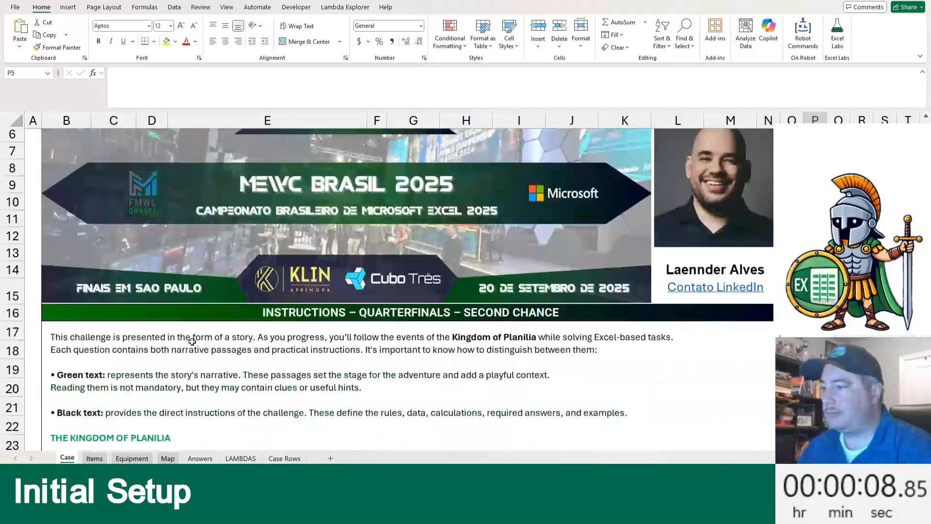
Step: Autofit the width of all columns on the Items sheet
{"action": "scroll", "coordinate": [190, 339], "scroll_direction": "up", "scroll_amount": 2}
{"action": "left_click", "coordinate": [95, 458]}
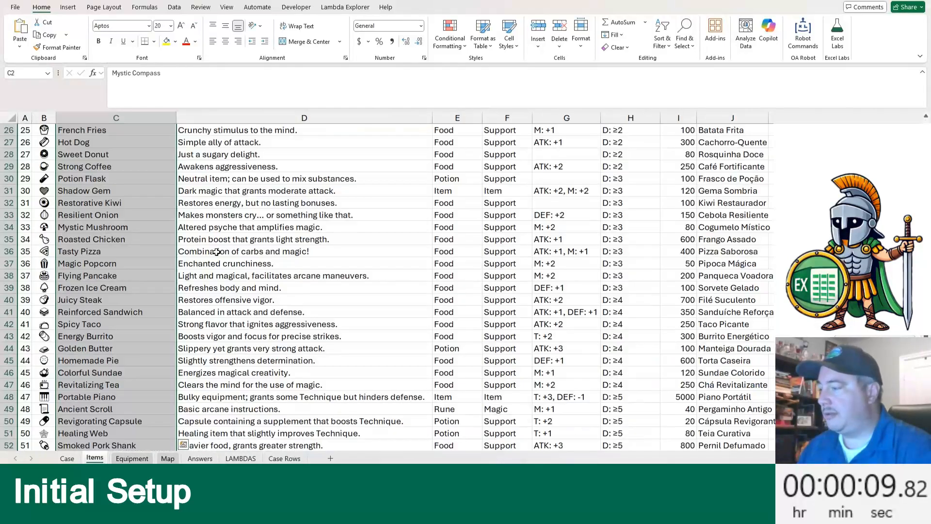
{"action": "left_click", "coordinate": [273, 237]}
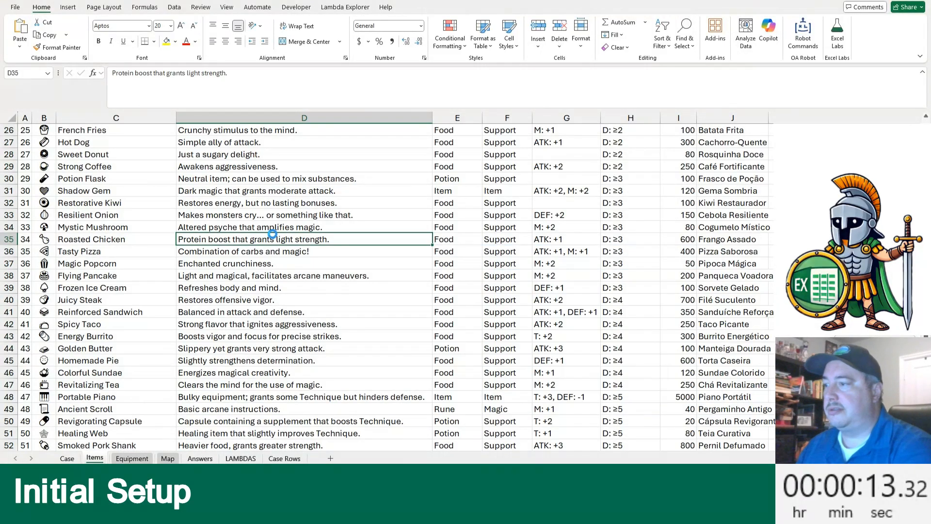
{"action": "key", "text": "ctrl+z"}
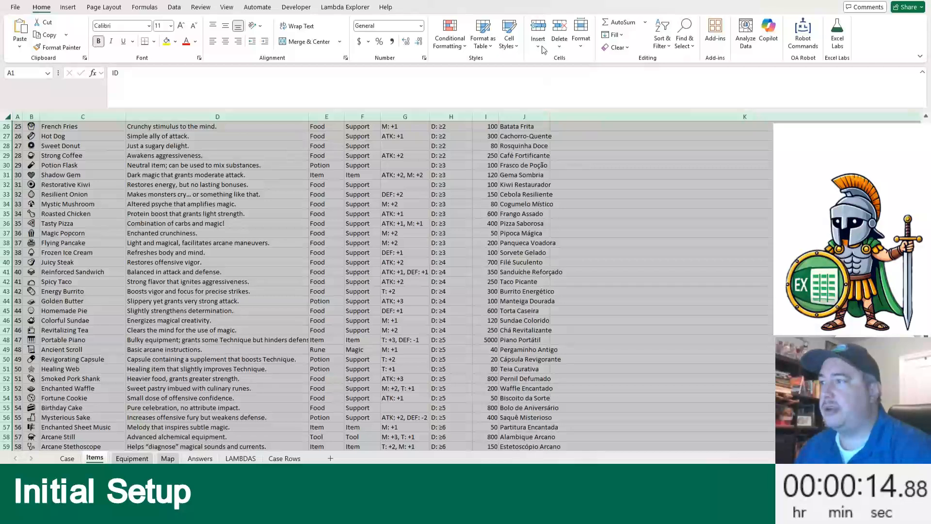
{"action": "left_click", "coordinate": [581, 37]}
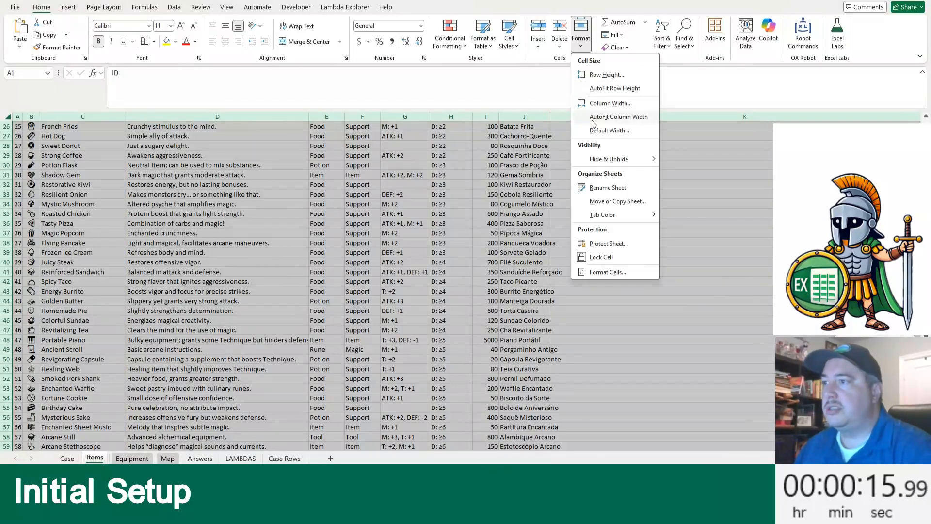
{"action": "left_click", "coordinate": [601, 130]}
{"action": "left_click", "coordinate": [592, 127]}
{"action": "left_click", "coordinate": [390, 176]}
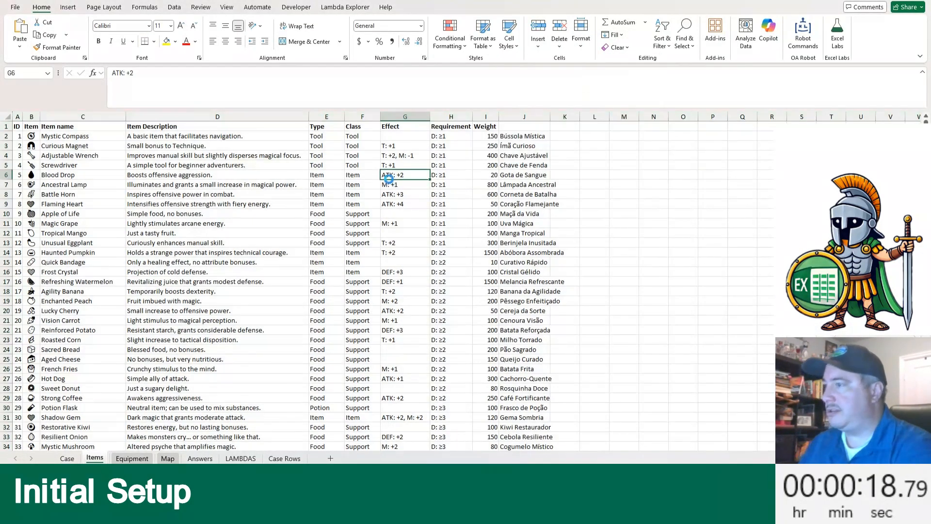
Step: Convert the whole item data range into an Excel table with a header row
{"action": "key", "text": "ctrl+a"}
{"action": "key", "text": "ctrl+t"}
{"action": "key", "text": "Return"}
Step: Delete column J with the Portuguese item names from the item table
{"action": "right_click", "coordinate": [556, 127]}
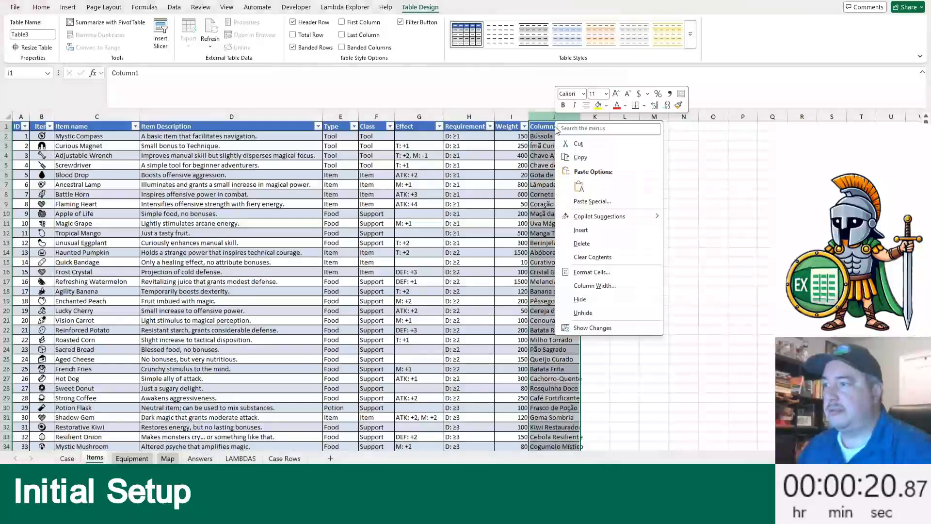
{"action": "left_click", "coordinate": [581, 244]}
{"action": "left_click", "coordinate": [388, 194]}
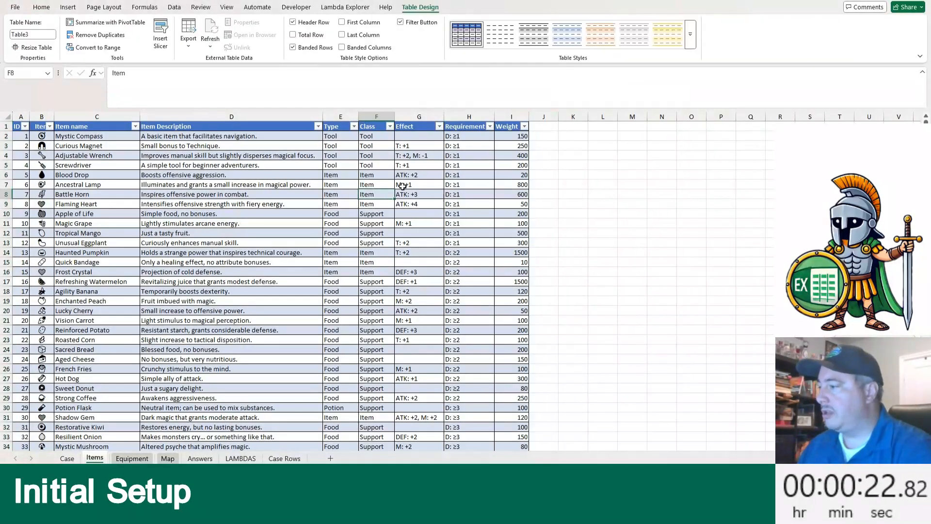
Step: Copy all equipment data rows from the Equipment sheet, leaving out the header row
{"action": "key", "text": "ctrl+Page_Down"}
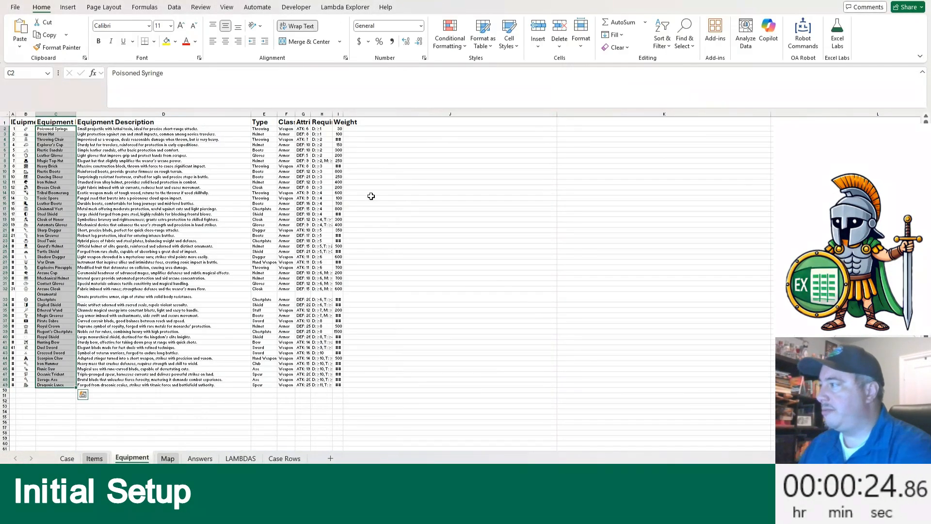
{"action": "key", "text": "ctrl+Home"}
{"action": "key", "text": "Down"}
{"action": "key", "text": "ctrl+shift+Right"}
{"action": "key", "text": "ctrl+shift+Down"}
{"action": "key", "text": "ctrl+c"}
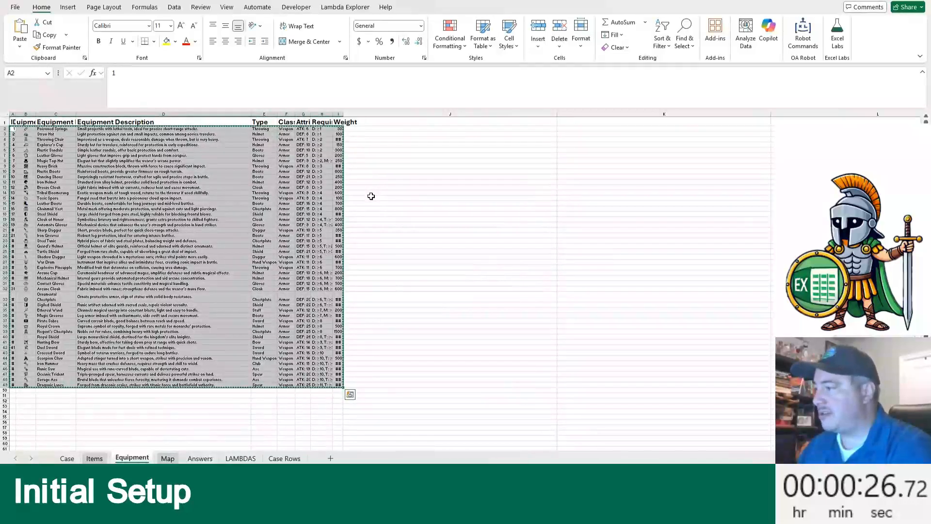
Step: Paste the copied equipment rows as values directly below the last row of the item table on the Items sheet
{"action": "key", "text": "ctrl+Page_Up"}
{"action": "key", "text": "ctrl+Home"}
{"action": "key", "text": "ctrl+Down"}
{"action": "key", "text": "Down"}
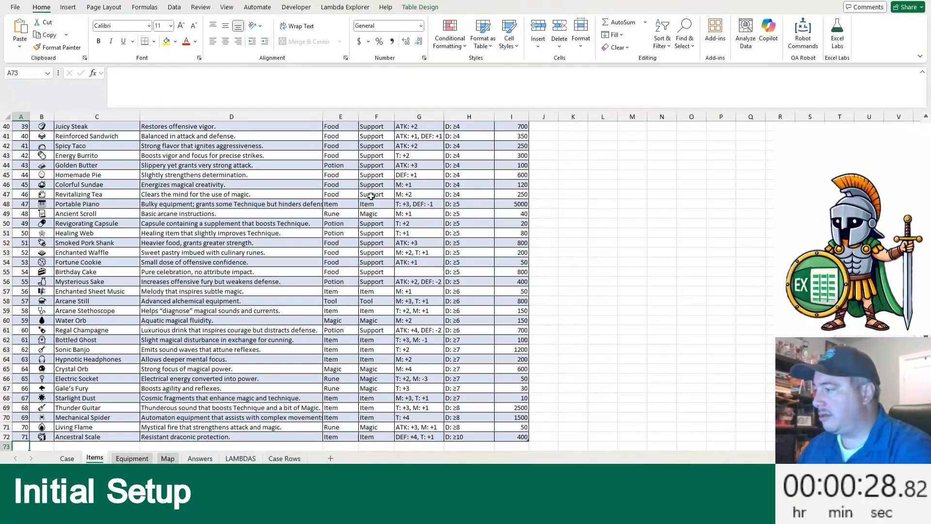
{"action": "key", "text": "shift+F10"}
{"action": "key", "text": "v"}
{"action": "key", "text": "ctrl+Home"}
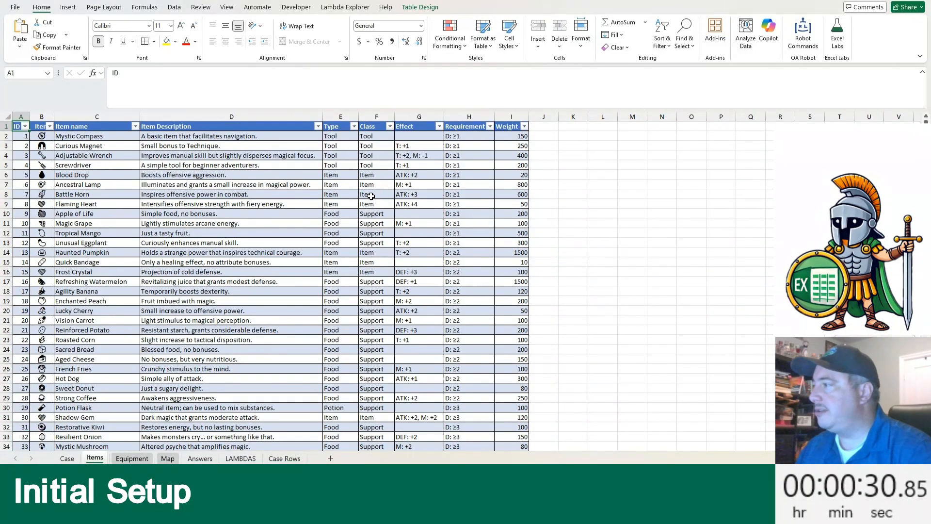
Step: Rename the combined items table as t
{"action": "left_click", "coordinate": [420, 7]}
{"action": "left_click", "coordinate": [39, 34]}
{"action": "type", "text": "t"}
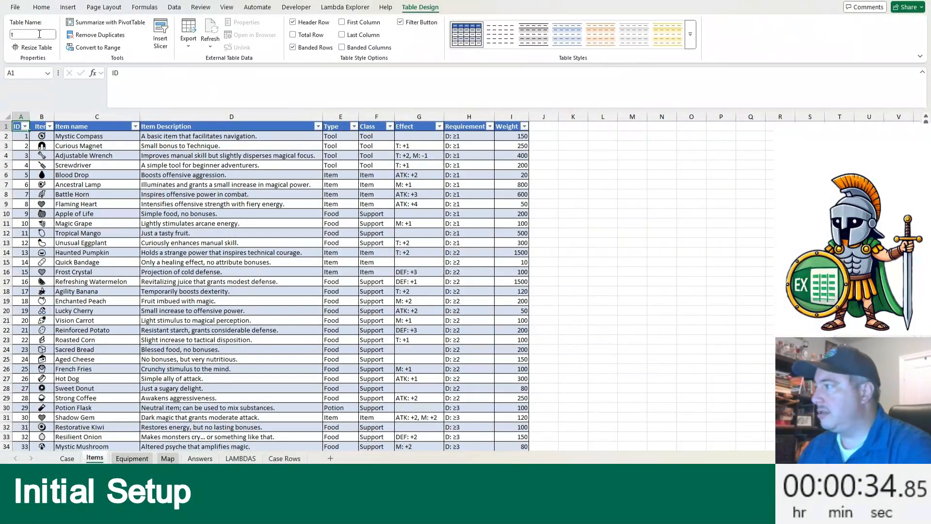
Step: Rename the table's Item and Item name headers to Icon and Name
{"action": "double_click", "coordinate": [42, 126]}
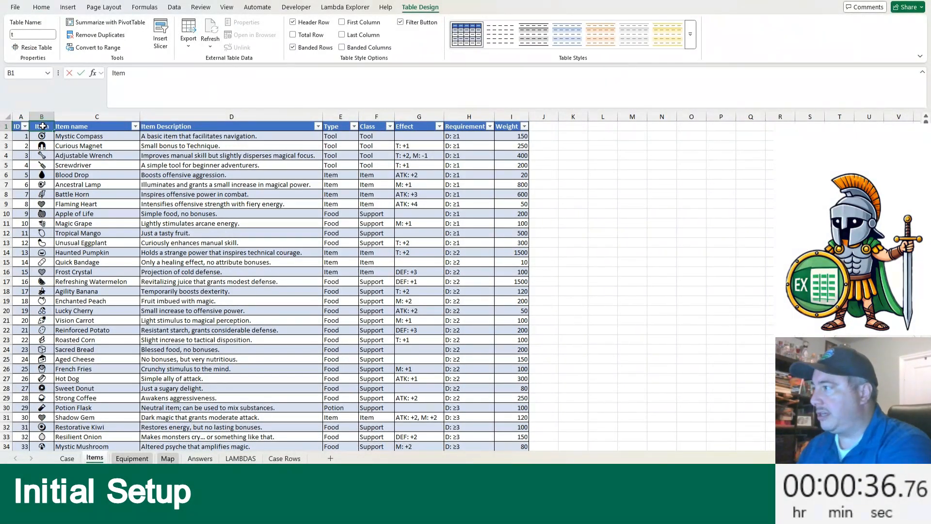
{"action": "key", "text": "Tab"}
{"action": "type", "text": "NM"}
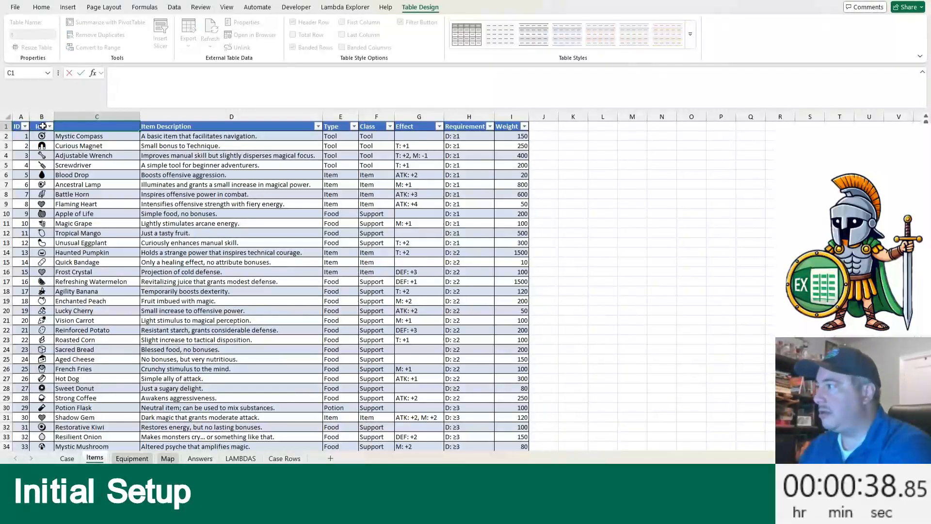
{"action": "type", "text": "Name"}
{"action": "key", "text": "Return"}
Step: Delete the Item Description column from the table
{"action": "left_click", "coordinate": [267, 117]}
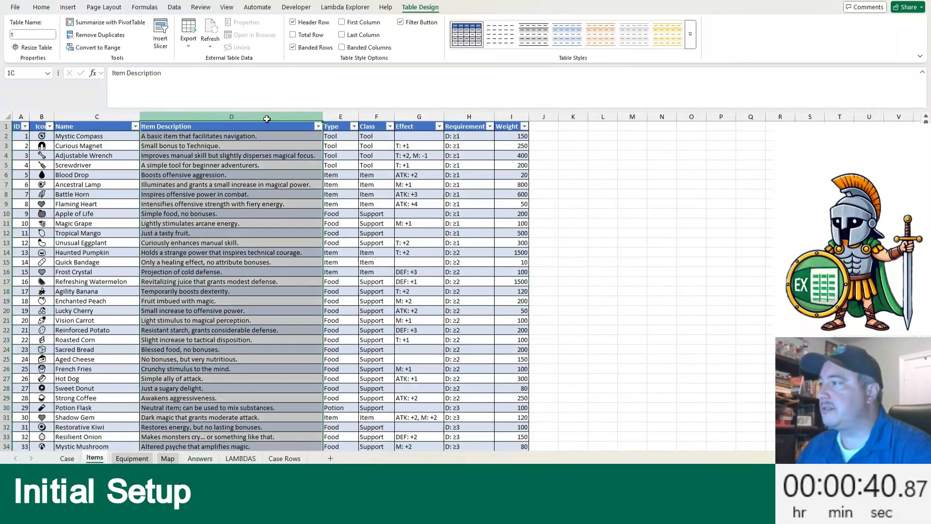
{"action": "right_click", "coordinate": [267, 118]}
{"action": "left_click", "coordinate": [309, 241]}
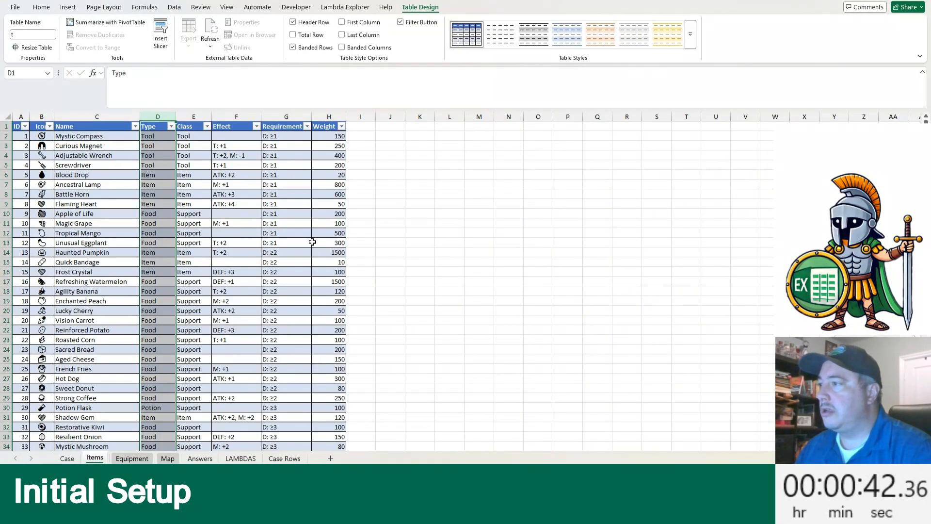
{"action": "left_click", "coordinate": [289, 185]}
{"action": "left_click", "coordinate": [238, 155]}
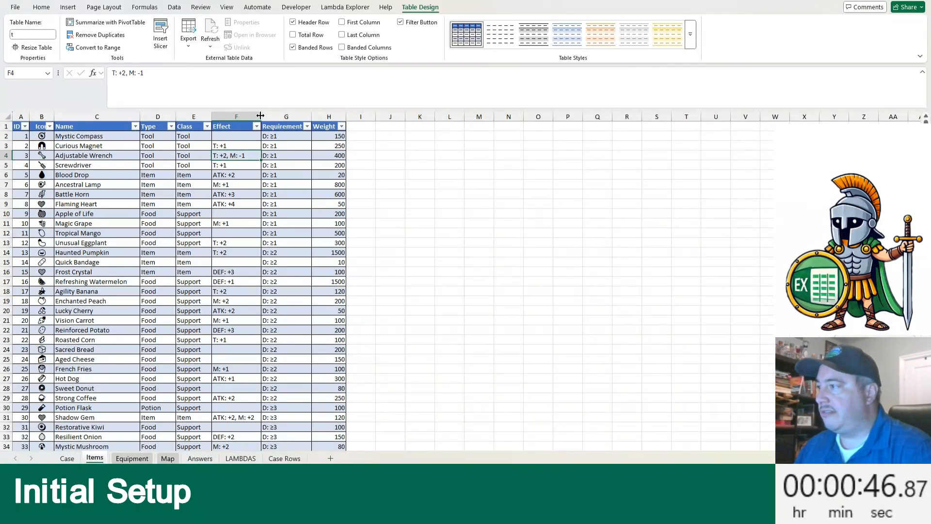
Step: Insert five empty columns between the Effect and Requirement columns
{"action": "left_click_drag", "start_coordinate": [277, 117], "coordinate": [418, 117]}
{"action": "right_click", "coordinate": [418, 116]}
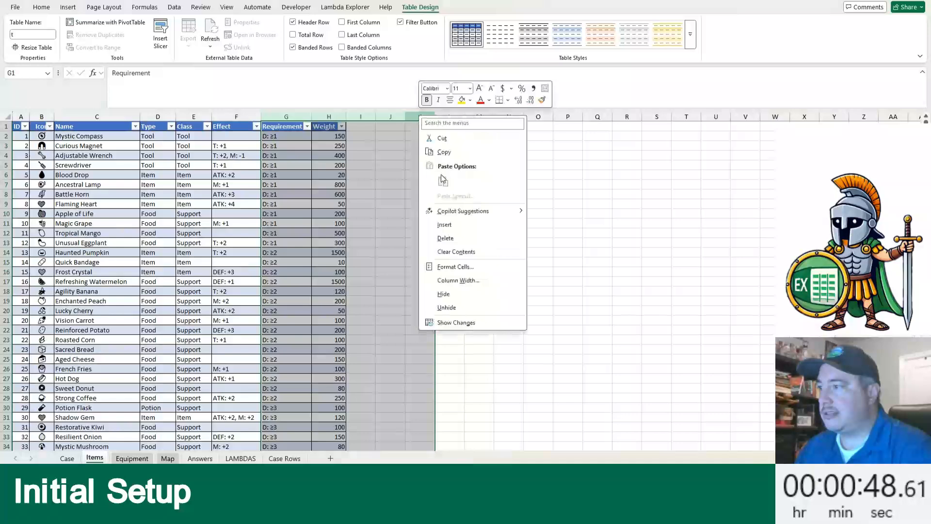
{"action": "key", "text": "Escape"}
{"action": "key", "text": "ctrl+plus"}
Step: Name the five new column headers Atk, Def, D, T and M
{"action": "left_click", "coordinate": [291, 126]}
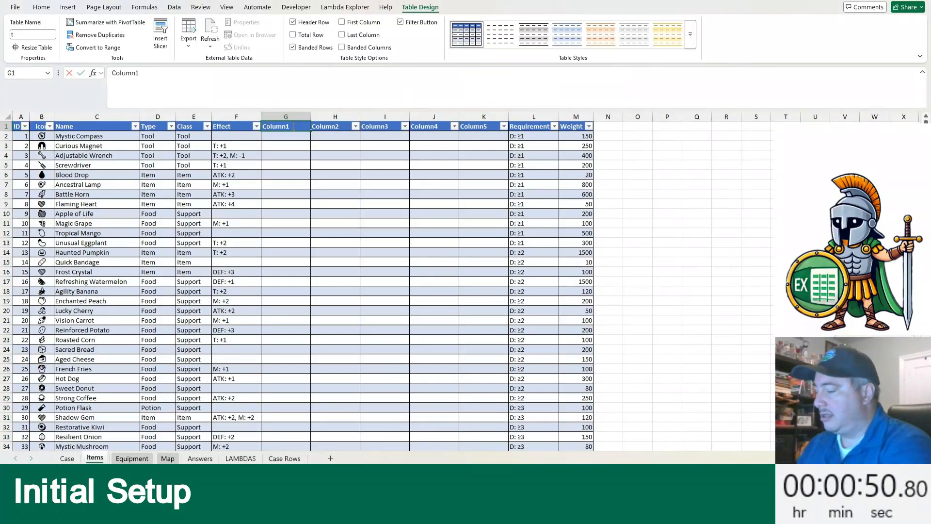
{"action": "type", "text": "Atk"}
{"action": "key", "text": "Tab"}
{"action": "type", "text": "Def"}
{"action": "key", "text": "Tab"}
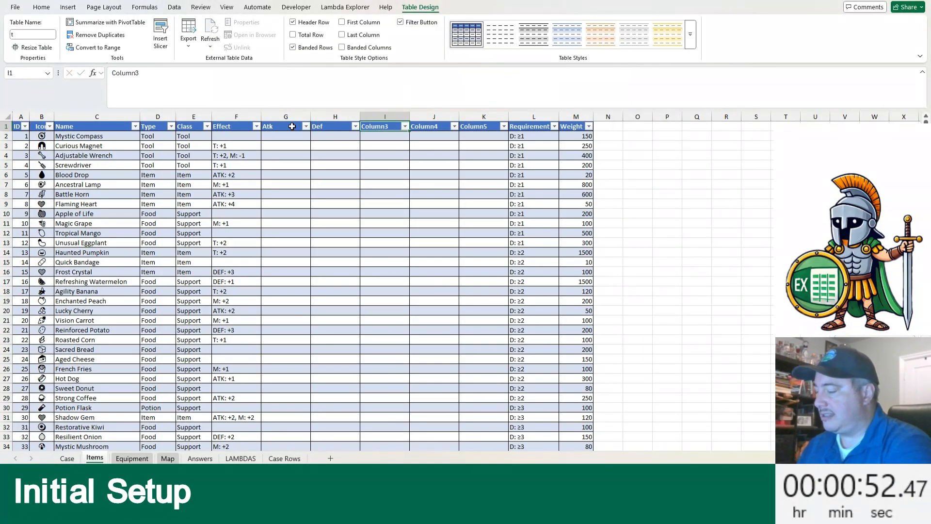
{"action": "type", "text": "D"}
{"action": "key", "text": "Tab"}
{"action": "type", "text": "T"}
{"action": "key", "text": "Tab"}
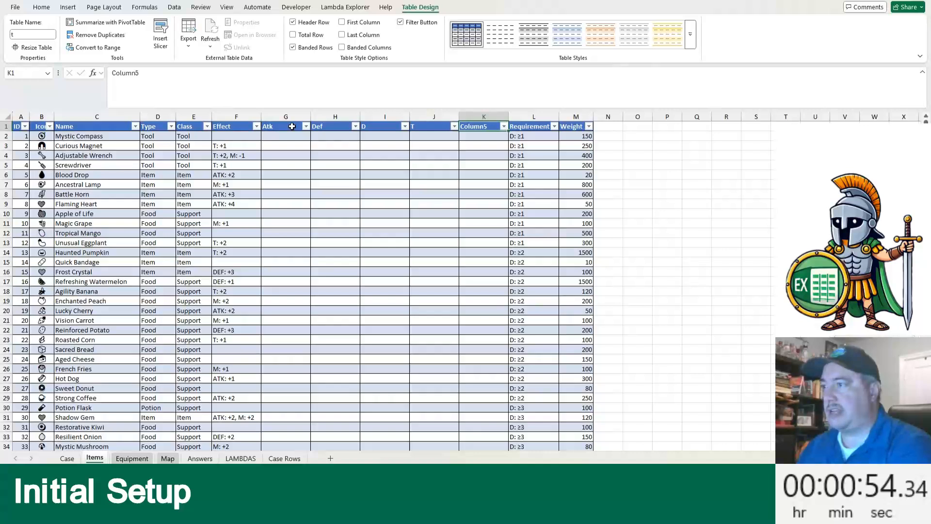
{"action": "type", "text": "M"}
{"action": "key", "text": "Return"}
Step: In the Atk cell of the Adjustable Wrench row, start a LET formula that defines label with TEXTBEFORE
{"action": "key", "text": "Down"}
{"action": "key", "text": "Down"}
{"action": "type", "text": "="}
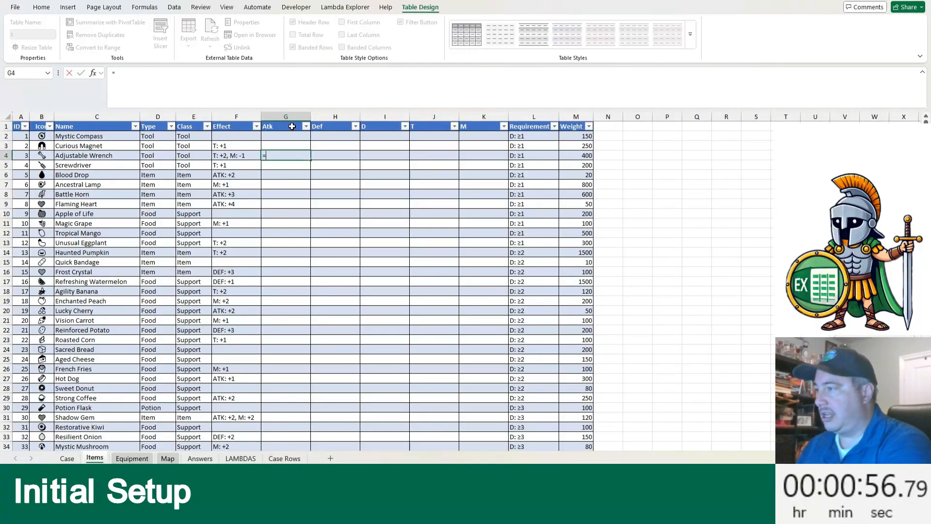
{"action": "type", "text": "LET(va"}
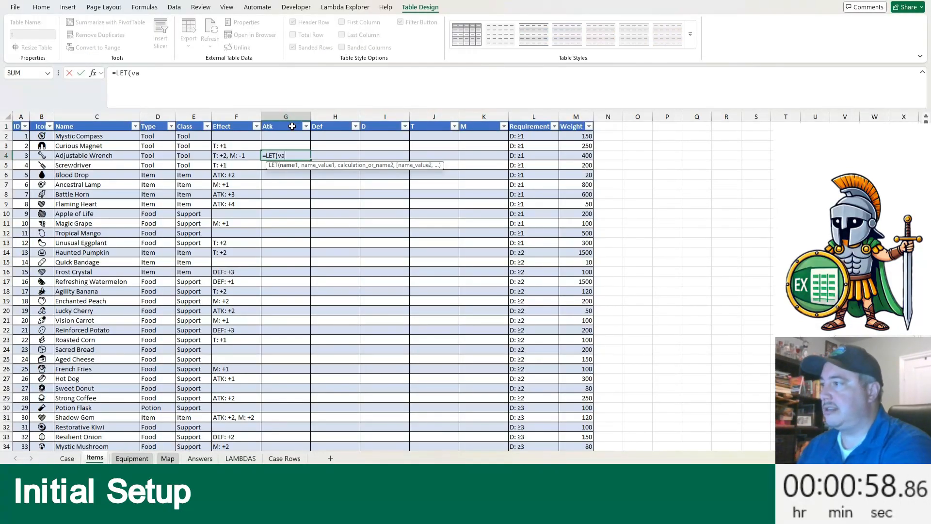
{"action": "type", "text": "lue"}
{"action": "key", "text": "BackSpace"}
{"action": "key", "text": "BackSpace"}
{"action": "key", "text": "BackSpace"}
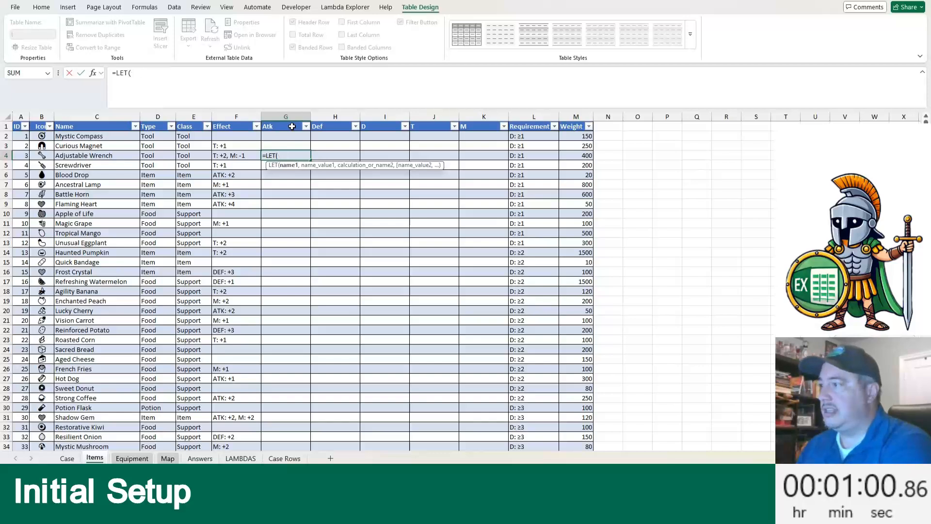
{"action": "type", "text": "label,TEXTBEFORE(SPLIT,"}
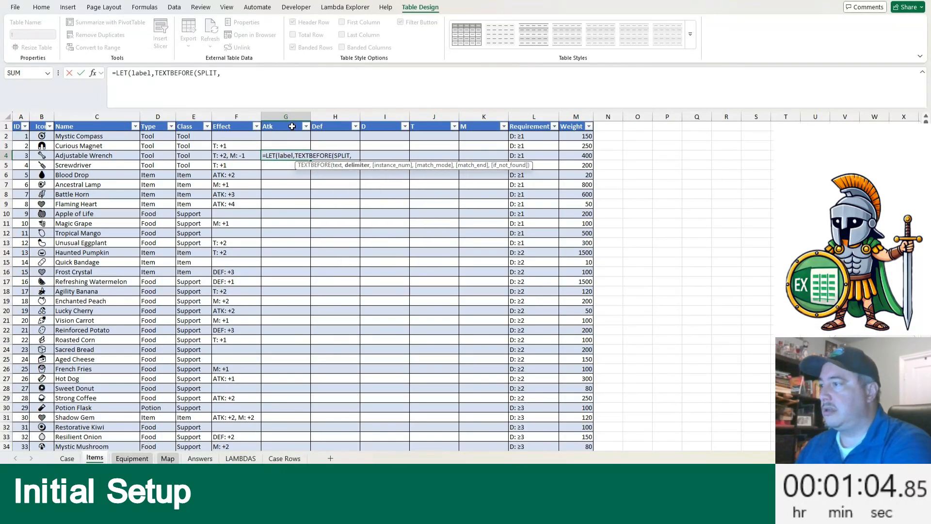
{"action": "key", "text": "Tab"}
{"action": "type", "text": "t["}
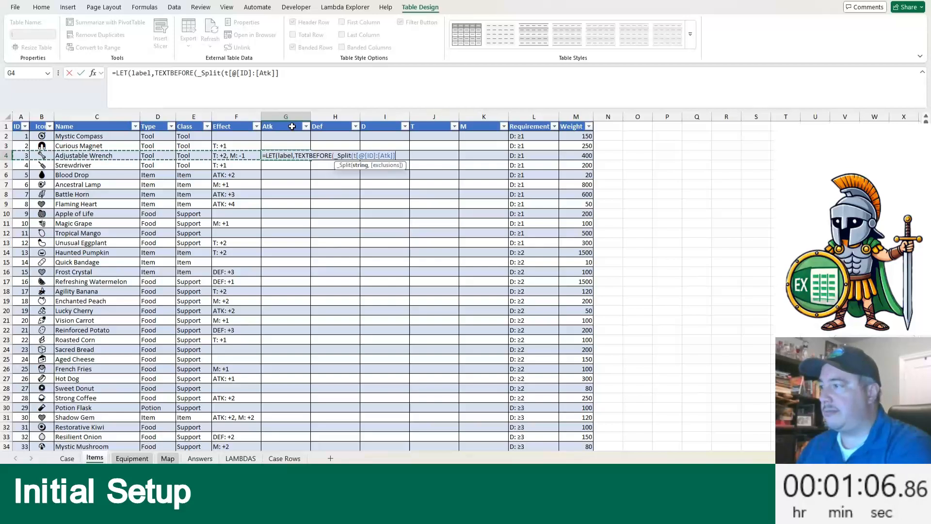
{"action": "key", "text": "BackSpace"}
{"action": "key", "text": "BackSpace"}
{"action": "key", "text": "BackSpace"}
{"action": "key", "text": "BackSpace"}
{"action": "key", "text": "BackSpace"}
{"action": "key", "text": "BackSpace"}
{"action": "key", "text": "BackSpace"}
{"action": "key", "text": "BackSpace"}
{"action": "key", "text": "BackSpace"}
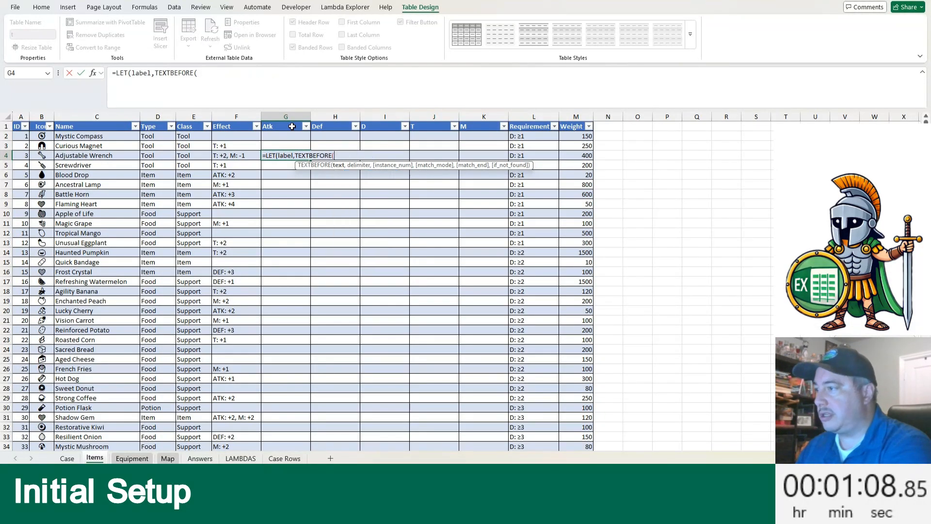
{"action": "type", "text": "SPLIT"}
{"action": "key", "text": "Down"}
{"action": "key", "text": "Tab"}
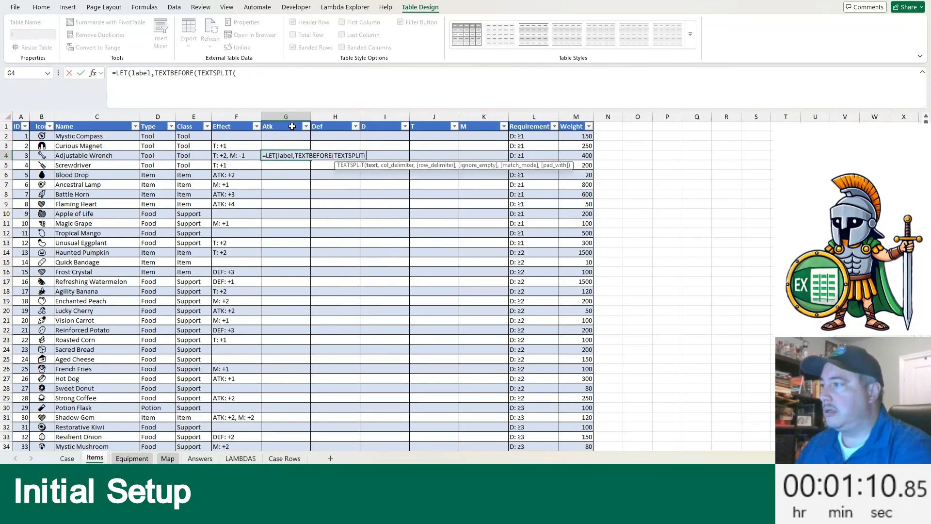
{"action": "key", "text": "Left"}
{"action": "type", "text": ","}
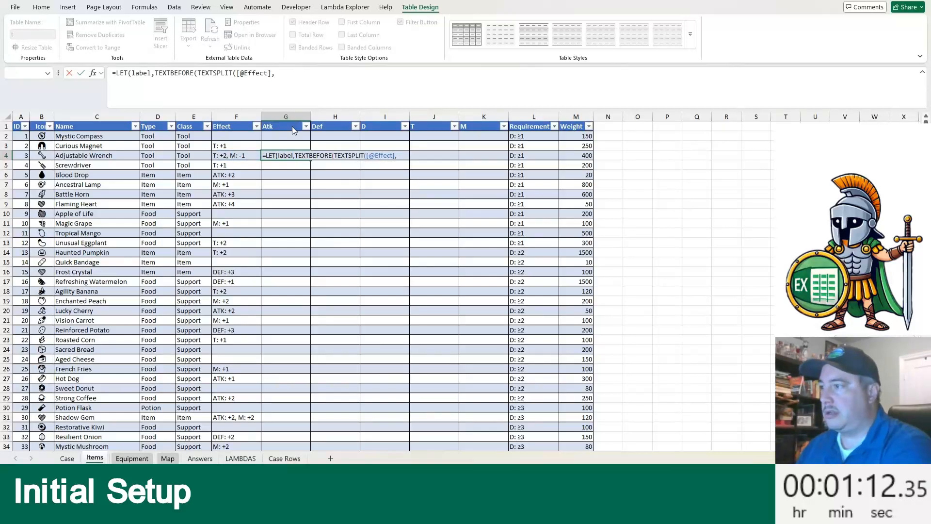
{"action": "type", "text": "\","}
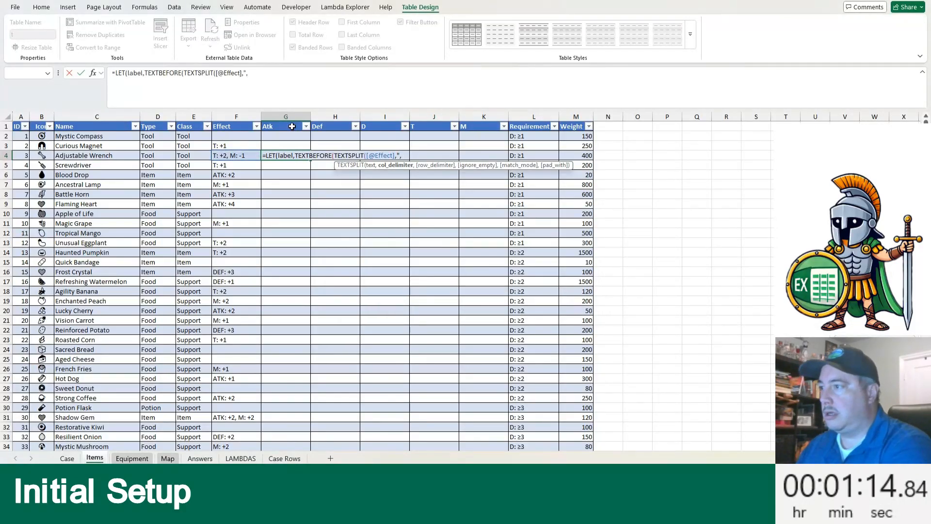
{"action": "type", "text": " \"),\":"}
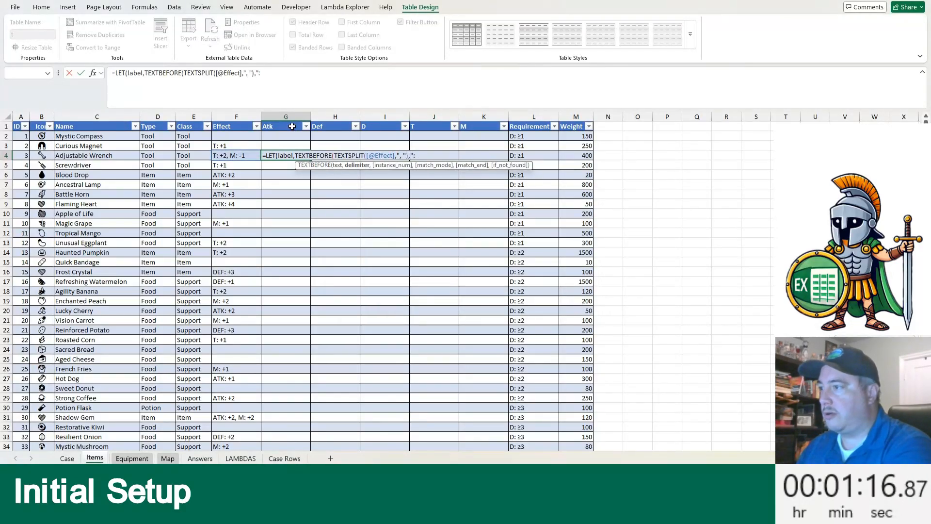
{"action": "type", "text": "\"),"}
{"action": "key", "text": "alt+Return"}
{"action": "type", "text": "value,"}
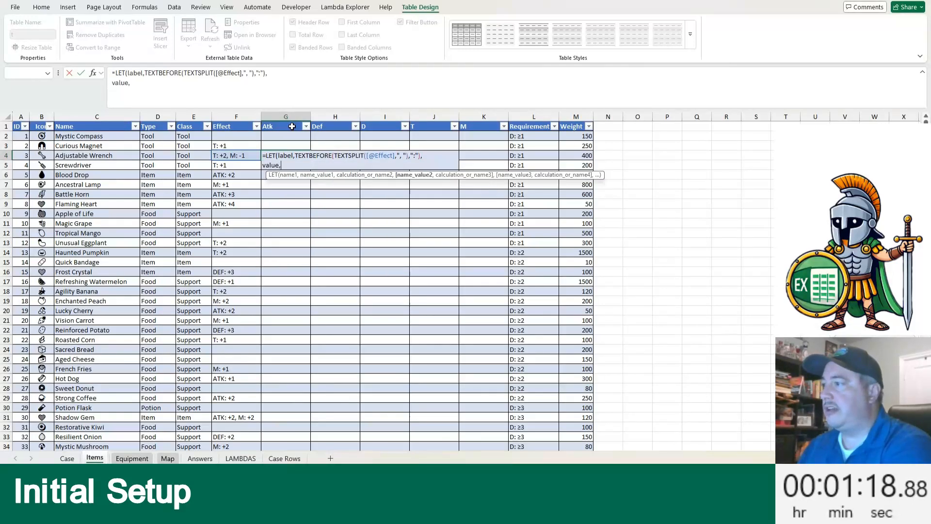
{"action": "type", "text": "VALUE(AFTER"}
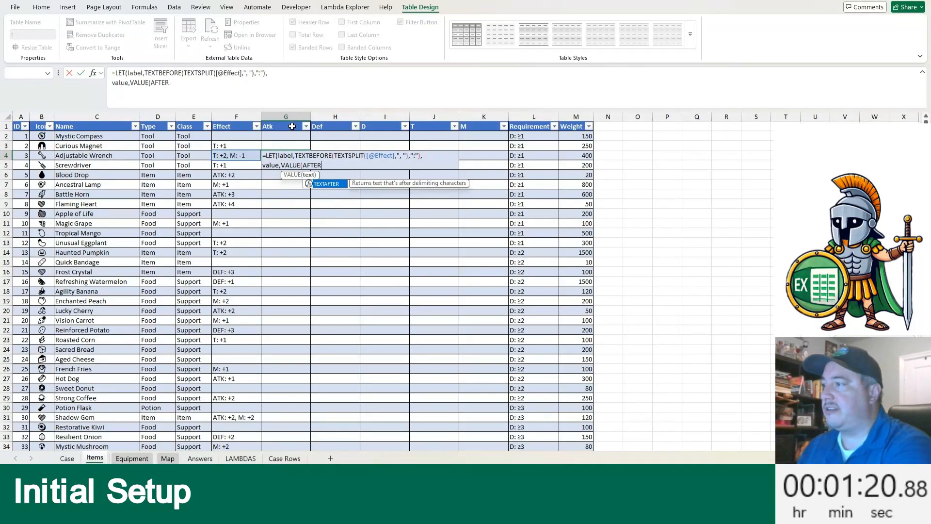
{"action": "key", "text": "Tab"}
{"action": "type", "text": "T"}
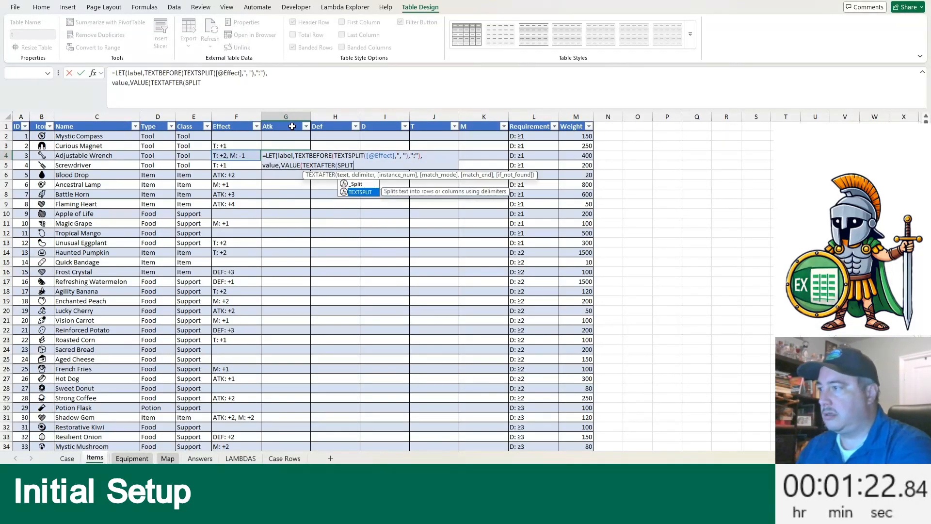
{"action": "type", "text": "EXTSPLIT([@Effect]"}
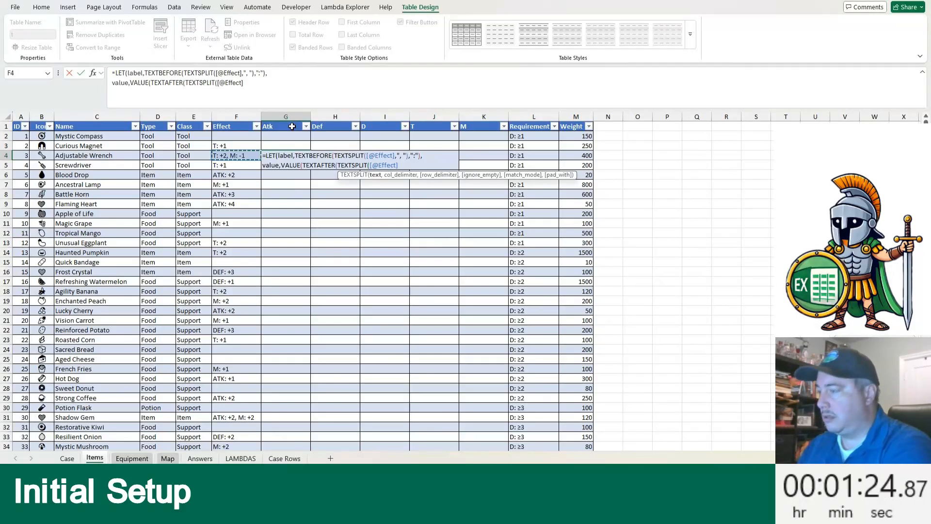
{"action": "type", "text": ",\", \")"}
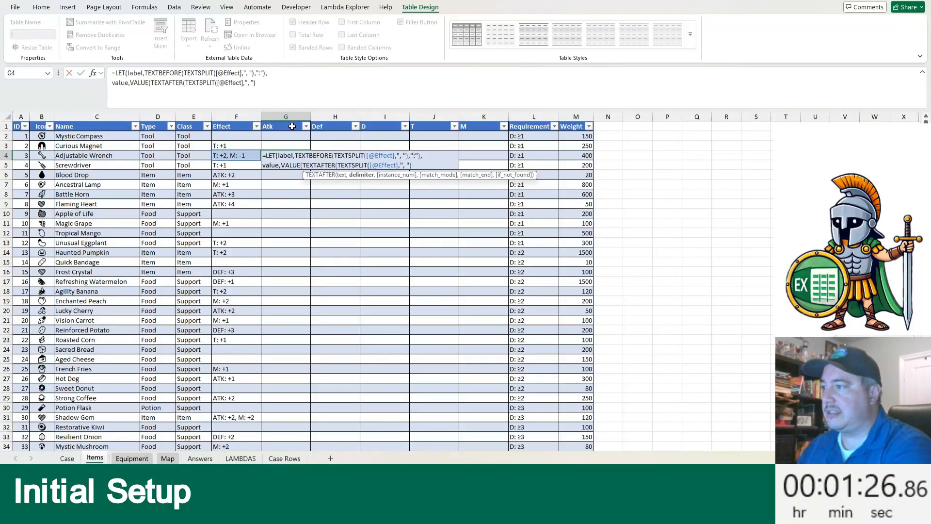
{"action": "type", "text": ",\" \")),."}
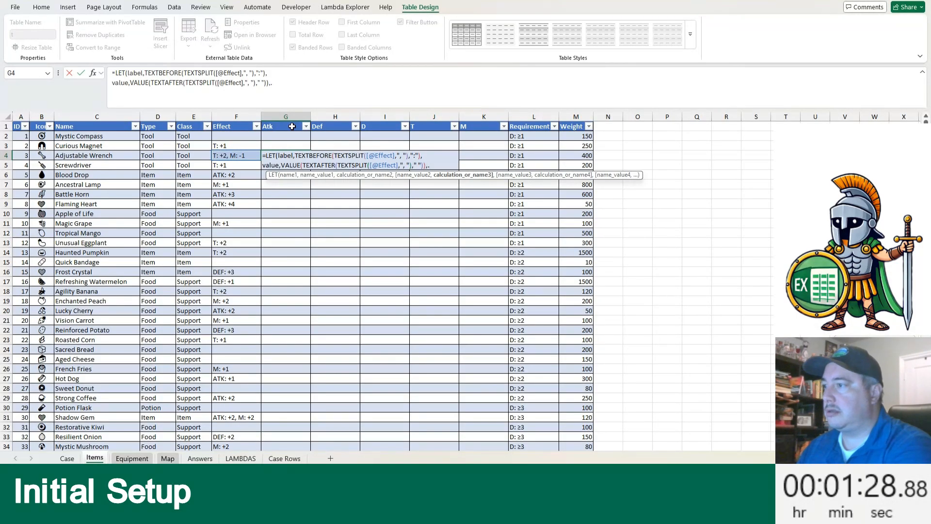
{"action": "key", "text": "alt+Return"}
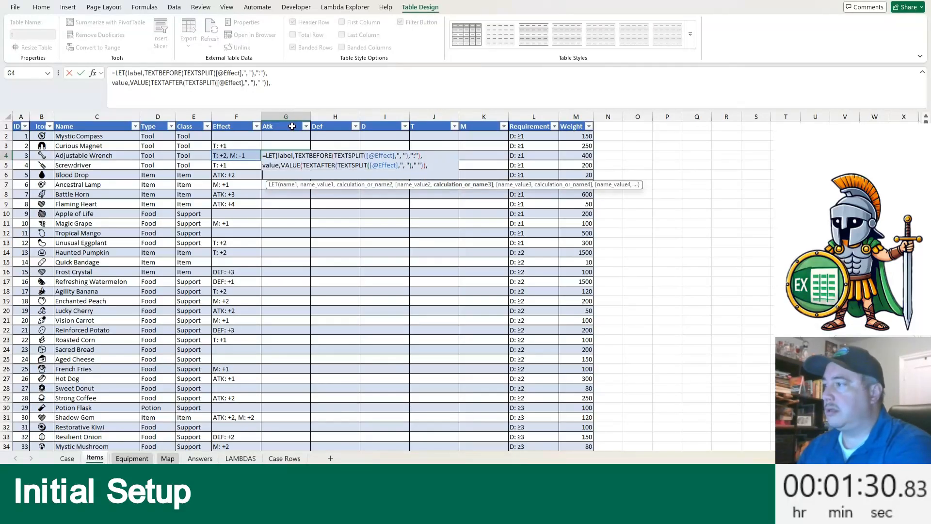
Step: Begin the LET result as an IFERROR around an XLOOKUP with G$1 as the lookup value
{"action": "type", "text": "IFERR"}
{"action": "key", "text": "Tab"}
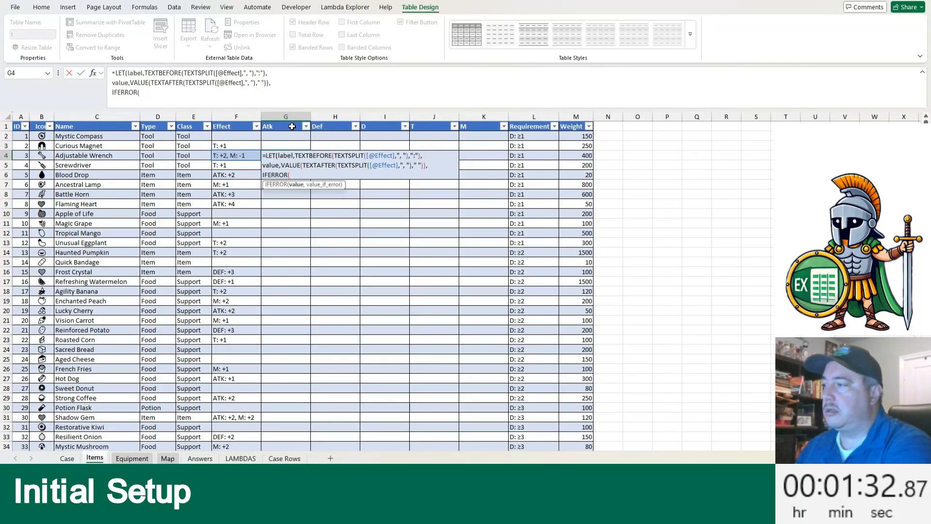
{"action": "type", "text": "XL"}
{"action": "key", "text": "Tab"}
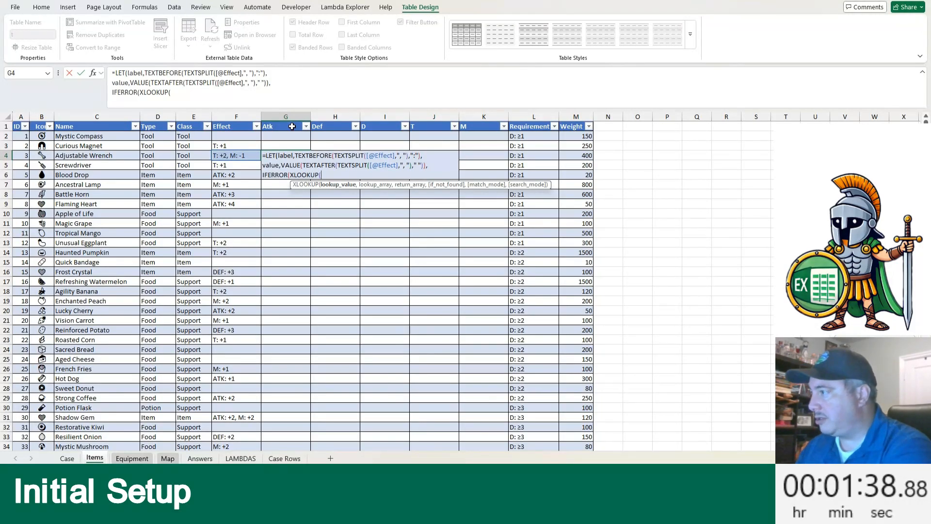
{"action": "type", "text": "G$1"}
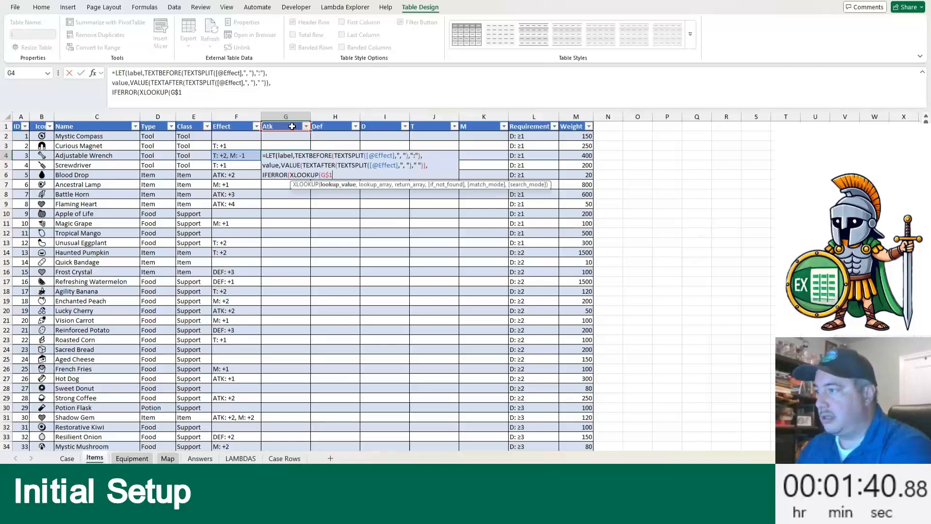
{"action": "type", "text": ","}
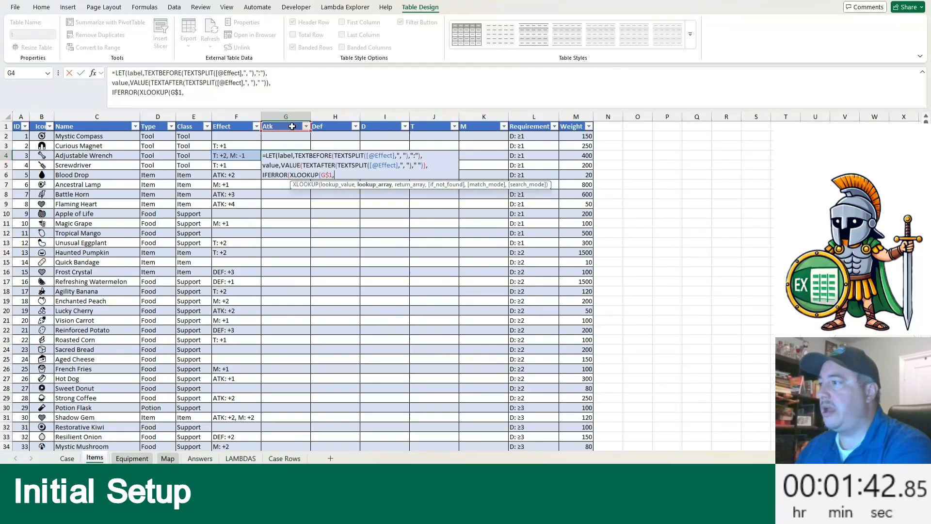
{"action": "type", "text": "t["}
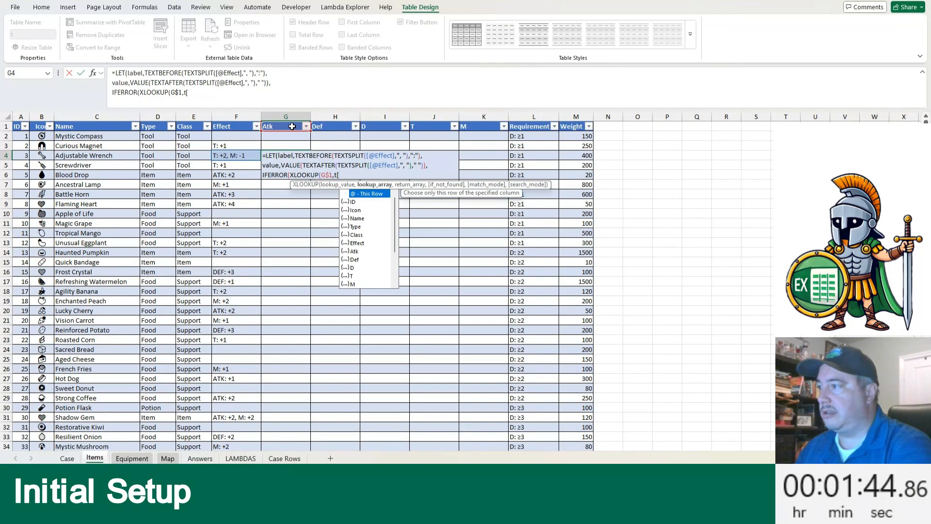
{"action": "type", "text": "#H"}
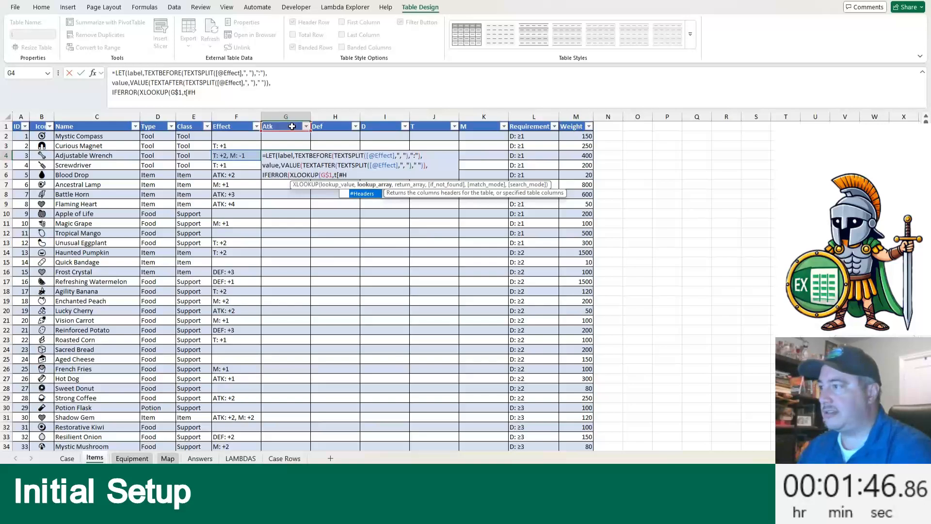
{"action": "key", "text": "BackSpace"}
{"action": "key", "text": "BackSpace"}
{"action": "key", "text": "BackSpace"}
{"action": "key", "text": "BackSpace"}
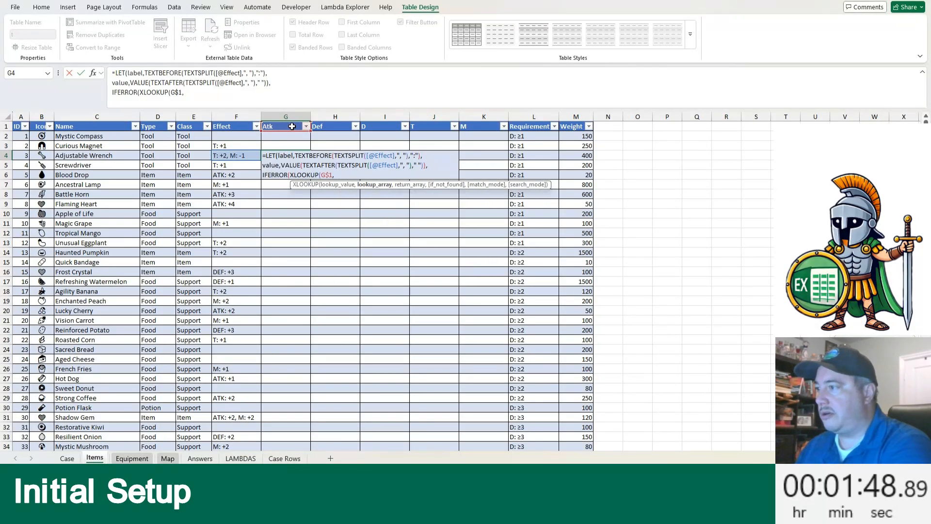
{"action": "type", "text": "value"}
{"action": "key", "text": "BackSpace"}
{"action": "key", "text": "BackSpace"}
{"action": "key", "text": "BackSpace"}
{"action": "key", "text": "BackSpace"}
{"action": "key", "text": "BackSpace"}
{"action": "type", "text": "lue"}
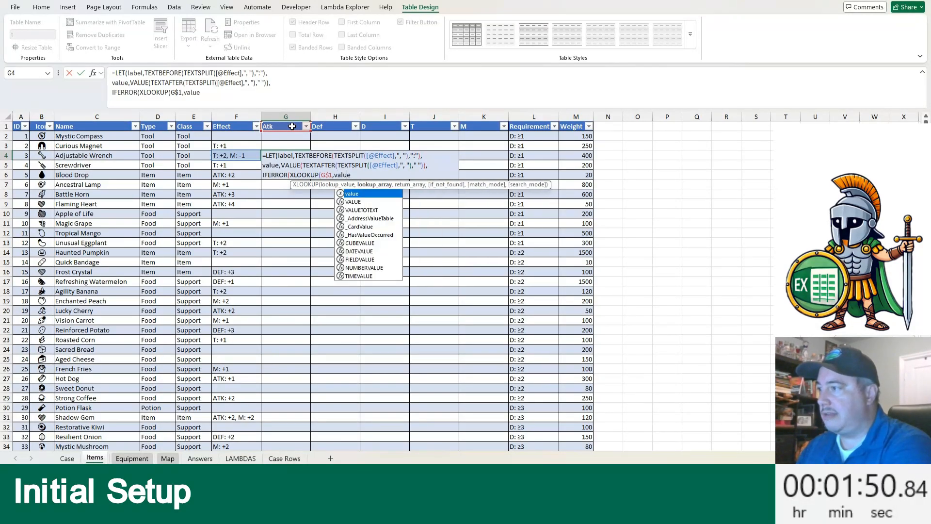
Step: Complete the Atk formula with label as lookup array, value as return array and 0 as the error fallback
{"action": "type", "text": "abel,"}
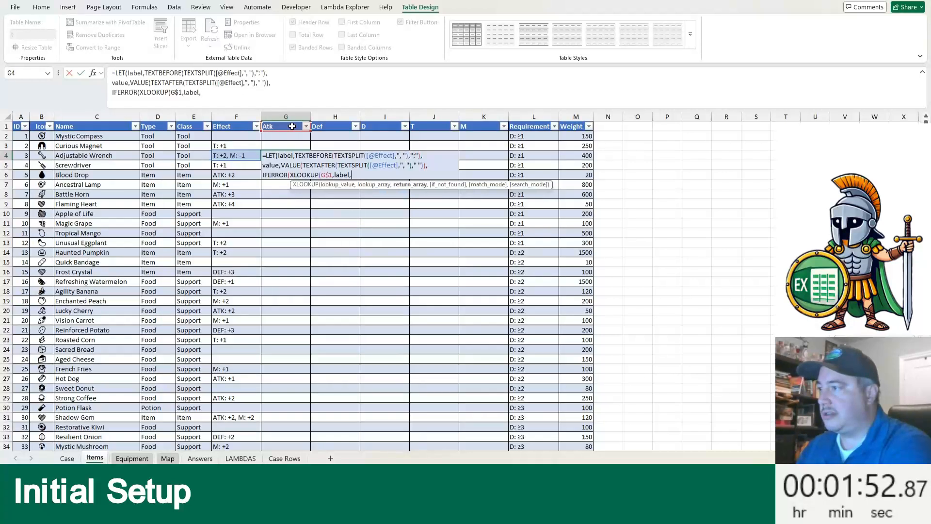
{"action": "type", "text": "value),0))"}
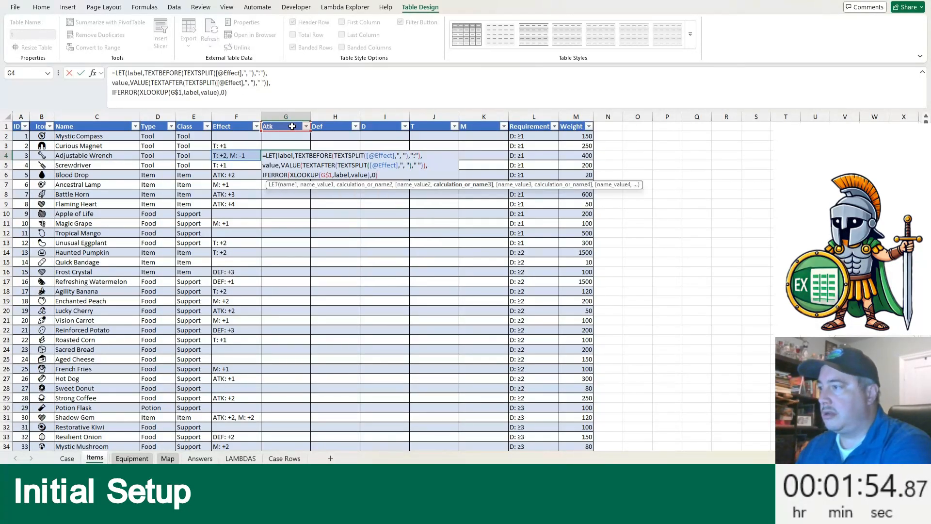
{"action": "key", "text": "Return"}
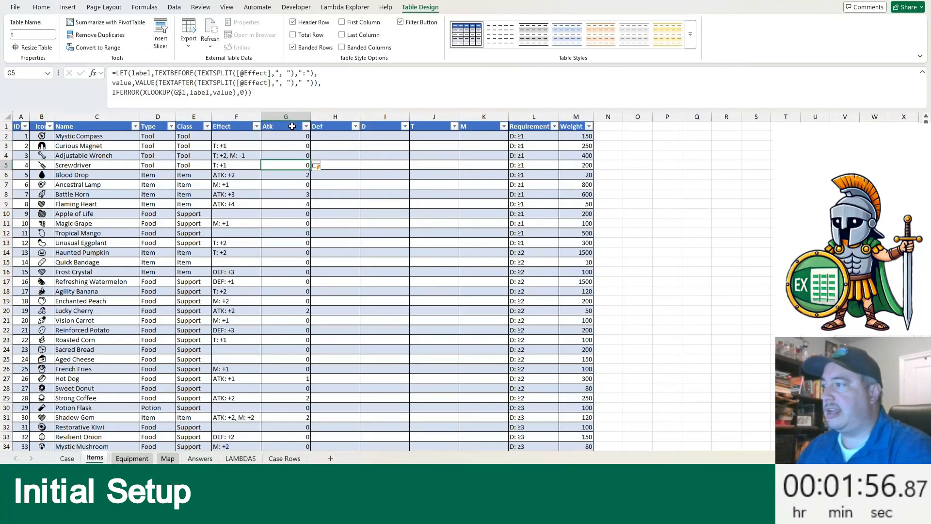
Step: Copy the Atk formula across to the Def, D, T and M columns
{"action": "key", "text": "Down"}
{"action": "key", "text": "ctrl+c"}
{"action": "key", "text": "shift+Right"}
{"action": "key", "text": "shift+Right"}
{"action": "key", "text": "shift+Right"}
{"action": "key", "text": "shift+Right"}
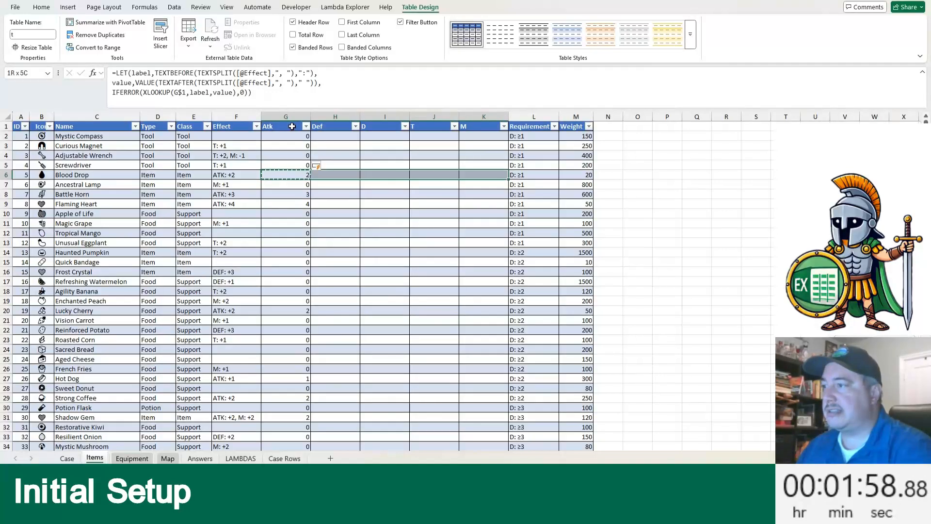
{"action": "key", "text": "ctrl+v"}
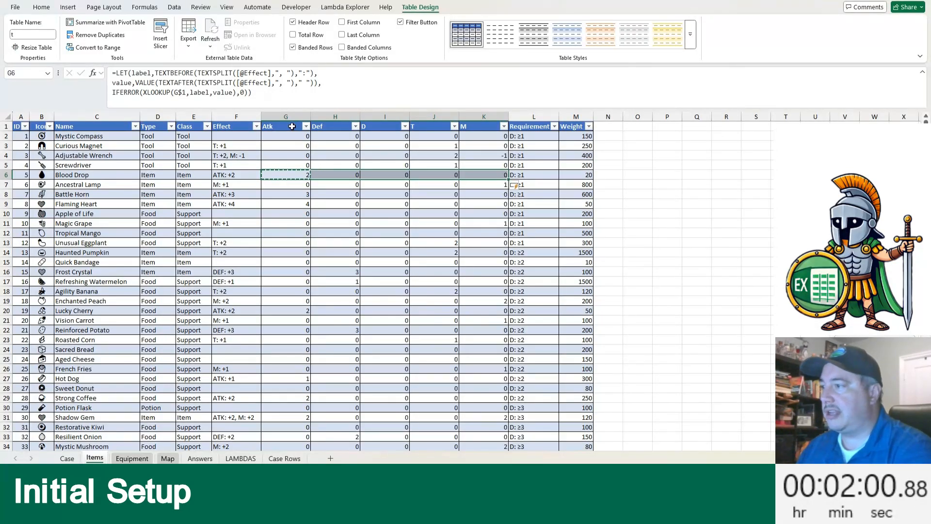
Step: Insert three empty table columns between the Requirement and Weight columns
{"action": "key", "text": "Right"}
{"action": "key", "text": "Right"}
{"action": "key", "text": "Right"}
{"action": "key", "text": "Right"}
{"action": "key", "text": "Right"}
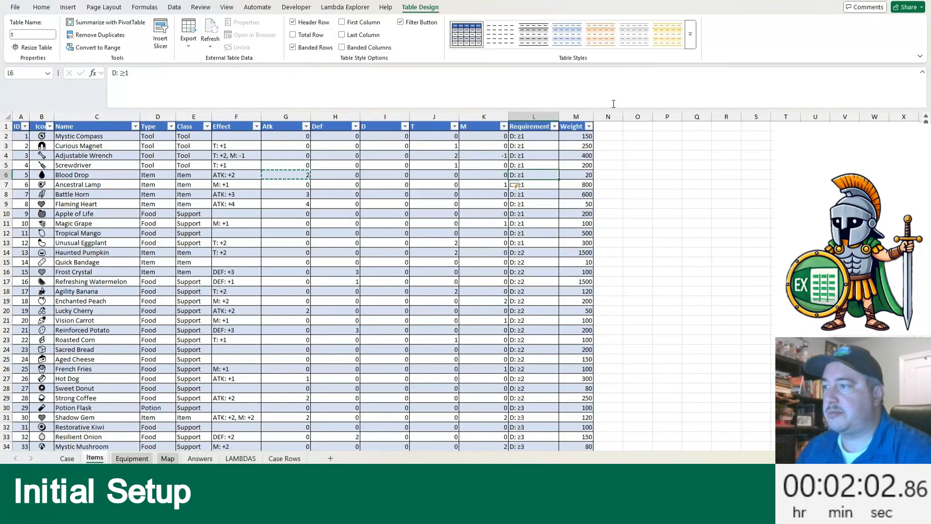
{"action": "left_click_drag", "start_coordinate": [584, 116], "coordinate": [636, 117]}
{"action": "right_click", "coordinate": [636, 117]}
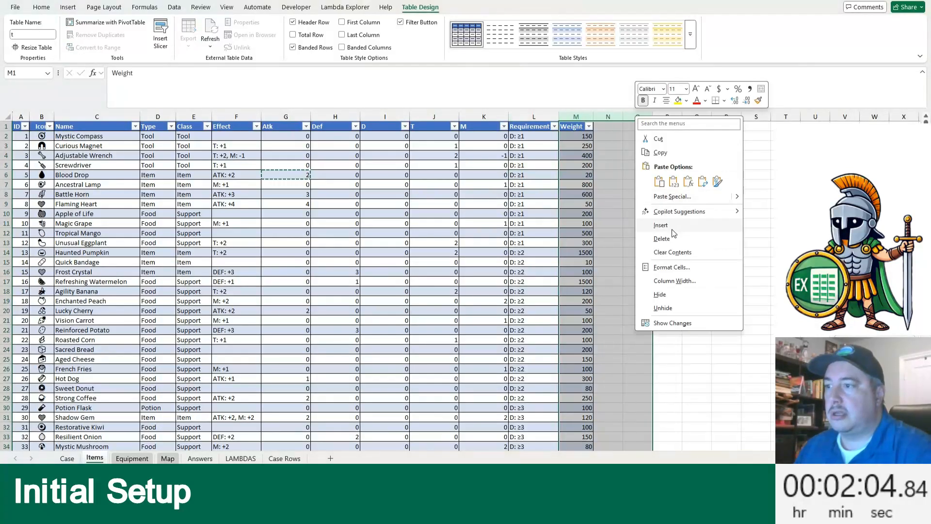
{"action": "left_click", "coordinate": [669, 227]}
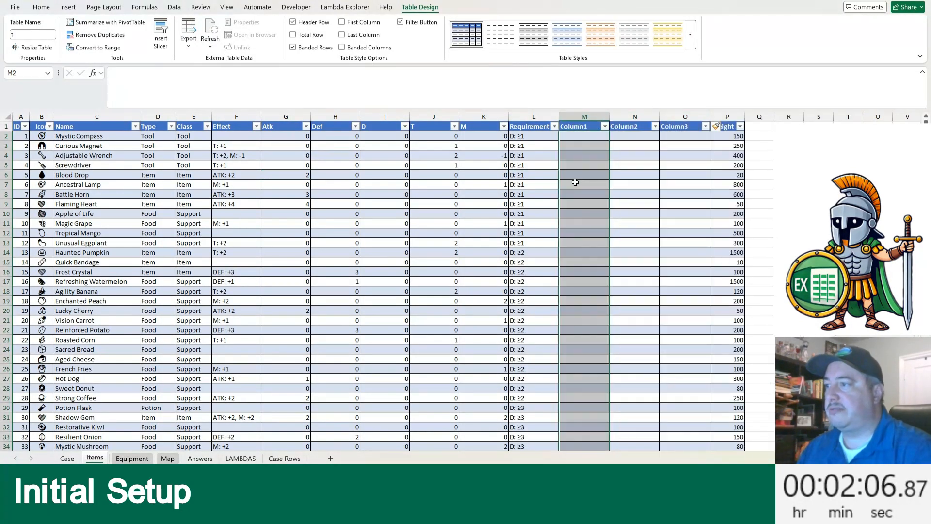
Step: Name the three new column headers MinD, MinT and MinM
{"action": "key", "text": "Up"}
{"action": "type", "text": "Min"}
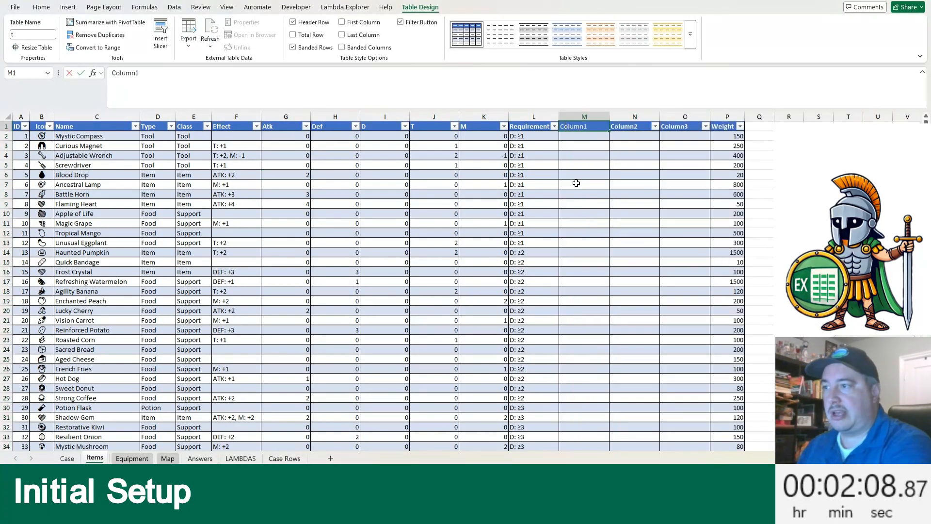
{"action": "key", "text": "Tab"}
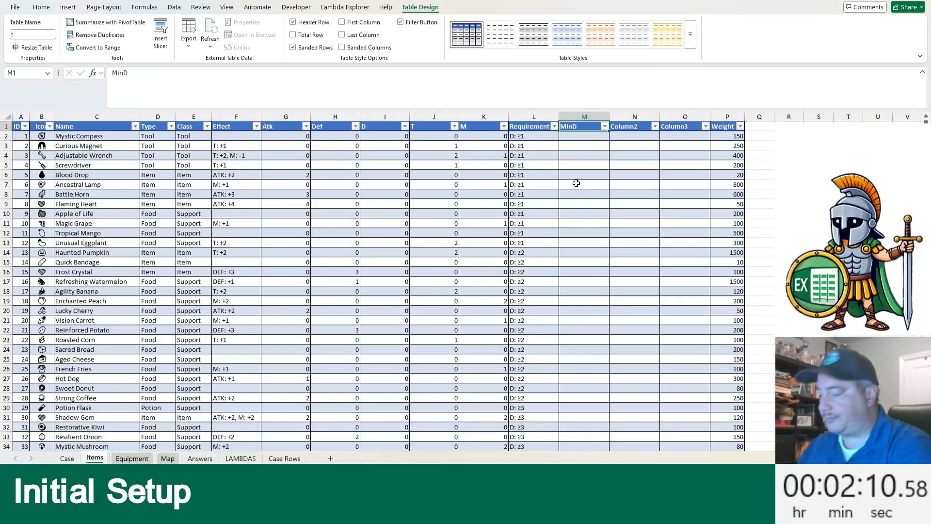
{"action": "type", "text": "Min"}
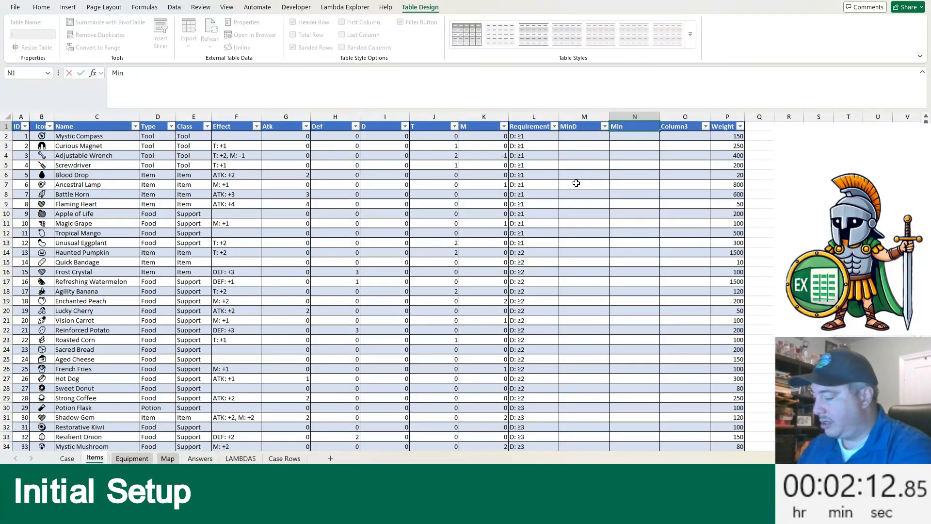
{"action": "type", "text": "T"}
{"action": "key", "text": "Tab"}
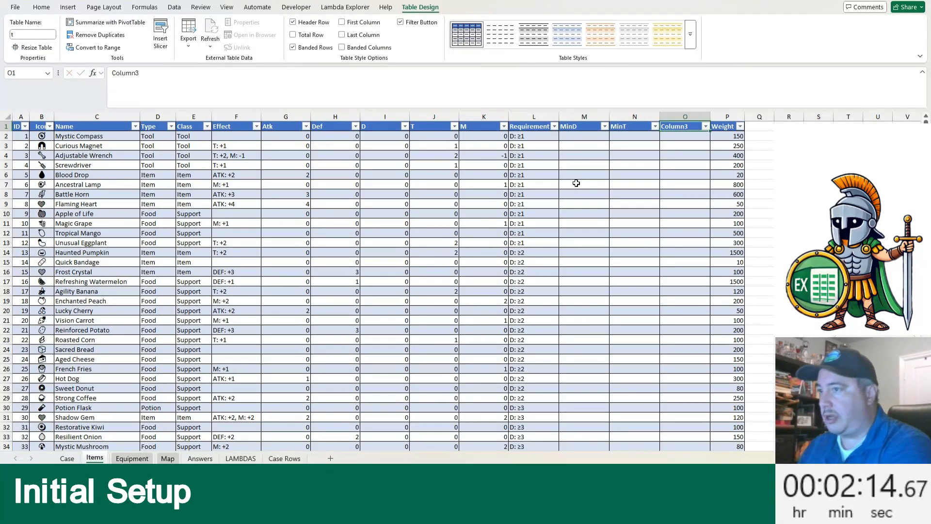
{"action": "type", "text": "MinM"}
{"action": "key", "text": "Return"}
Step: Copy the formula from the M column into the MinD column
{"action": "key", "text": "Left"}
{"action": "key", "text": "Left"}
{"action": "key", "text": "Left"}
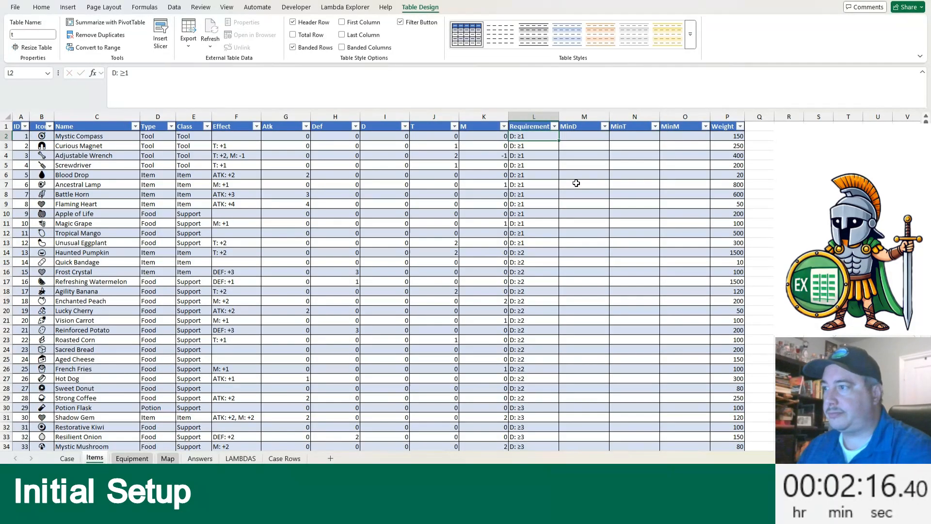
{"action": "key", "text": "Left"}
{"action": "key", "text": "ctrl+c"}
{"action": "key", "text": "Right"}
{"action": "key", "text": "Right"}
{"action": "key", "text": "ctrl+v"}
{"action": "key", "text": "F2"}
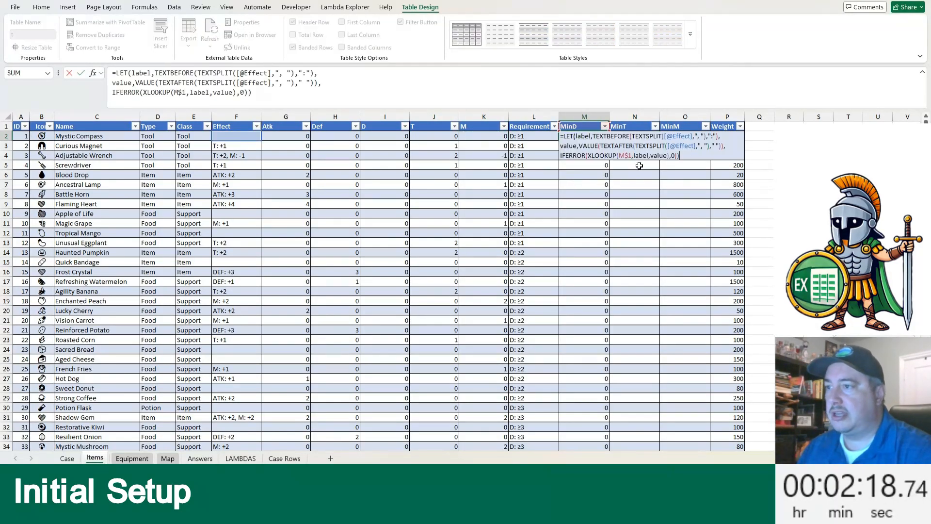
{"action": "left_click_drag", "start_coordinate": [693, 136], "coordinate": [669, 146]}
{"action": "left_click", "coordinate": [533, 136]}
{"action": "left_click", "coordinate": [530, 136]}
{"action": "key", "text": "Return"}
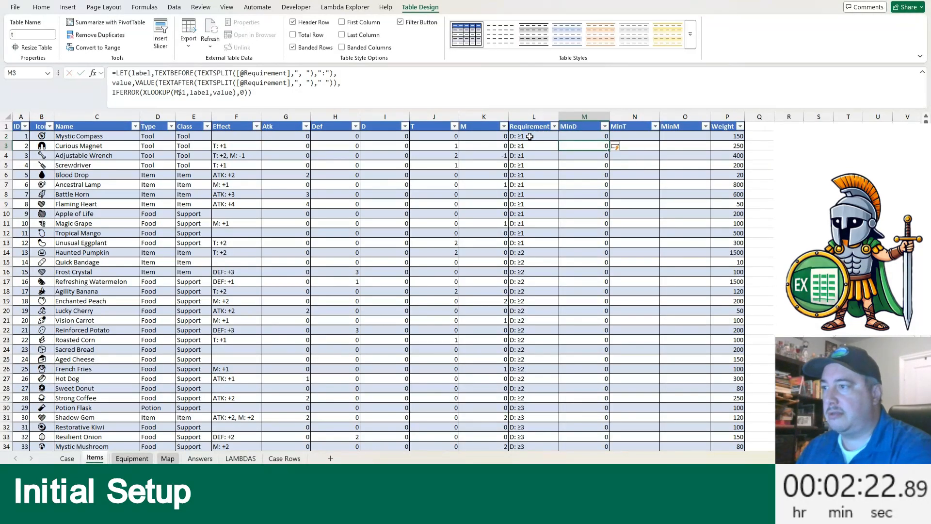
Step: Change the TEXTAFTER delimiter in the MinD formula to the "≥" sign used in the Requirement text
{"action": "double_click", "coordinate": [530, 137]}
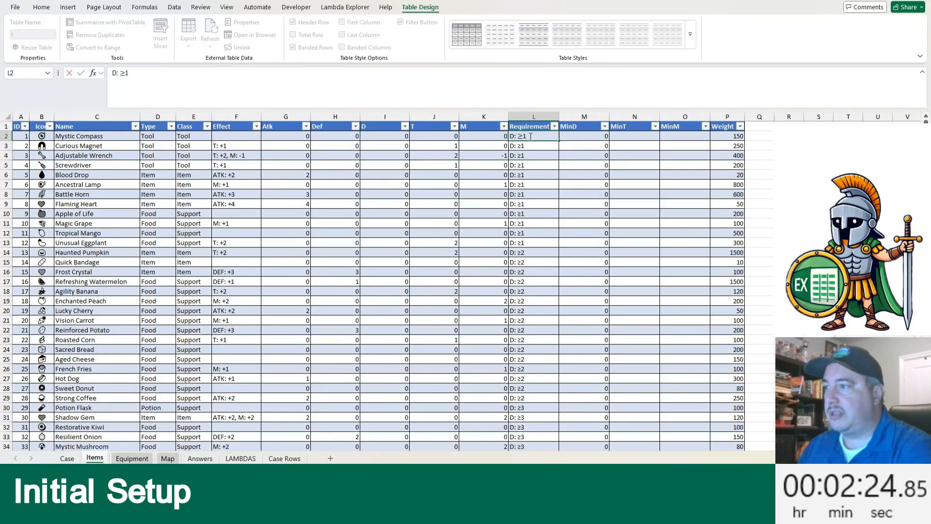
{"action": "key", "text": "Escape"}
{"action": "key", "text": "Right"}
{"action": "key", "text": "Right"}
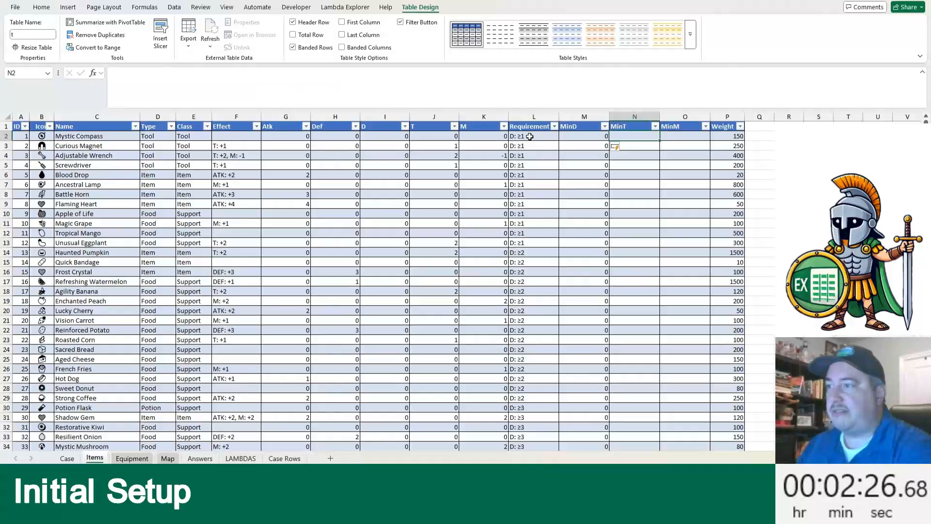
{"action": "key", "text": "Left"}
{"action": "key", "text": "F2"}
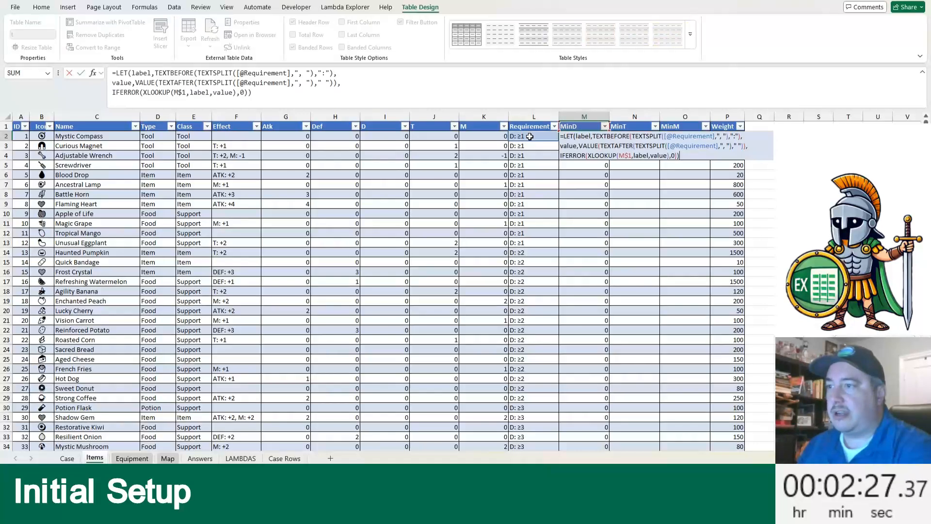
{"action": "left_click", "coordinate": [738, 145]}
{"action": "key", "text": "BackSpace"}
{"action": "key", "text": "ctrl+v"}
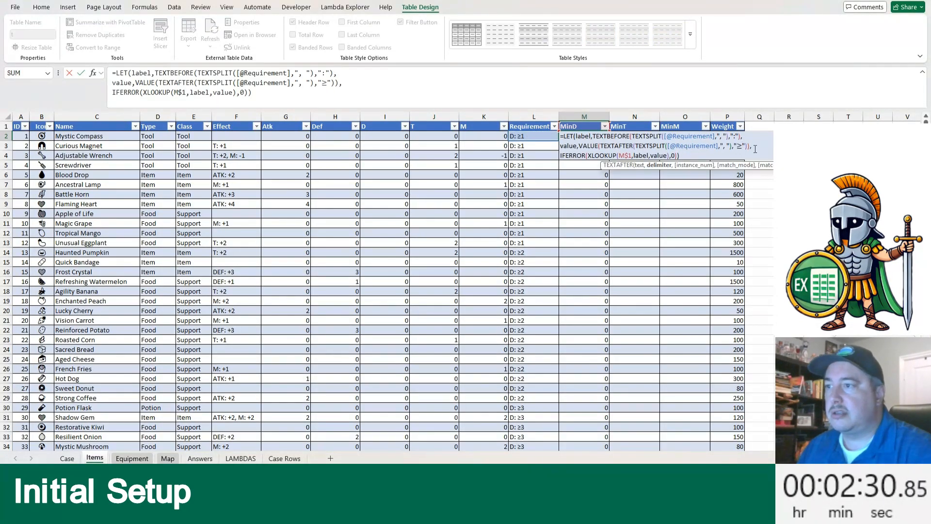
Step: Prefix label with "Min"& in the XLOOKUP lookup array of the MinD formula
{"action": "left_click", "coordinate": [635, 156]}
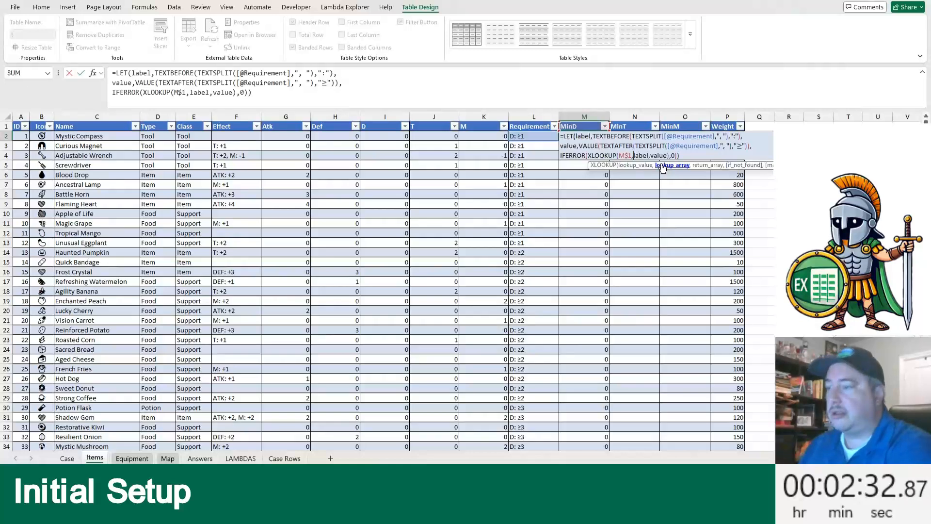
{"action": "type", "text": "\"Min\""}
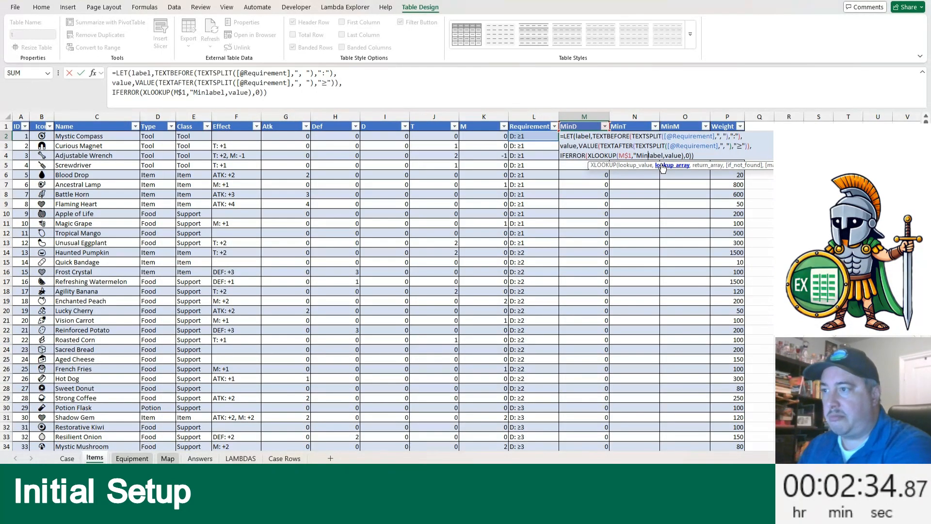
{"action": "type", "text": "&"}
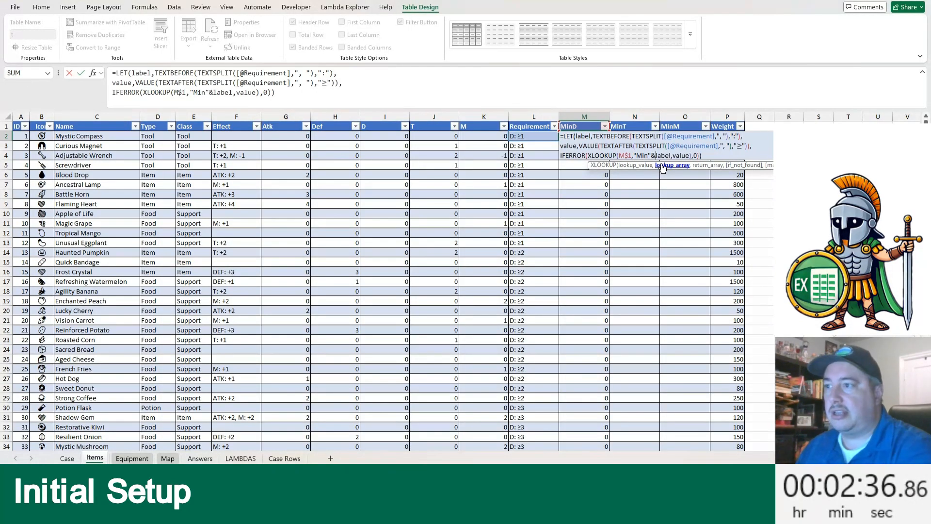
{"action": "key", "text": "Return"}
Step: Copy the MinD formula into the MinT and MinM columns and check the parsed requirements further down the table
{"action": "key", "text": "ctrl+c"}
{"action": "key", "text": "shift+Right"}
{"action": "key", "text": "shift+Right"}
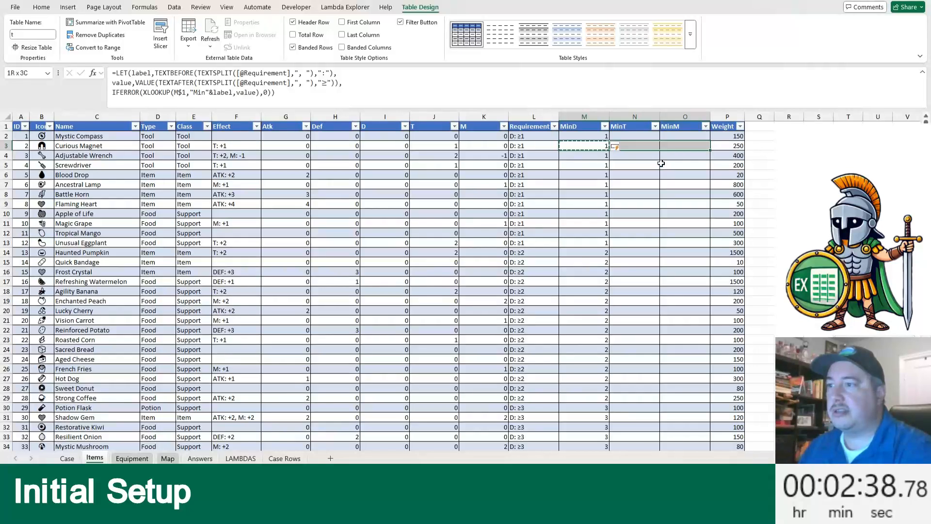
{"action": "key", "text": "ctrl+v"}
{"action": "scroll", "coordinate": [687, 270], "scroll_direction": "down", "scroll_amount": 20}
{"action": "scroll", "coordinate": [687, 270], "scroll_direction": "up", "scroll_amount": 8}
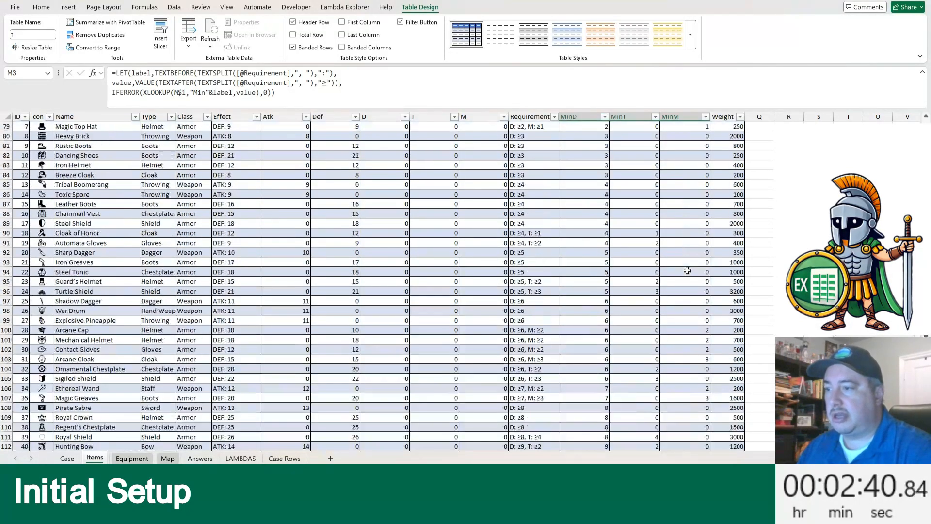
{"action": "left_click", "coordinate": [687, 270]}
{"action": "key", "text": "ctrl+Up"}
{"action": "key", "text": "ctrl+Left"}
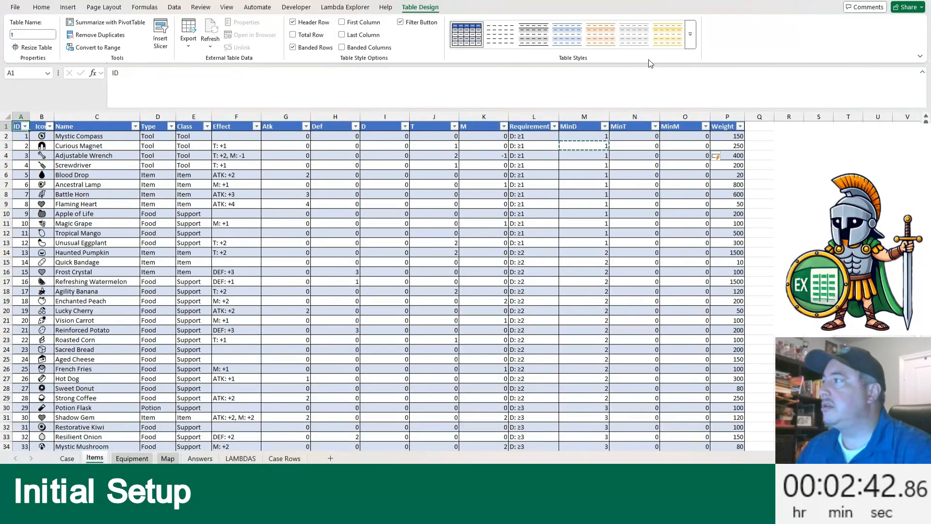
Step: On the Case sheet, start an XLOOKUP in question 1's answer cell E72 with G72:G81 as the lookup values
{"action": "left_click", "coordinate": [68, 458]}
{"action": "scroll", "coordinate": [97, 301], "scroll_direction": "down", "scroll_amount": 15}
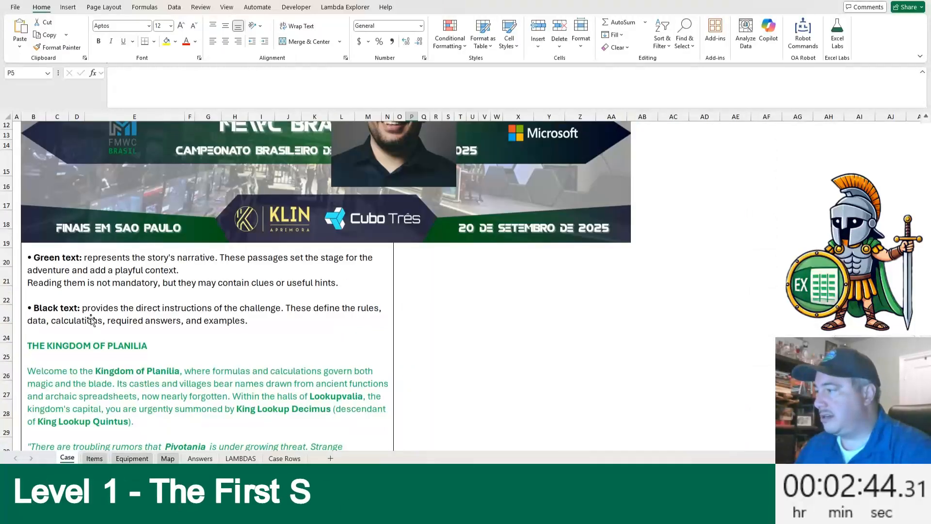
{"action": "left_click", "coordinate": [107, 257]}
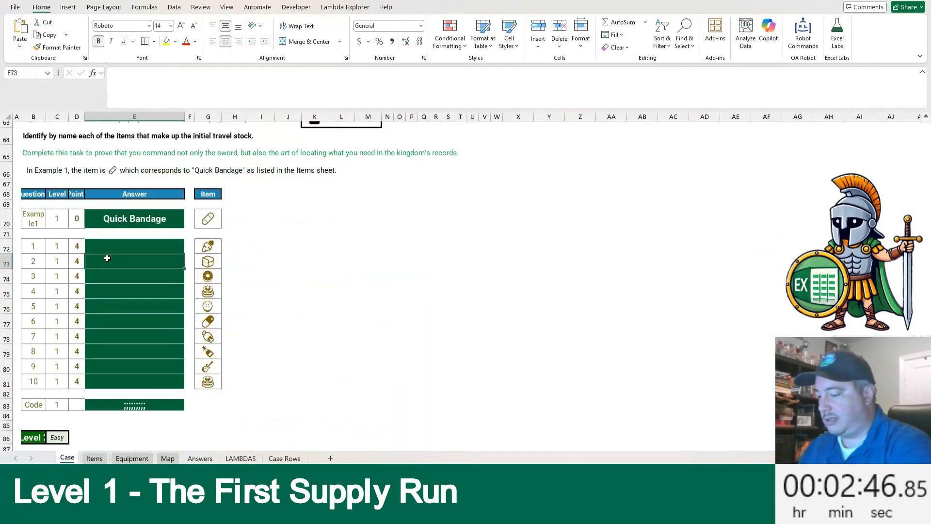
{"action": "key", "text": "Up"}
{"action": "type", "text": "=XLOOKUP("}
{"action": "key", "text": "Right"}
{"action": "key", "text": "Right"}
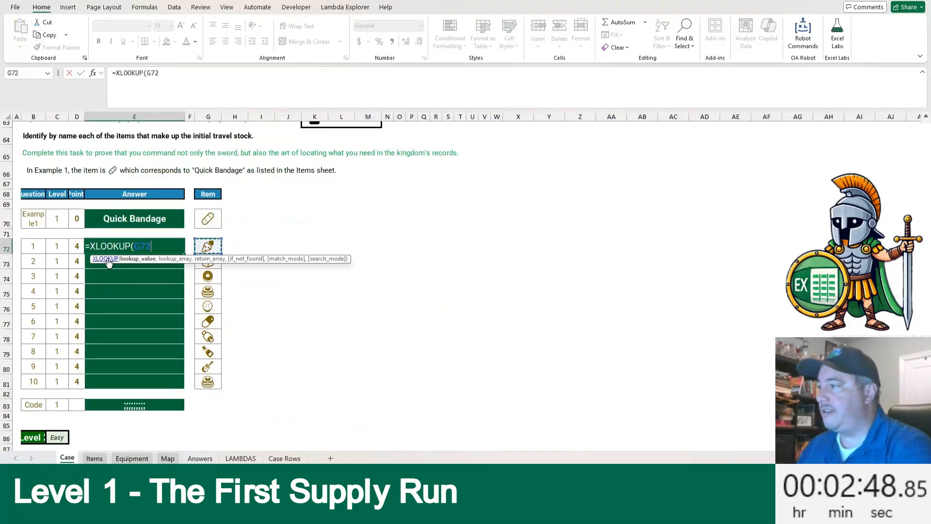
{"action": "key", "text": "ctrl+shift+Down"}
Step: Complete the Level 1 XLOOKUP with t[Icon] as the lookup array and t[Name] as the return array
{"action": "type", "text": ",t["}
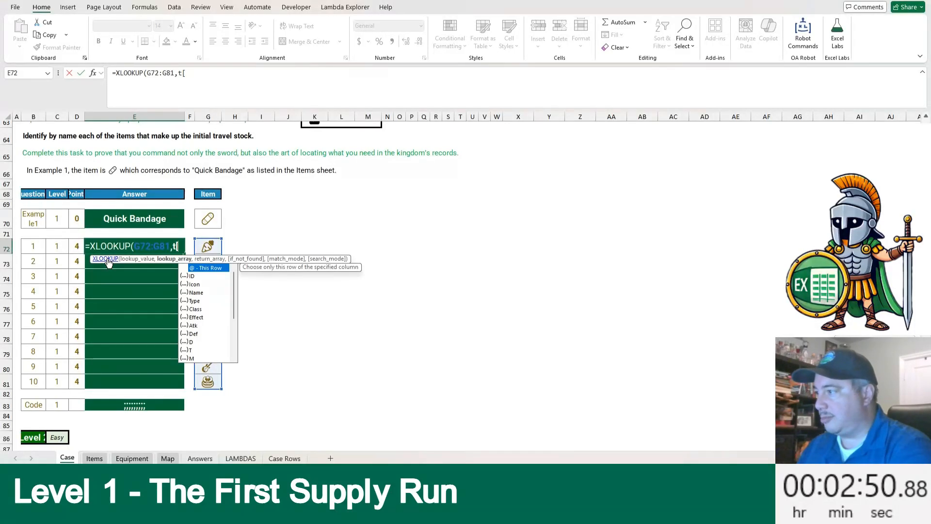
{"action": "key", "text": "Down"}
{"action": "key", "text": "Down"}
{"action": "key", "text": "Tab"}
{"action": "type", "text": "],t["}
{"action": "key", "text": "Down"}
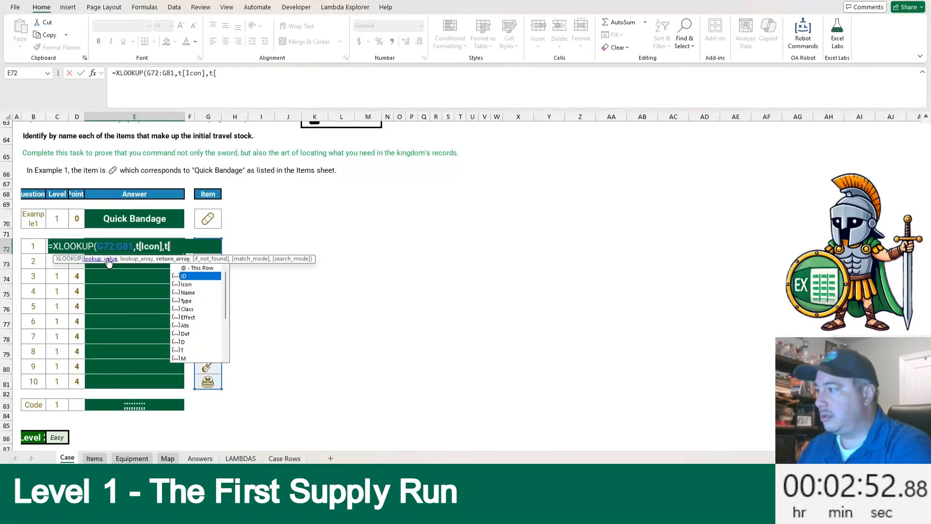
{"action": "key", "text": "Down"}
{"action": "key", "text": "Down"}
{"action": "key", "text": "Tab"}
{"action": "type", "text": "])"}
{"action": "key", "text": "Return"}
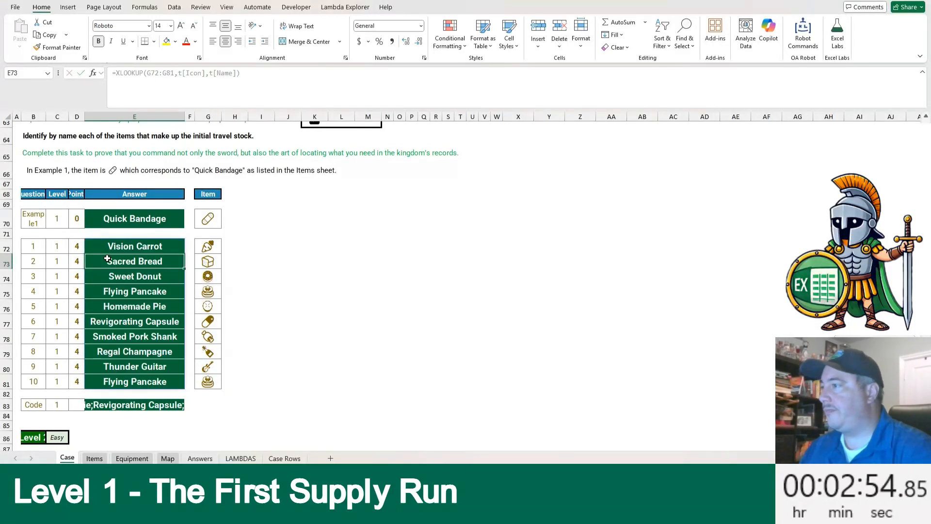
Step: Toggle the checkbox in K63 above the Level 1 questions to show the answer checks
{"action": "scroll", "coordinate": [347, 158], "scroll_direction": "up", "scroll_amount": 2}
{"action": "left_click", "coordinate": [314, 181]}
{"action": "scroll", "coordinate": [99, 228], "scroll_direction": "down", "scroll_amount": 6}
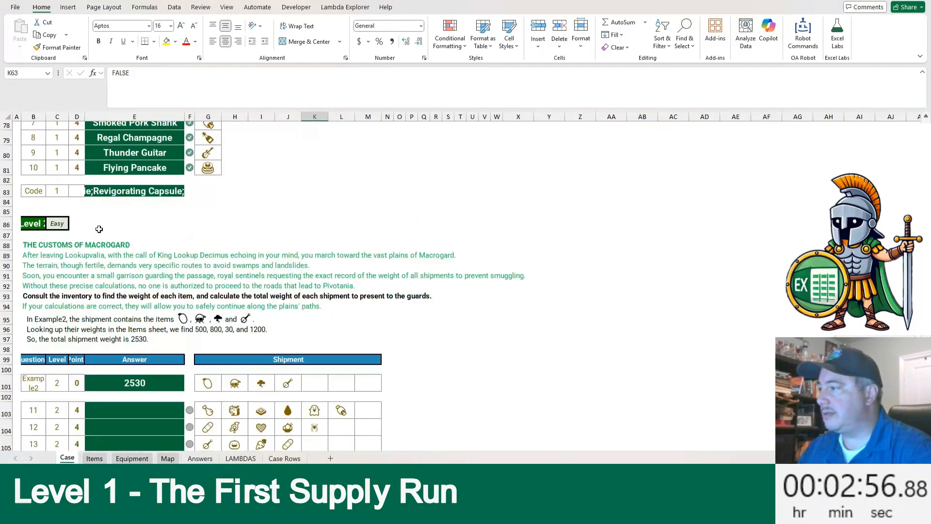
Step: Start a SUM of an XLOOKUP in question 11's answer cell E103 with G103:M103 as the lookup values
{"action": "scroll", "coordinate": [99, 229], "scroll_direction": "down", "scroll_amount": 5}
{"action": "left_click", "coordinate": [121, 228]}
{"action": "type", "text": "="}
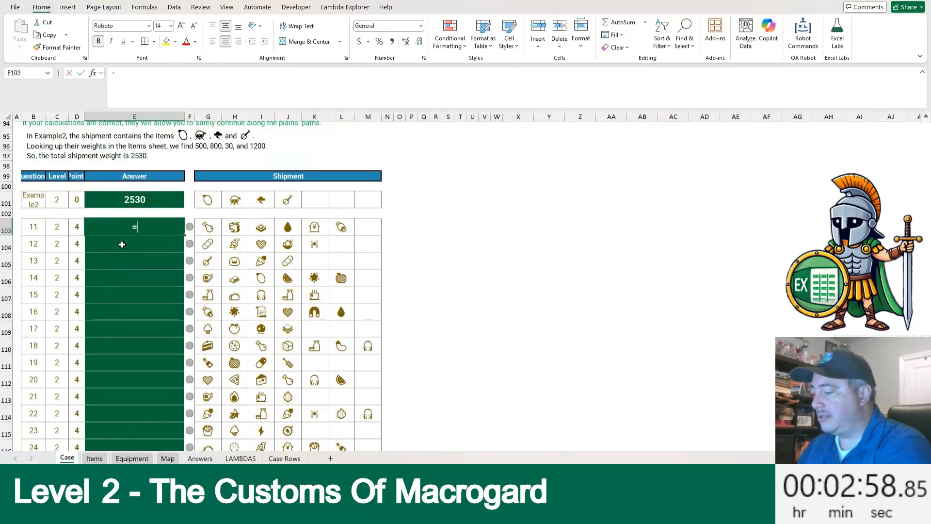
{"action": "type", "text": "SUM(XLOOKUP("}
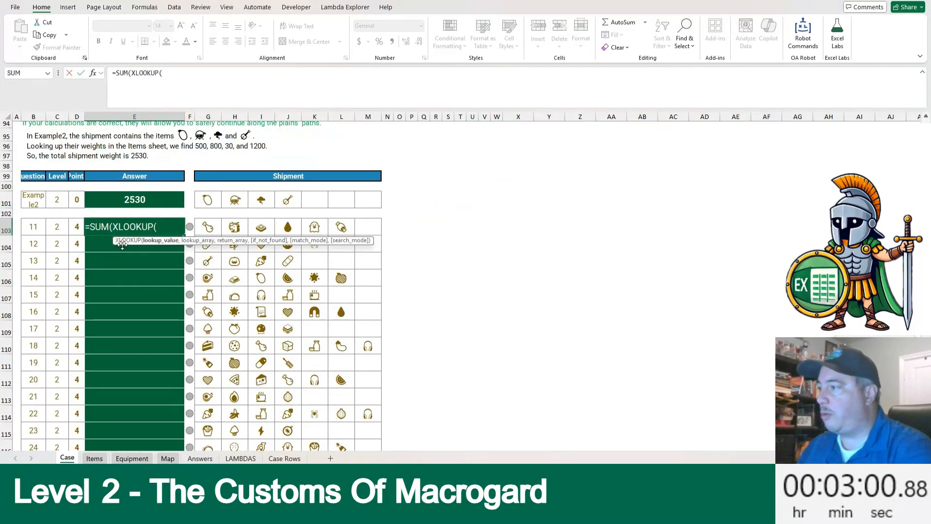
{"action": "key", "text": "Right"}
{"action": "key", "text": "Right"}
{"action": "key", "text": "shift+Right"}
{"action": "key", "text": "shift+Right"}
{"action": "key", "text": "shift+Right"}
{"action": "key", "text": "shift+Right"}
{"action": "key", "text": "shift+Right"}
{"action": "key", "text": "shift+Right"}
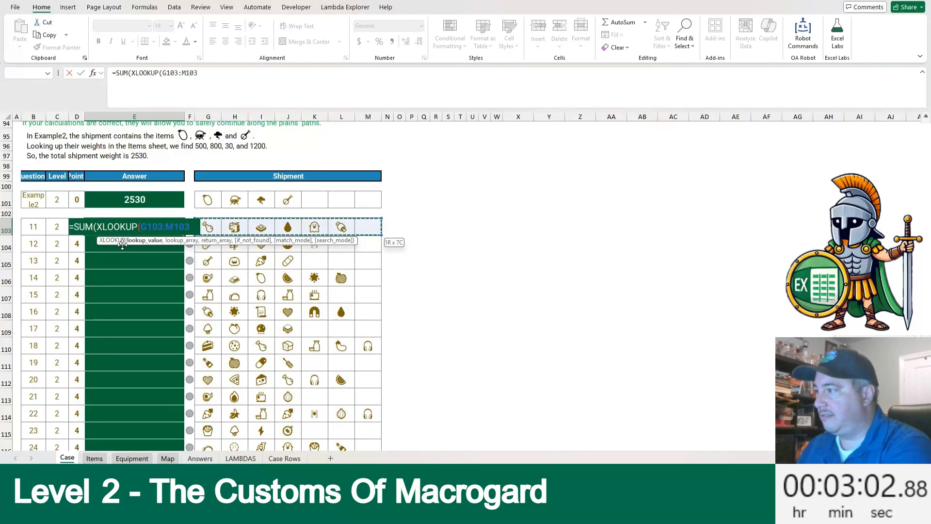
Step: Complete the Level 2 XLOOKUP with t[Icon] as lookup array, t[Weight ] as return array and 0 for items not found
{"action": "type", "text": ",t[Icon]"}
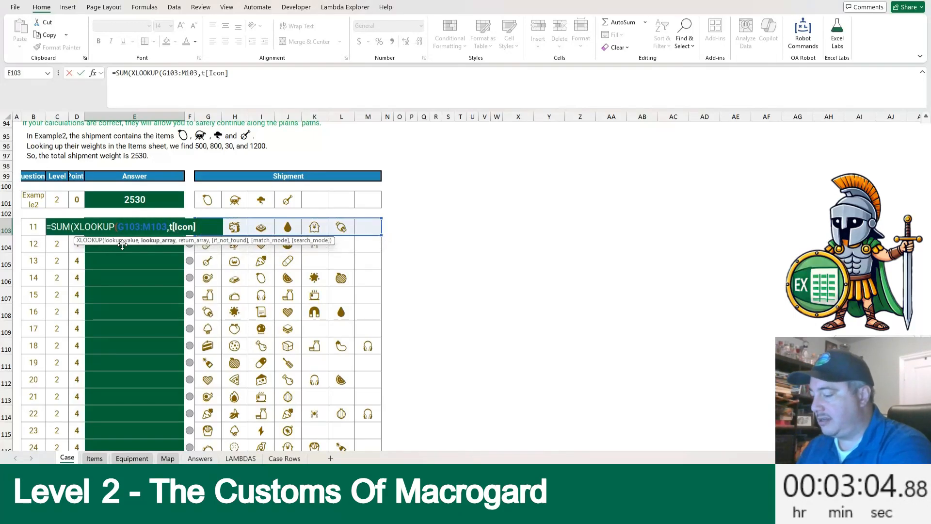
{"action": "type", "text": ",t[Weight ],"}
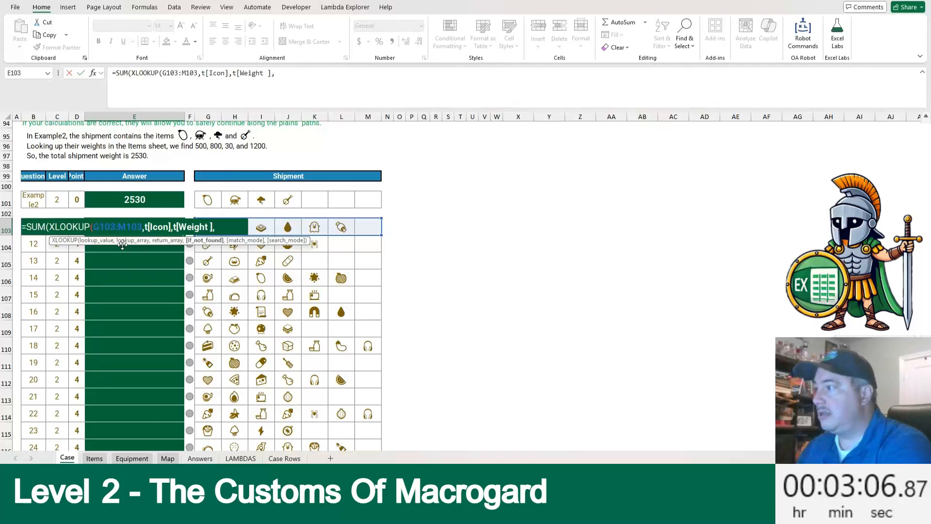
{"action": "type", "text": "0))"}
{"action": "key", "text": "Return"}
Step: Copy the shipment weight formula from E103 to the remaining Level 2 answer cells through E122
{"action": "key", "text": "Up"}
{"action": "key", "text": "ctrl+c"}
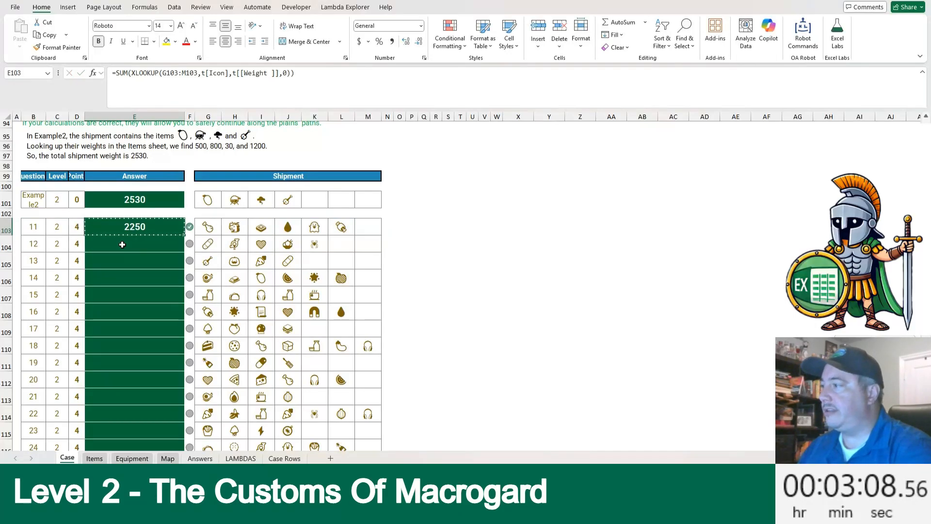
{"action": "key", "text": "Left"}
{"action": "key", "text": "ctrl+Down"}
{"action": "key", "text": "Right"}
{"action": "key", "text": "ctrl+v"}
Step: Start a LET formula in question 31's answer cell E154 with a first variable named items
{"action": "scroll", "coordinate": [122, 245], "scroll_direction": "down", "scroll_amount": 10}
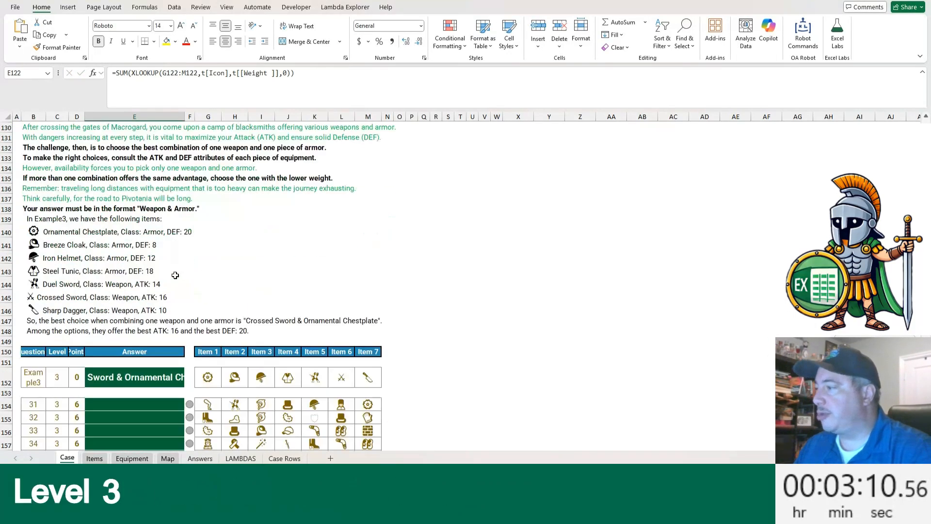
{"action": "scroll", "coordinate": [174, 275], "scroll_direction": "down", "scroll_amount": 4}
{"action": "left_click", "coordinate": [134, 251]}
{"action": "left_click_drag", "start_coordinate": [207, 224], "coordinate": [367, 224]}
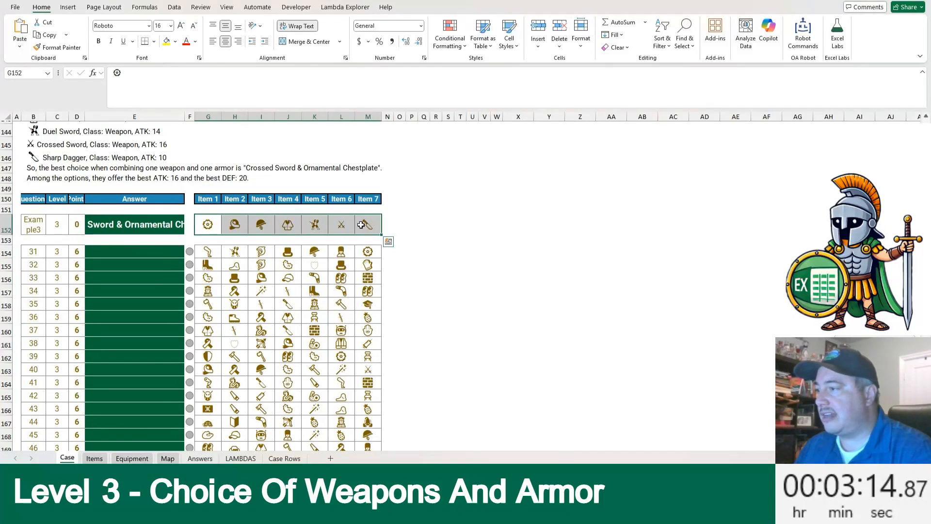
{"action": "left_click", "coordinate": [162, 255]}
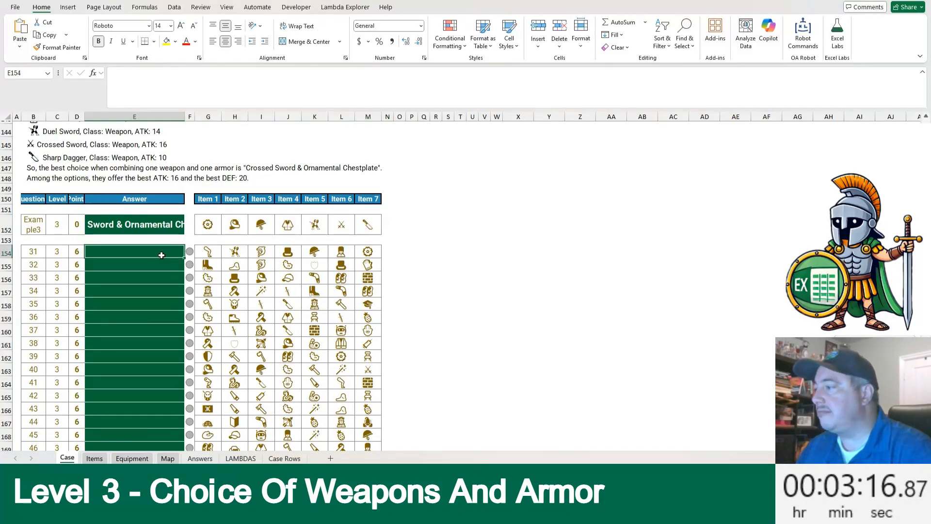
{"action": "type", "text": "=LET("}
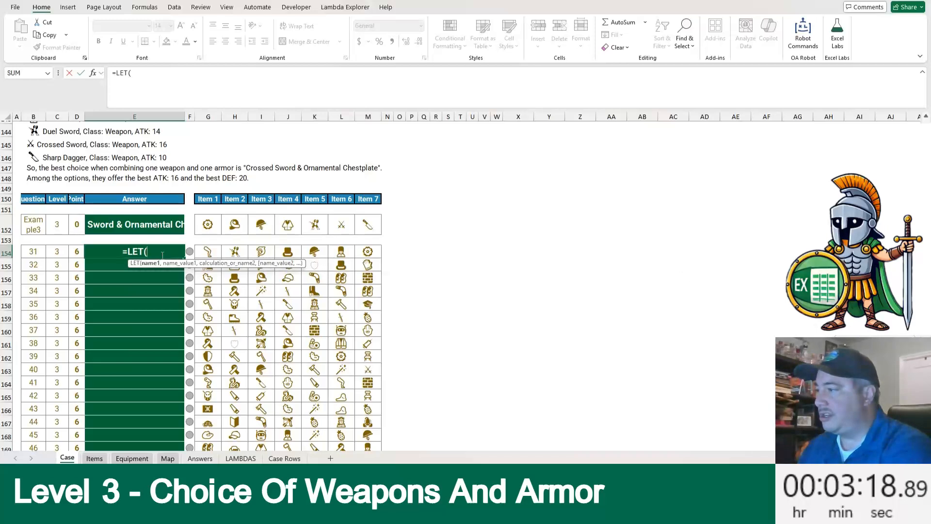
{"action": "type", "text": "items,"}
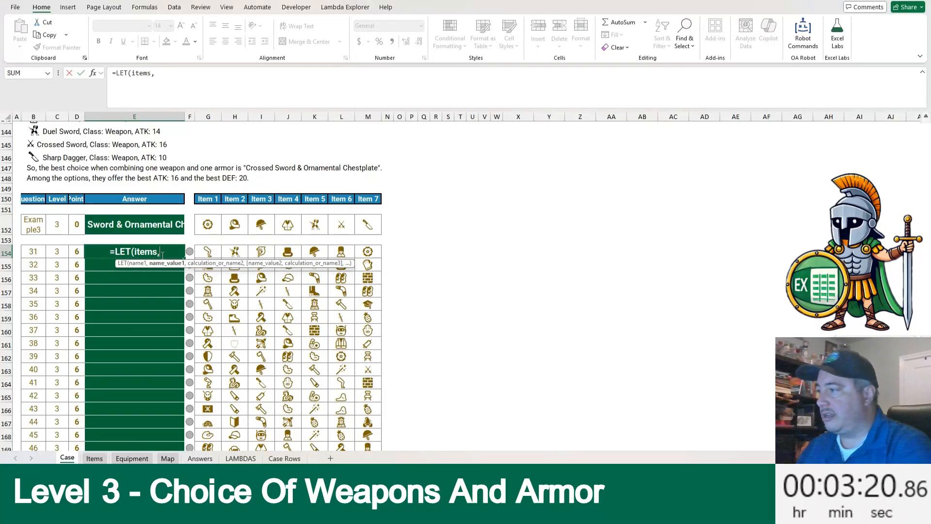
{"action": "key", "text": "Right"}
{"action": "key", "text": "Right"}
{"action": "key", "text": "ctrl+shift+Right"}
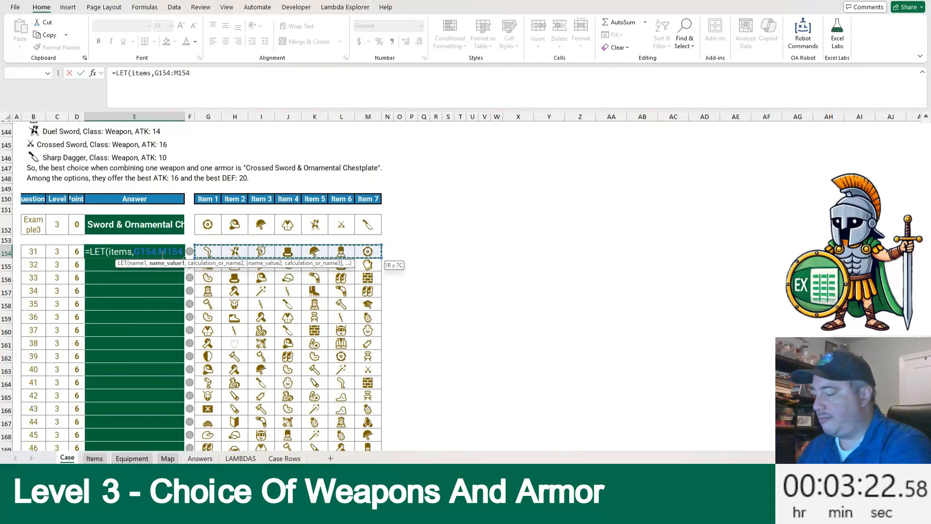
{"action": "type", "text": ","}
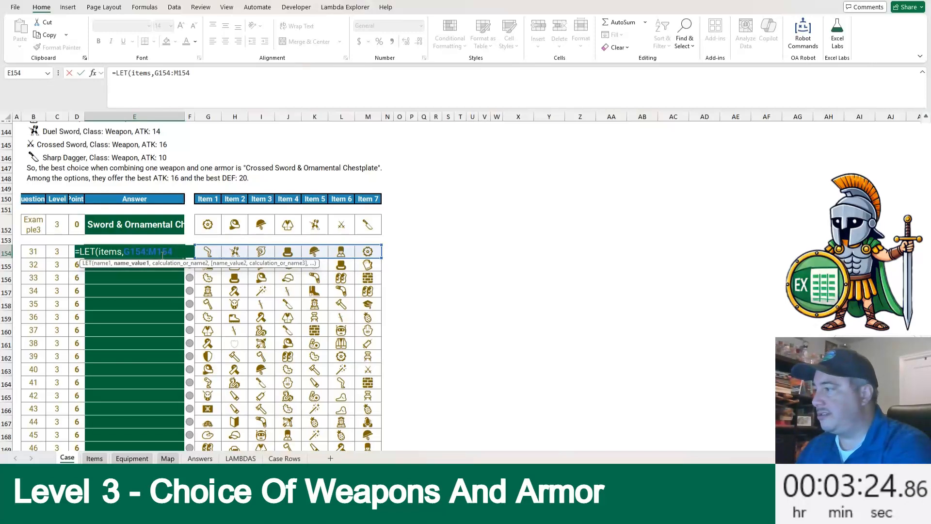
{"action": "key", "text": "BackSpace"}
{"action": "key", "text": "BackSpace"}
{"action": "key", "text": "BackSpace"}
{"action": "key", "text": "BackSpace"}
{"action": "key", "text": "BackSpace"}
{"action": "key", "text": "BackSpace"}
{"action": "key", "text": "BackSpace"}
{"action": "key", "text": "BackSpace"}
{"action": "key", "text": "BackSpace"}
{"action": "key", "text": "BackSpace"}
Step: Define items as a SORTBY of G154:M154 ordered by an XLOOKUP on the same range
{"action": "type", "text": "SORTBY("}
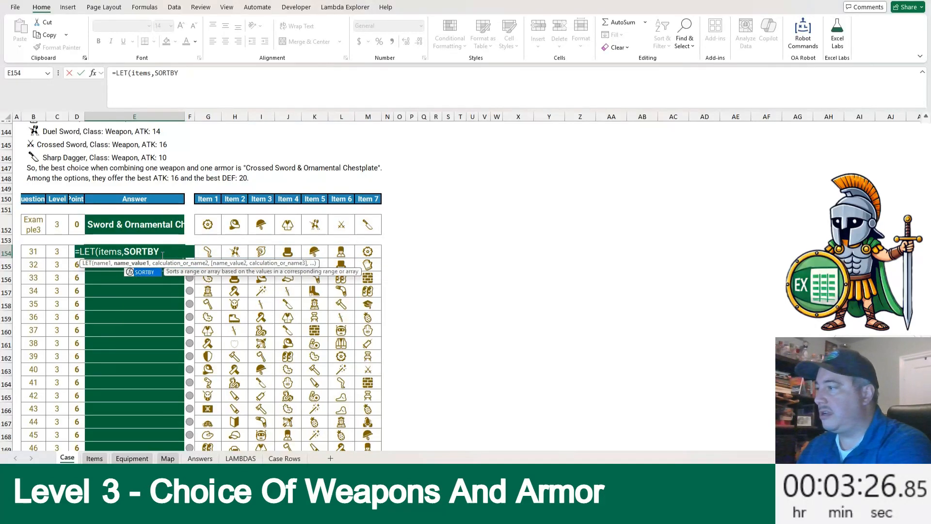
{"action": "key", "text": "ctrl+shift+Right"}
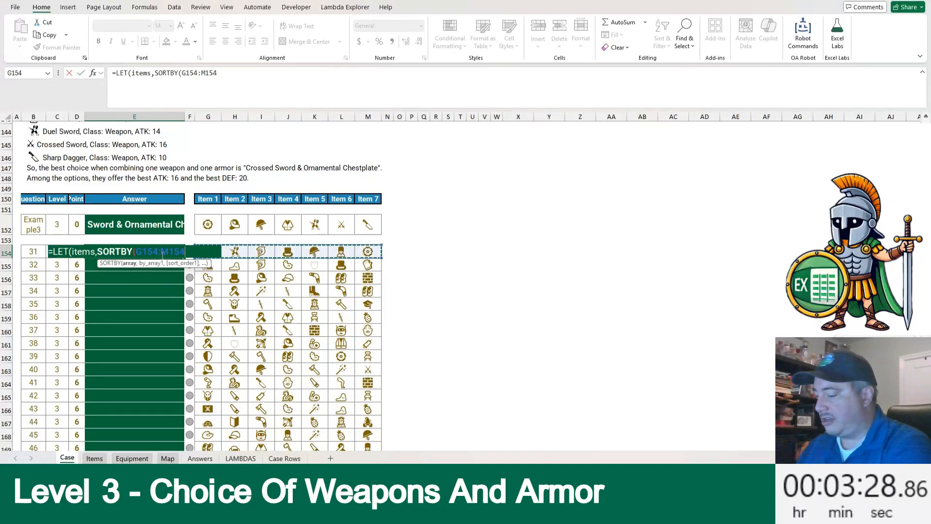
{"action": "type", "text": ",XLOOKUP("}
{"action": "key", "text": "Right"}
{"action": "key", "text": "Right"}
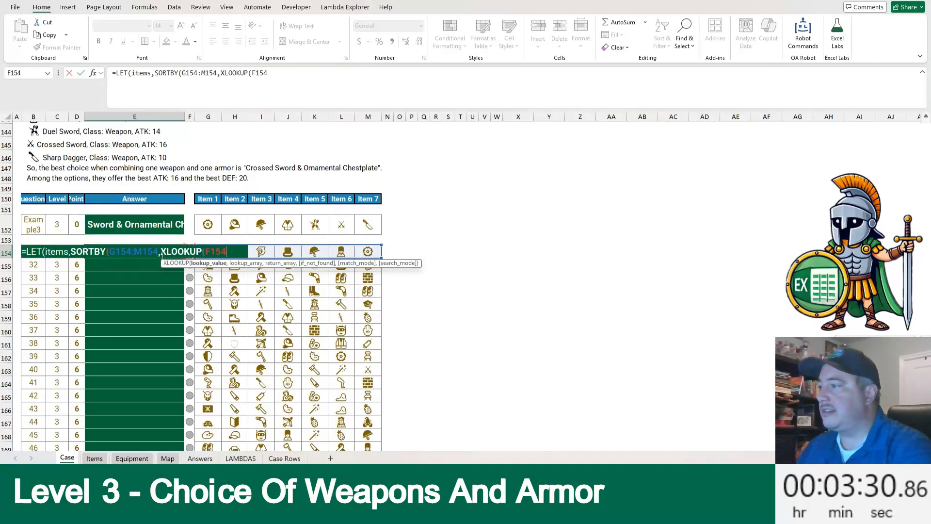
{"action": "key", "text": "ctrl+shift+Right"}
Step: Complete the sorting XLOOKUP with t[Icon] as lookup array and t[Weight ] as return array, and close the items definition
{"action": "type", "text": ",t["}
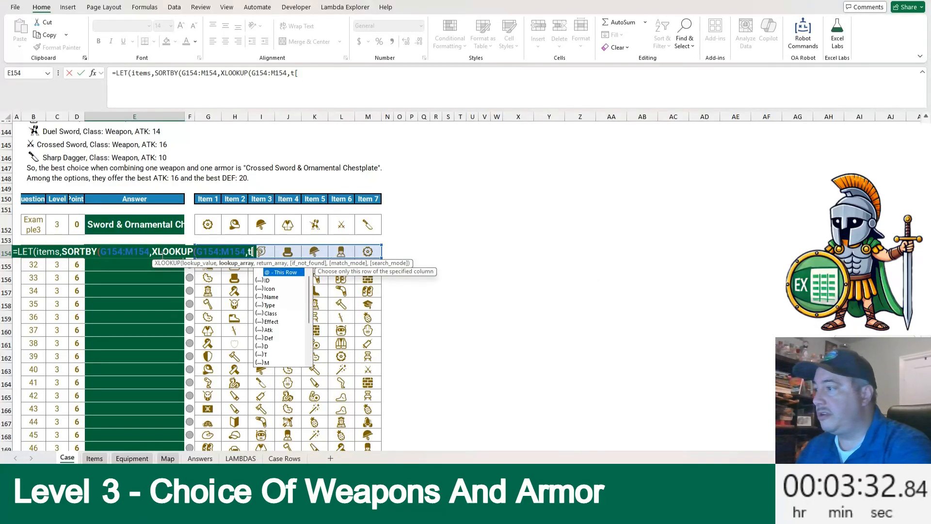
{"action": "type", "text": "Icon],t["}
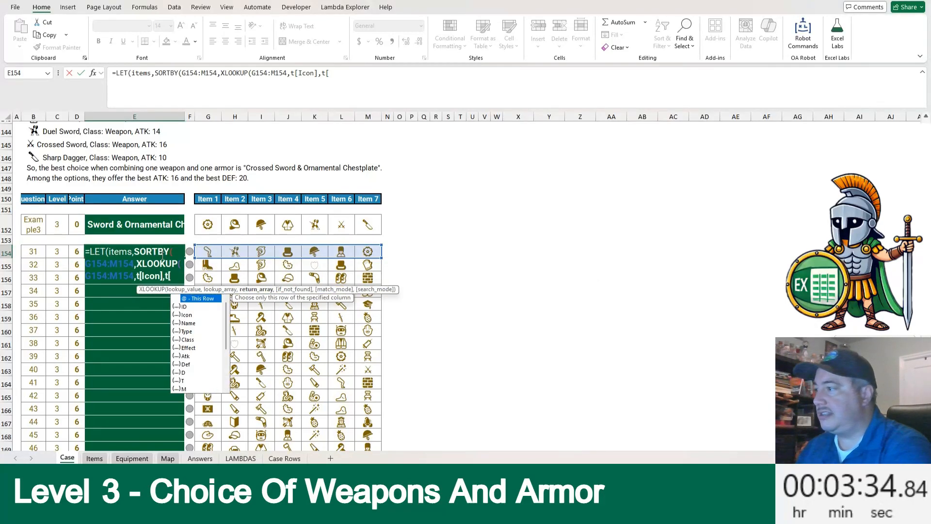
{"action": "type", "text": "Weight"}
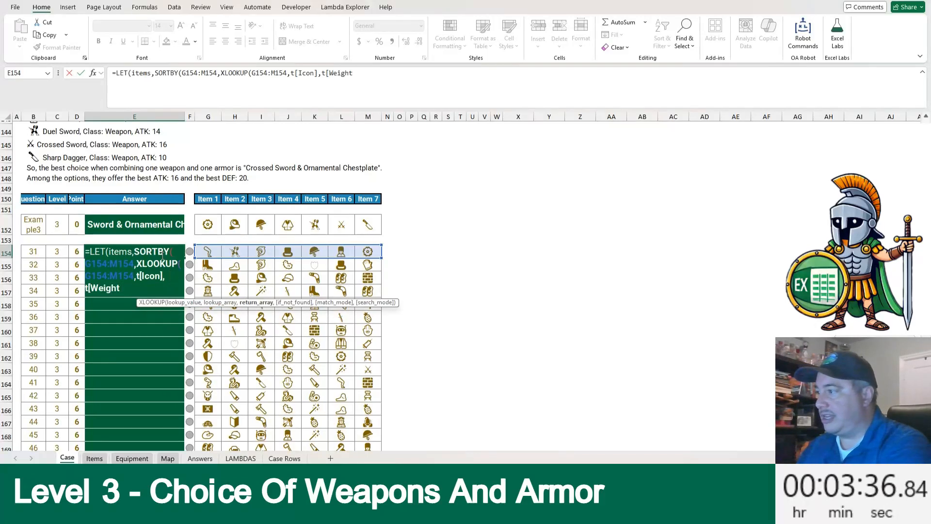
{"action": "type", "text": " ])"}
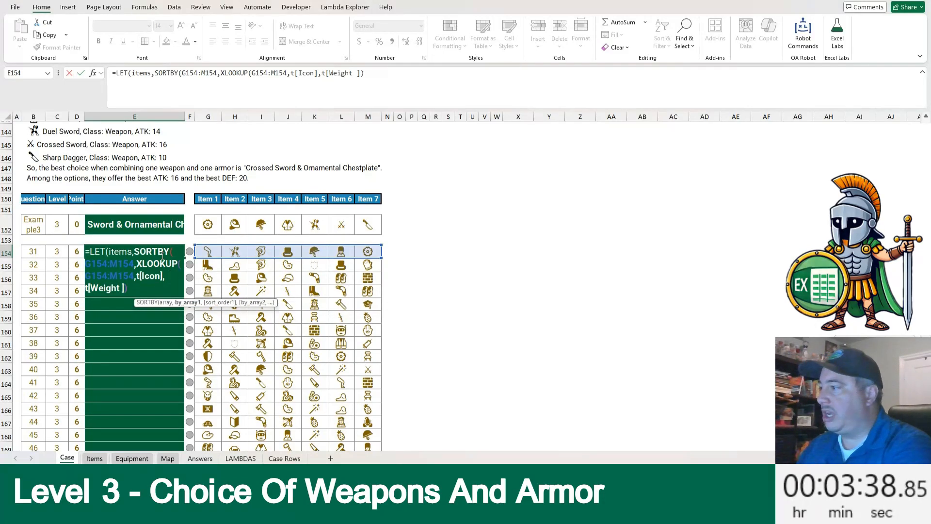
{"action": "type", "text": ")"}
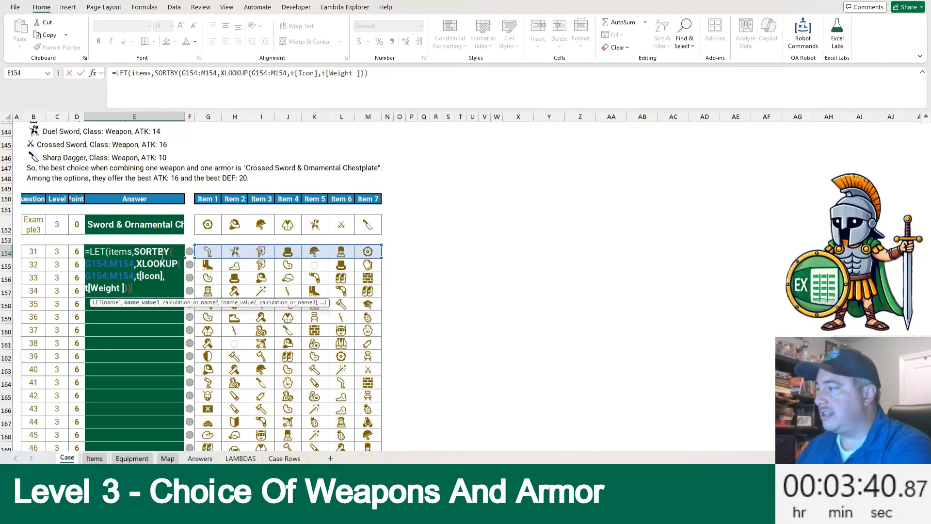
{"action": "type", "text": ","}
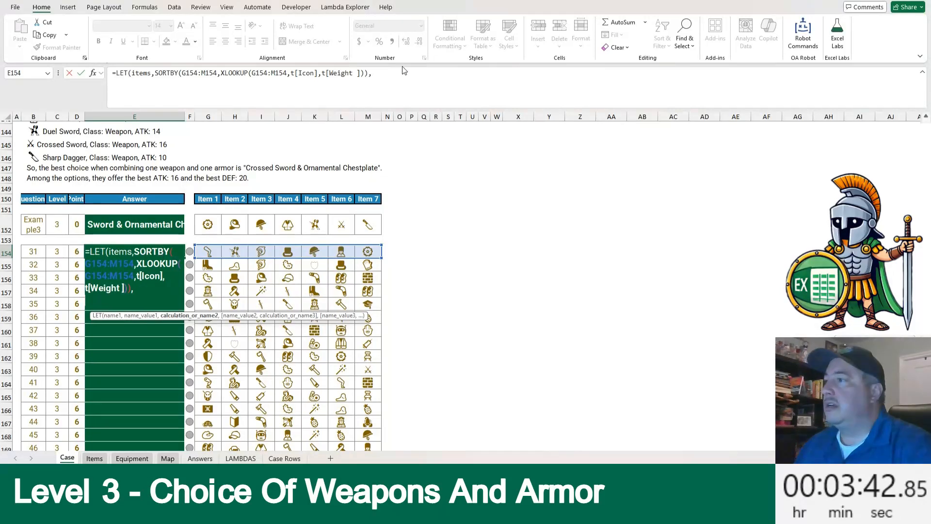
Step: Add a names variable on a new line, defined as XLOOKUP(items,t[Icon],t[Name])
{"action": "left_click", "coordinate": [399, 82]}
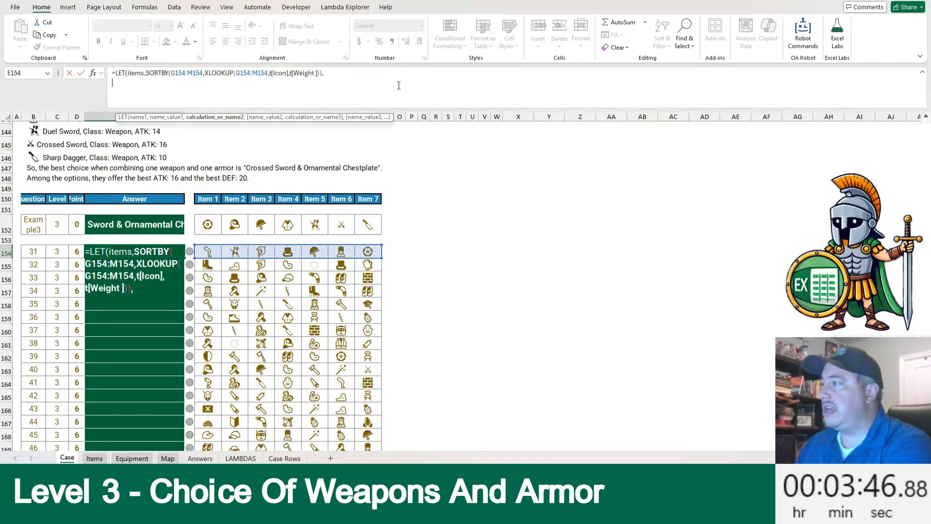
{"action": "type", "text": "names,X"}
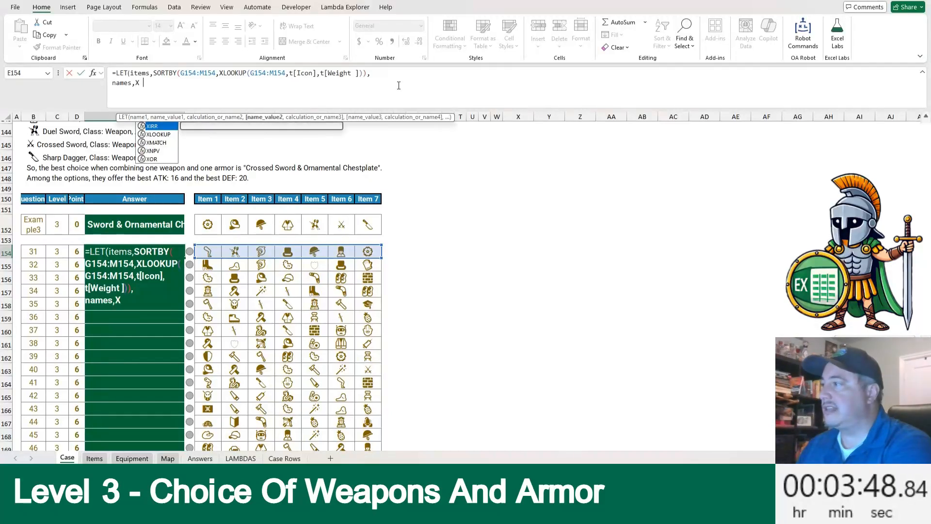
{"action": "type", "text": "LOOKUP(items,"}
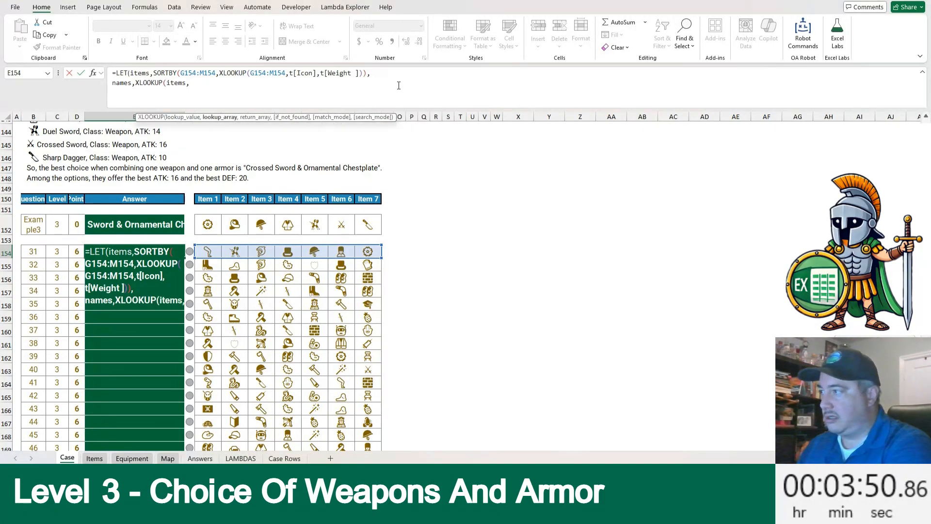
{"action": "type", "text": "t[Icon"}
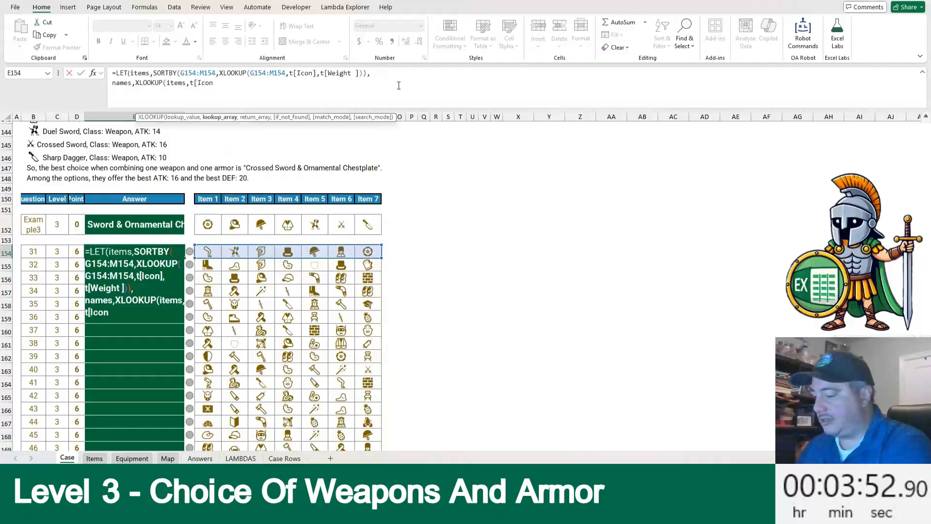
{"action": "type", "text": "],t["}
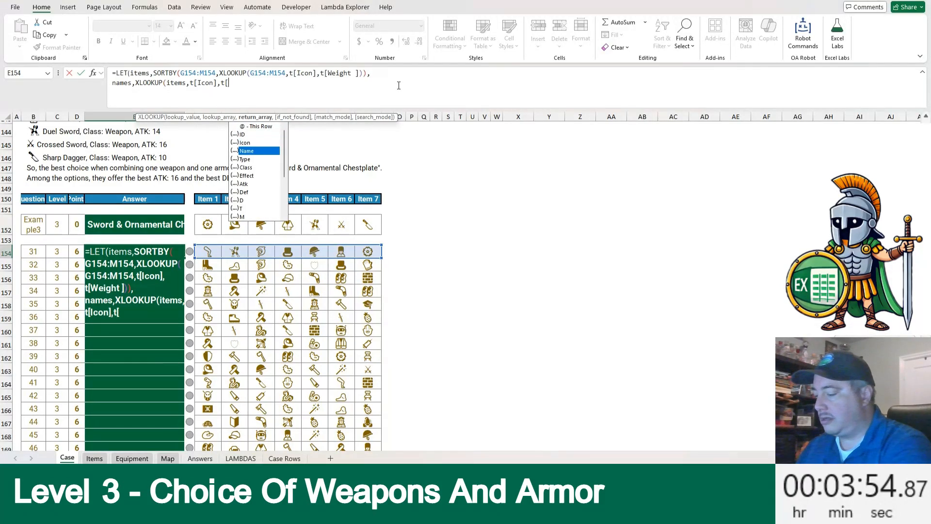
{"action": "type", "text": "Name]),"}
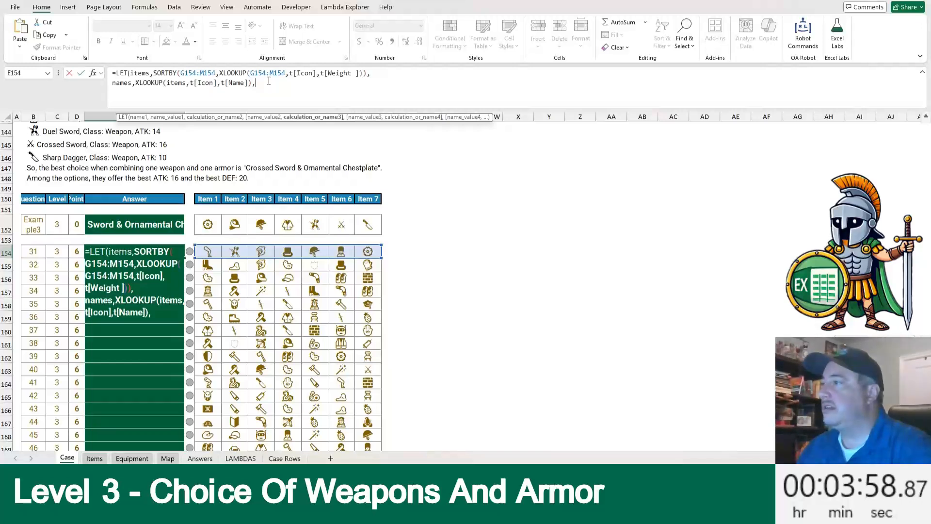
Step: Duplicate the names definition twice and turn the first copy into atk, returning t[Atk]
{"action": "type", "text": "names,XLOOKUP(items,t[Icon],t[Name]),"}
{"action": "type", "text": "names,XLOOKUP(items,t[Icon],t[Name]),"}
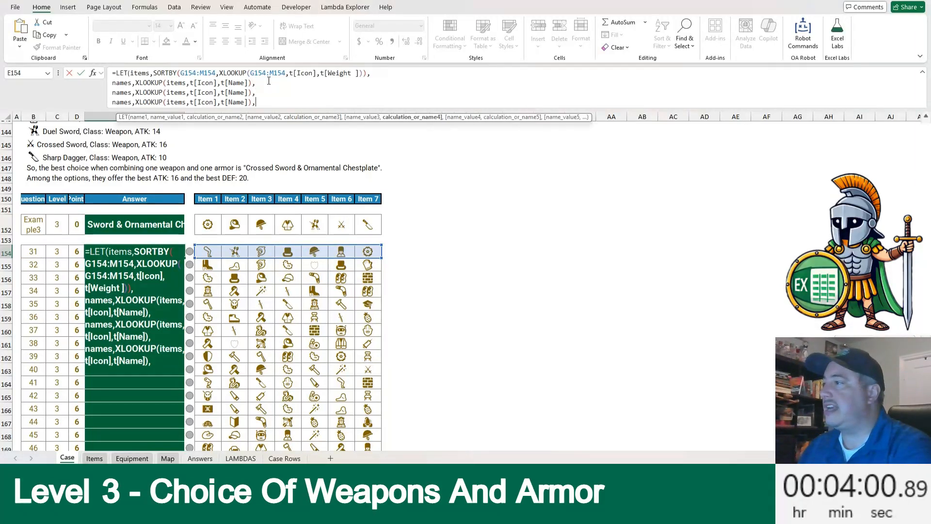
{"action": "key", "text": "Home"}
{"action": "key", "text": "ctrl+shift+Right"}
{"action": "type", "text": "atk"}
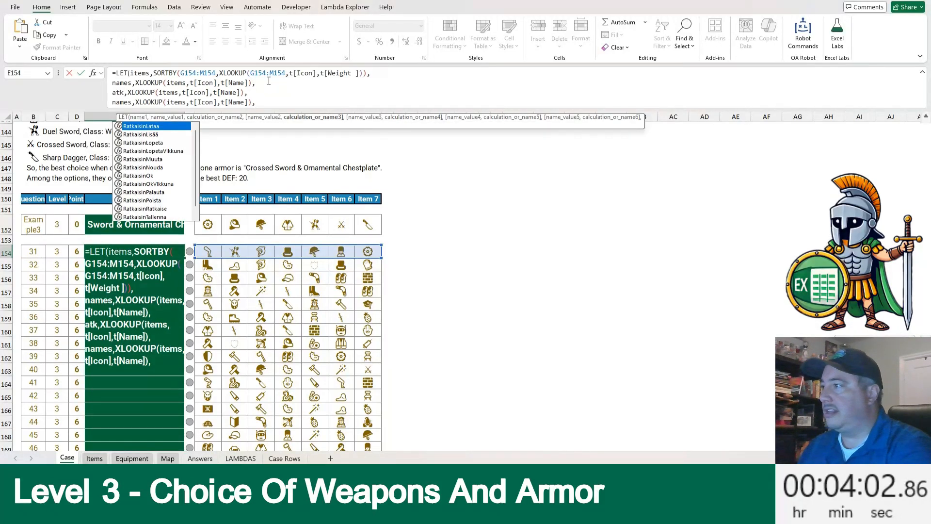
{"action": "key", "text": "End"}
{"action": "key", "text": "Left"}
{"action": "key", "text": "Left"}
{"action": "key", "text": "Left"}
{"action": "key", "text": "ctrl+shift+Left"}
{"action": "type", "text": "Atk"}
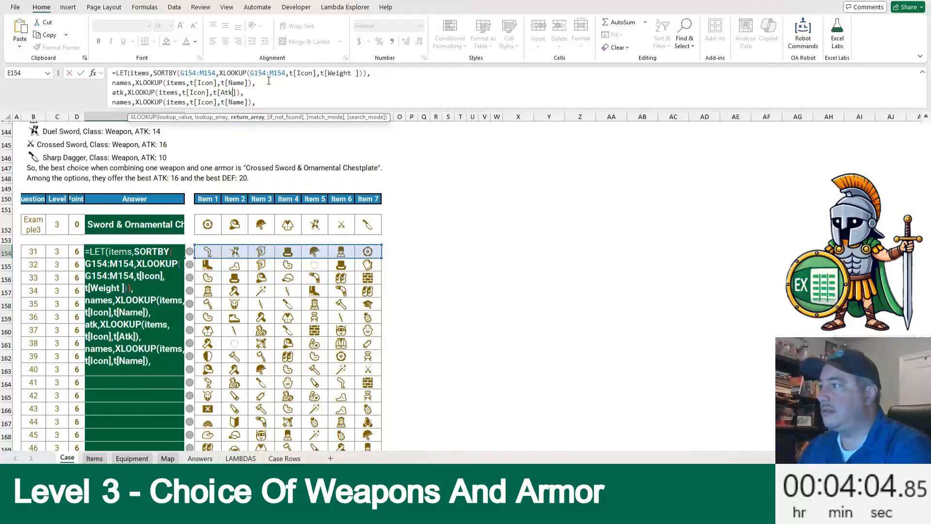
Step: Turn the remaining duplicate names definition into def, with t[Def] as its return array
{"action": "key", "text": "Down"}
{"action": "key", "text": "ctrl+Right"}
{"action": "key", "text": "ctrl+shift+Left"}
{"action": "type", "text": "Def"}
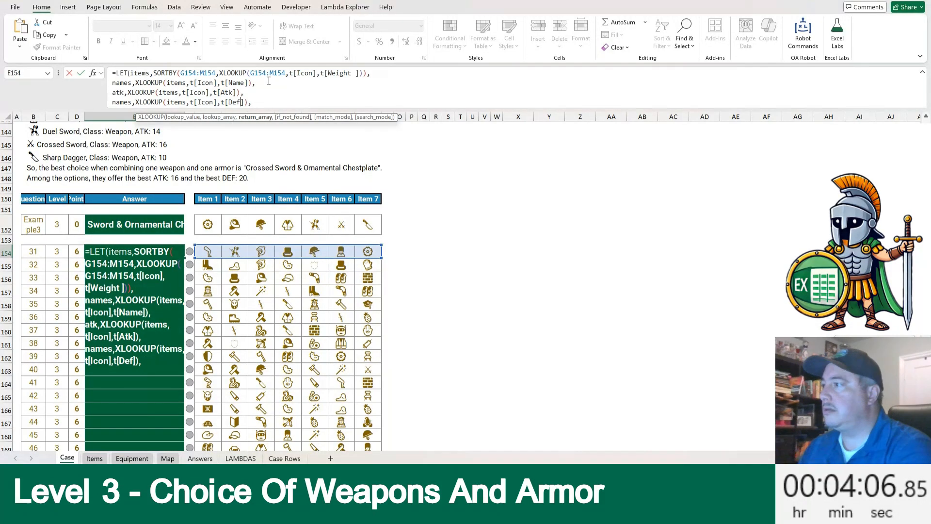
{"action": "key", "text": "Home"}
{"action": "key", "text": "ctrl+shift+Right"}
{"action": "type", "text": "def"}
{"action": "key", "text": "End"}
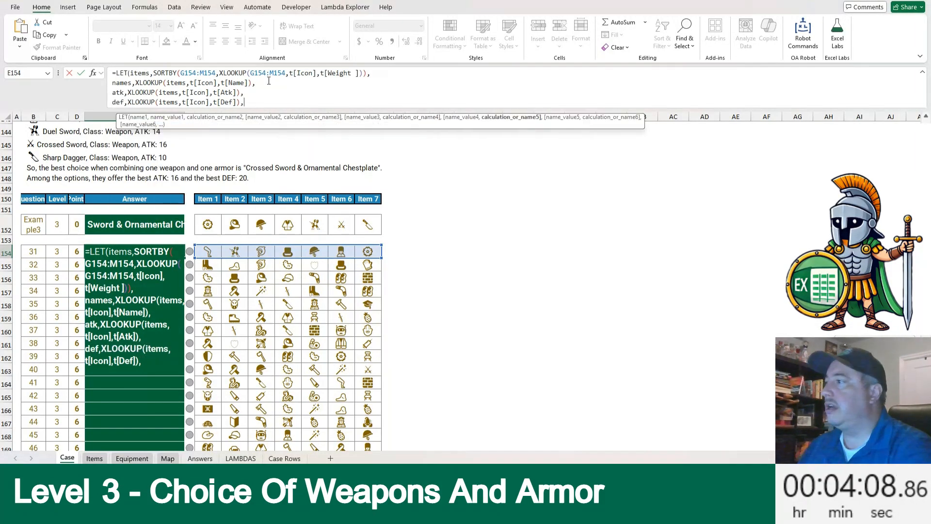
Step: Add the best-weapon expression TAKE(FILTER(names,atk=max(atk)),,1) on a new line of the LET formula
{"action": "key", "text": "alt+Return"}
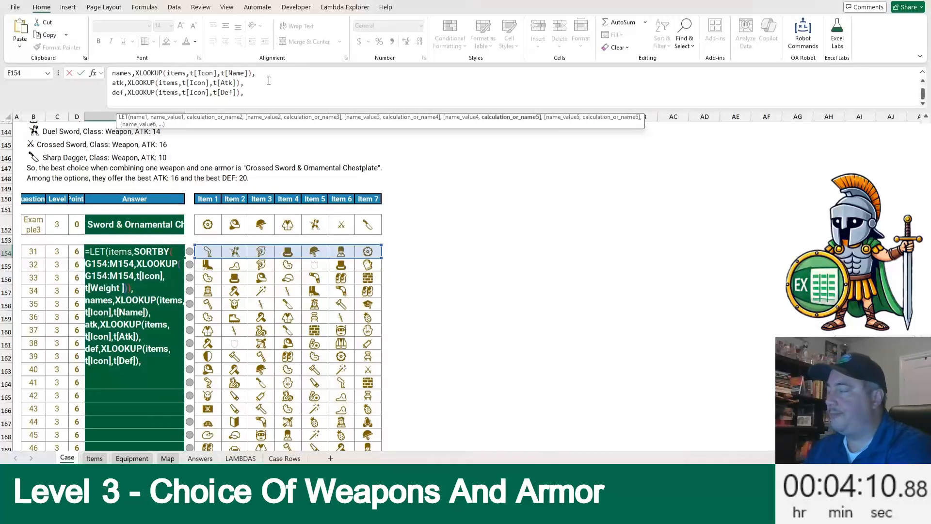
{"action": "type", "text": "TAKE("}
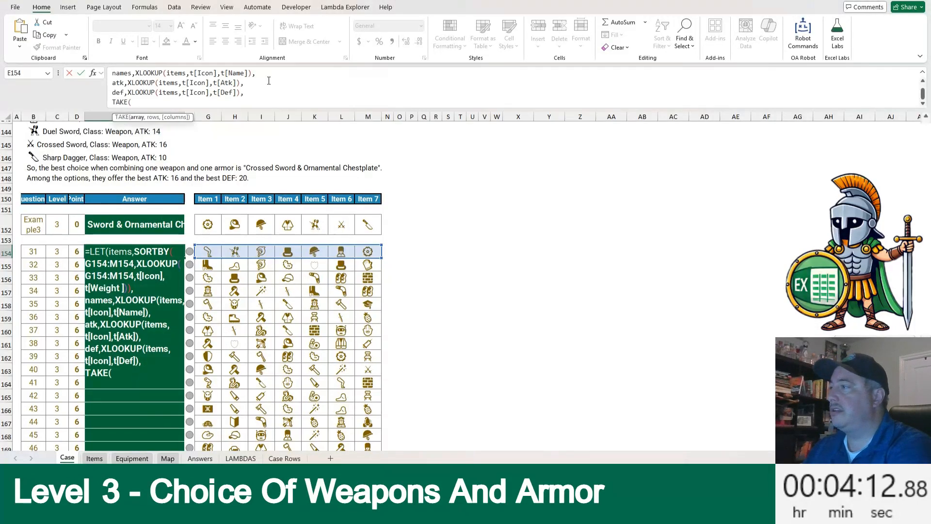
{"action": "type", "text": "FILTER(nam"}
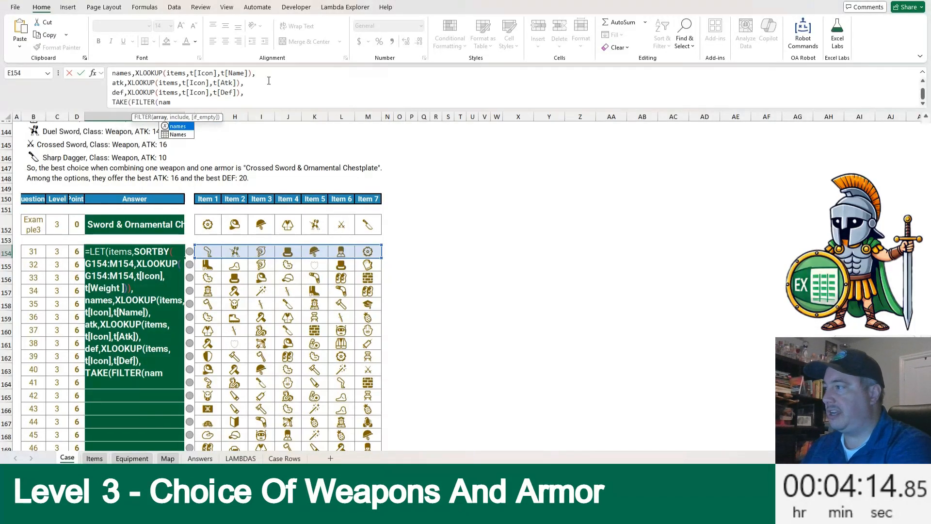
{"action": "type", "text": "es,atk=m"}
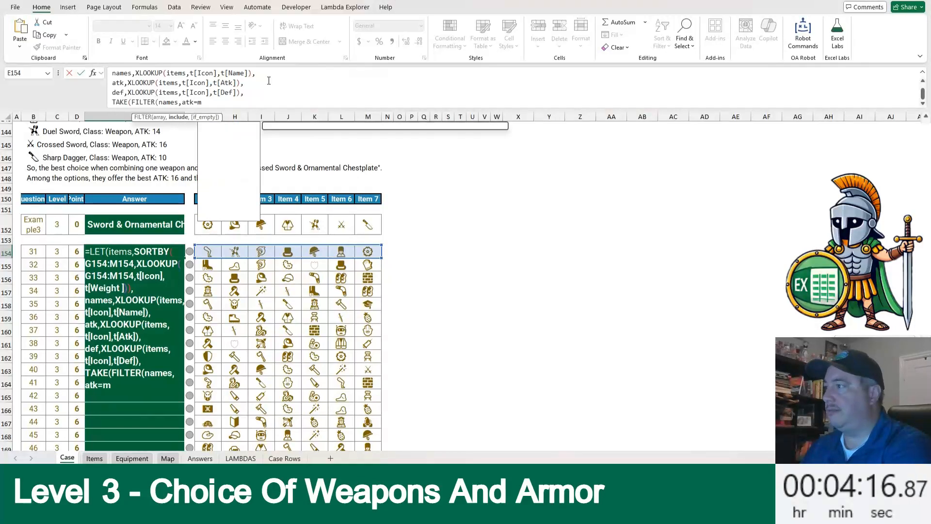
{"action": "type", "text": "ax(atk))"}
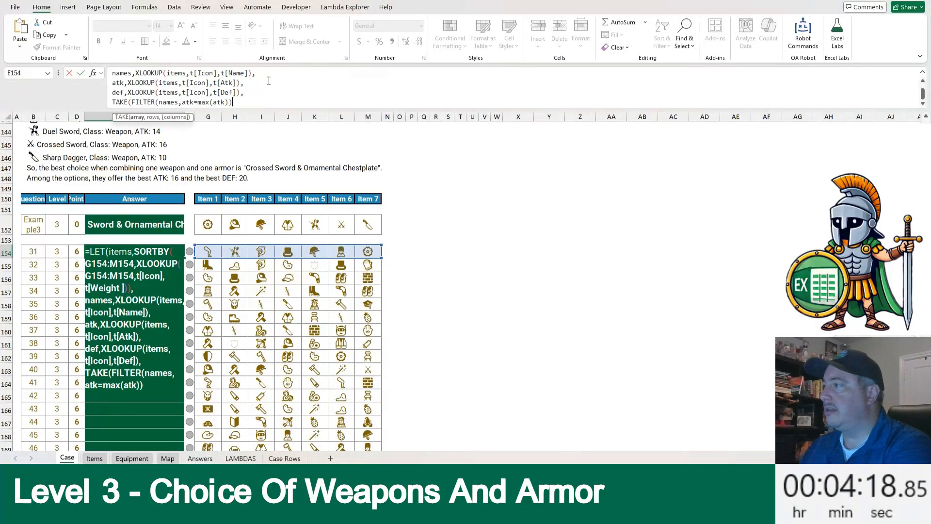
{"action": "type", "text": ",,1)"}
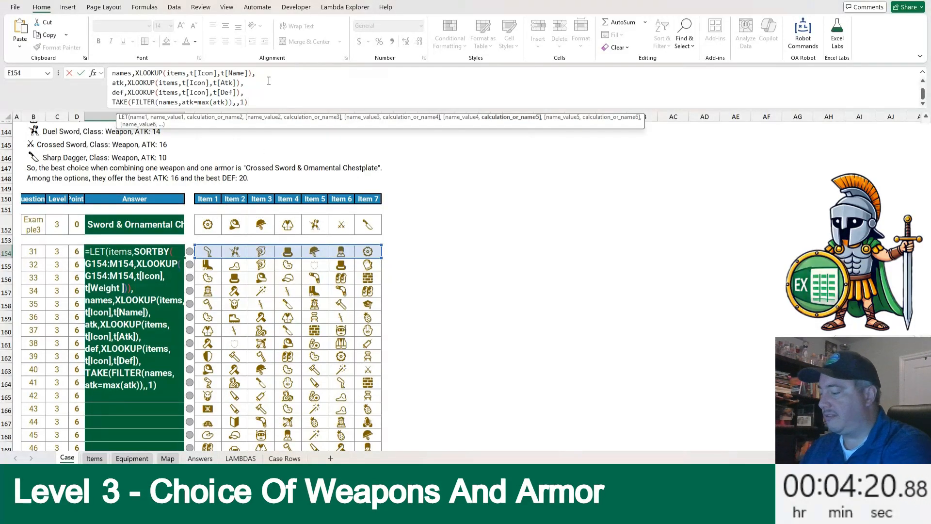
Step: Append " & " and TAKE(FILTER(names,def=max(def)),,1) for the best armor, and enter the completed LET formula
{"action": "type", "text": "&\""}
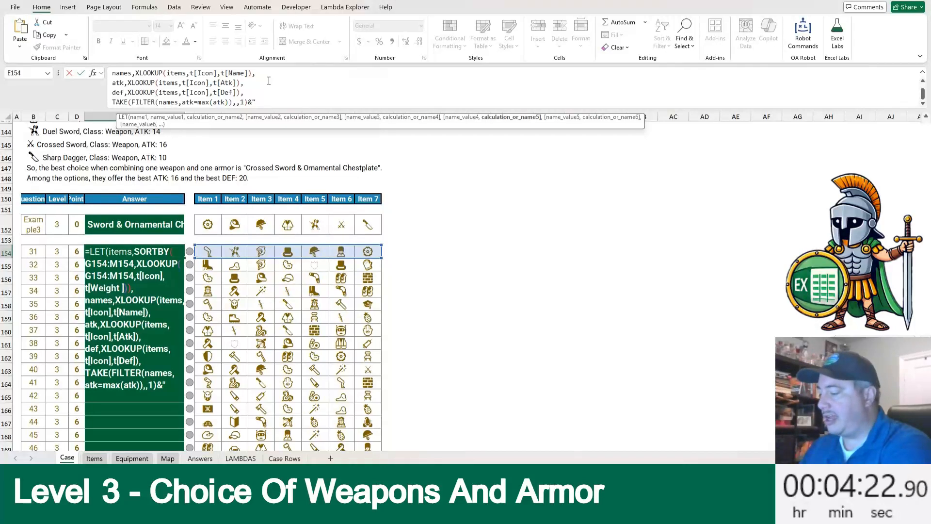
{"action": "type", "text": " & \""}
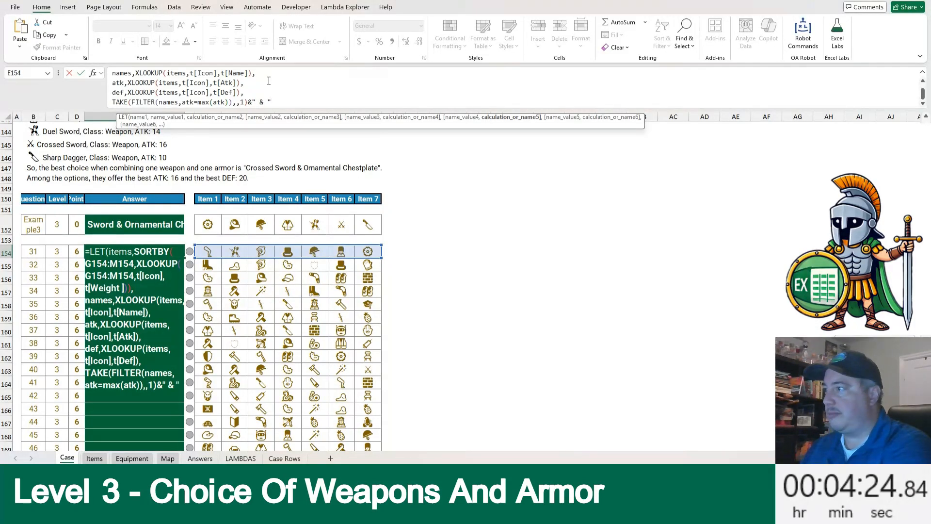
{"action": "type", "text": "&"}
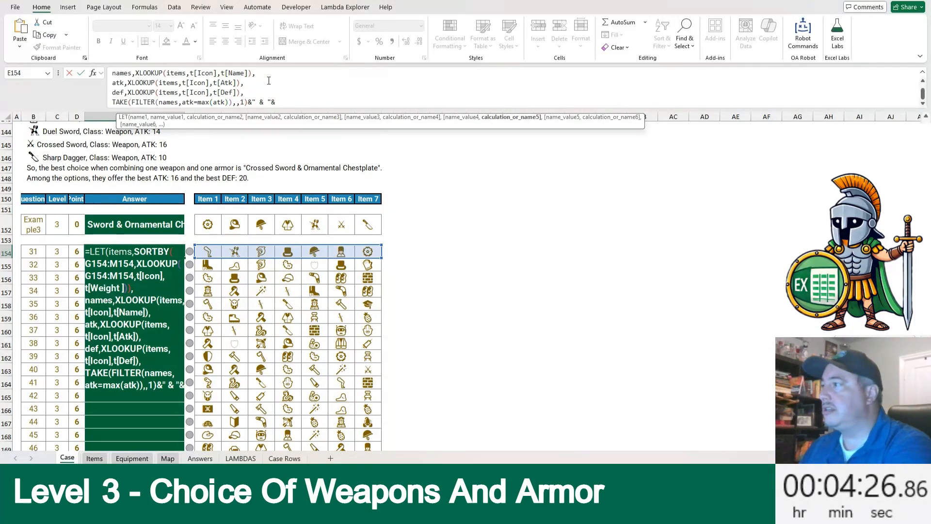
{"action": "type", "text": "TAKE(FIULT"}
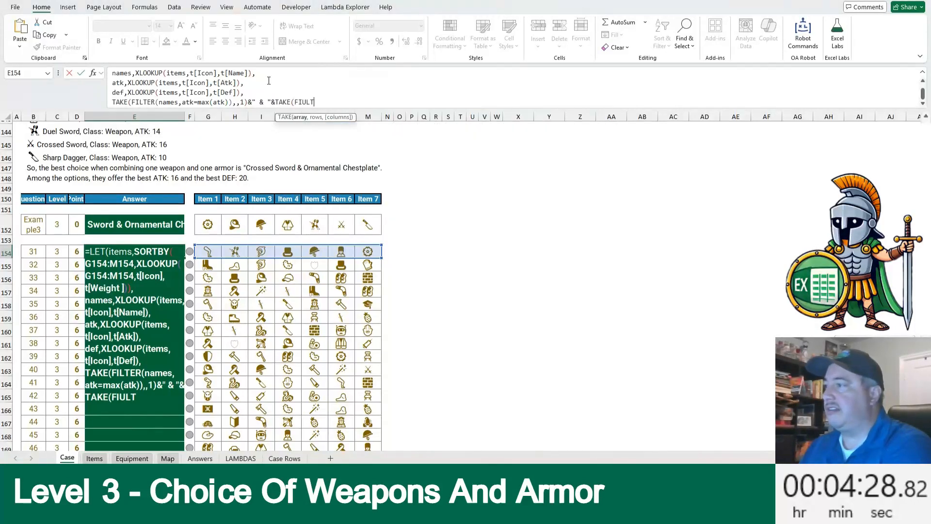
{"action": "key", "text": "BackSpace"}
{"action": "key", "text": "BackSpace"}
{"action": "type", "text": "LTER(names,"}
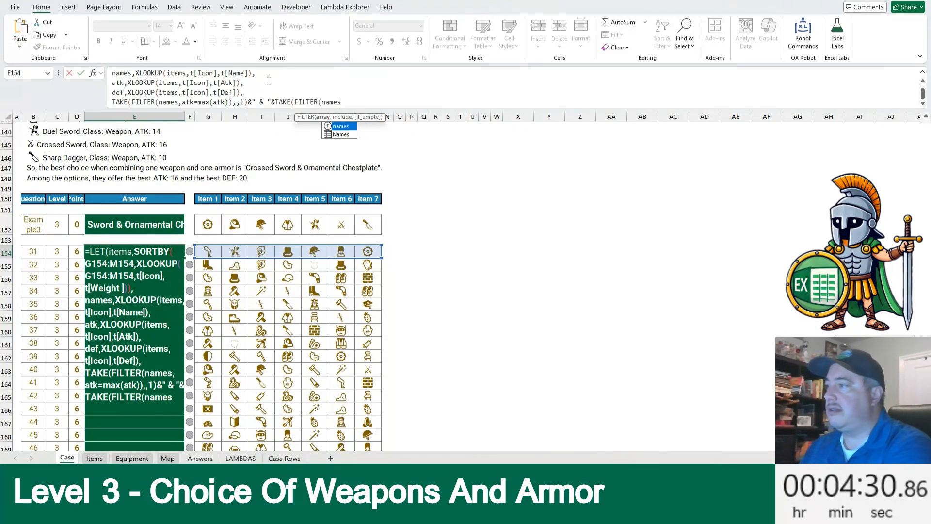
{"action": "type", "text": "def"}
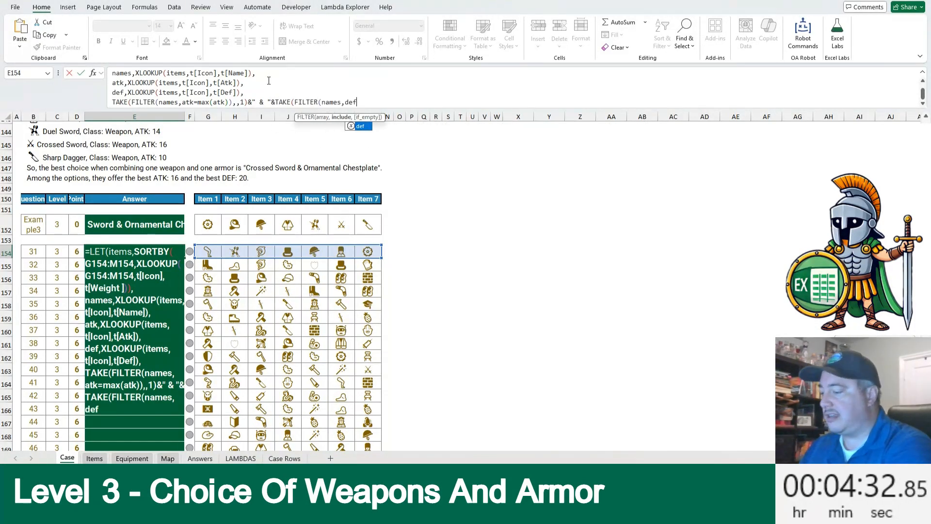
{"action": "type", "text": "=max("}
{"action": "type", "text": "def)),,"}
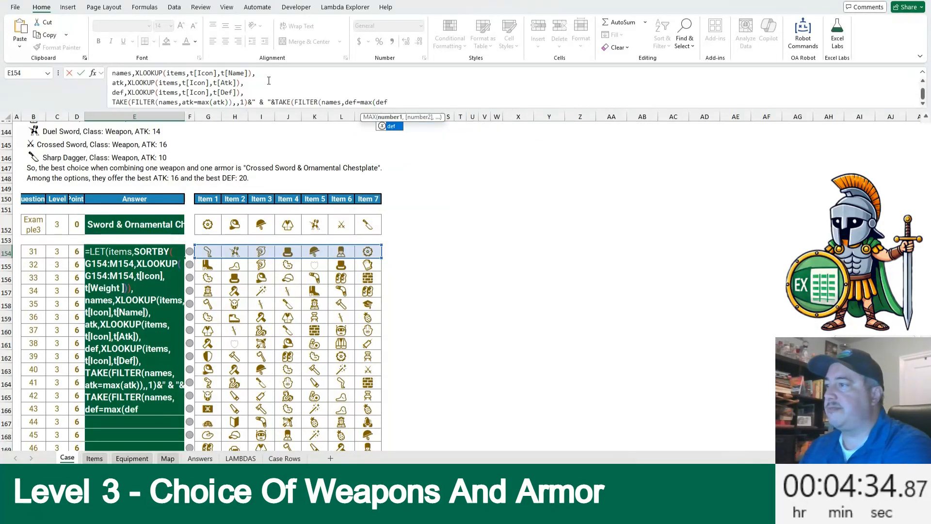
{"action": "type", "text": "1))"}
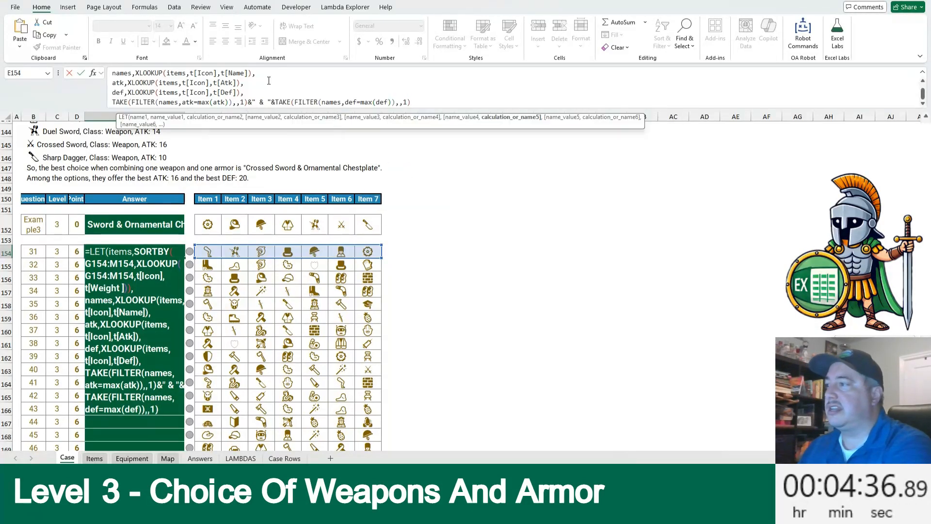
{"action": "key", "text": "Return"}
Step: Copy the weapon-and-armor formula from E154 to the remaining Level 3 answer cells through E173
{"action": "key", "text": "Up"}
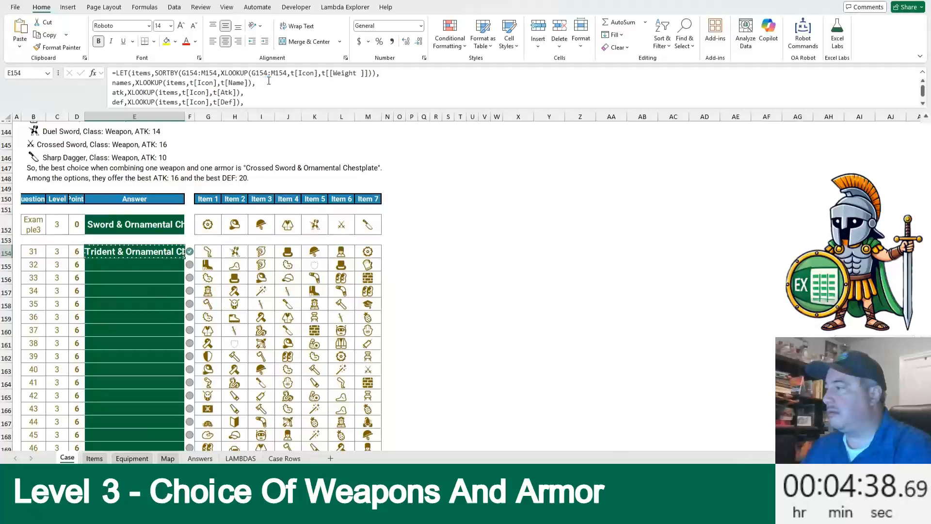
{"action": "key", "text": "ctrl+c"}
{"action": "key", "text": "Left"}
{"action": "key", "text": "ctrl+Down"}
{"action": "key", "text": "Right"}
{"action": "key", "text": "ctrl+shift+Up"}
{"action": "key", "text": "ctrl+v"}
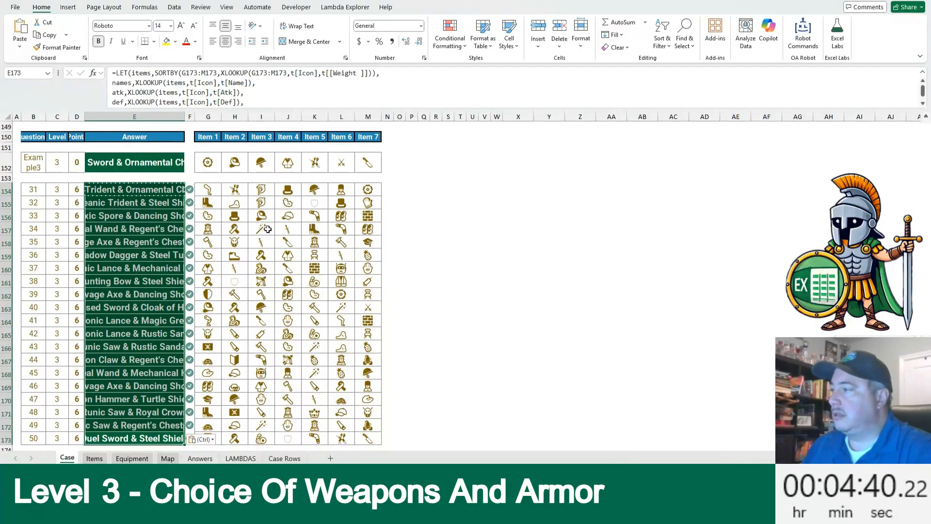
Step: Examine the Level 4 Orcsheet Strength formula and the example's weapon, armor and item cells J196:M196
{"action": "scroll", "coordinate": [268, 229], "scroll_direction": "down", "scroll_amount": 12}
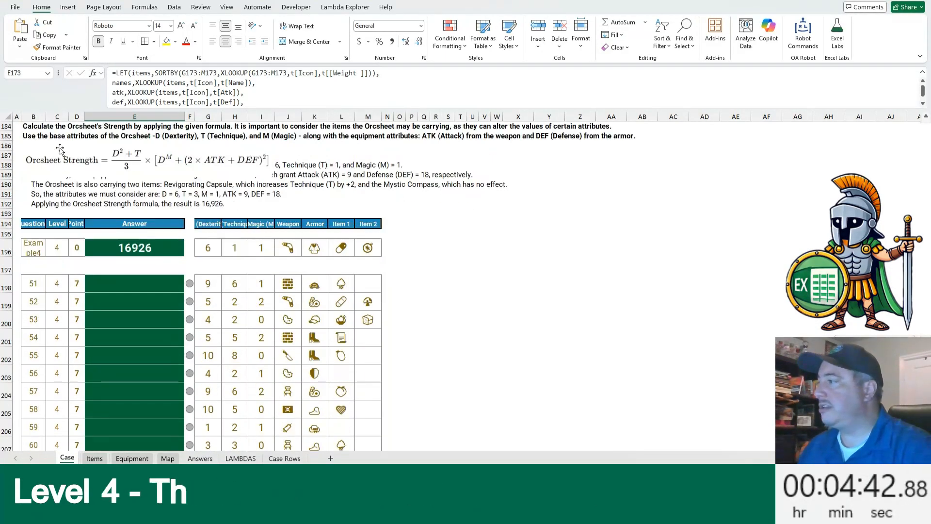
{"action": "left_click", "coordinate": [391, 246]}
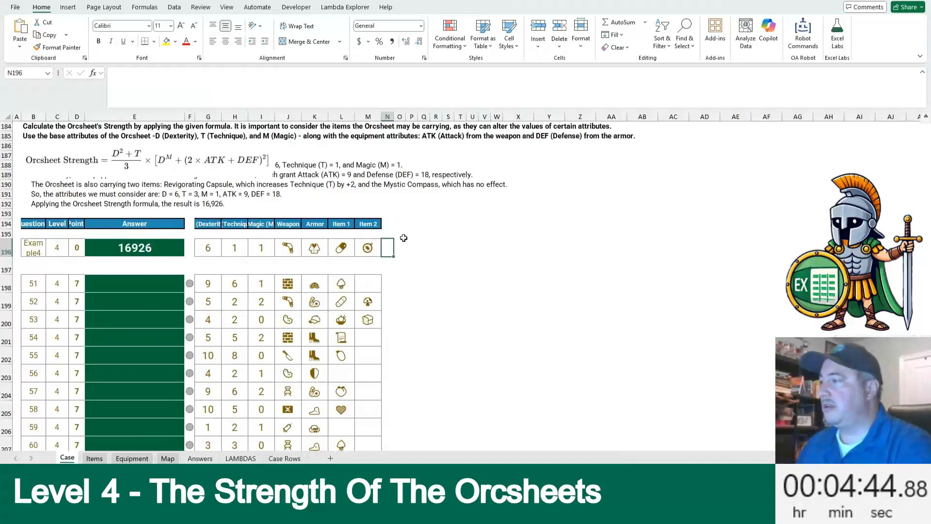
{"action": "key", "text": "Left"}
{"action": "key", "text": "Left"}
{"action": "key", "text": "Left"}
{"action": "key", "text": "Left"}
{"action": "key", "text": "shift+Right"}
{"action": "key", "text": "shift+Right"}
{"action": "key", "text": "shift+Right"}
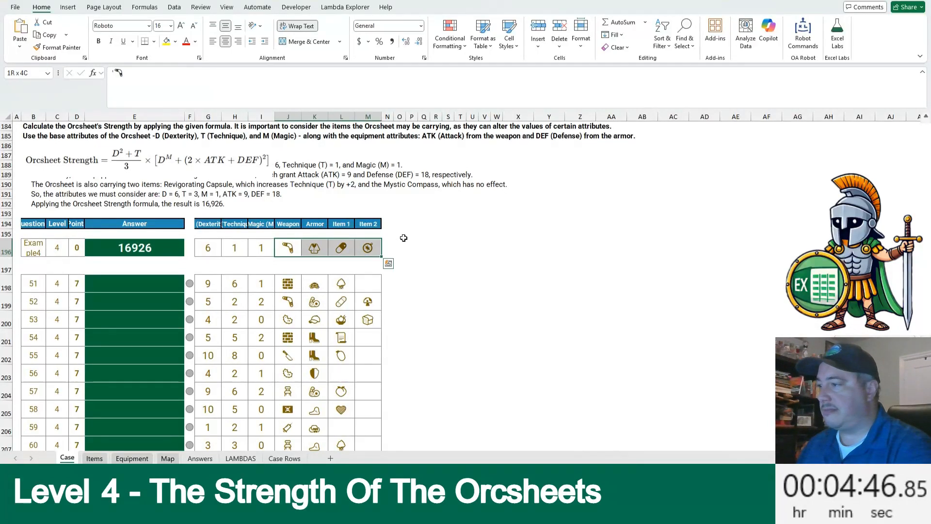
Step: Enter helper column headings D, T, M, Atk and Def in N194:R194, beside the Level 4 table's Item 2 heading
{"action": "key", "text": "Right"}
{"action": "key", "text": "Right"}
{"action": "key", "text": "Right"}
{"action": "key", "text": "Right"}
{"action": "key", "text": "Up"}
{"action": "key", "text": "Up"}
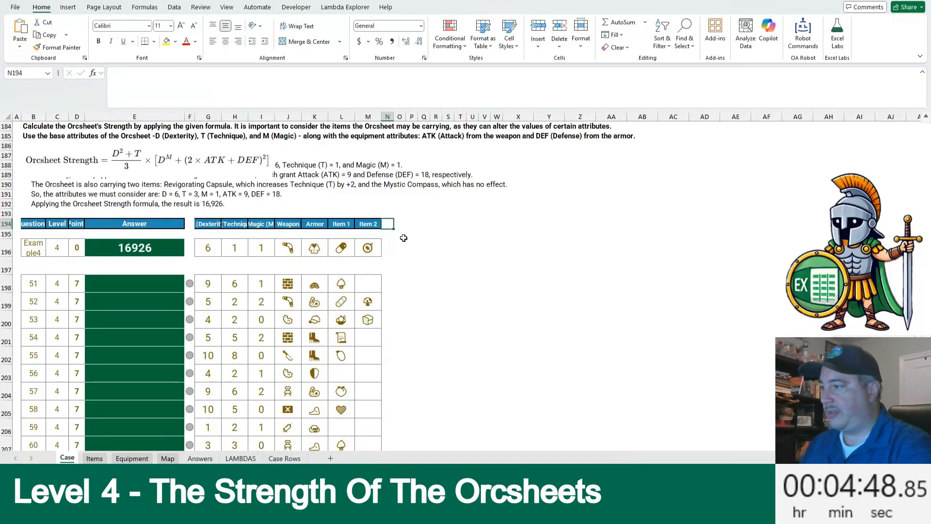
{"action": "type", "text": "D"}
{"action": "key", "text": "Tab"}
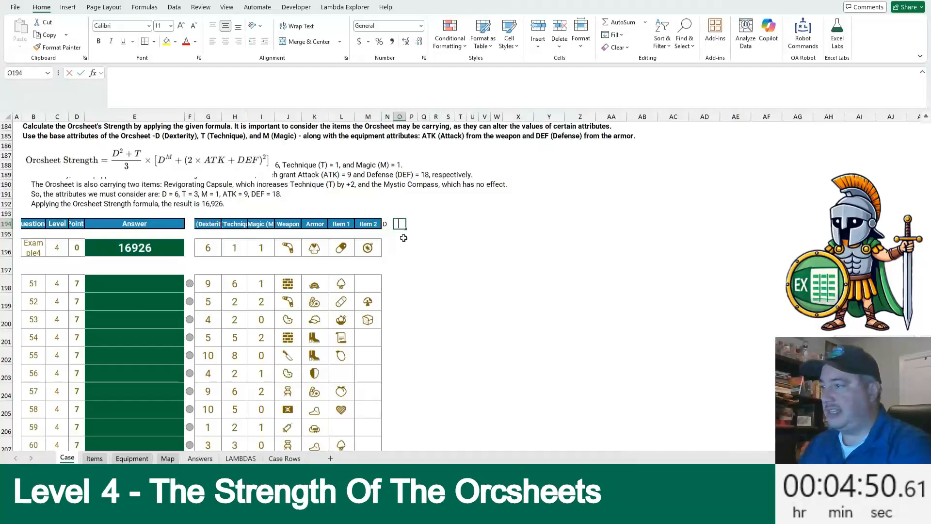
{"action": "type", "text": "T"}
{"action": "key", "text": "Tab"}
{"action": "type", "text": "M"}
{"action": "key", "text": "Tab"}
{"action": "type", "text": "A"}
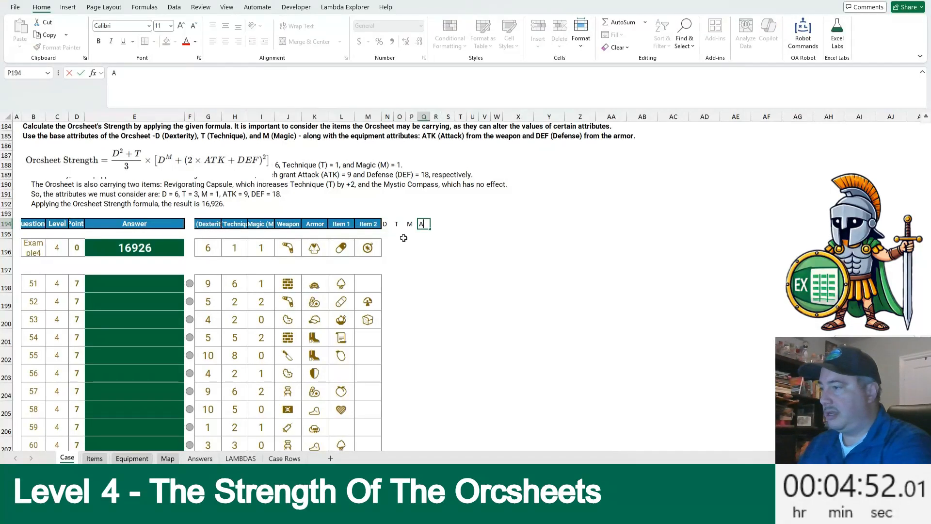
{"action": "type", "text": "tk"}
{"action": "key", "text": "Tab"}
{"action": "type", "text": "Def"}
Step: Begin the example's Dexterity helper formula in N196 with =MAX(0,G196+
{"action": "left_click", "coordinate": [403, 238]}
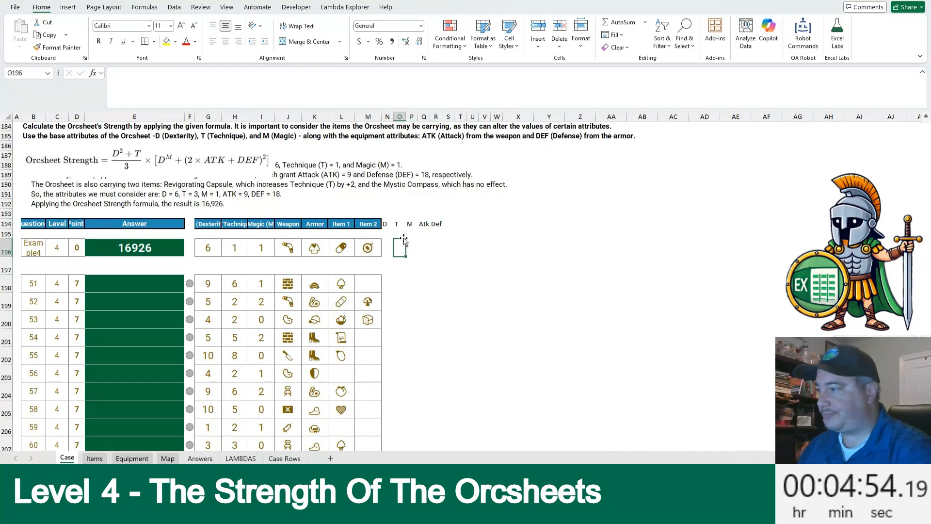
{"action": "key", "text": "Left"}
{"action": "type", "text": "="}
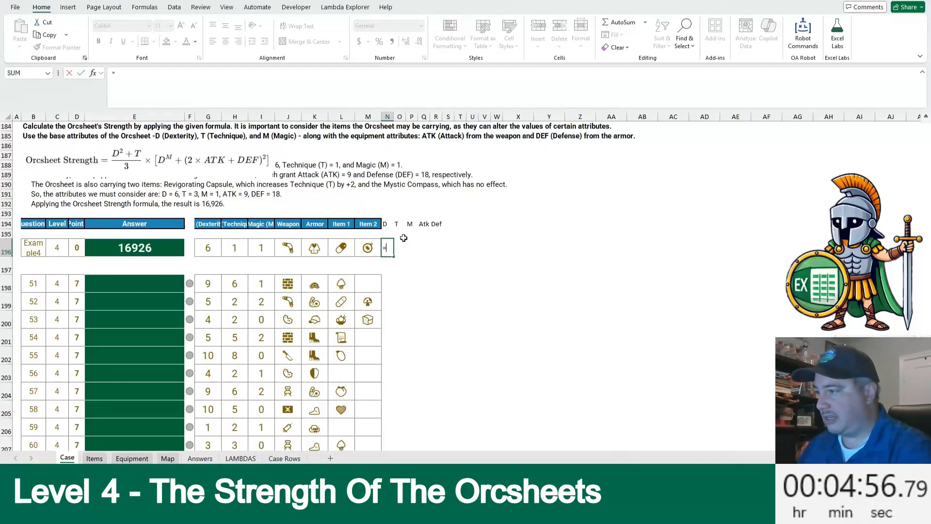
{"action": "key", "text": "Escape"}
{"action": "type", "text": "=MAX(0,"}
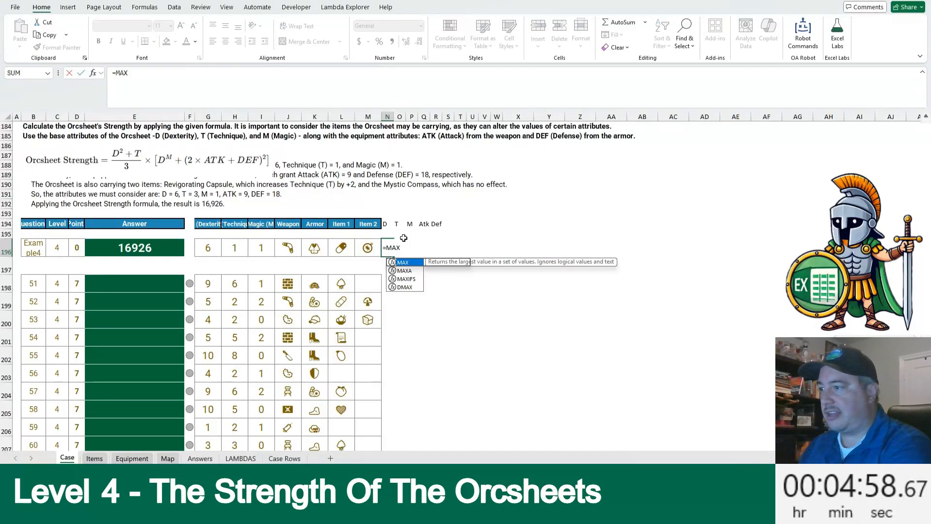
{"action": "left_click", "coordinate": [206, 248]}
{"action": "type", "text": "+"}
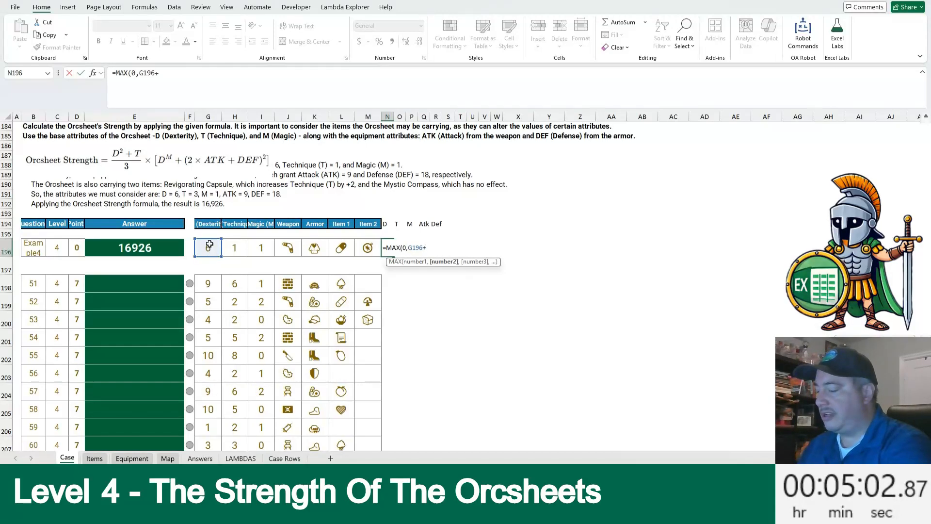
{"action": "type", "text": "XLOOKUP("}
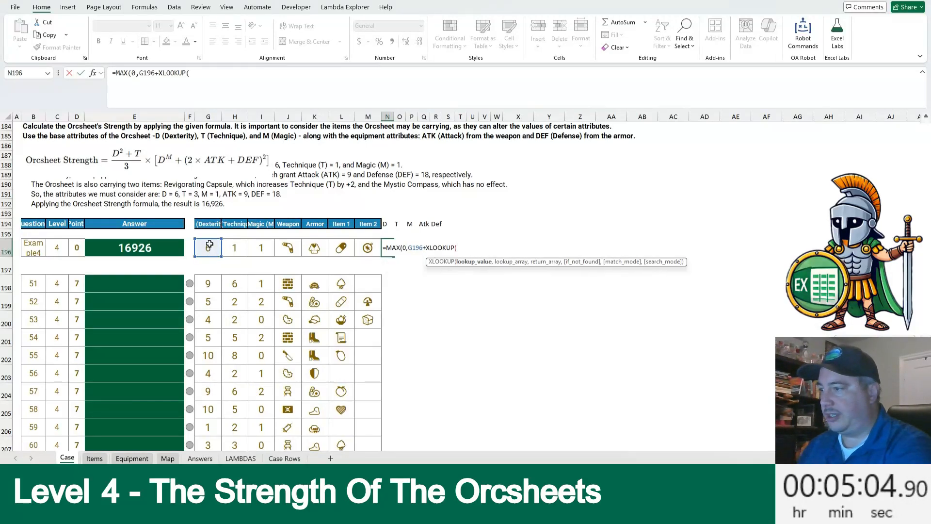
{"action": "key", "text": "BackSpace"}
{"action": "key", "text": "BackSpace"}
{"action": "key", "text": "BackSpace"}
{"action": "key", "text": "BackSpace"}
{"action": "key", "text": "BackSpace"}
{"action": "key", "text": "BackSpace"}
{"action": "key", "text": "BackSpace"}
{"action": "key", "text": "BackSpace"}
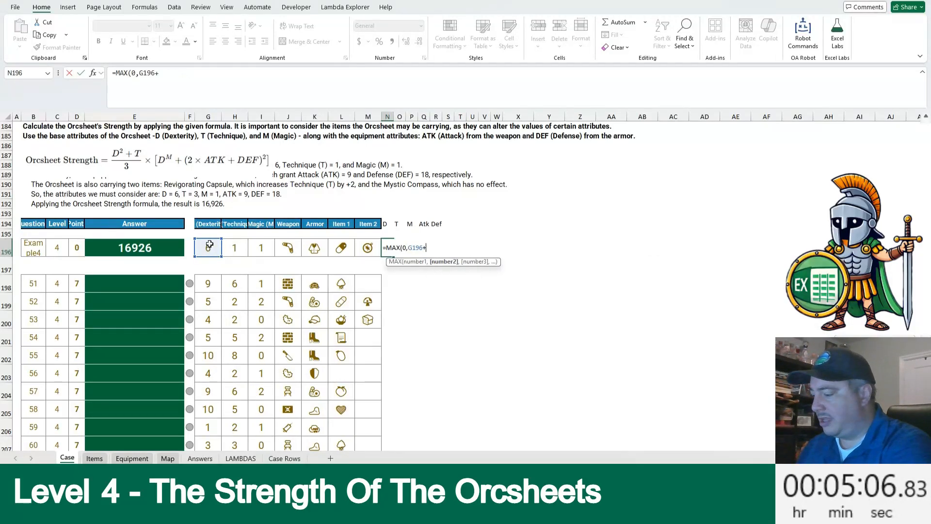
Step: Add SUM(XLOOKUP($J196:$M196,t[Icon], to the N196 formula, keeping the weapon, armor and item columns absolute
{"action": "type", "text": "SUM(XLOOKUP("}
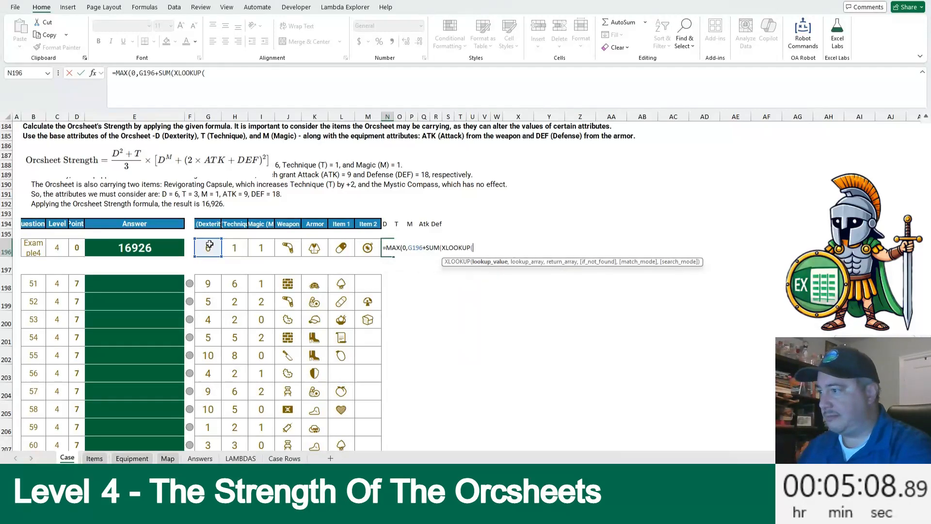
{"action": "key", "text": "Left"}
{"action": "key", "text": "shift+Left"}
{"action": "key", "text": "shift+Left"}
{"action": "key", "text": "shift+Left"}
{"action": "key", "text": "F4"}
{"action": "key", "text": "F4"}
{"action": "key", "text": "F4"}
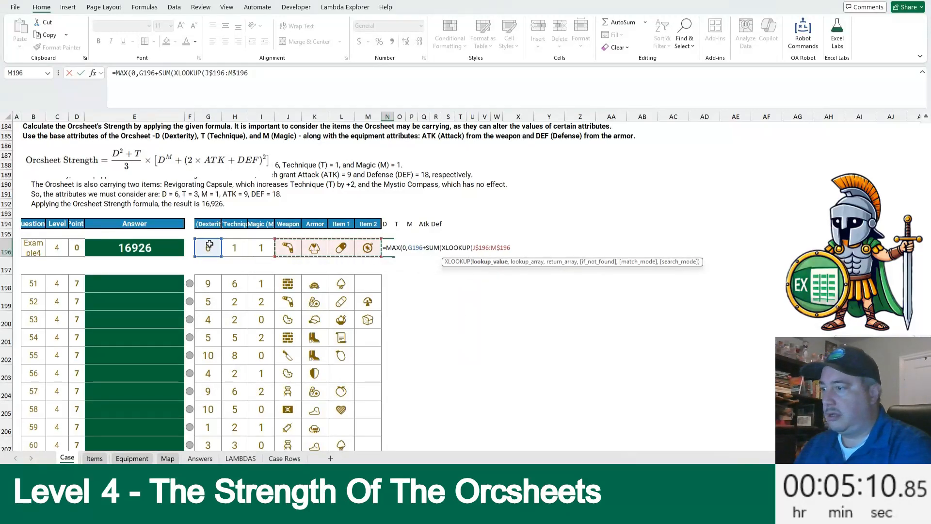
{"action": "type", "text": ","}
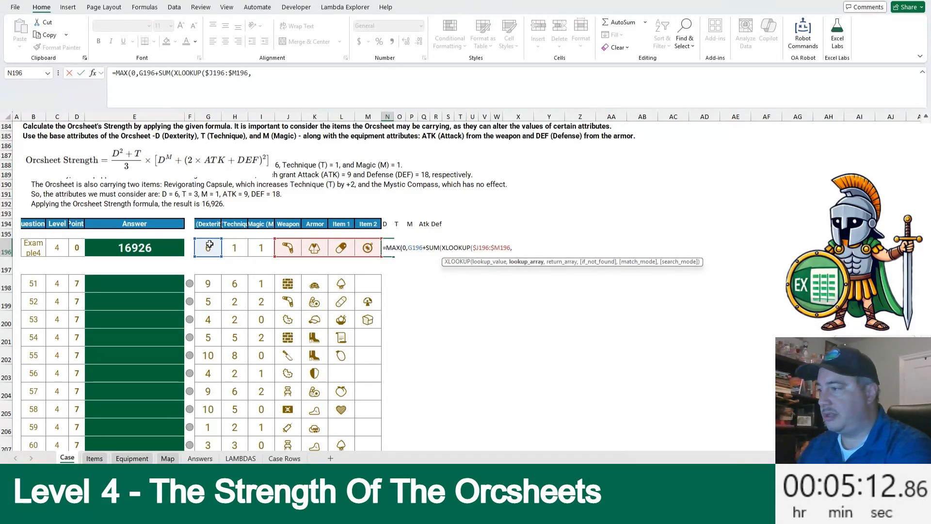
{"action": "type", "text": "t[Icon],"}
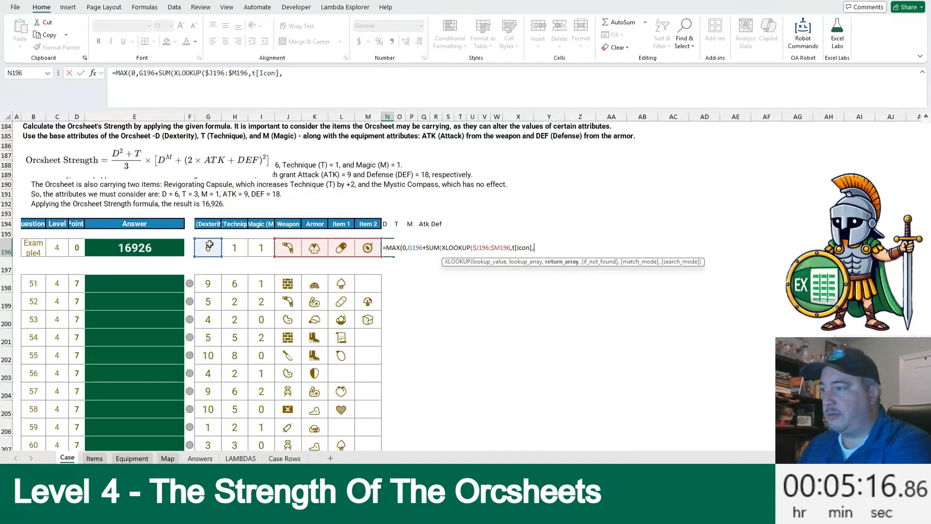
Step: Complete the N196 formula with the nested return array XLOOKUP(N$194,t[#Headers],t) and a not-found value of 0, and enter it
{"action": "type", "text": "XLOOKUP("}
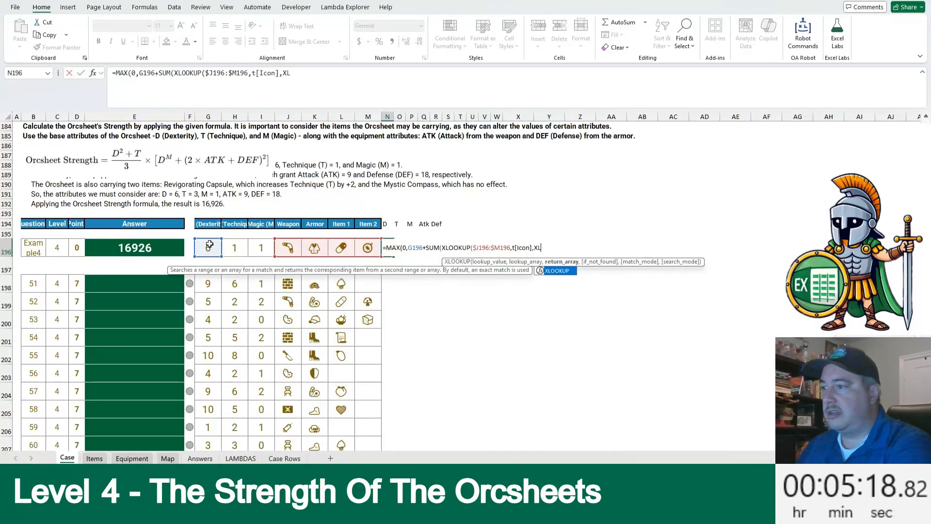
{"action": "key", "text": "Up"}
{"action": "key", "text": "Up"}
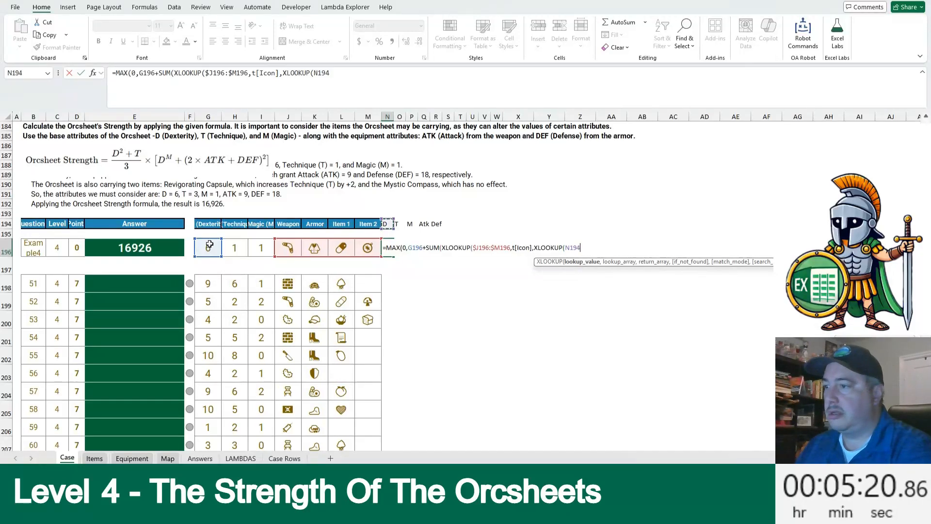
{"action": "key", "text": "F4"}
{"action": "key", "text": "F4"}
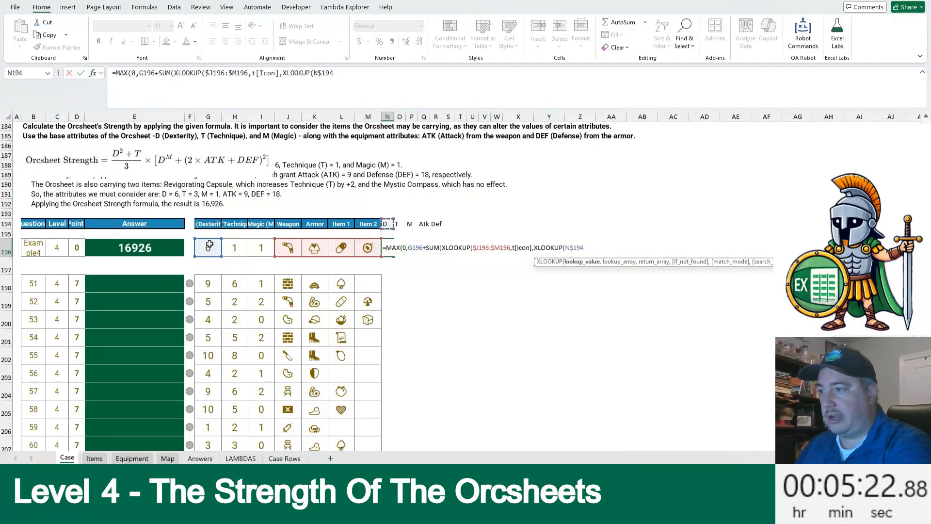
{"action": "type", "text": ",t[#"}
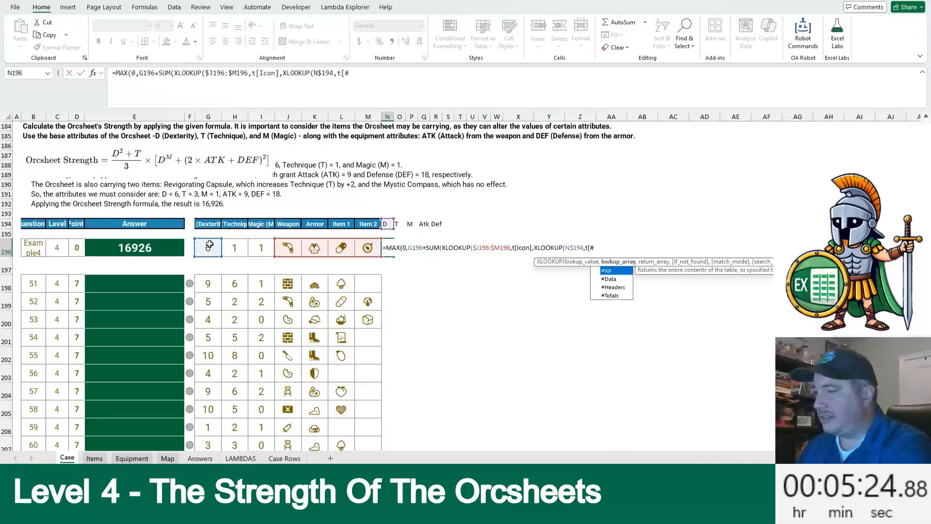
{"action": "key", "text": "Down"}
{"action": "key", "text": "Down"}
{"action": "key", "text": "Tab"}
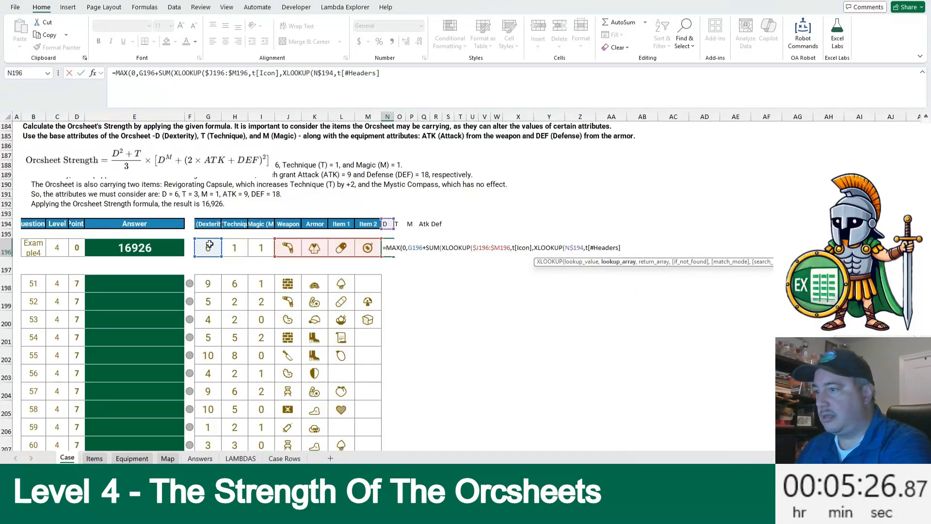
{"action": "type", "text": "],t),0"}
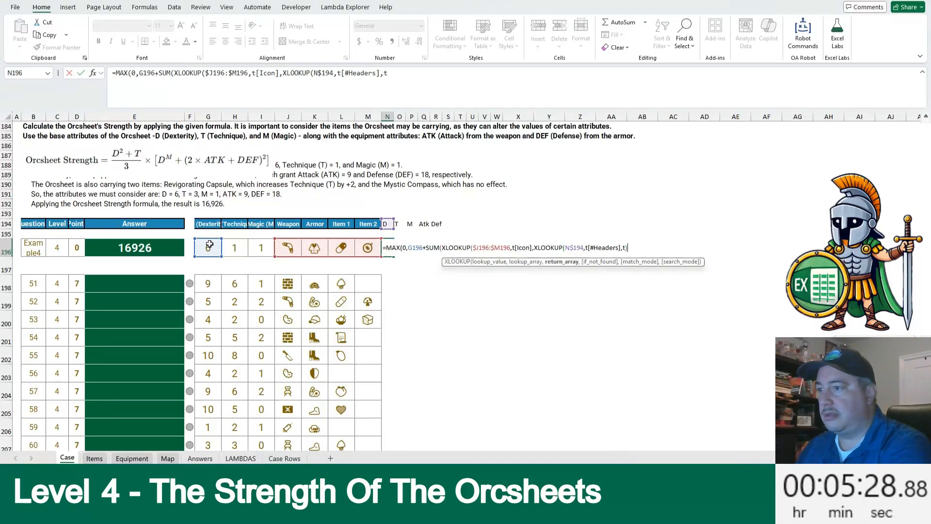
{"action": "type", "text": ")))"}
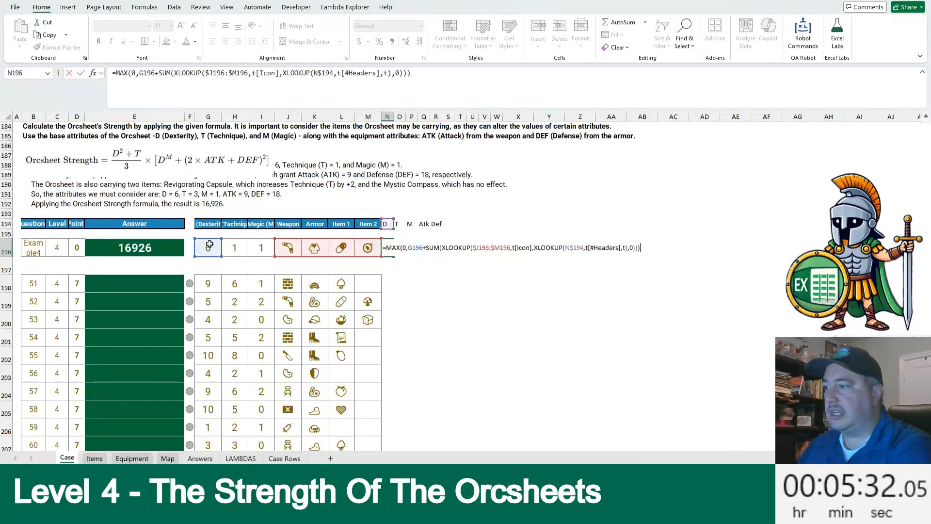
{"action": "key", "text": "ctrl+Return"}
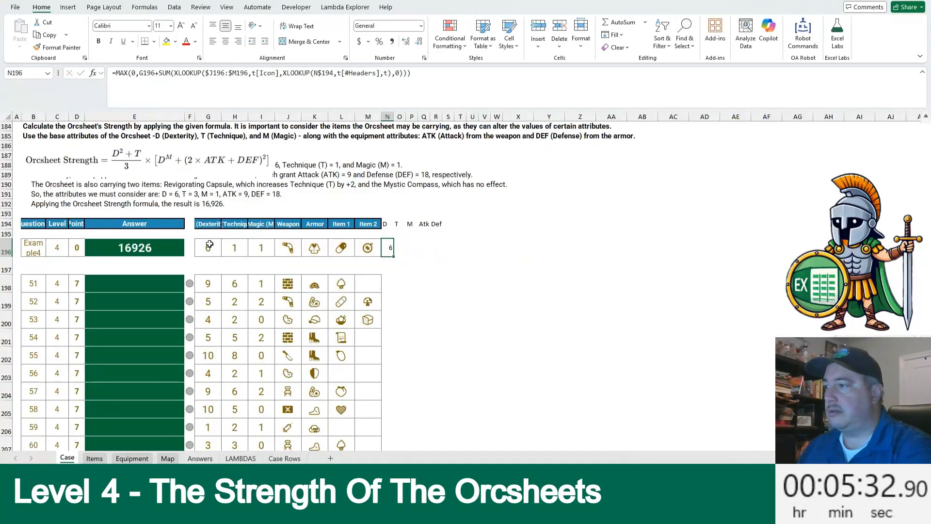
Step: Copy the helper formula from N196 across the T, M and Atk cells through Q196
{"action": "key", "text": "ctrl+c"}
{"action": "key", "text": "shift+Right"}
{"action": "key", "text": "shift+Right"}
{"action": "key", "text": "shift+Right"}
{"action": "key", "text": "ctrl+v"}
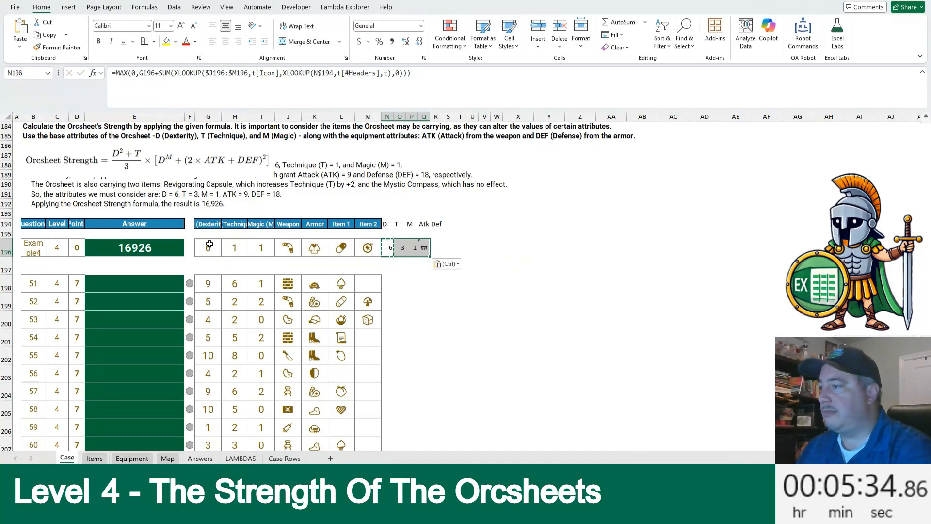
Step: Check the Magic formula in P196, and remove the J196+ term from the Atk formula in Q196
{"action": "key", "text": "Right"}
{"action": "key", "text": "Right"}
{"action": "key", "text": "F2"}
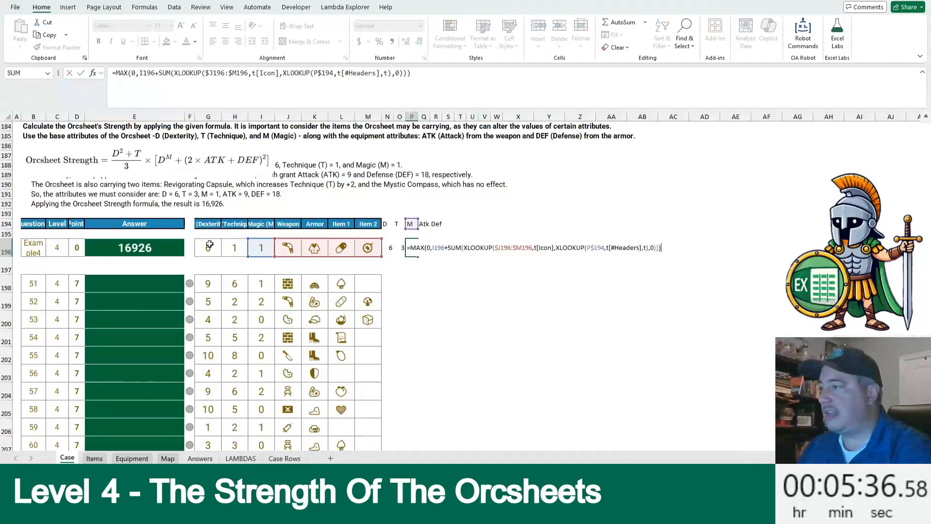
{"action": "key", "text": "Tab"}
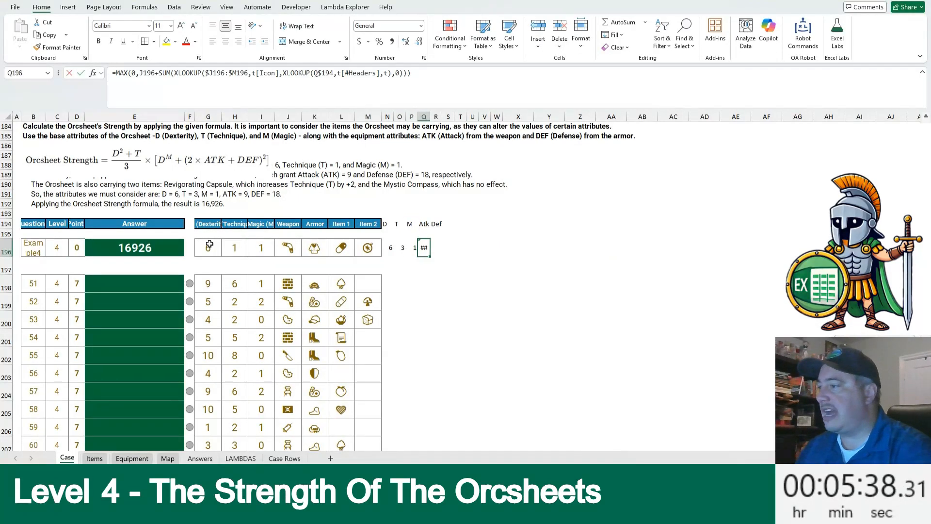
{"action": "key", "text": "F2"}
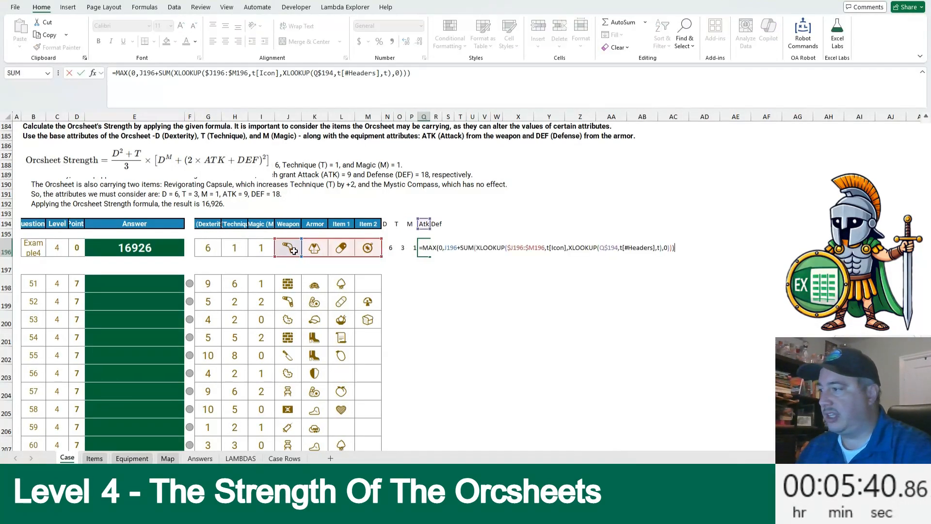
{"action": "double_click", "coordinate": [452, 248]}
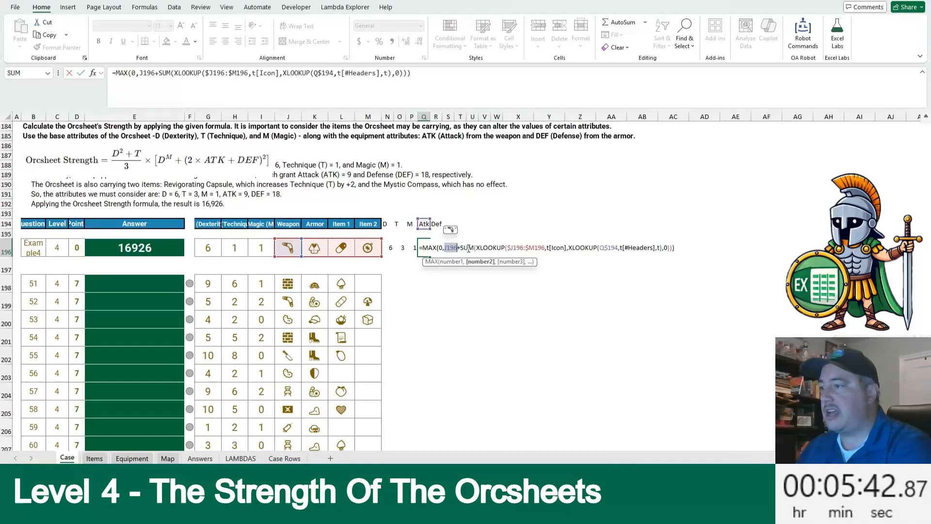
{"action": "key", "text": "Delete"}
{"action": "key", "text": "Delete"}
{"action": "key", "text": "Return"}
{"action": "key", "text": "Up"}
Step: Copy the corrected Atk formula from Q196 to the Def cell R196
{"action": "key", "text": "ctrl+c"}
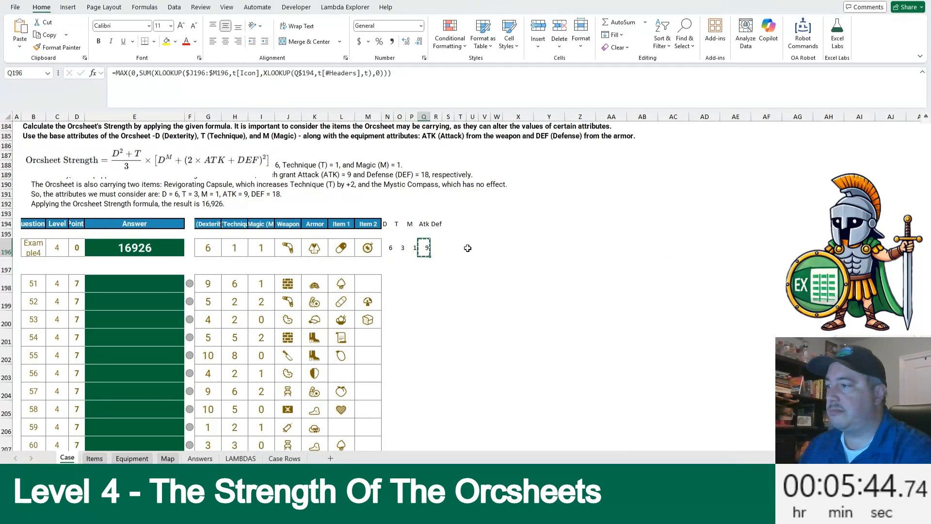
{"action": "key", "text": "Right"}
{"action": "key", "text": "ctrl+v"}
{"action": "key", "text": "Right"}
{"action": "key", "text": "Escape"}
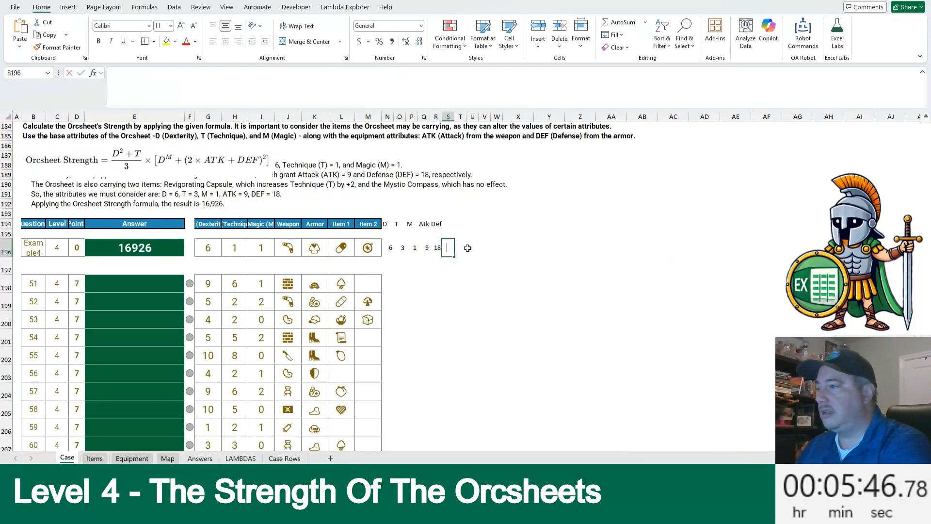
Step: Begin the Orcsheet Strength formula in S196 with =(N196^2+O196)/3*
{"action": "type", "text": "="}
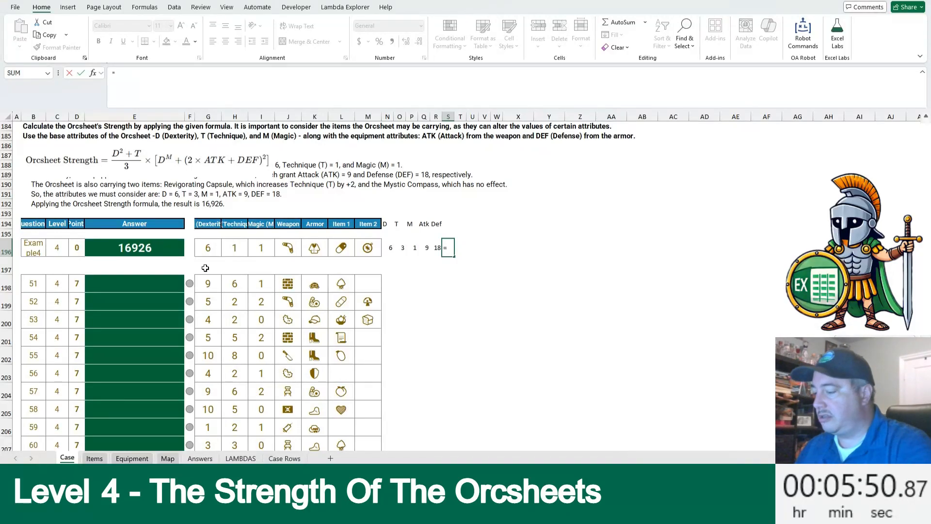
{"action": "type", "text": "("}
{"action": "key", "text": "Left"}
{"action": "key", "text": "Left"}
{"action": "key", "text": "Left"}
{"action": "key", "text": "Left"}
{"action": "key", "text": "Left"}
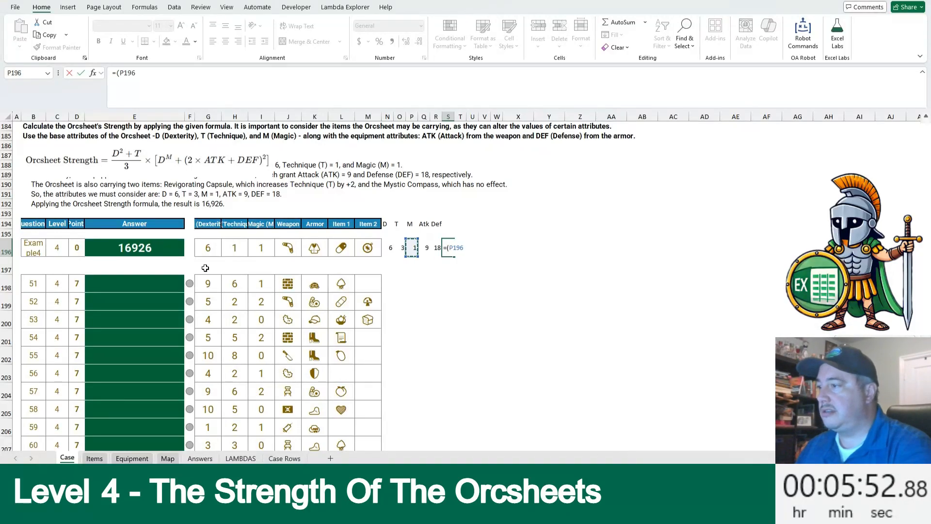
{"action": "type", "text": "^2"}
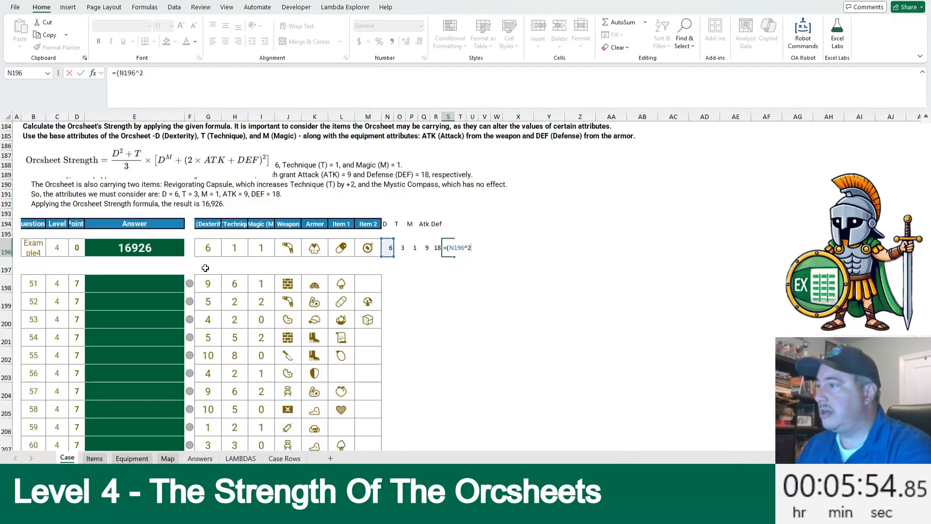
{"action": "type", "text": "+"}
{"action": "key", "text": "Left"}
{"action": "key", "text": "Left"}
{"action": "key", "text": "Left"}
{"action": "key", "text": "Left"}
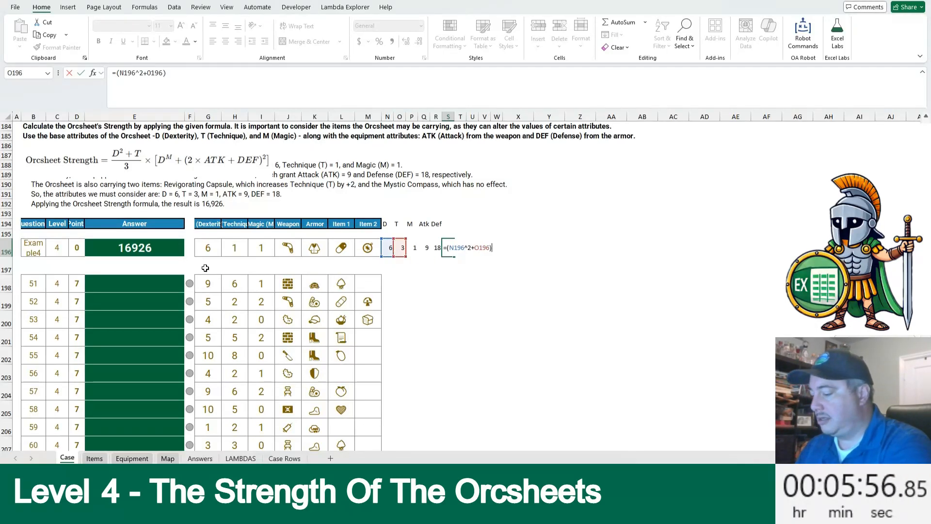
{"action": "type", "text": ")/3*"}
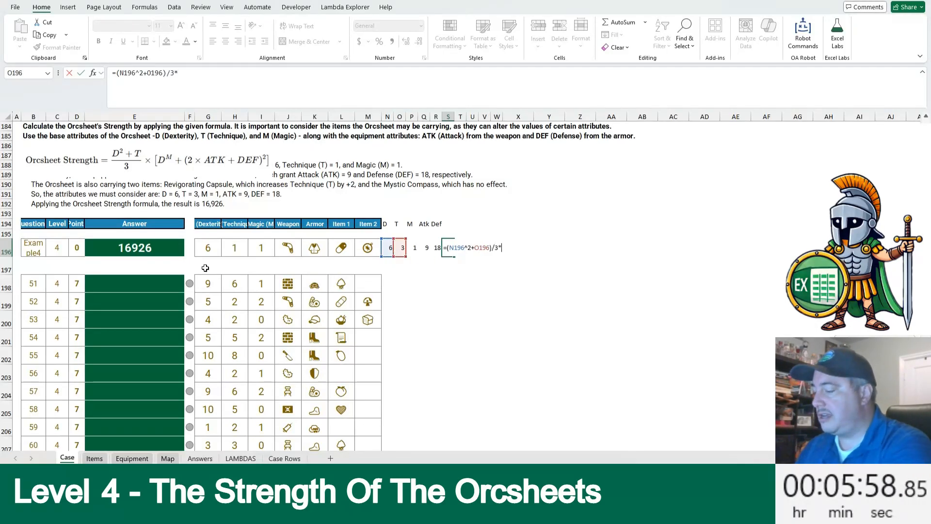
Step: Open the bracketed factor of the S196 formula with Dexterity raised to Magic, (N196^P196
{"action": "type", "text": "("}
{"action": "key", "text": "Left"}
{"action": "key", "text": "Left"}
{"action": "key", "text": "Left"}
{"action": "key", "text": "Left"}
{"action": "key", "text": "Left"}
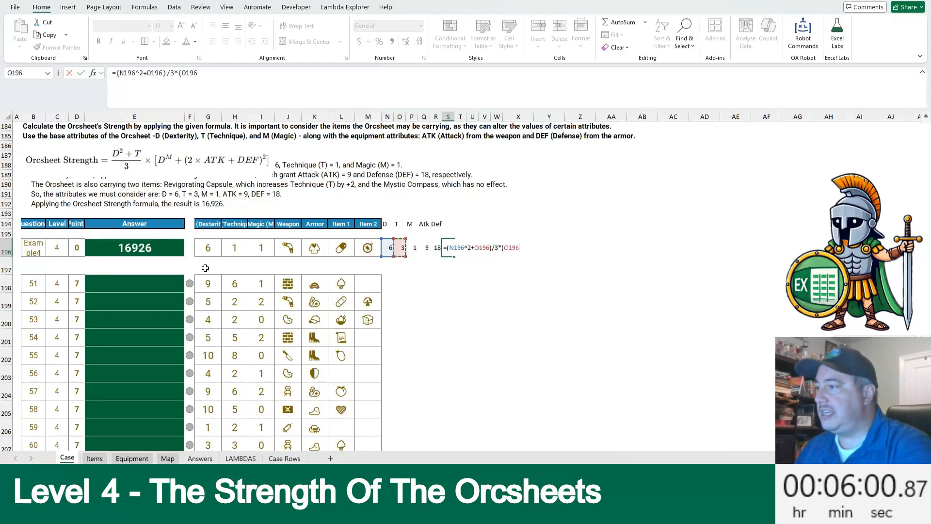
{"action": "type", "text": "^"}
{"action": "key", "text": "Left"}
{"action": "key", "text": "Left"}
{"action": "key", "text": "Left"}
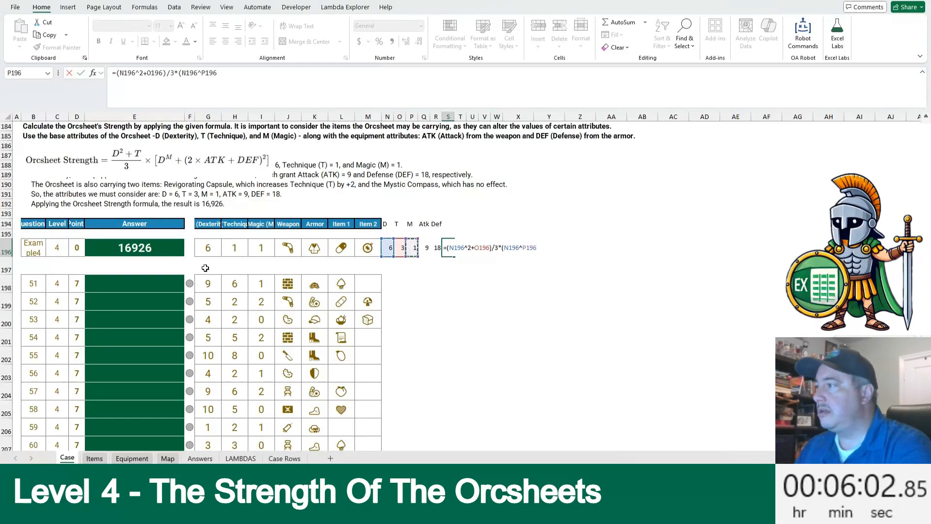
Step: Append the equipment term +(2*Q196+R196)^2 and enter the completed Strength formula in S196
{"action": "type", "text": "+(2*"}
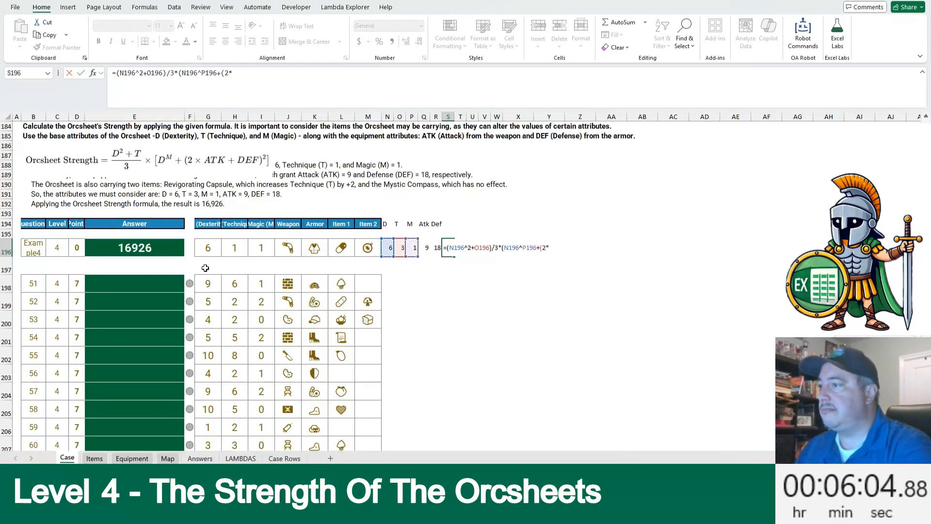
{"action": "key", "text": "Left"}
{"action": "key", "text": "Left"}
{"action": "type", "text": "+"}
{"action": "key", "text": "Left"}
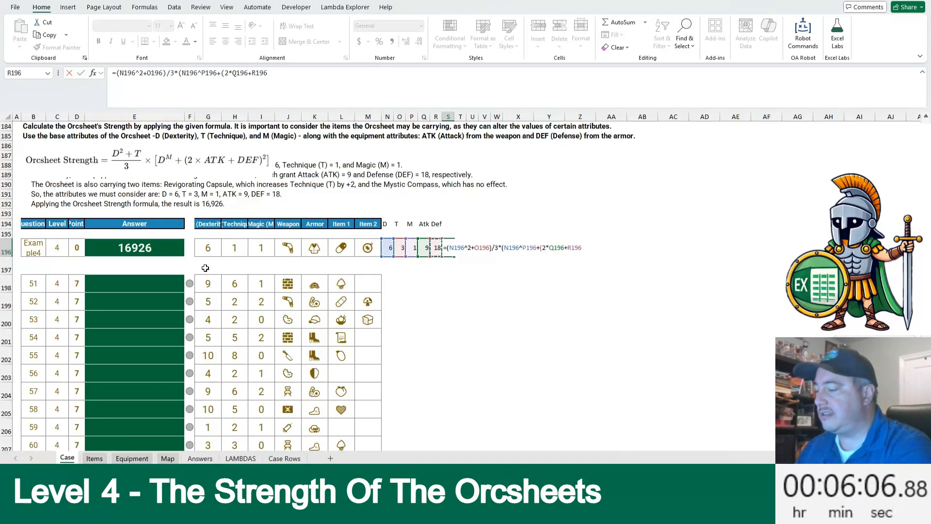
{"action": "type", "text": ")^2"}
{"action": "key", "text": "Return"}
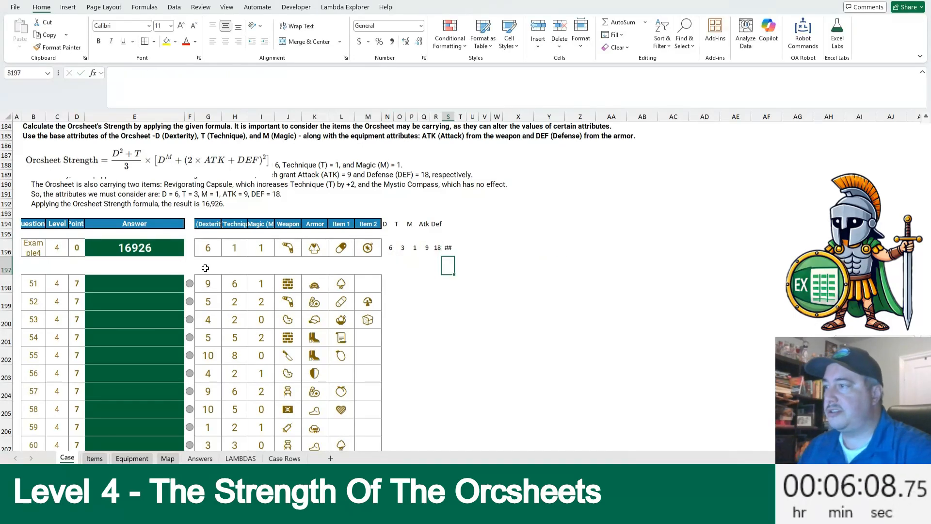
Step: Widen column S and copy the helper formulas in N196:S196 down rows 198 to 217 for questions 51 to 70
{"action": "left_click_drag", "start_coordinate": [454, 114], "coordinate": [467, 117]}
{"action": "left_click_drag", "start_coordinate": [394, 253], "coordinate": [455, 249]}
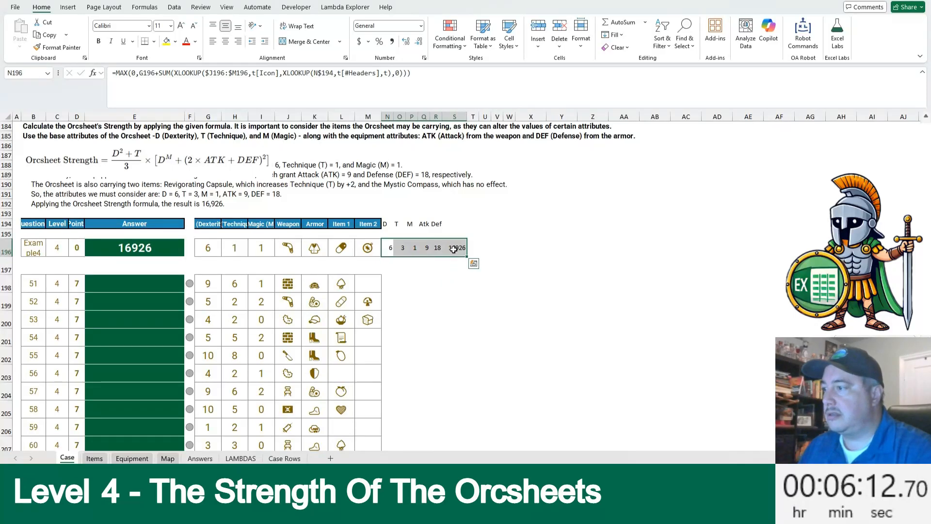
{"action": "key", "text": "ctrl+c"}
{"action": "left_click", "coordinate": [390, 283]}
{"action": "key", "text": "ctrl+v"}
{"action": "key", "text": "ctrl+c"}
{"action": "key", "text": "Left"}
{"action": "key", "text": "ctrl+Down"}
{"action": "key", "text": "Right"}
{"action": "key", "text": "ctrl+shift+Up"}
{"action": "key", "text": "ctrl+v"}
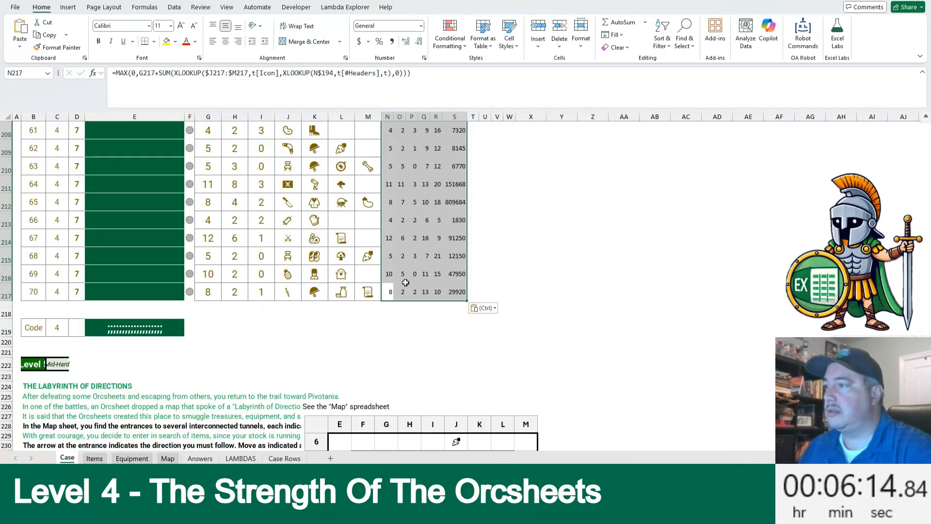
Step: Fill the Level 4 answers by entering =S198:S217 in E198
{"action": "scroll", "coordinate": [339, 278], "scroll_direction": "up", "scroll_amount": 4}
{"action": "left_click", "coordinate": [162, 160]}
{"action": "type", "text": "=s198:s217"}
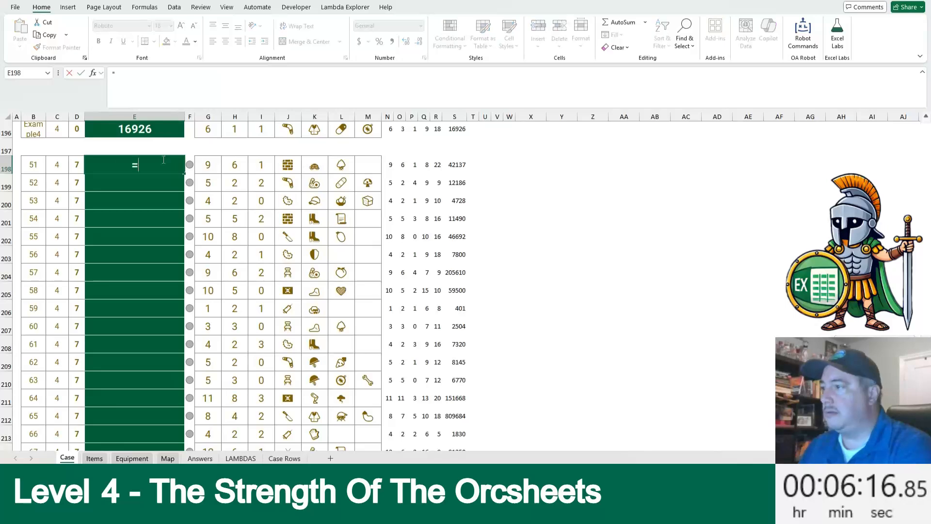
{"action": "key", "text": "Return"}
Step: Move the Level 5 example map picture aside so it no longer covers the instructions, and select H242
{"action": "scroll", "coordinate": [163, 159], "scroll_direction": "down", "scroll_amount": 1}
{"action": "scroll", "coordinate": [264, 245], "scroll_direction": "down", "scroll_amount": 8}
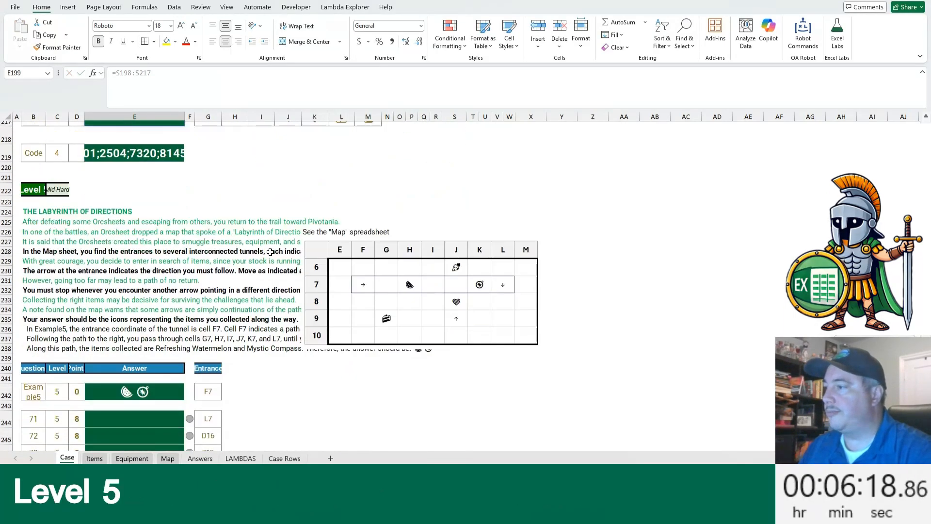
{"action": "left_click_drag", "start_coordinate": [466, 261], "coordinate": [704, 238]}
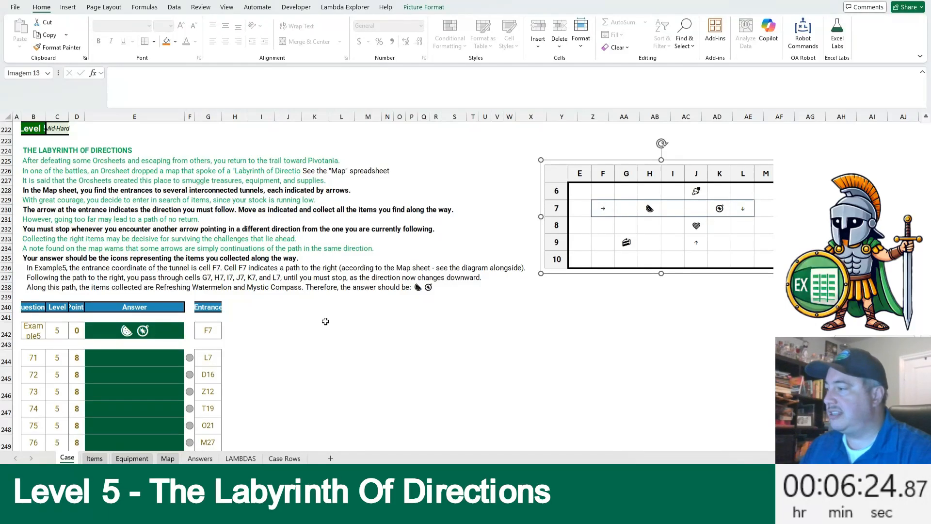
{"action": "left_click", "coordinate": [250, 329]}
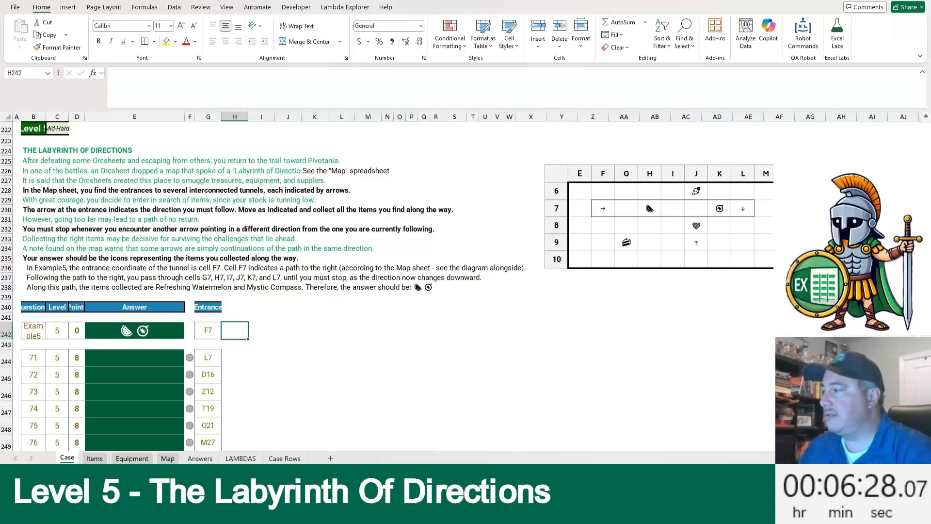
Step: Switch to the Map sheet and set its zoom to 100%
{"action": "key", "text": "ctrl+Page_Down"}
{"action": "key", "text": "ctrl+Page_Down"}
{"action": "key", "text": "ctrl+Page_Down"}
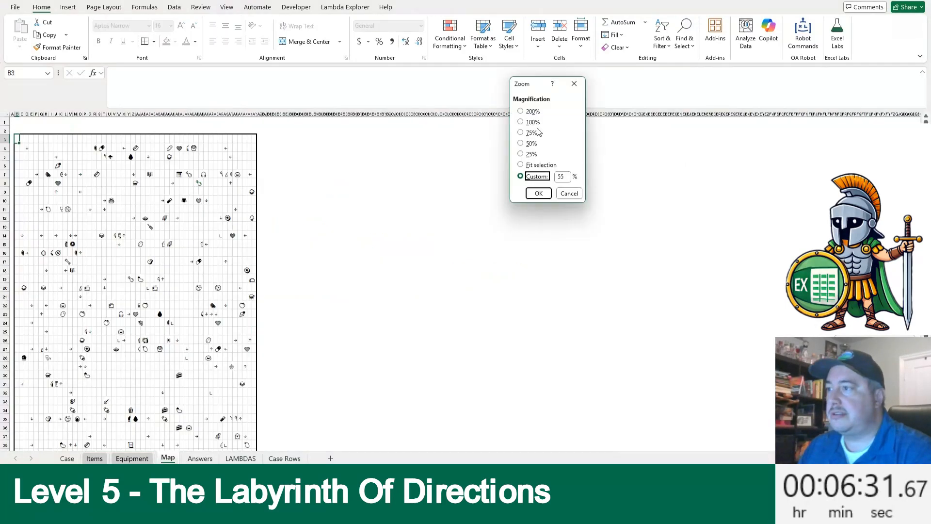
{"action": "left_click", "coordinate": [532, 122]}
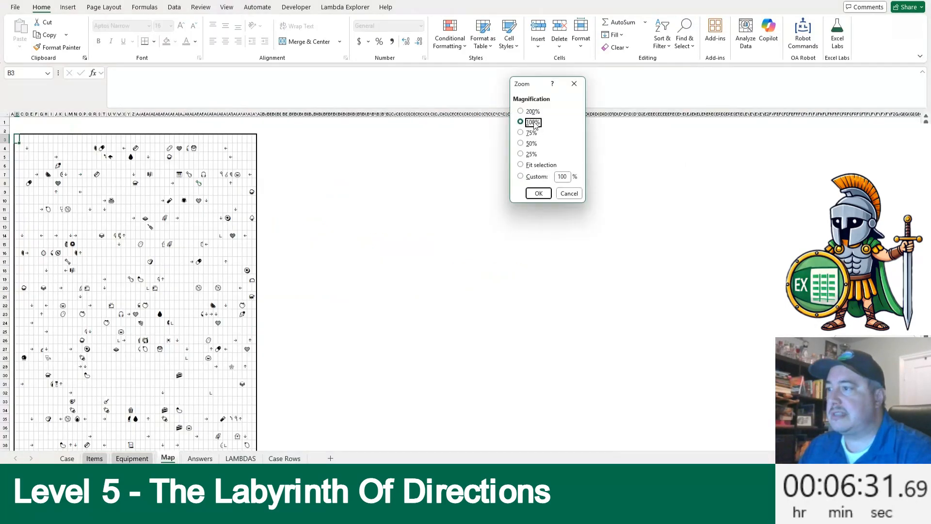
{"action": "left_click", "coordinate": [538, 193]}
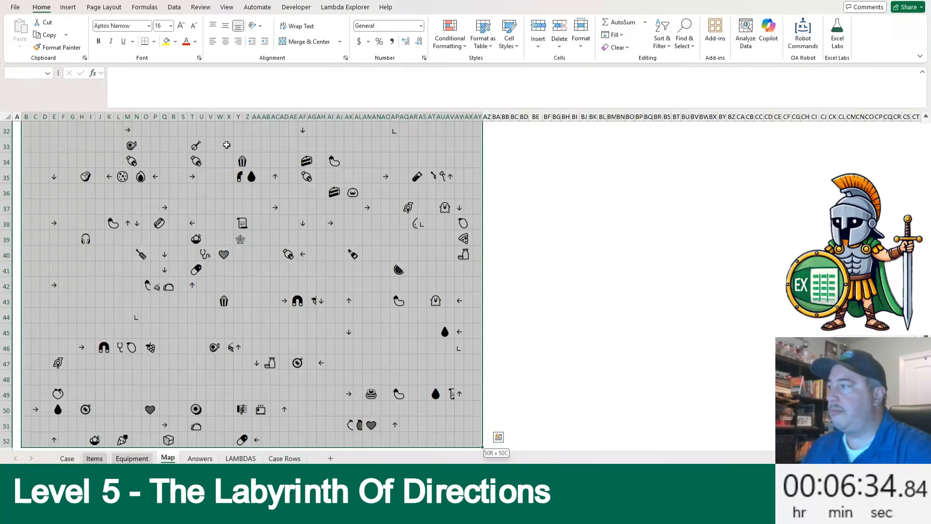
Step: Name the bordered 50 by 50 labyrinth grid, B3:AY52, as map
{"action": "key", "text": "alt+F3"}
{"action": "type", "text": "map"}
{"action": "key", "text": "Return"}
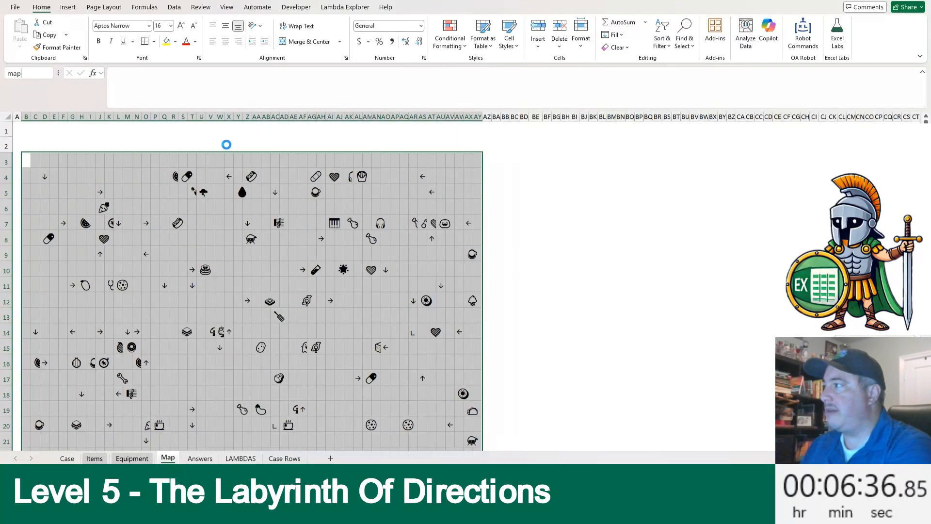
Step: List the labyrinth's filled cells beside the grid by entering =_Table(map) in BE3
{"action": "left_click", "coordinate": [533, 160]}
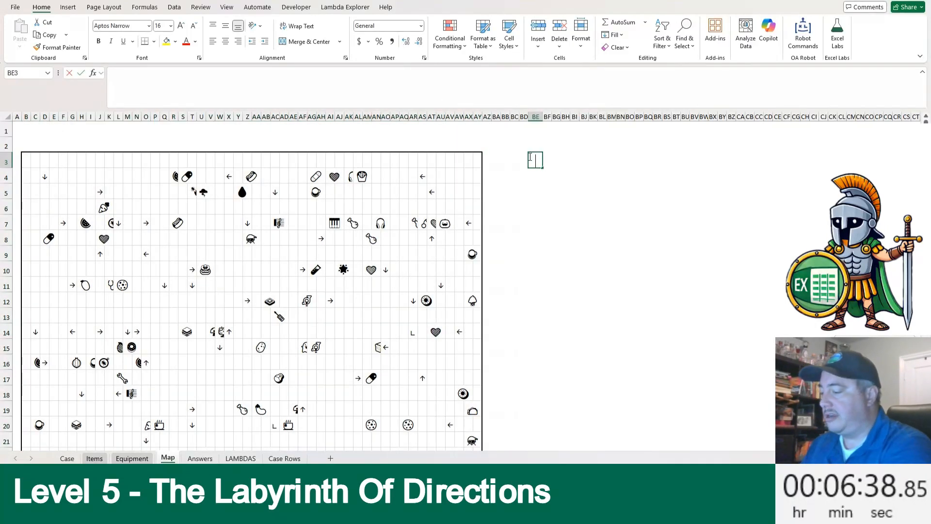
{"action": "type", "text": "=_Table(map)"}
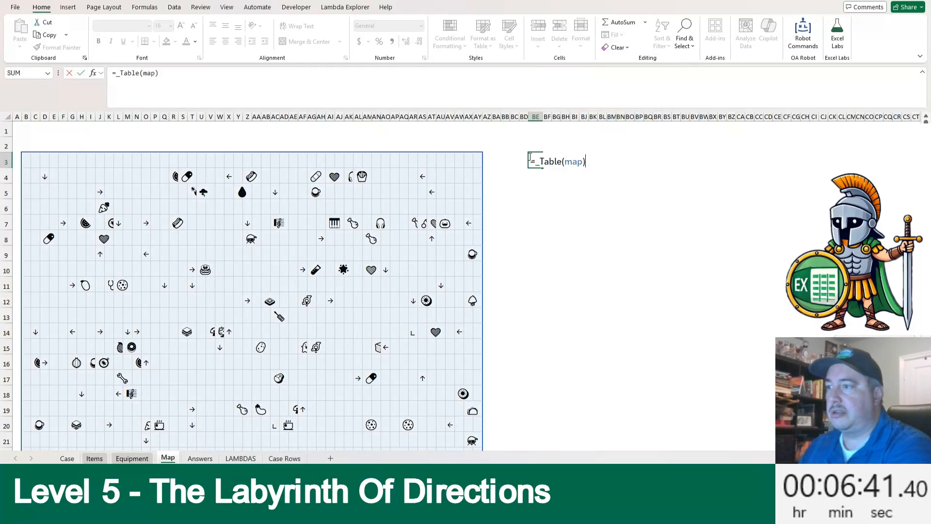
{"action": "key", "text": "Return"}
{"action": "key", "text": "Up"}
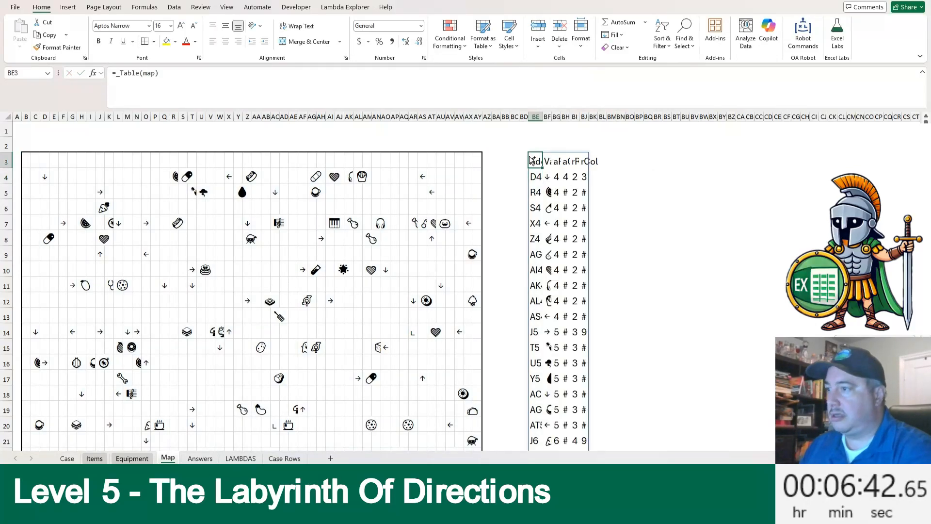
Step: Replace the whole spilled list starting at BE3 with static values in place
{"action": "key", "text": "ctrl+shift+Right"}
{"action": "key", "text": "ctrl+shift+Down"}
{"action": "key", "text": "ctrl+c"}
{"action": "key", "text": "shift+F10"}
{"action": "key", "text": "v"}
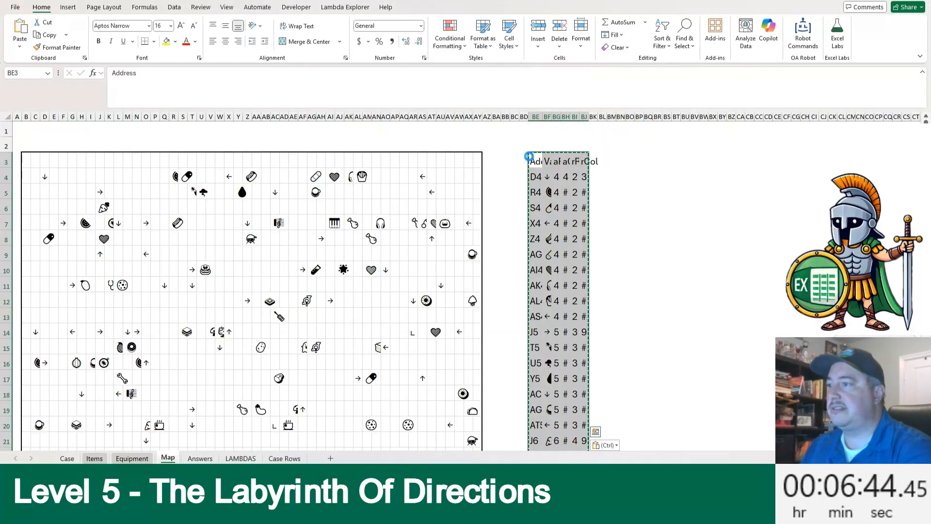
Step: Convert the static map list into an Excel table with headers and name it m
{"action": "key", "text": "ctrl+t"}
{"action": "key", "text": "Return"}
{"action": "left_click", "coordinate": [41, 34]}
{"action": "type", "text": "m"}
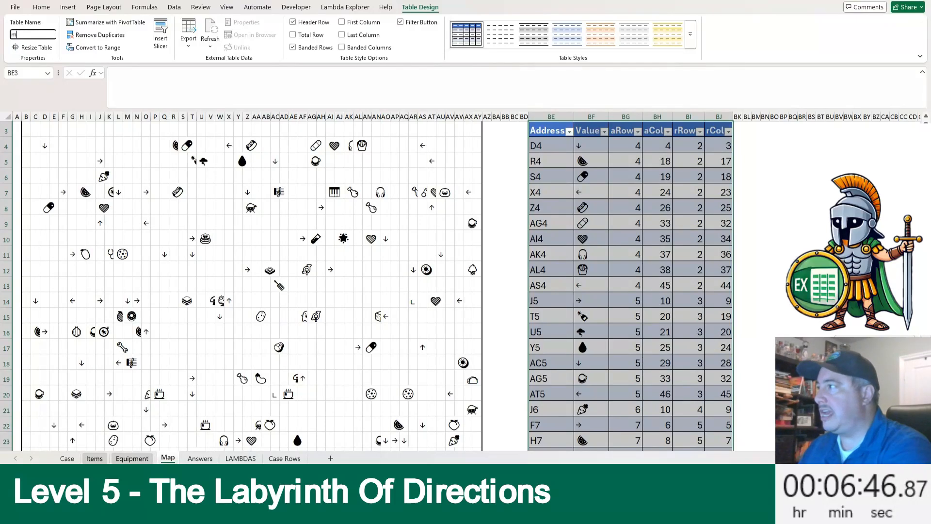
{"action": "scroll", "coordinate": [623, 160], "scroll_direction": "up", "scroll_amount": 1}
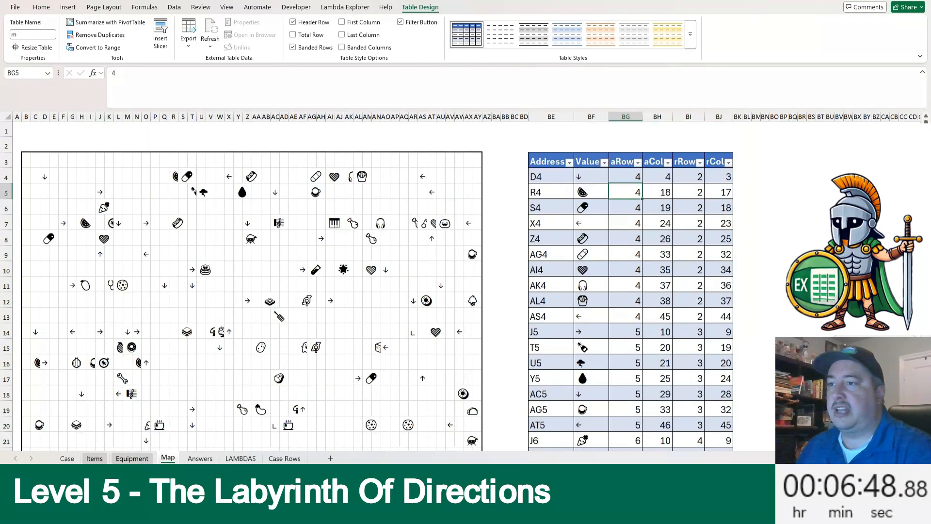
Step: Enter =arr in BT2 and replace its spilled output with static values in place
{"action": "left_click", "coordinate": [820, 146]}
{"action": "type", "text": "=arr"}
{"action": "key", "text": "Return"}
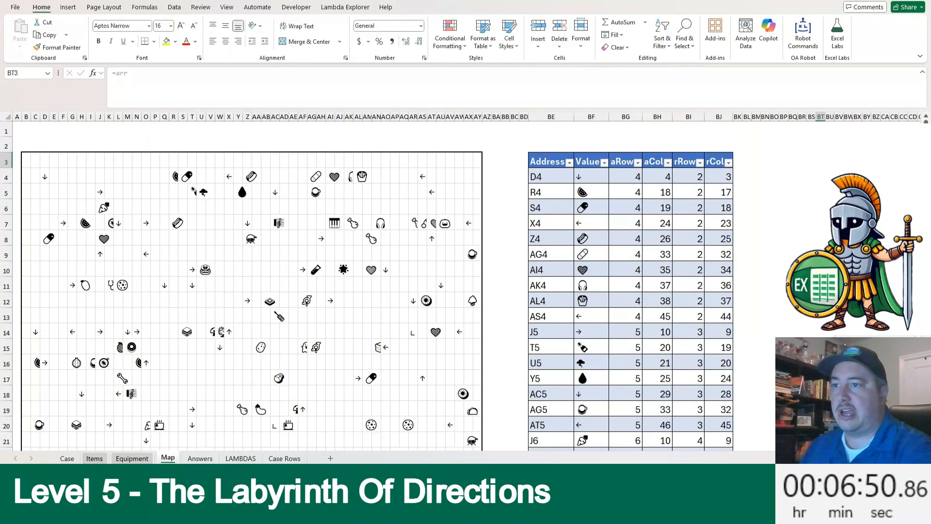
{"action": "key", "text": "Up"}
{"action": "key", "text": "ctrl+shift+Right"}
{"action": "key", "text": "ctrl+shift+Down"}
{"action": "key", "text": "shift+F10"}
{"action": "key", "text": "v"}
{"action": "key", "text": "Escape"}
Step: Name the list of arrow symbols in BT2:BT9 as a
{"action": "key", "text": "Right"}
{"action": "key", "text": "ctrl+shift+Down"}
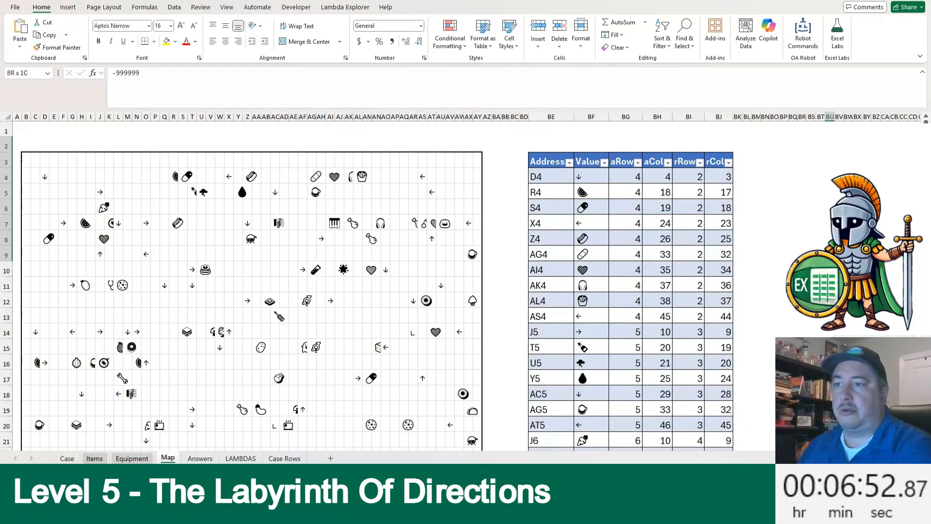
{"action": "key", "text": "Left"}
{"action": "key", "text": "ctrl+shift+Down"}
{"action": "key", "text": "alt+F3"}
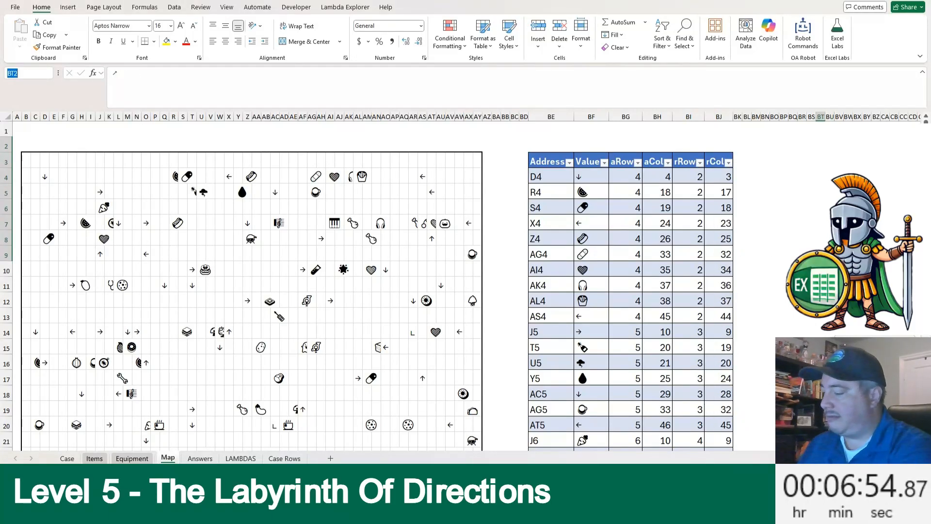
{"action": "type", "text": "nam"}
{"action": "key", "text": "BackSpace"}
{"action": "key", "text": "BackSpace"}
{"action": "key", "text": "BackSpace"}
{"action": "type", "text": "a"}
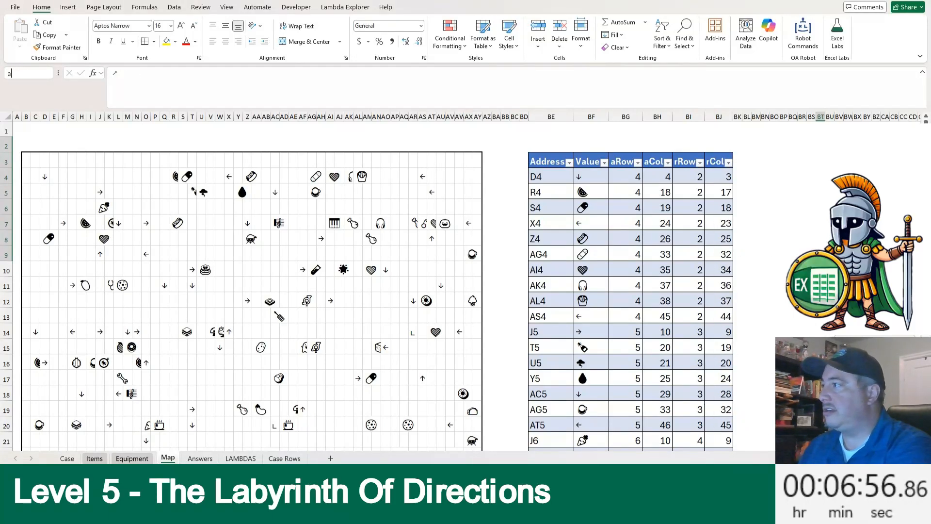
{"action": "key", "text": "Return"}
Step: Insert a column before aRow in the map table and title it Arrow
{"action": "left_click", "coordinate": [615, 116]}
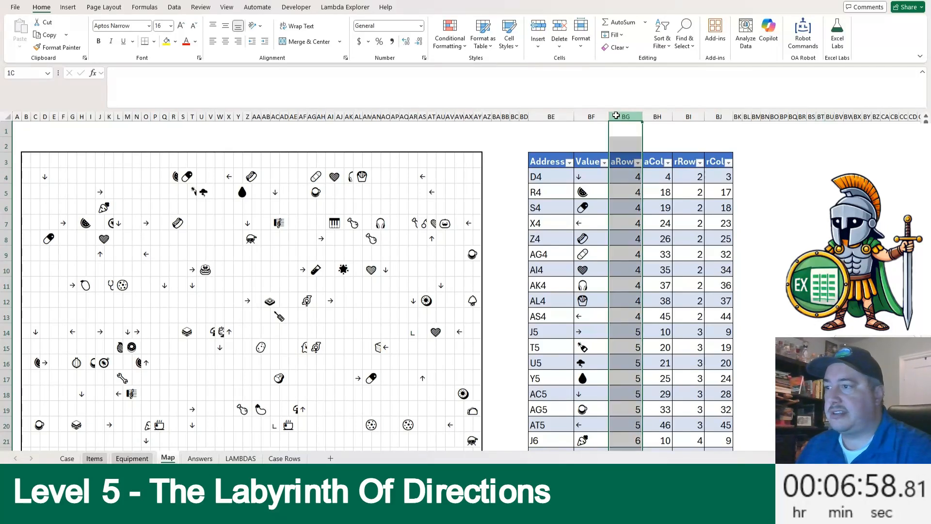
{"action": "right_click", "coordinate": [616, 116]}
{"action": "left_click", "coordinate": [664, 223]}
{"action": "left_click", "coordinate": [620, 162]}
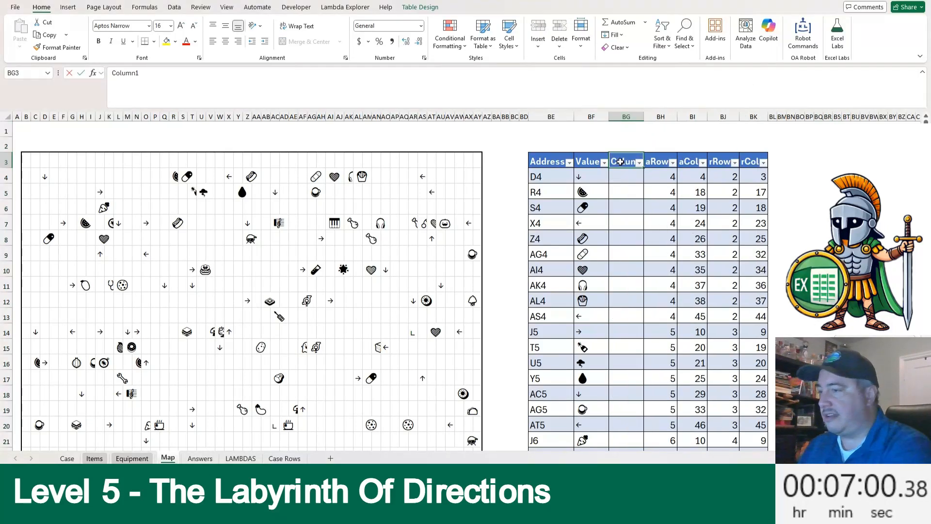
{"action": "type", "text": "Arrow"}
{"action": "key", "text": "Return"}
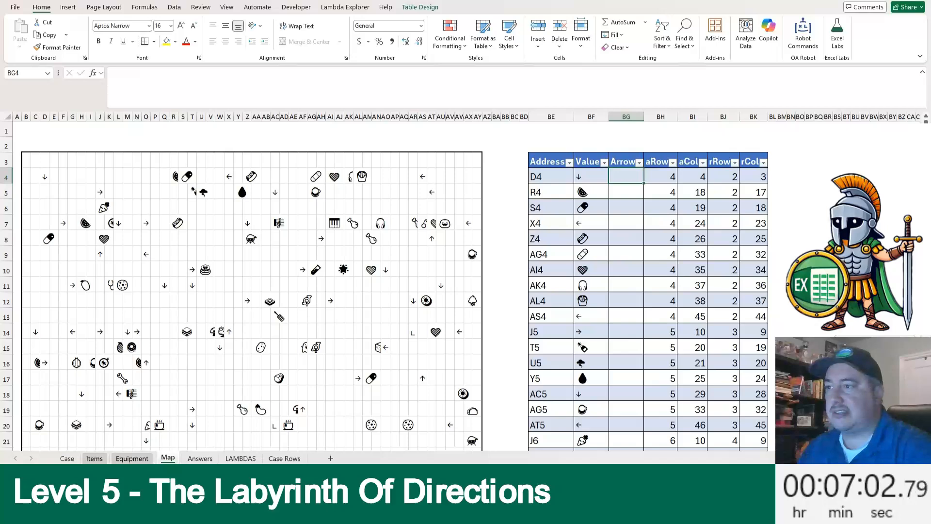
{"action": "type", "text": "=IS"}
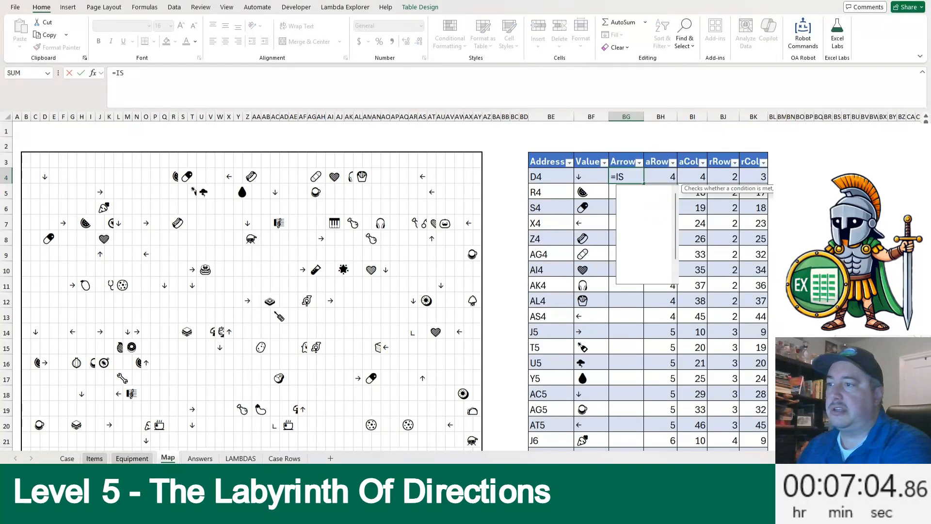
{"action": "type", "text": "NUMBER(XMATCH([@Value],a))"}
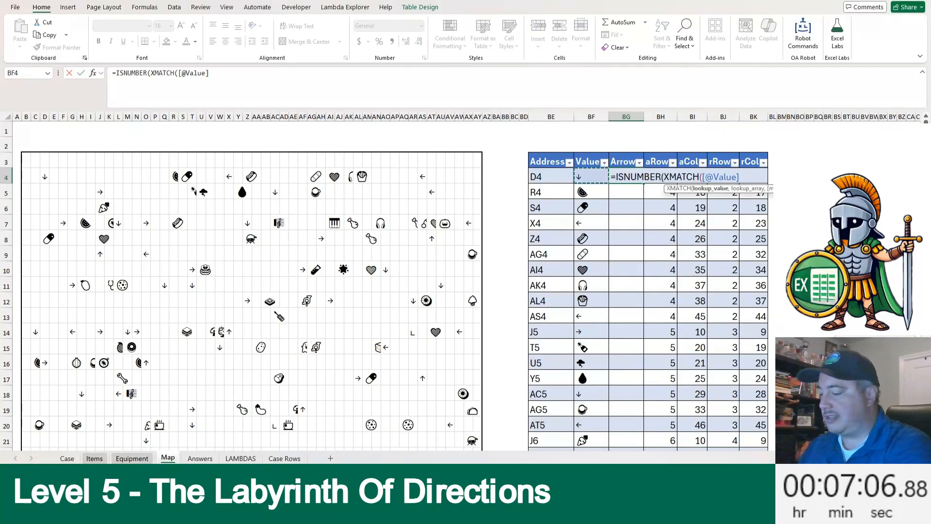
{"action": "key", "text": "Return"}
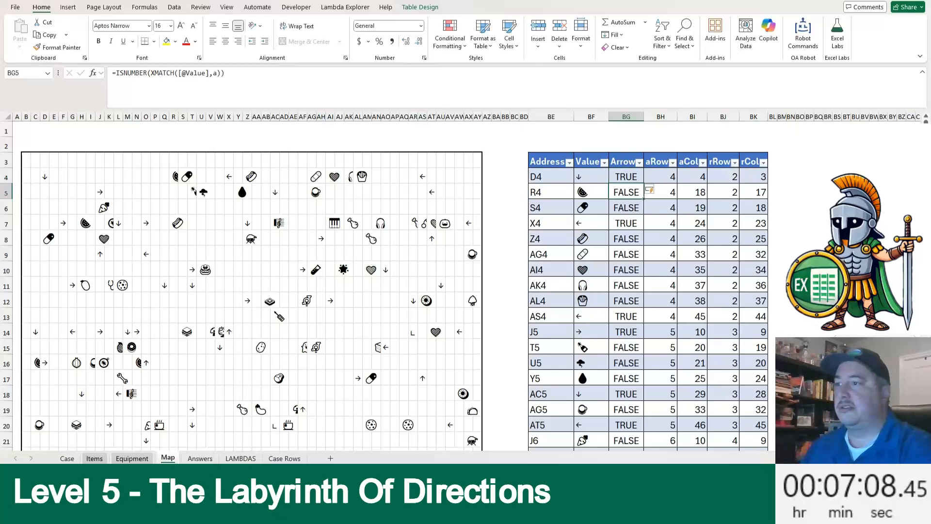
{"action": "key", "text": "Left"}
Step: Return to the Case sheet and begin a LET formula in H242 that defines start as G242
{"action": "key", "text": "ctrl+Page_Up"}
{"action": "key", "text": "ctrl+Page_Up"}
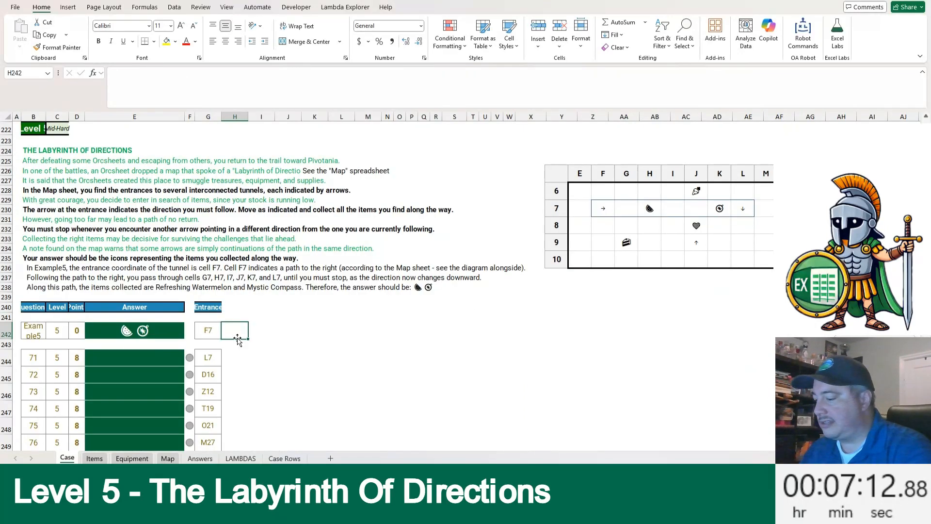
{"action": "type", "text": "=LET(start,"}
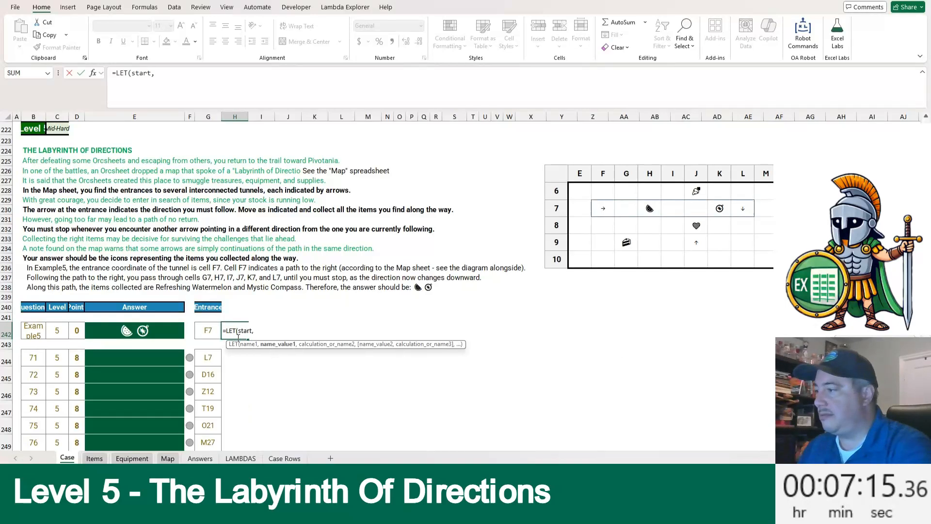
{"action": "key", "text": "Left"}
{"action": "type", "text": ","}
{"action": "key", "text": "alt+Return"}
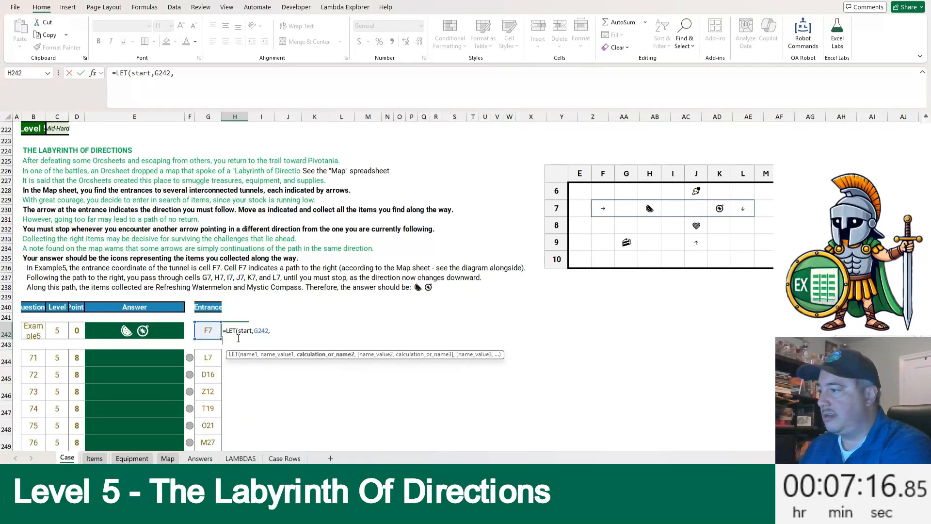
Step: Add the variable dir to the LET formula as XLOOKUP(start,m[Address],m[Value])
{"action": "type", "text": "dir,XL"}
{"action": "key", "text": "Tab"}
{"action": "type", "text": "s"}
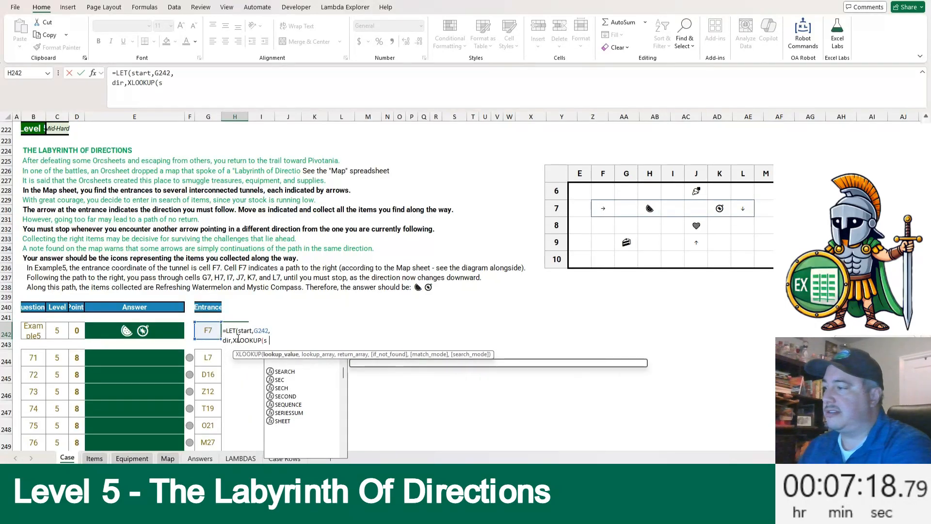
{"action": "type", "text": "tart,m["}
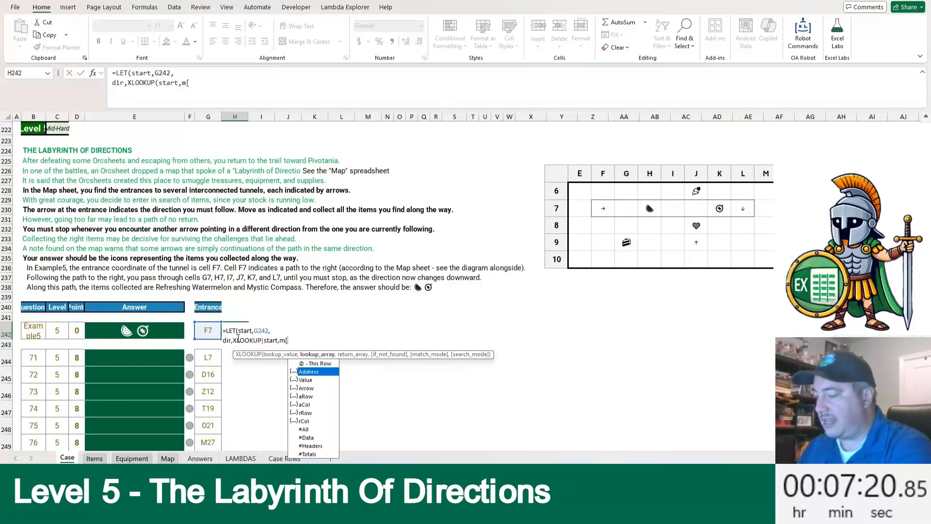
{"action": "type", "text": "Address],m[Value])"}
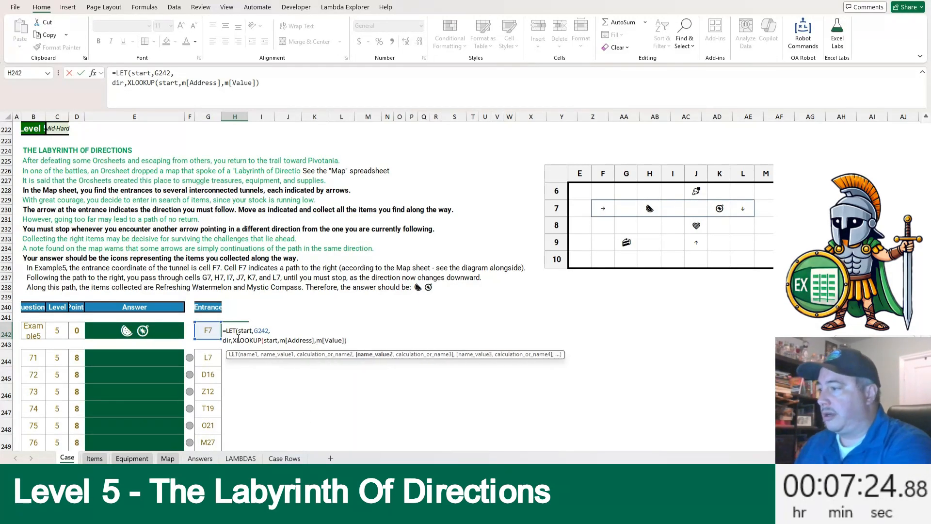
{"action": "type", "text": ","}
{"action": "key", "text": "alt+Return"}
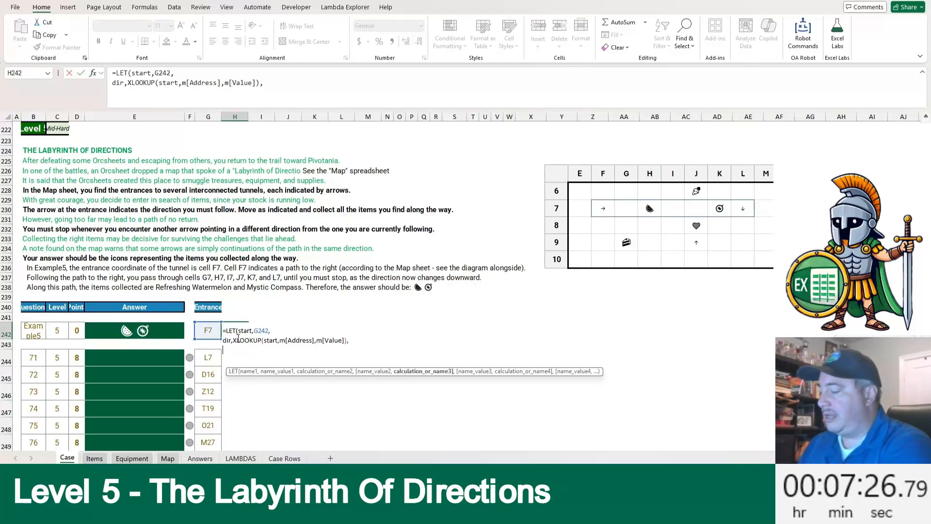
Step: Add the variable path to the formula as a recursive LAMBDA(me,LAMBDA(add,[items],LET( and leave the inner LET open for its variables
{"action": "type", "text": "path,"}
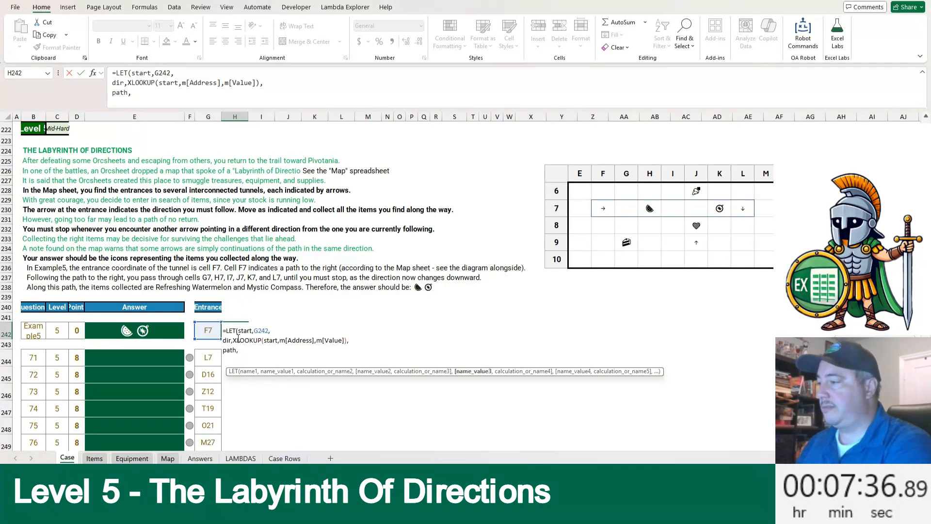
{"action": "type", "text": "LAMBDA(me,"}
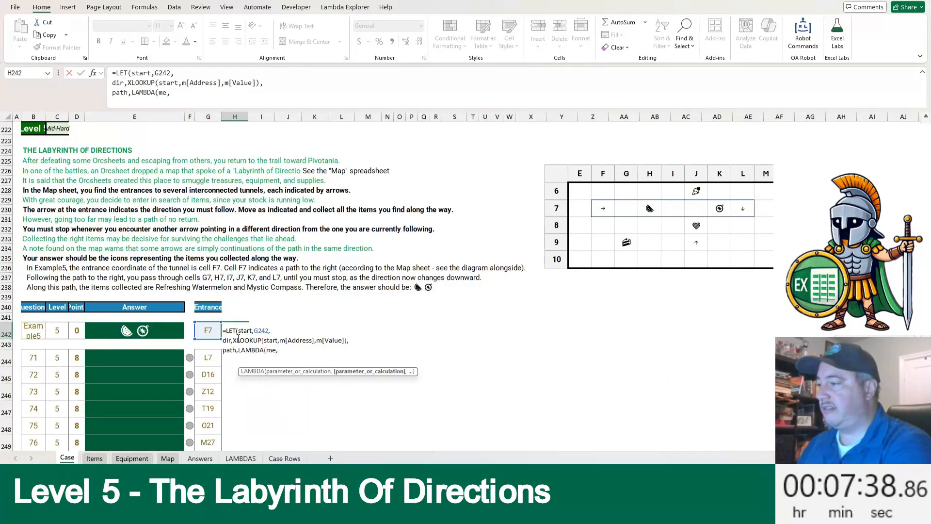
{"action": "type", "text": "LAMBDA("}
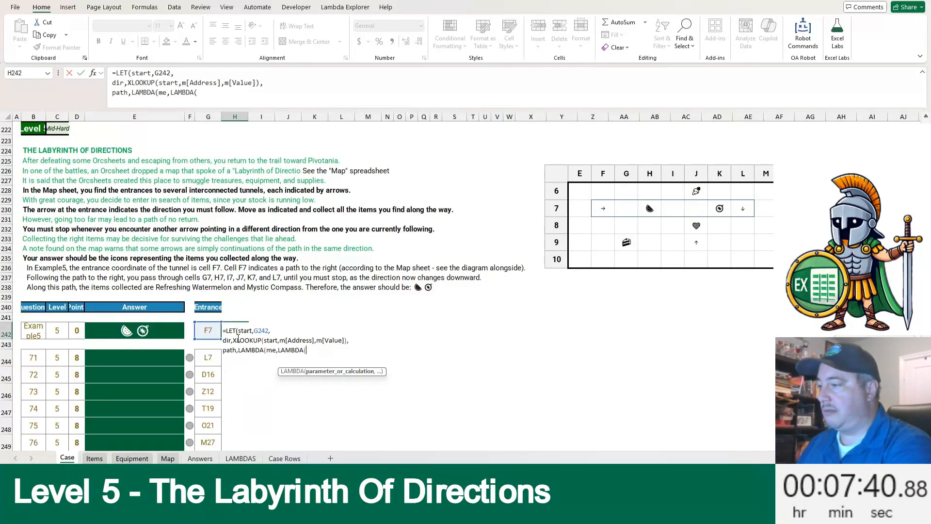
{"action": "type", "text": "add,"}
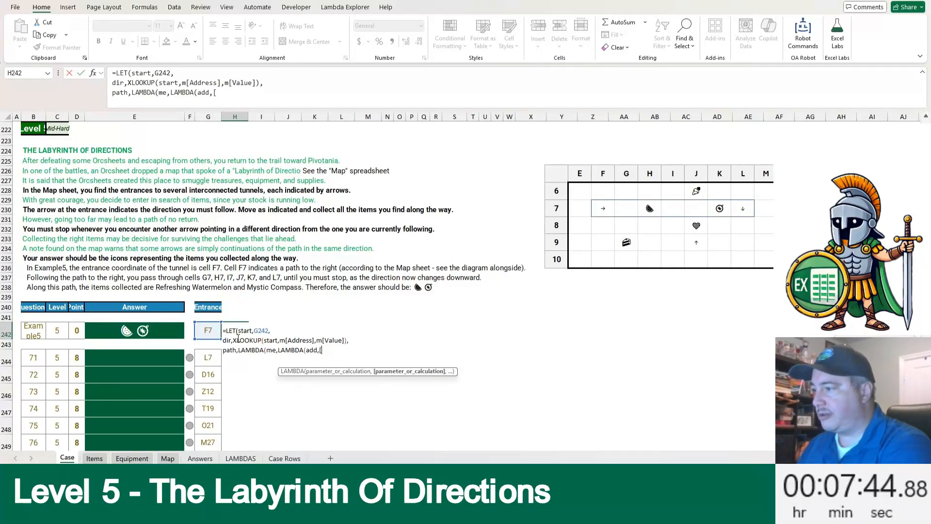
{"action": "type", "text": "[items"}
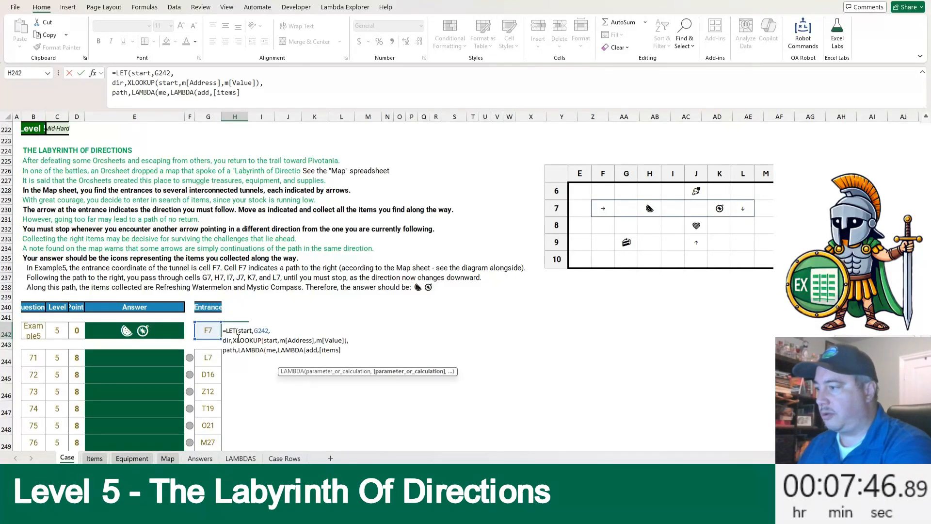
{"action": "type", "text": "]"}
{"action": "type", "text": ","}
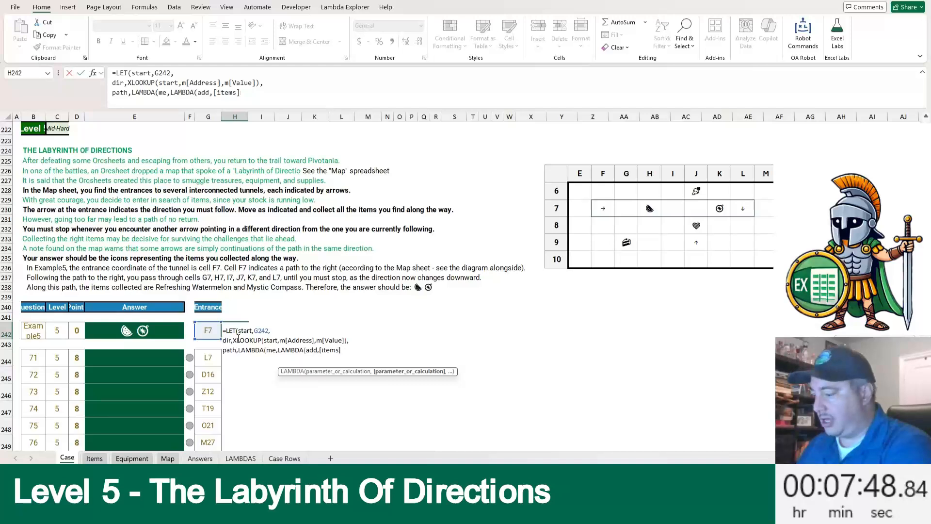
{"action": "type", "text": "LET( "}
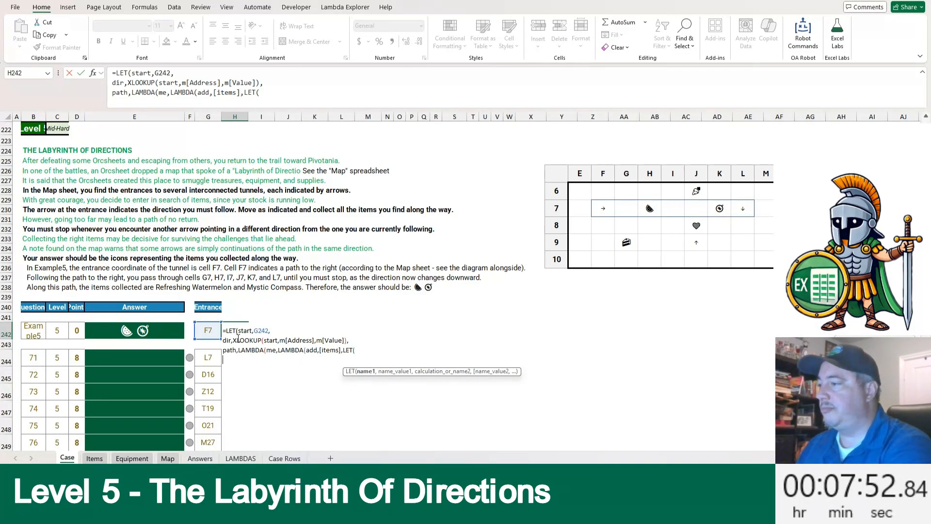
Step: Define next inside the inner LET as _AddressOffset(add,,,dir)
{"action": "type", "text": "next"}
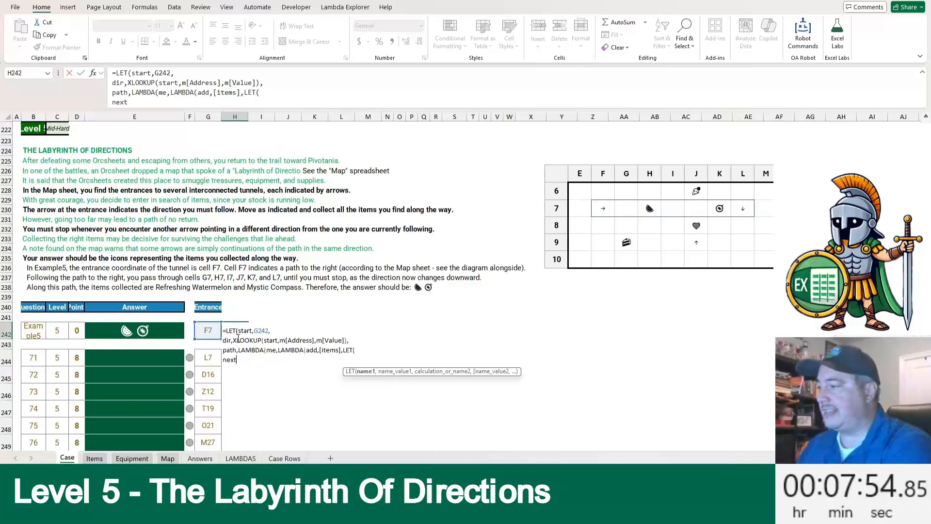
{"action": "type", "text": ",_"}
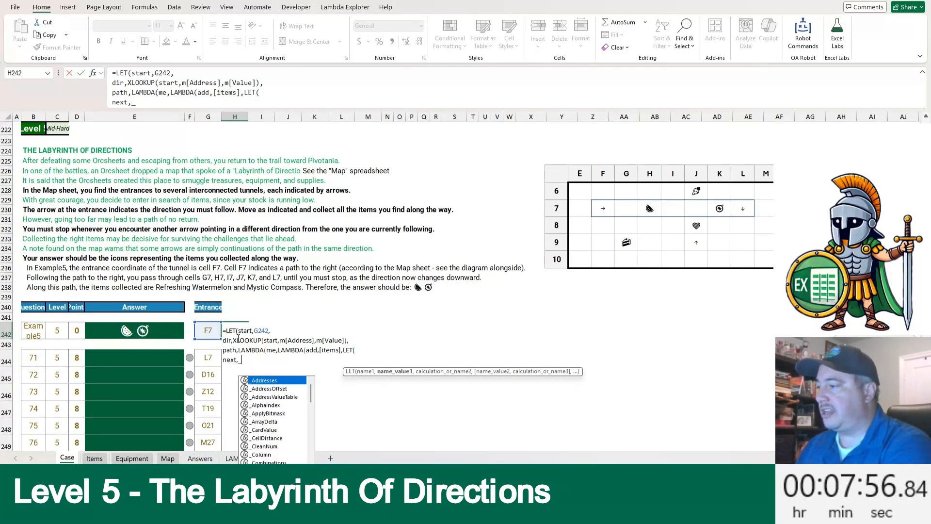
{"action": "key", "text": "Down"}
{"action": "key", "text": "Tab"}
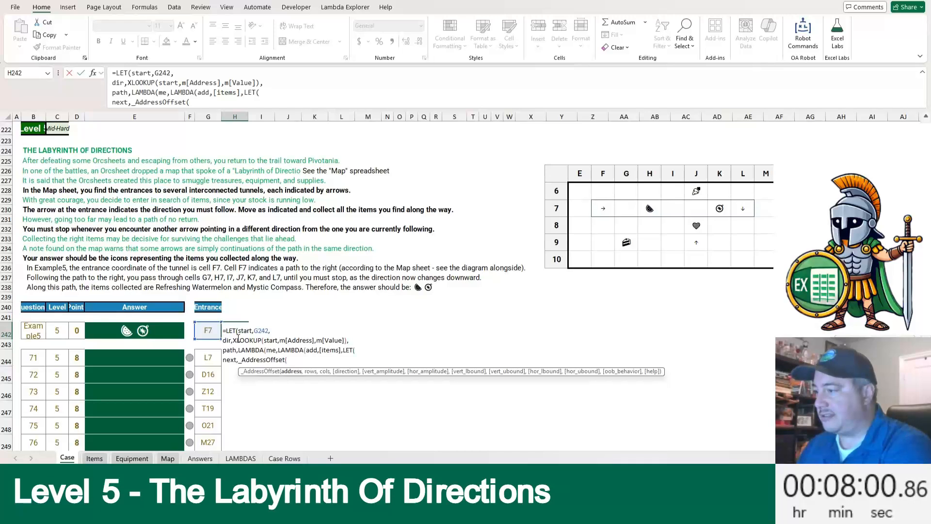
{"action": "type", "text": "add,"}
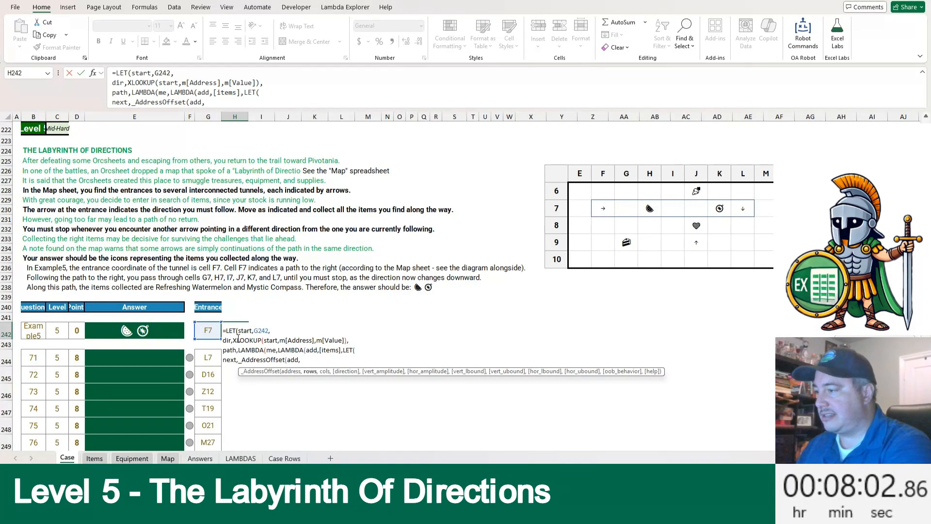
{"action": "type", "text": ",,d"}
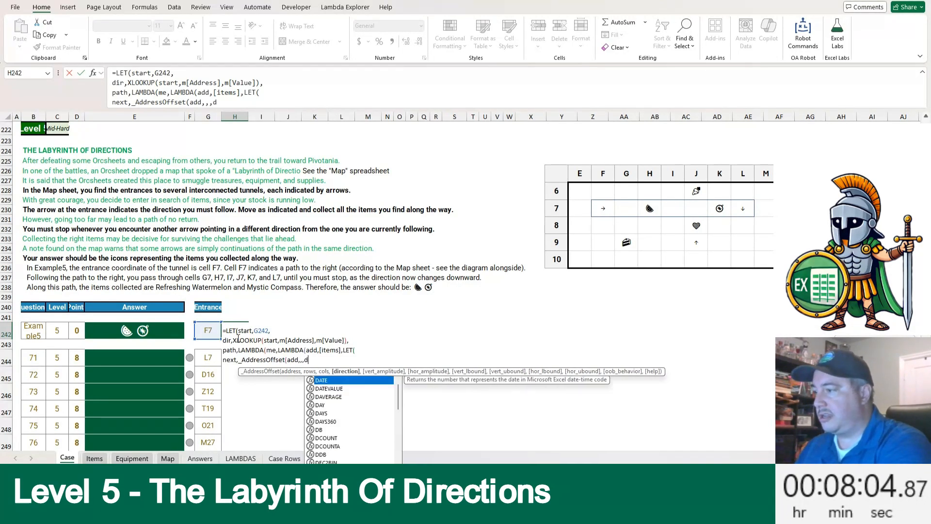
{"action": "type", "text": "ir),"}
{"action": "key", "text": "alt+Return"}
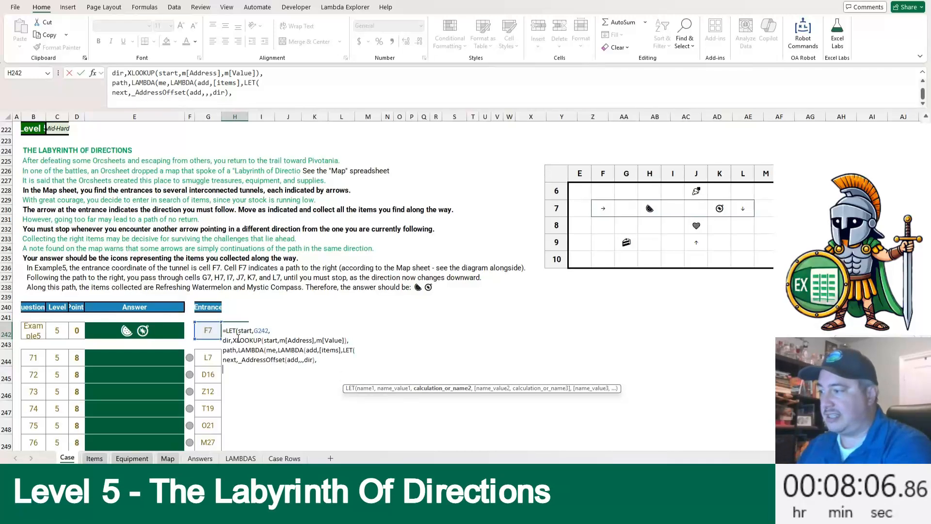
Step: Define value in the inner LET as XLOOKUP(next,m[Address],m[Value],0)
{"action": "type", "text": "value,"}
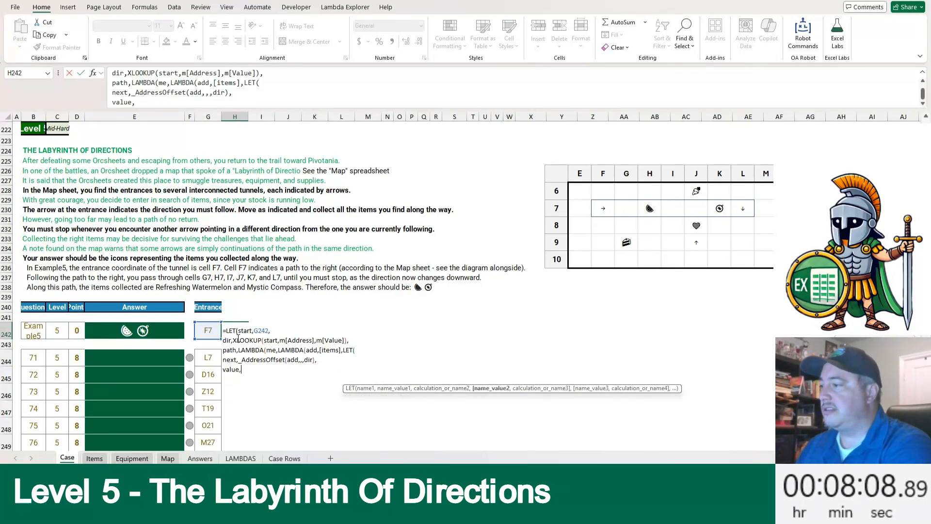
{"action": "type", "text": "XLOOKUP(n"}
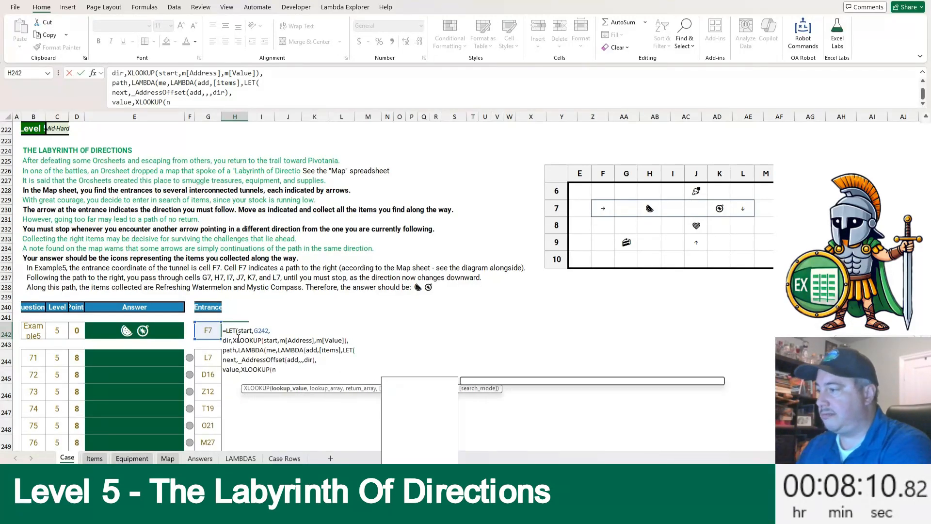
{"action": "type", "text": "ext,m["}
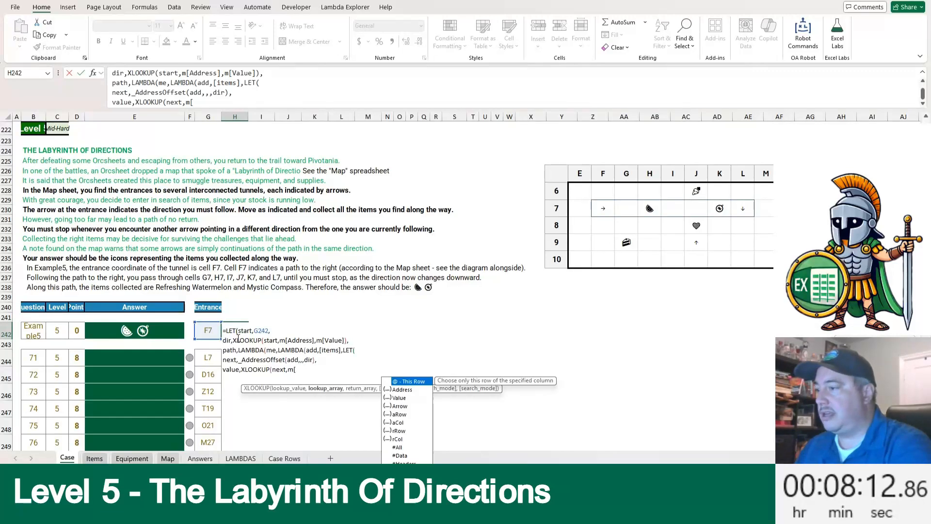
{"action": "type", "text": "Address],m["}
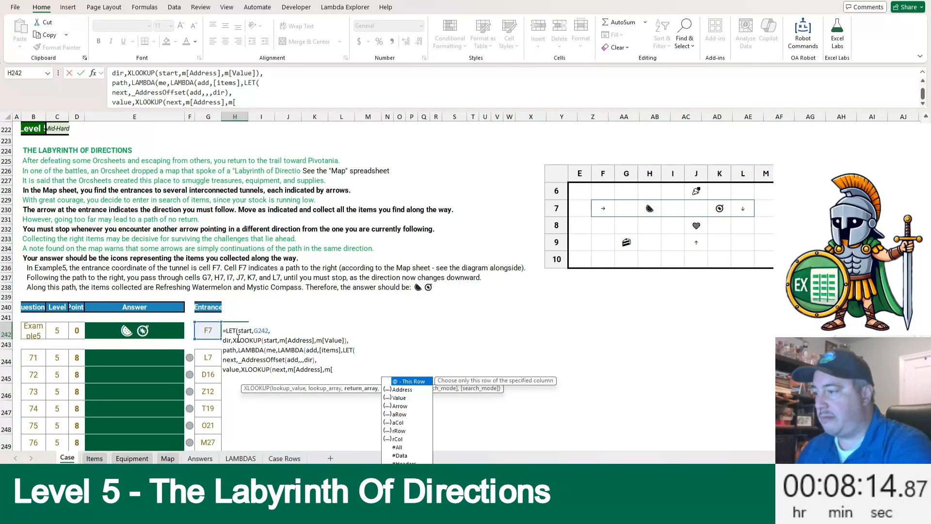
{"action": "type", "text": "Value],"}
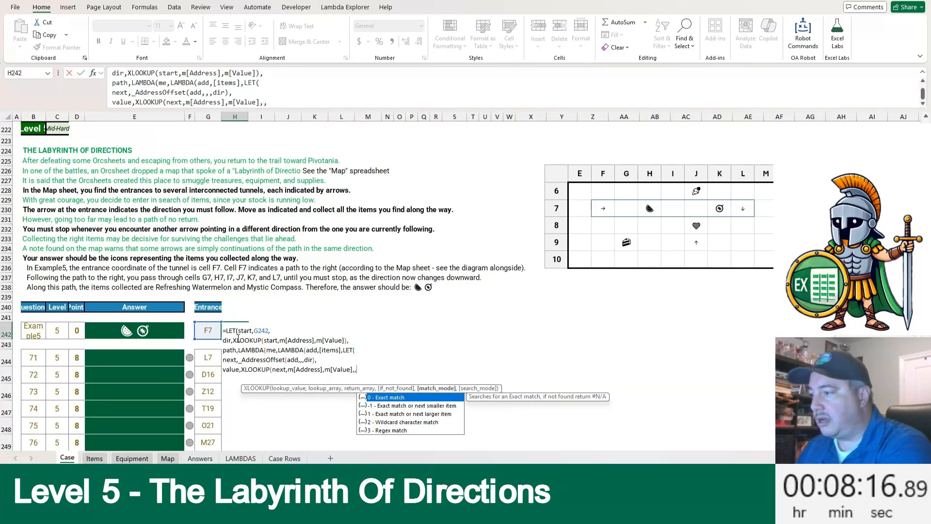
{"action": "type", "text": "0),"}
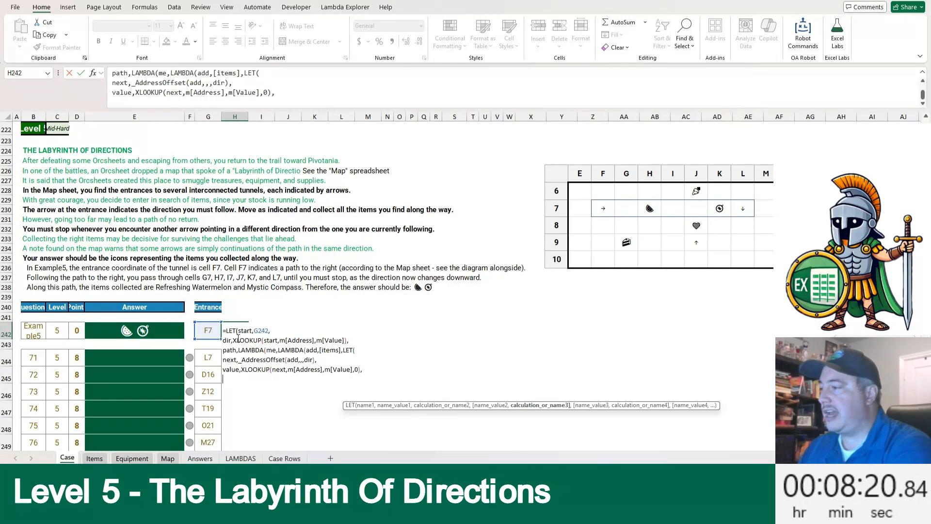
{"action": "key", "text": "Return"}
{"action": "key", "text": "Return"}
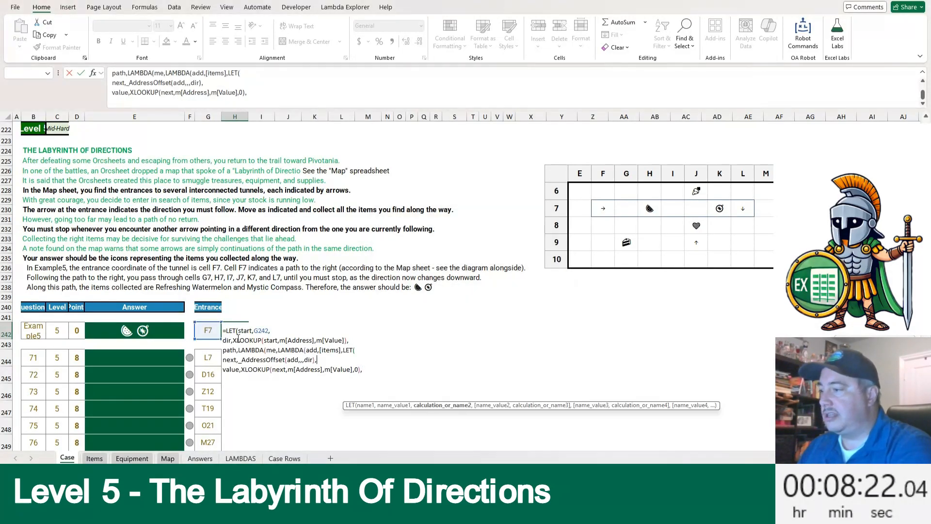
Step: Duplicate the value definition onto a new line of the formula and rename the copied variable arrow
{"action": "key", "text": "Down"}
{"action": "key", "text": "shift+Home"}
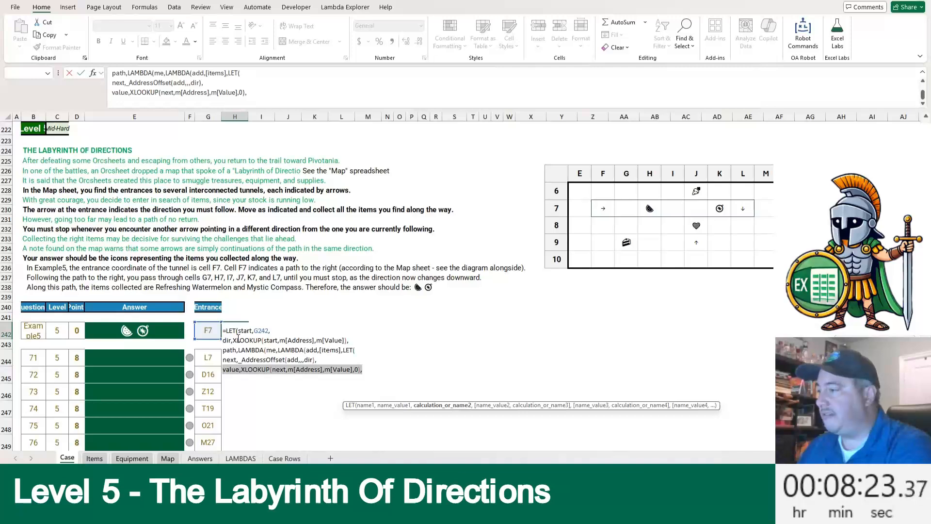
{"action": "key", "text": "ctrl+c"}
{"action": "key", "text": "End"}
{"action": "key", "text": "alt+Return"}
{"action": "key", "text": "ctrl+v"}
{"action": "key", "text": "Home"}
{"action": "key", "text": "ctrl+shift+Right"}
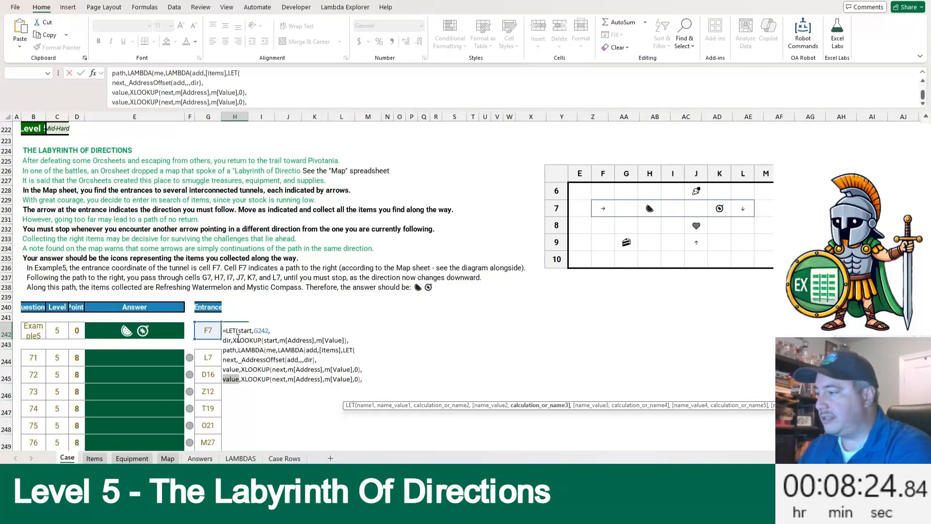
{"action": "type", "text": "arrow"}
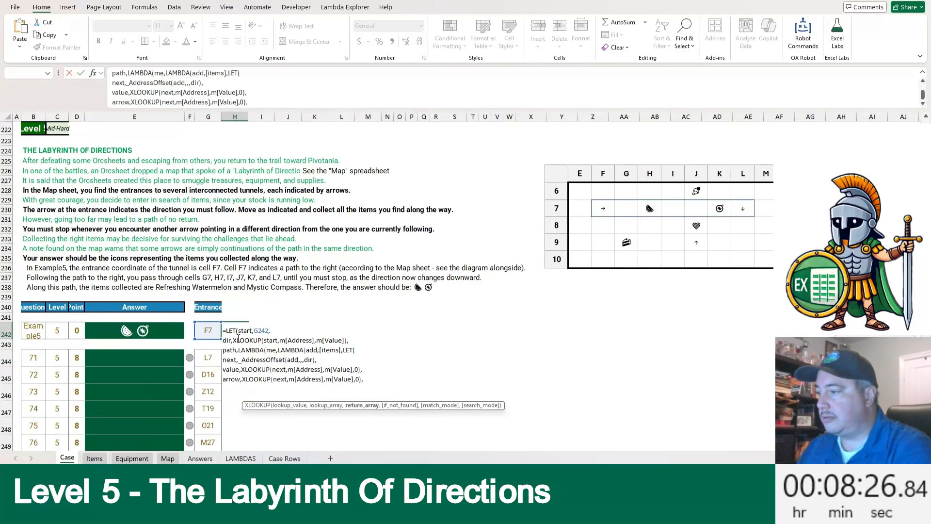
Step: Change the return column of the arrow variable's XLOOKUP to m[Arrow]
{"action": "key", "text": "ctrl+shift+Right"}
{"action": "type", "text": "Arow"}
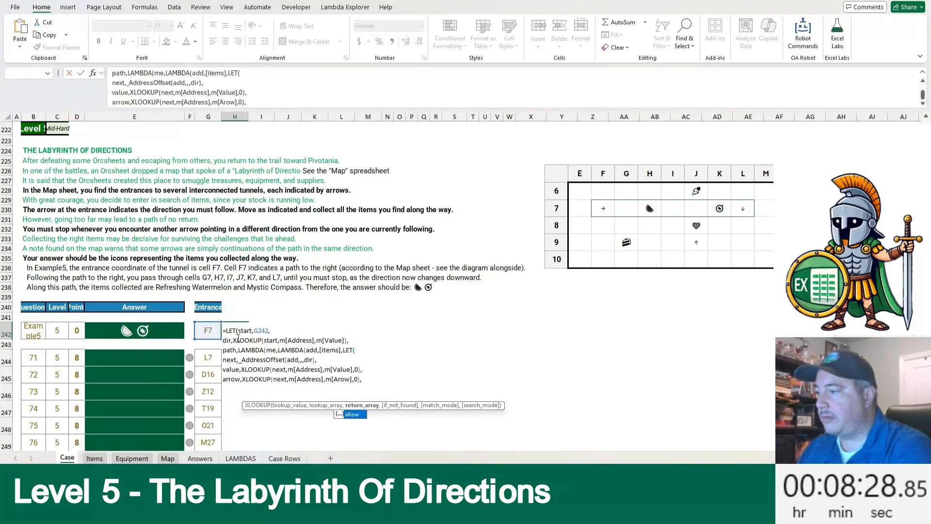
{"action": "key", "text": "Left"}
{"action": "key", "text": "Left"}
{"action": "type", "text": "r"}
{"action": "key", "text": "End"}
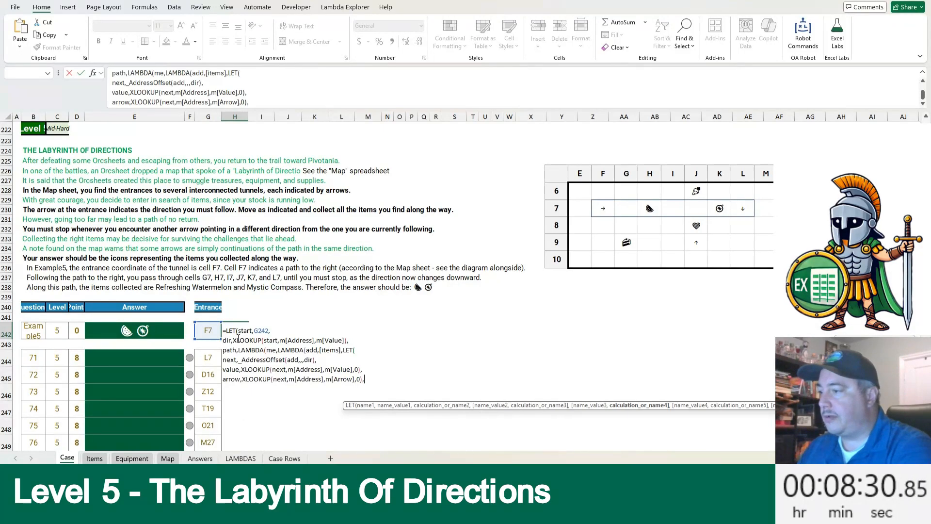
Step: Define grab in the inner LET as NOT(arrow)*(value<>0)
{"action": "key", "text": "alt+Return"}
{"action": "type", "text": "grab"}
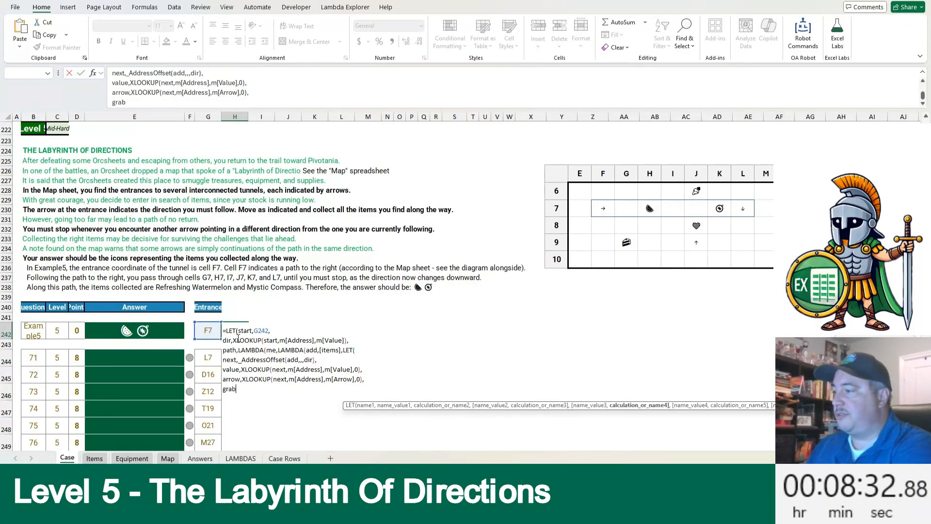
{"action": "type", "text": ","}
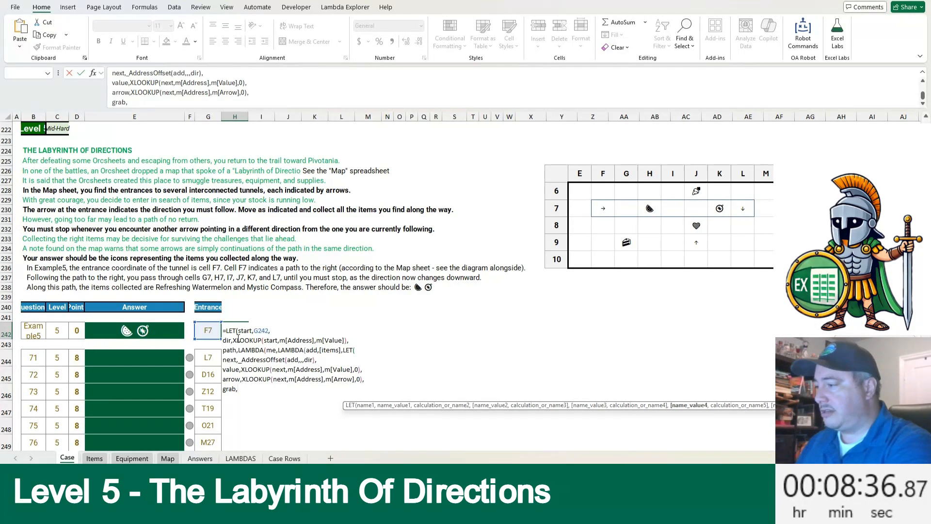
{"action": "type", "text": "NOT(ar"}
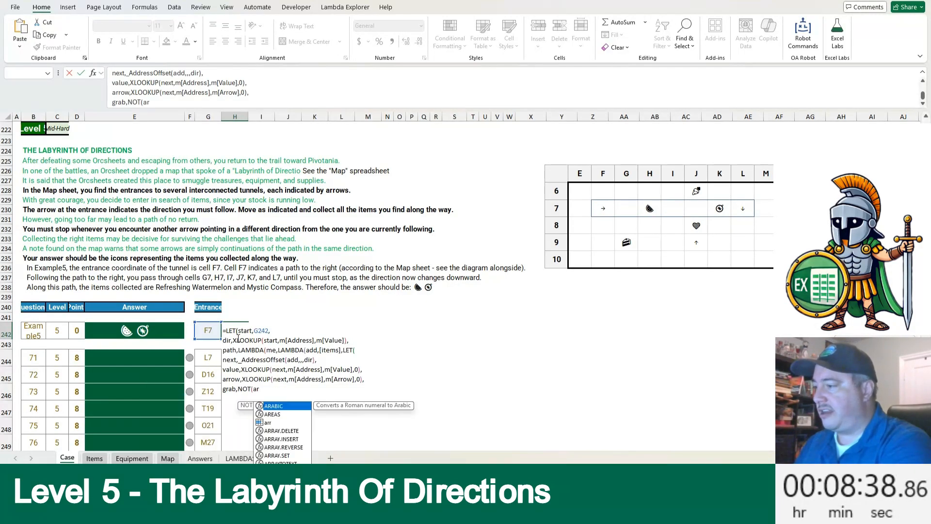
{"action": "type", "text": "row)*("}
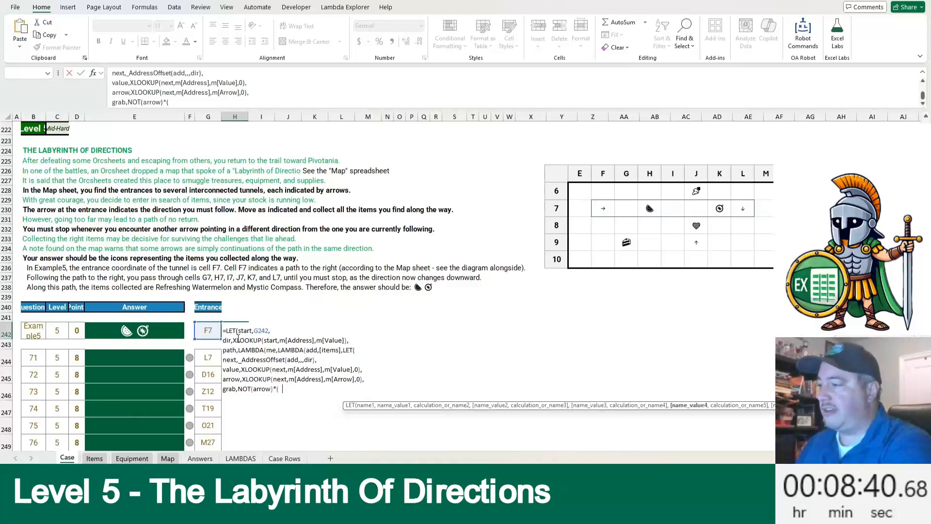
{"action": "type", "text": "value<>0)"}
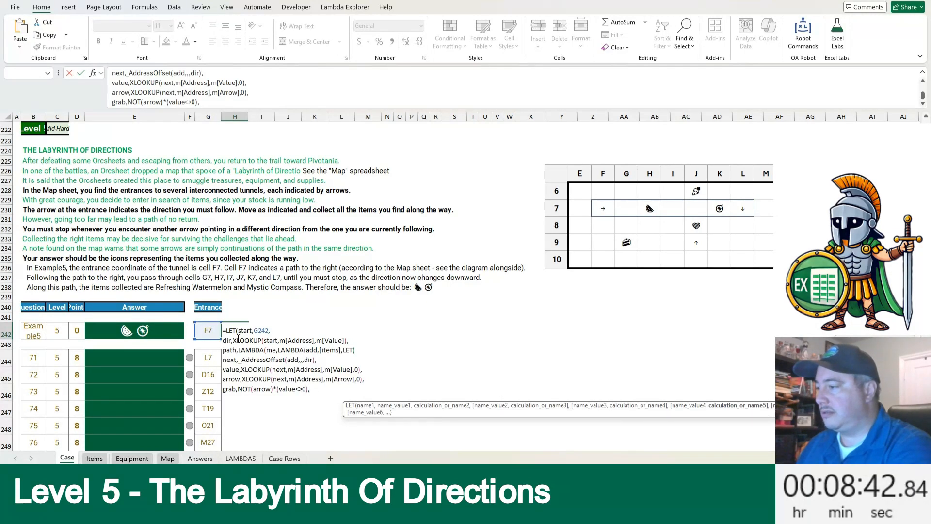
{"action": "type", "text": ", "}
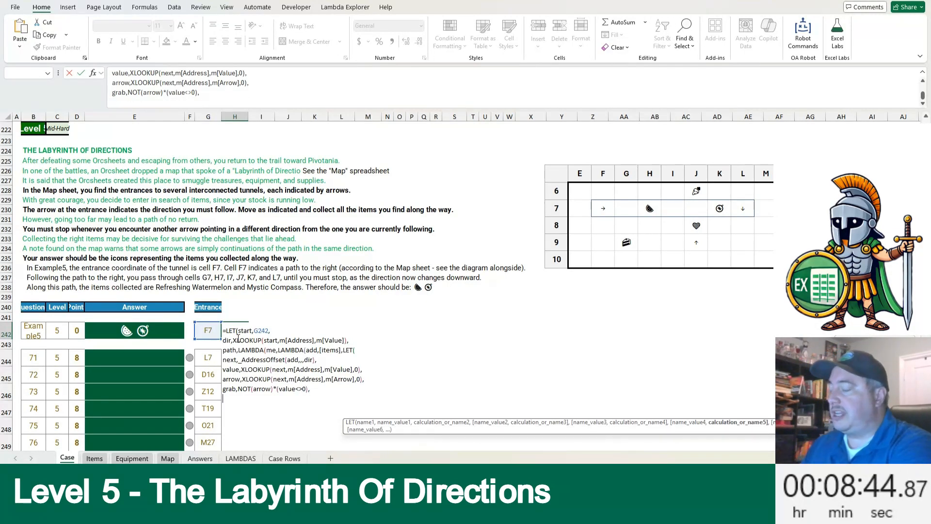
Step: Define stop in the inner LET as arrow*(value<>dir)
{"action": "type", "text": "stop,"}
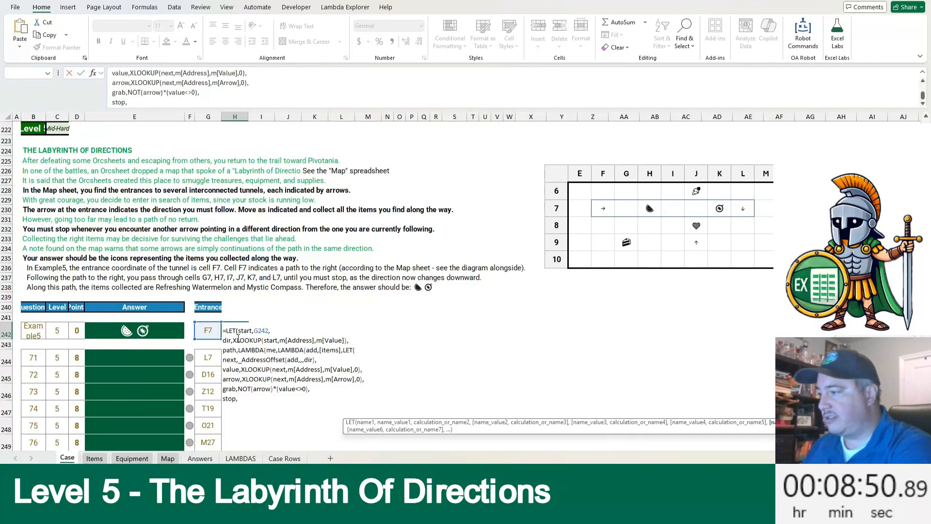
{"action": "type", "text": "arrow,"}
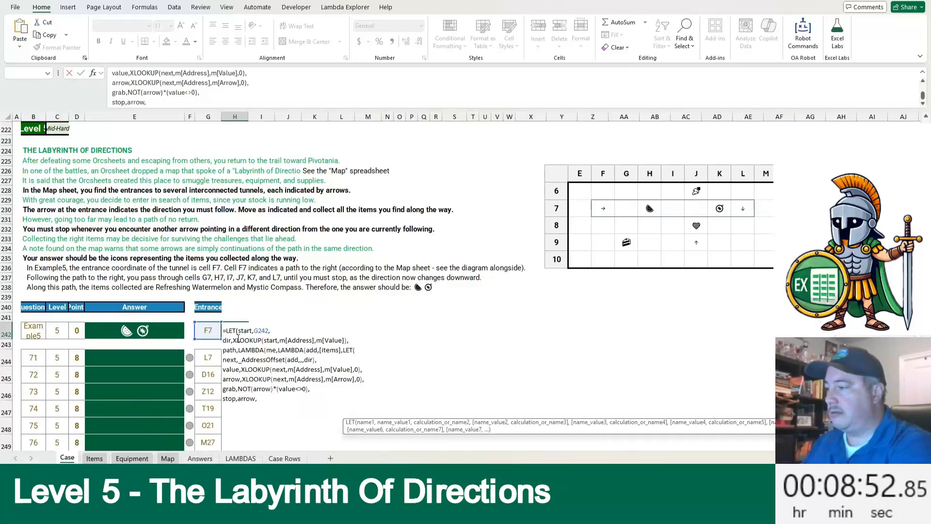
{"action": "key", "text": "BackSpace"}
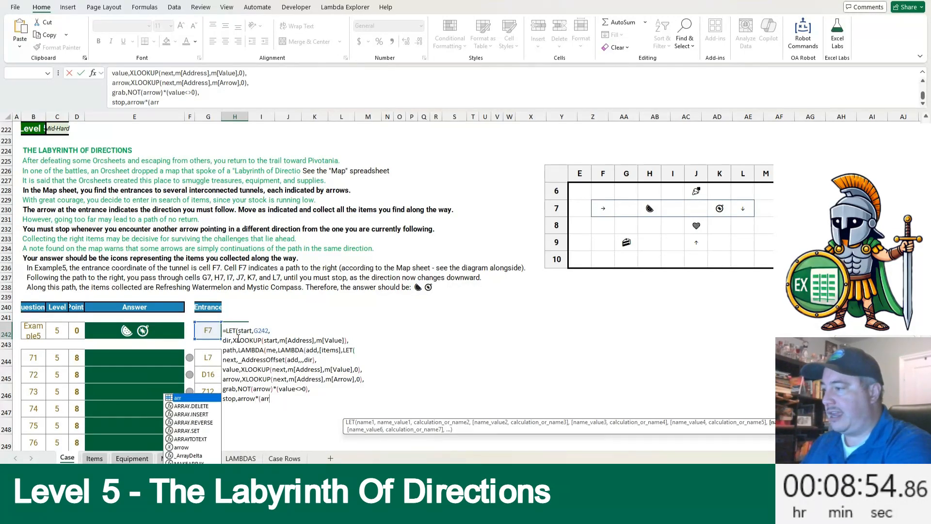
{"action": "type", "text": "*(value<>"}
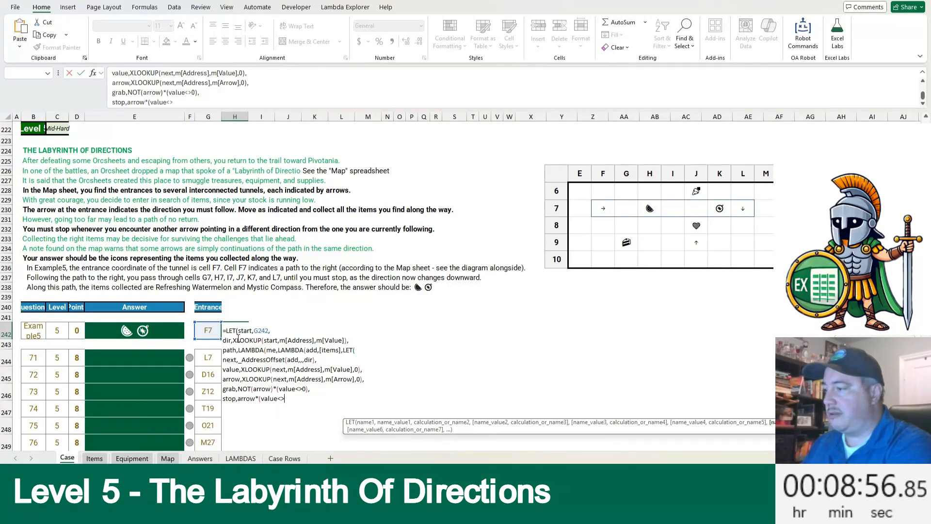
{"action": "type", "text": "dir), "}
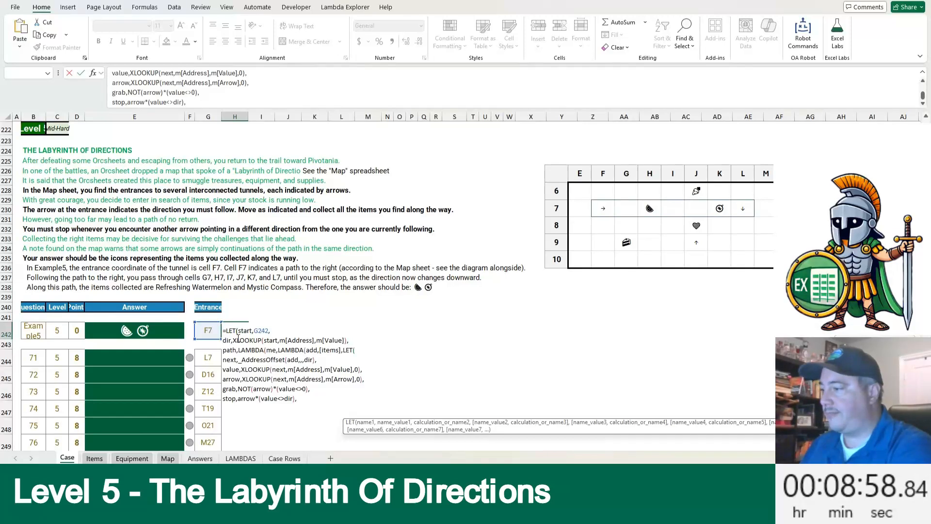
Step: Begin the inner LET's result as an IF that returns items when stop is true and otherwise calls me() with next
{"action": "type", "text": "IF"}
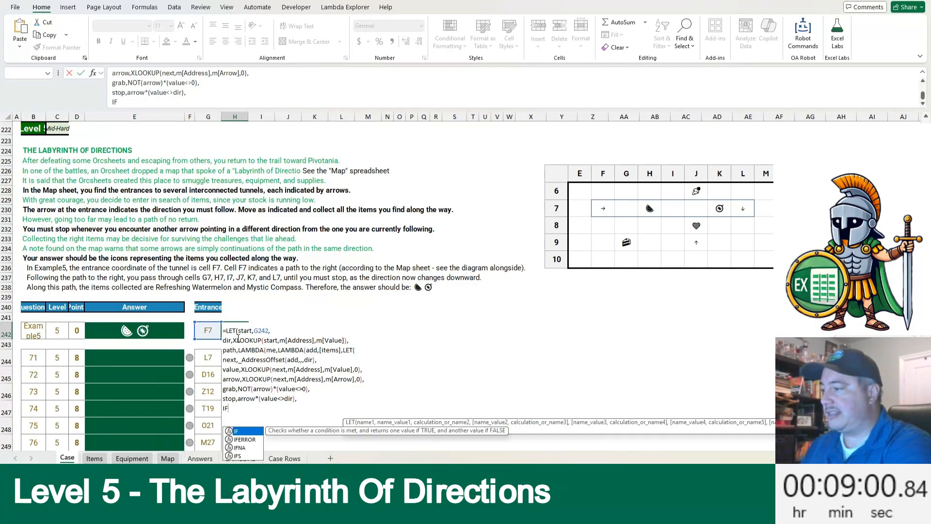
{"action": "type", "text": "(stop,"}
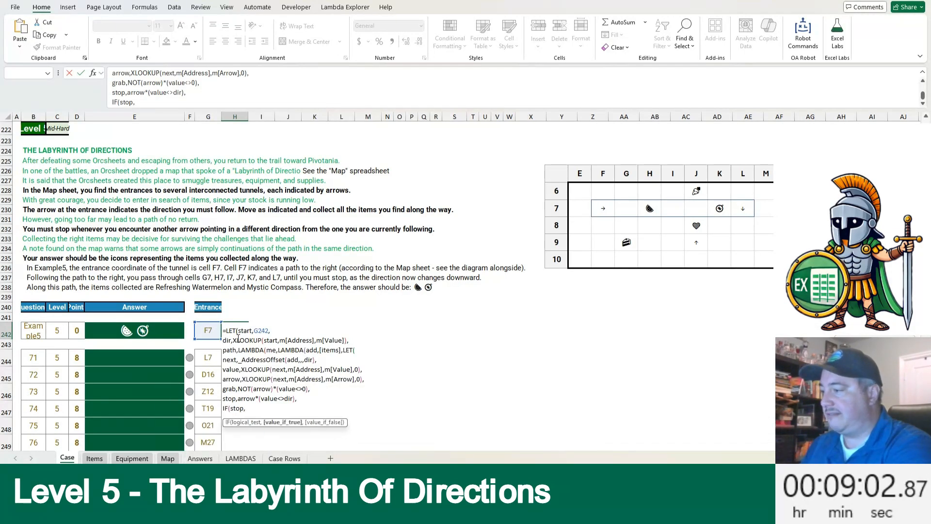
{"action": "type", "text": "items"}
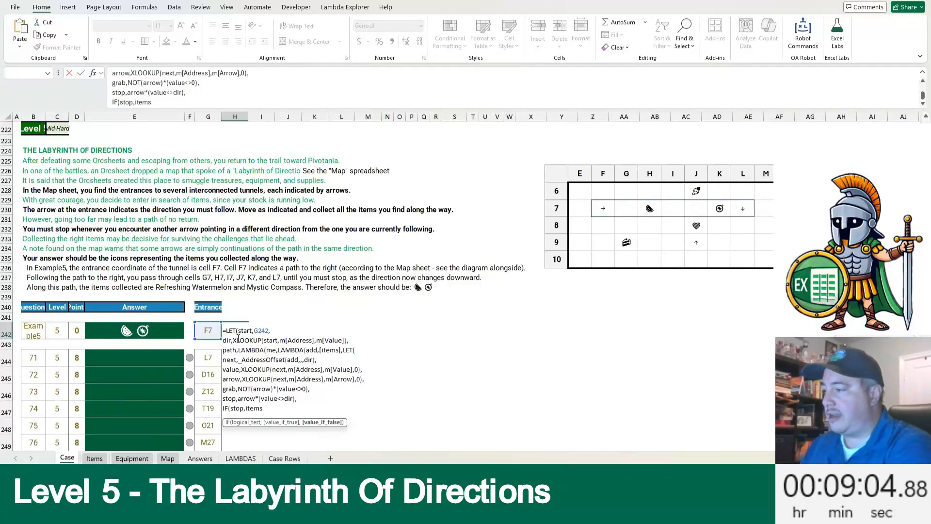
{"action": "type", "text": ",me()"}
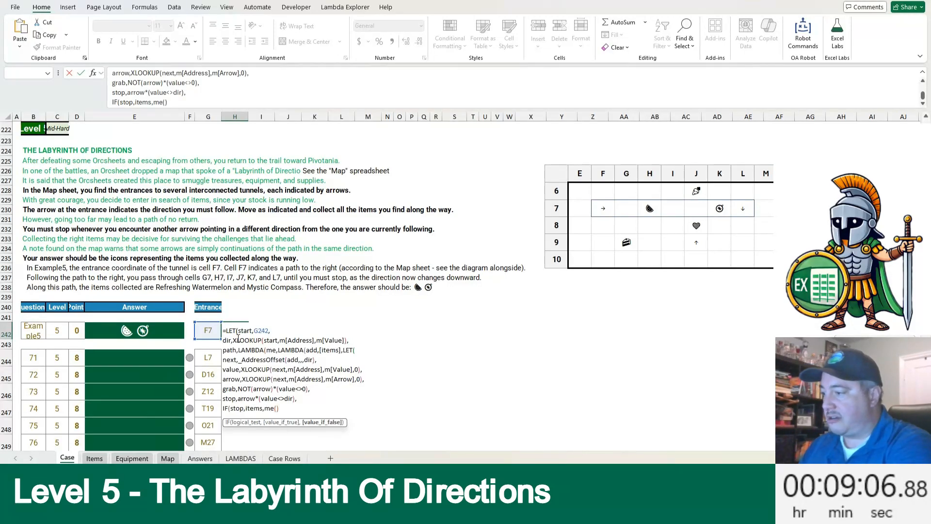
{"action": "type", "text": "("}
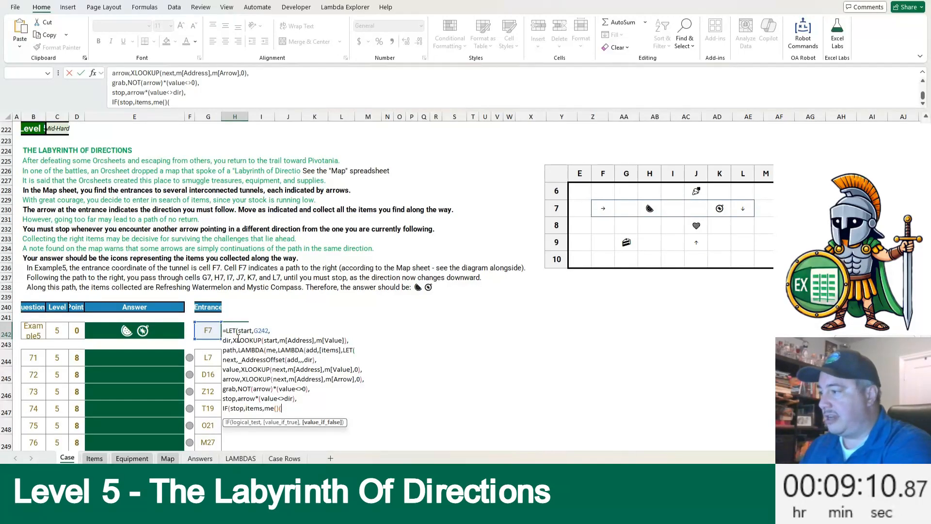
{"action": "type", "text": "next,"}
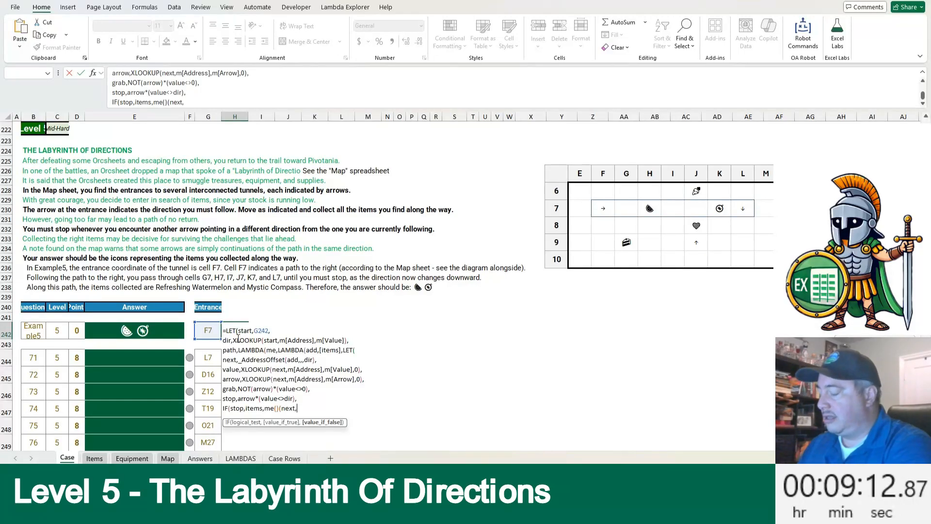
Step: Make the recursive call's second argument IF(grab,items&value,items) and close the path LAMBDA
{"action": "type", "text": "IF(grabm"}
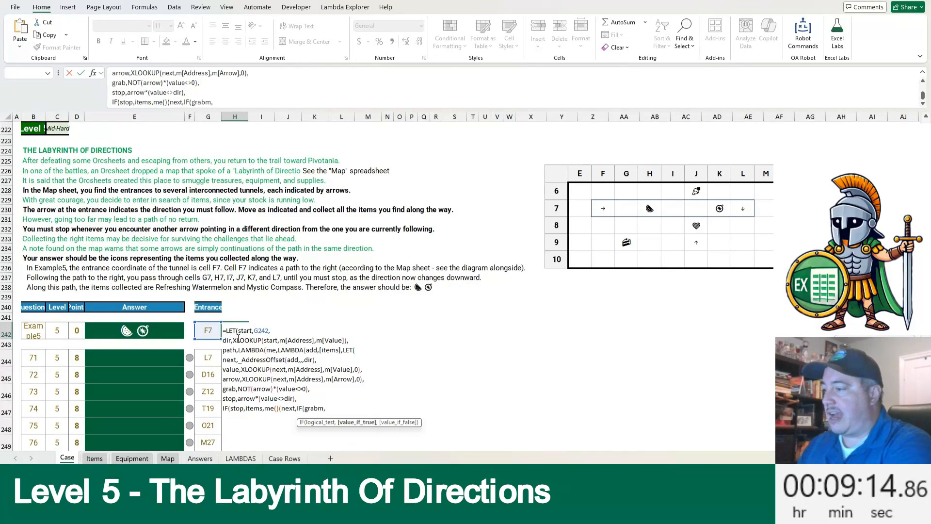
{"action": "key", "text": "BackSpace"}
{"action": "type", "text": ","}
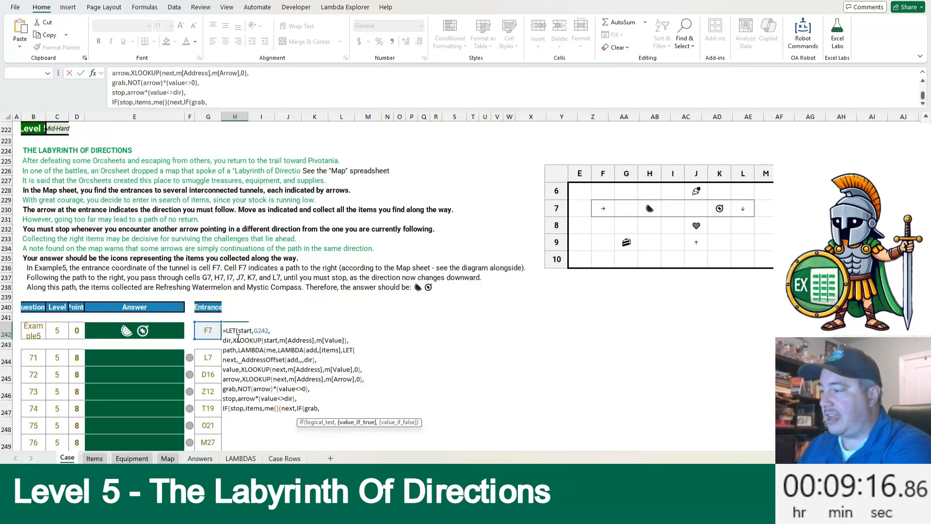
{"action": "type", "text": "items*"}
{"action": "key", "text": "BackSpace"}
{"action": "type", "text": "&"}
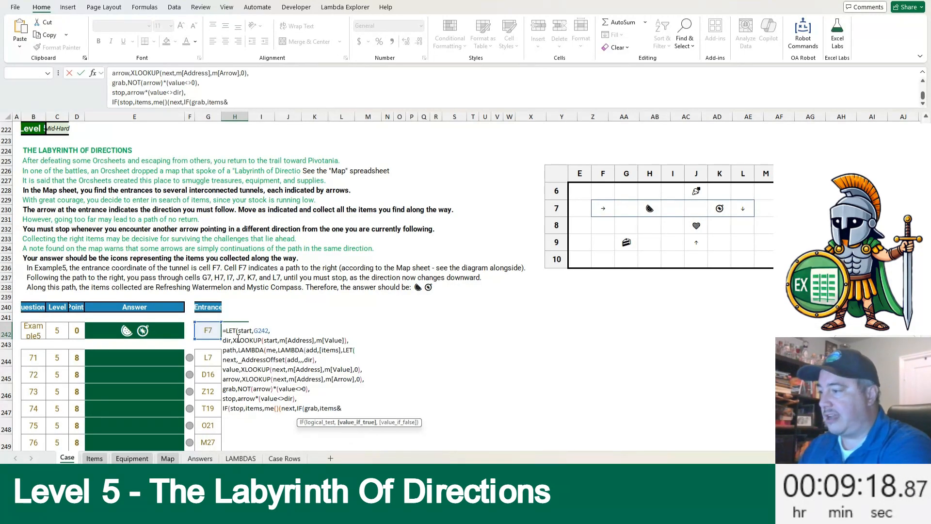
{"action": "type", "text": "value,items"}
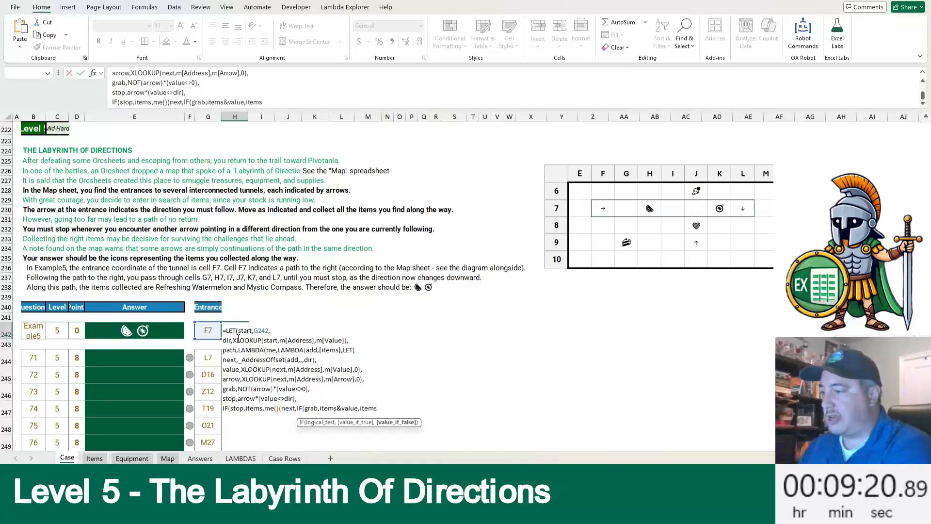
{"action": "type", "text": ")))))),"}
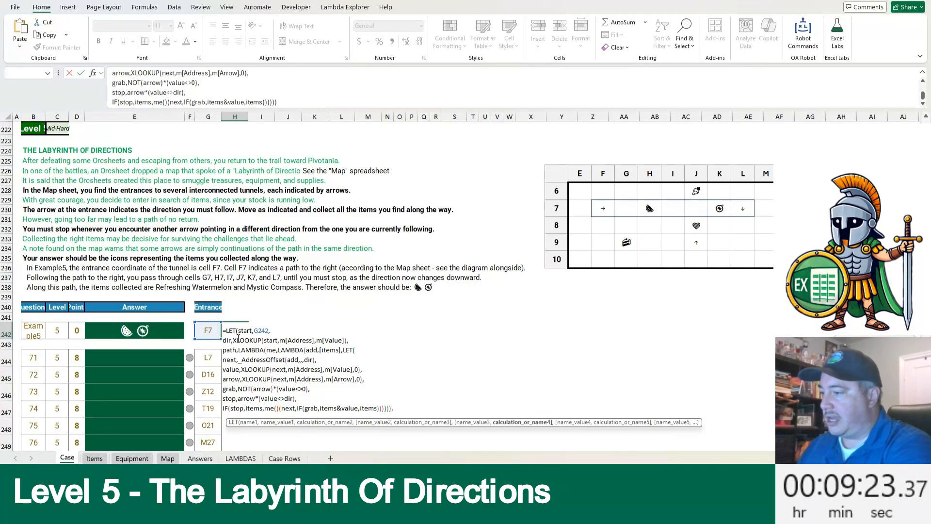
Step: Return Recurse(path)(start) as the outer LET's final result and commit the formula in H242
{"action": "key", "text": "alt+Return"}
{"action": "type", "text": "Recurse("}
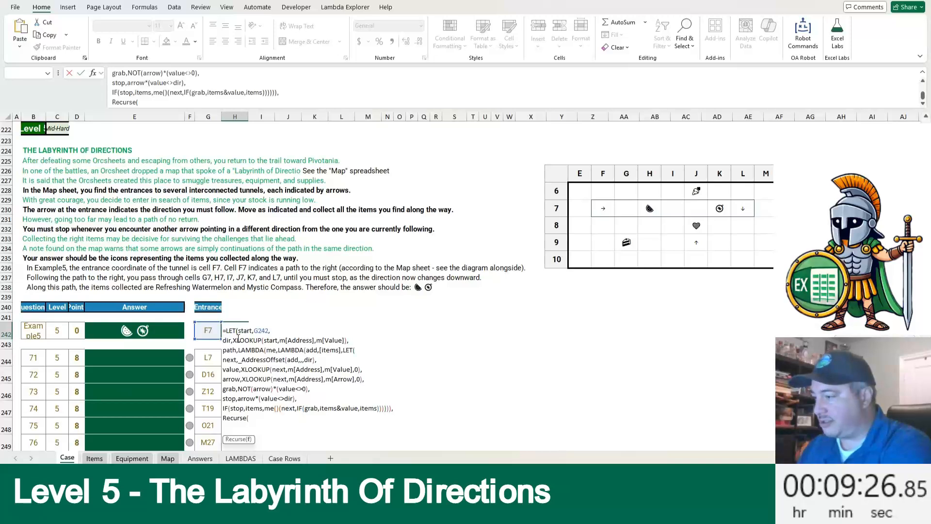
{"action": "type", "text": "path)"}
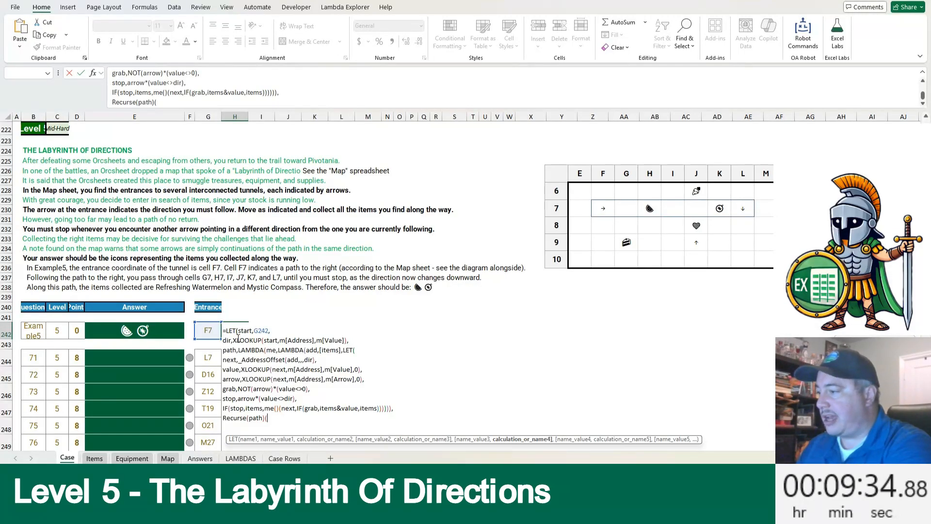
{"action": "type", "text": "(start))"}
{"action": "key", "text": "Return"}
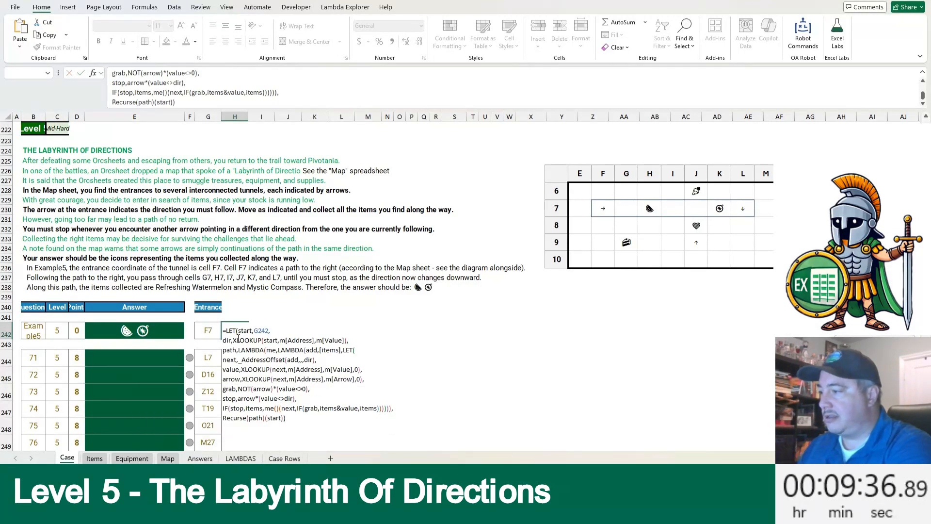
Step: Copy the labyrinth formula from H242 into H244:H263 for all Level 5 questions
{"action": "key", "text": "Up"}
{"action": "key", "text": "ctrl+c"}
{"action": "key", "text": "Down"}
{"action": "key", "text": "Down"}
{"action": "key", "text": "ctrl+v"}
{"action": "key", "text": "Left"}
{"action": "key", "text": "ctrl+Down"}
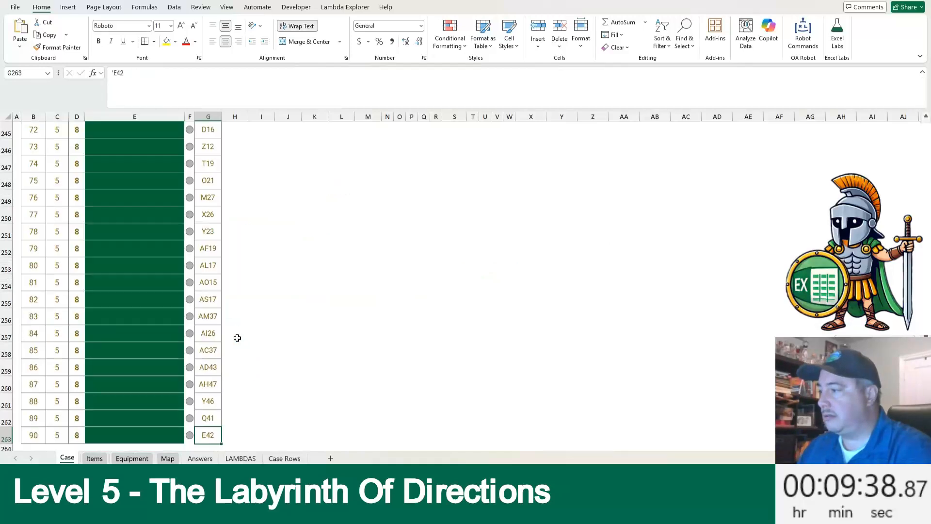
{"action": "key", "text": "Right"}
{"action": "key", "text": "ctrl+shift+Up"}
{"action": "key", "text": "ctrl+v"}
Step: Fill the Level 5 answers by entering =H244:H263 in E244
{"action": "key", "text": "ctrl+Up"}
{"action": "key", "text": "Left"}
{"action": "key", "text": "Left"}
{"action": "key", "text": "Left"}
{"action": "key", "text": "Right"}
{"action": "key", "text": "Left"}
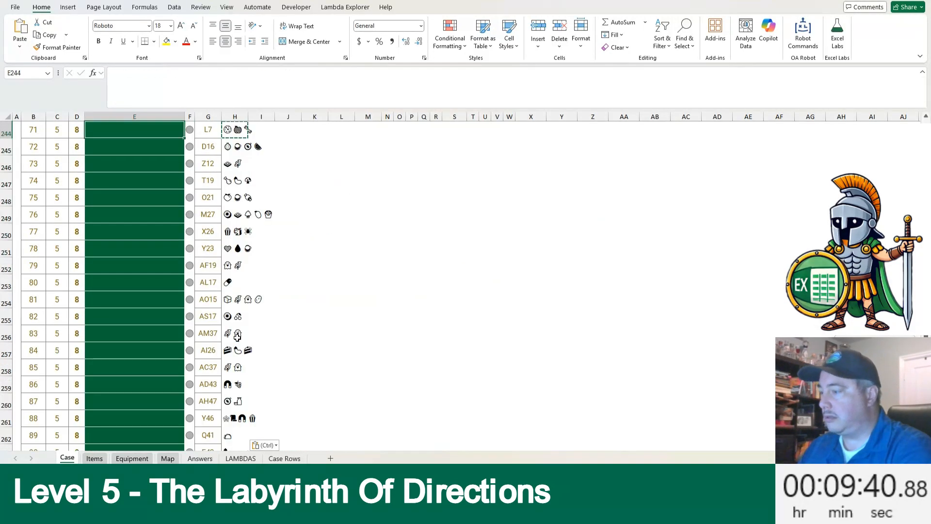
{"action": "type", "text": "="}
{"action": "key", "text": "Right"}
{"action": "left_click", "coordinate": [234, 130]}
{"action": "key", "text": "ctrl+shift+Down"}
{"action": "key", "text": "Return"}
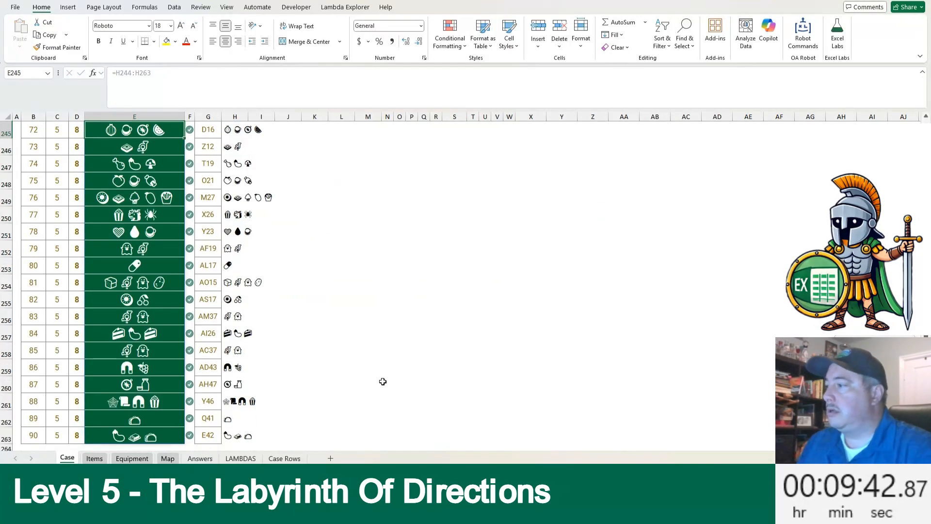
Step: Move the Level 6 map picture clear of the instruction text, over to around columns Z to AE
{"action": "scroll", "coordinate": [378, 374], "scroll_direction": "down", "scroll_amount": 7}
{"action": "left_click_drag", "start_coordinate": [464, 375], "coordinate": [664, 305]}
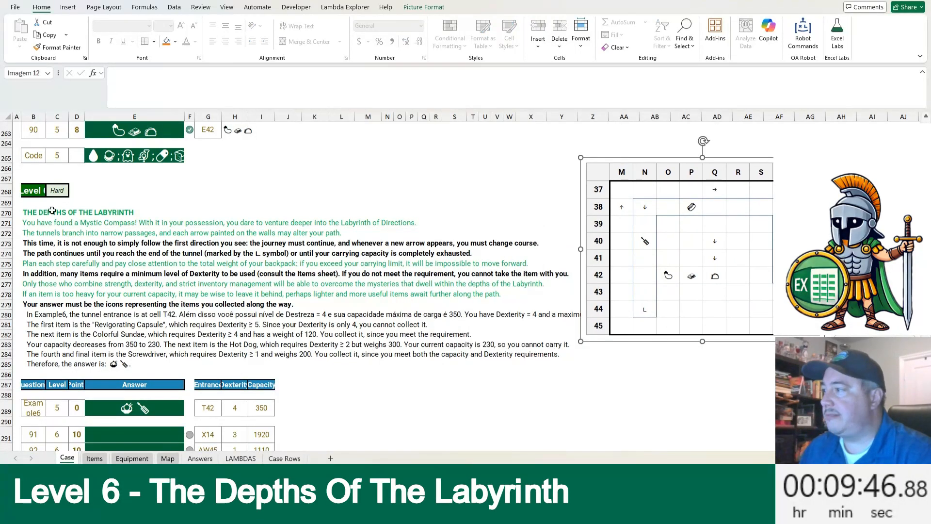
Step: Copy the labyrinth formula from H263 to J289 and point its start reference to the Example6 entrance in G289
{"action": "left_click", "coordinate": [234, 129]}
{"action": "key", "text": "ctrl+c"}
{"action": "scroll", "coordinate": [272, 242], "scroll_direction": "down", "scroll_amount": 2}
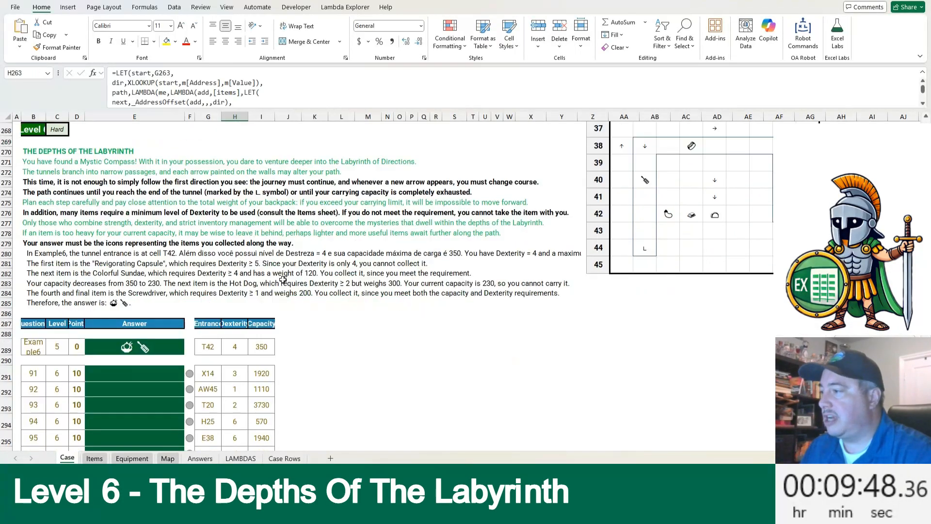
{"action": "left_click", "coordinate": [288, 345]}
{"action": "key", "text": "ctrl+v"}
{"action": "key", "text": "F2"}
{"action": "left_click_drag", "start_coordinate": [258, 339], "coordinate": [218, 342]}
{"action": "key", "text": "Return"}
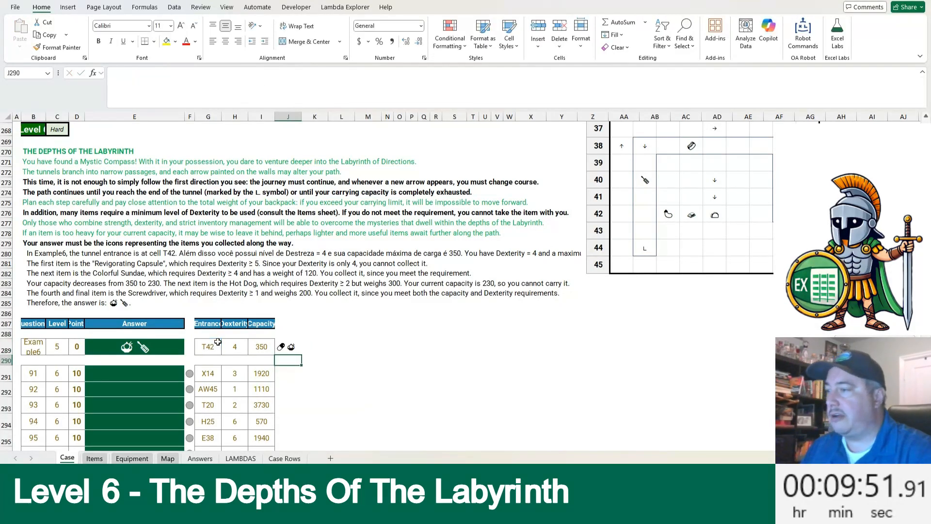
Step: Copy the end-of-tunnel symbol from the instruction text in B274 into cell M269
{"action": "scroll", "coordinate": [745, 257], "scroll_direction": "up", "scroll_amount": 1}
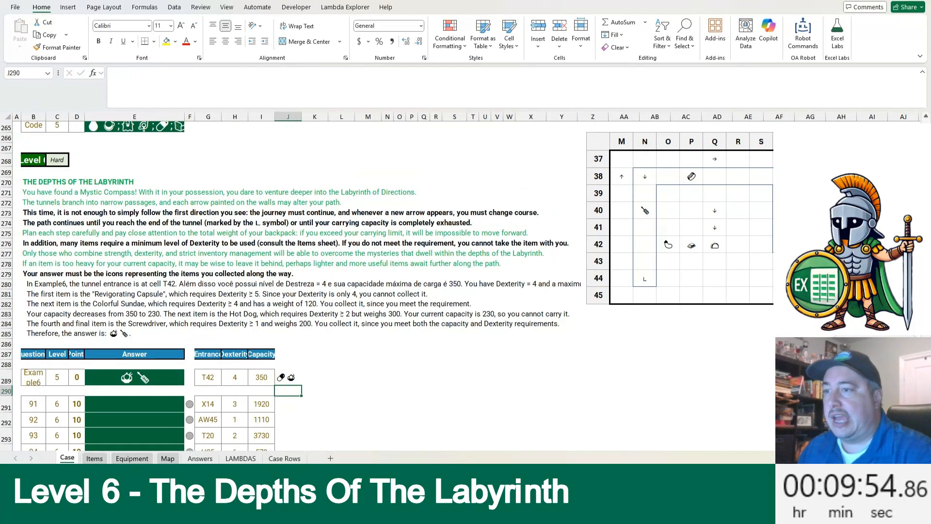
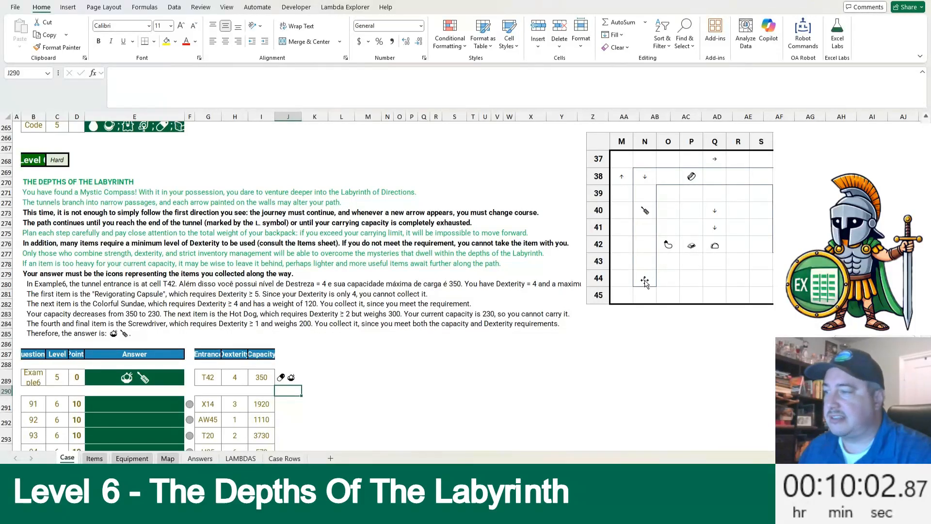
{"action": "left_click", "coordinate": [20, 223]}
{"action": "left_click", "coordinate": [29, 223]}
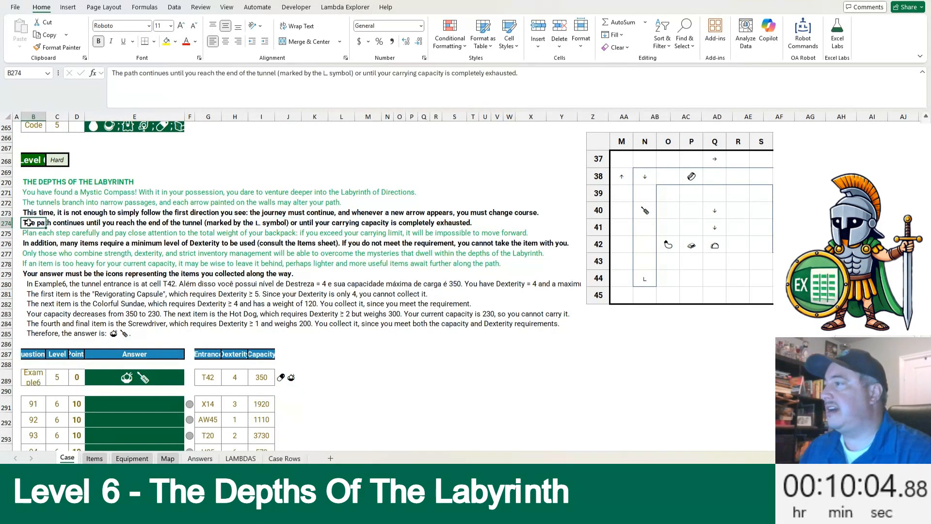
{"action": "left_click", "coordinate": [334, 70]}
{"action": "key", "text": "shift+Left"}
{"action": "key", "text": "ctrl+c"}
{"action": "key", "text": "Escape"}
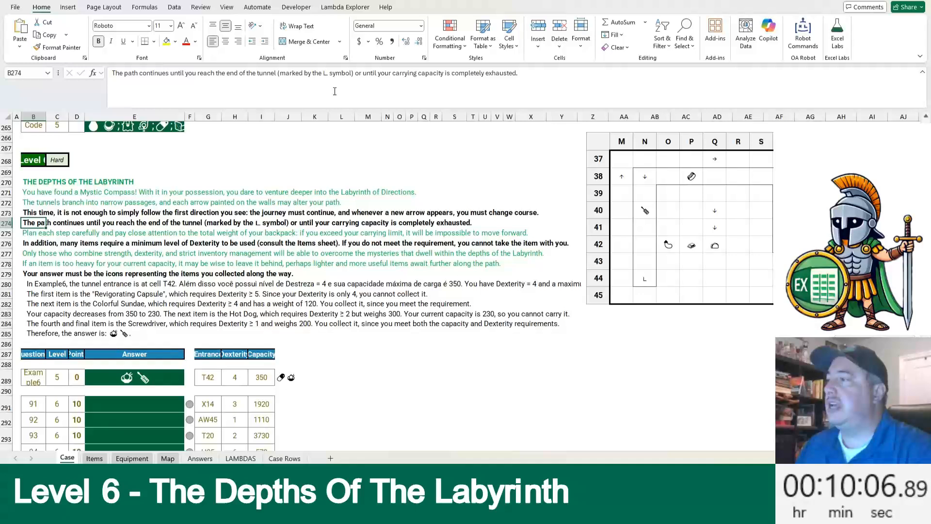
{"action": "left_click", "coordinate": [367, 172]}
{"action": "key", "text": "ctrl+v"}
Step: Name the cell holding the end-of-tunnel symbol end
{"action": "left_click", "coordinate": [24, 73]}
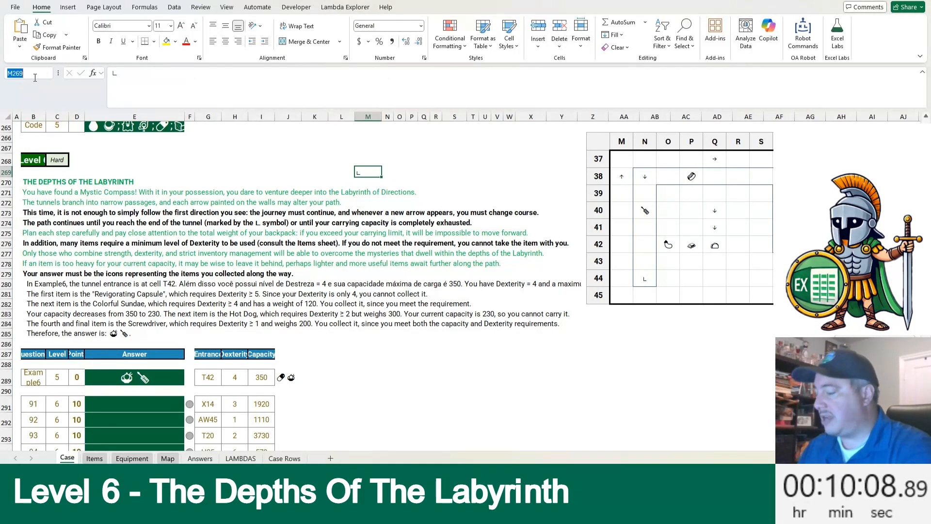
{"action": "type", "text": "end"}
{"action": "key", "text": "Return"}
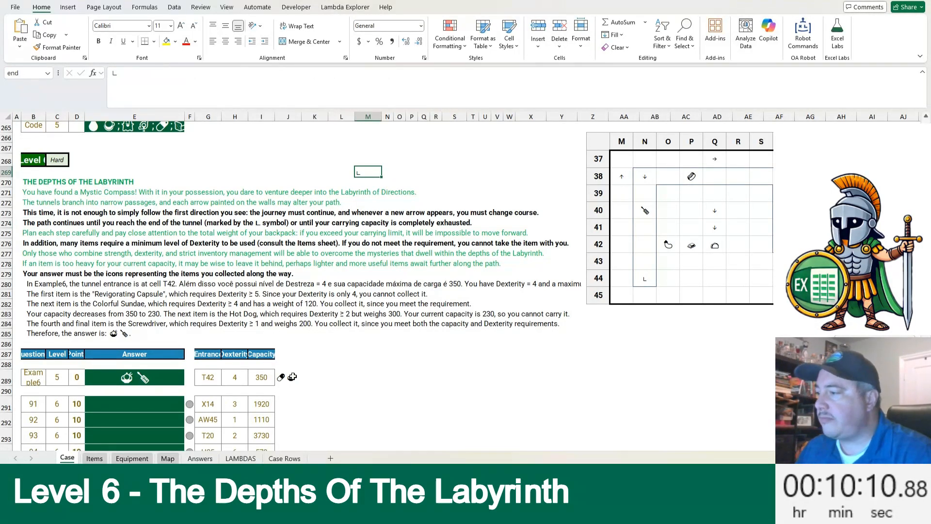
Step: Select the Example6 formula in J289 and enlarge the formula bar to show every line of it
{"action": "left_click", "coordinate": [290, 377]}
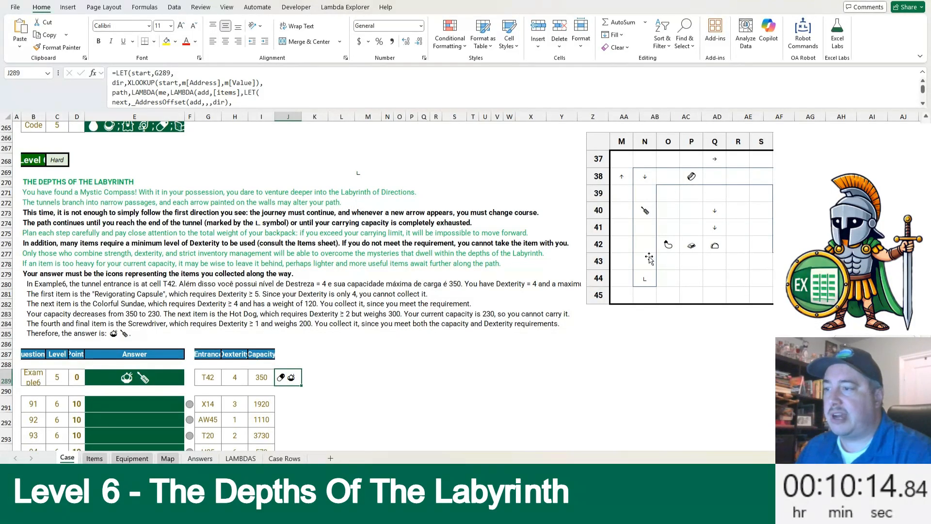
{"action": "left_click", "coordinate": [234, 377]}
{"action": "left_click", "coordinate": [264, 378]}
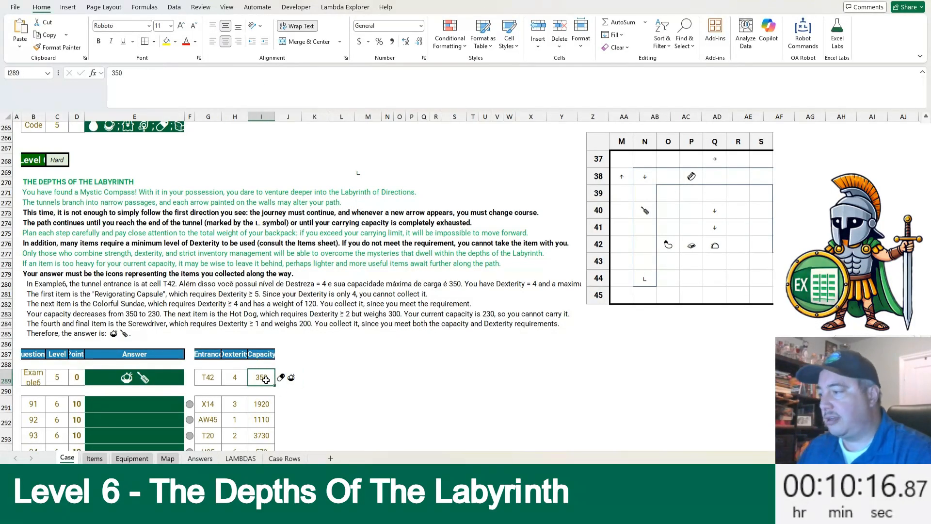
{"action": "left_click", "coordinate": [287, 380]}
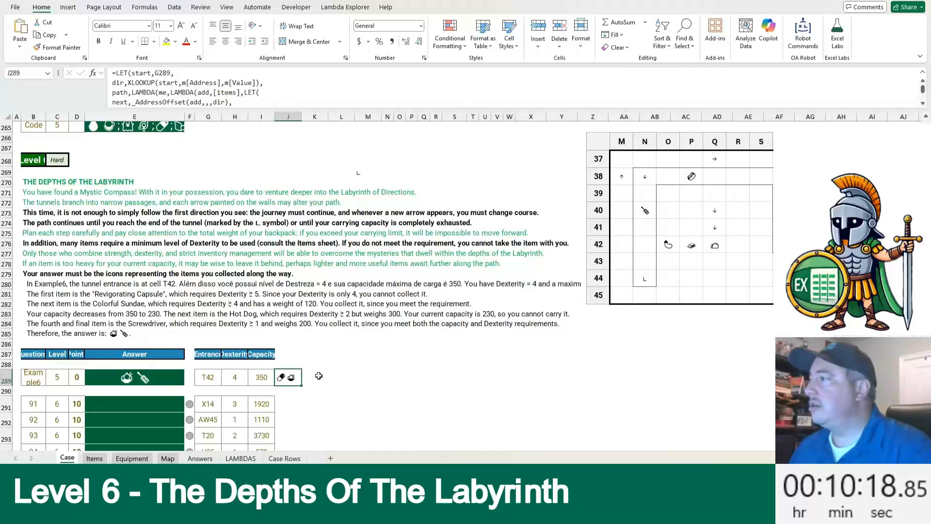
{"action": "left_click_drag", "start_coordinate": [296, 110], "coordinate": [298, 187]}
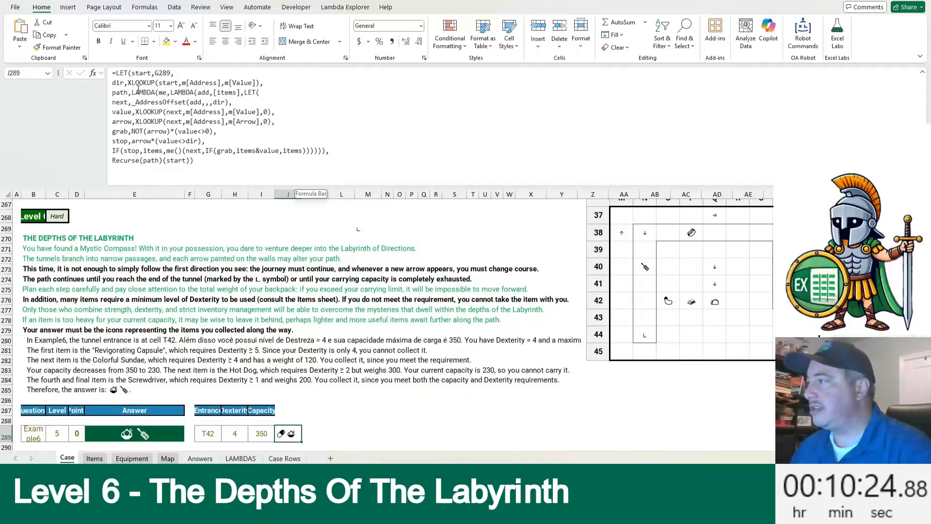
Step: Replace the stop condition in the J289 labyrinth formula with value=end
{"action": "left_click", "coordinate": [132, 141]}
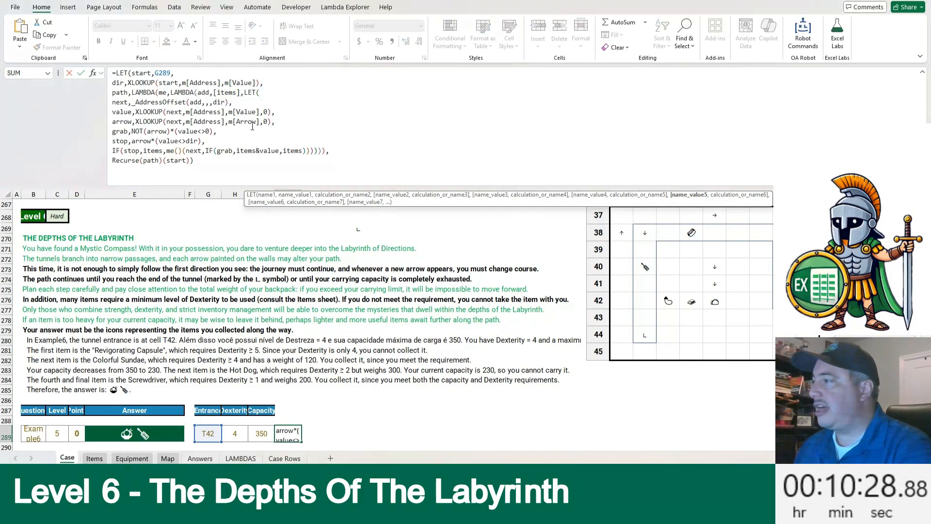
{"action": "key", "text": "ctrl+shift+Right"}
{"action": "key", "text": "ctrl+shift+Right"}
{"action": "key", "text": "ctrl+shift+Right"}
{"action": "key", "text": "ctrl+shift+Right"}
{"action": "key", "text": "ctrl+shift+Right"}
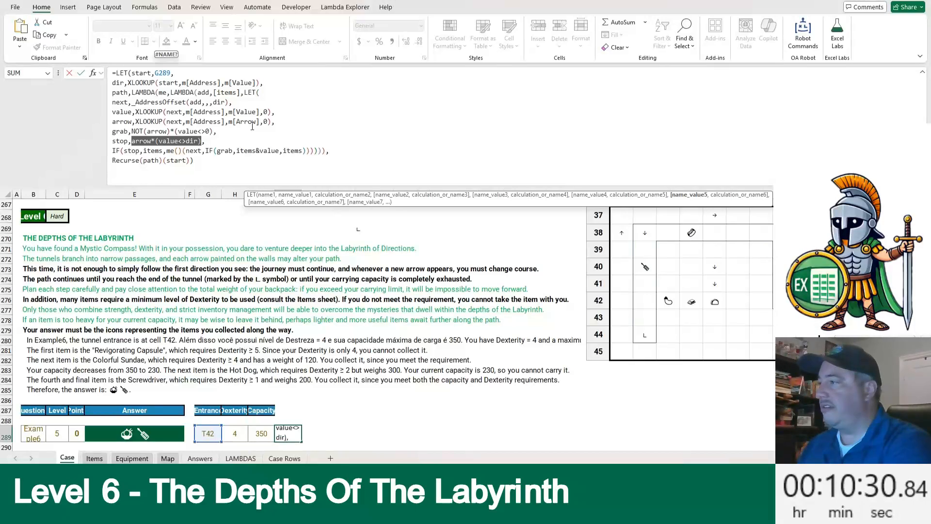
{"action": "type", "text": "value"}
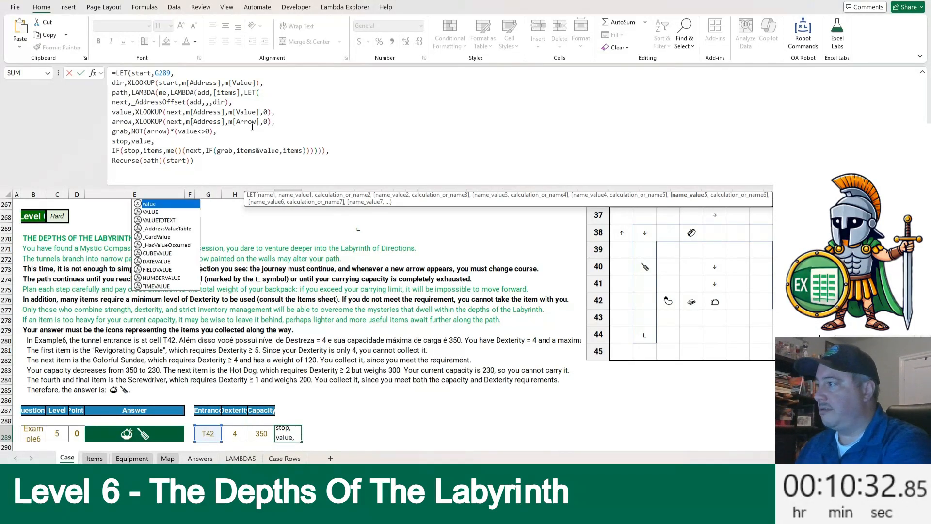
{"action": "type", "text": "=end"}
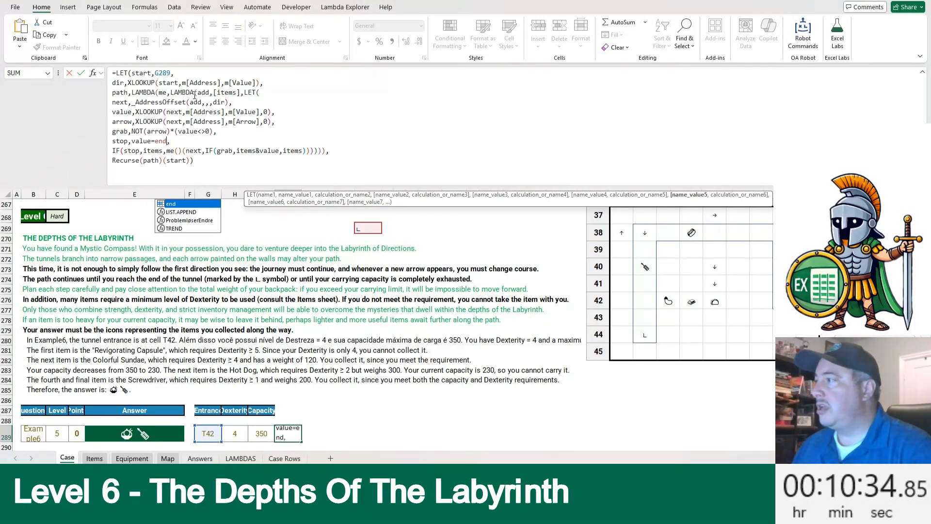
Step: Add a dir parameter after add in the path LAMBDA and pass newDir after next in its recursive call
{"action": "left_click", "coordinate": [214, 93]}
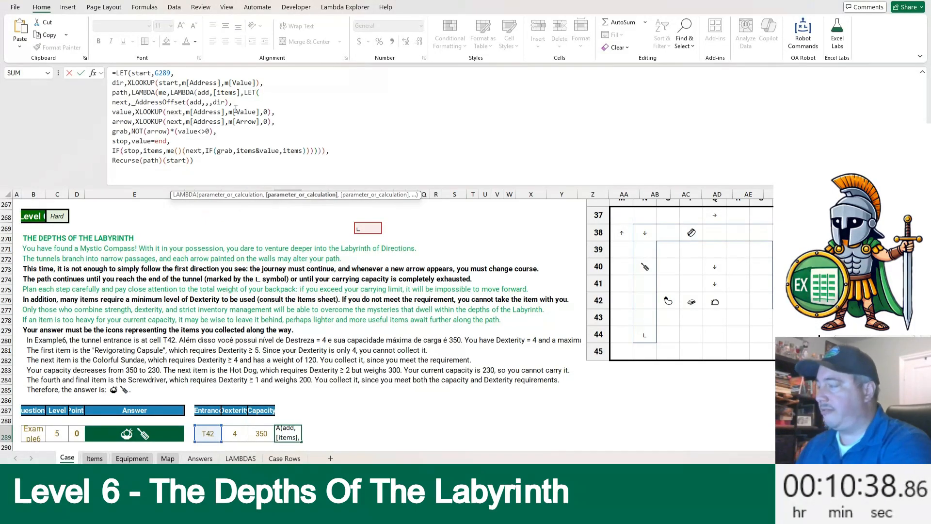
{"action": "type", "text": "dir,"}
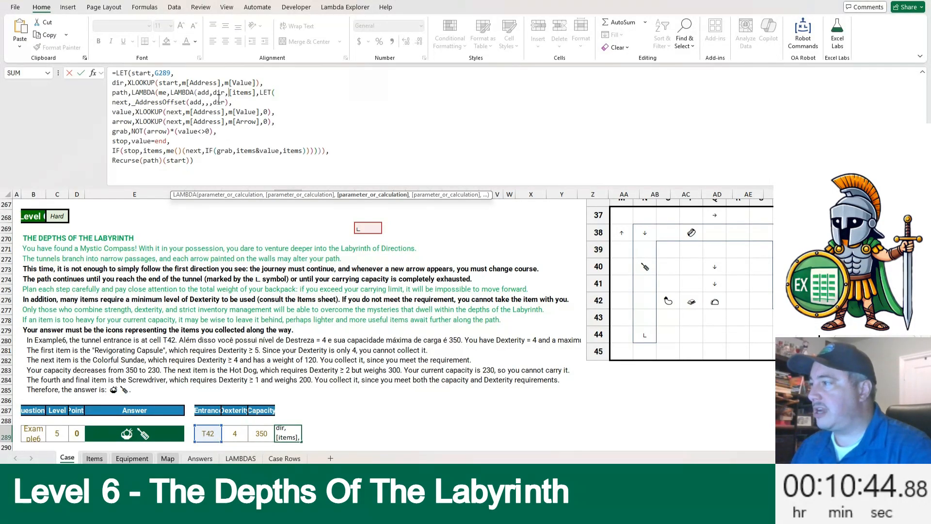
{"action": "left_click", "coordinate": [206, 151]}
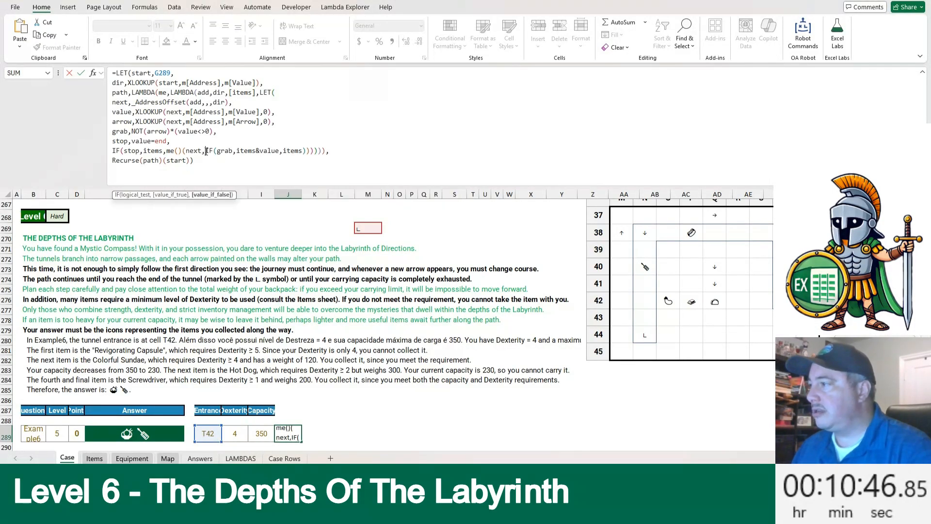
{"action": "type", "text": "newDir,"}
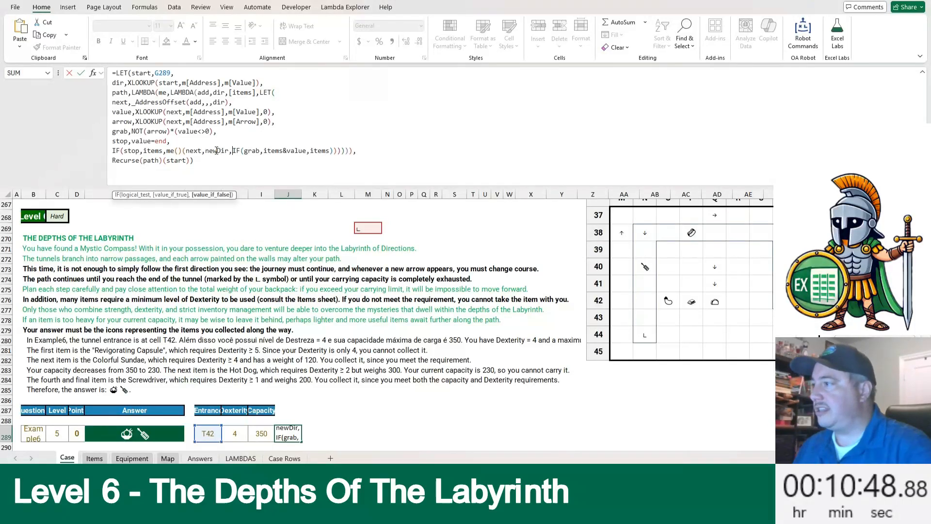
Step: Pass oDir as the second argument of the closing Recurse(path) call and rename the outer dir variable to oDir
{"action": "left_click", "coordinate": [185, 161]}
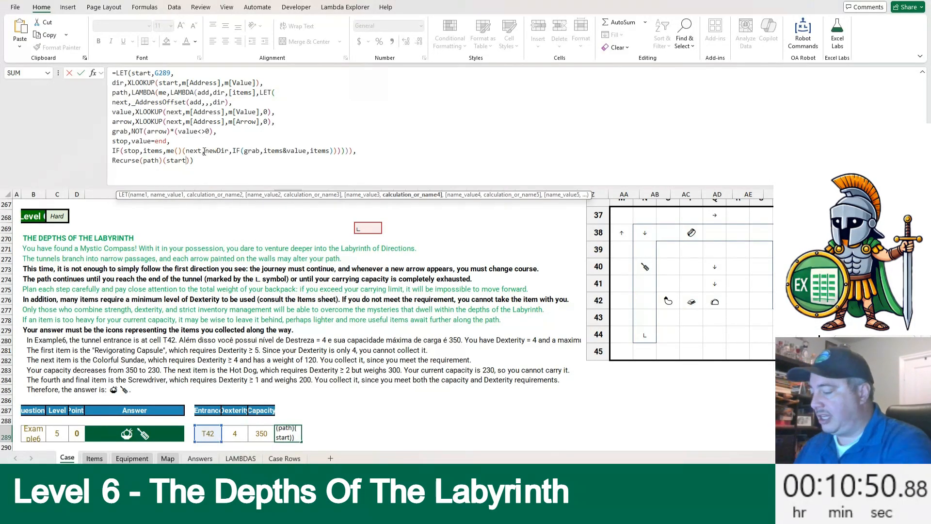
{"action": "type", "text": ",oDir"}
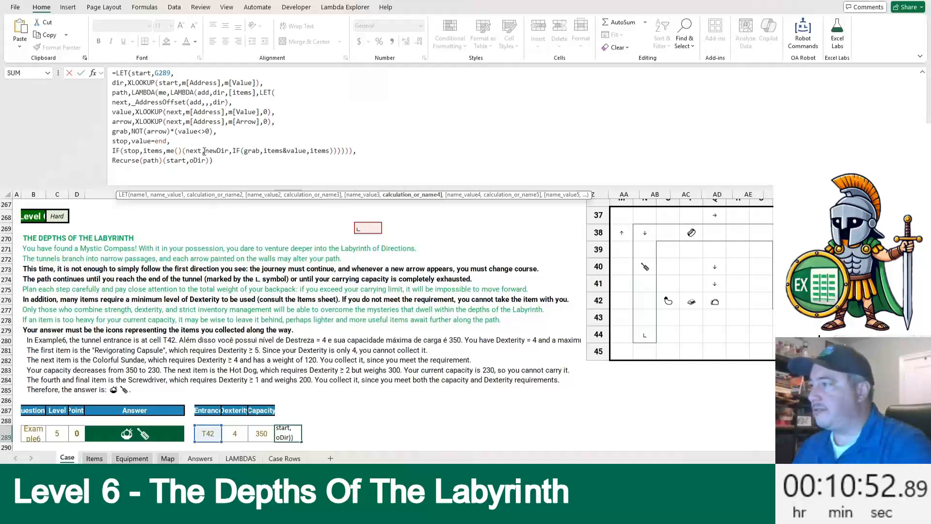
{"action": "left_click", "coordinate": [111, 83]}
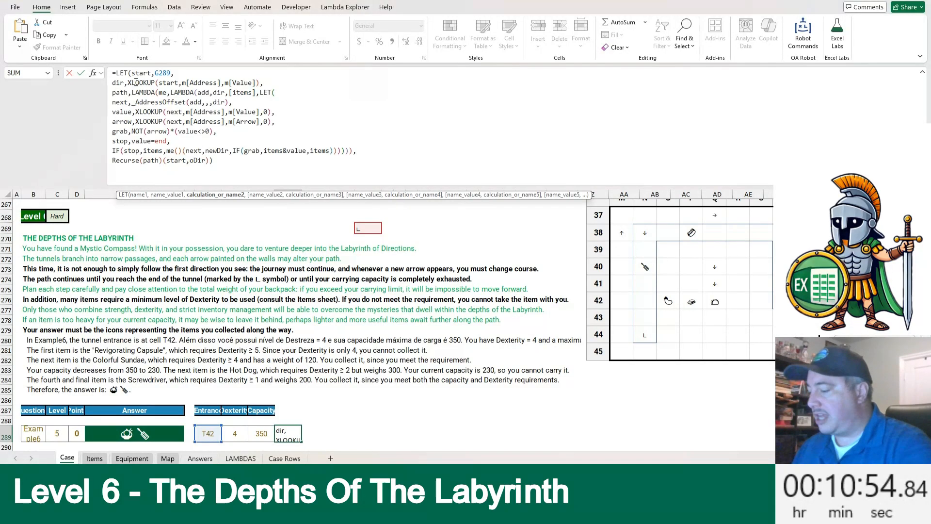
{"action": "type", "text": "o"}
{"action": "key", "text": "Delete"}
{"action": "type", "text": "D"}
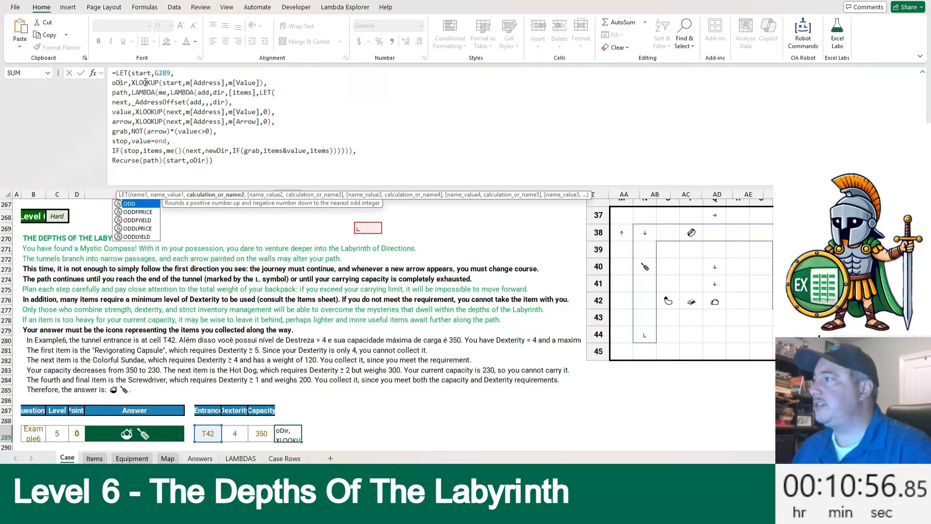
Step: Define newDir as IF(arrow,value,dir) on a new line below the arrow variable and enter the formula
{"action": "left_click", "coordinate": [153, 120]}
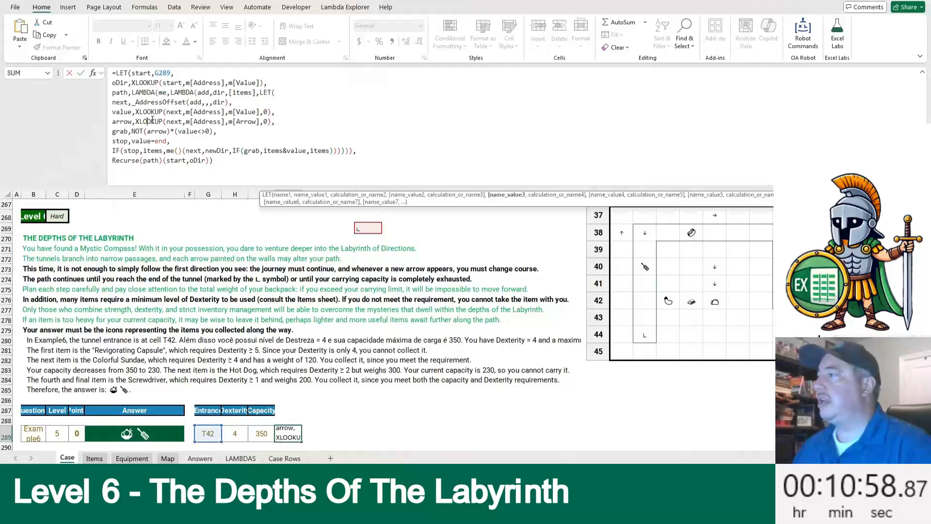
{"action": "key", "text": "End"}
{"action": "key", "text": "alt+Return"}
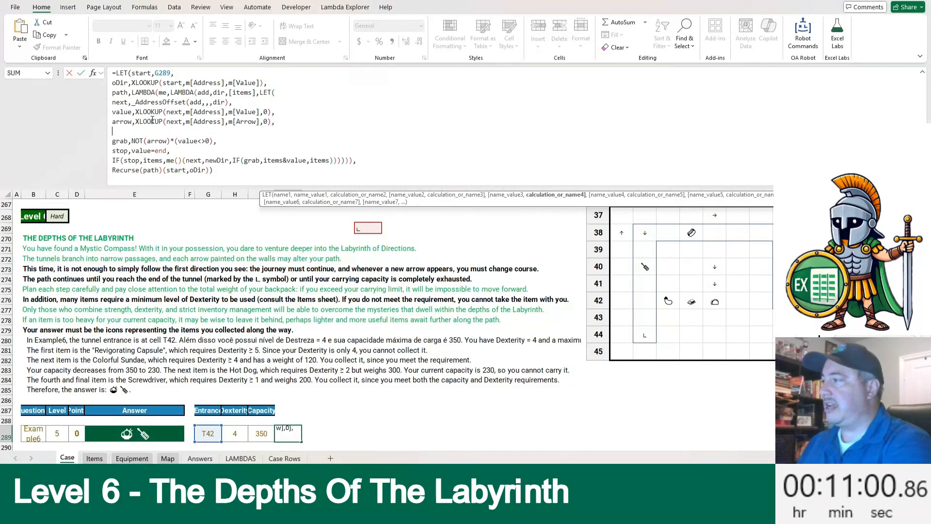
{"action": "type", "text": "newDir "}
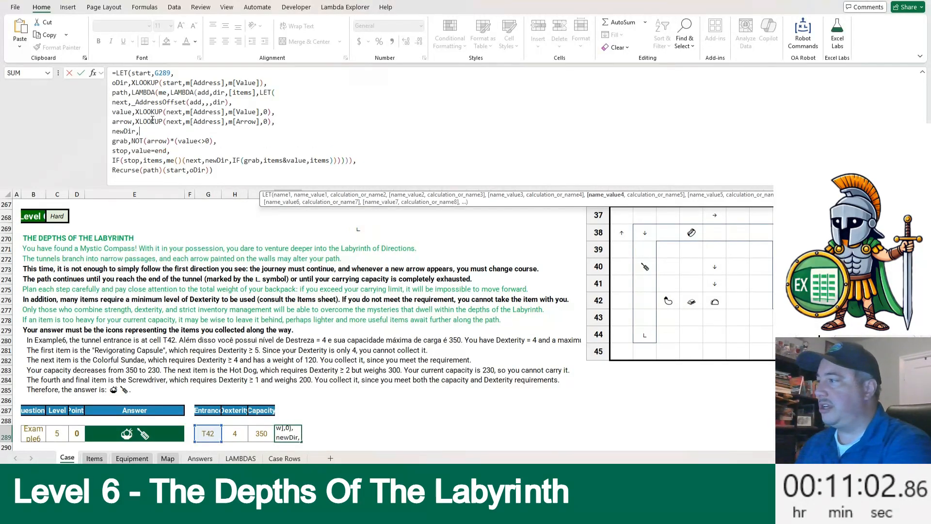
{"action": "type", "text": "IF(arrow"}
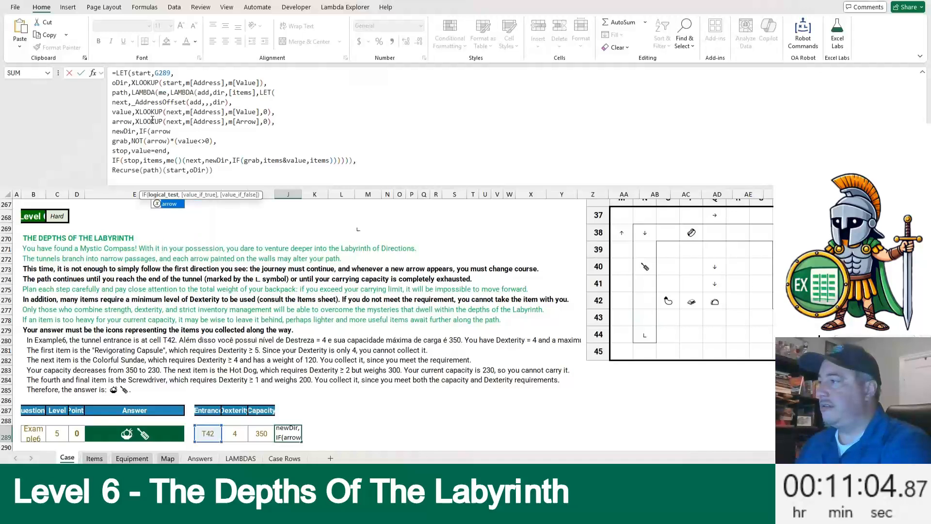
{"action": "type", "text": ",value,"}
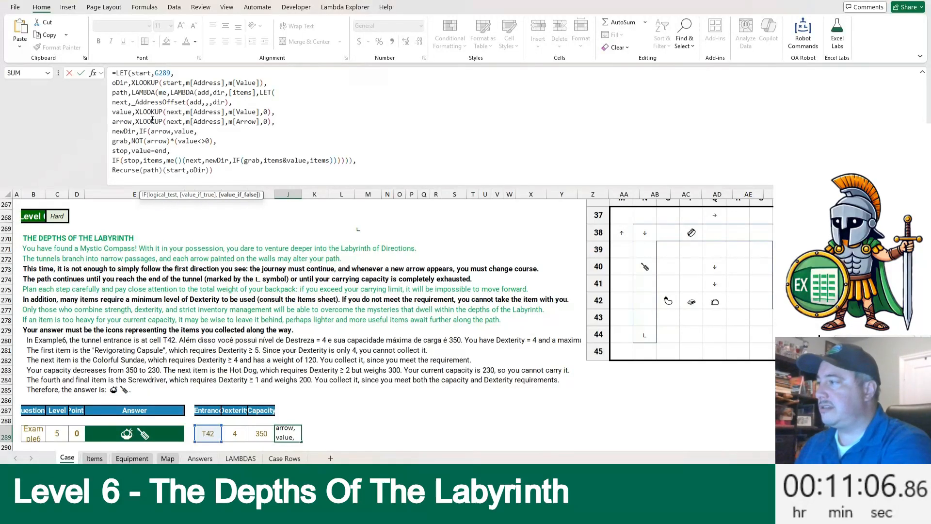
{"action": "type", "text": "dir),"}
{"action": "key", "text": "Return"}
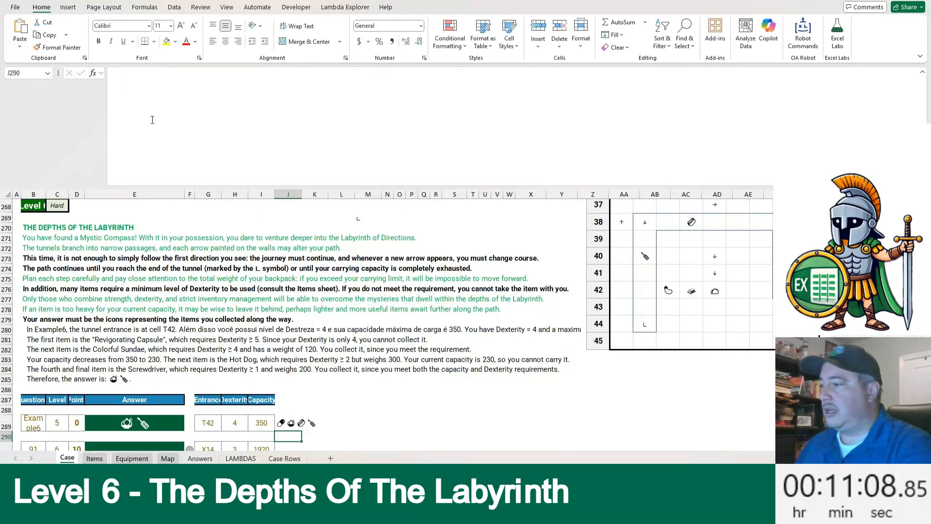
Step: In the J289 formula, add dex and cap parameters before [items] and pass newDex and newCap after newDir in the recursive call
{"action": "key", "text": "Up"}
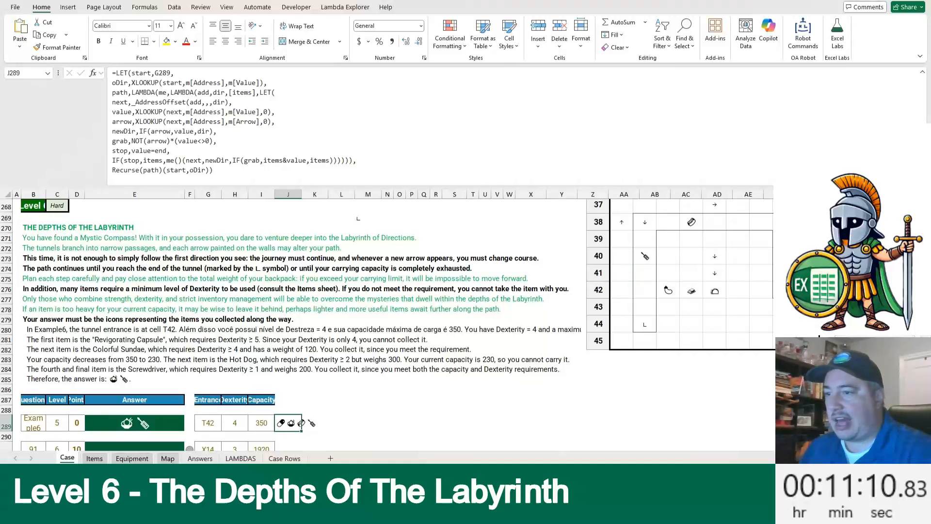
{"action": "mouse_move", "coordinate": [803, 243]}
{"action": "left_mouse_down"}
{"action": "mouse_move", "coordinate": [801, 196]}
{"action": "mouse_move", "coordinate": [804, 246]}
{"action": "left_mouse_up"}
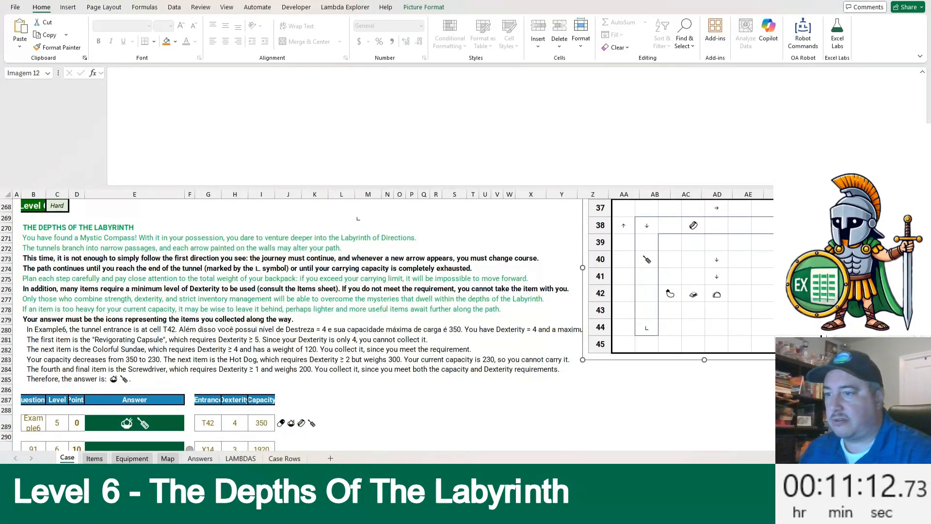
{"action": "left_click", "coordinate": [296, 422]}
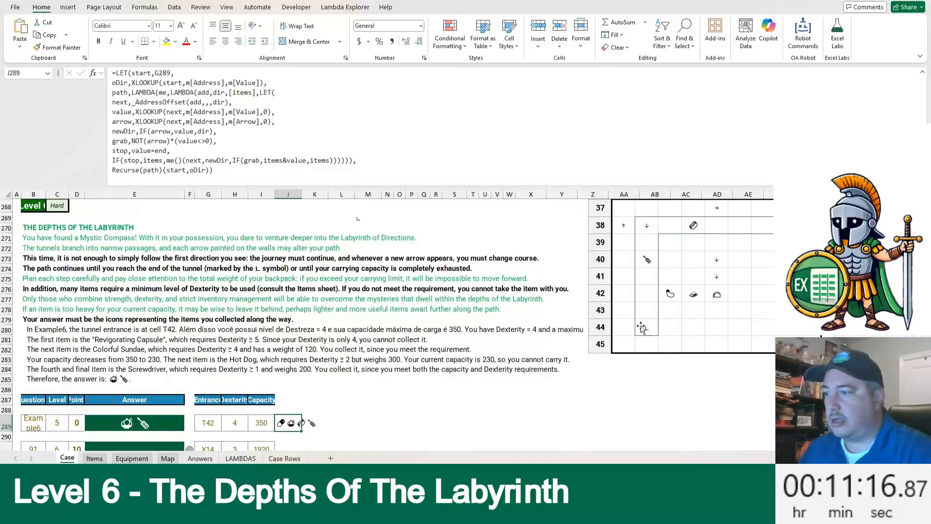
{"action": "scroll", "coordinate": [279, 352], "scroll_direction": "down", "scroll_amount": 2}
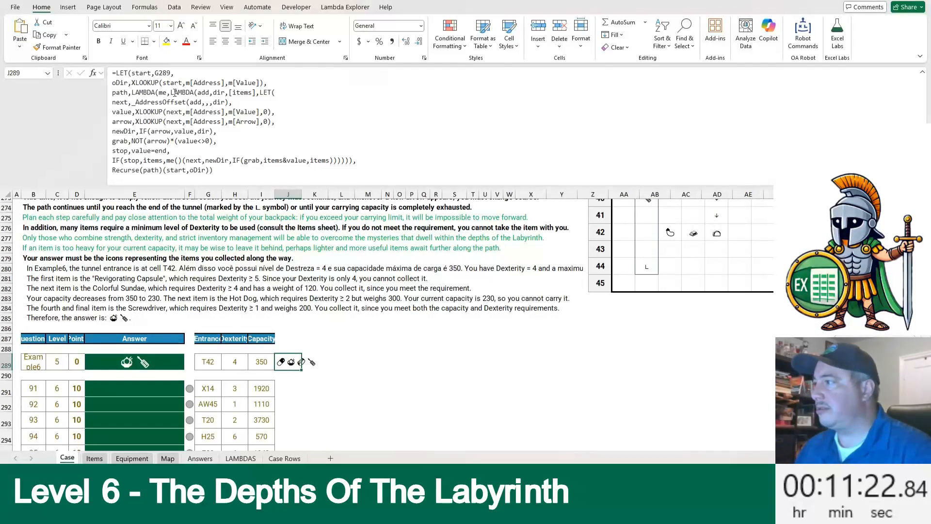
{"action": "left_click", "coordinate": [239, 92]}
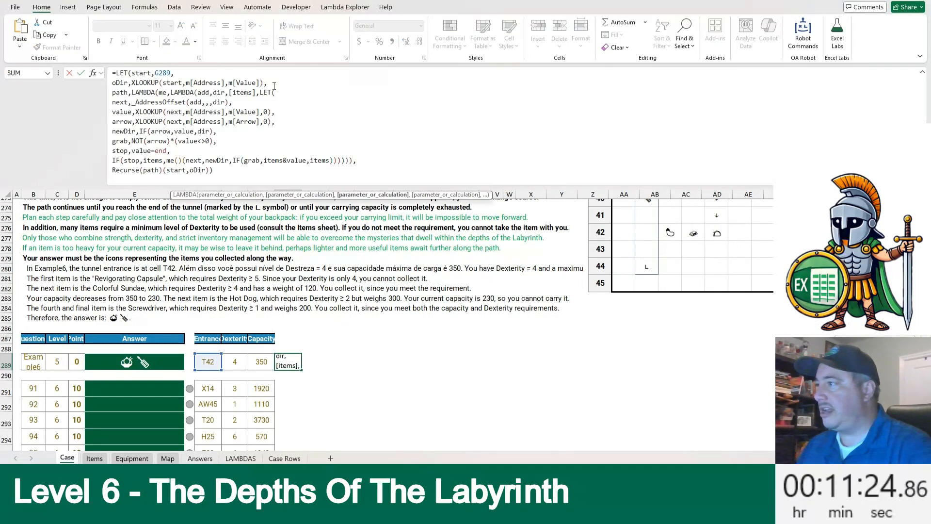
{"action": "type", "text": "dex,cap,"}
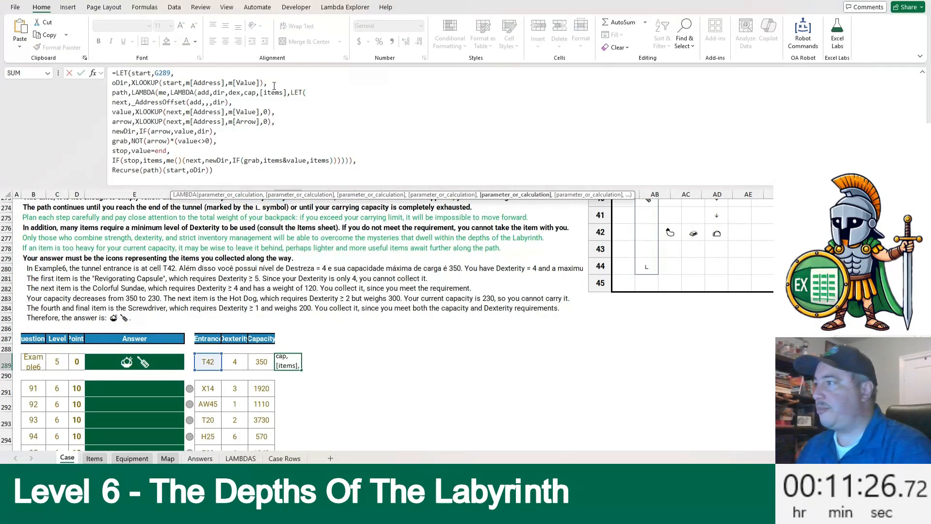
{"action": "left_click", "coordinate": [236, 160]}
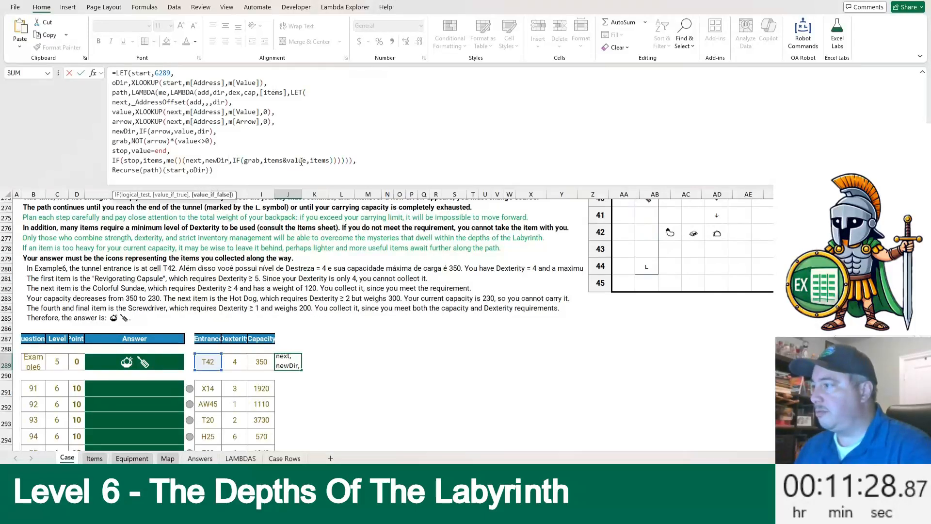
{"action": "type", "text": "newDex,newCap,"}
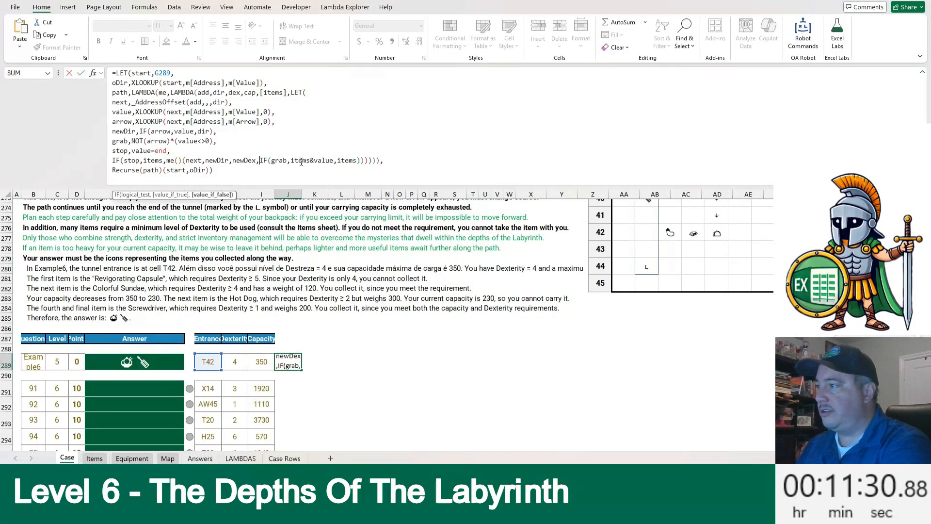
Step: Pass the Example6 dexterity H289 and capacity I289 after oDir in the closing Recurse(path) call
{"action": "left_click", "coordinate": [216, 170]}
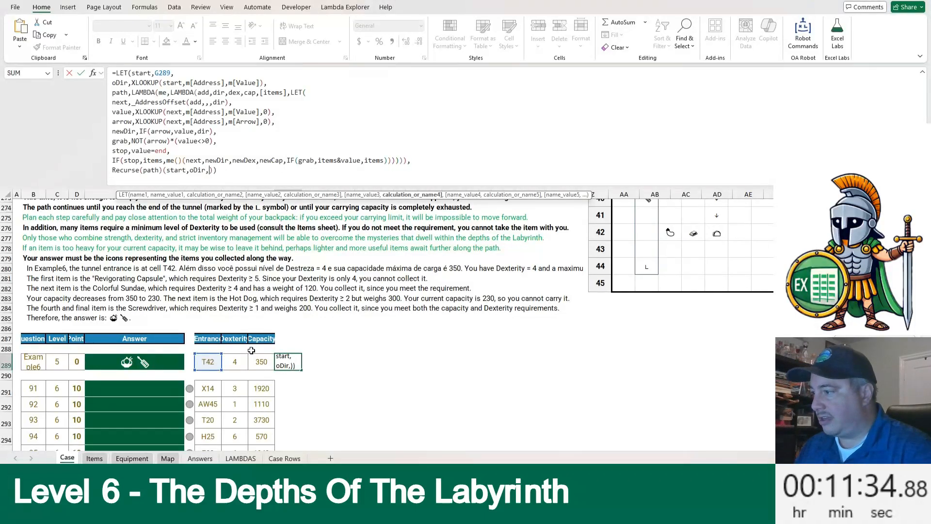
{"action": "type", "text": ","}
{"action": "left_click", "coordinate": [234, 361]}
{"action": "type", "text": ","}
{"action": "left_click", "coordinate": [261, 361]}
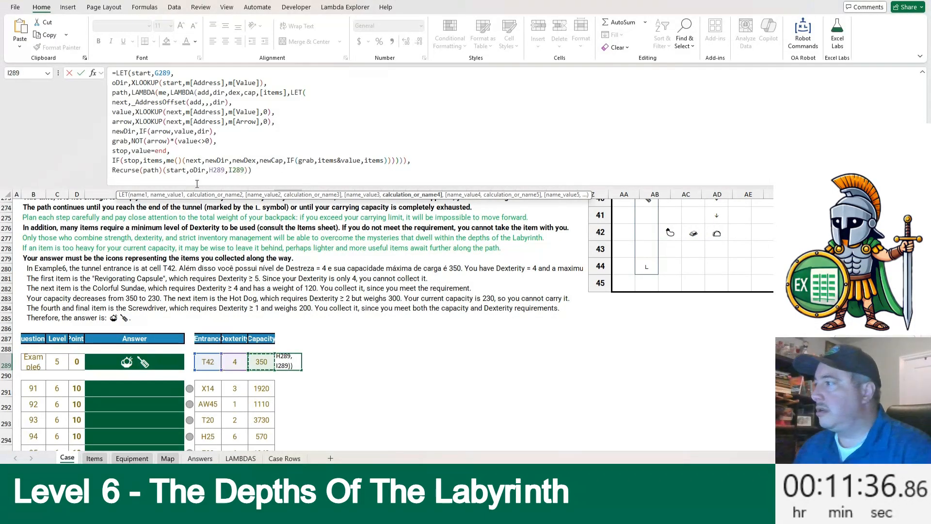
Step: Define newDex as IF(grab,dex+XLOOKUP(value,t[Icon],t[D],0),dex) on a new line below the grab variable in the J289 formula
{"action": "left_click", "coordinate": [222, 141]}
{"action": "key", "text": "alt+Return"}
{"action": "type", "text": "newD"}
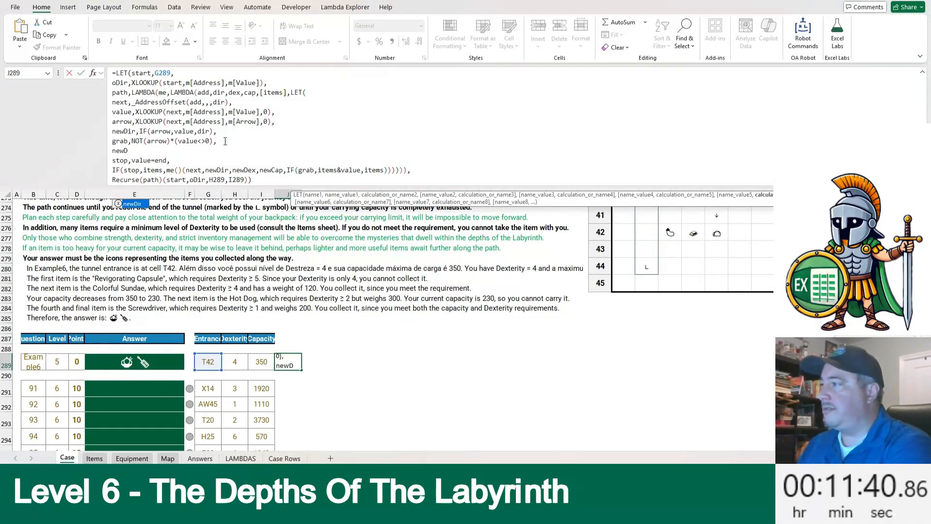
{"action": "type", "text": "ex,"}
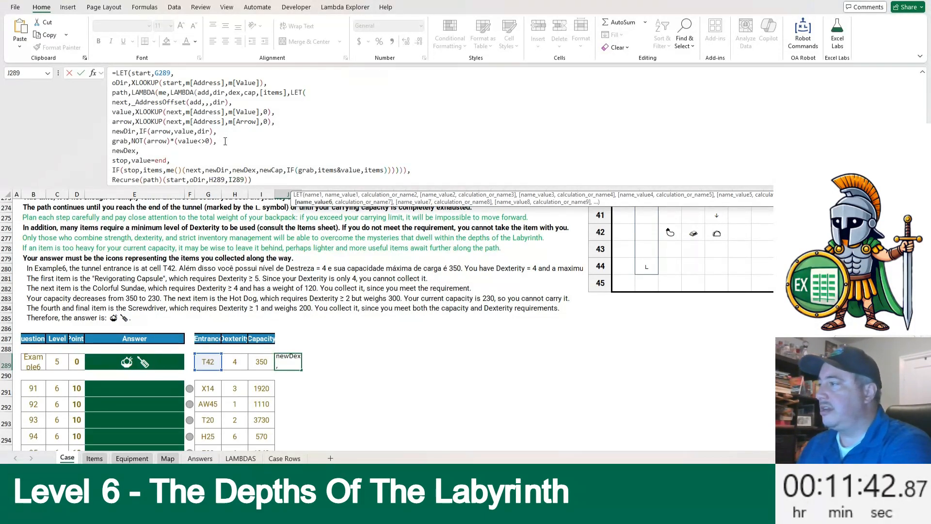
{"action": "type", "text": "IF(grab,d"}
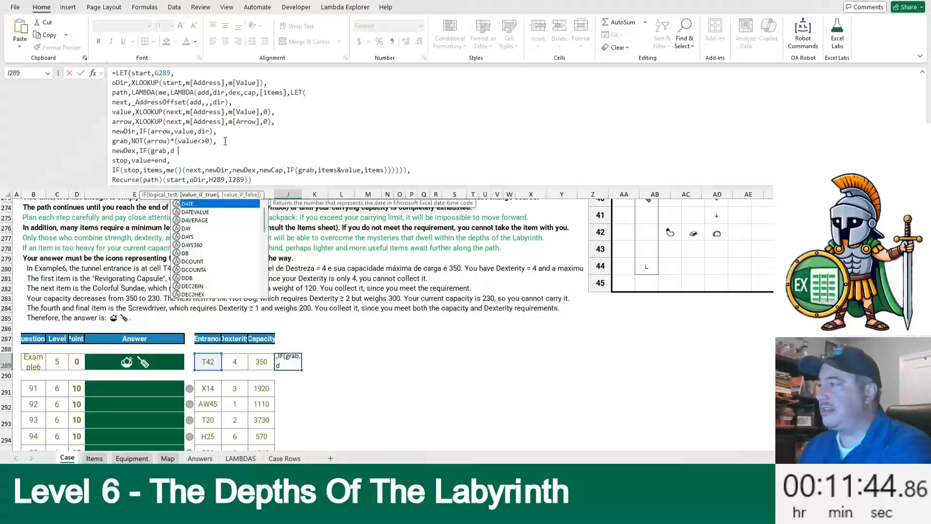
{"action": "type", "text": "ex+XLOOKUP("}
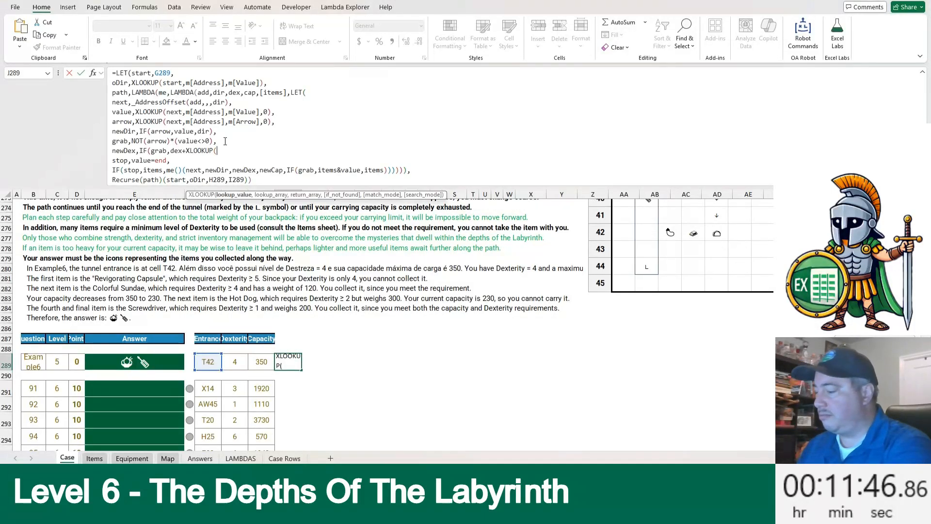
{"action": "type", "text": "value,l"}
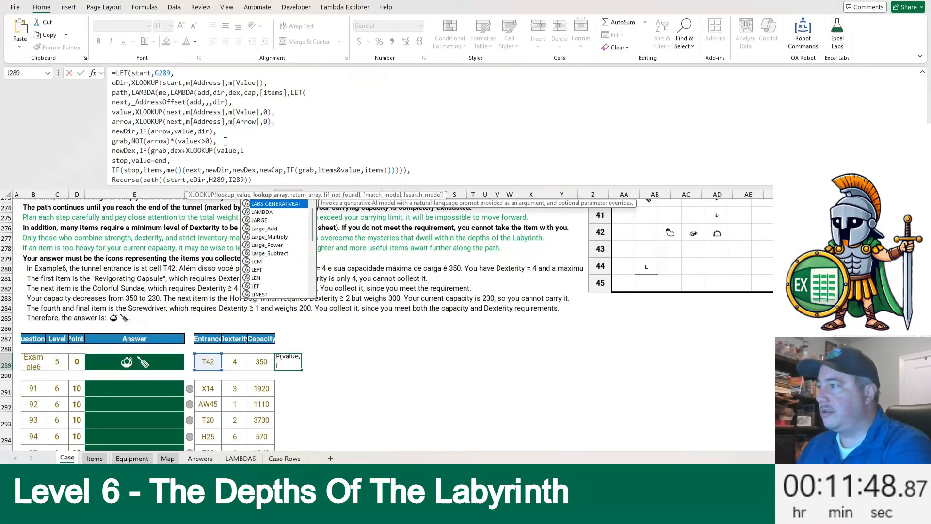
{"action": "key", "text": "BackSpace"}
{"action": "type", "text": "t["}
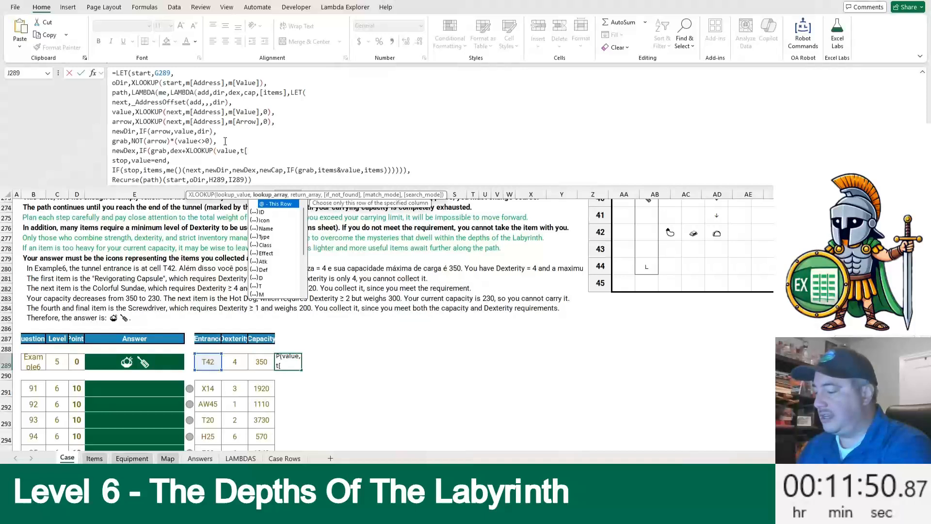
{"action": "type", "text": "Icon],"}
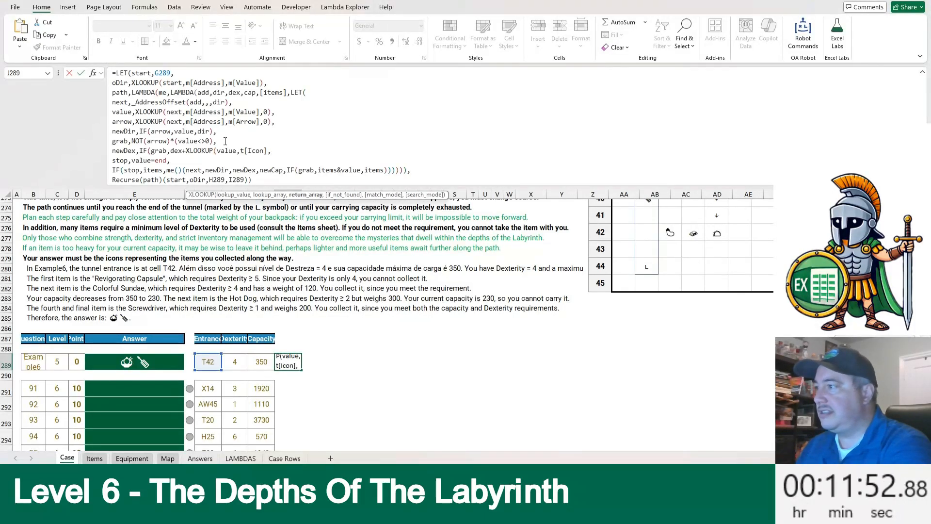
{"action": "type", "text": "t[D],,0"}
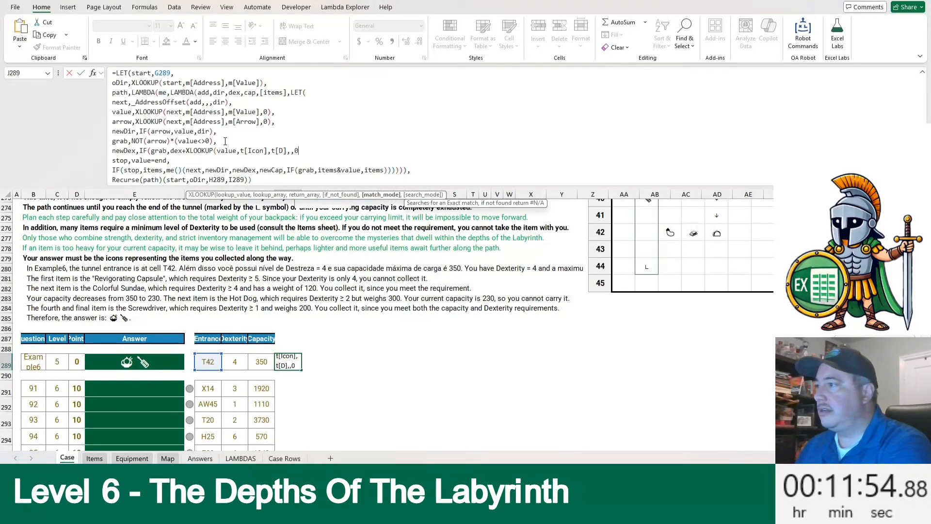
{"action": "key", "text": "BackSpace"}
{"action": "key", "text": "BackSpace"}
{"action": "type", "text": "0)"}
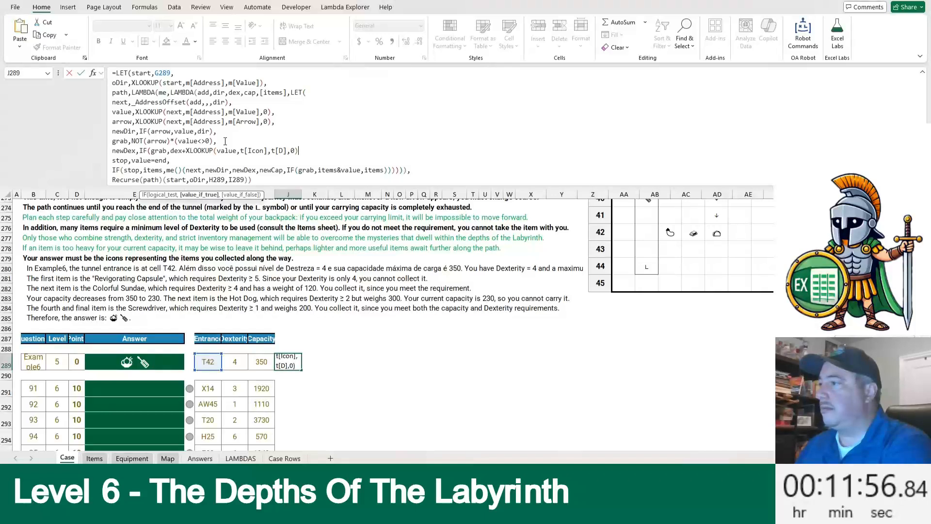
{"action": "type", "text": ","}
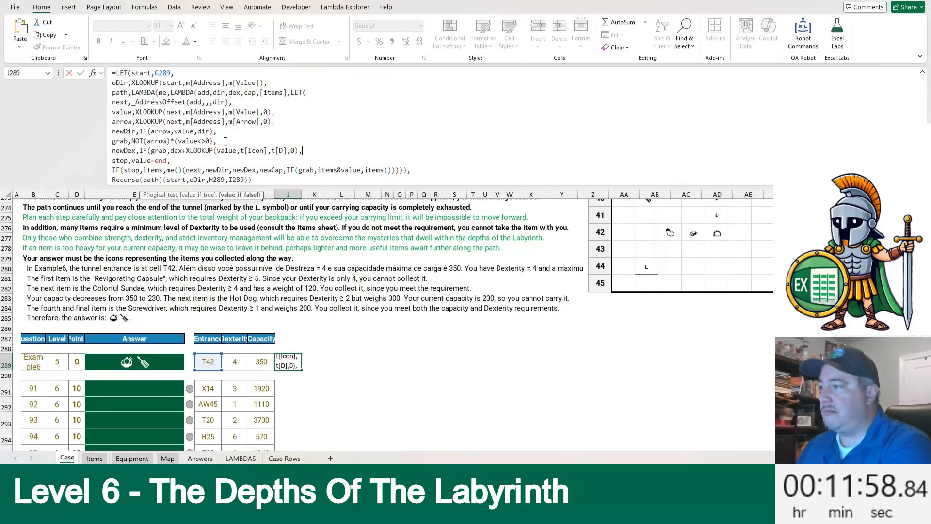
{"action": "type", "text": "dex),"}
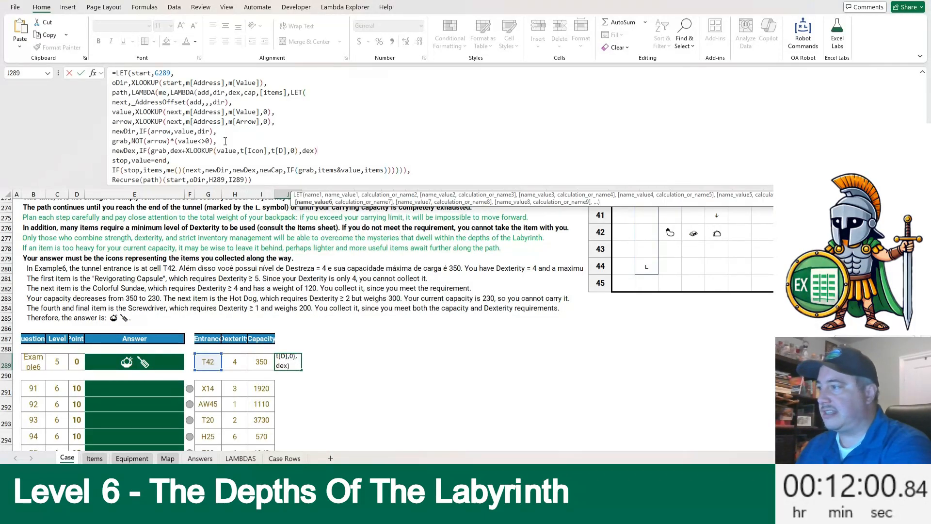
Step: Duplicate the newDex line directly below itself and rename the copied variable newCap
{"action": "left_click", "coordinate": [112, 150], "text": "shift"}
{"action": "key", "text": "ctrl+c"}
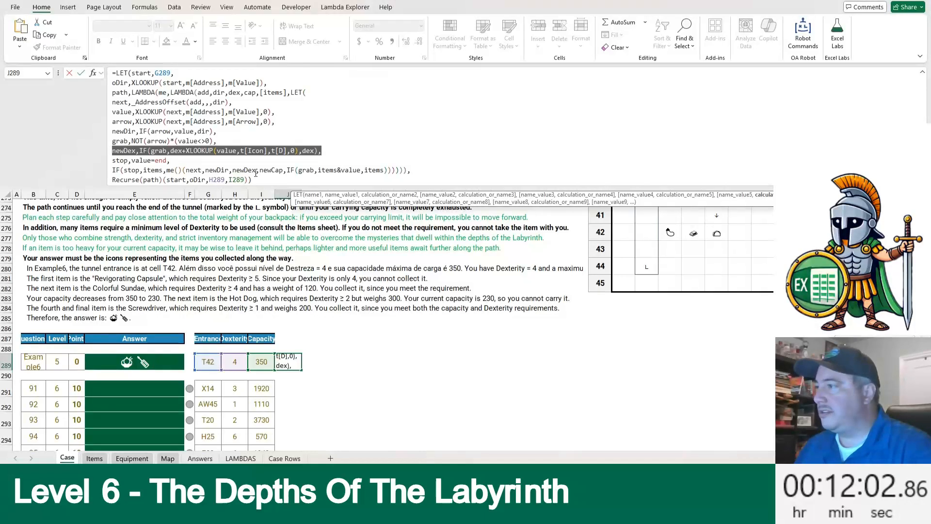
{"action": "left_click", "coordinate": [342, 155]}
{"action": "key", "text": "alt+Return"}
{"action": "key", "text": "ctrl+v"}
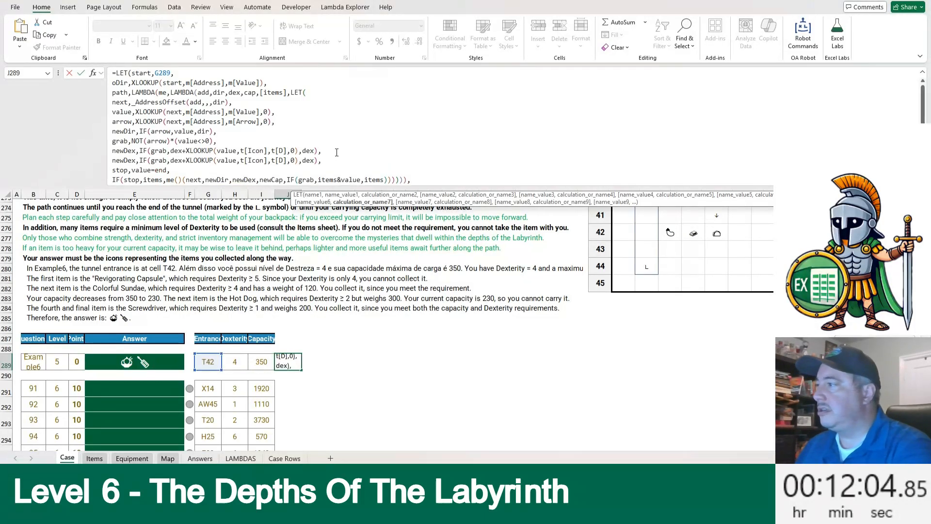
{"action": "key", "text": "Home"}
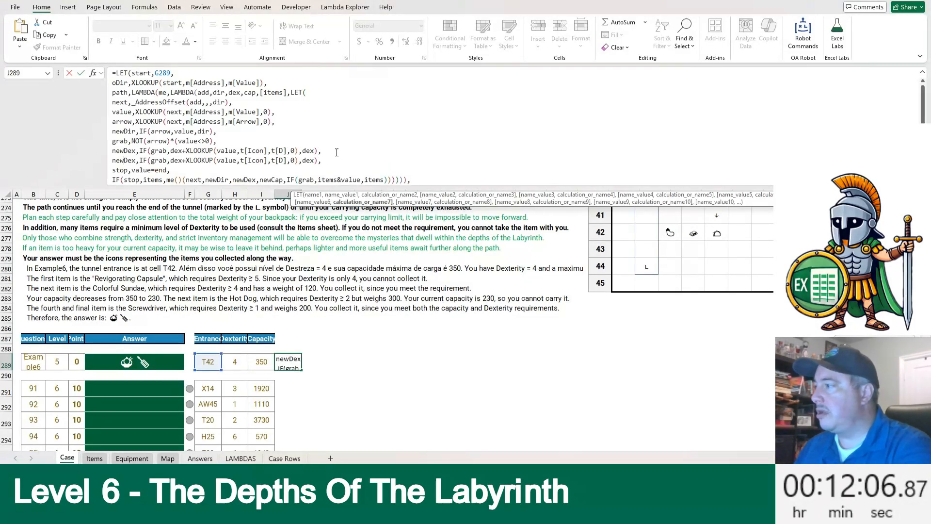
{"action": "key", "text": "shift+Right"}
{"action": "key", "text": "shift+Right"}
{"action": "key", "text": "shift+Right"}
{"action": "type", "text": "Cap"}
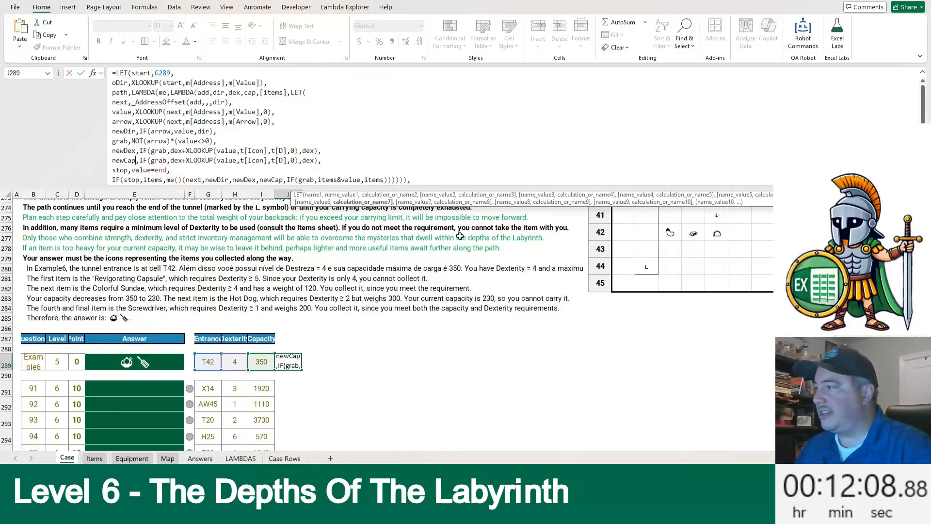
Step: In the newCap line, replace dex+ with cap- before the XLOOKUP and change the IF's fallback value to cap
{"action": "left_click", "coordinate": [186, 159]}
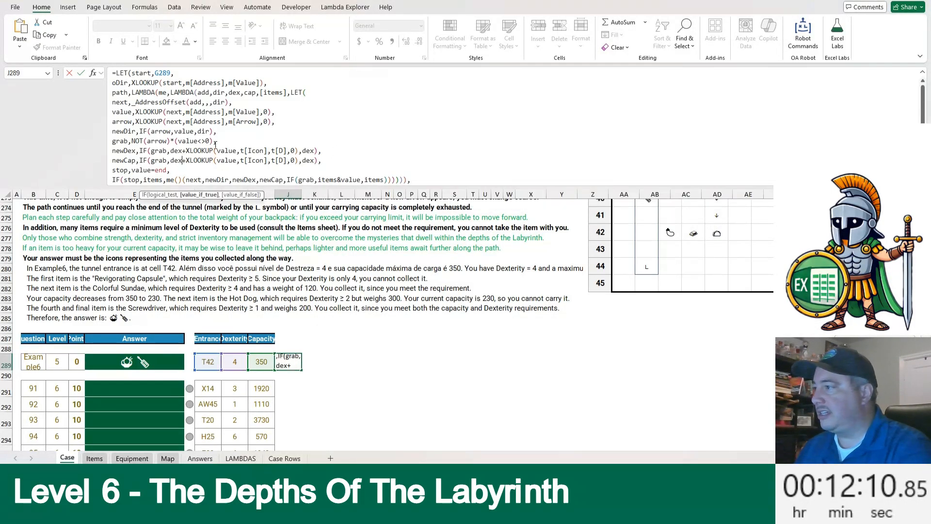
{"action": "key", "text": "Right"}
{"action": "key", "text": "ctrl+shift+Left"}
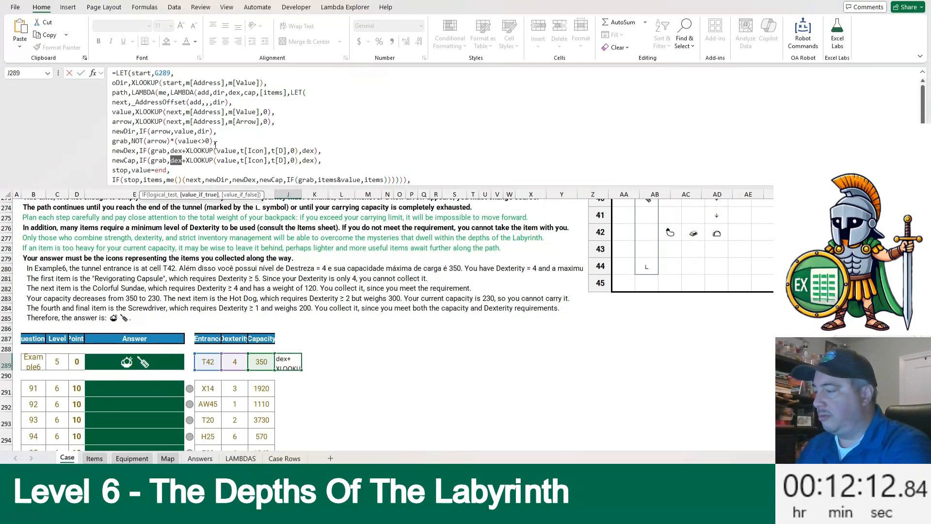
{"action": "type", "text": "cap"}
{"action": "key", "text": "Delete"}
{"action": "type", "text": "-"}
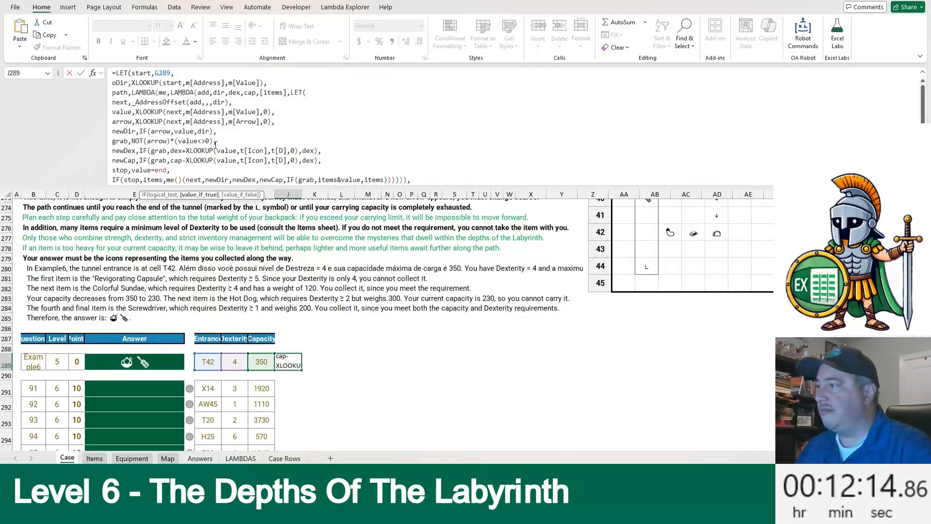
{"action": "left_click", "coordinate": [322, 160]}
{"action": "key", "text": "Left"}
{"action": "key", "text": "Left"}
{"action": "key", "text": "ctrl+shift+Left"}
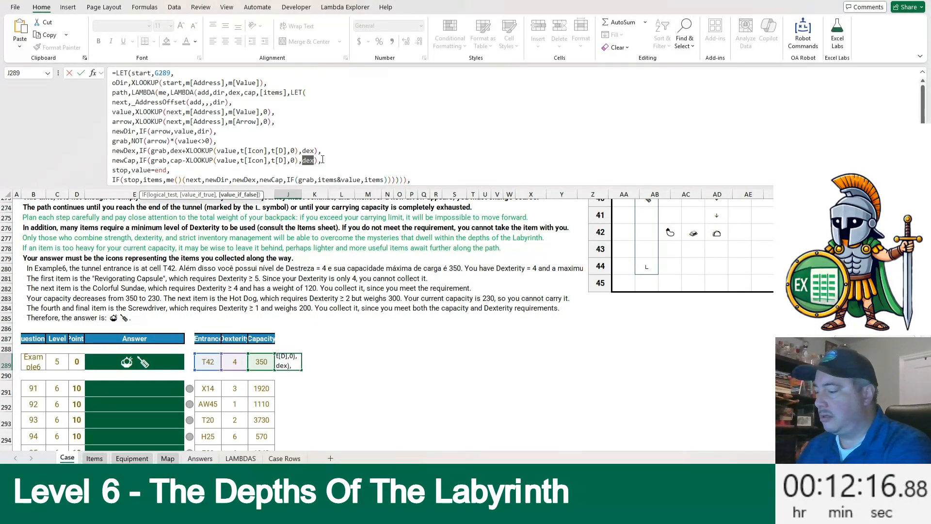
{"action": "type", "text": "cap"}
Step: Make newCap's XLOOKUP return the Weight column of table t and enter the formula
{"action": "double_click", "coordinate": [281, 160]}
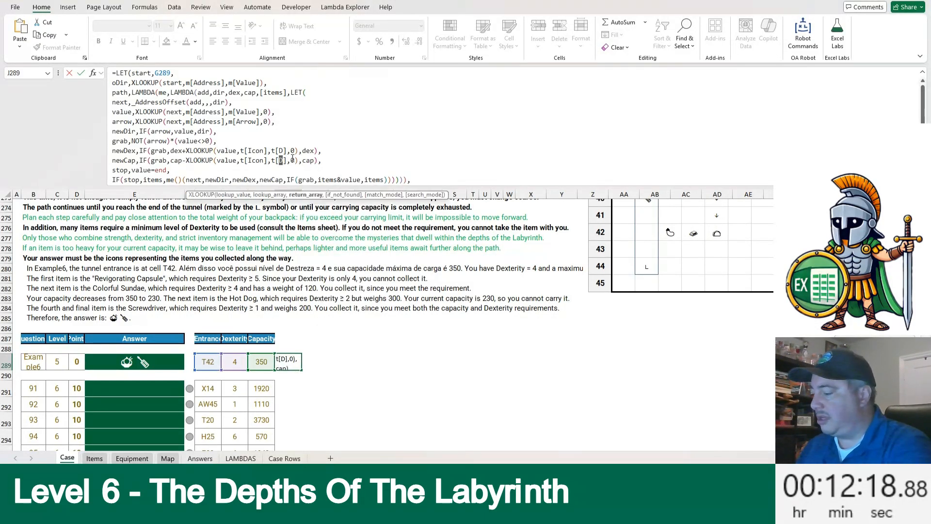
{"action": "type", "text": "Weight"}
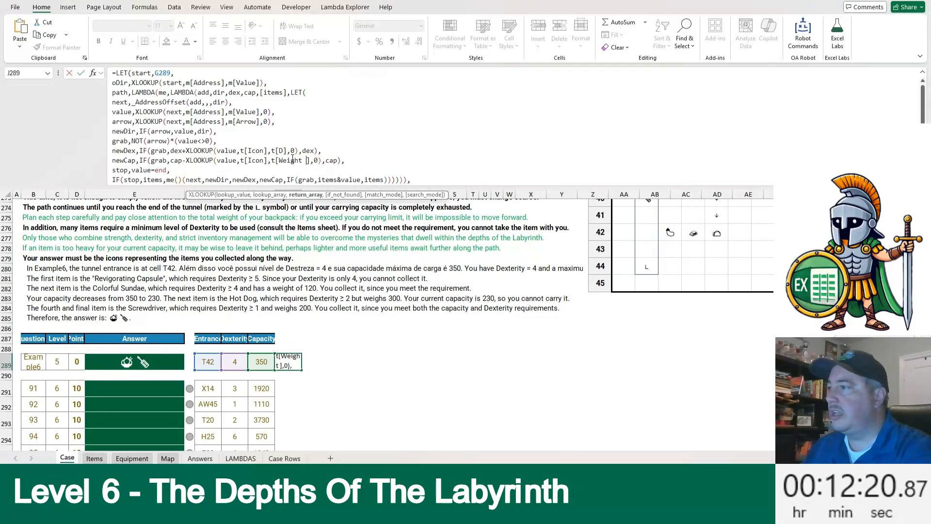
{"action": "key", "text": "BackSpace"}
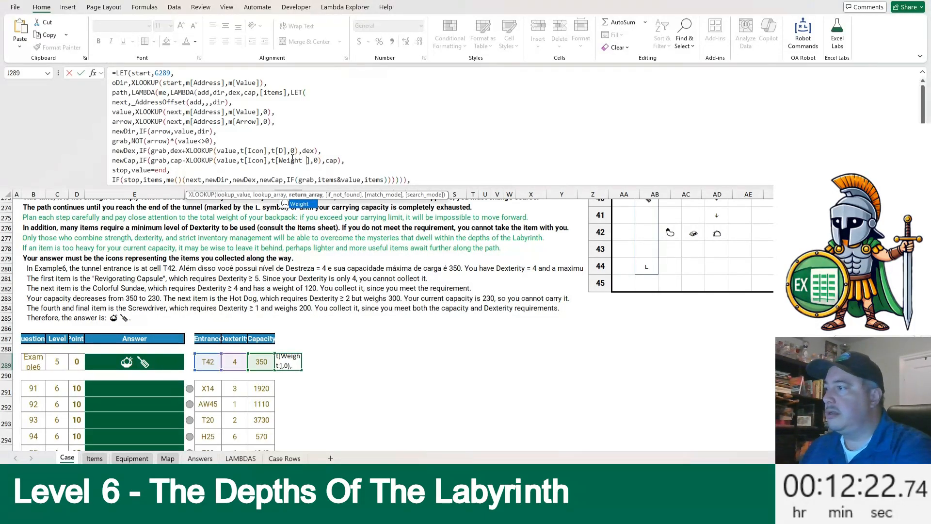
{"action": "key", "text": "ctrl+Return"}
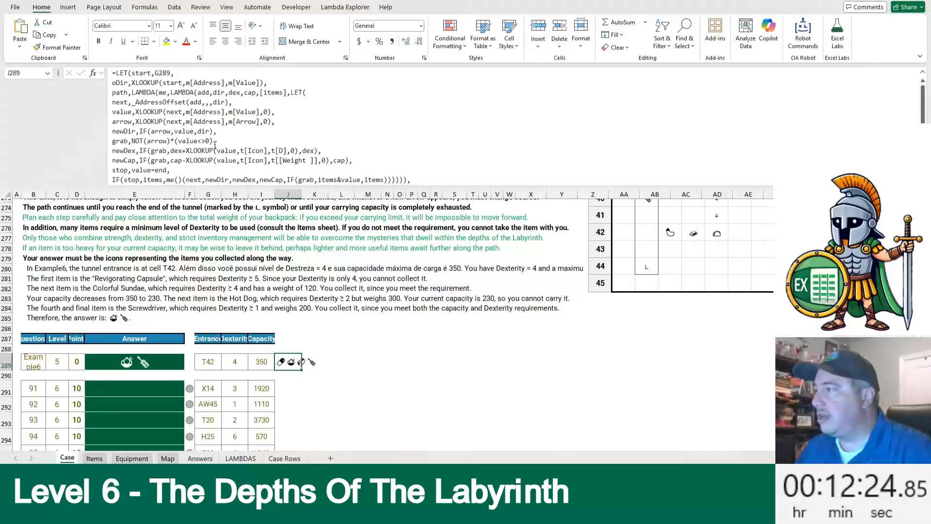
Step: Multiply the grab test by two further bracketed conditions, filling the first with dex>=XLOOKUP(value,t[Icon],t[MinD],0) and leaving the second empty
{"action": "left_click", "coordinate": [215, 141]}
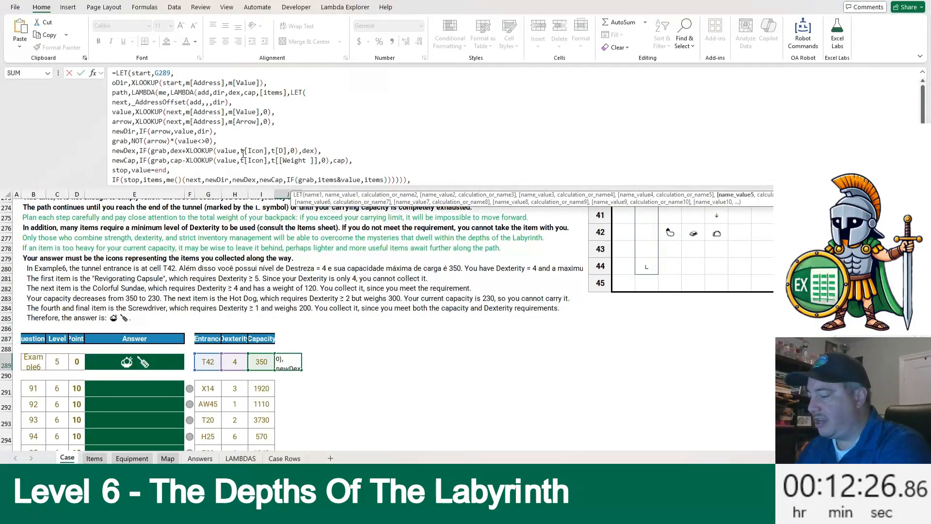
{"action": "type", "text": "*()"}
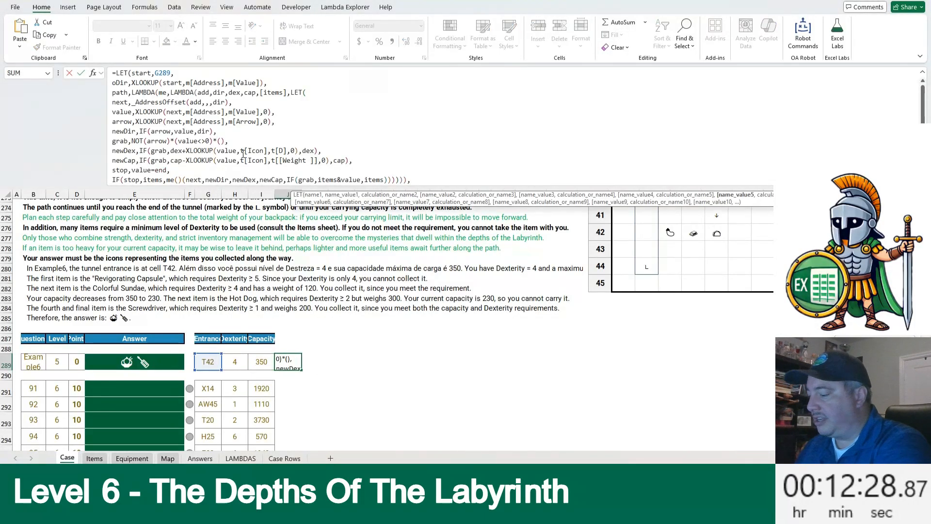
{"action": "type", "text": "*()"}
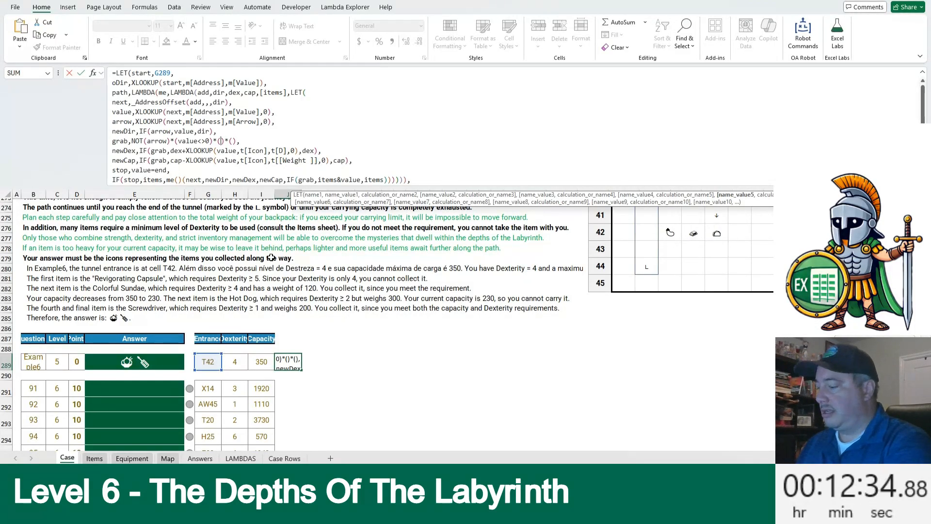
{"action": "type", "text": "dex>="}
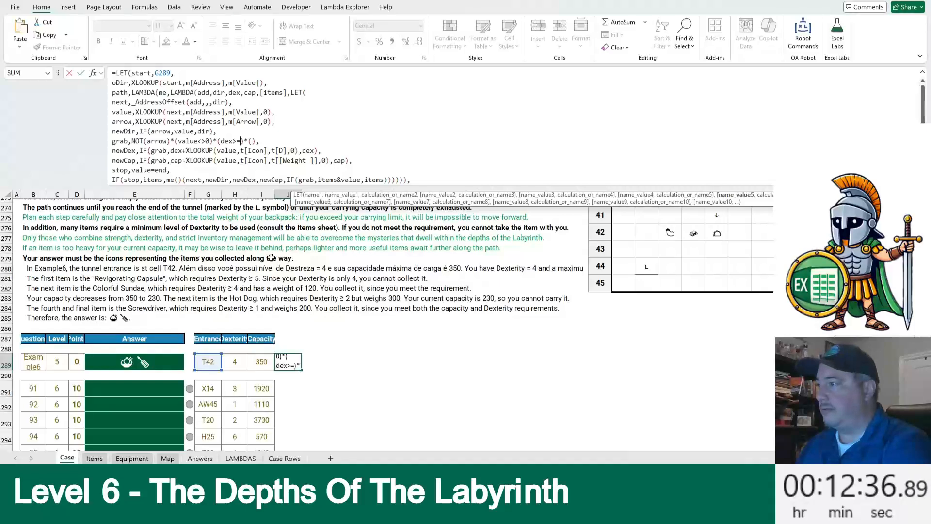
{"action": "type", "text": "XLOOKUP("}
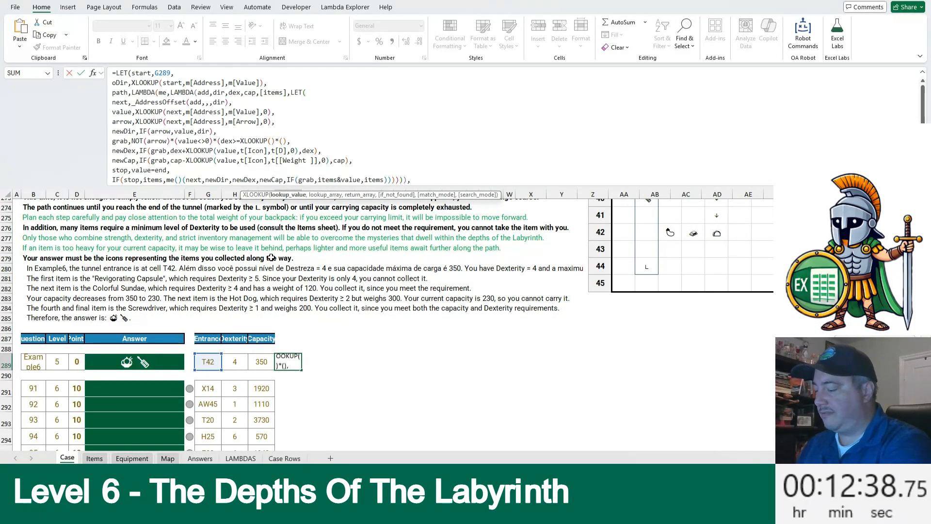
{"action": "type", "text": "value,mt["}
{"action": "key", "text": "BackSpace"}
{"action": "key", "text": "BackSpace"}
{"action": "key", "text": "BackSpace"}
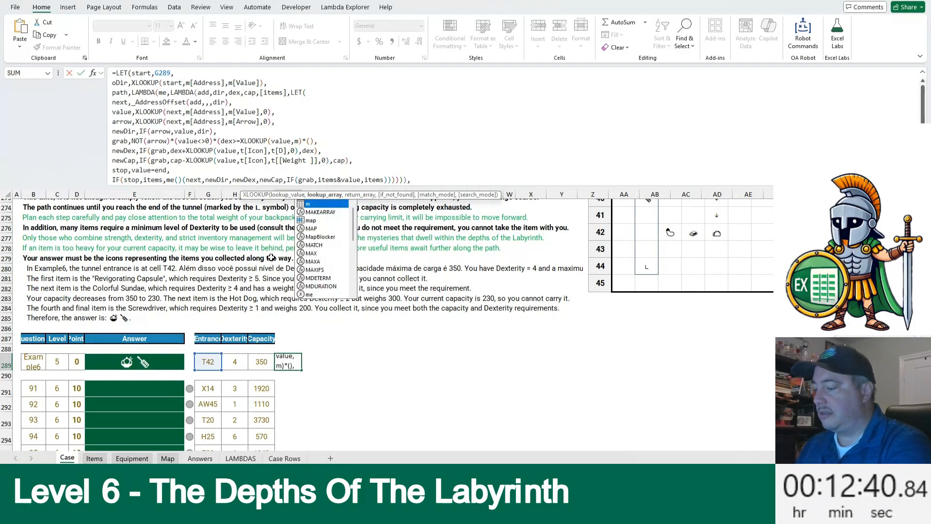
{"action": "type", "text": "t["}
{"action": "key", "text": "Down"}
{"action": "key", "text": "Down"}
{"action": "key", "text": "Right"}
{"action": "key", "text": "Right"}
{"action": "key", "text": "Right"}
{"action": "key", "text": "Right"}
{"action": "type", "text": "Icon],t["}
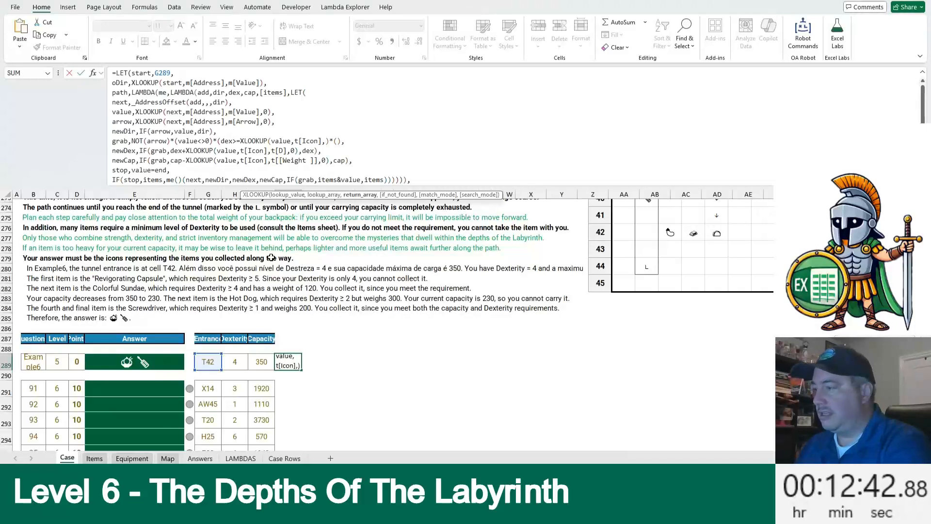
{"action": "type", "text": "MinD"}
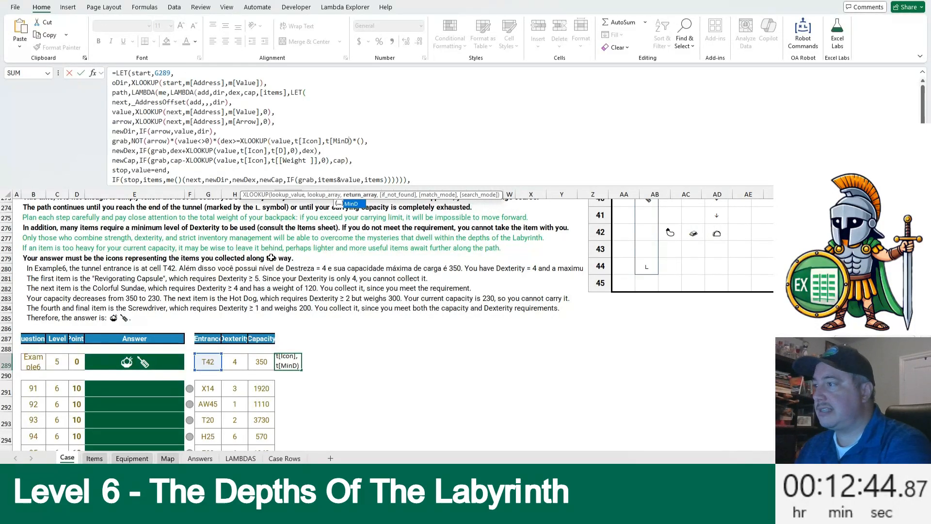
{"action": "type", "text": "],0)"}
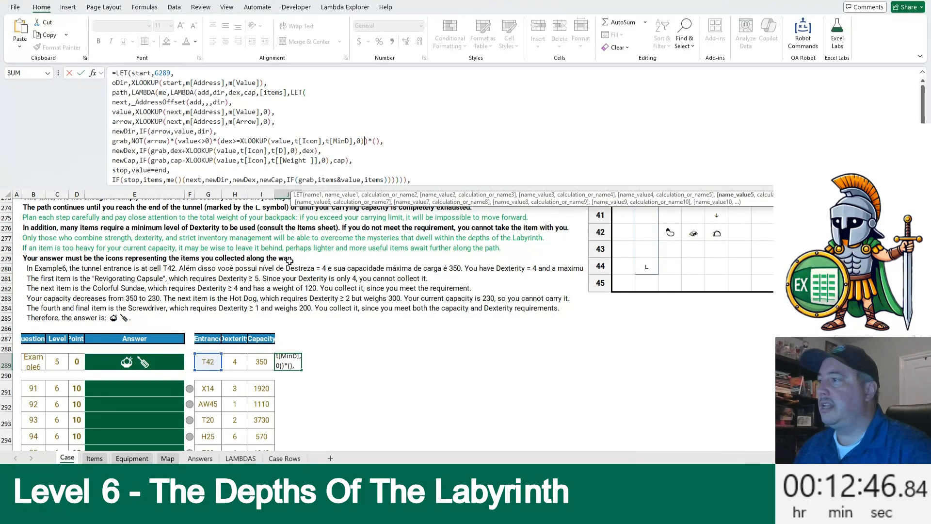
Step: Copy the dex>=XLOOKUP(value,t[Icon],t[MinD],0) condition into the empty brackets at the end of the grab line
{"action": "left_click_drag", "start_coordinate": [364, 141], "coordinate": [221, 142]}
{"action": "key", "text": "ctrl+c"}
{"action": "left_click", "coordinate": [375, 141]}
{"action": "key", "text": "ctrl+v"}
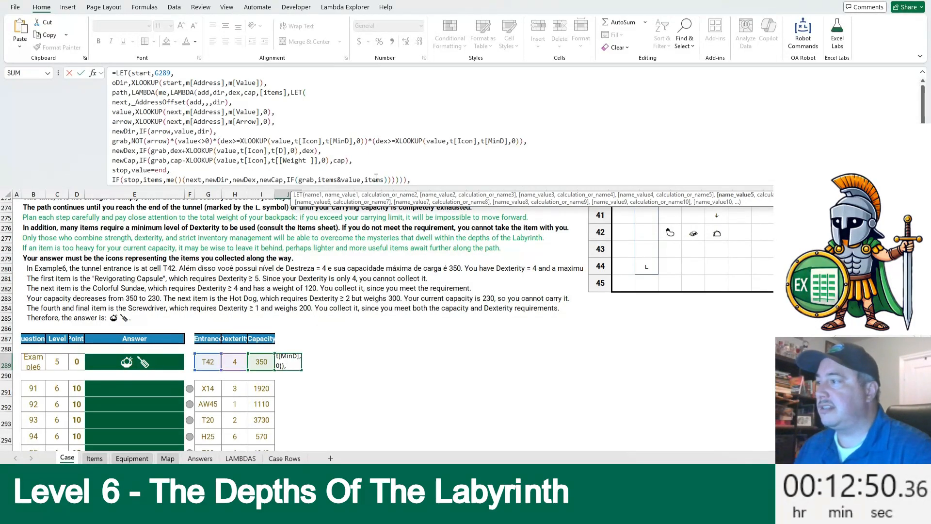
Step: Replace dex with cap in the last bracketed condition of the grab line
{"action": "left_click", "coordinate": [409, 141]}
{"action": "key", "text": "Left"}
{"action": "key", "text": "shift+Left"}
{"action": "key", "text": "shift+Left"}
{"action": "key", "text": "shift+Left"}
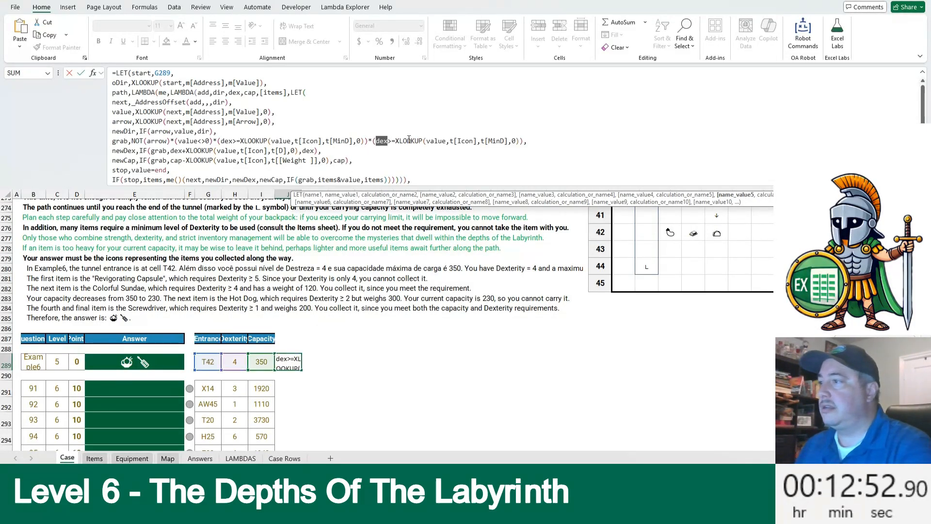
{"action": "type", "text": "cap"}
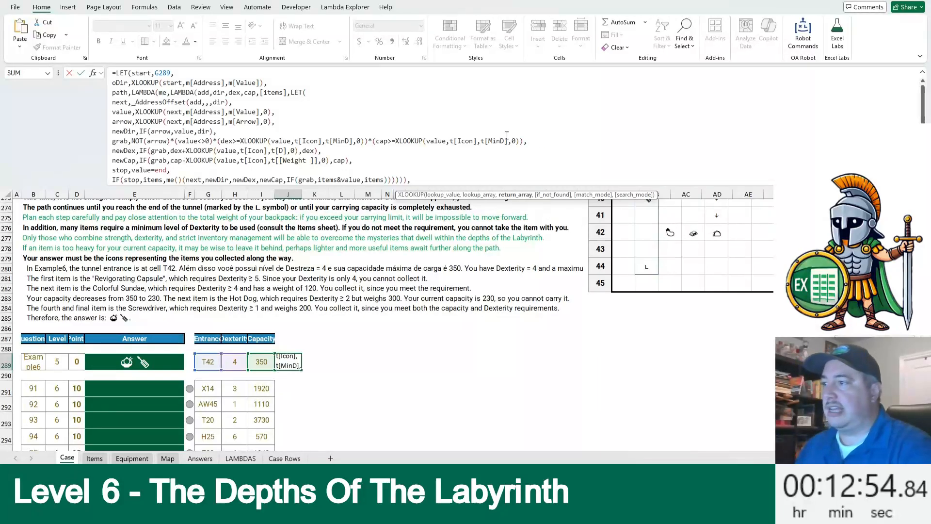
Step: Make the cap condition's XLOOKUP return the Weight column of table t and enter the formula
{"action": "double_click", "coordinate": [505, 139]}
{"action": "type", "text": "Weight"}
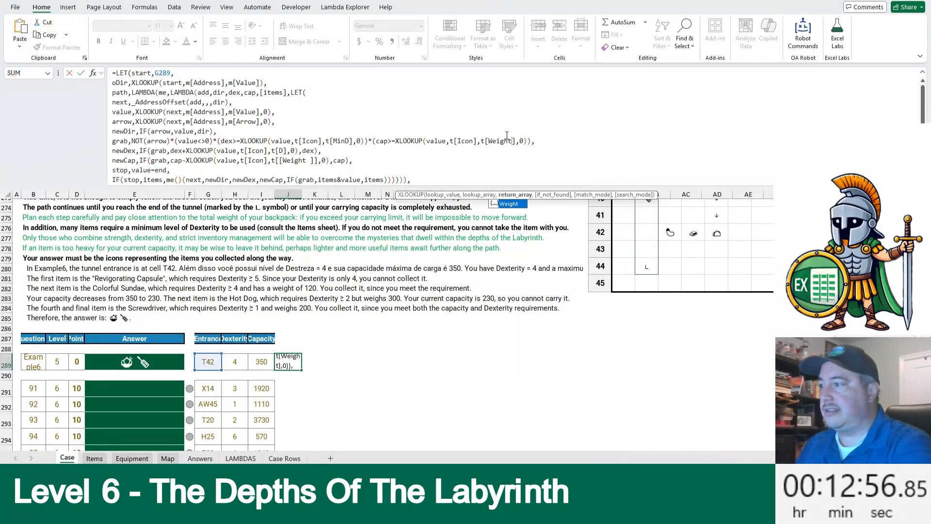
{"action": "key", "text": "Return"}
{"action": "key", "text": "Return"}
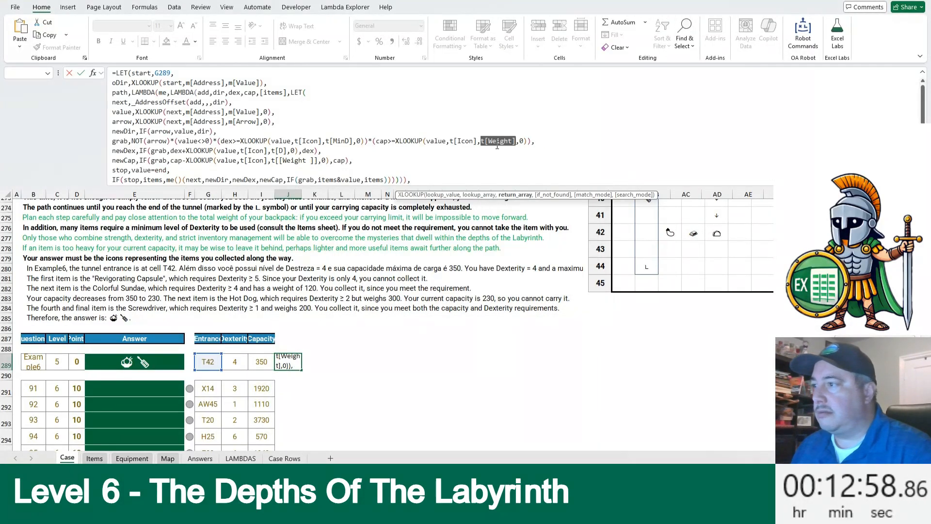
{"action": "left_click", "coordinate": [497, 145]}
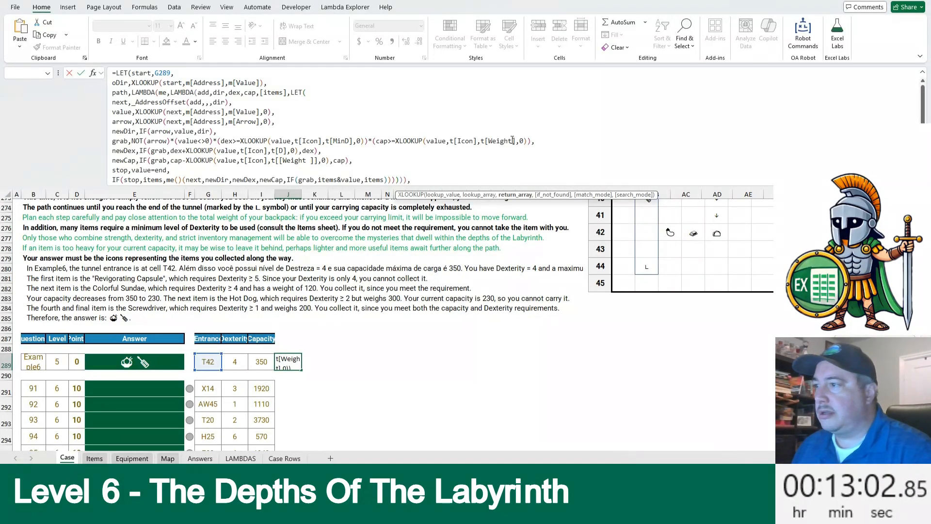
{"action": "key", "text": "Return"}
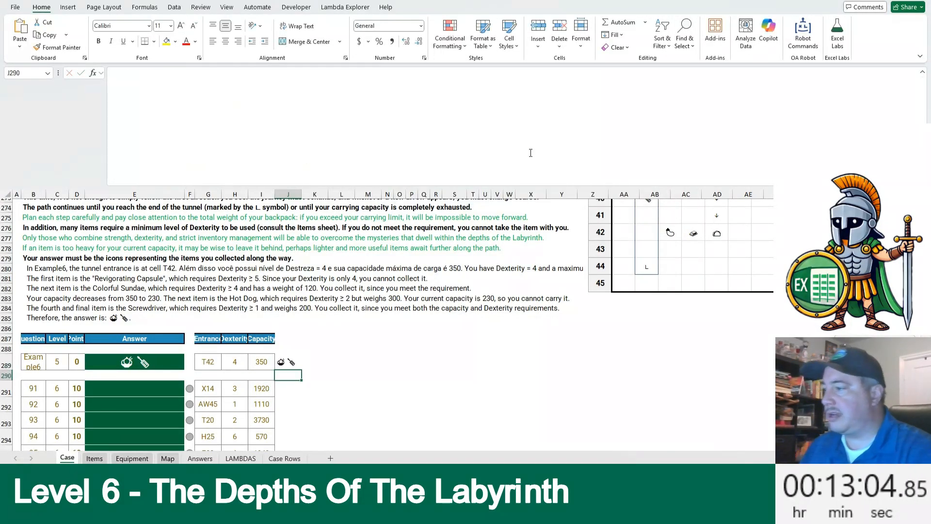
Step: Copy the Example6 formula from J289 into J291:J310 for all Level 6 questions
{"action": "key", "text": "Up"}
{"action": "key", "text": "ctrl+c"}
{"action": "key", "text": "Down"}
{"action": "key", "text": "Down"}
{"action": "key", "text": "ctrl+v"}
{"action": "key", "text": "Left"}
{"action": "key", "text": "ctrl+Down"}
{"action": "key", "text": "Right"}
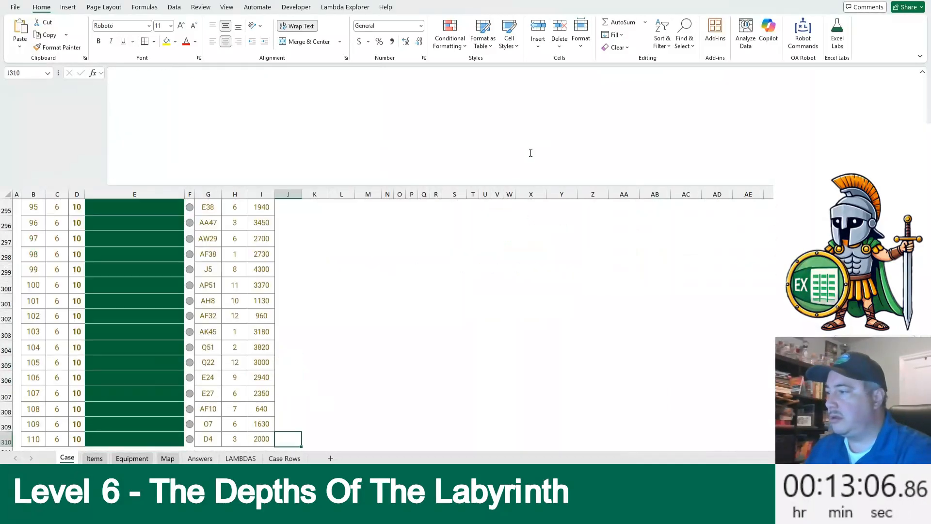
{"action": "key", "text": "ctrl+shift+Up"}
{"action": "key", "text": "ctrl+v"}
Step: Fill the Level 6 answers by entering =J291:J310 in E291
{"action": "key", "text": "Left"}
{"action": "key", "text": "Left"}
{"action": "key", "text": "Left"}
{"action": "key", "text": "Left"}
{"action": "key", "text": "Left"}
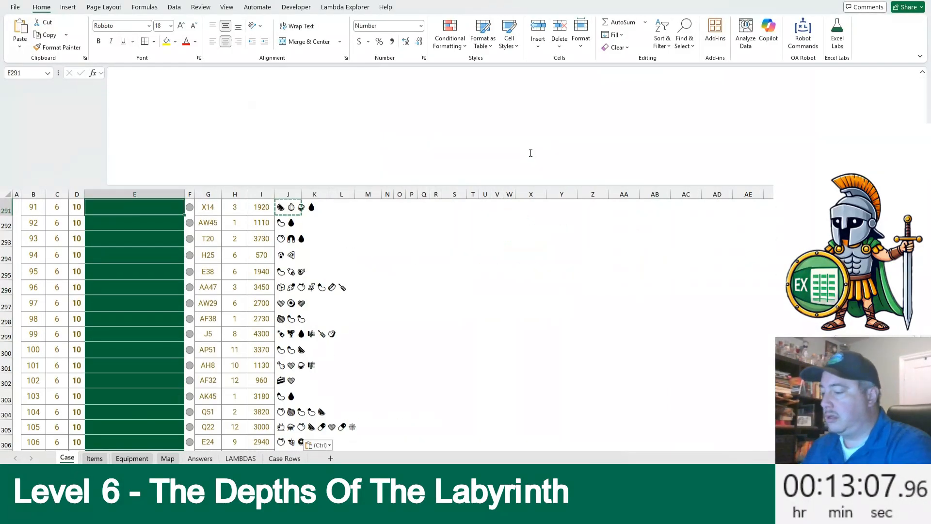
{"action": "type", "text": "="}
{"action": "key", "text": "Right"}
{"action": "key", "text": "Right"}
{"action": "key", "text": "Right"}
{"action": "key", "text": "Right"}
{"action": "key", "text": "Right"}
{"action": "key", "text": "ctrl+shift+Down"}
{"action": "key", "text": "Return"}
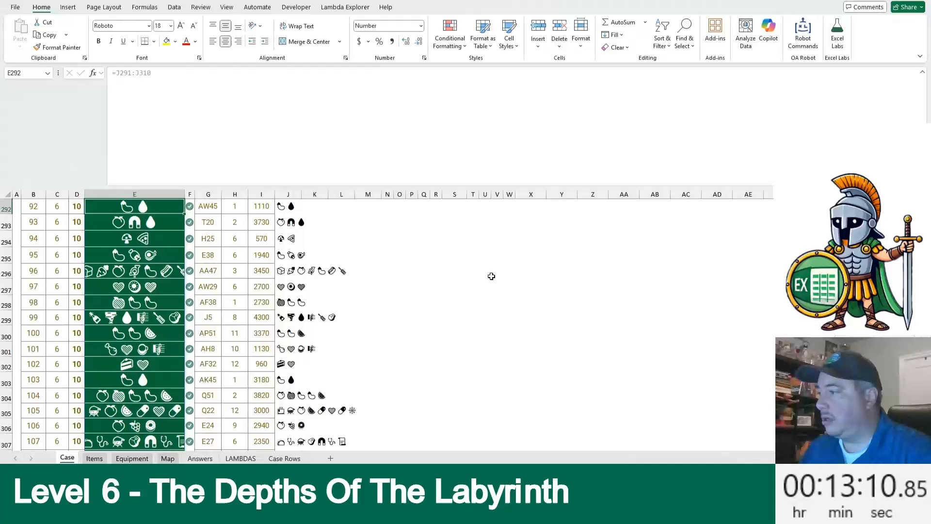
Step: Start a LAMBDA beside Level 7's Attack Power formula in M333 with parameters atk, def, d, t, m, e and optional returnDef
{"action": "scroll", "coordinate": [490, 272], "scroll_direction": "down", "scroll_amount": 10}
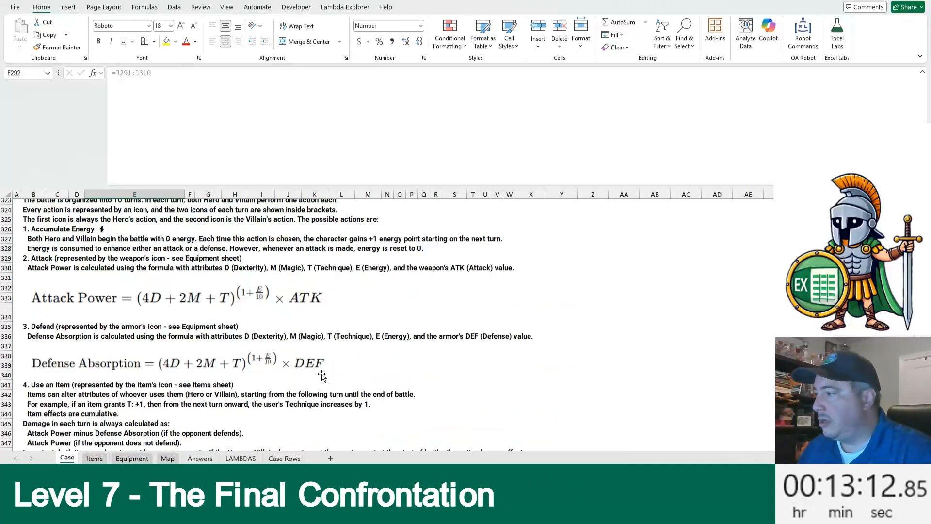
{"action": "left_click", "coordinate": [368, 299]}
{"action": "type", "text": "=LAMBDA("}
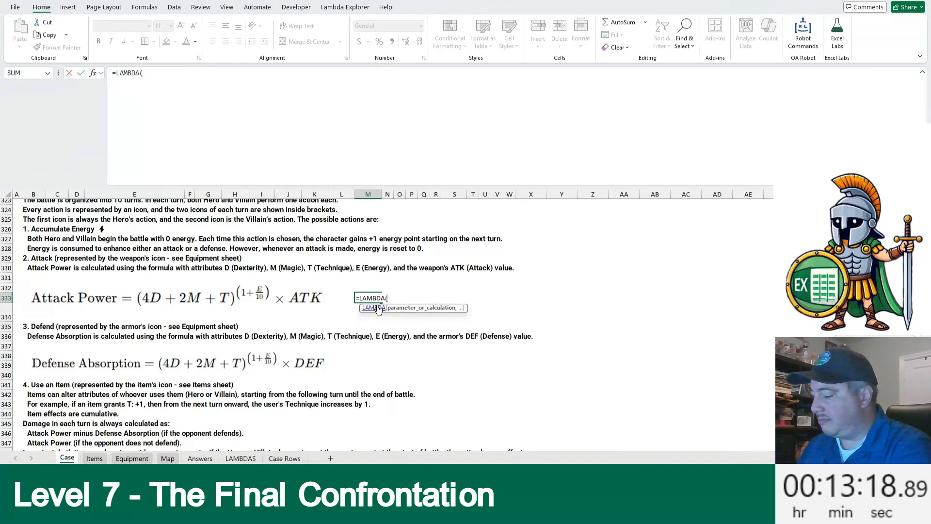
{"action": "type", "text": "atk,def,"}
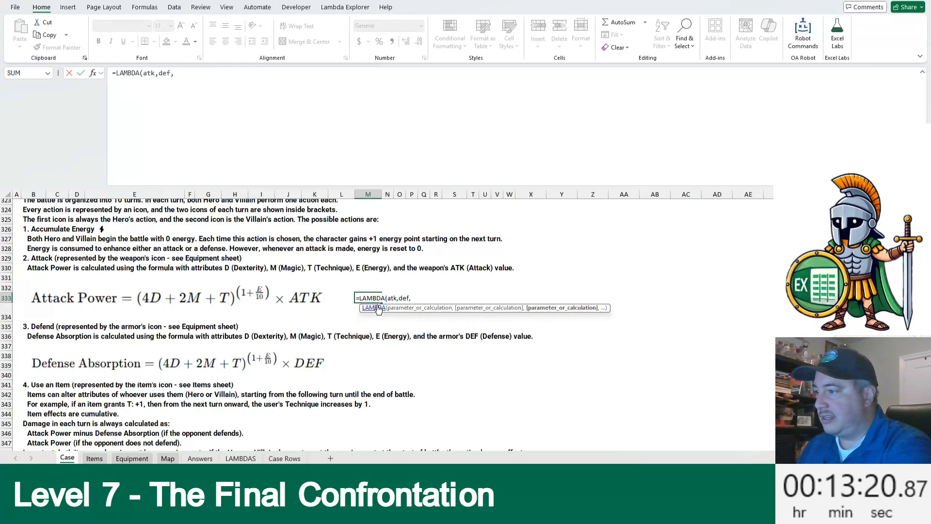
{"action": "type", "text": "d,t,m,e,"}
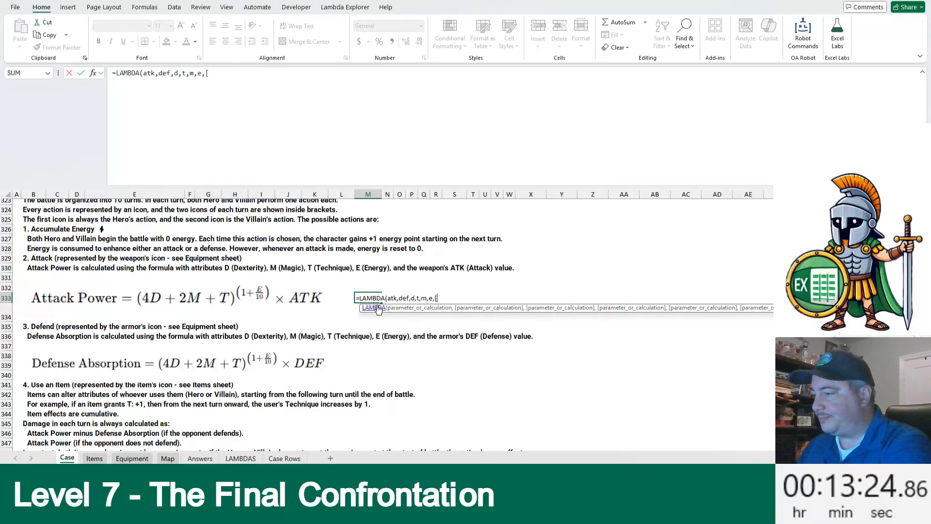
{"action": "type", "text": "[defens"}
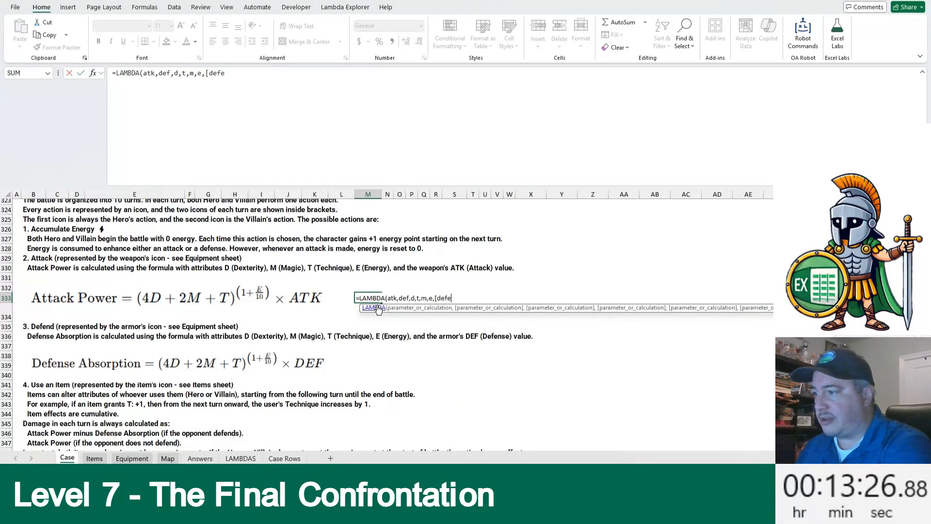
{"action": "key", "text": "BackSpace"}
{"action": "key", "text": "BackSpace"}
{"action": "key", "text": "BackSpace"}
{"action": "key", "text": "BackSpace"}
{"action": "key", "text": "BackSpace"}
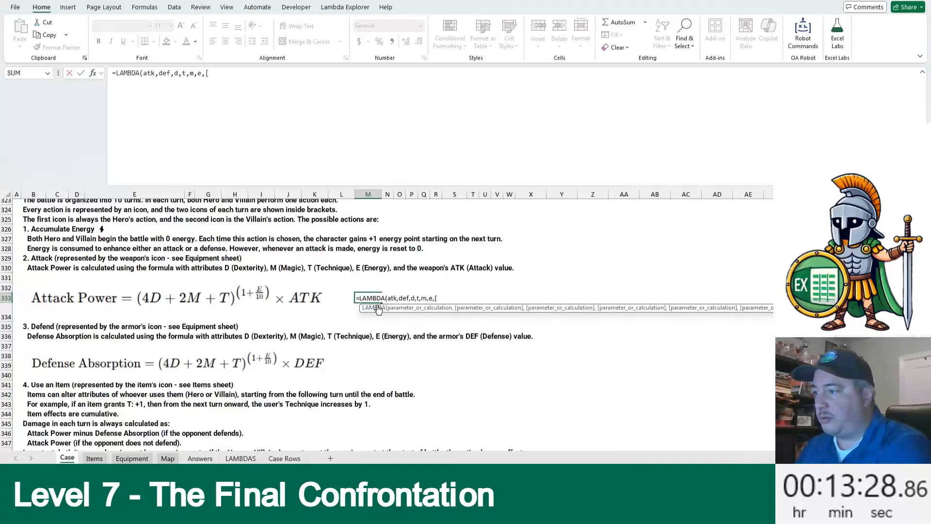
{"action": "type", "text": "eturnDef"}
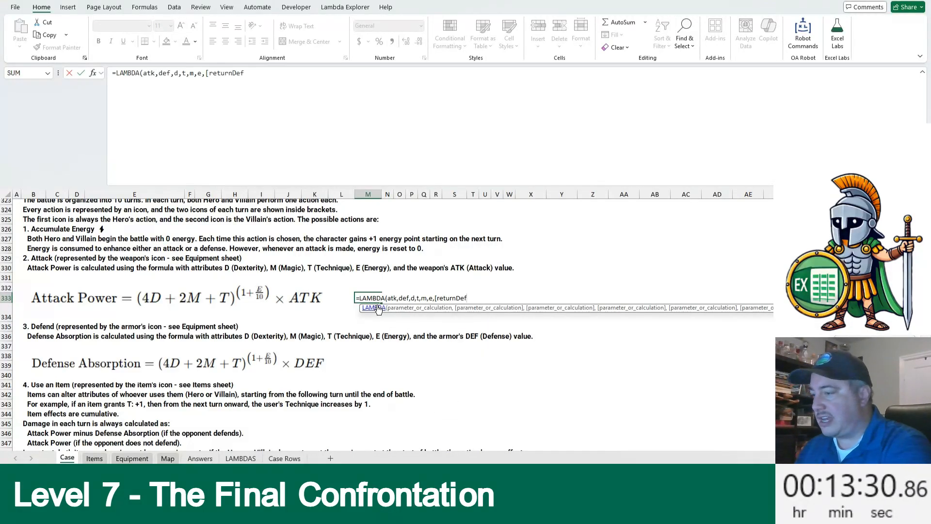
{"action": "type", "text": "],"}
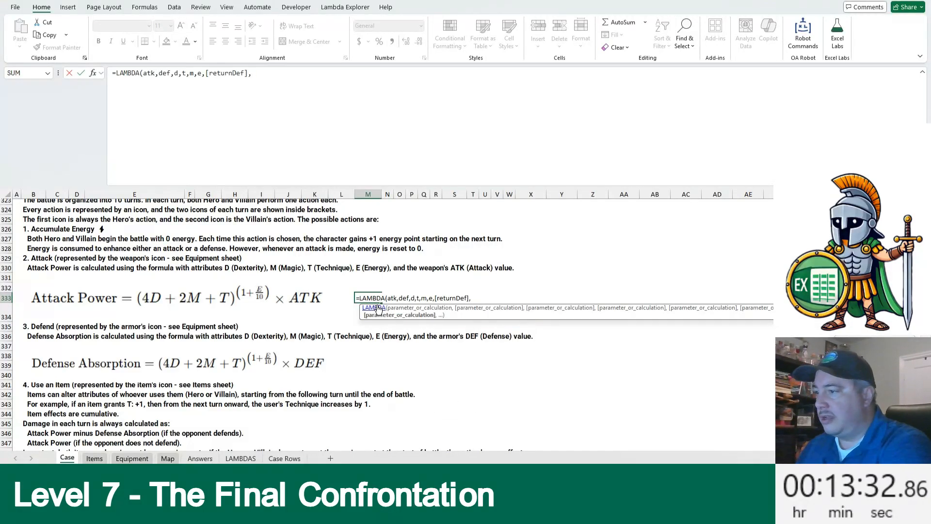
Step: Complete the LAMBDA with the calculation IF(returnDef,def,atk)*(4*d+2*m+t)^(1+e/10) and enter it
{"action": "type", "text": "IF(returnD"}
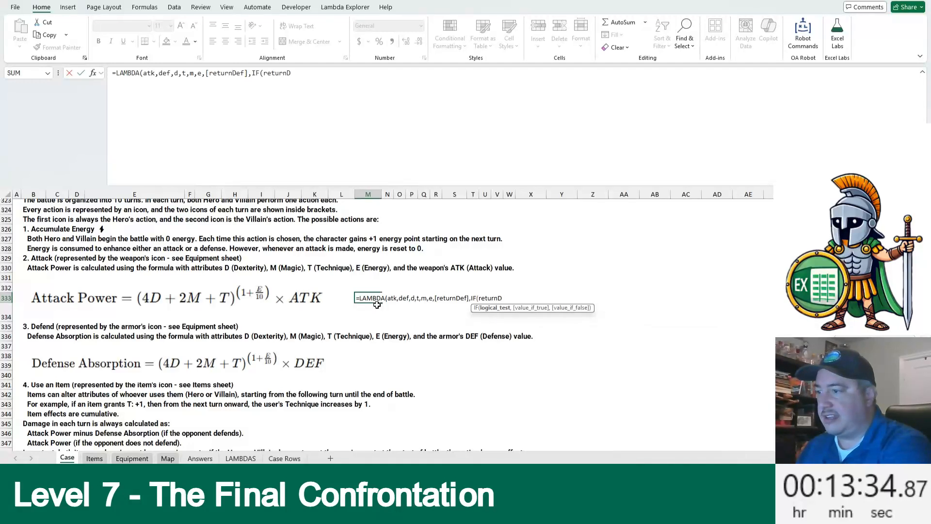
{"action": "type", "text": "ef,def,a"}
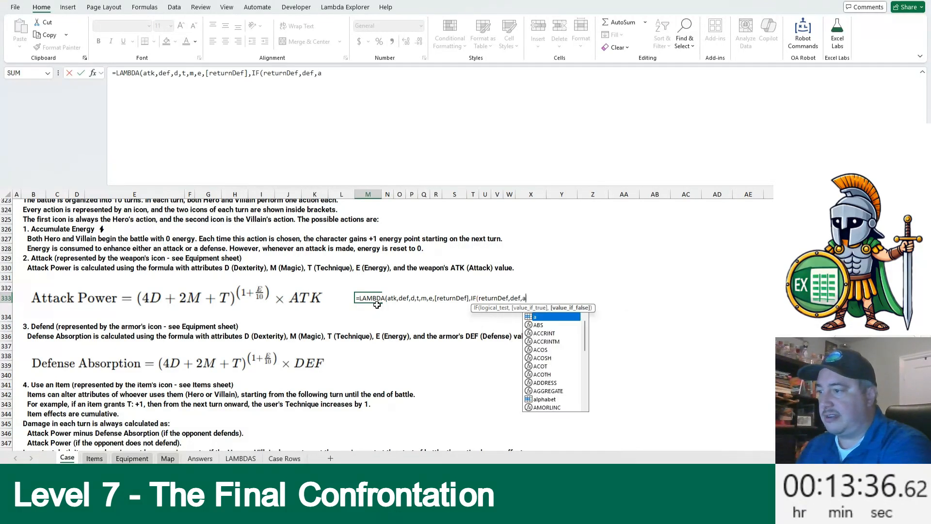
{"action": "type", "text": "tk)*("}
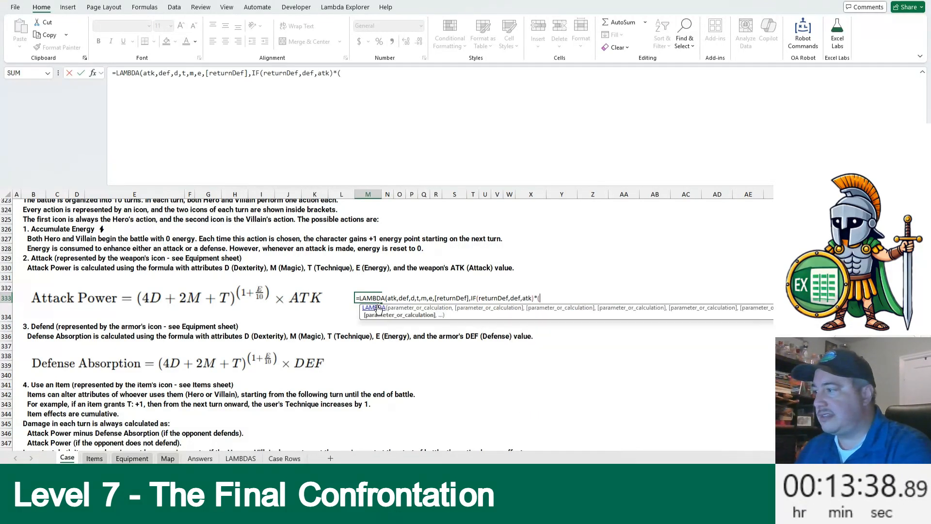
{"action": "type", "text": "4*d+"}
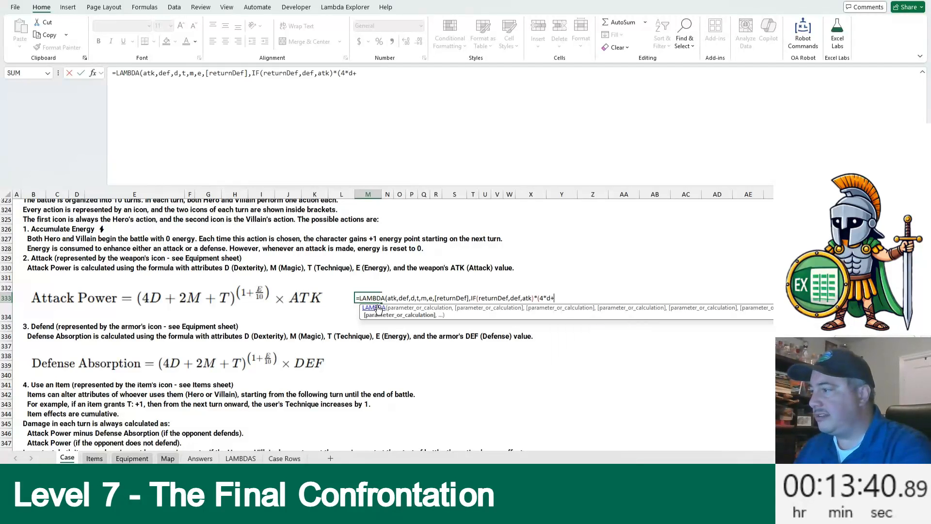
{"action": "type", "text": "2*m"}
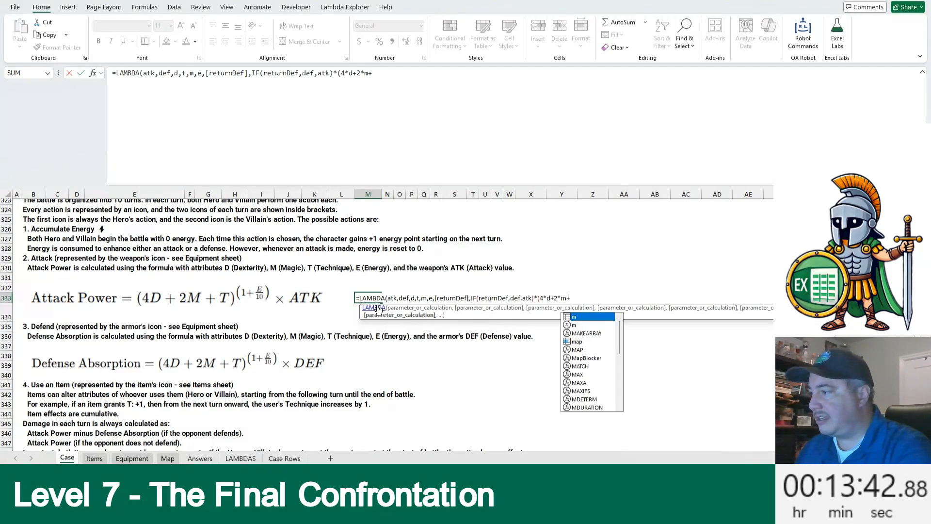
{"action": "type", "text": "+t)^"}
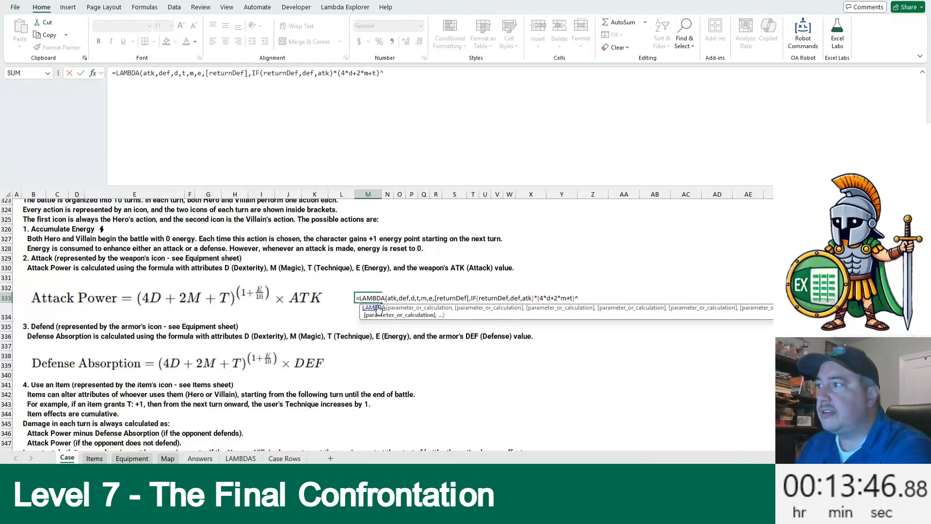
{"action": "type", "text": "()"}
{"action": "type", "text": "1"}
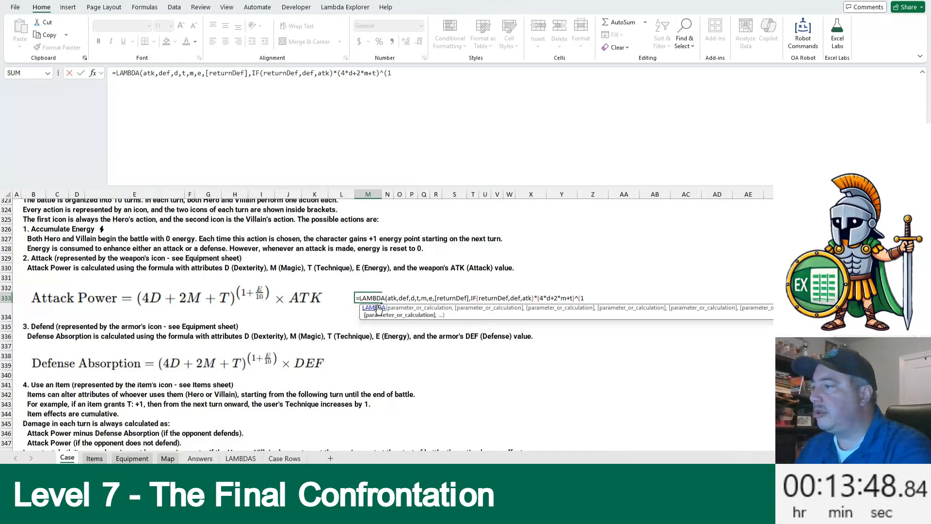
{"action": "type", "text": "+e/10"}
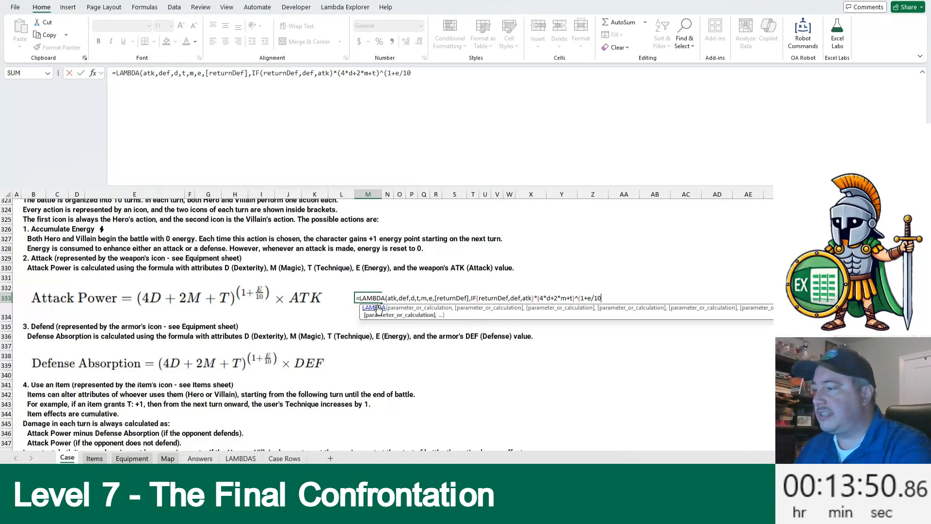
{"action": "type", "text": ")"}
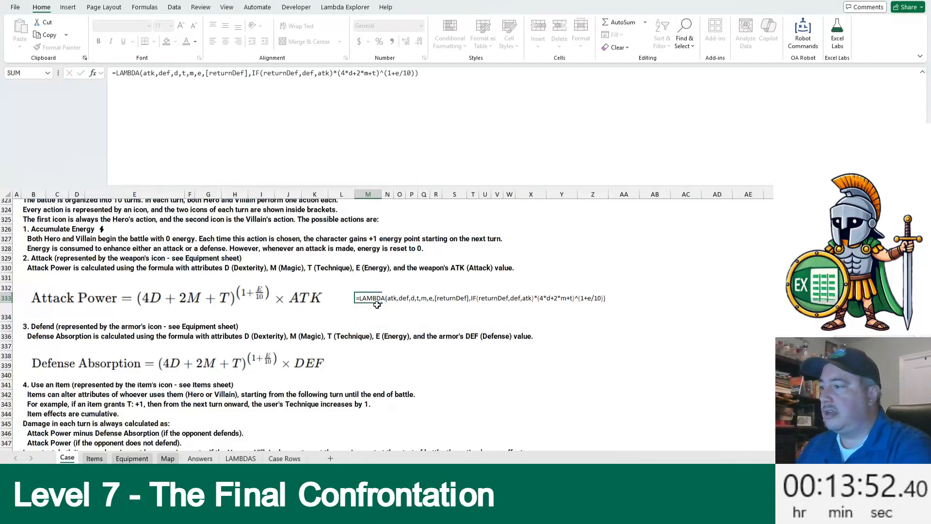
{"action": "key", "text": "ctrl+Return"}
Step: Save the LAMBDA in M333 as a named function called Attack using the Save Lambda command
{"action": "key", "text": "ctrl+shift+r"}
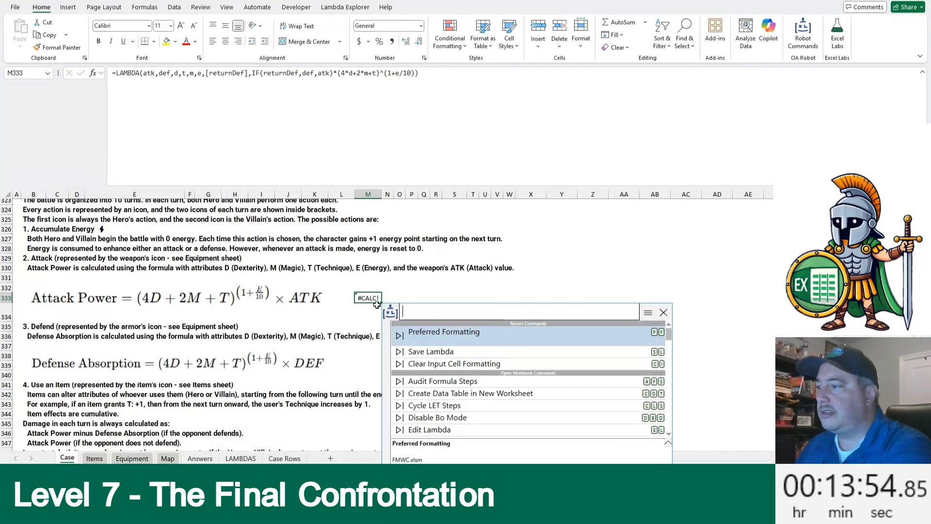
{"action": "type", "text": "sl"}
{"action": "key", "text": "Return"}
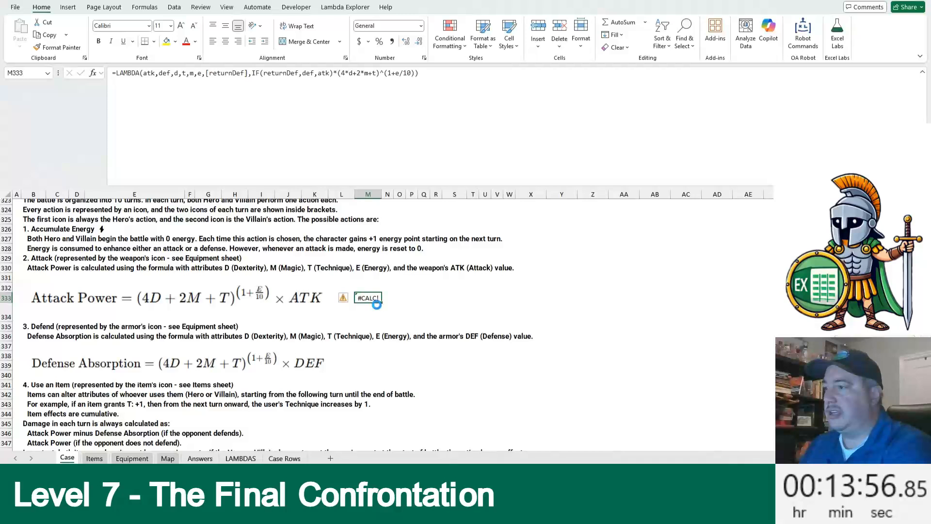
{"action": "type", "text": "A"}
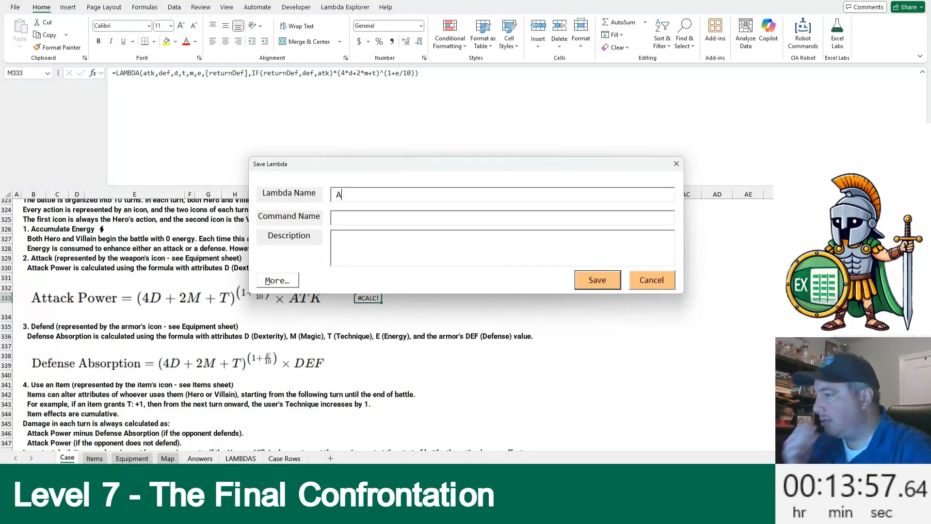
{"action": "type", "text": "ttack"}
{"action": "key", "text": "Return"}
Step: Run the CreateDataTable macro on Level 7's Example7 cell, B369
{"action": "scroll", "coordinate": [357, 306], "scroll_direction": "down", "scroll_amount": 12}
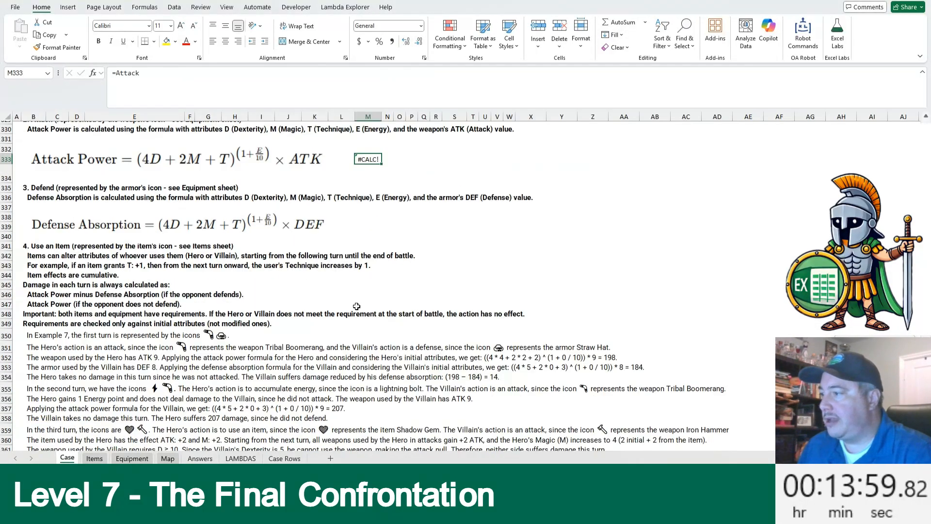
{"action": "left_click", "coordinate": [44, 234]}
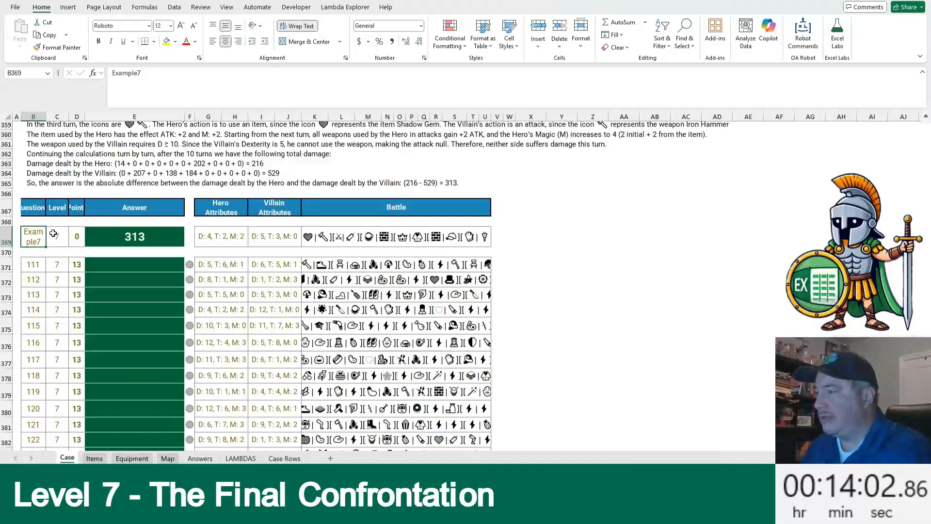
{"action": "key", "text": "alt+F8"}
{"action": "key", "text": "Down"}
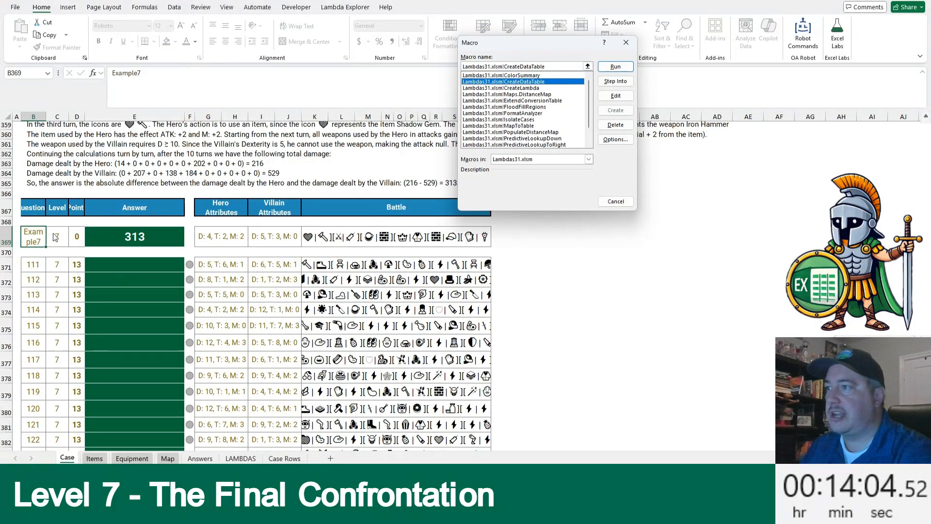
{"action": "key", "text": "Return"}
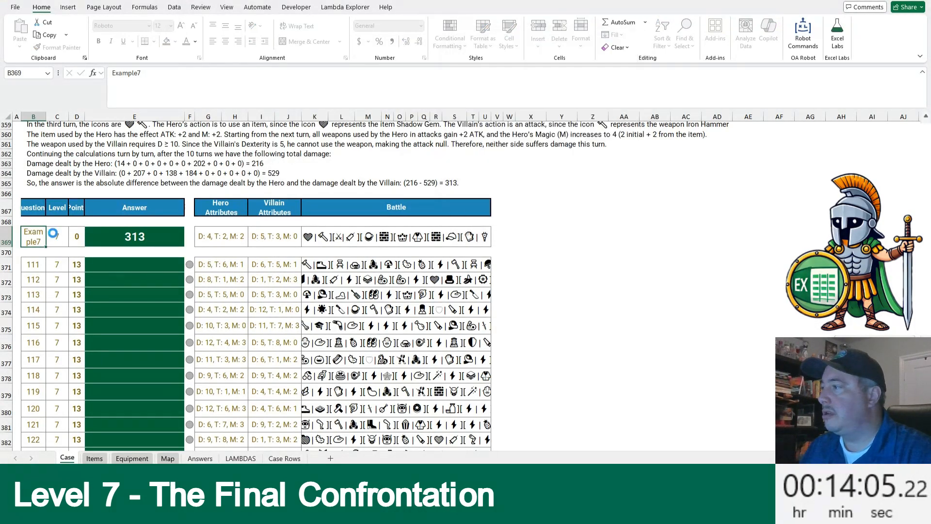
Step: Split the hero attributes into rows by entering =TEXTSPLIT(G3,,", ") in G5 of the L7 sheet
{"action": "type", "text": "="}
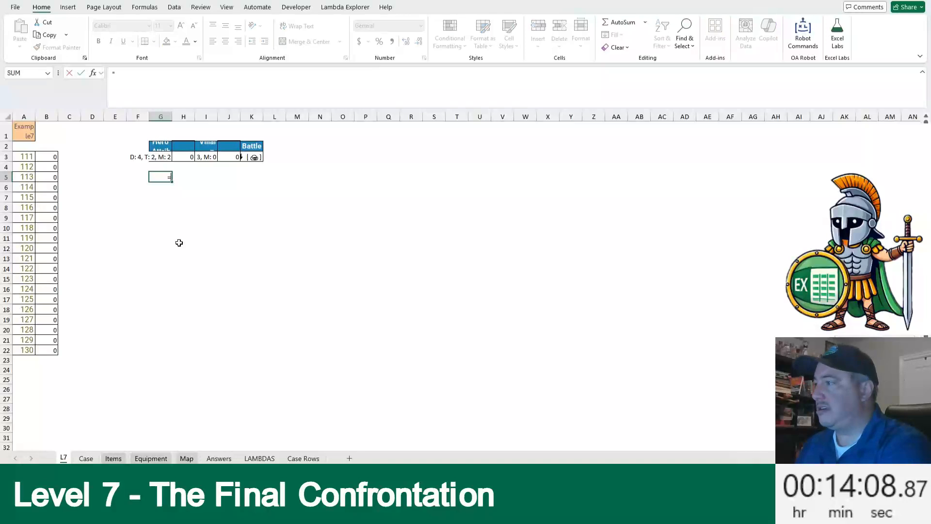
{"action": "type", "text": "SPOLI"}
{"action": "key", "text": "BackSpace"}
{"action": "key", "text": "BackSpace"}
{"action": "key", "text": "BackSpace"}
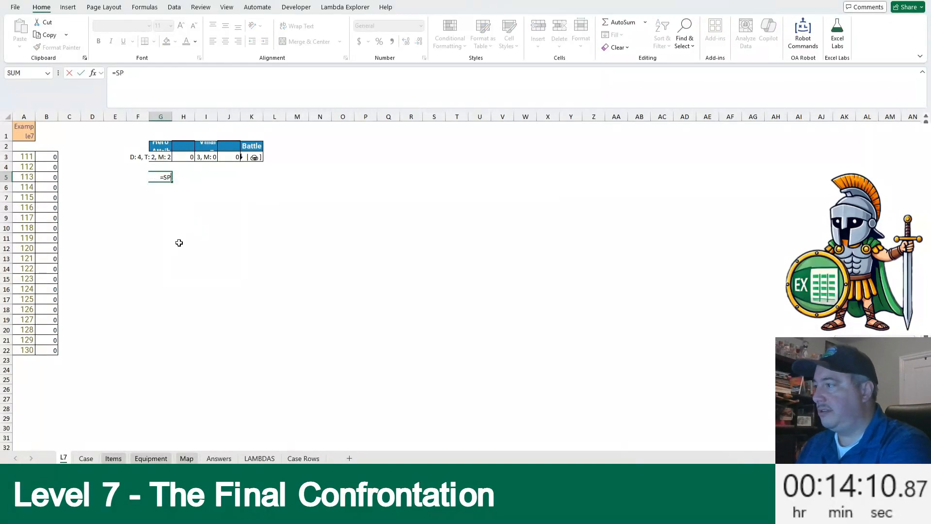
{"action": "type", "text": "LIT"}
{"action": "key", "text": "Down"}
{"action": "key", "text": "Tab"}
{"action": "type", "text": "G3"}
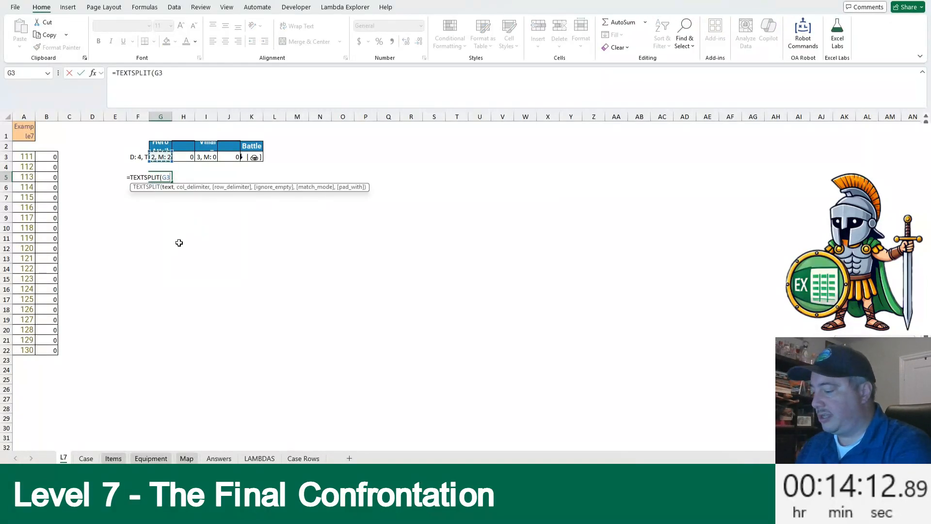
{"action": "type", "text": ",,\", \""}
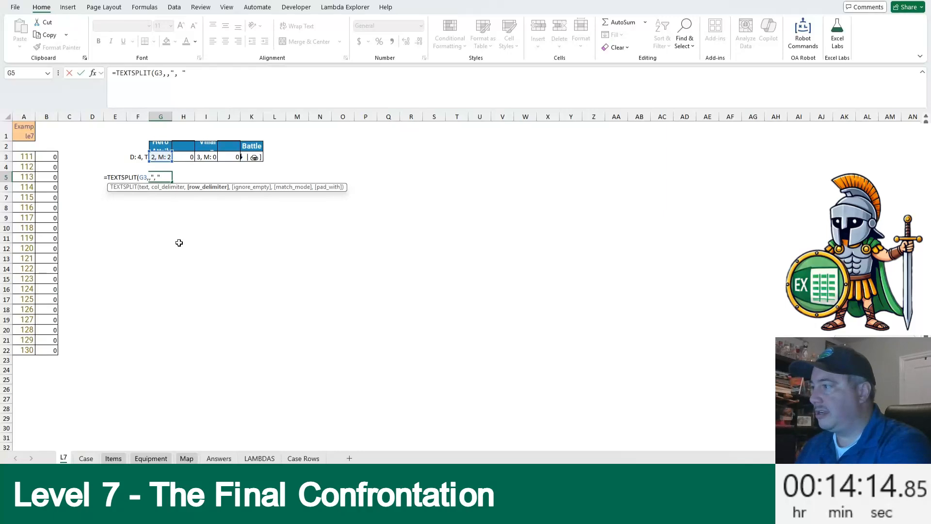
{"action": "type", "text": ")"}
{"action": "key", "text": "Return"}
Step: Reopen the hero attributes TEXTSPLIT formula in G5 for editing
{"action": "key", "text": "Up"}
{"action": "key", "text": "F2"}
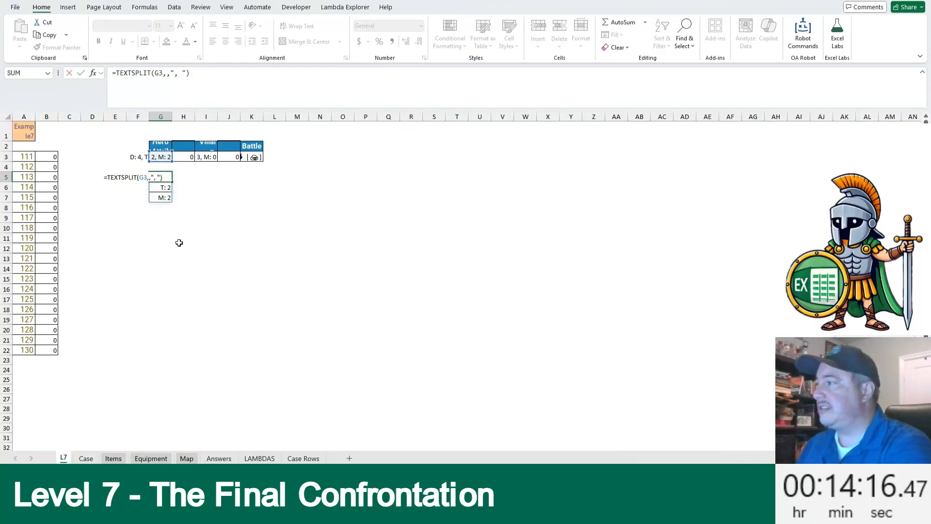
Step: Wrap the TEXTSPLIT formula in G5 in TEXTAFTER with a single space as delimiter, giving =TEXTAFTER(TEXTSPLIT(G3,,", ")," ")
{"action": "key", "text": "Home"}
{"action": "key", "text": "Right"}
{"action": "type", "text": "TEXTA"}
{"action": "key", "text": "Tab"}
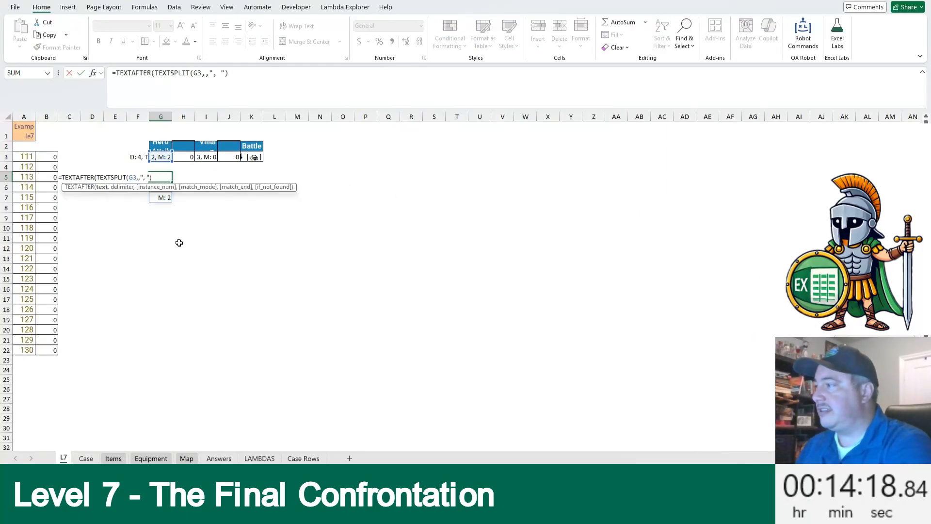
{"action": "type", "text": "\" \")"}
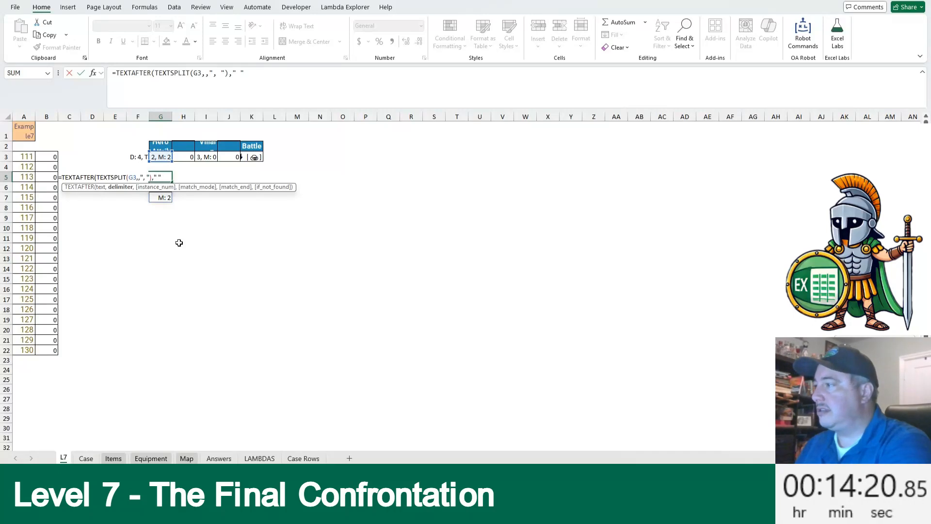
{"action": "key", "text": "Return"}
Step: Wrap the TEXTAFTER formula in G5 in VALUE to convert the extracted hero attributes to numbers
{"action": "key", "text": "Up"}
{"action": "key", "text": "F2"}
{"action": "key", "text": "Home"}
{"action": "key", "text": "Right"}
{"action": "type", "text": "VALUE("}
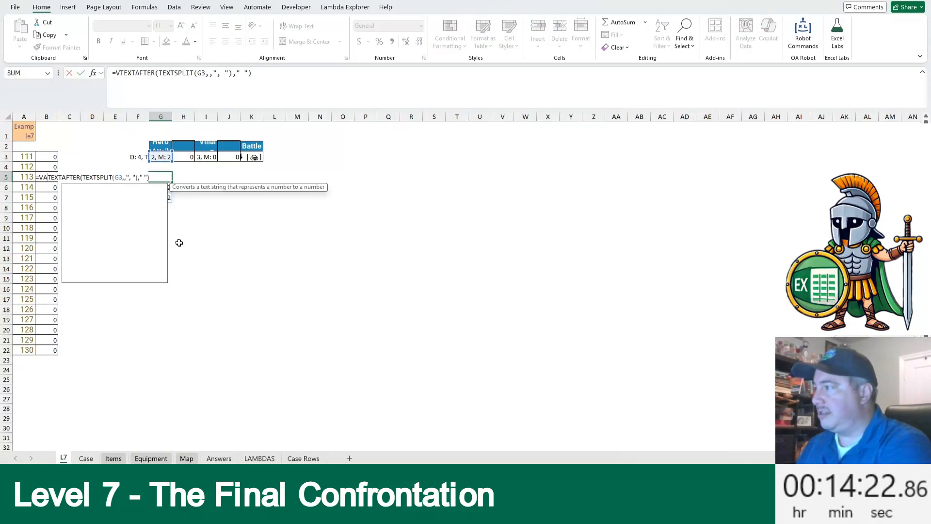
{"action": "key", "text": "Return"}
{"action": "key", "text": "Up"}
Step: Label cells E5, E6 and E7 as D, T and M, and go to cell G9
{"action": "key", "text": "Left"}
{"action": "key", "text": "Left"}
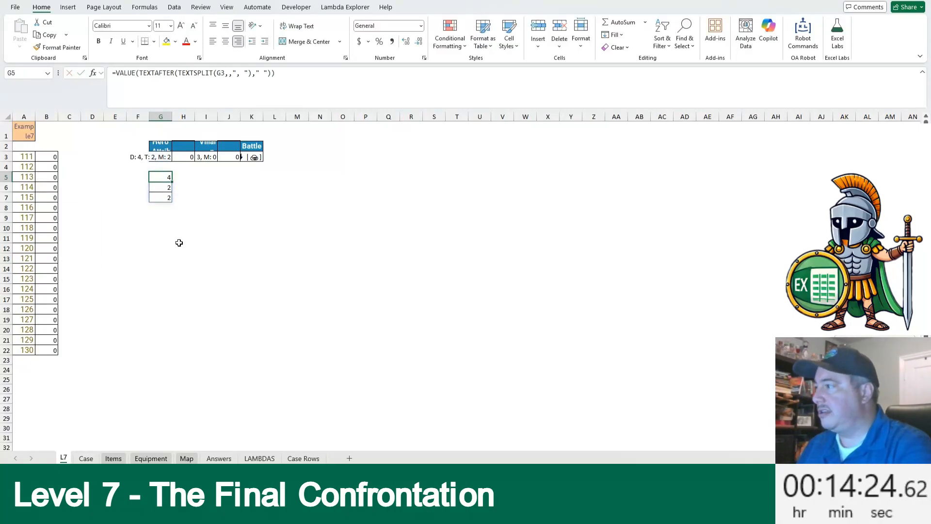
{"action": "type", "text": "D"}
{"action": "key", "text": "Return"}
{"action": "type", "text": "T"}
{"action": "key", "text": "Return"}
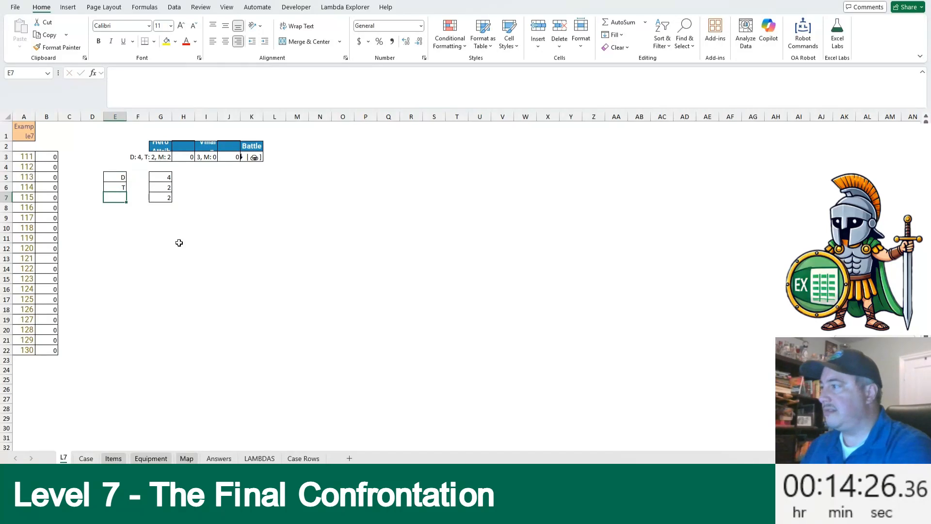
{"action": "type", "text": "M"}
{"action": "key", "text": "Return"}
{"action": "key", "text": "Down"}
{"action": "key", "text": "Right"}
{"action": "key", "text": "Right"}
{"action": "type", "text": "="}
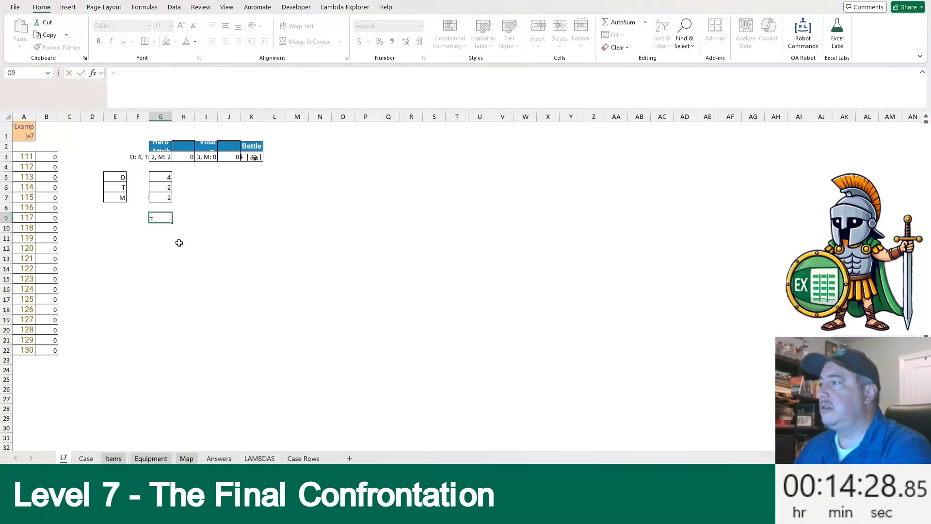
{"action": "key", "text": "Up"}
{"action": "key", "text": "Up"}
{"action": "key", "text": "Up"}
{"action": "key", "text": "Up"}
{"action": "key", "text": "Up"}
{"action": "key", "text": "Right"}
{"action": "key", "text": "Right"}
{"action": "key", "text": "Right"}
{"action": "key", "text": "Right"}
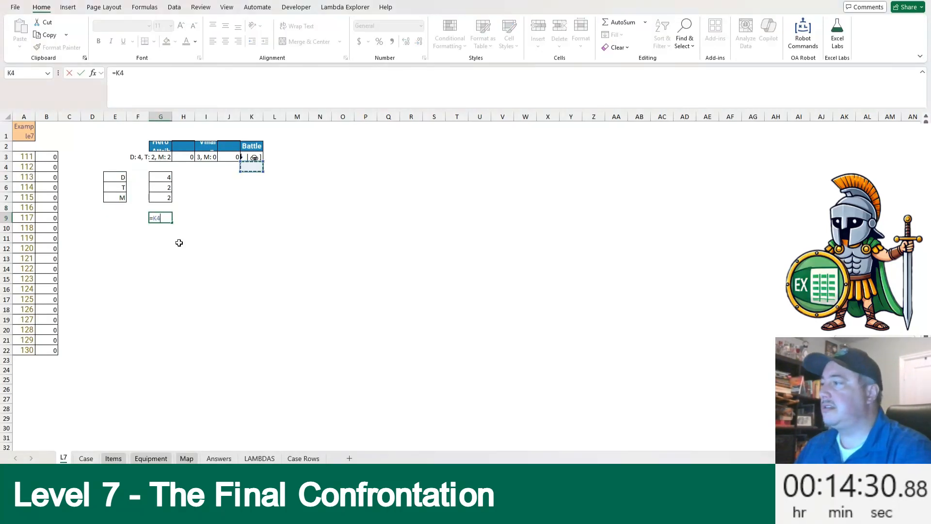
{"action": "key", "text": "F1"}
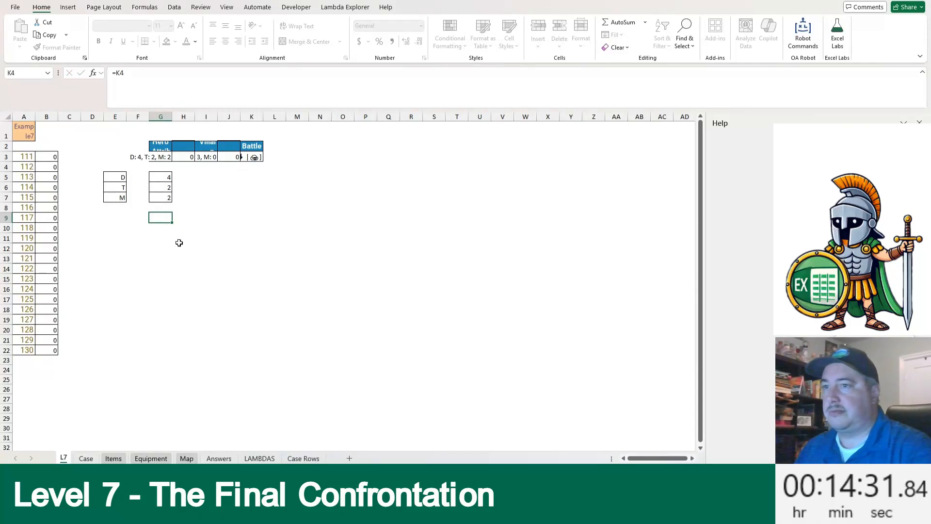
{"action": "key", "text": "Escape"}
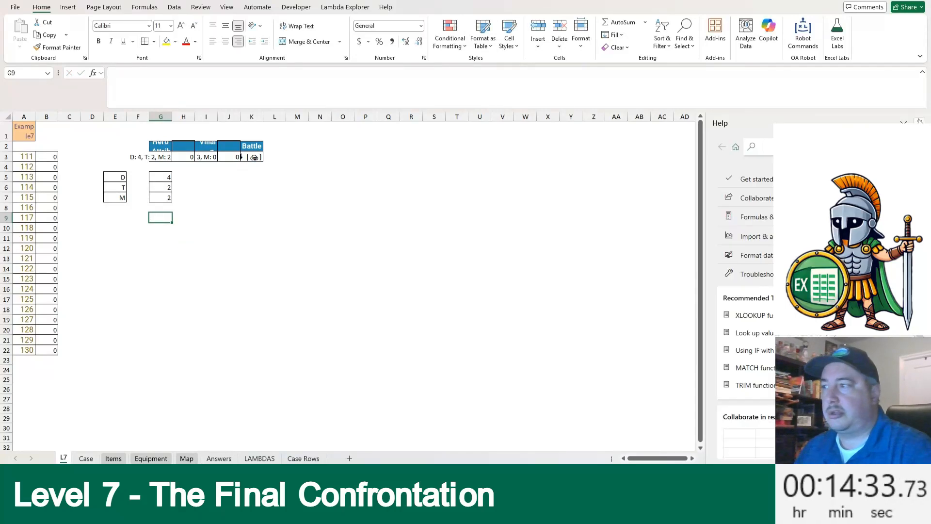
{"action": "key", "text": "Escape"}
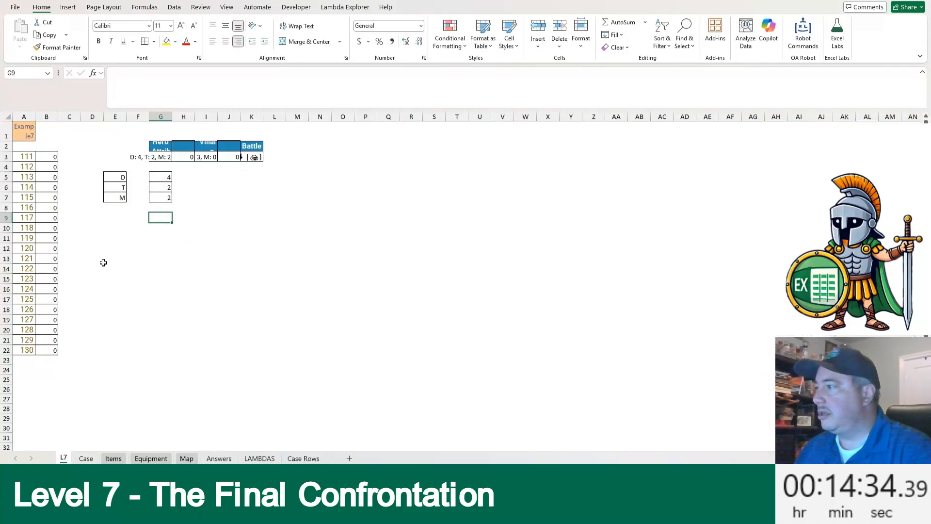
Step: Split the battle text into columns in G9 with =TEXTSPLIT(K3,{"[","]"," ","|"},,1)
{"action": "type", "text": "="}
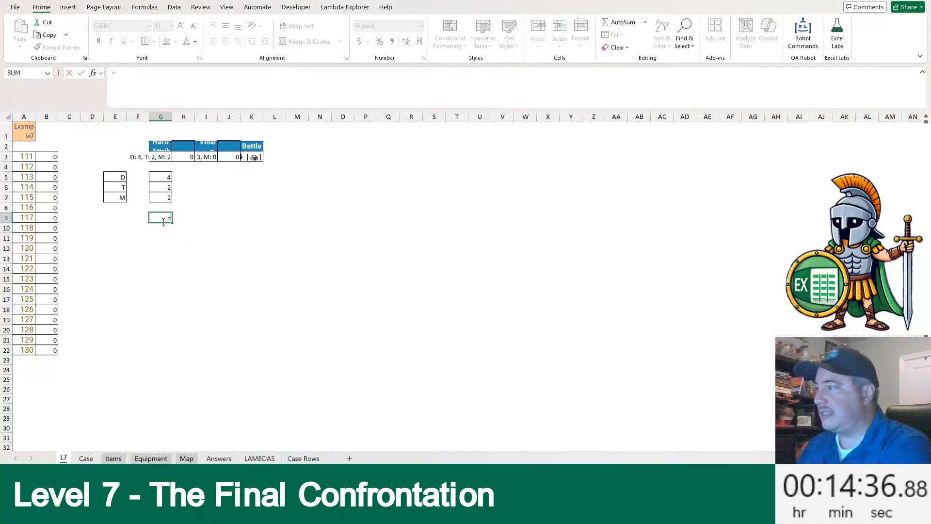
{"action": "type", "text": "texts"}
{"action": "key", "text": "Tab"}
{"action": "key", "text": "Up"}
{"action": "key", "text": "Up"}
{"action": "key", "text": "Up"}
{"action": "key", "text": "Up"}
{"action": "key", "text": "Up"}
{"action": "key", "text": "Up"}
{"action": "key", "text": "Right"}
{"action": "key", "text": "Right"}
{"action": "key", "text": "Right"}
{"action": "key", "text": "Right"}
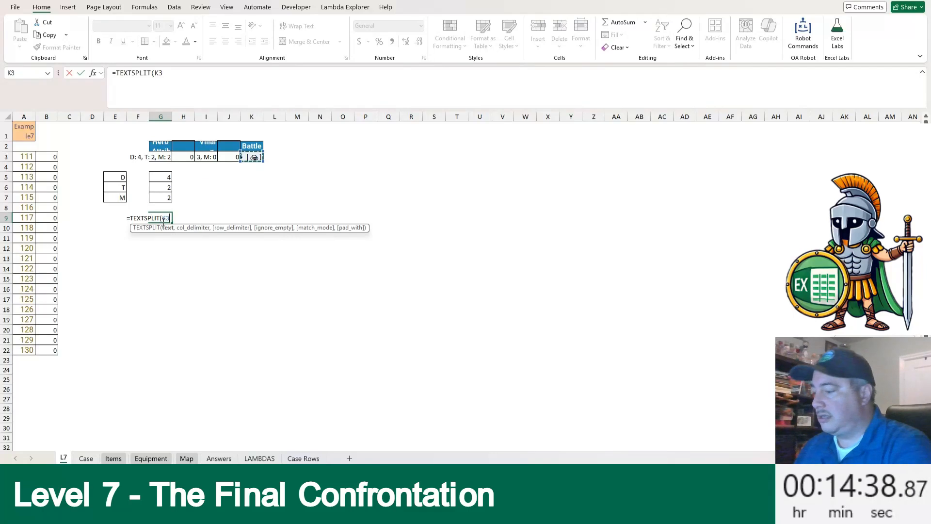
{"action": "type", "text": ","}
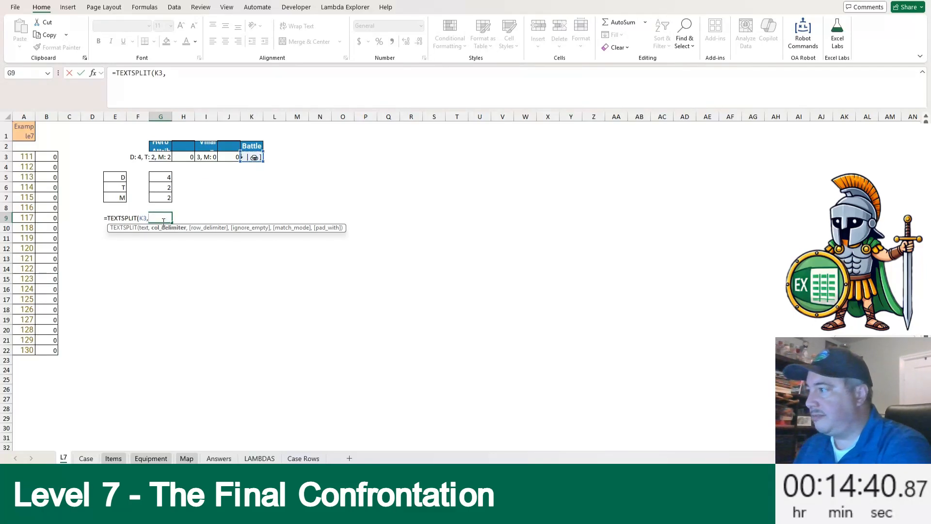
{"action": "type", "text": "{\"["}
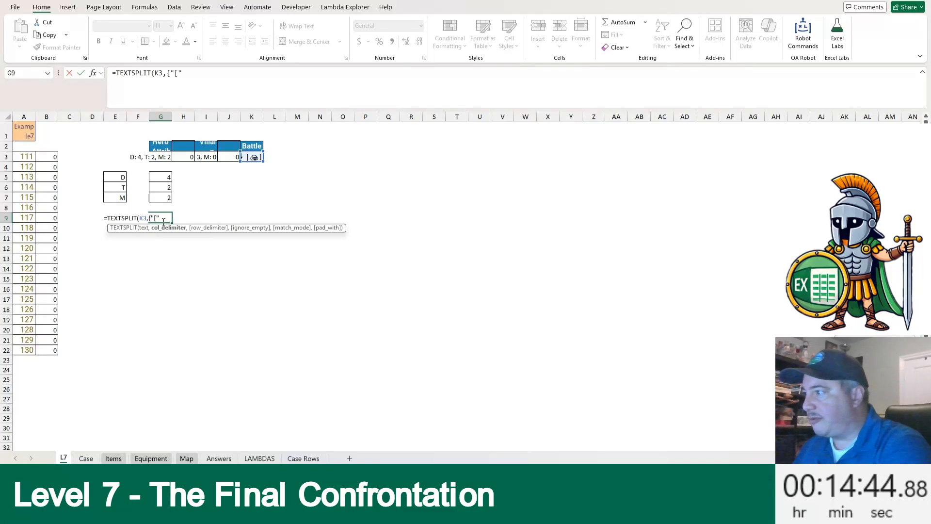
{"action": "type", "text": "\",\"]\":\""}
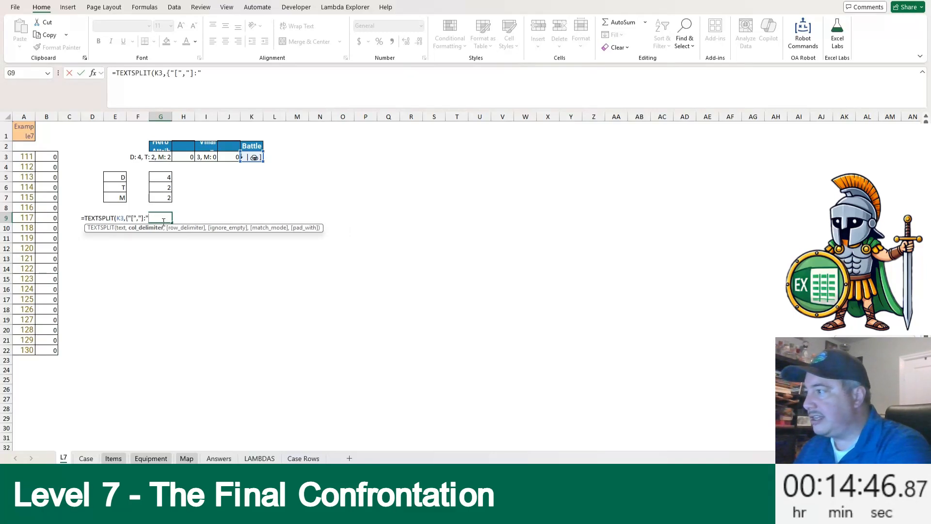
{"action": "key", "text": "BackSpace"}
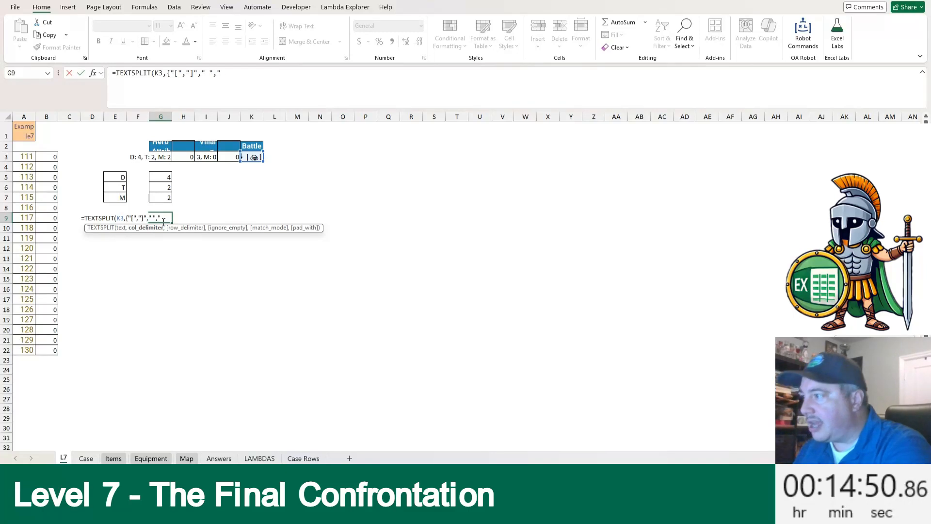
{"action": "type", "text": ",\" \",\"|\"},,1)"}
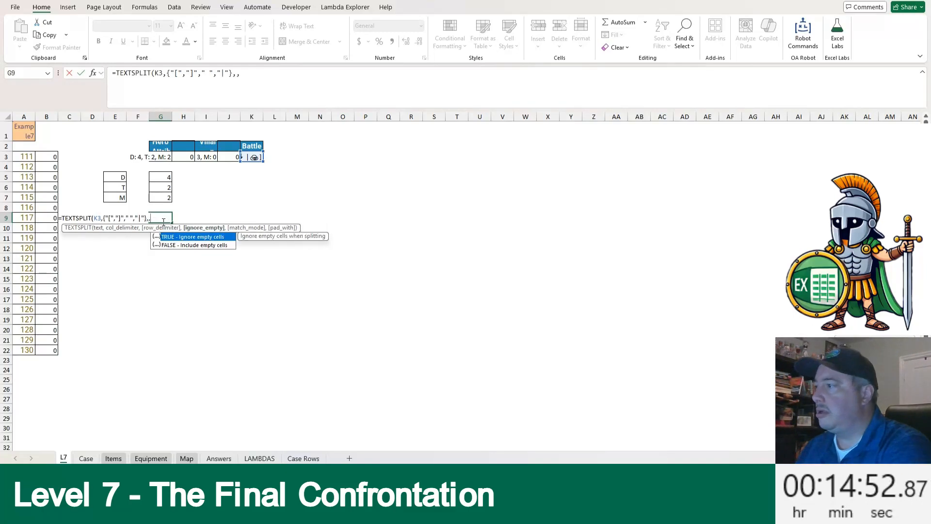
{"action": "key", "text": "Return"}
{"action": "key", "text": "Up"}
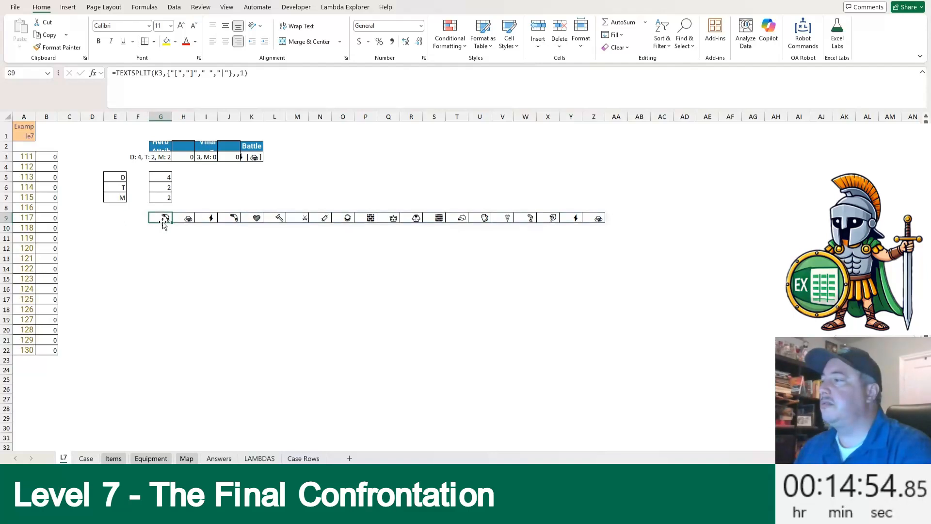
Step: Wrap the TEXTSPLIT formula in G9 in WRAPCOLS with 2 values per column
{"action": "key", "text": "F2"}
{"action": "key", "text": "Home"}
{"action": "key", "text": "Right"}
{"action": "type", "text": "WR"}
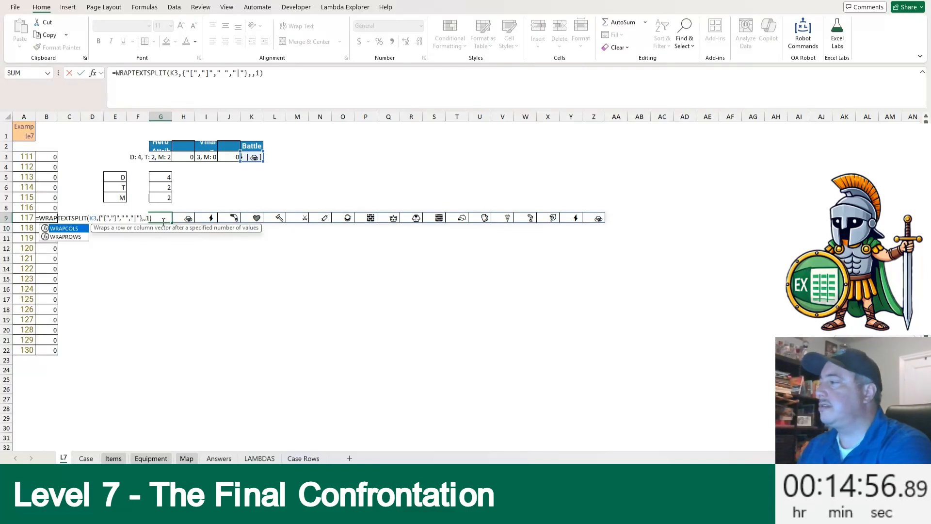
{"action": "key", "text": "Tab"}
{"action": "type", "text": ",2)"}
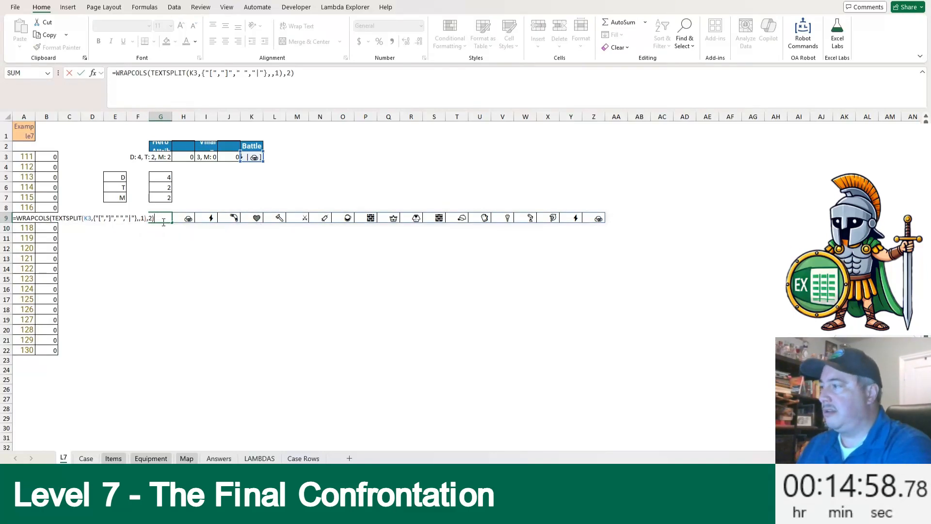
{"action": "key", "text": "ctrl+Return"}
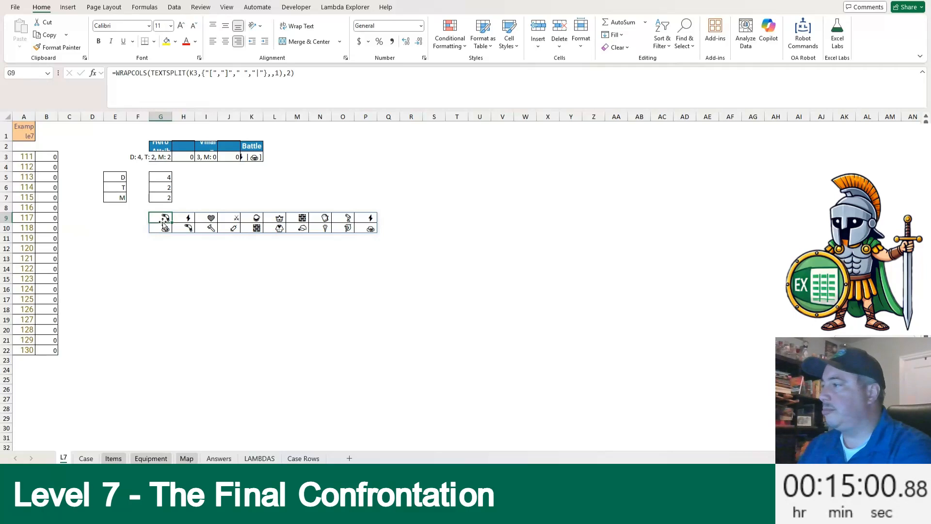
Step: Wrap the WRAPCOLS formula in G9 in CHOOSEROWS to keep only row 1
{"action": "key", "text": "F2"}
{"action": "key", "text": "Home"}
{"action": "key", "text": "Right"}
{"action": "type", "text": "CHOOSE"}
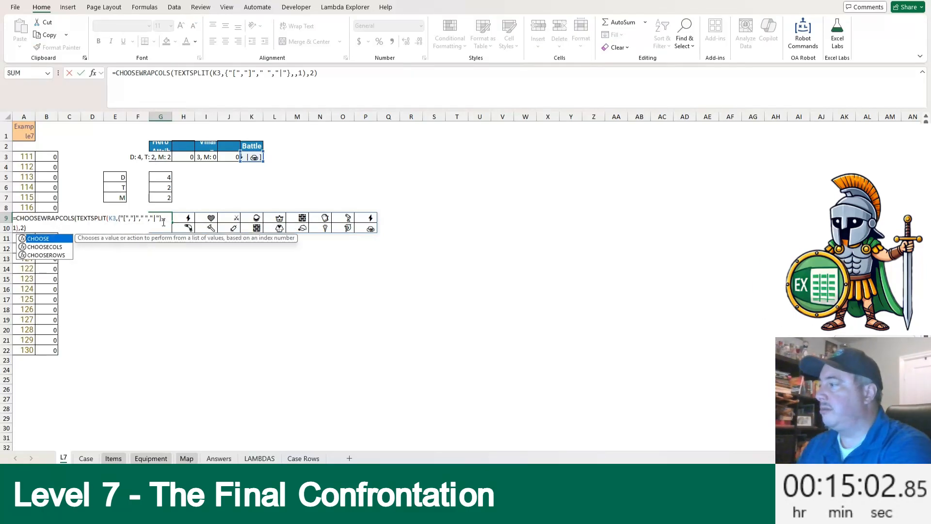
{"action": "type", "text": "C"}
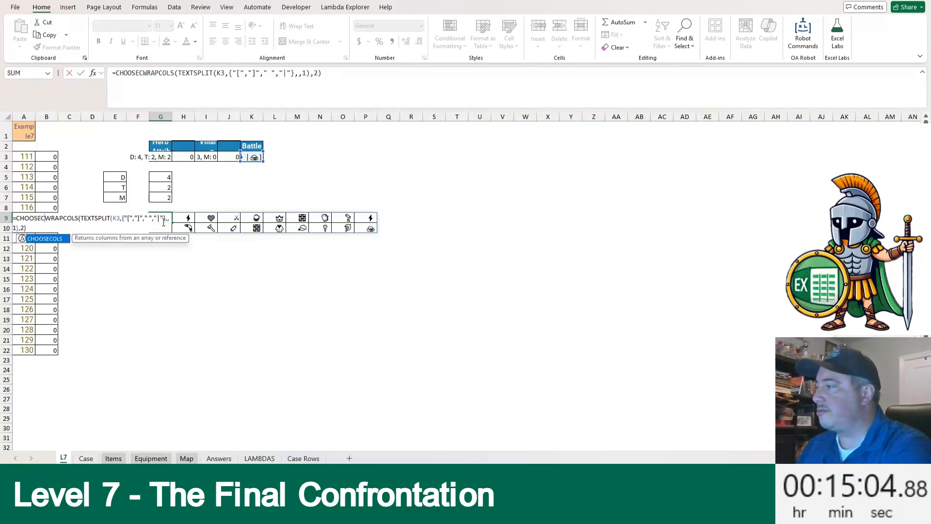
{"action": "key", "text": "BackSpace"}
{"action": "type", "text": "RO"}
{"action": "key", "text": "Tab"}
{"action": "key", "text": "End"}
{"action": "type", "text": ",1"}
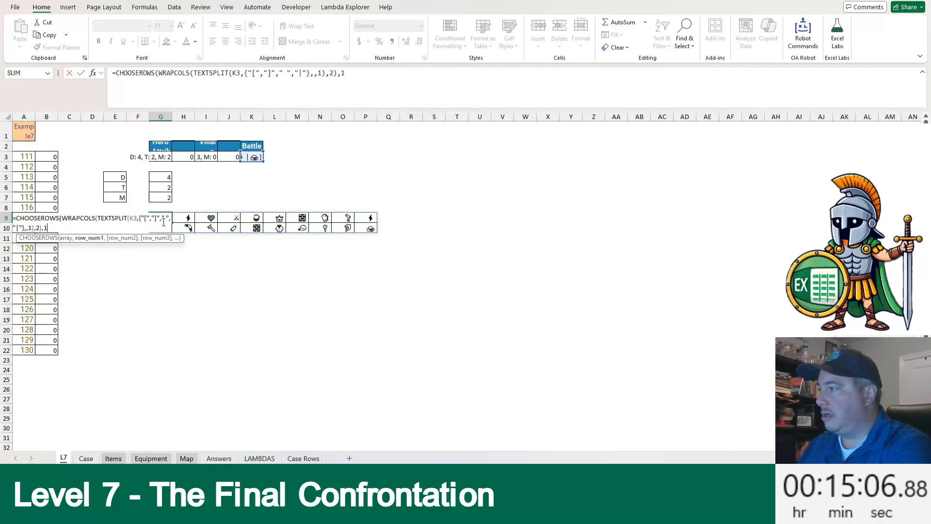
{"action": "key", "text": "ctrl+Return"}
Step: Label cell E9 as Icons and cell E10 as Class
{"action": "key", "text": "Left"}
{"action": "key", "text": "Left"}
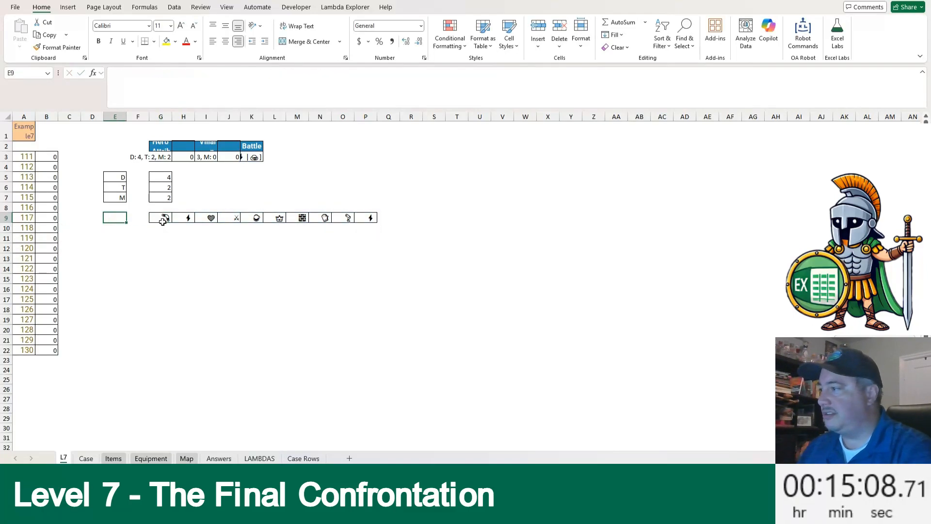
{"action": "type", "text": "Icons"}
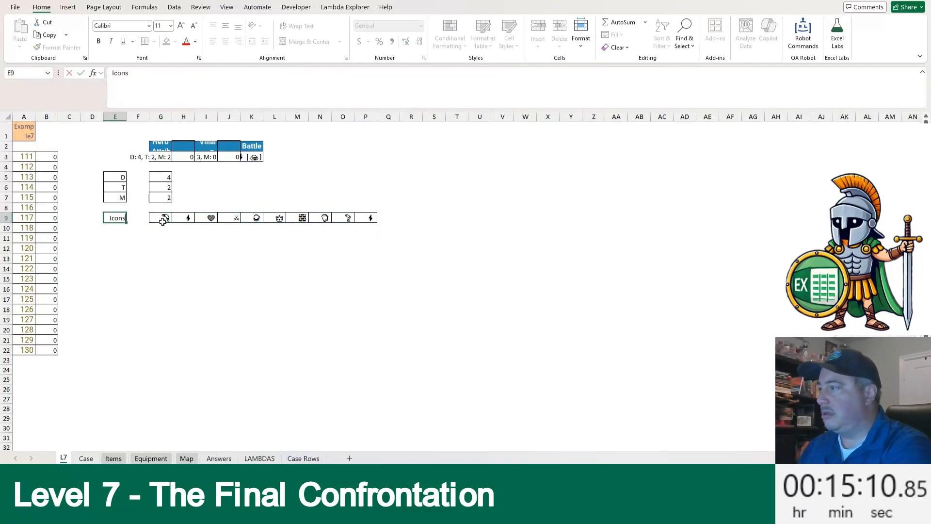
{"action": "key", "text": "Return"}
{"action": "type", "text": "Class"}
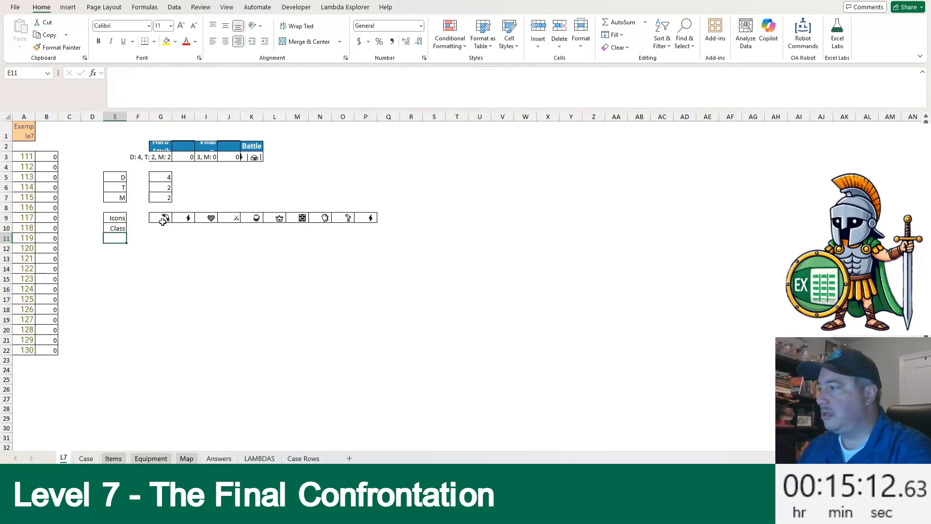
Step: Look up each icon's class in G10 with =XLOOKUP(G9#,t[Icon],t[Class],0)
{"action": "left_click", "coordinate": [164, 221]}
{"action": "key", "text": "Down"}
{"action": "type", "text": "=XLOOKUP("}
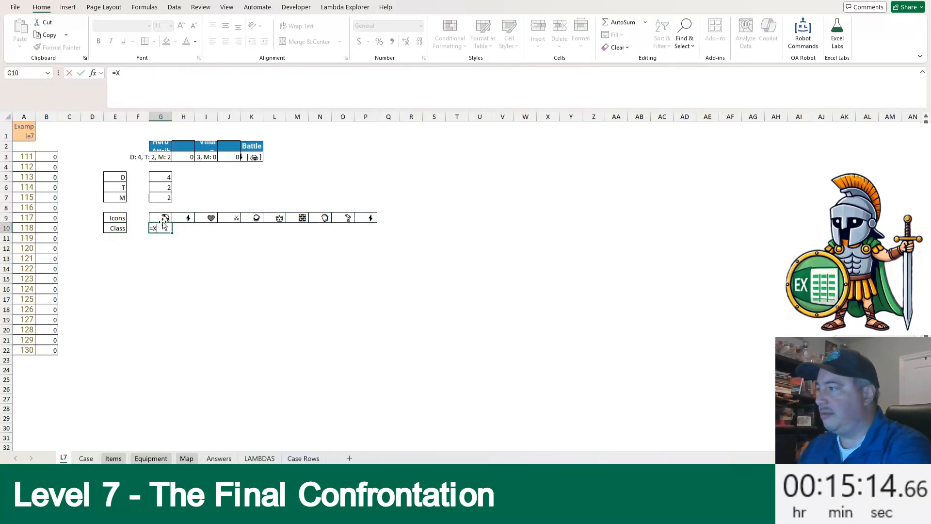
{"action": "left_click", "coordinate": [163, 219]}
{"action": "type", "text": ",t[Class]"}
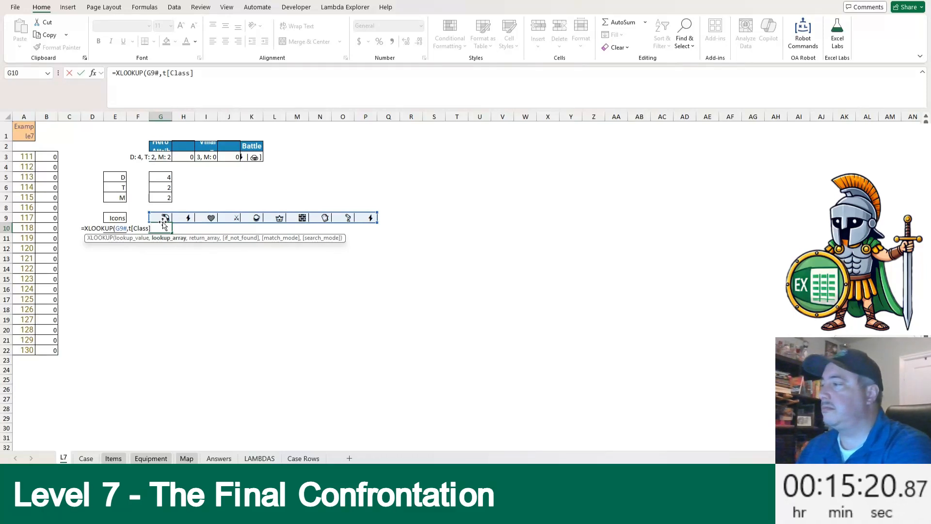
{"action": "key", "text": "BackSpace"}
{"action": "key", "text": "BackSpace"}
{"action": "key", "text": "BackSpace"}
{"action": "key", "text": "BackSpace"}
{"action": "key", "text": "BackSpace"}
{"action": "key", "text": "BackSpace"}
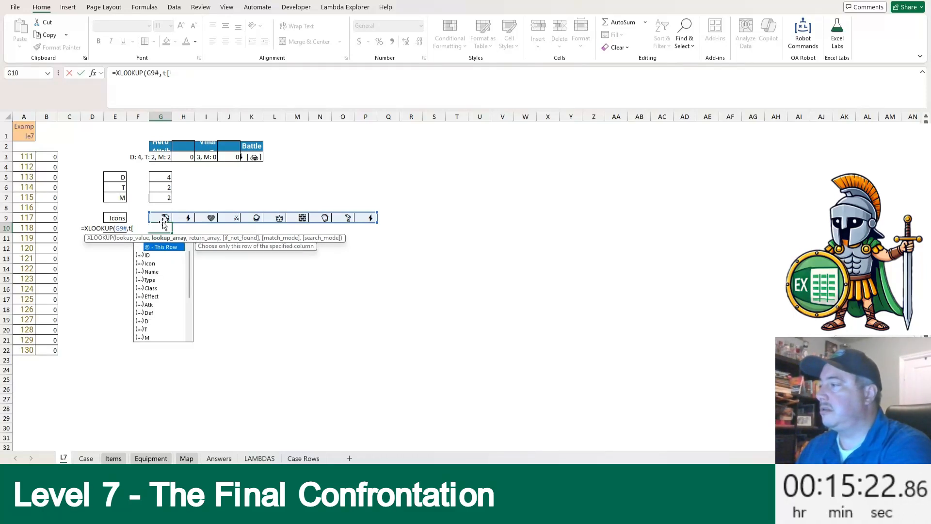
{"action": "type", "text": "Icon"}
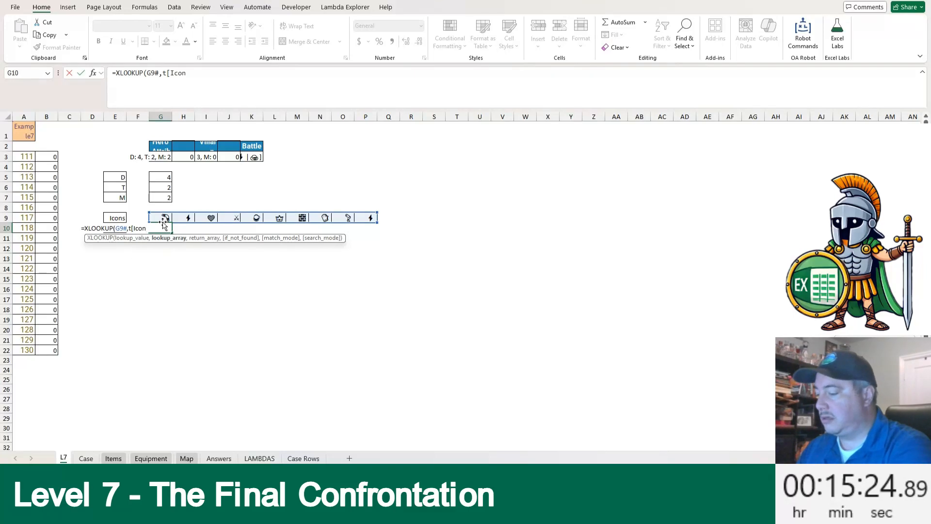
{"action": "type", "text": "],t[Class"}
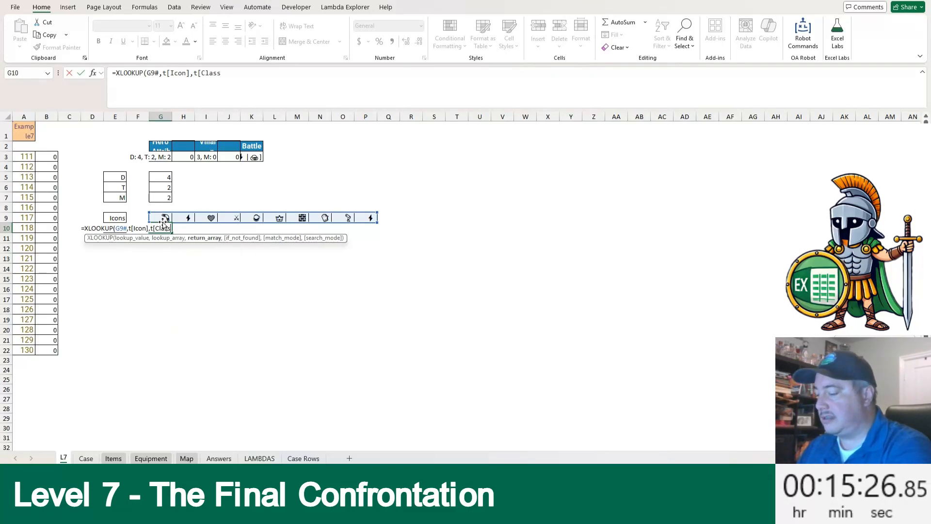
{"action": "type", "text": "])"}
{"action": "key", "text": "BackSpace"}
{"action": "type", "text": ",0)"}
{"action": "key", "text": "Return"}
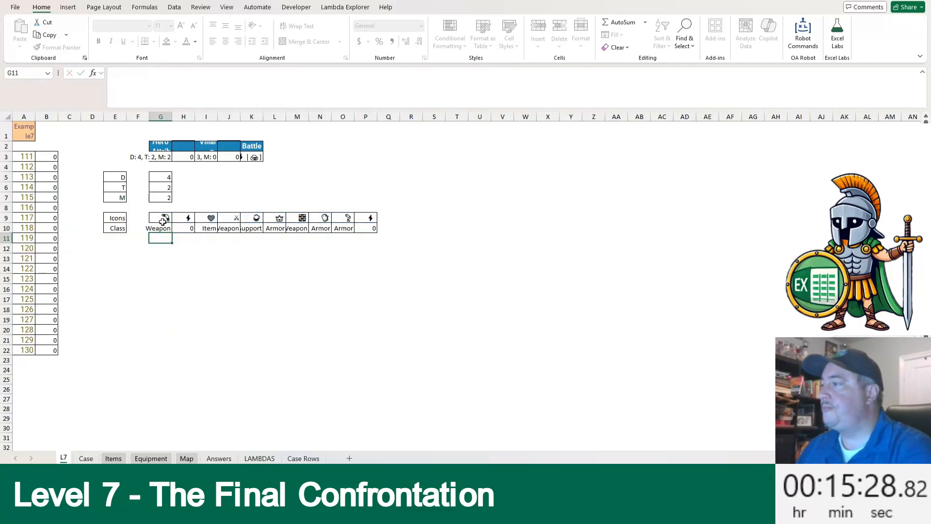
Step: Label cell E11 as Grab and go to cell G11 in the same row
{"action": "key", "text": "Up"}
{"action": "key", "text": "Left"}
{"action": "key", "text": "Down"}
{"action": "key", "text": "Left"}
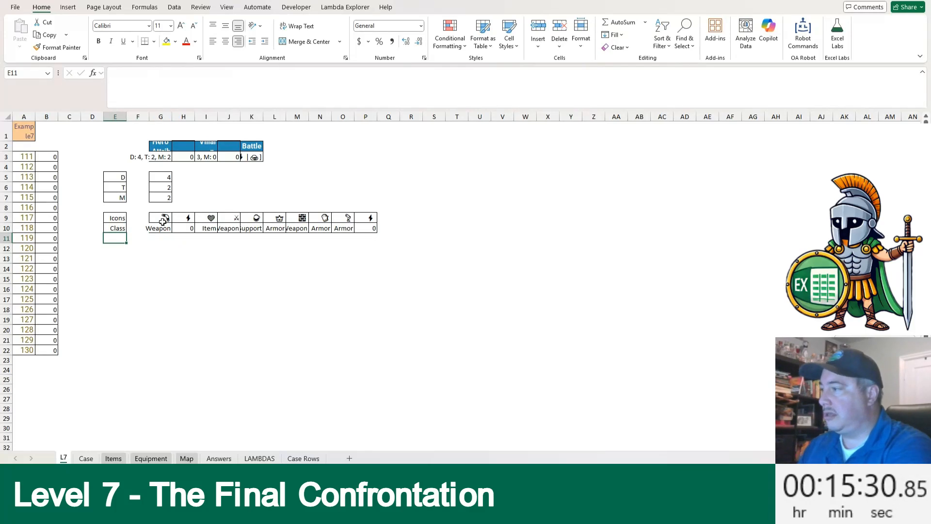
{"action": "type", "text": "Grab"}
{"action": "key", "text": "Right"}
{"action": "key", "text": "Right"}
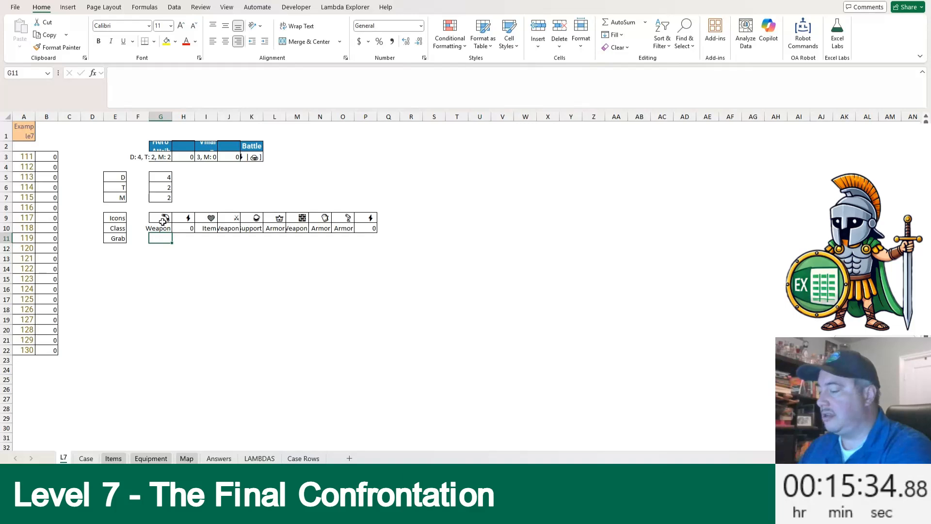
Step: Compare the D attribute with each icon's minimum in G11 using =(G5>=XLOOKUP(G9#,t[Icon],t[MinD],0))
{"action": "type", "text": "=("}
{"action": "left_click", "coordinate": [166, 178]}
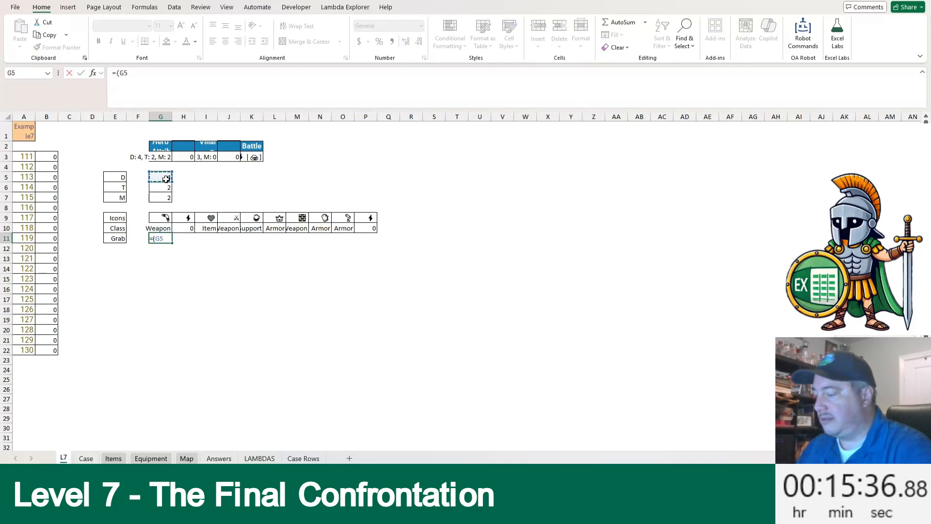
{"action": "type", "text": ">="}
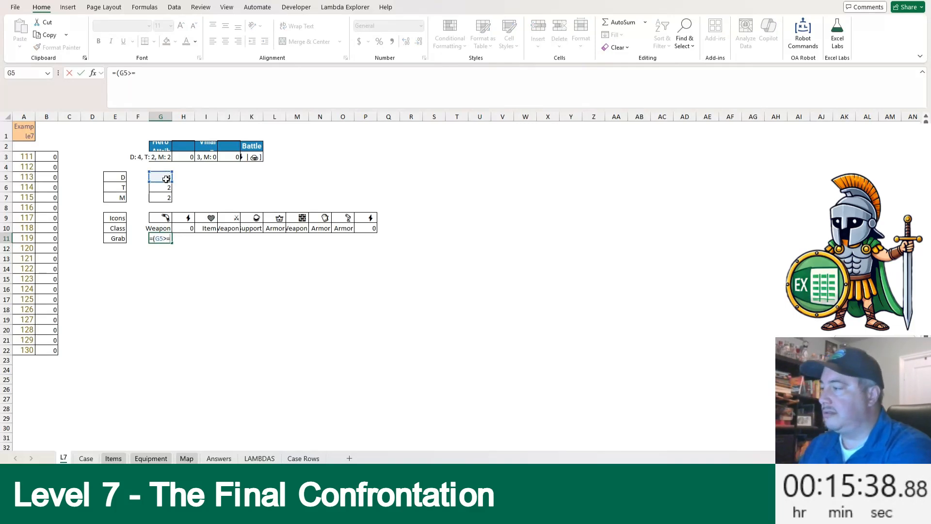
{"action": "type", "text": "XLOOKUP("}
{"action": "key", "text": "Up"}
{"action": "key", "text": "Up"}
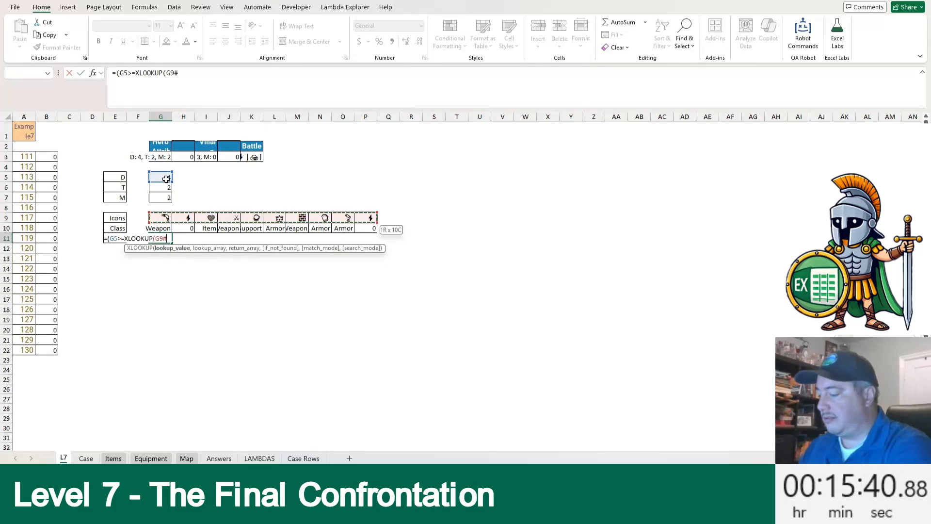
{"action": "type", "text": ",t[Icon]"}
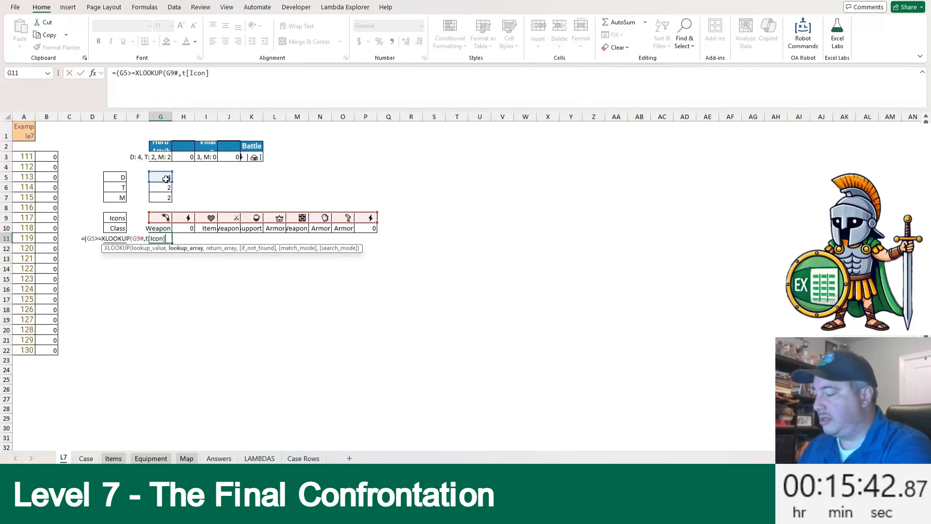
{"action": "type", "text": ",t["}
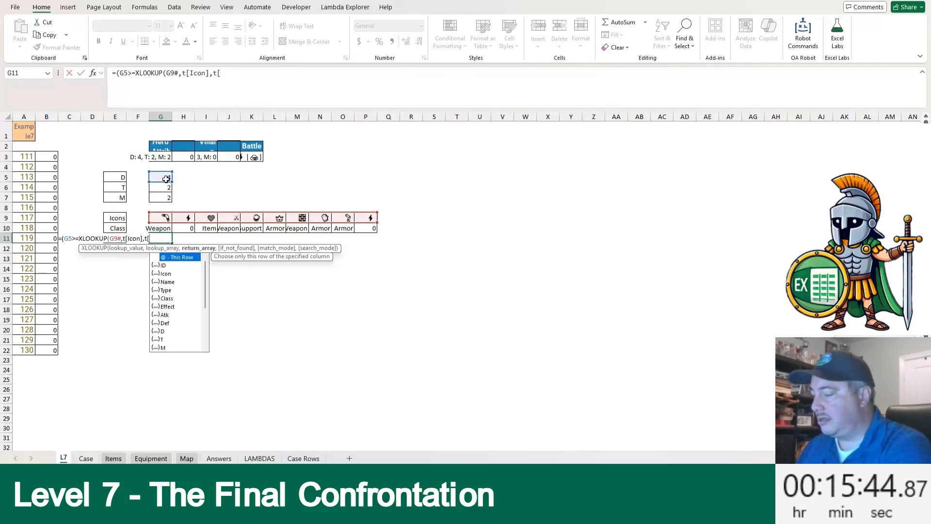
{"action": "type", "text": "MinD],0"}
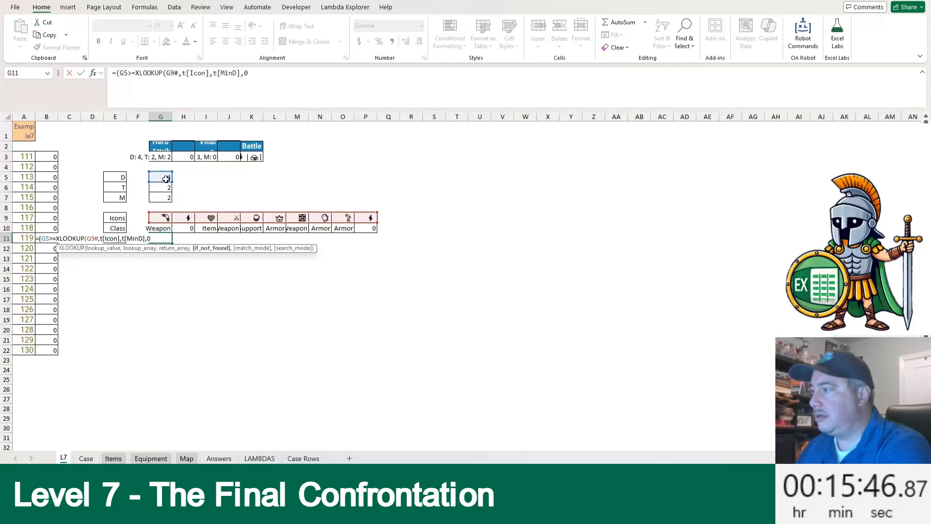
{"action": "key", "text": "Return"}
{"action": "key", "text": "Return"}
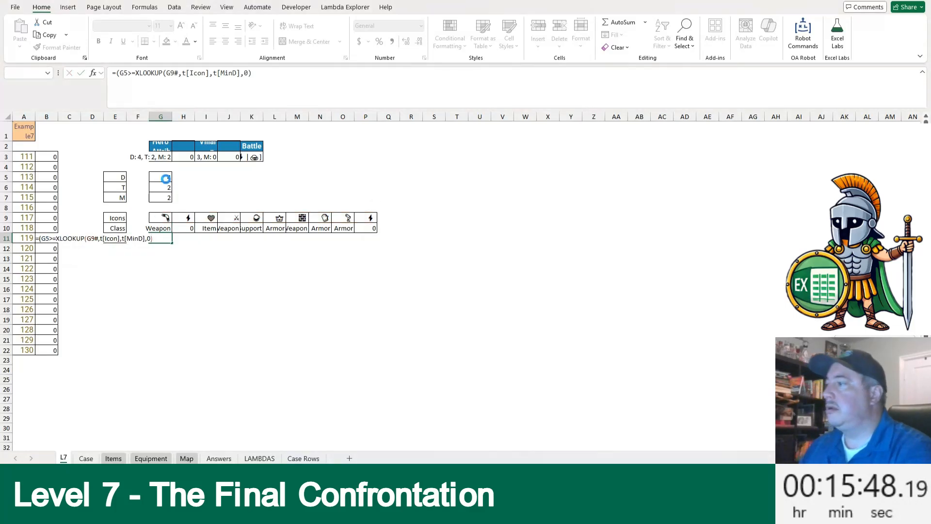
Step: Extend the G11 formula by multiplying the parenthesized MinD comparison by two identical copies of itself
{"action": "left_click_drag", "start_coordinate": [116, 73], "coordinate": [285, 73]}
{"action": "key", "text": "ctrl+c"}
{"action": "key", "text": "End"}
{"action": "type", "text": "*"}
{"action": "key", "text": "ctrl+v"}
{"action": "type", "text": "*"}
{"action": "key", "text": "ctrl+v"}
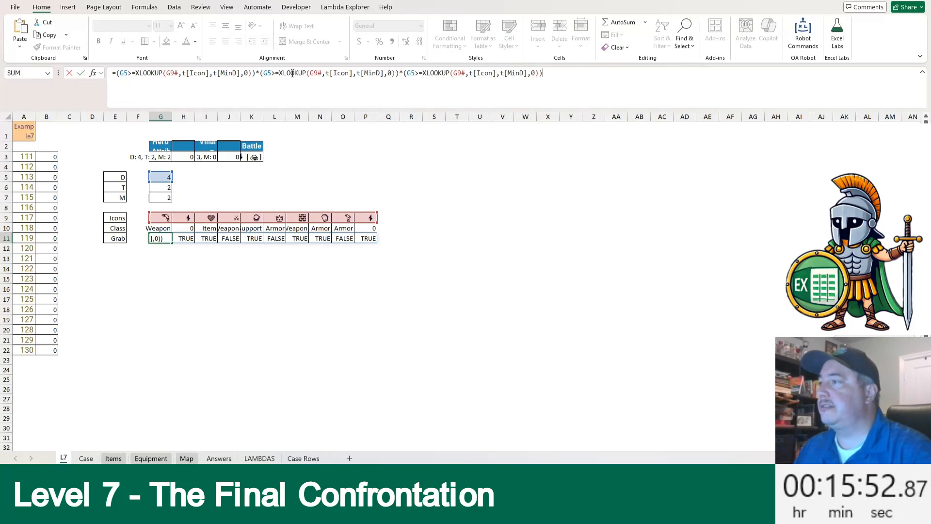
Step: Point the second comparison in the G11 formula at G6 and the third comparison at G7
{"action": "left_click", "coordinate": [273, 73]}
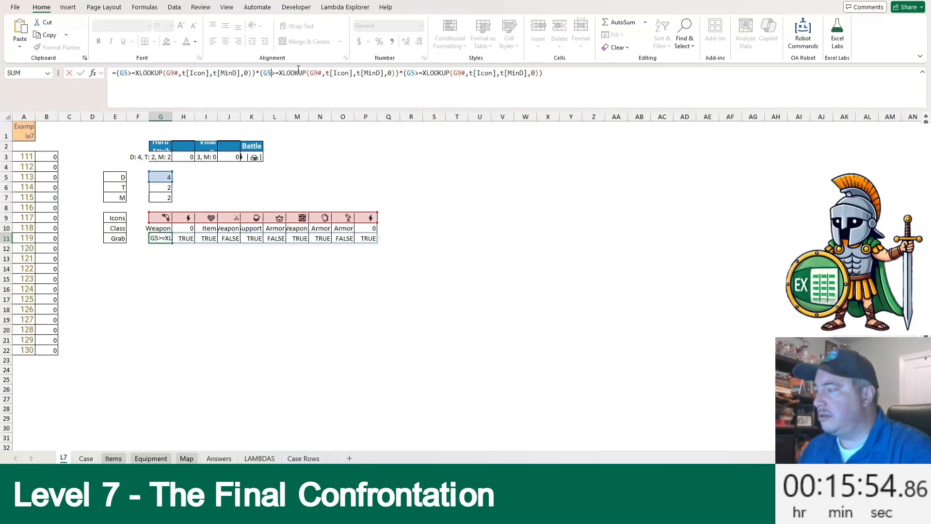
{"action": "key", "text": "BackSpace"}
{"action": "type", "text": "6"}
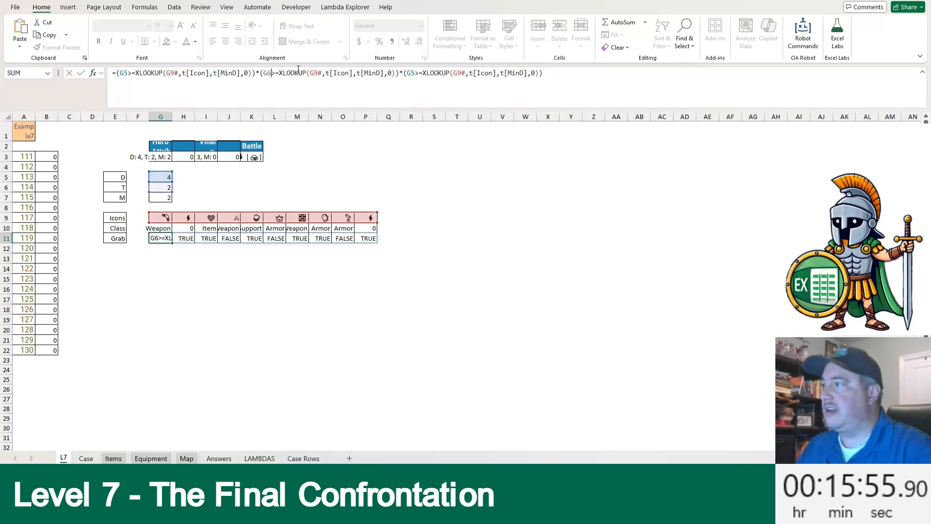
{"action": "left_click", "coordinate": [416, 74]}
{"action": "key", "text": "BackSpace"}
{"action": "type", "text": "6"}
{"action": "key", "text": "BackSpace"}
{"action": "type", "text": "7"}
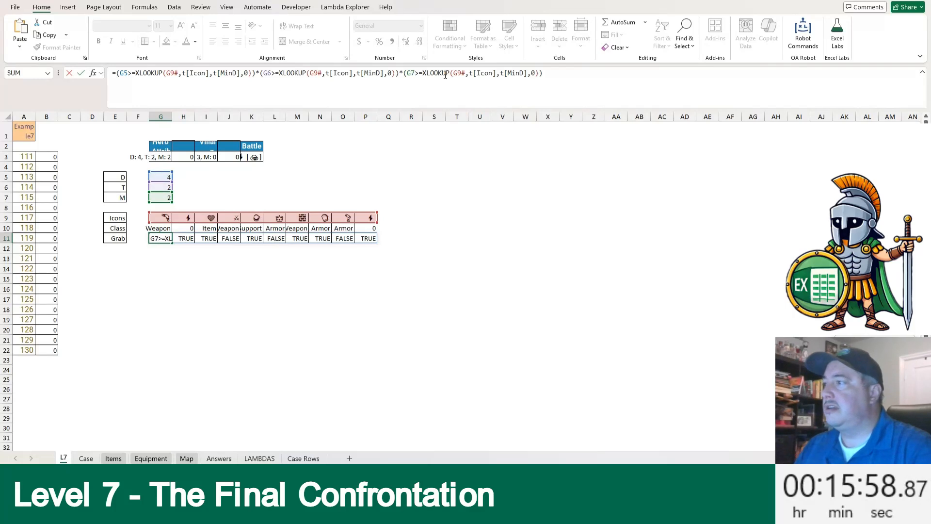
Step: Set the return columns to t[MinT] in the second lookup and t[MinM] in the third, and commit the G11 formula
{"action": "left_click", "coordinate": [382, 73]}
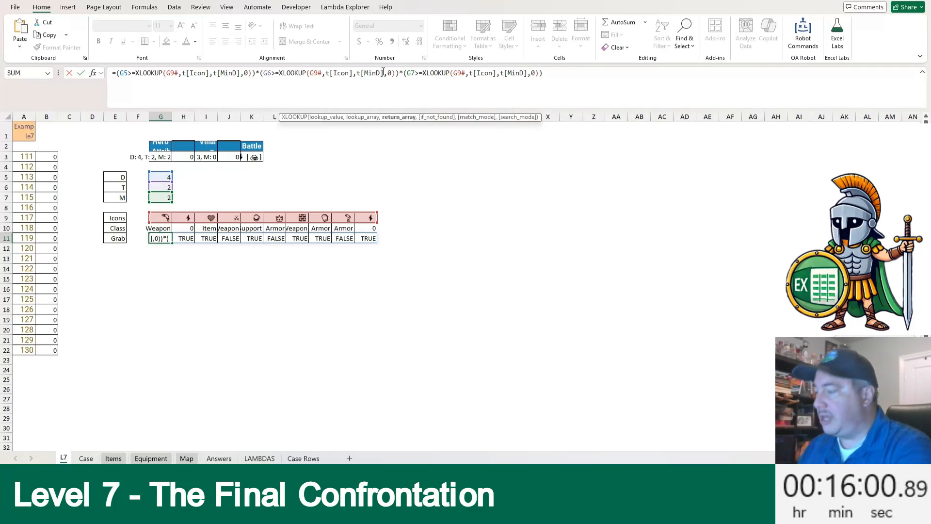
{"action": "key", "text": "BackSpace"}
{"action": "type", "text": "T"}
{"action": "left_click", "coordinate": [527, 73]}
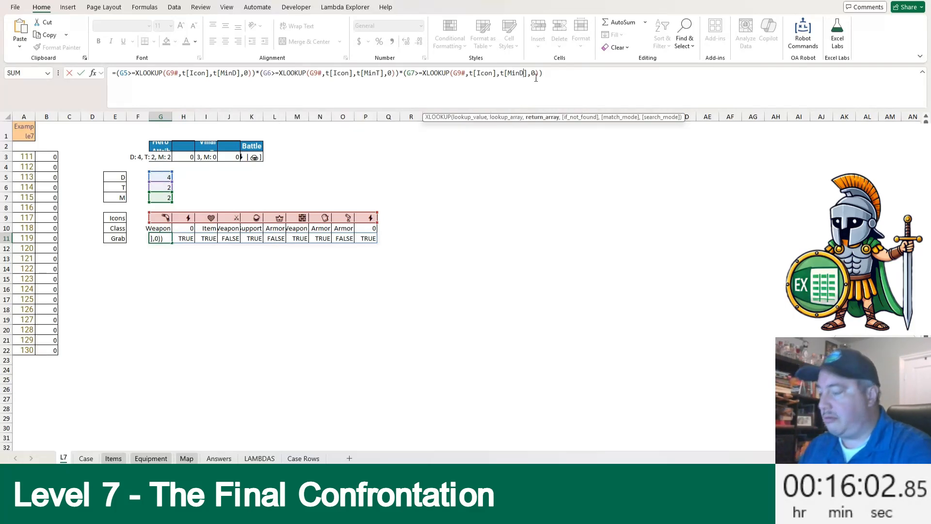
{"action": "key", "text": "BackSpace"}
{"action": "type", "text": "M"}
{"action": "key", "text": "Return"}
{"action": "key", "text": "Up"}
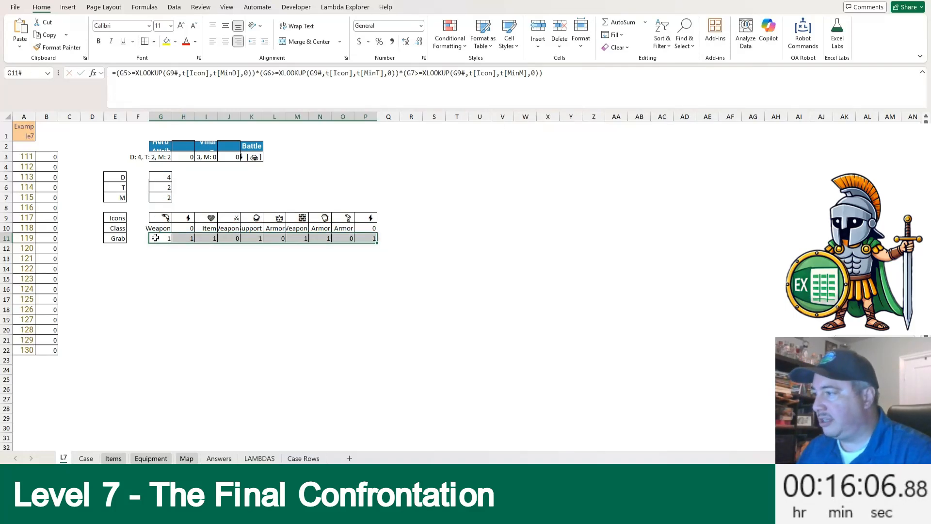
Step: Label cell E12 as BaseAtk
{"action": "left_click", "coordinate": [116, 251]}
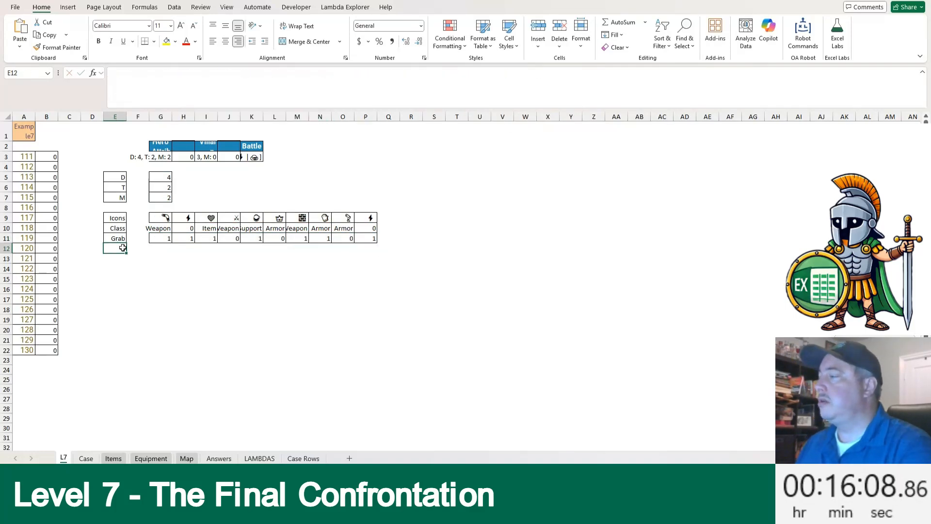
{"action": "type", "text": "BaseAtk"}
{"action": "key", "text": "Return"}
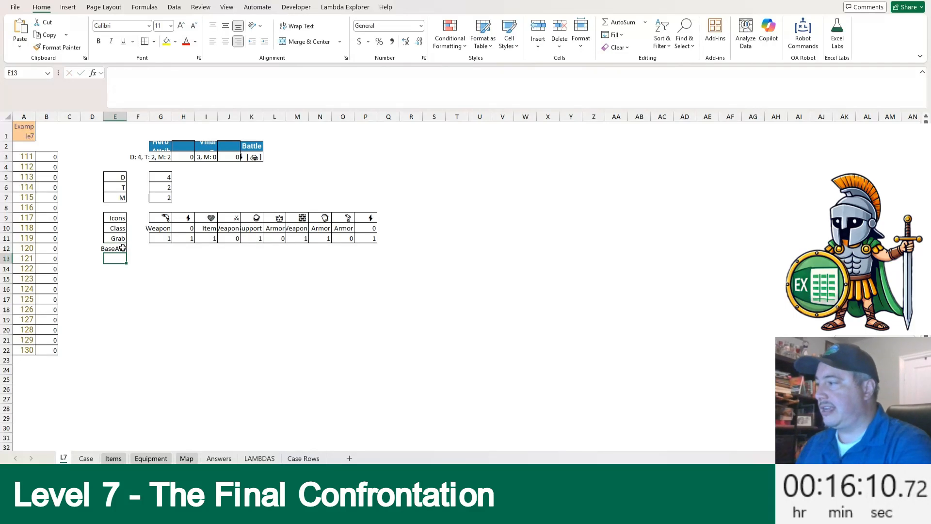
Step: Look up each icon's attack value in G12 with =XLOOKUP(G9#,t[Icon],t[Atk],0)
{"action": "key", "text": "Up"}
{"action": "key", "text": "Right"}
{"action": "key", "text": "Right"}
{"action": "type", "text": "=XLOOKUP(G9"}
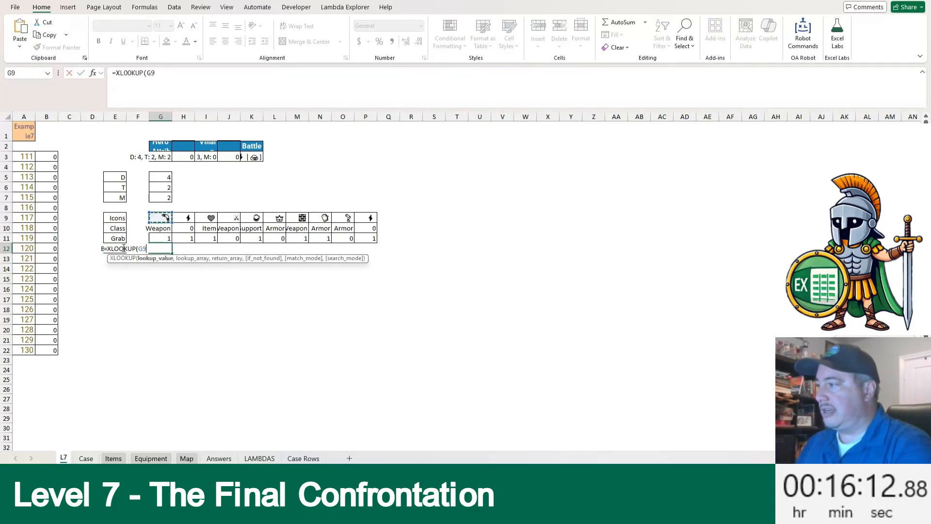
{"action": "type", "text": "#,t["}
{"action": "key", "text": "Down"}
{"action": "key", "text": "Down"}
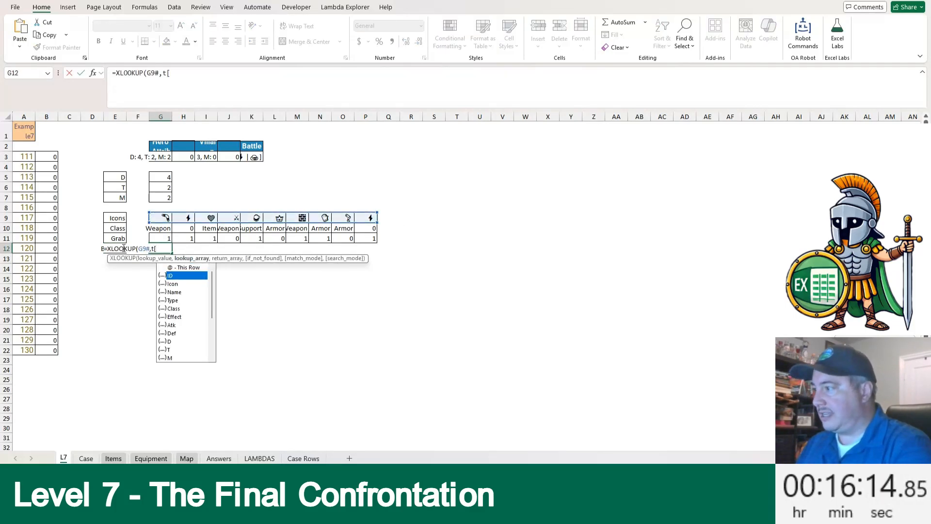
{"action": "key", "text": "Tab"}
{"action": "type", "text": "],t[a"}
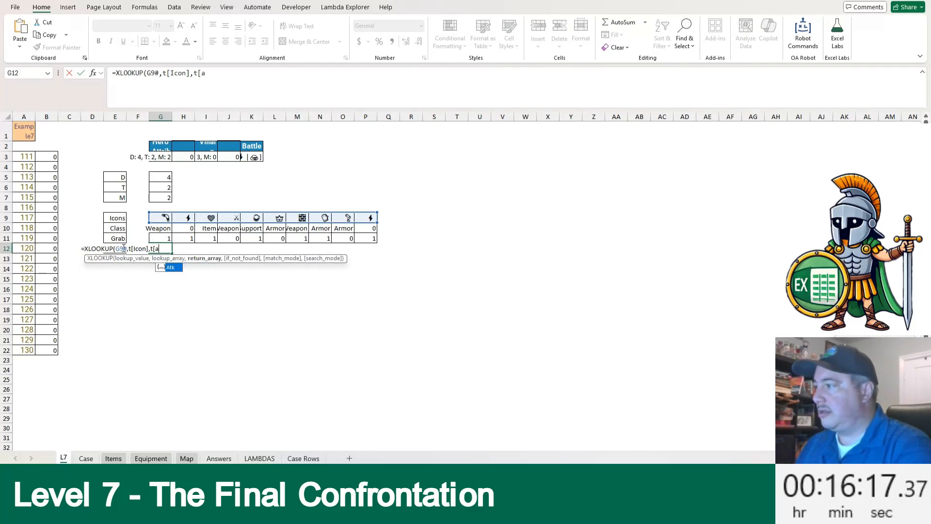
{"action": "key", "text": "Tab"}
{"action": "type", "text": ",0)"}
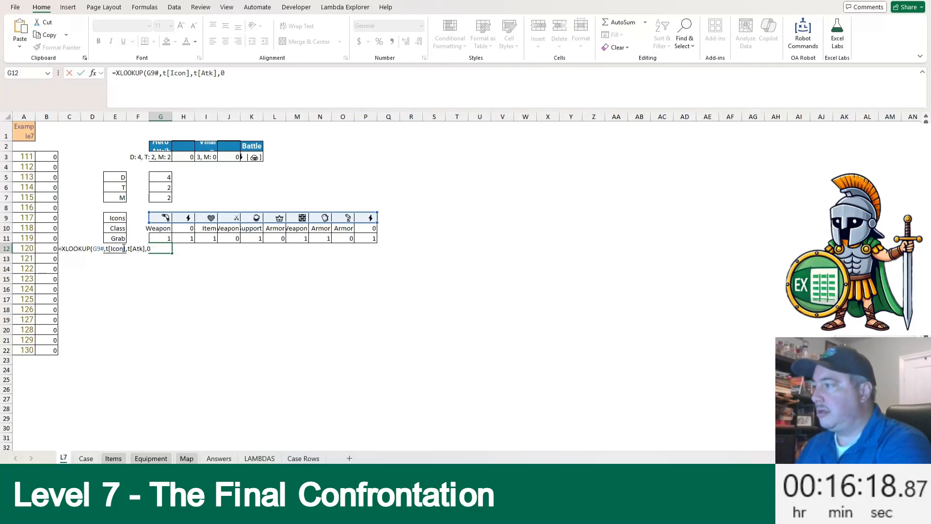
{"action": "key", "text": "ctrl+Return"}
Step: Limit the G12 attack values to grabbed weapons by appending *G11#*(G10#="Weapon") to the formula
{"action": "key", "text": "F2"}
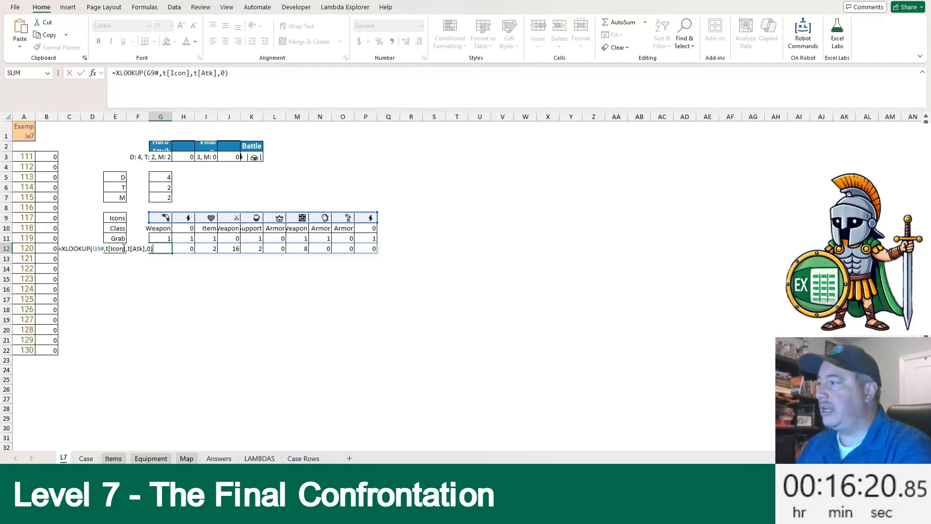
{"action": "type", "text": "*"}
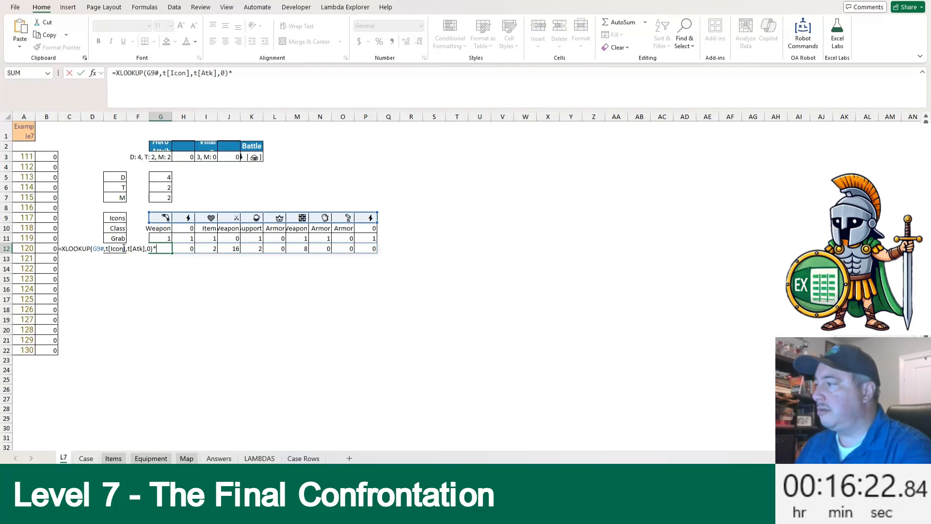
{"action": "key", "text": "Up"}
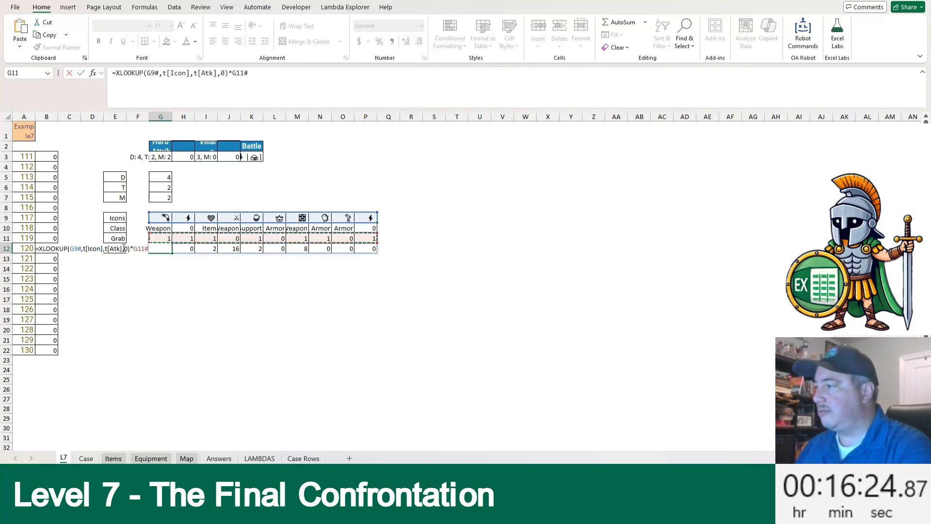
{"action": "type", "text": "*"}
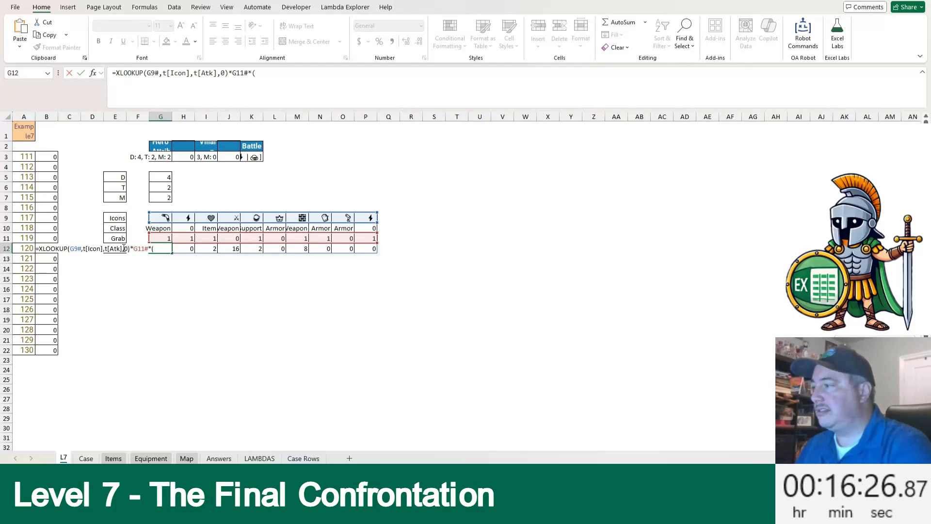
{"action": "type", "text": "("}
{"action": "key", "text": "Up"}
{"action": "key", "text": "Up"}
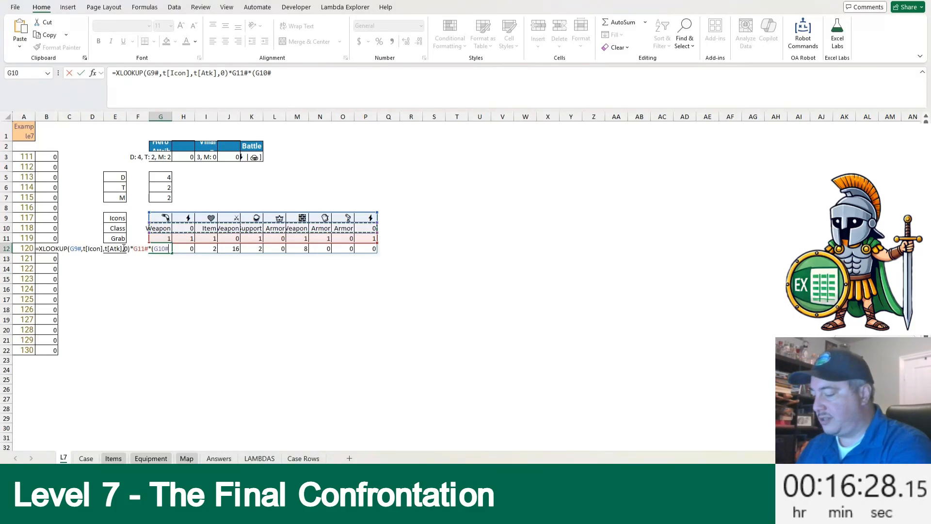
{"action": "type", "text": "=\"Weapn"}
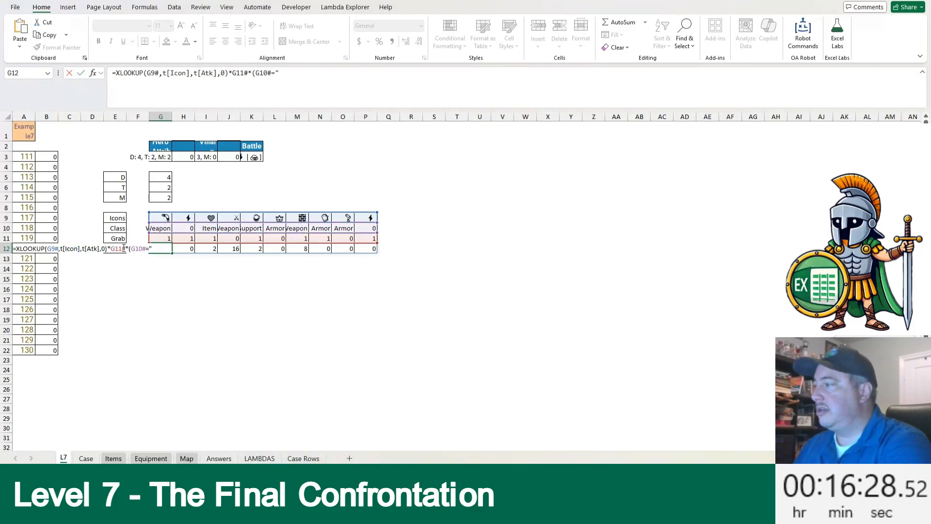
{"action": "type", "text": "n\")"}
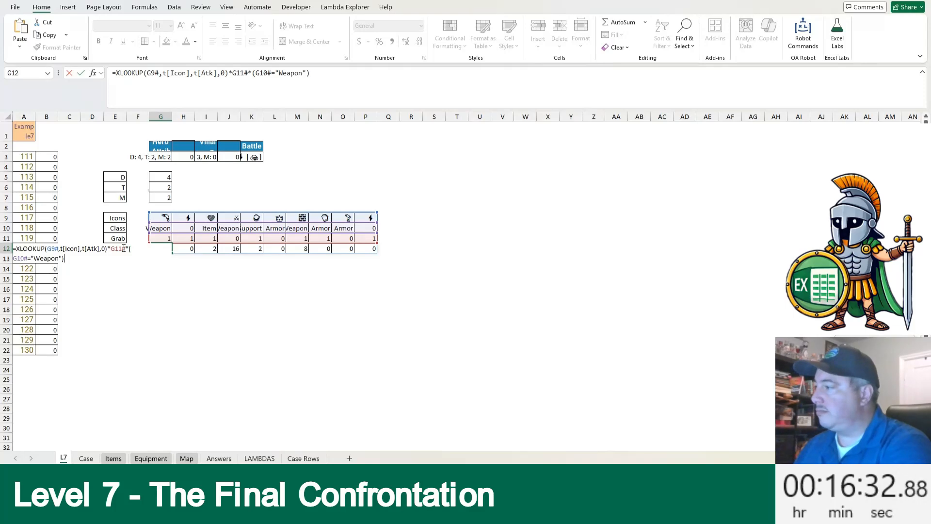
{"action": "key", "text": "ctrl+Return"}
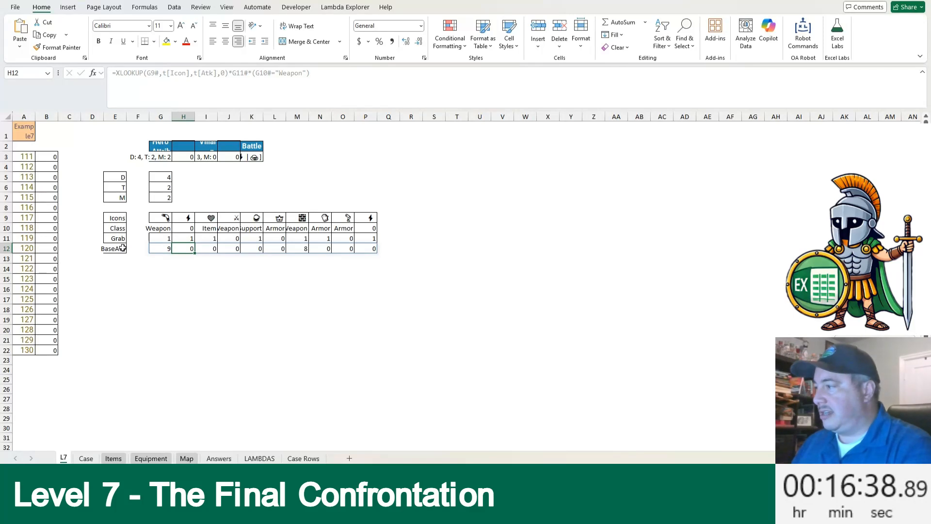
Step: Label cell E13 as Atk and go to cell G13 in the same row
{"action": "key", "text": "Up"}
{"action": "key", "text": "Up"}
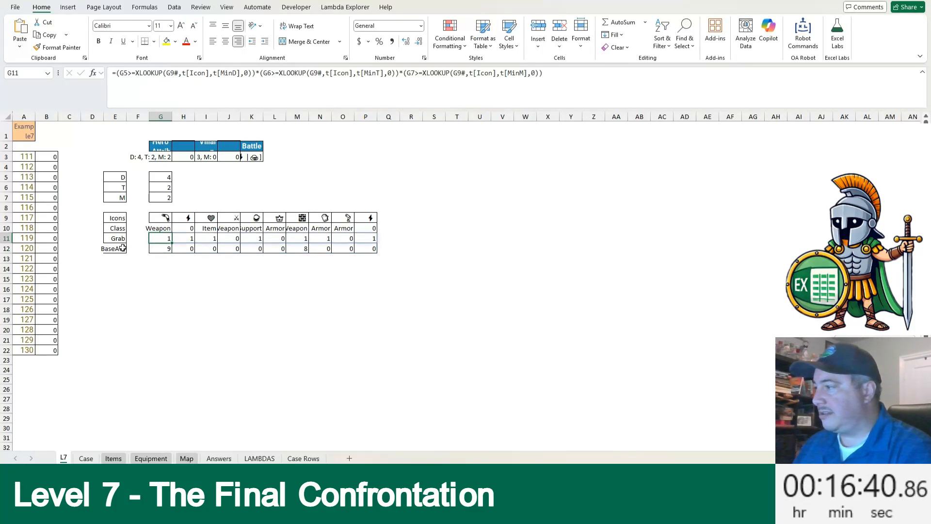
{"action": "key", "text": "Down"}
{"action": "key", "text": "Down"}
{"action": "key", "text": "Down"}
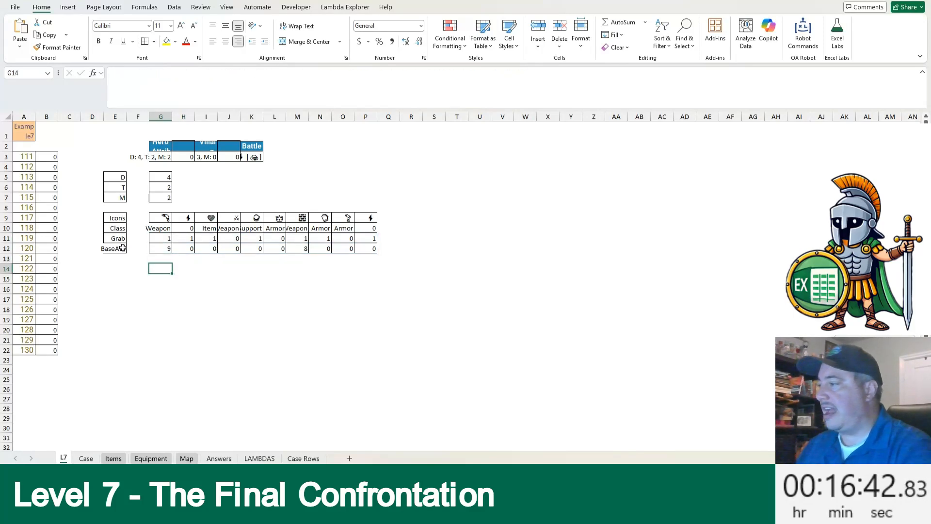
{"action": "key", "text": "Left"}
{"action": "key", "text": "Left"}
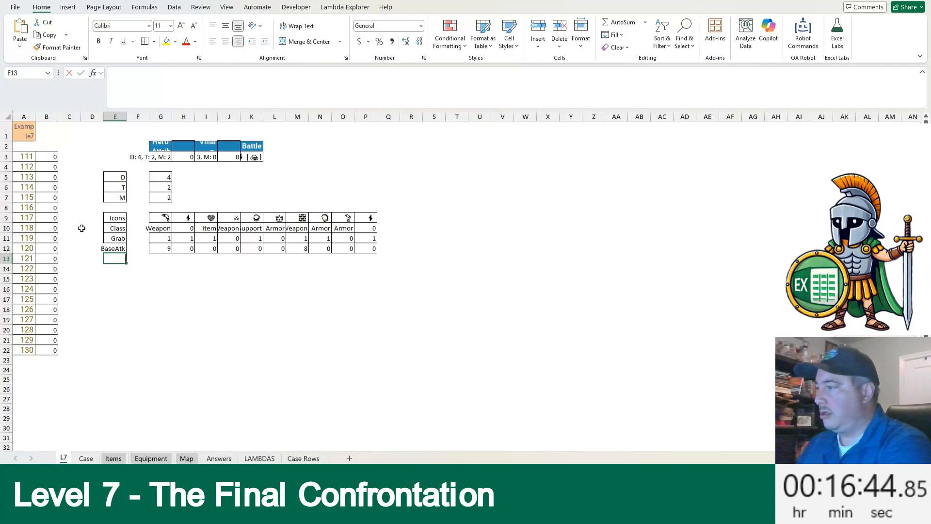
{"action": "type", "text": "Atk"}
{"action": "key", "text": "Tab"}
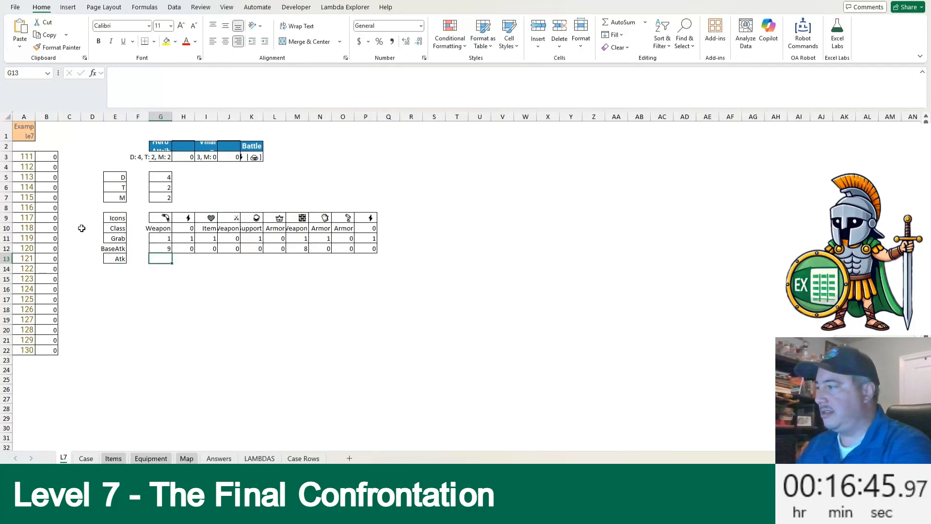
Step: Calculate non-weapon attack in G13 with =XLOOKUP(G9#,t[Icon],t[Atk],0)*G11#*(G10#<>"Weapon")
{"action": "type", "text": "=XLOOKUP(G9#,t[Icon],t[Atk],0)*G11#*(G10#=\"Weapon\")"}
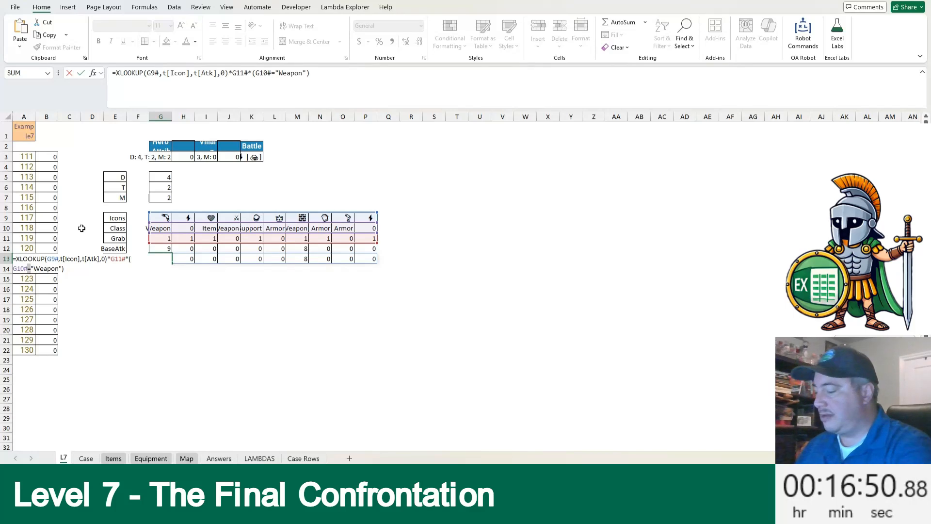
{"action": "type", "text": ">"}
{"action": "key", "text": "ctrl+Return"}
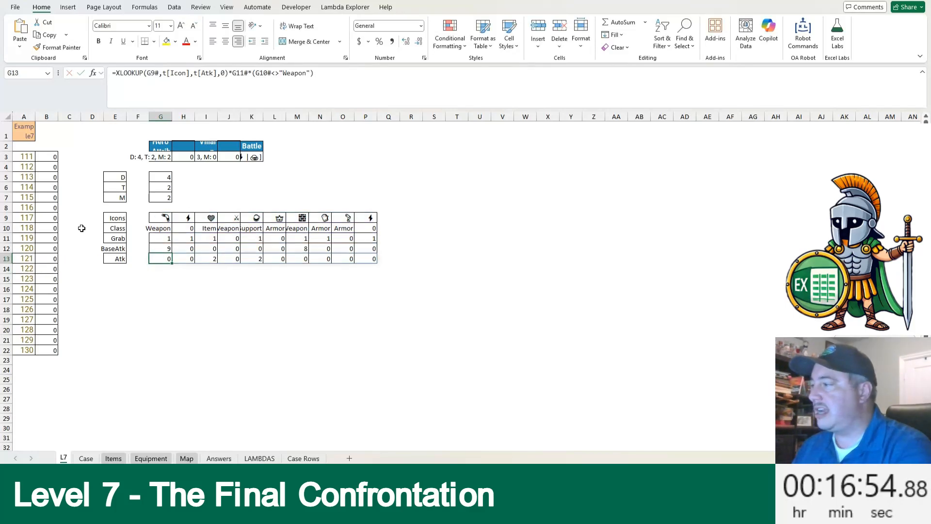
Step: Turn the G13 formula into a running total by wrapping it in SCAN(0,…,SUM)
{"action": "key", "text": "F2"}
{"action": "key", "text": "Home"}
{"action": "key", "text": "Right"}
{"action": "type", "text": "SCAN"}
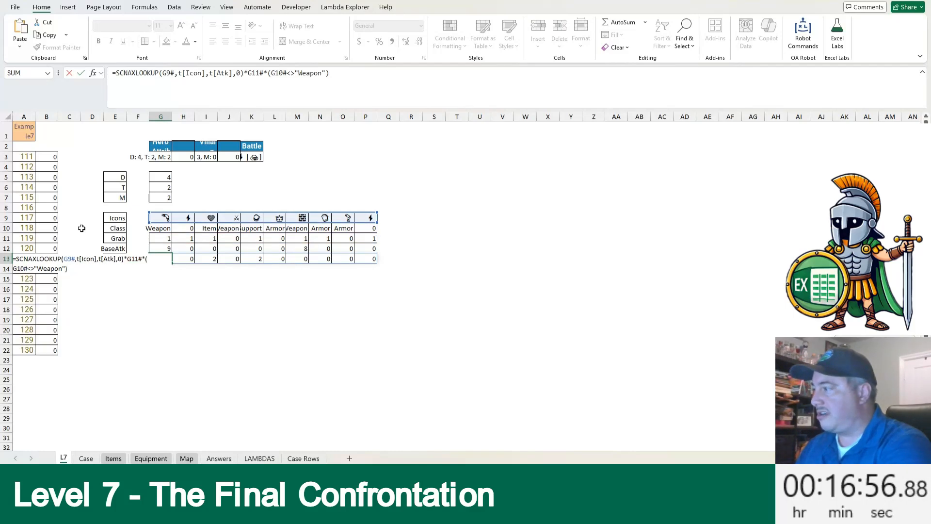
{"action": "type", "text": "(0,"}
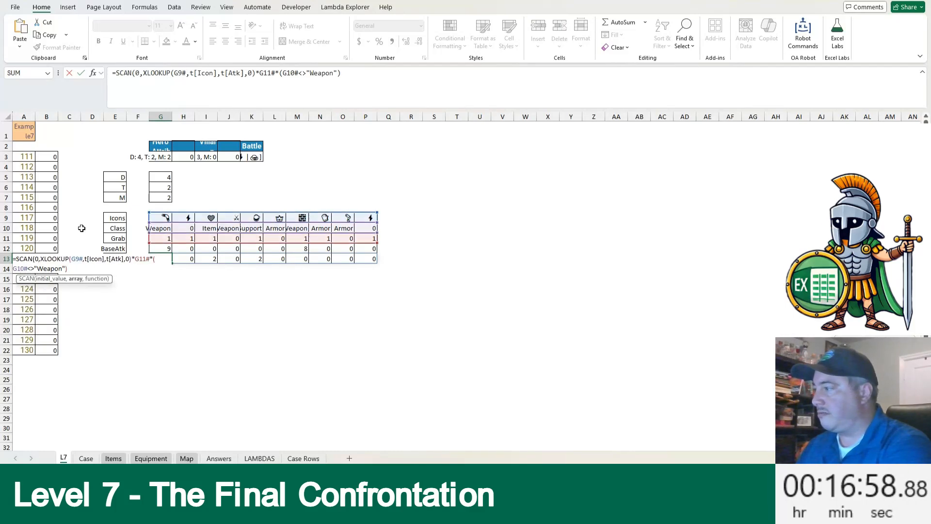
{"action": "type", "text": ",SUM)"}
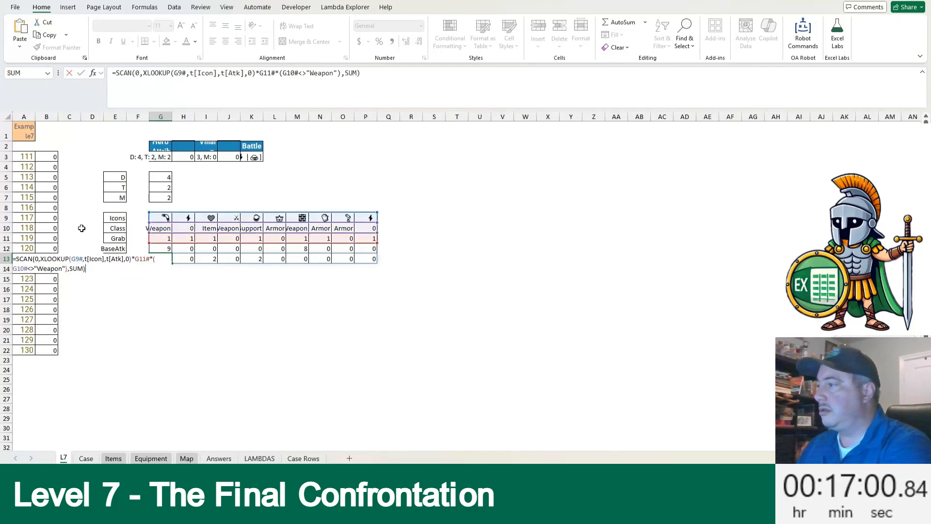
{"action": "key", "text": "Return"}
{"action": "key", "text": "Up"}
Step: Add the base attack to the running total in G13 by appending +G12# to the formula
{"action": "key", "text": "F2"}
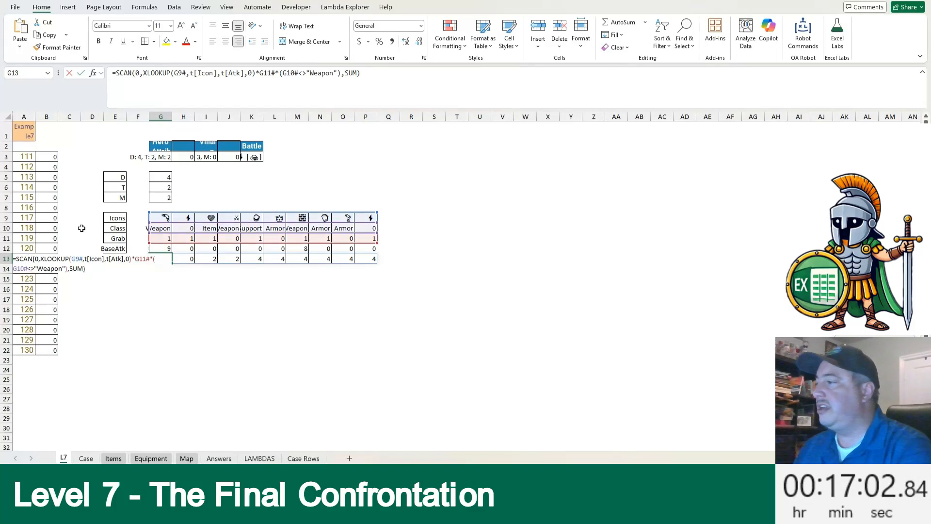
{"action": "type", "text": "+"}
{"action": "key", "text": "Down"}
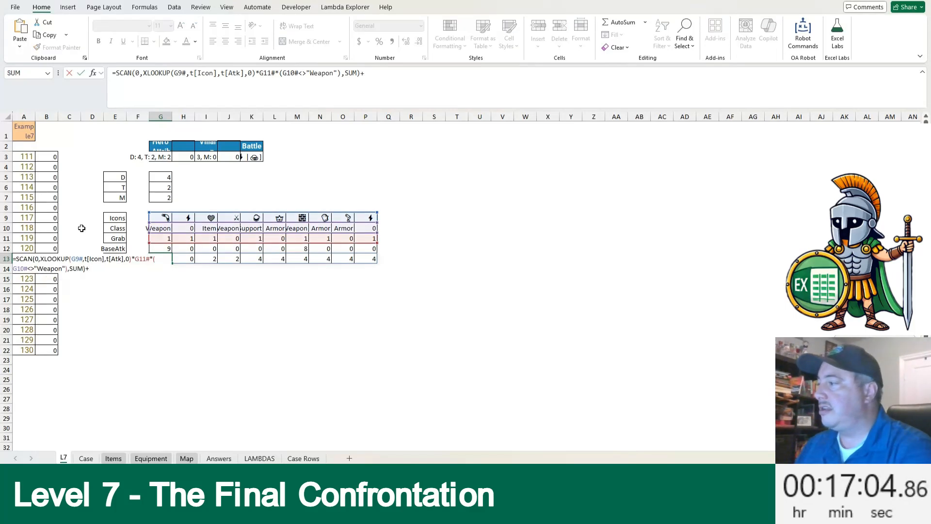
{"action": "key", "text": "Up"}
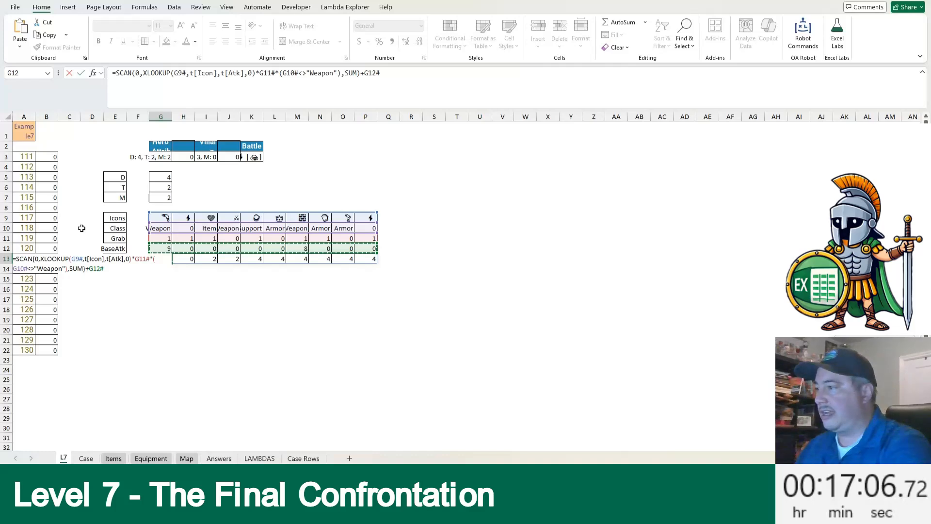
{"action": "key", "text": "Return"}
{"action": "key", "text": "Up"}
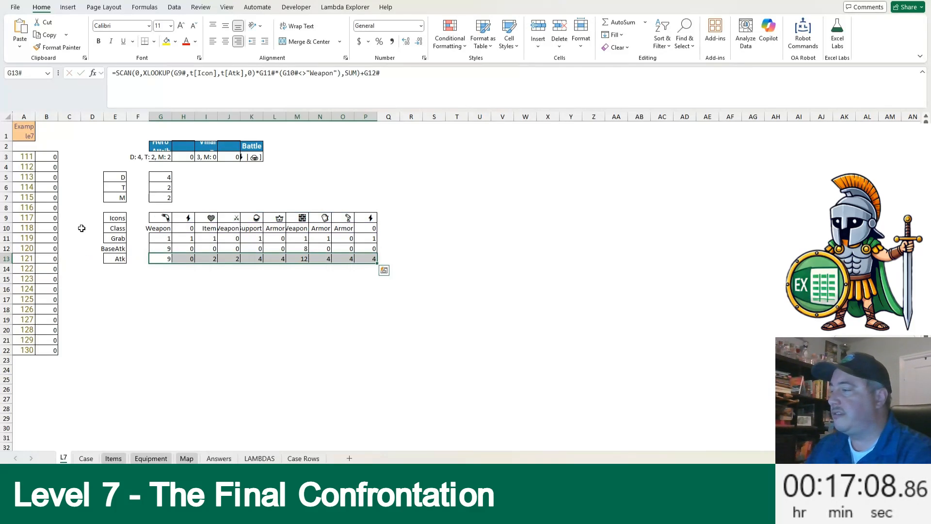
{"action": "key", "text": "Up"}
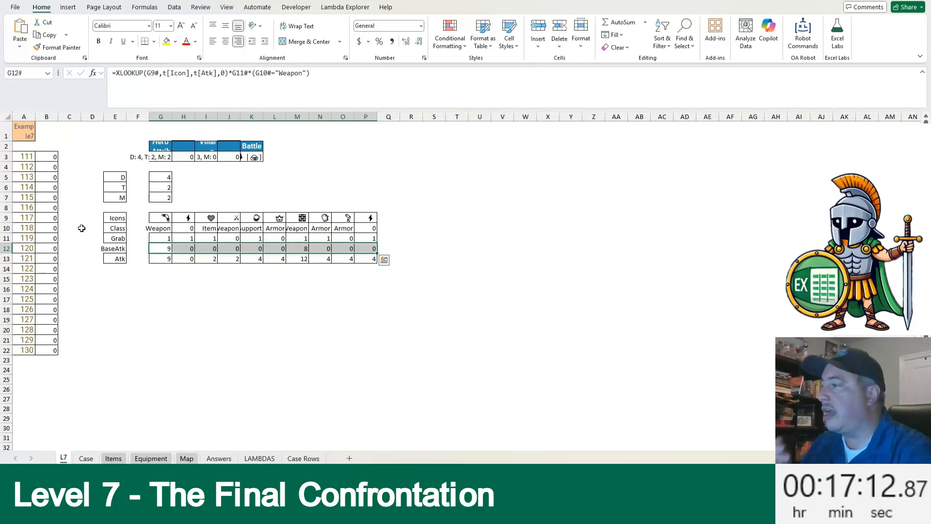
{"action": "key", "text": "Down"}
{"action": "key", "text": "Down"}
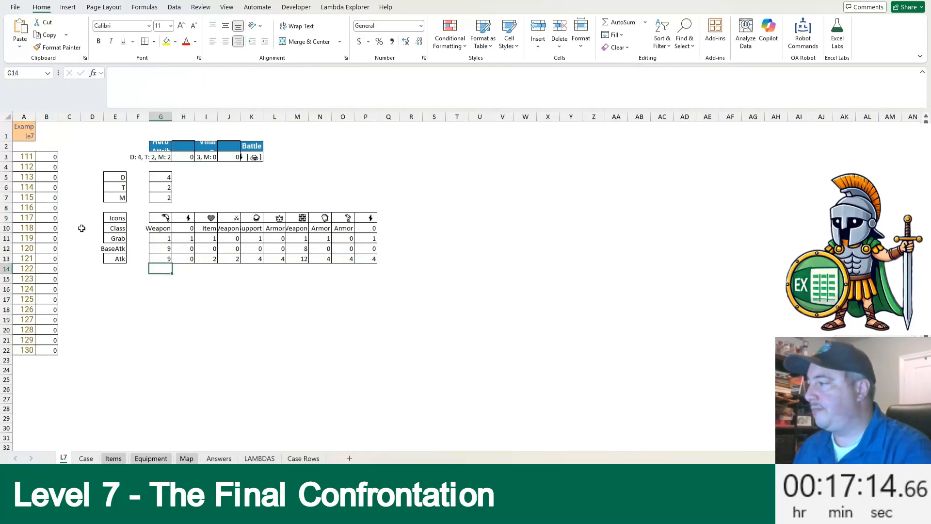
Step: Label cell E14 as BaseDef and copy the formula text from G12 unchanged into G14
{"action": "key", "text": "Left"}
{"action": "key", "text": "Left"}
{"action": "type", "text": "BaseDef"}
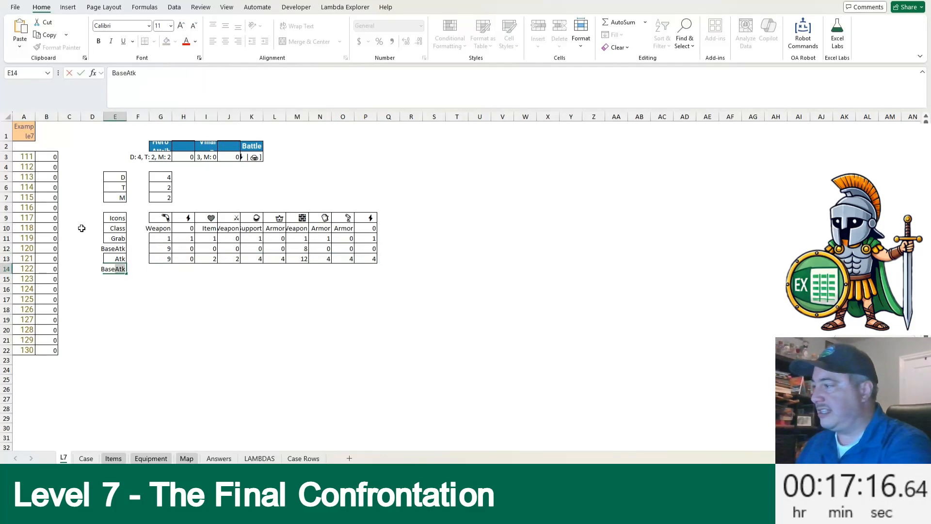
{"action": "key", "text": "Right"}
{"action": "key", "text": "Right"}
{"action": "key", "text": "Up"}
{"action": "key", "text": "Up"}
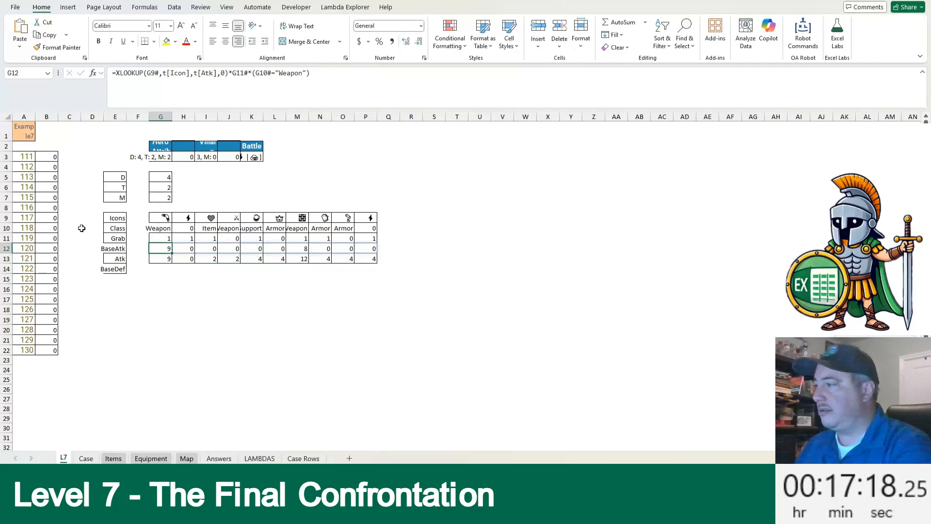
{"action": "key", "text": "F2"}
{"action": "key", "text": "ctrl+shift+Home"}
{"action": "key", "text": "ctrl+c"}
{"action": "key", "text": "Return"}
{"action": "key", "text": "Down"}
{"action": "key", "text": "ctrl+v"}
Step: Change the G14 formula to return t[Def] and to test G10# for "Armor"
{"action": "key", "text": "F2"}
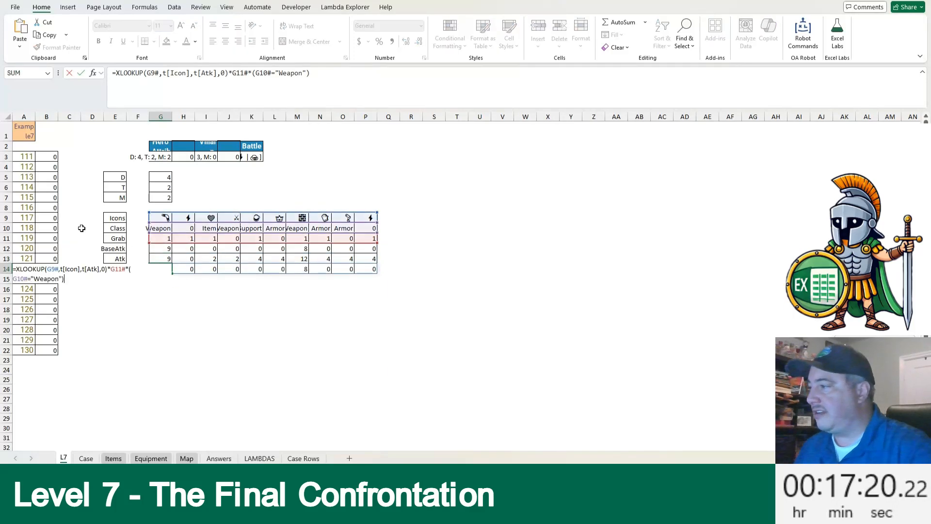
{"action": "left_click", "coordinate": [95, 268]}
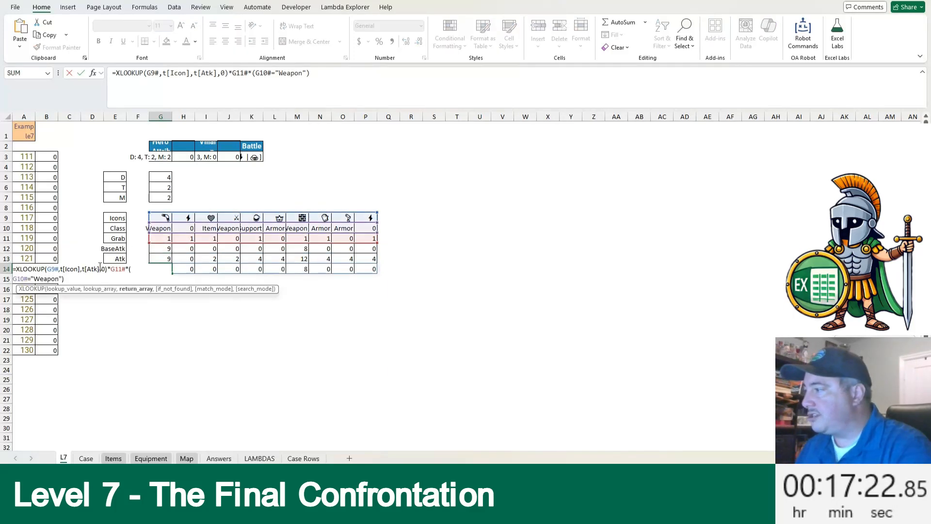
{"action": "left_click", "coordinate": [64, 269]}
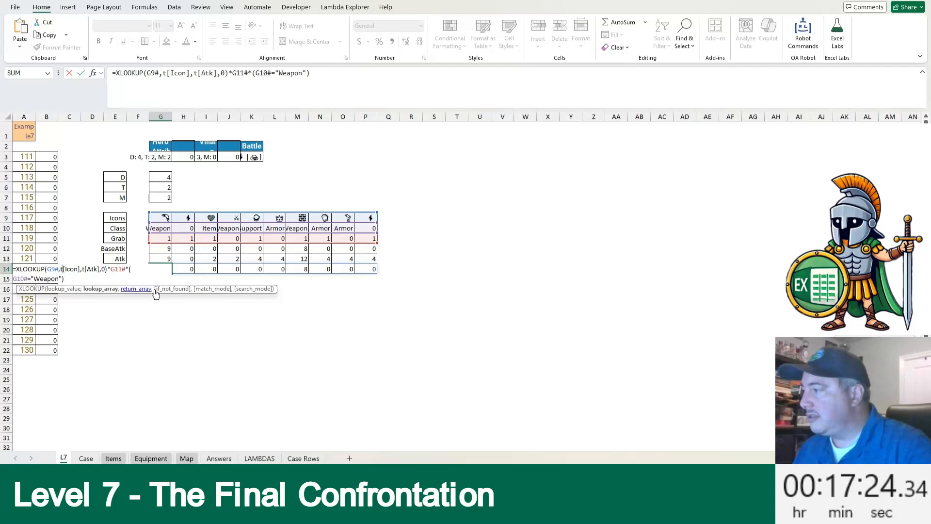
{"action": "left_click", "coordinate": [91, 269]}
{"action": "key", "text": "BackSpace"}
{"action": "key", "text": "BackSpace"}
{"action": "key", "text": "BackSpace"}
{"action": "type", "text": "Def"}
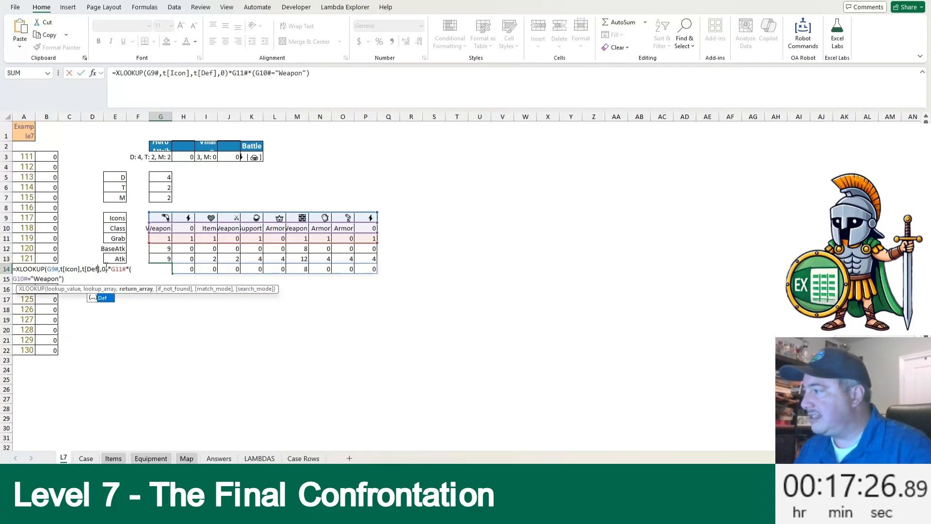
{"action": "left_click", "coordinate": [38, 279]}
{"action": "double_click", "coordinate": [46, 278]}
{"action": "type", "text": "Armor"}
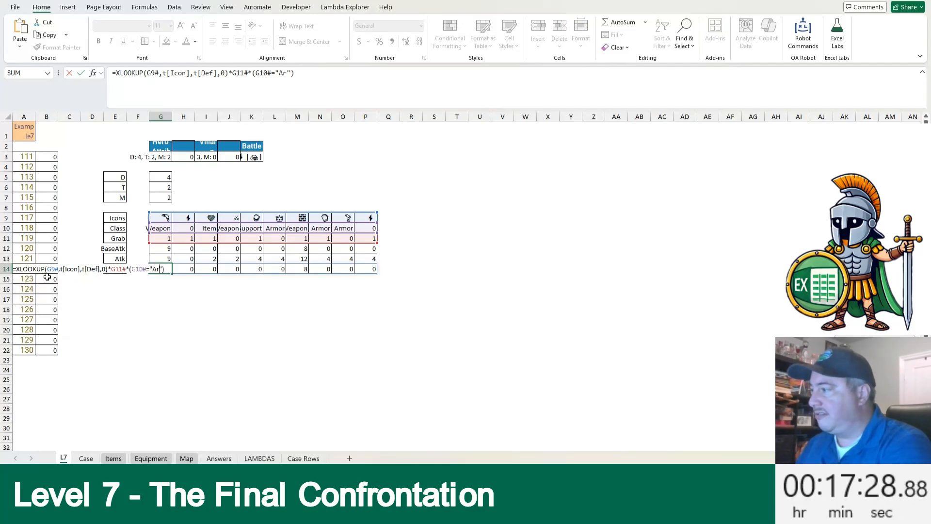
{"action": "key", "text": "Return"}
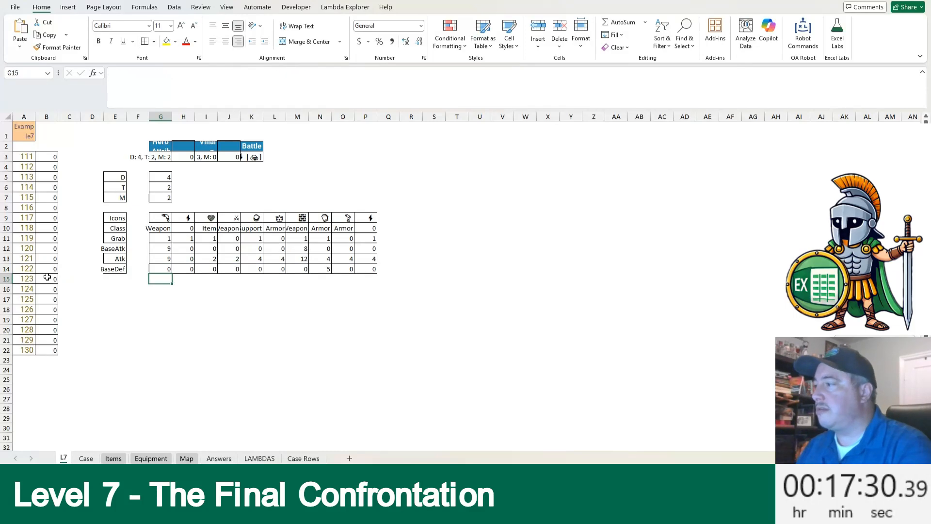
Step: Label cell E15 as Def and copy the SCAN formula text from G13 unchanged into G15
{"action": "key", "text": "Up"}
{"action": "key", "text": "Down"}
{"action": "key", "text": "Left"}
{"action": "key", "text": "Left"}
{"action": "type", "text": "De"}
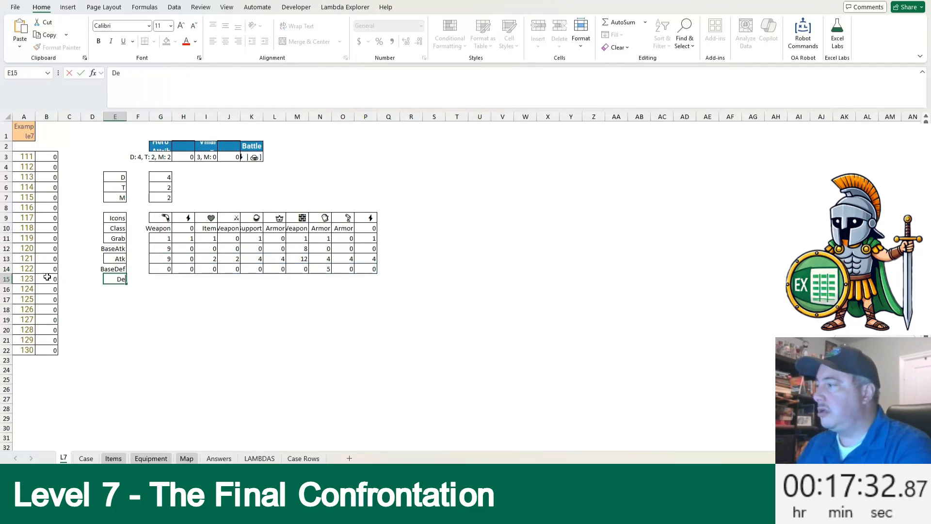
{"action": "type", "text": "f"}
{"action": "key", "text": "Tab"}
{"action": "key", "text": "Up"}
{"action": "key", "text": "Up"}
{"action": "key", "text": "Right"}
{"action": "key", "text": "F2"}
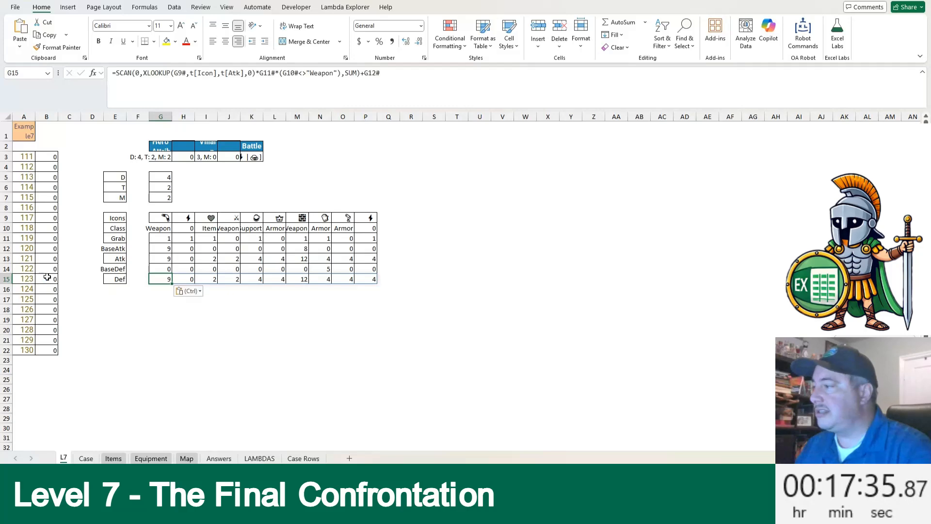
Step: Adapt the G15 formula to return t[Def], exclude "Armor" instead of "Weapon", and add G14#
{"action": "key", "text": "F2"}
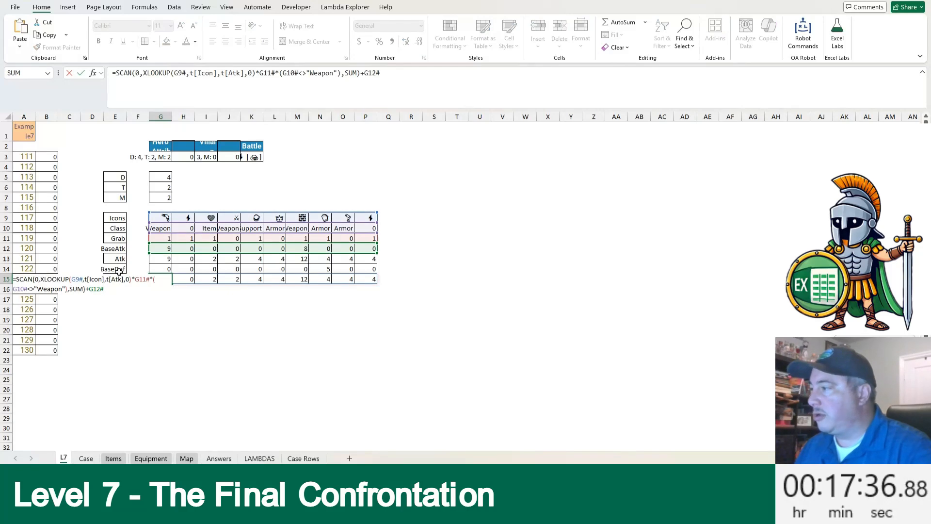
{"action": "left_click_drag", "start_coordinate": [156, 255], "coordinate": [155, 266]}
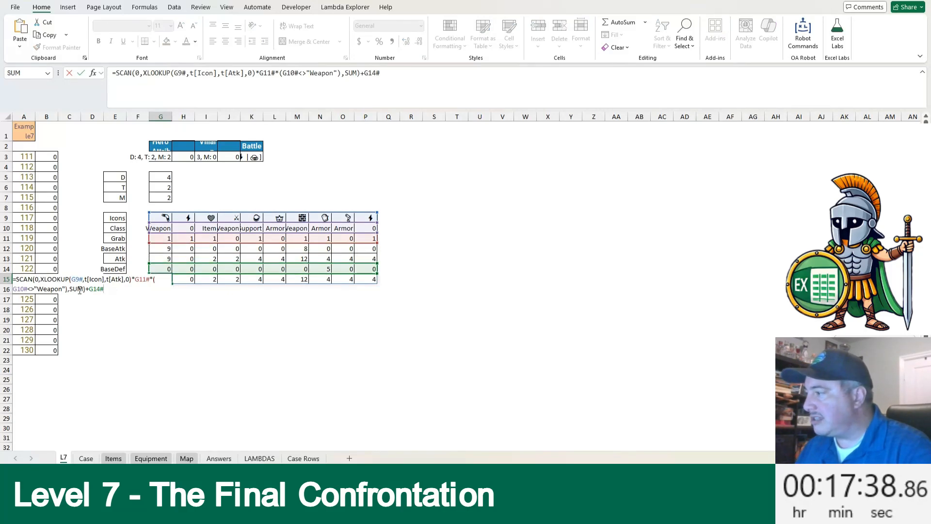
{"action": "double_click", "coordinate": [119, 279]}
{"action": "type", "text": "Def"}
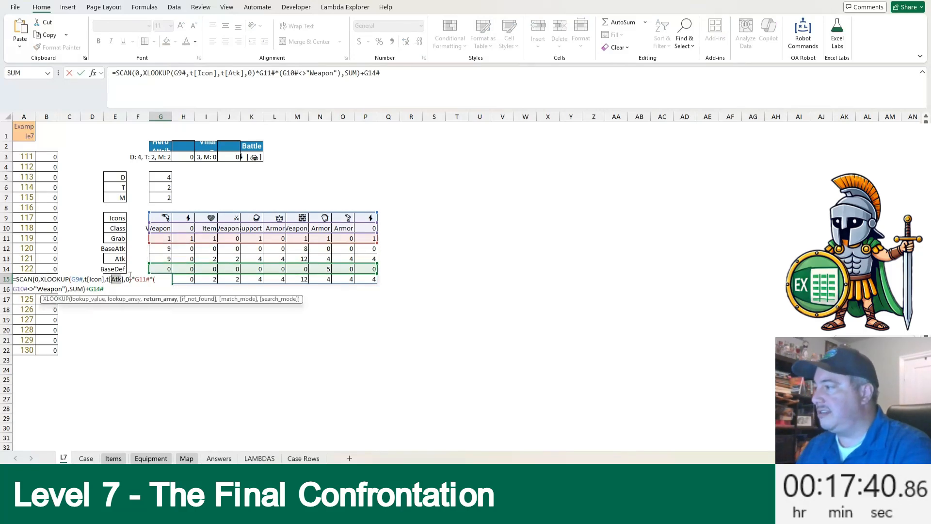
{"action": "left_click", "coordinate": [70, 280]}
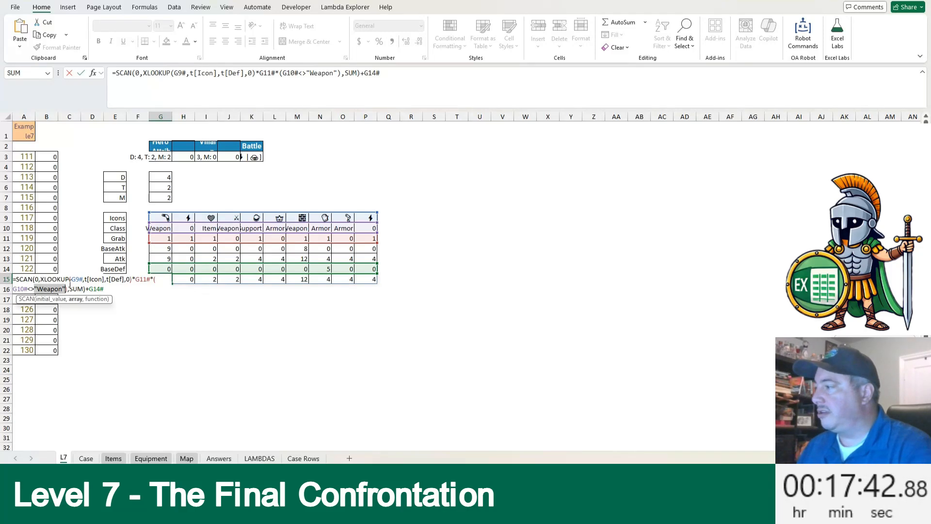
{"action": "key", "text": "ctrl+Right"}
{"action": "key", "text": "ctrl+shift+Right"}
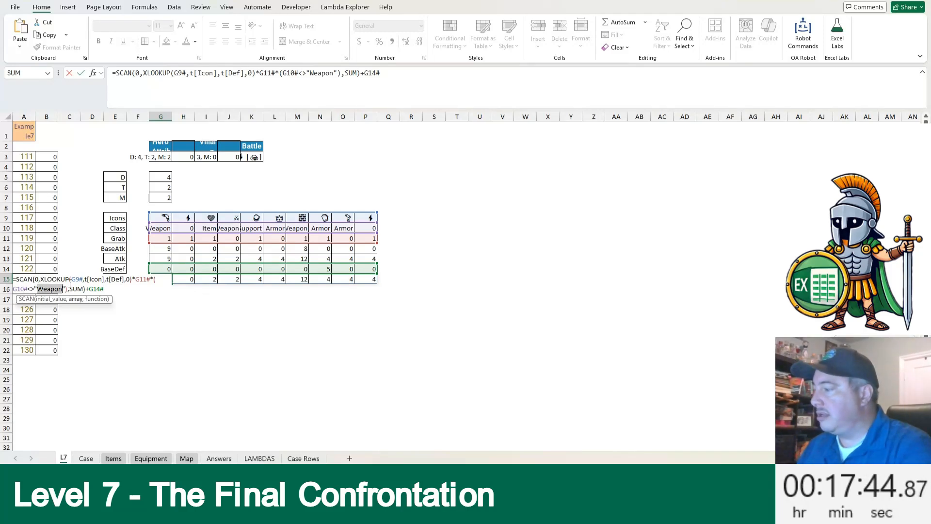
{"action": "type", "text": "Armor"}
{"action": "key", "text": "Return"}
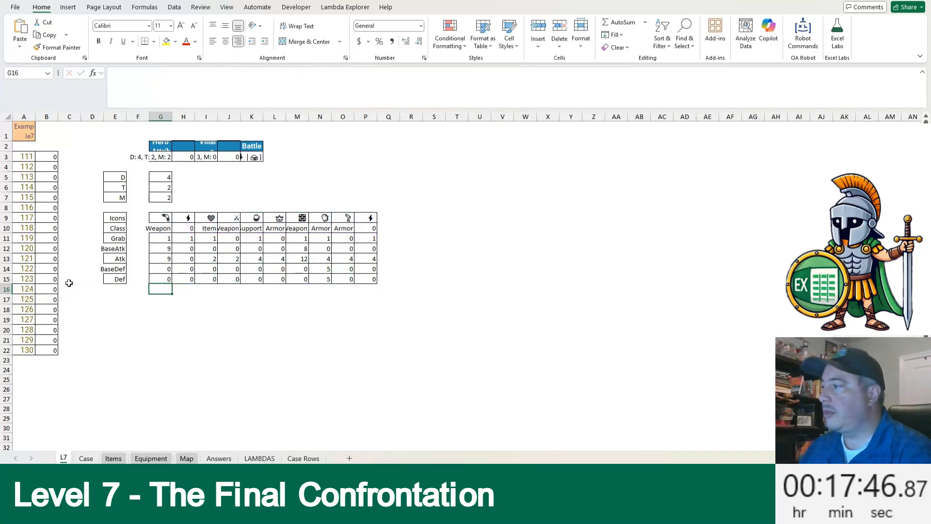
Step: Move the BaseDef row, E14:P14, above the Atk row by inserting the cut cells at E13
{"action": "key", "text": "Up"}
{"action": "key", "text": "Left"}
{"action": "key", "text": "Left"}
{"action": "key", "text": "Up"}
{"action": "key", "text": "ctrl+shift+Right"}
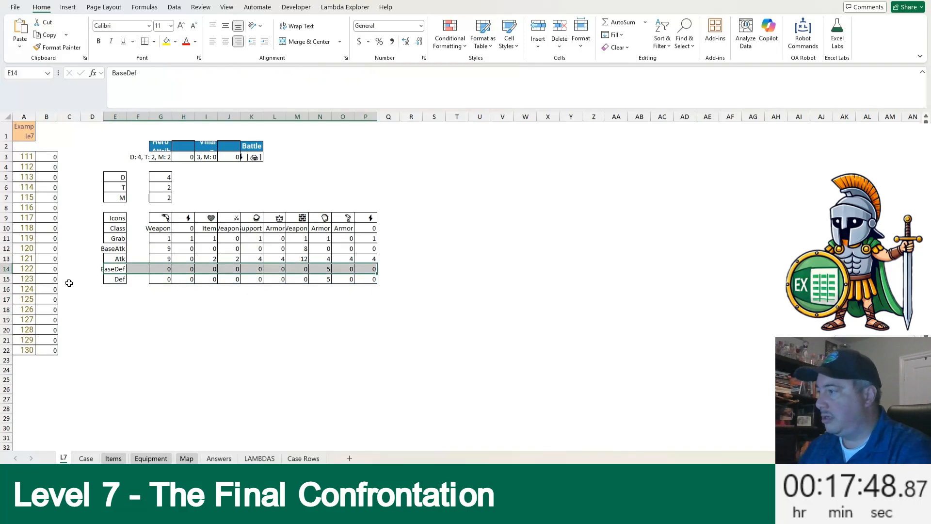
{"action": "key", "text": "ctrl+x"}
{"action": "key", "text": "Up"}
{"action": "key", "text": "shift+F10"}
{"action": "key", "text": "Return"}
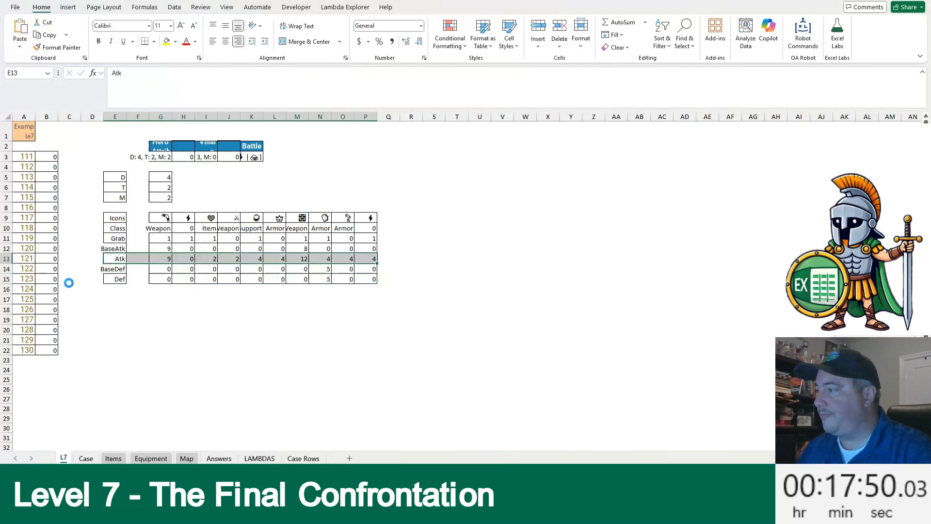
Step: Label cells E16 to E19 below Def as D, T, M and E
{"action": "key", "text": "Down"}
{"action": "key", "text": "Down"}
{"action": "key", "text": "Down"}
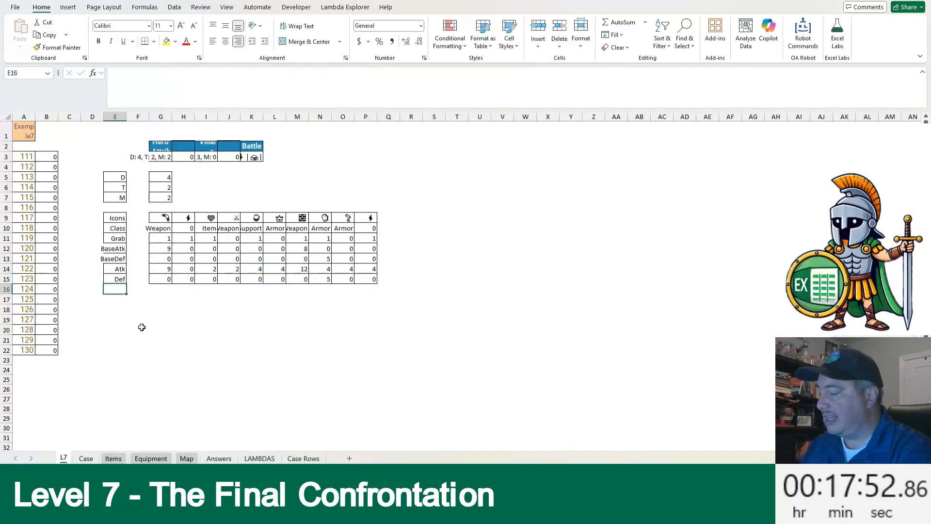
{"action": "type", "text": "D"}
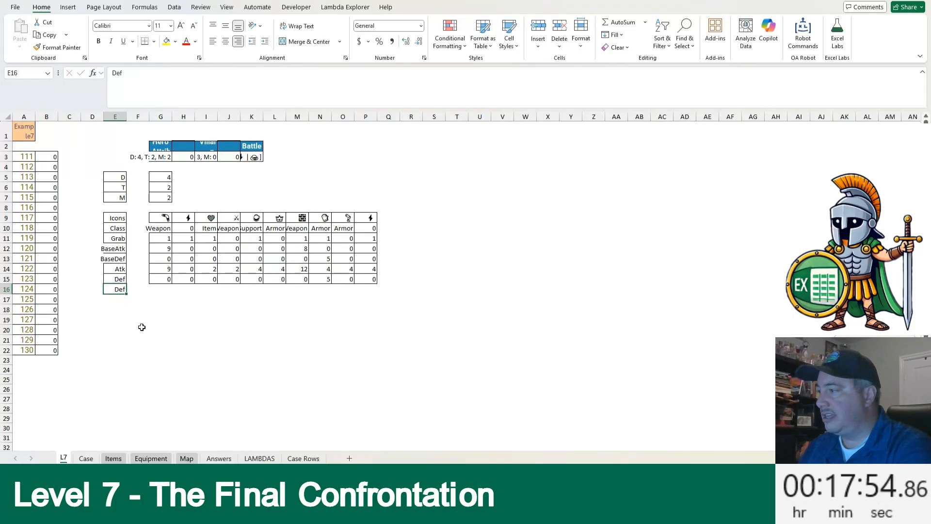
{"action": "key", "text": "Return"}
{"action": "type", "text": "T"}
{"action": "key", "text": "Return"}
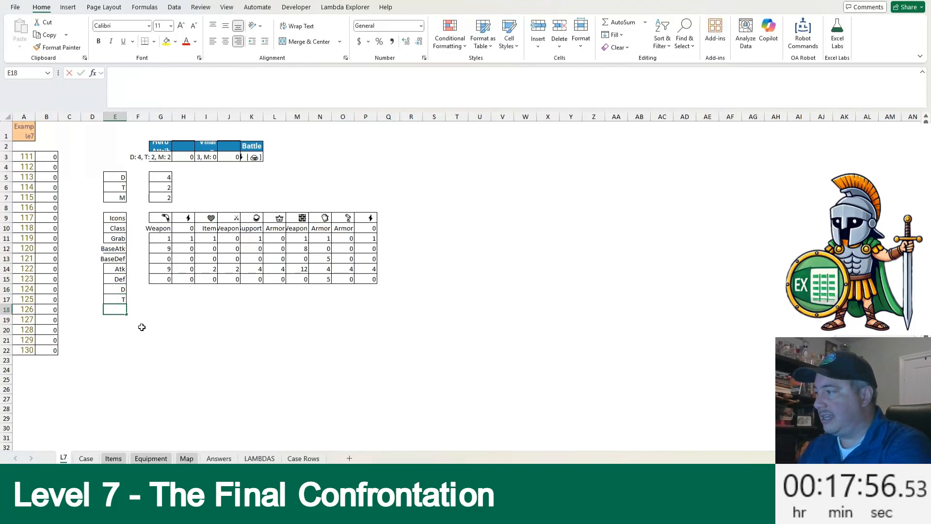
{"action": "type", "text": "M"}
{"action": "key", "text": "Return"}
{"action": "type", "text": "E"}
{"action": "key", "text": "Return"}
Step: Label cell E20 as Attack and cell E21 as Defense
{"action": "type", "text": "ATtack"}
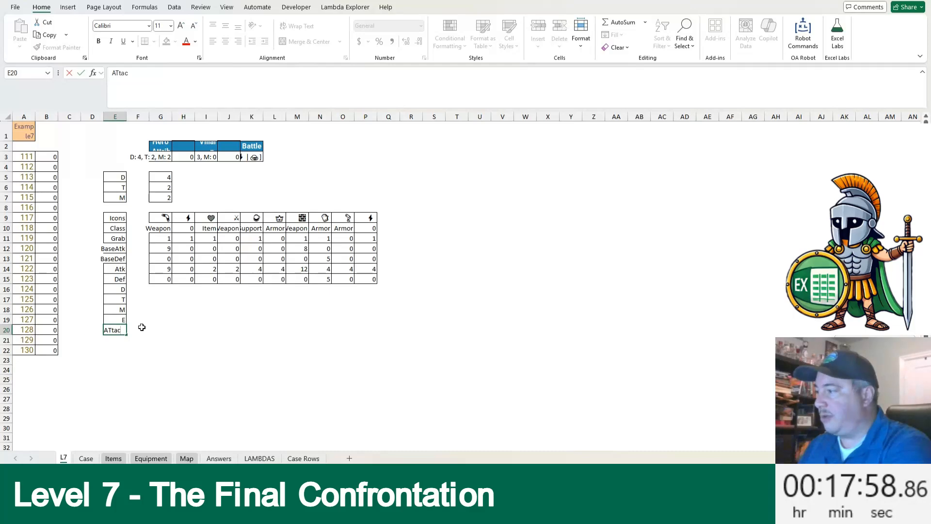
{"action": "key", "text": "BackSpace"}
{"action": "key", "text": "BackSpace"}
{"action": "key", "text": "BackSpace"}
{"action": "key", "text": "BackSpace"}
{"action": "type", "text": "tac"}
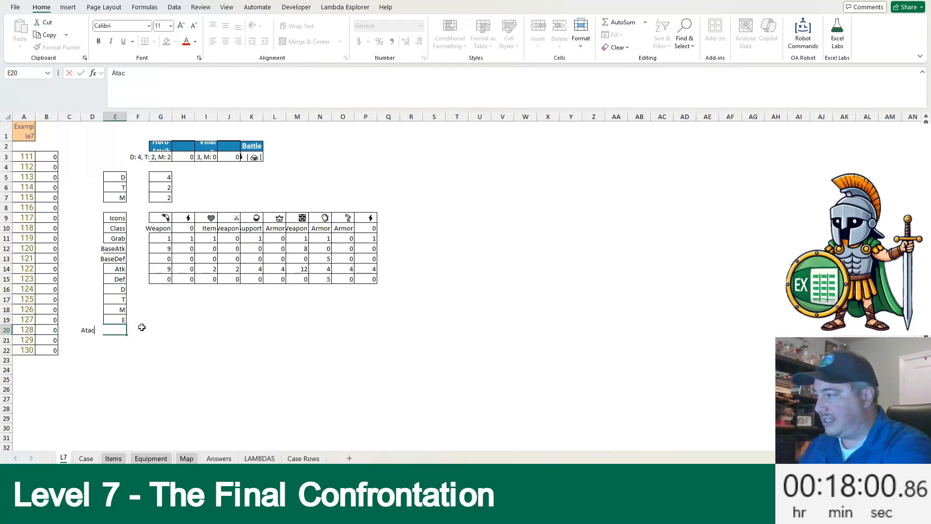
{"action": "type", "text": "k"}
{"action": "key", "text": "Return"}
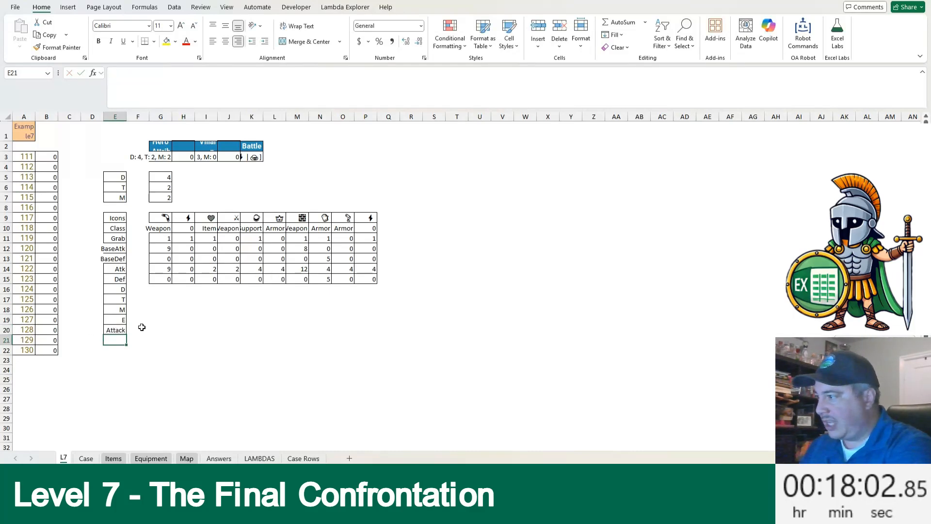
{"action": "type", "text": "Defense"}
{"action": "key", "text": "Return"}
Step: Enter a formula in G16 that looks up G9# in t[Icon] and returns t[D], defaulting to 0
{"action": "key", "text": "Up"}
{"action": "key", "text": "Right"}
{"action": "key", "text": "Right"}
{"action": "key", "text": "Up"}
{"action": "key", "text": "Up"}
{"action": "key", "text": "Up"}
{"action": "key", "text": "Up"}
{"action": "key", "text": "Up"}
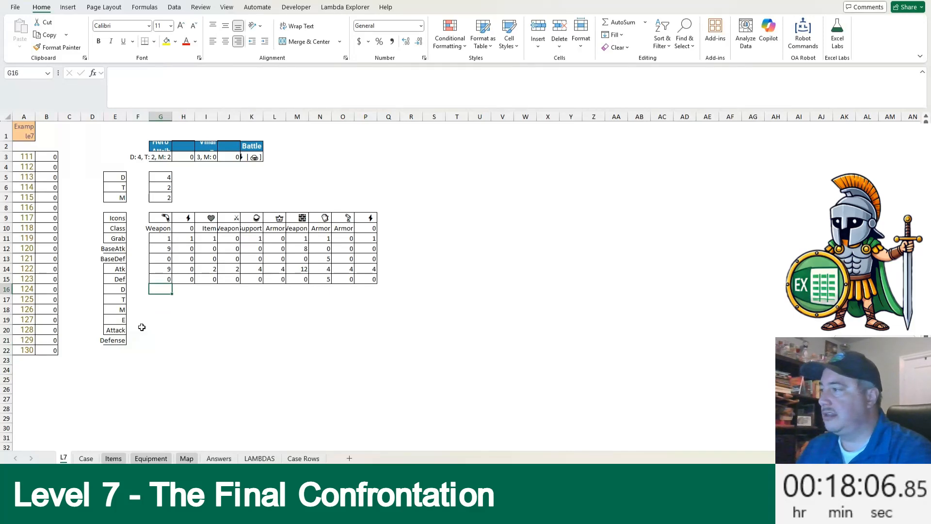
{"action": "type", "text": "=XLOOKUP("}
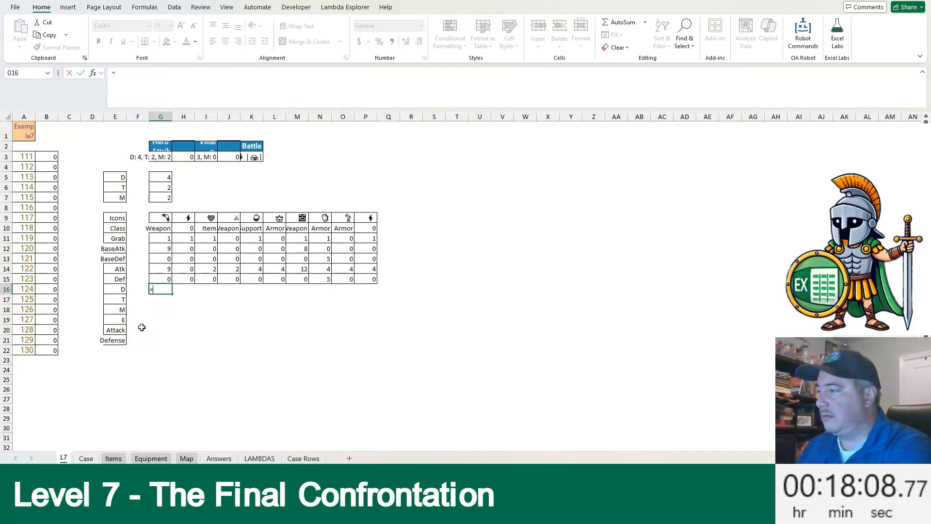
{"action": "key", "text": "Up"}
{"action": "key", "text": "Up"}
{"action": "key", "text": "Up"}
{"action": "key", "text": "Up"}
{"action": "key", "text": "Up"}
{"action": "key", "text": "Up"}
{"action": "key", "text": "Up"}
{"action": "type", "text": "#,t["}
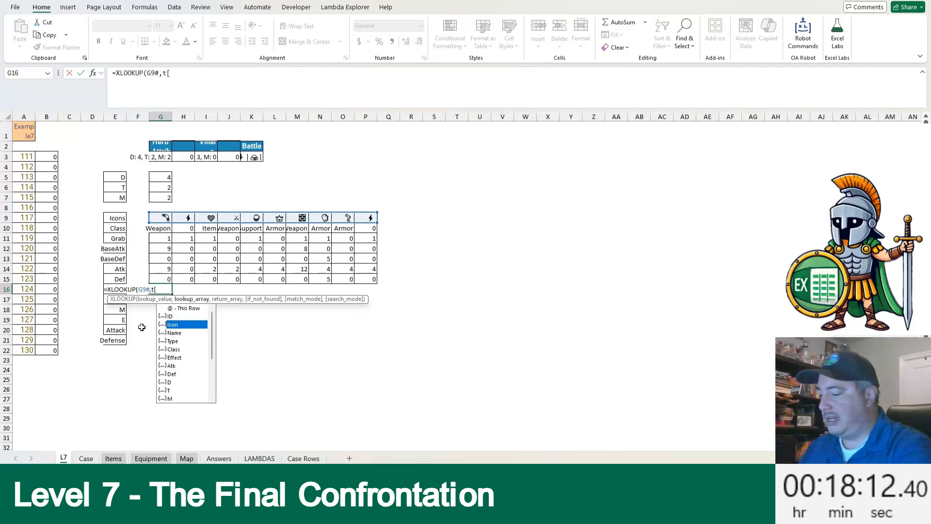
{"action": "key", "text": "Tab"}
{"action": "type", "text": "],t[D]"}
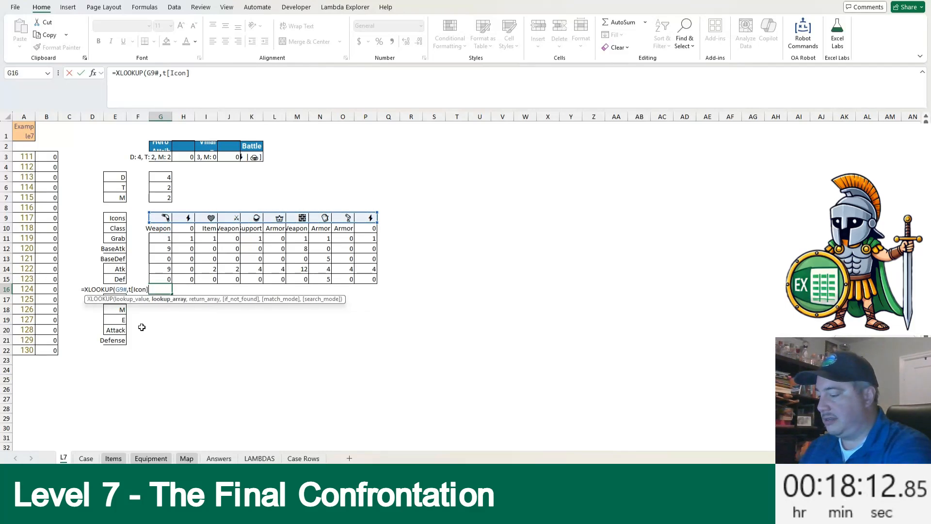
{"action": "type", "text": ",0)"}
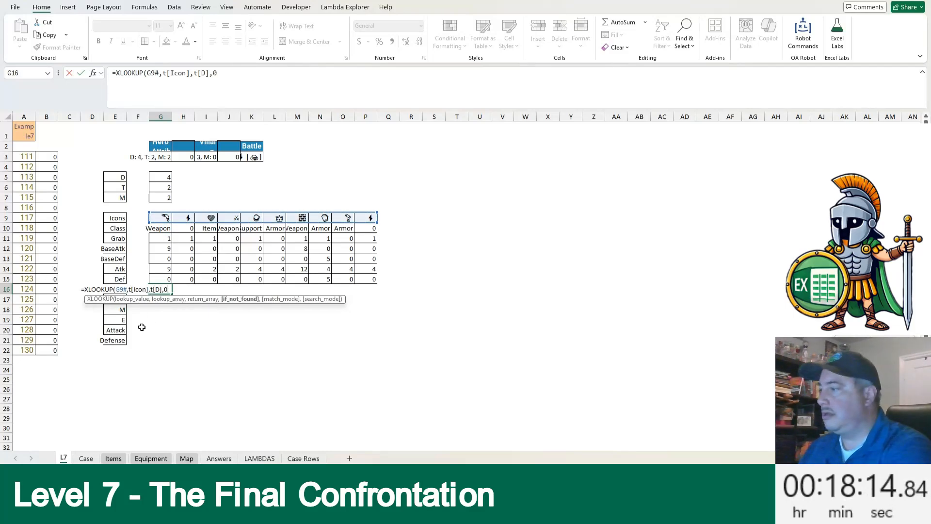
{"action": "key", "text": "Return"}
Step: Multiply the XLOOKUP result in G16 by the Grab row, G11#
{"action": "key", "text": "Up"}
{"action": "key", "text": "F2"}
{"action": "type", "text": "*"}
{"action": "key", "text": "Up"}
{"action": "key", "text": "Up"}
{"action": "key", "text": "Up"}
{"action": "key", "text": "Up"}
{"action": "key", "text": "Up"}
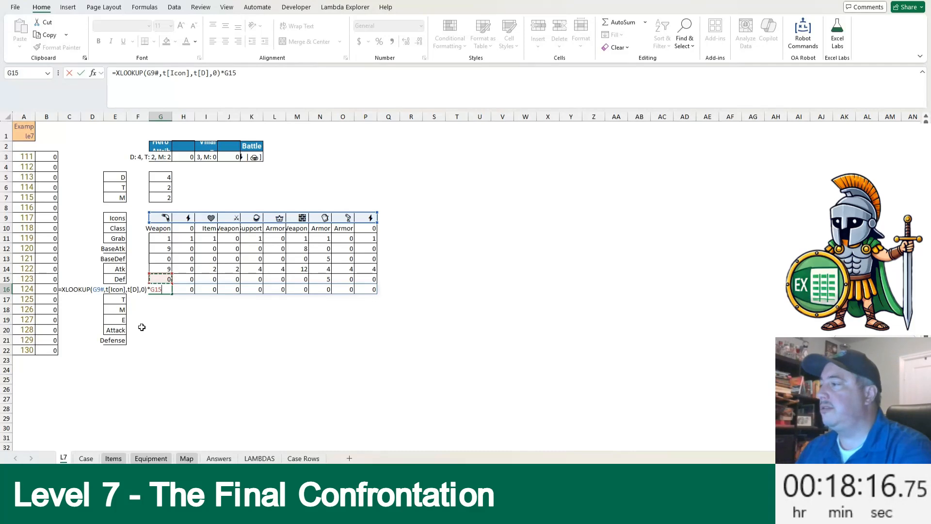
{"action": "key", "text": "ctrl+shift+Right"}
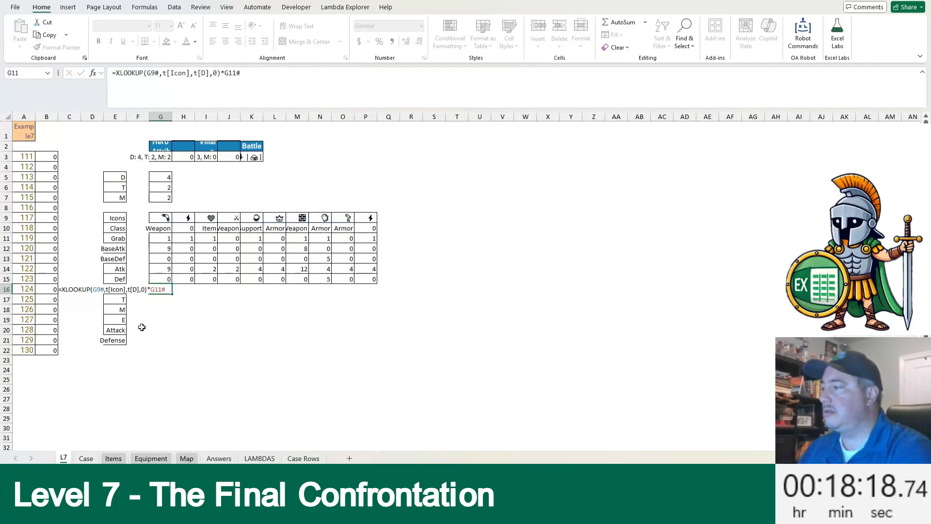
{"action": "key", "text": "Return"}
{"action": "key", "text": "Up"}
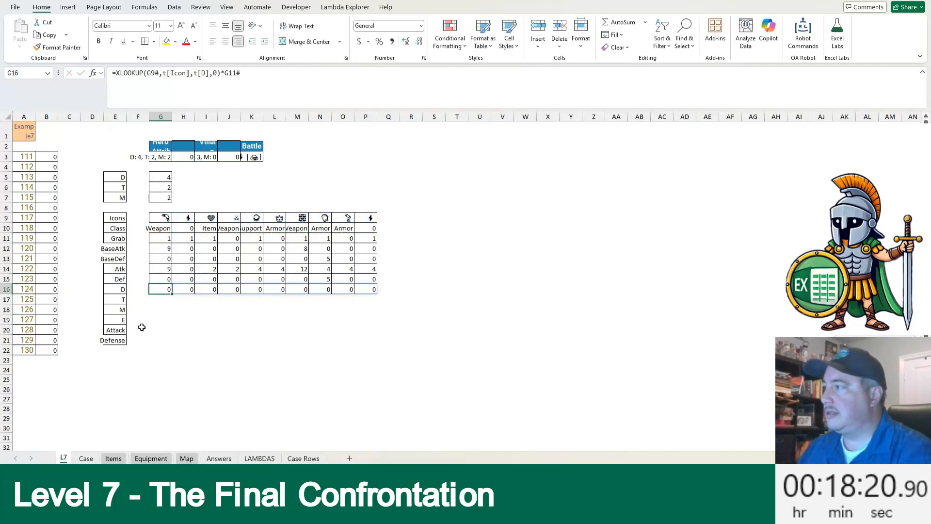
Step: Wrap the G16 formula in SCAN with initial value 0 and the SUM function, and add G5 to the result
{"action": "key", "text": "F2"}
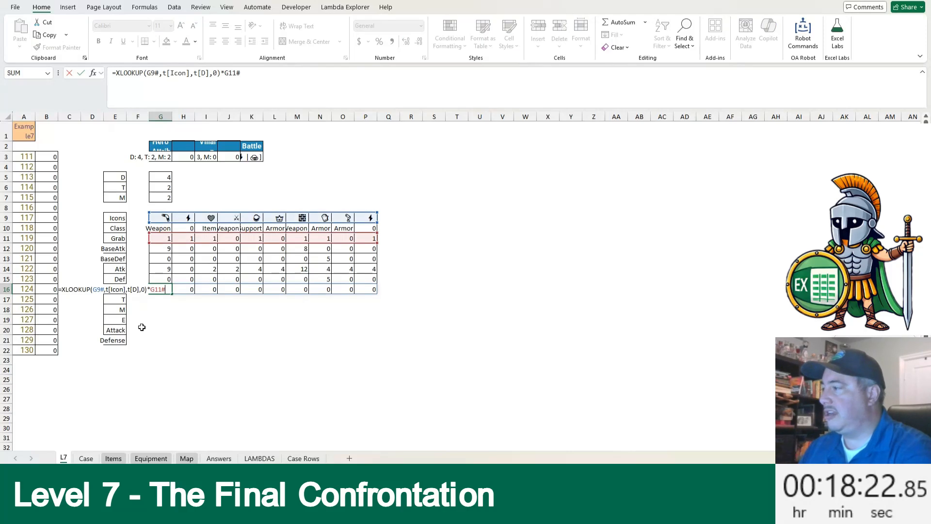
{"action": "key", "text": "Home"}
{"action": "key", "text": "Right"}
{"action": "type", "text": "SCAN(0,"}
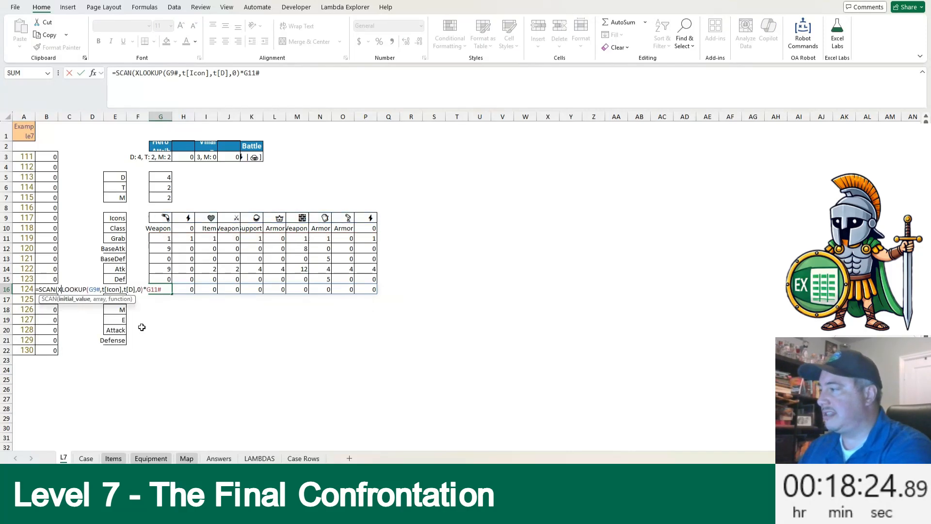
{"action": "type", "text": ",SUM)("}
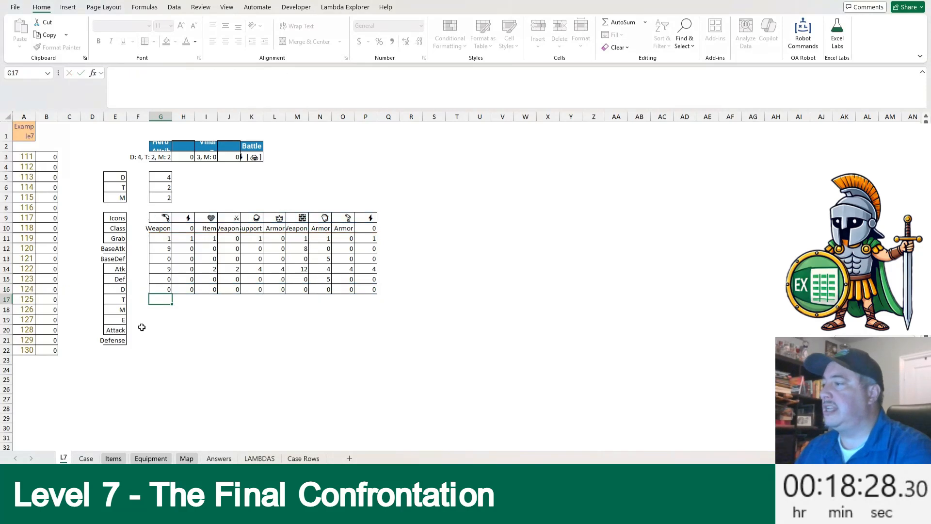
{"action": "type", "text": "+"}
{"action": "left_click", "coordinate": [168, 176]}
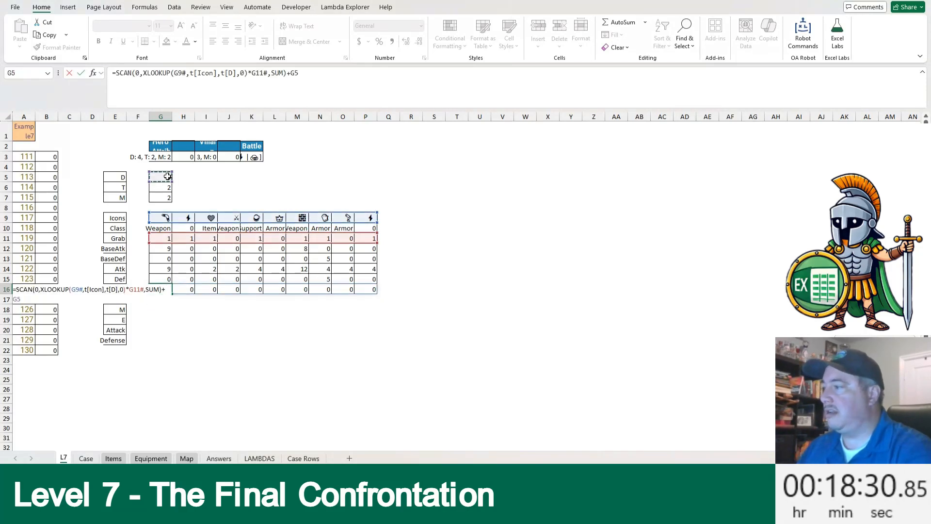
{"action": "key", "text": "ctrl+Return"}
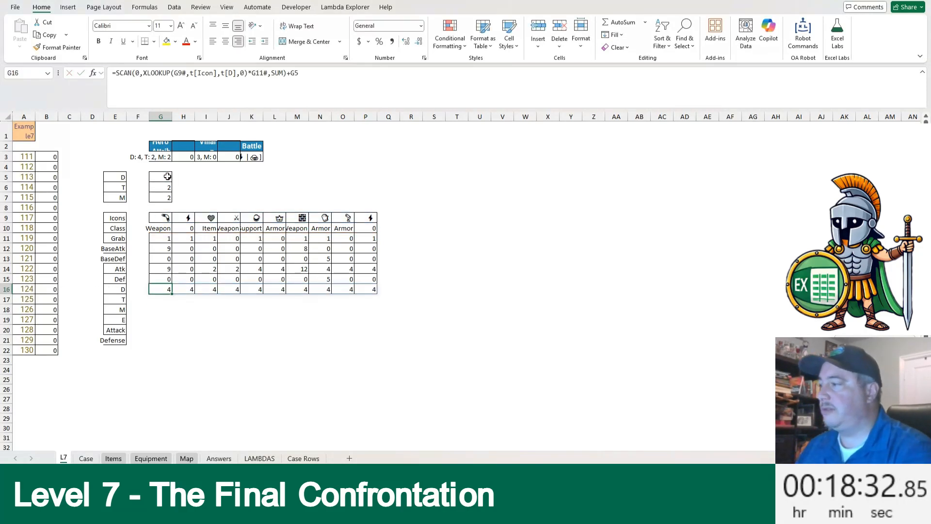
Step: Copy the G16 formula text into G17, changing the added cell to G6 and the return column to t[T]
{"action": "key", "text": "F2"}
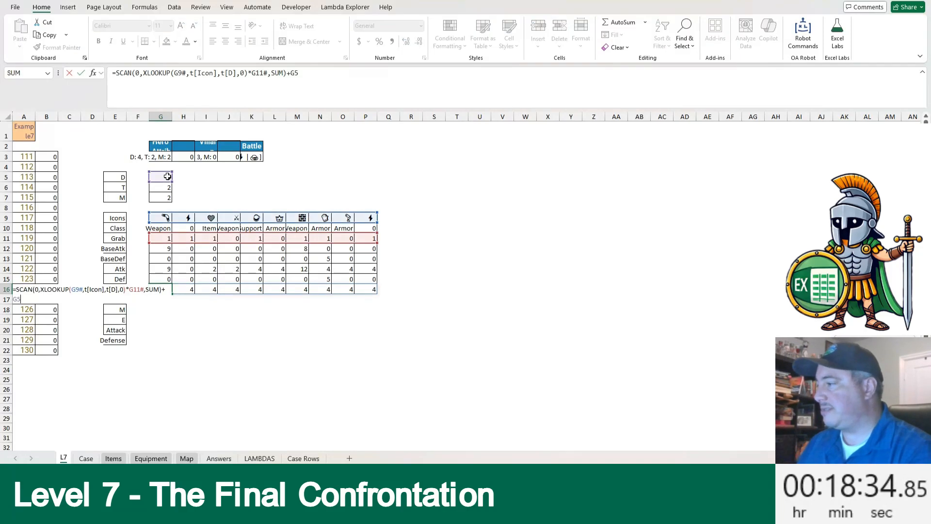
{"action": "key", "text": "ctrl+a"}
{"action": "key", "text": "ctrl+c"}
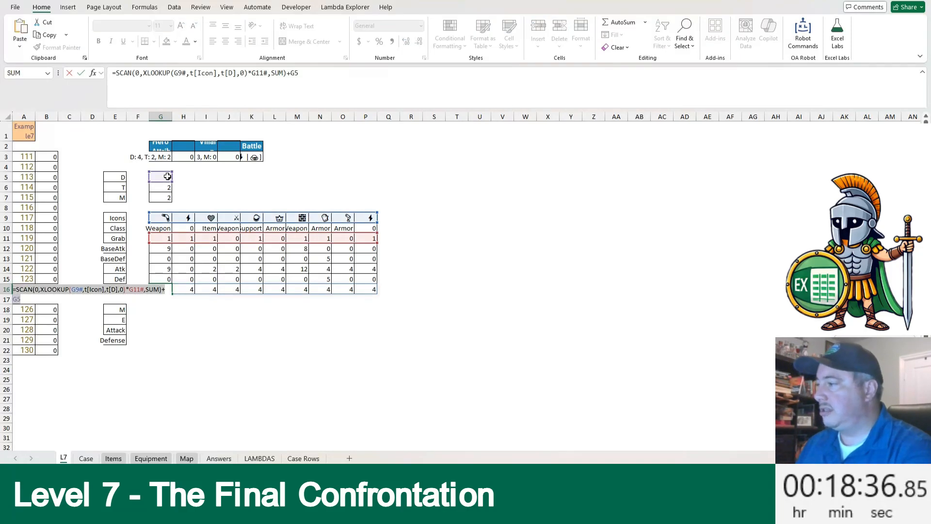
{"action": "key", "text": "Return"}
{"action": "key", "text": "ctrl+v"}
{"action": "key", "text": "F2"}
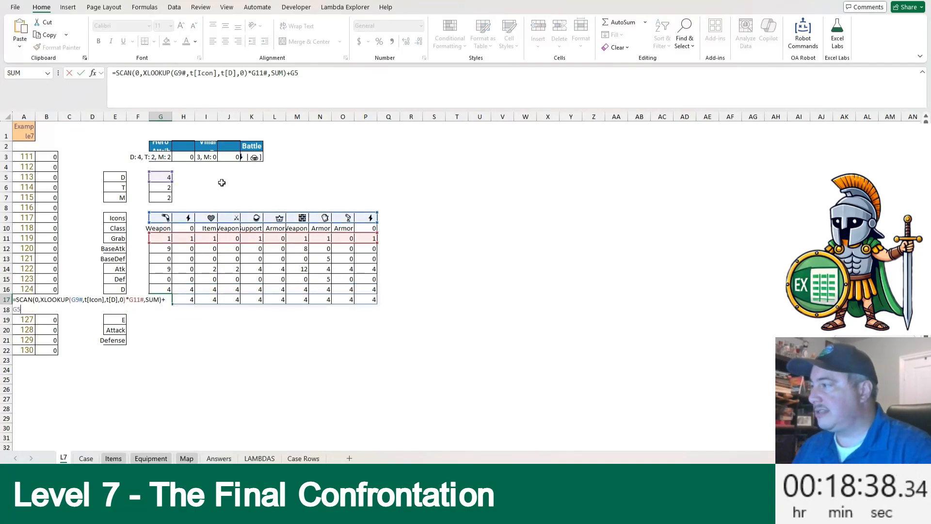
{"action": "left_click", "coordinate": [158, 186]}
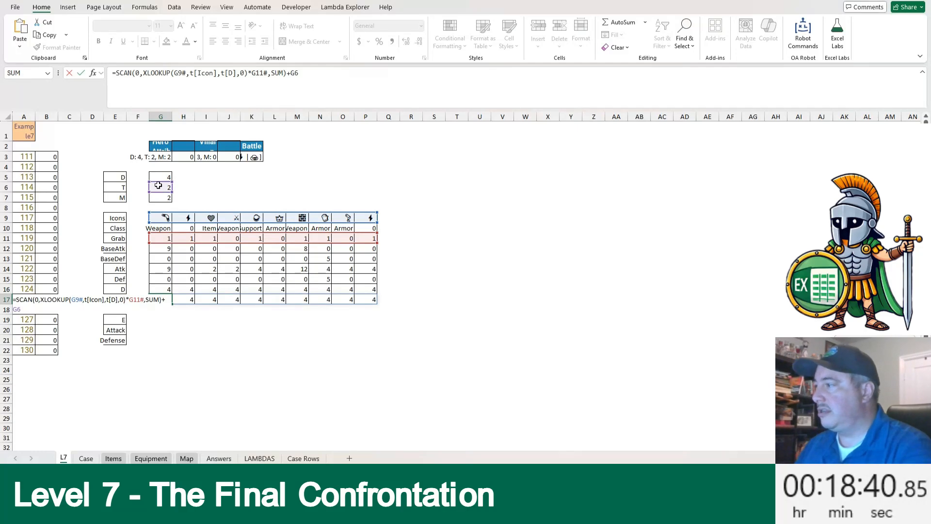
{"action": "left_click", "coordinate": [117, 299]}
{"action": "key", "text": "BackSpace"}
{"action": "type", "text": "T"}
{"action": "key", "text": "Return"}
Step: Copy the G17 formula text into G18, changing the added cell to G7 and the return column to t[M]
{"action": "key", "text": "Up"}
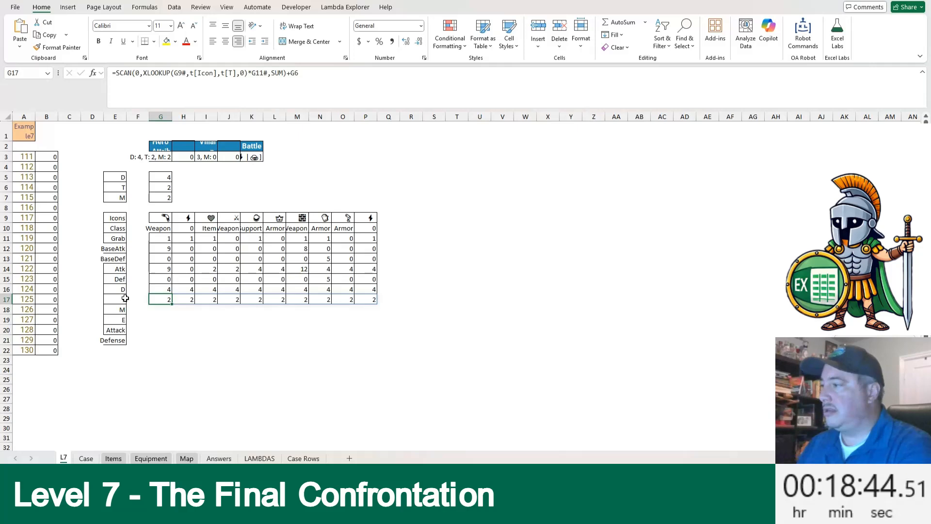
{"action": "key", "text": "F2"}
{"action": "key", "text": "ctrl+c"}
{"action": "key", "text": "Return"}
{"action": "key", "text": "ctrl+v"}
{"action": "key", "text": "F2"}
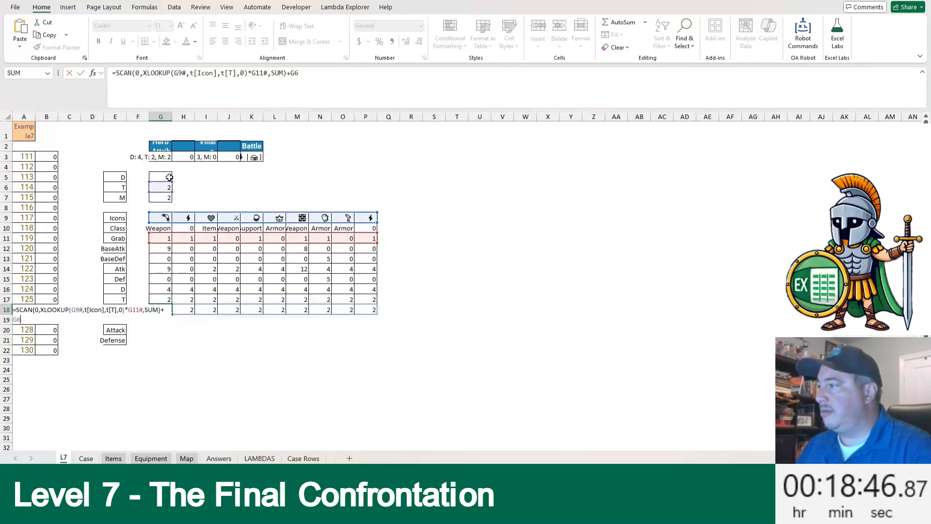
{"action": "left_click_drag", "start_coordinate": [166, 181], "coordinate": [166, 192]}
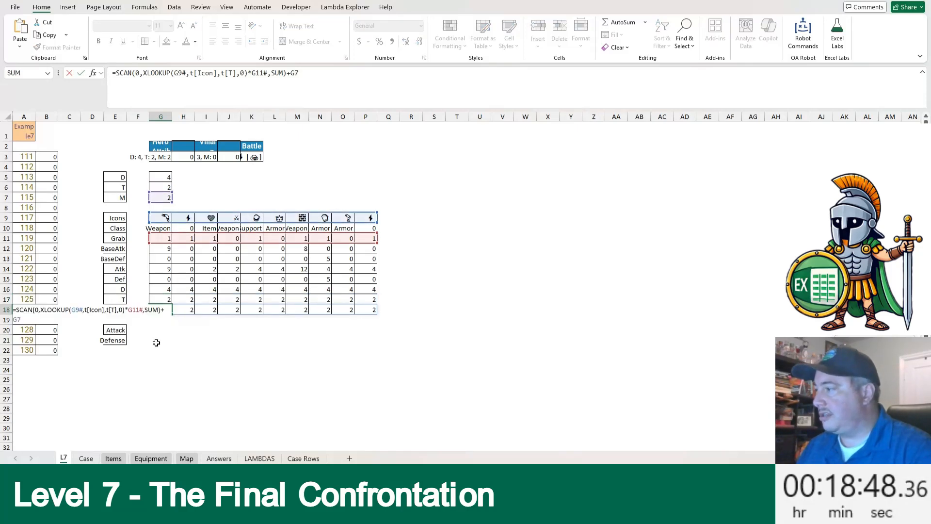
{"action": "double_click", "coordinate": [117, 311]}
{"action": "type", "text": "M"}
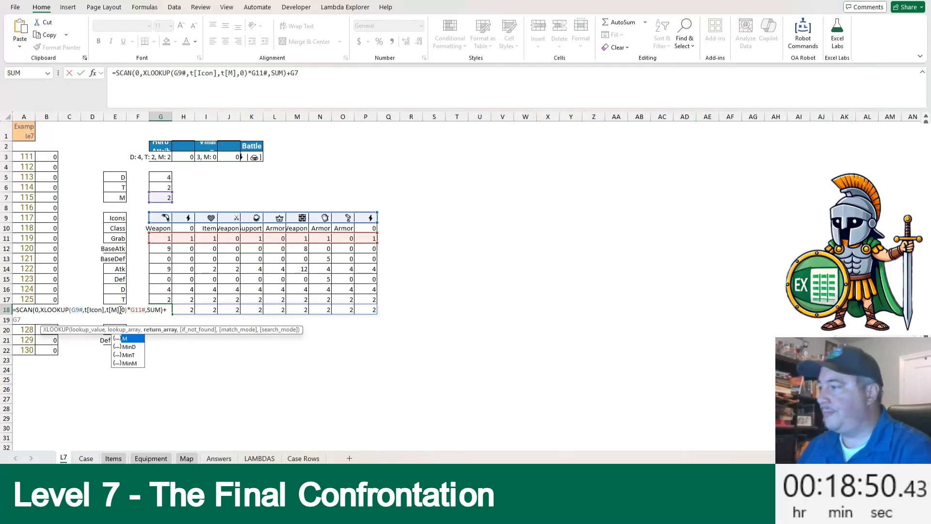
{"action": "key", "text": "Return"}
Step: Enter 0 in F9 and copy it down column F through the Defense row, F21
{"action": "key", "text": "Up"}
{"action": "key", "text": "ctrl+Left"}
{"action": "key", "text": "ctrl+Up"}
{"action": "key", "text": "Right"}
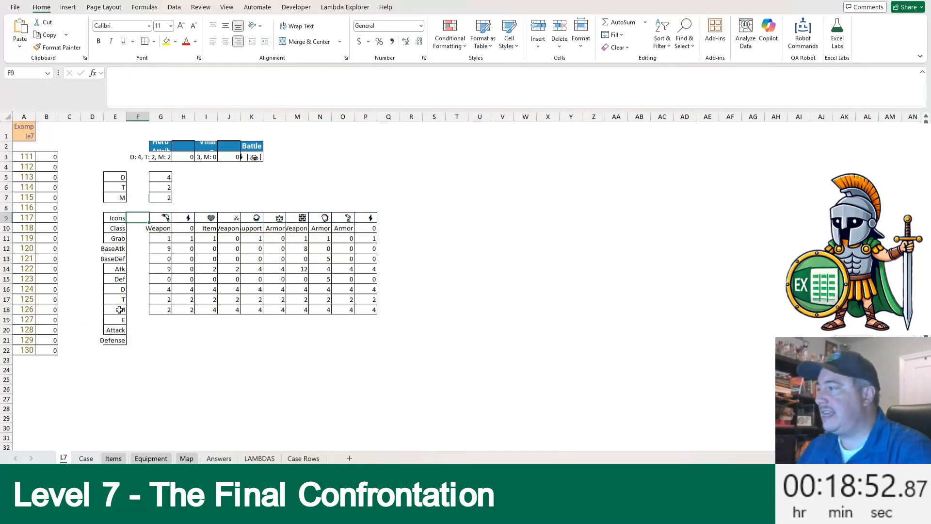
{"action": "type", "text": "0"}
{"action": "key", "text": "Return"}
{"action": "key", "text": "Up"}
{"action": "key", "text": "ctrl+c"}
{"action": "key", "text": "Left"}
{"action": "key", "text": "ctrl+Down"}
{"action": "key", "text": "Right"}
{"action": "key", "text": "ctrl+shift+Up"}
{"action": "key", "text": "ctrl+v"}
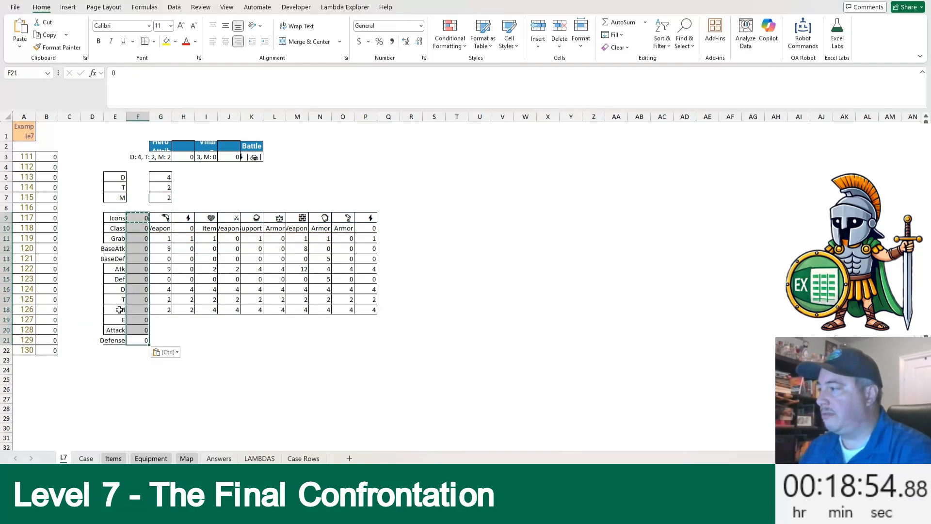
Step: Enter the formula =IF(F12,0,F19)+0 in G19 of the E row
{"action": "key", "text": "Up"}
{"action": "key", "text": "Up"}
{"action": "key", "text": "Escape"}
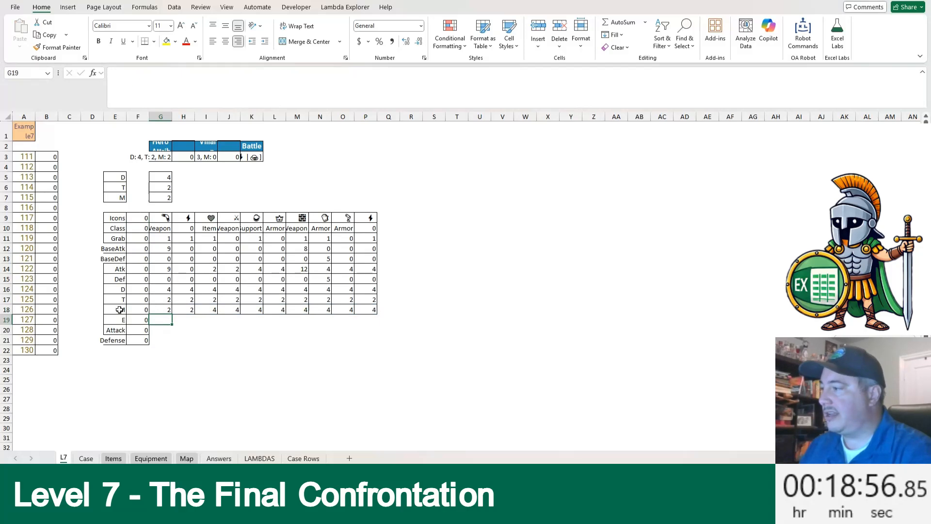
{"action": "key", "text": "Right"}
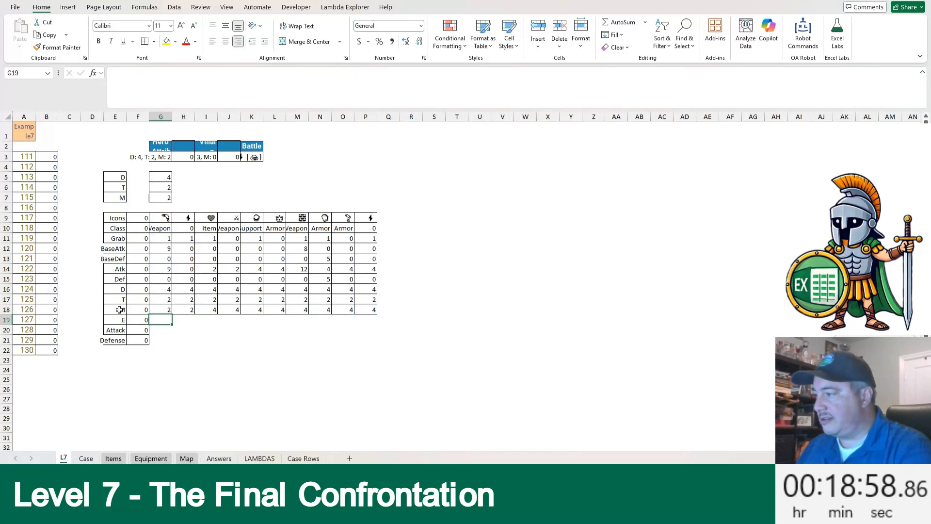
{"action": "type", "text": "="}
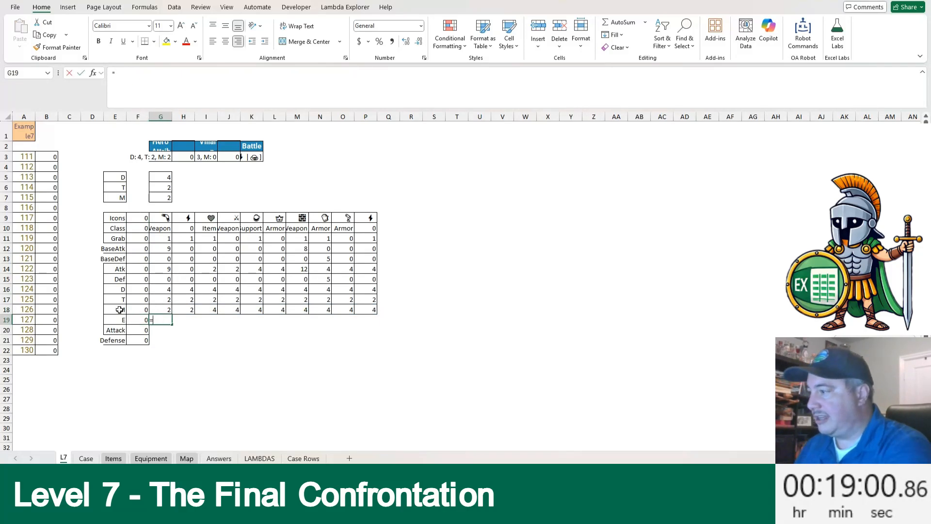
{"action": "type", "text": "IF("}
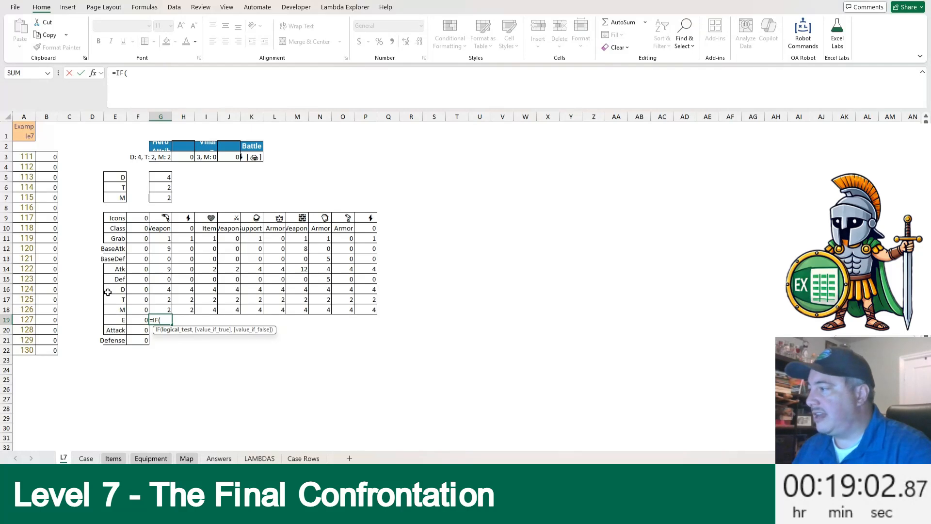
{"action": "left_click", "coordinate": [133, 249]}
{"action": "type", "text": ","}
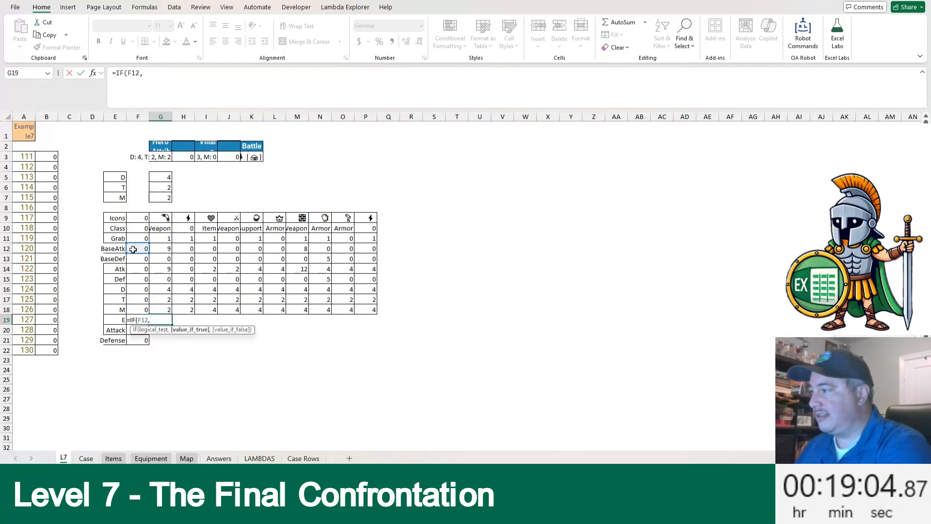
{"action": "type", "text": "0,"}
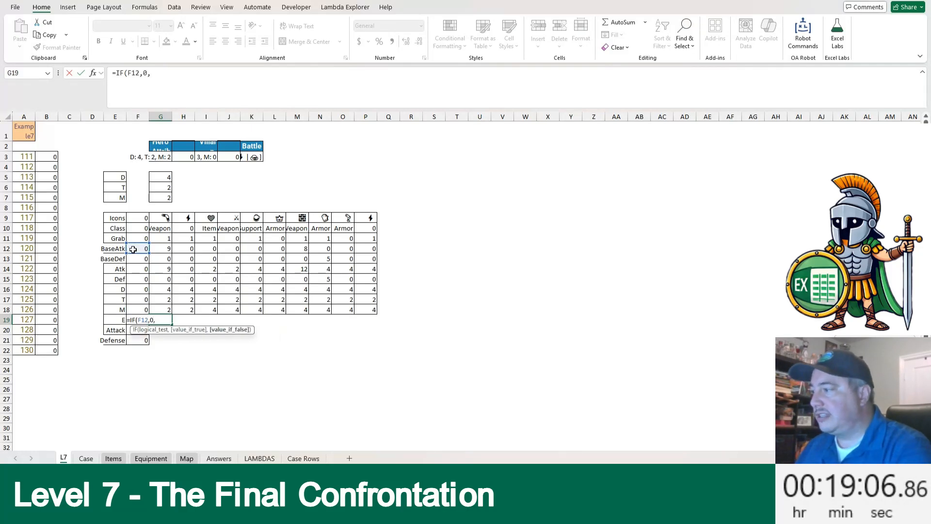
{"action": "key", "text": "Left"}
{"action": "type", "text": ")"}
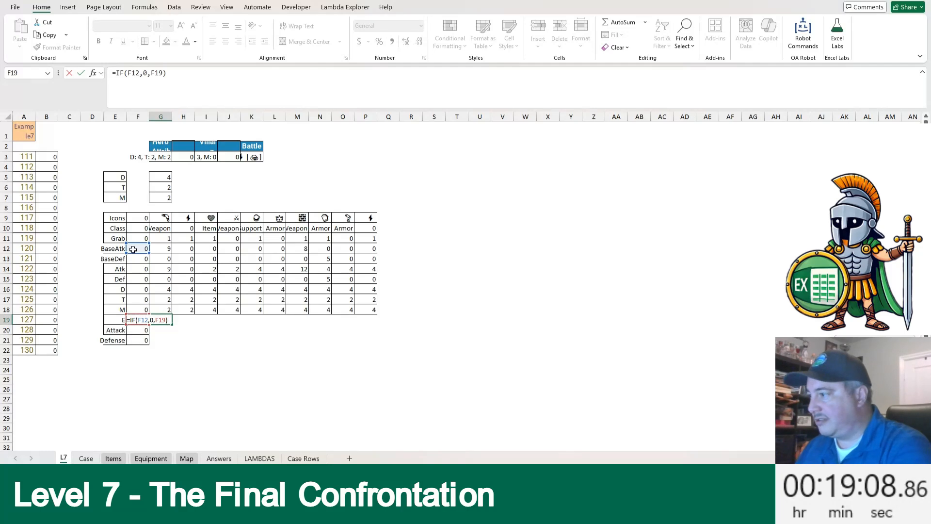
{"action": "type", "text": "+"}
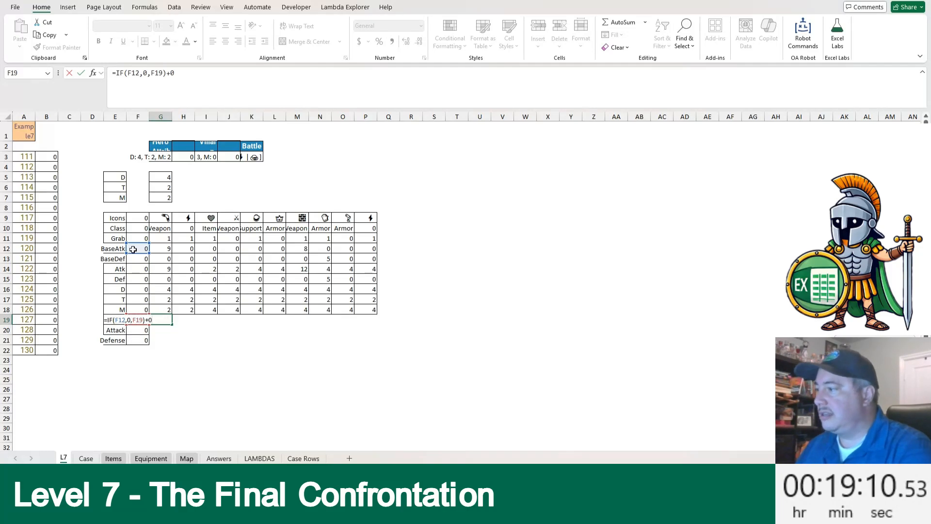
{"action": "type", "text": "0"}
{"action": "key", "text": "Return"}
Step: Copy the lightning icon from H9 into M3 as a value and name cell M3 energy
{"action": "left_click", "coordinate": [187, 217]}
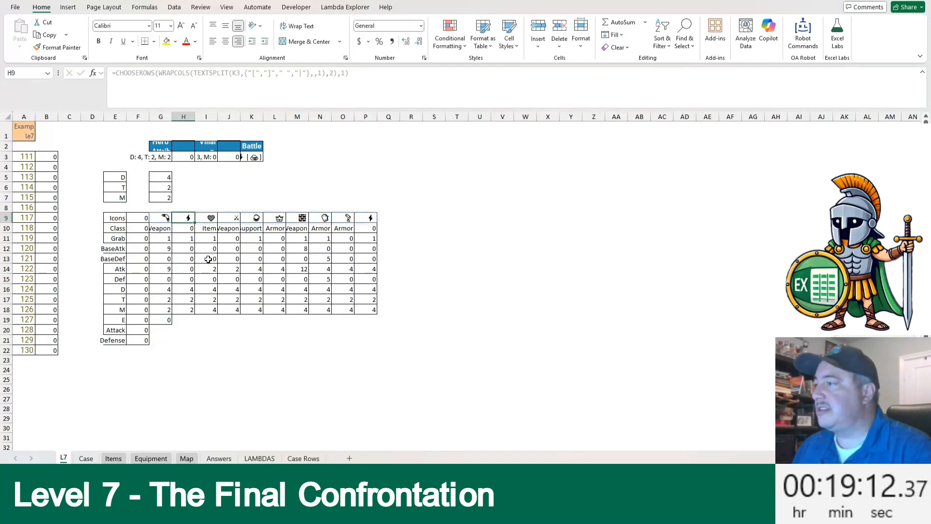
{"action": "key", "text": "ctrl+c"}
{"action": "left_click", "coordinate": [300, 157]}
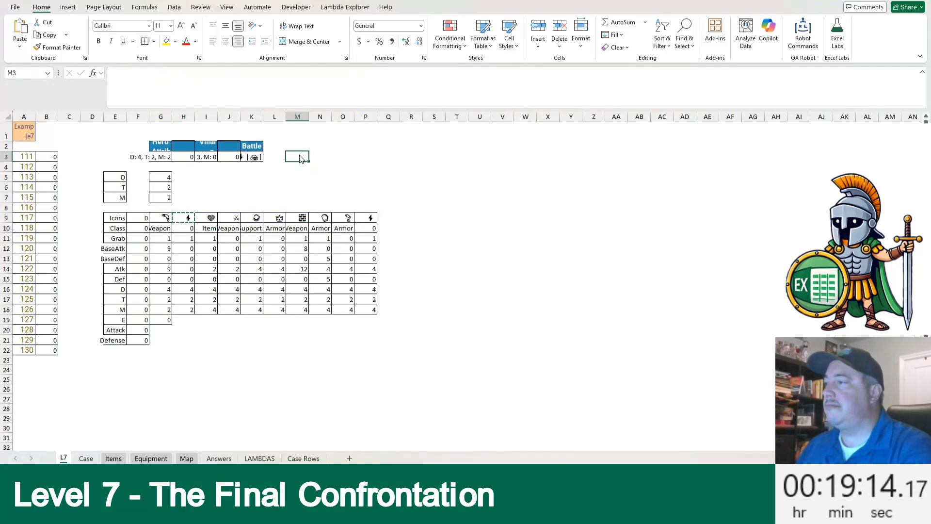
{"action": "key", "text": "ctrl+v"}
{"action": "left_click", "coordinate": [36, 71]}
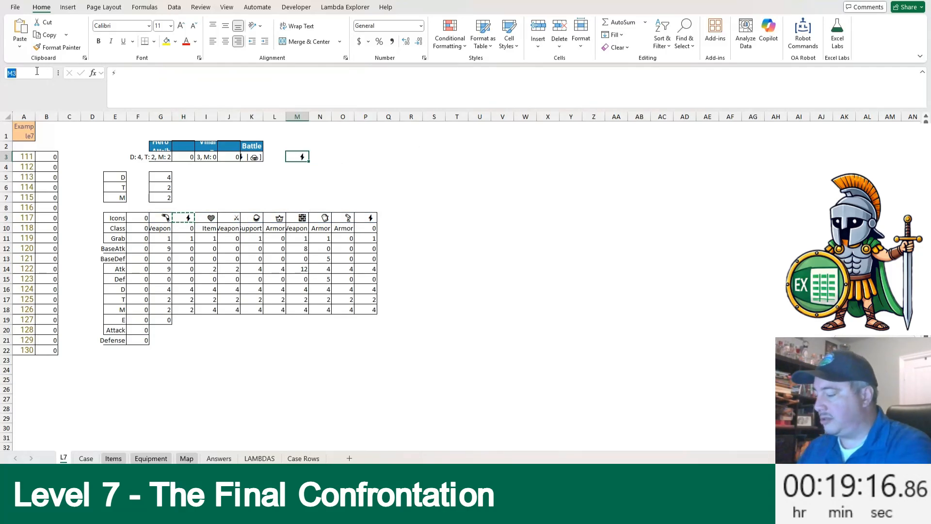
{"action": "type", "text": "energy"}
{"action": "key", "text": "Return"}
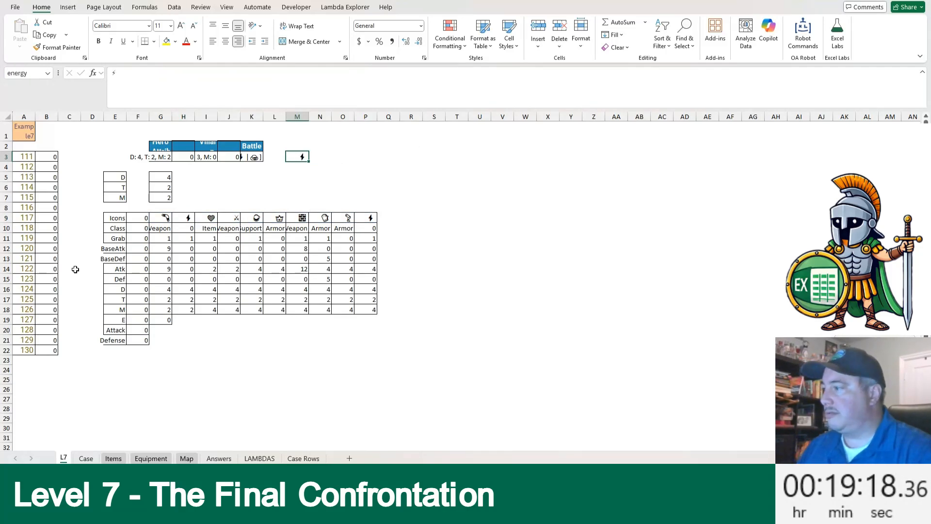
Step: Change the E formula in G19 to =IF(F12,0,F19)+IF(G9=energy,1,0)
{"action": "double_click", "coordinate": [164, 323]}
{"action": "type", "text": "+IF("}
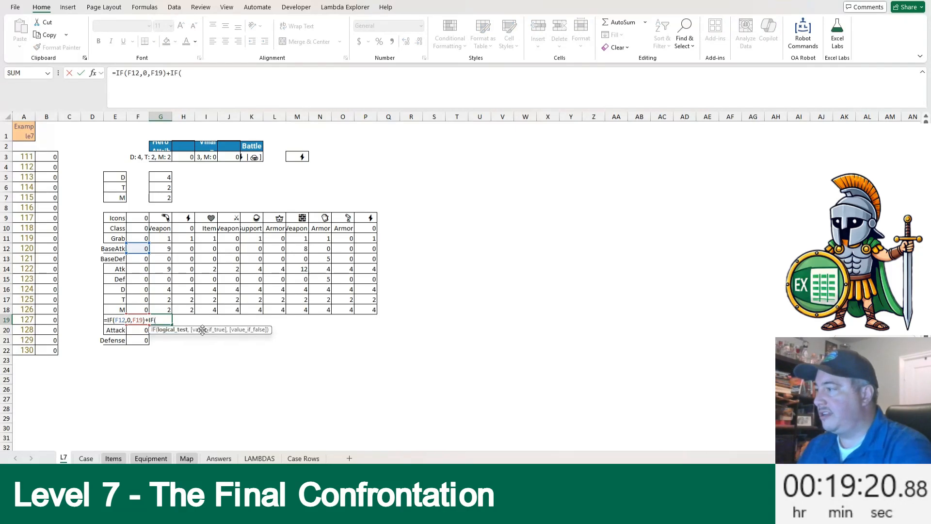
{"action": "left_click", "coordinate": [167, 219]}
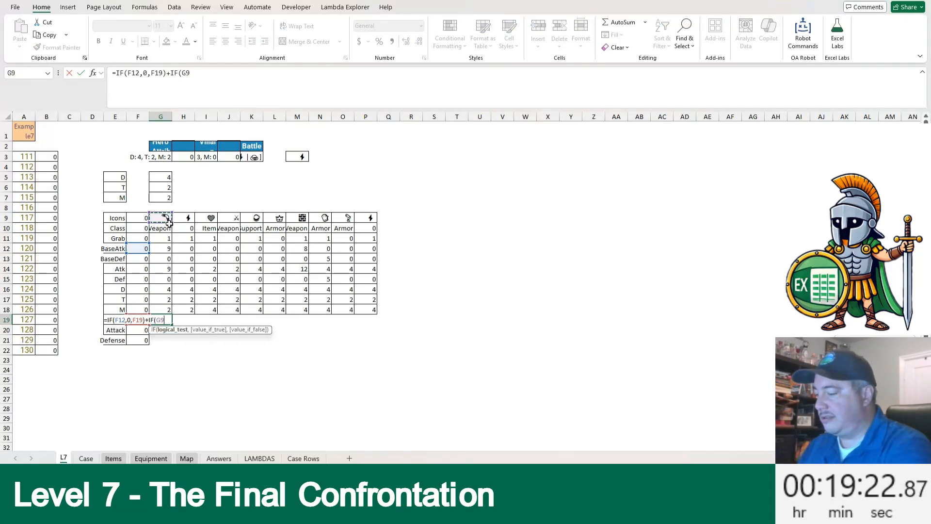
{"action": "type", "text": "=energy,1,0)"}
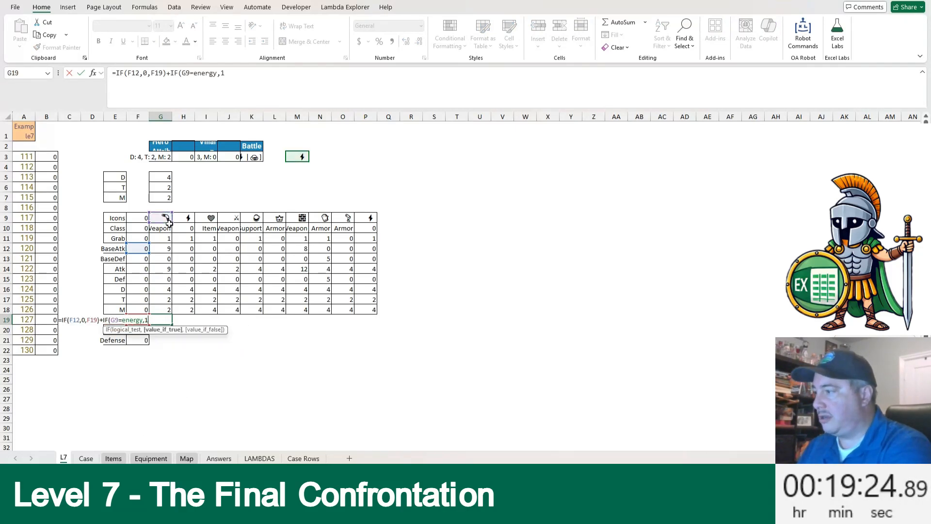
{"action": "key", "text": "Return"}
Step: Copy the G19 energy formula across the E row through P19
{"action": "key", "text": "Up"}
{"action": "key", "text": "ctrl+c"}
{"action": "key", "text": "Up"}
{"action": "key", "text": "ctrl+Right"}
{"action": "key", "text": "Down"}
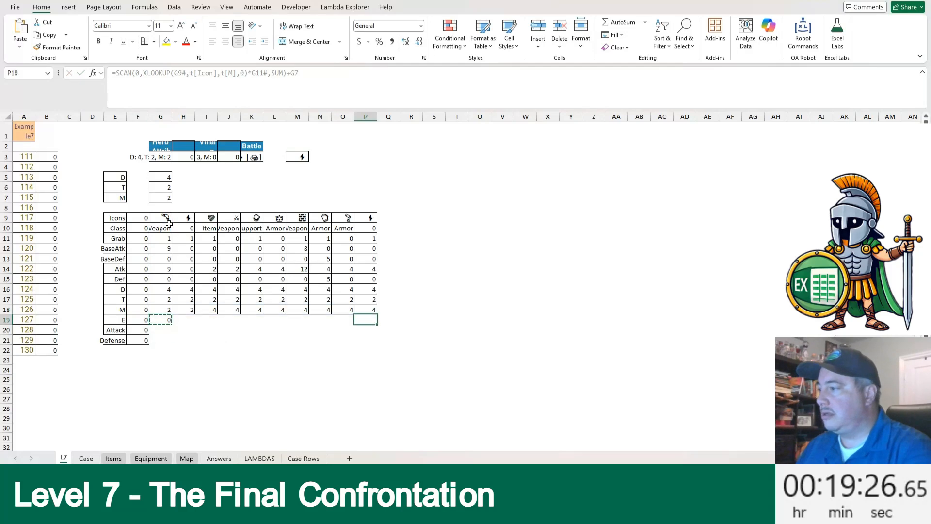
{"action": "key", "text": "ctrl+shift+Left"}
{"action": "key", "text": "ctrl+v"}
{"action": "key", "text": "Escape"}
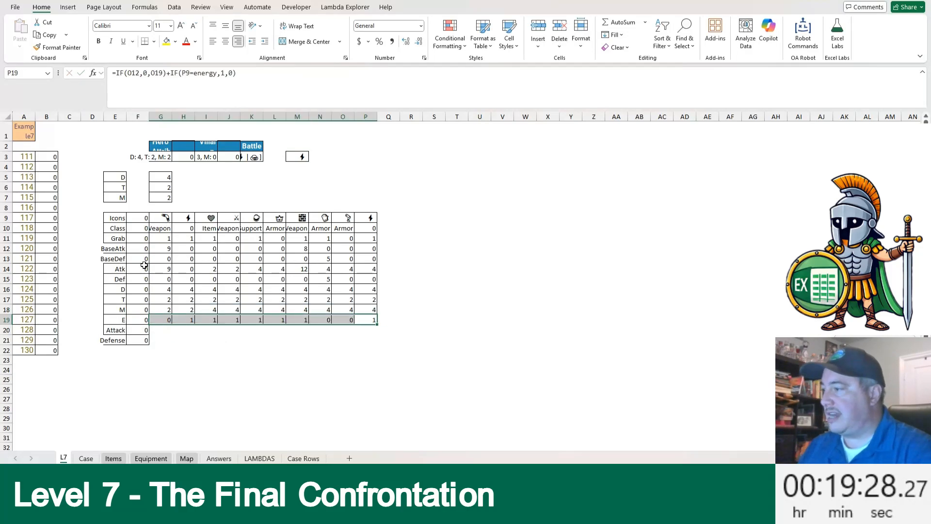
Step: Enter =Attack(G14,G15,G16,G17,G18,G19) in G20 of the Attack row
{"action": "left_click", "coordinate": [162, 332]}
{"action": "type", "text": "=Attack("}
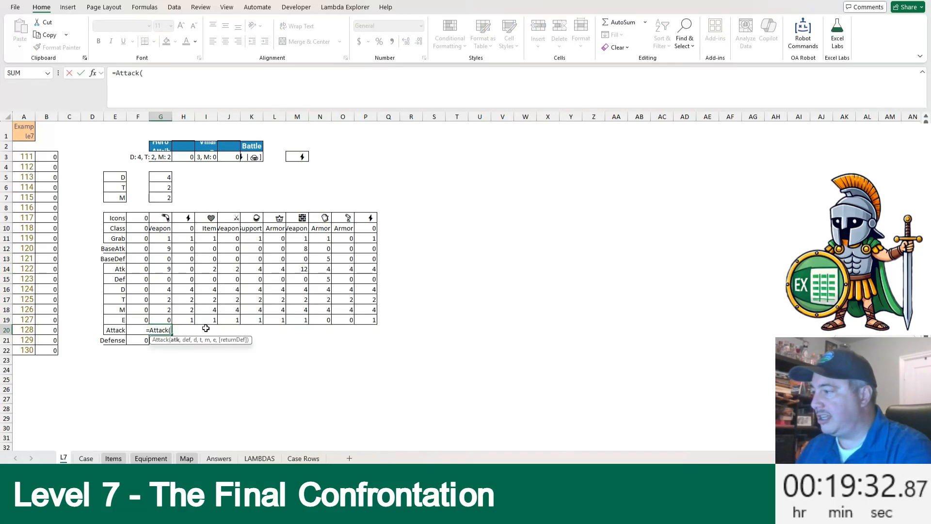
{"action": "left_click", "coordinate": [166, 268]}
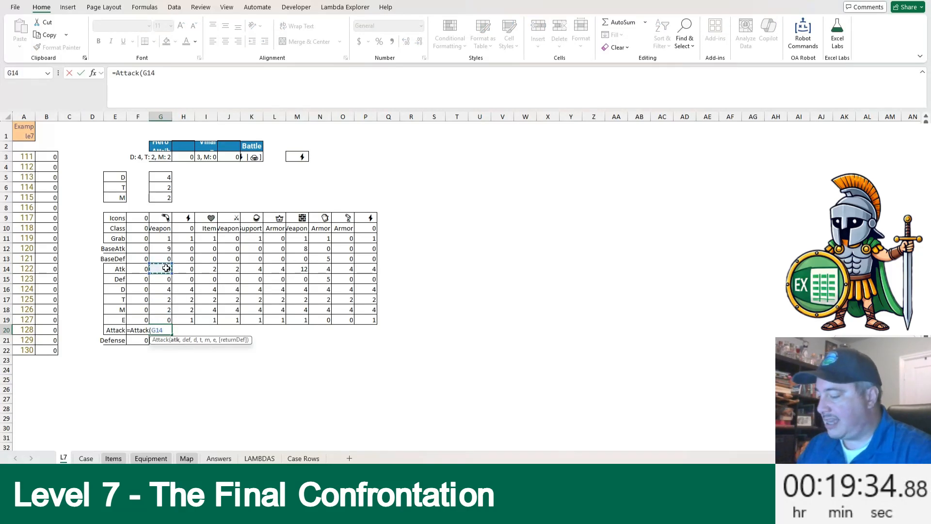
{"action": "type", "text": ","}
{"action": "left_click", "coordinate": [165, 279]}
{"action": "type", "text": ","}
{"action": "left_click", "coordinate": [166, 289]}
{"action": "type", "text": ","}
{"action": "left_click", "coordinate": [166, 298]}
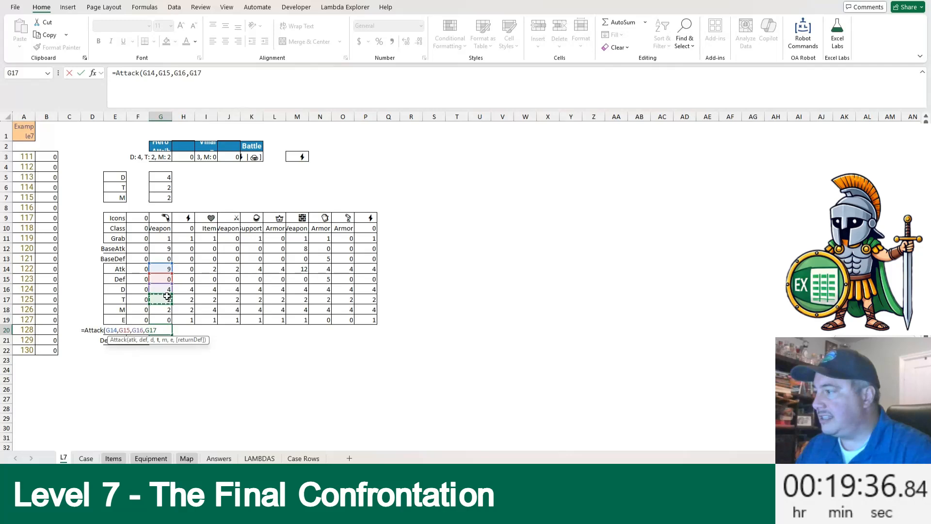
{"action": "type", "text": ","}
{"action": "left_click", "coordinate": [166, 309]}
{"action": "type", "text": ","}
{"action": "left_click", "coordinate": [165, 318]}
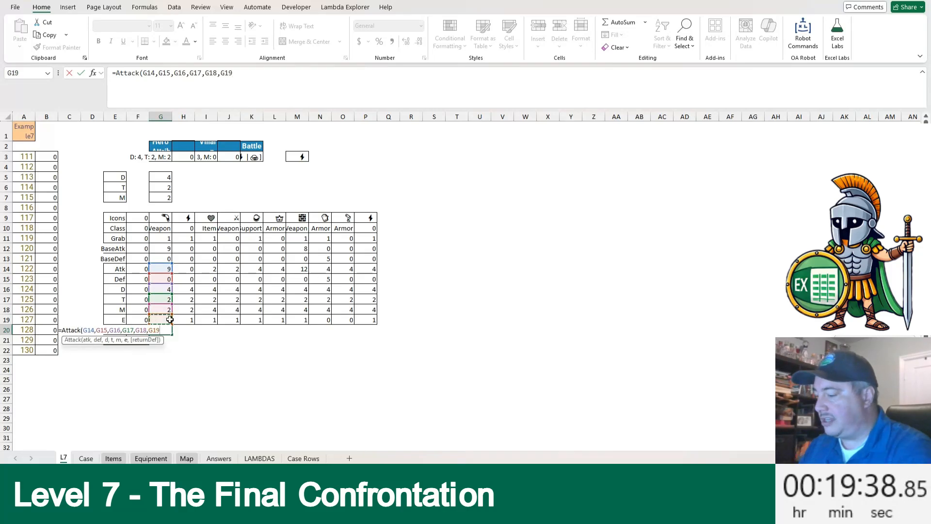
{"action": "type", "text": ")"}
{"action": "key", "text": "Return"}
Step: Wrap the Attack formula in G20 in INT
{"action": "key", "text": "Up"}
{"action": "key", "text": "F2"}
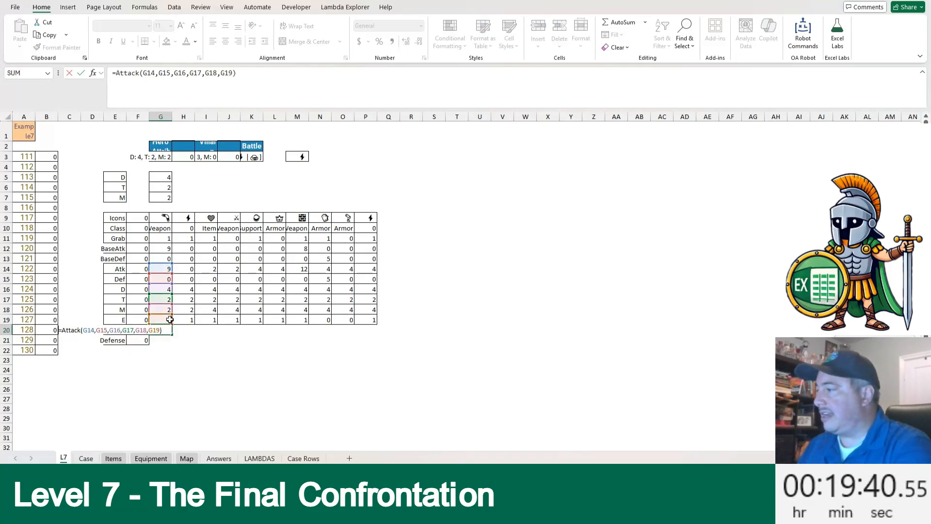
{"action": "type", "text": "INT("}
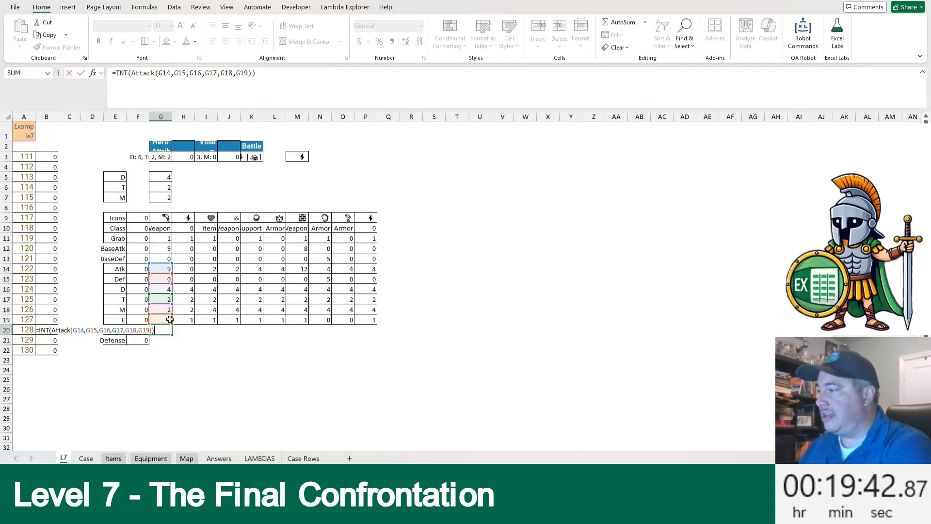
{"action": "key", "text": "ctrl+Return"}
Step: Copy the G20 formula across the Attack row through P20
{"action": "key", "text": "ctrl+c"}
{"action": "key", "text": "Up"}
{"action": "key", "text": "ctrl+Right"}
{"action": "key", "text": "Down"}
{"action": "key", "text": "ctrl+shift+Left"}
{"action": "key", "text": "ctrl+v"}
{"action": "key", "text": "ctrl+Left"}
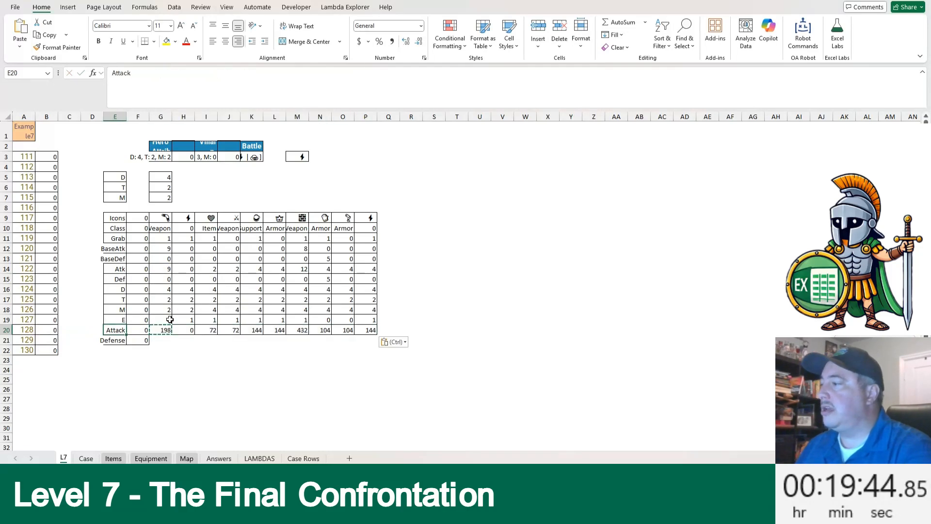
Step: Copy the G20 formula text into G21 and add 1 as the returnDef argument of Attack
{"action": "key", "text": "Down"}
{"action": "key", "text": "Right"}
{"action": "key", "text": "Right"}
{"action": "key", "text": "Up"}
{"action": "key", "text": "F2"}
{"action": "key", "text": "ctrl+shift+Home"}
{"action": "key", "text": "ctrl+c"}
{"action": "key", "text": "Return"}
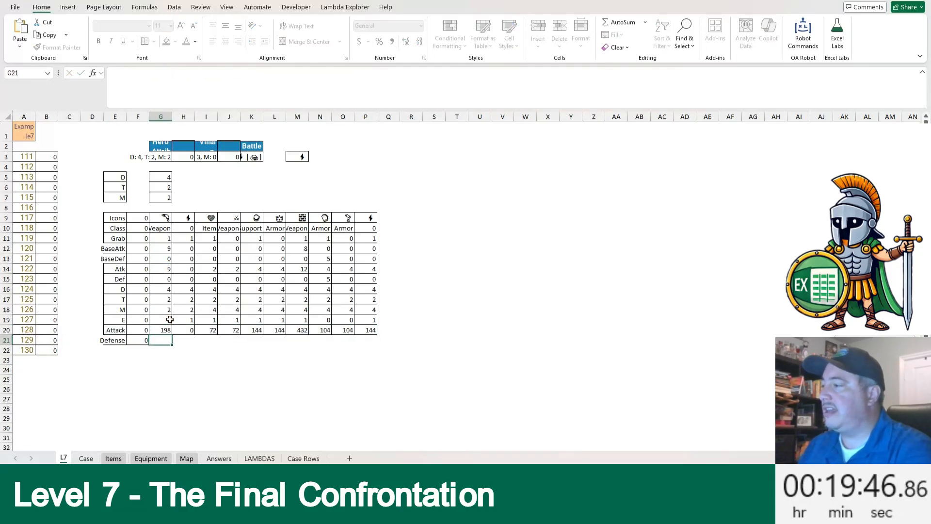
{"action": "key", "text": "ctrl+v"}
{"action": "key", "text": "F2"}
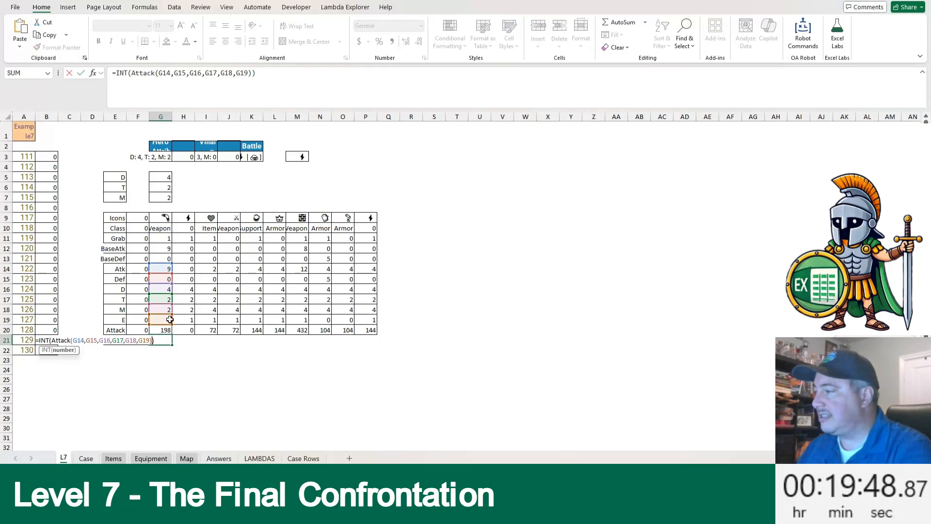
{"action": "type", "text": ",1"}
{"action": "key", "text": "Return"}
Step: Copy the G21 formula across the Defense row through P21
{"action": "key", "text": "Up"}
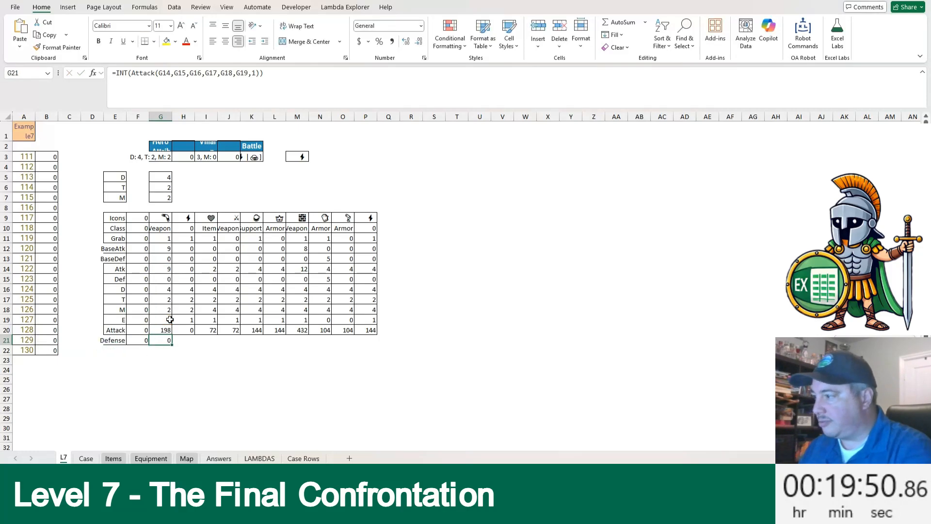
{"action": "key", "text": "ctrl+c"}
{"action": "key", "text": "Up"}
{"action": "key", "text": "ctrl+Right"}
{"action": "key", "text": "Down"}
{"action": "key", "text": "ctrl+shift+Left"}
{"action": "key", "text": "ctrl+v"}
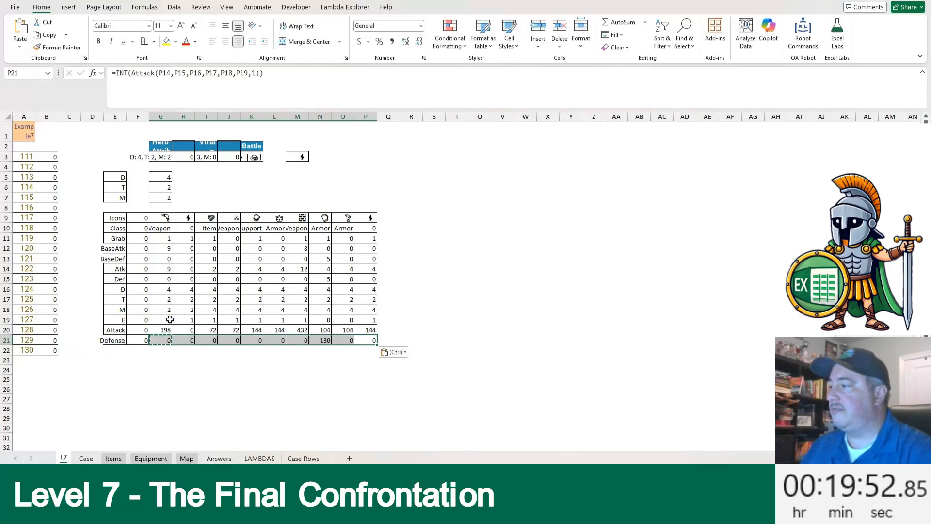
{"action": "key", "text": "Escape"}
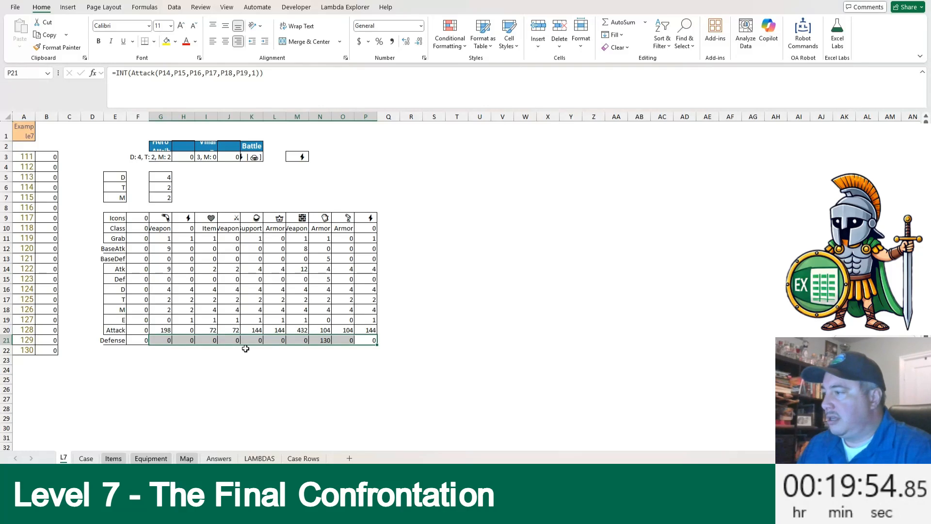
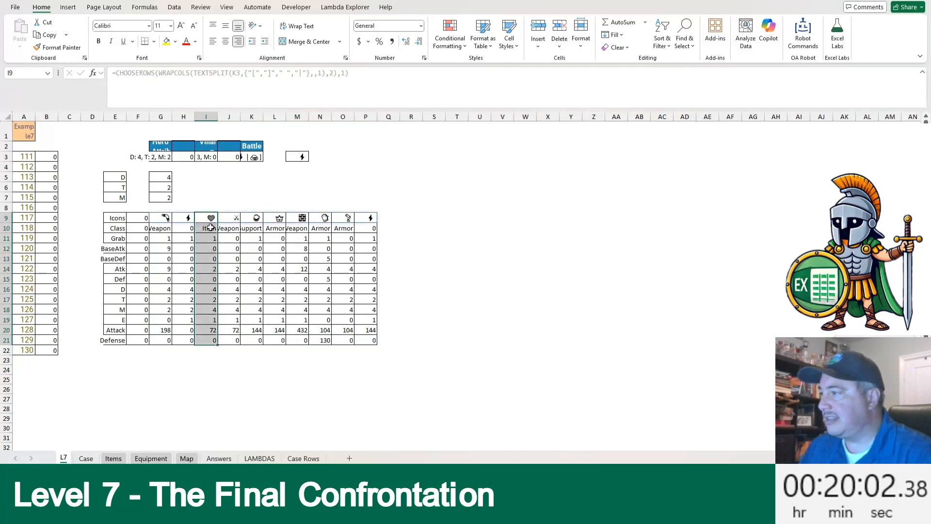
Step: Wrap the Atk formula in G14 in IF(G12#, …, 0) so it returns 0 wherever BaseAtk is zero
{"action": "left_click", "coordinate": [210, 231]}
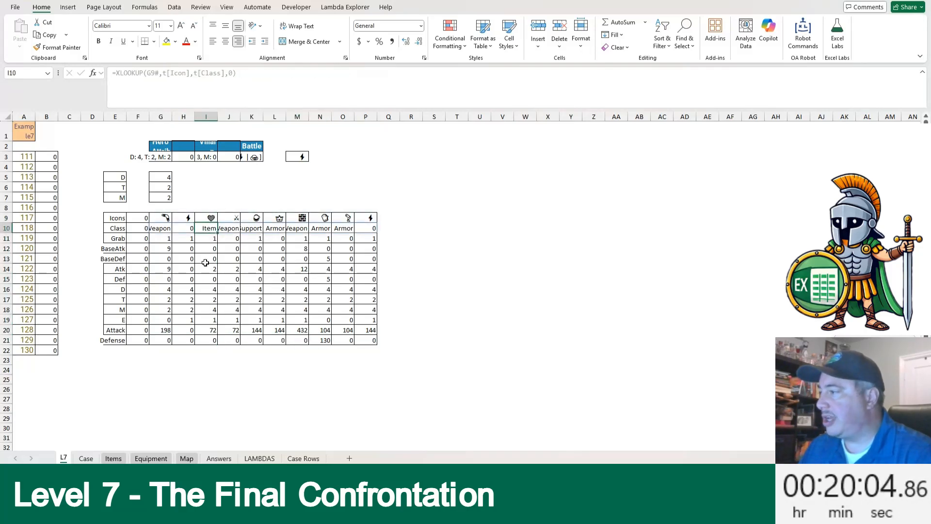
{"action": "left_click", "coordinate": [156, 272]}
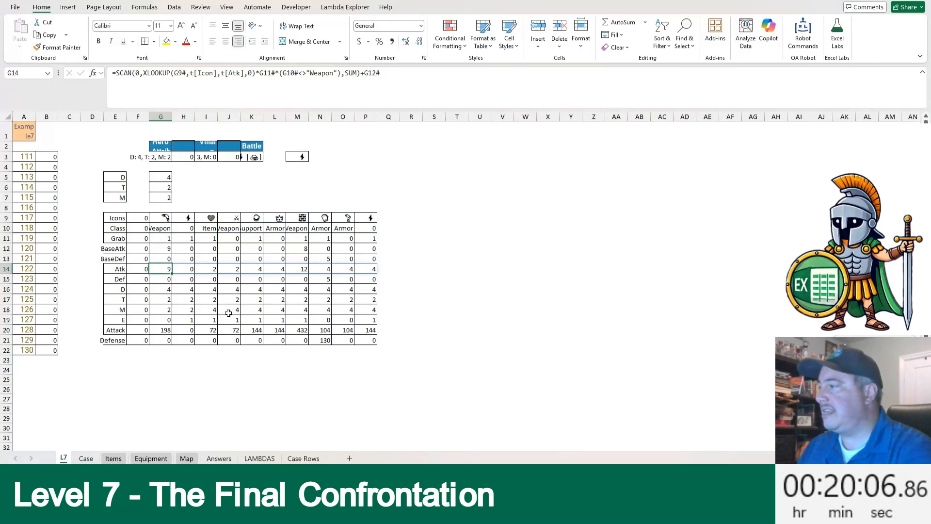
{"action": "key", "text": "Left"}
{"action": "key", "text": "F2"}
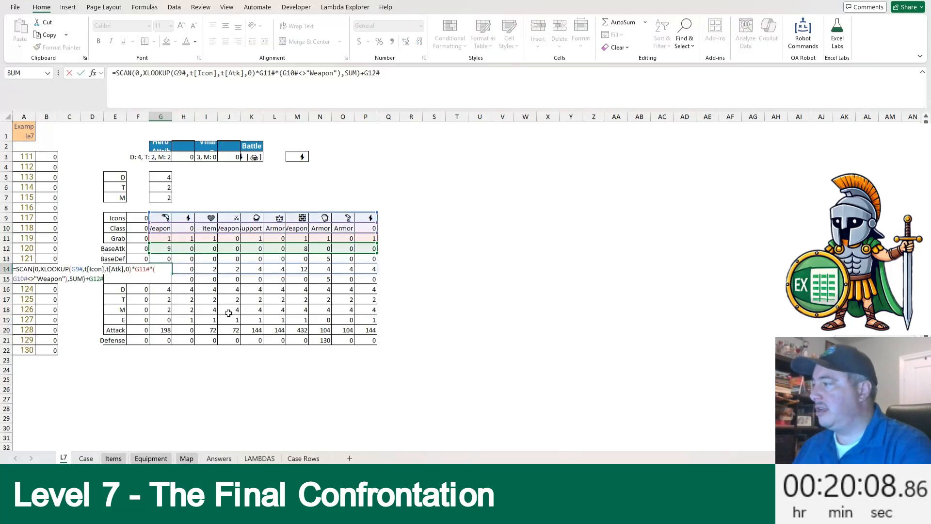
{"action": "left_click", "coordinate": [18, 270]}
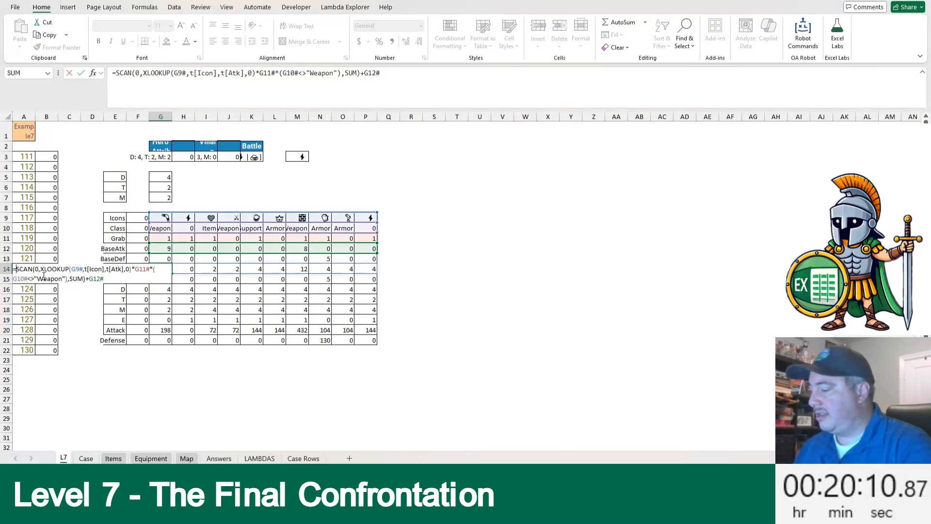
{"action": "type", "text": "IF("}
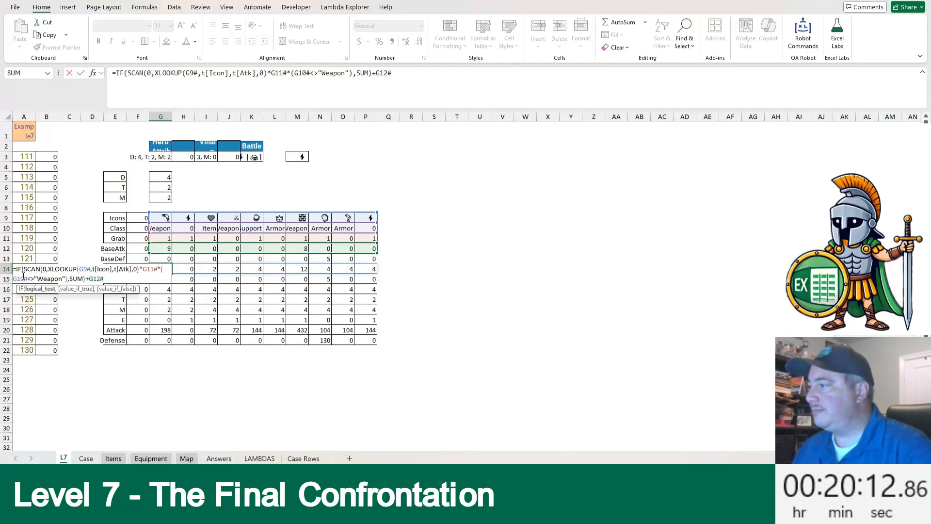
{"action": "left_click_drag", "start_coordinate": [162, 248], "coordinate": [363, 247]}
{"action": "type", "text": ","}
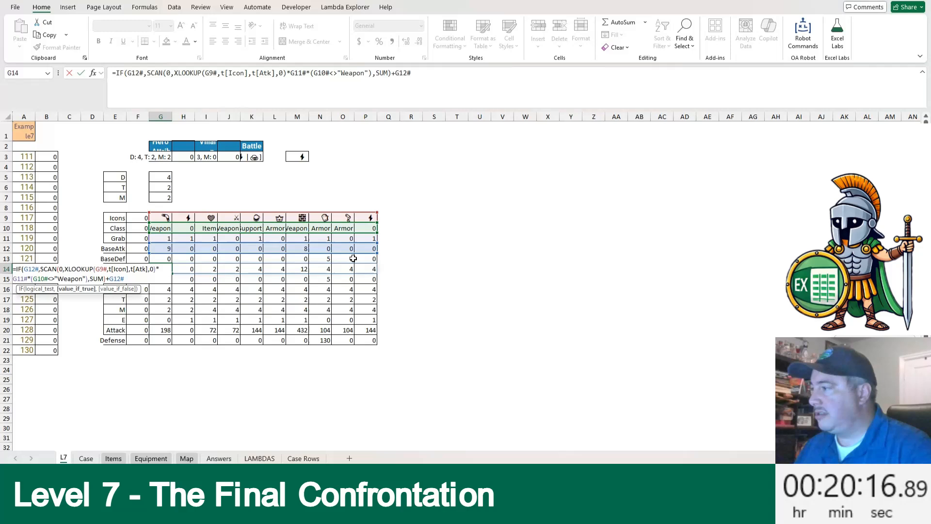
{"action": "type", "text": ",0)"}
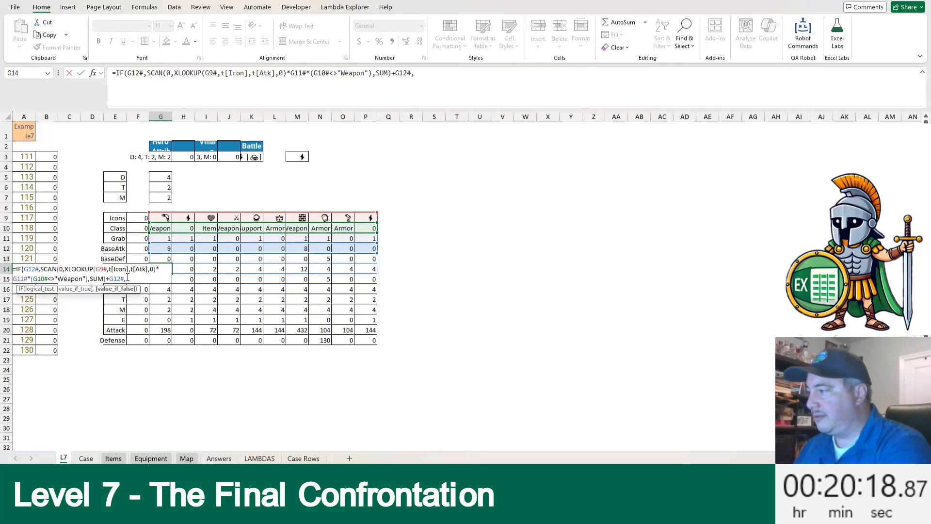
{"action": "key", "text": "Return"}
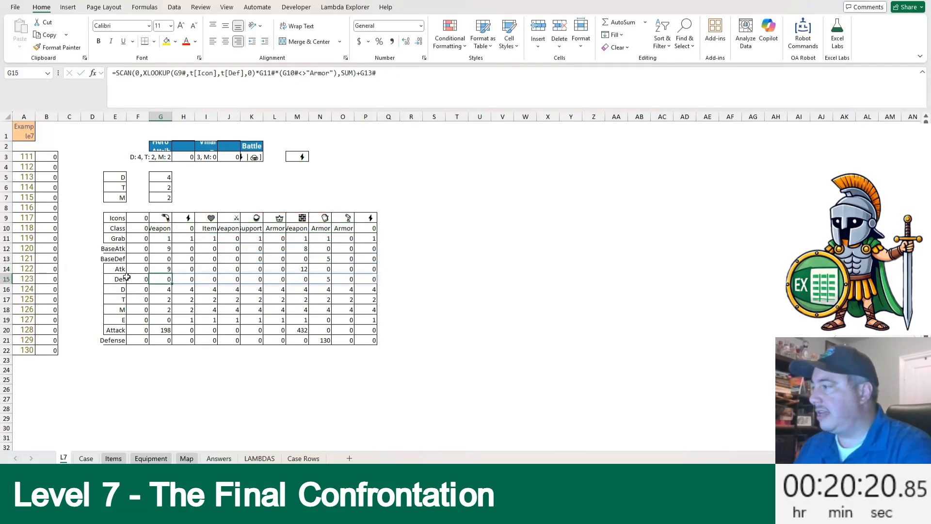
Step: Wrap the Def formula in G15 in IF(G13#, …, 0) so it returns 0 wherever BaseDef is zero
{"action": "key", "text": "F2"}
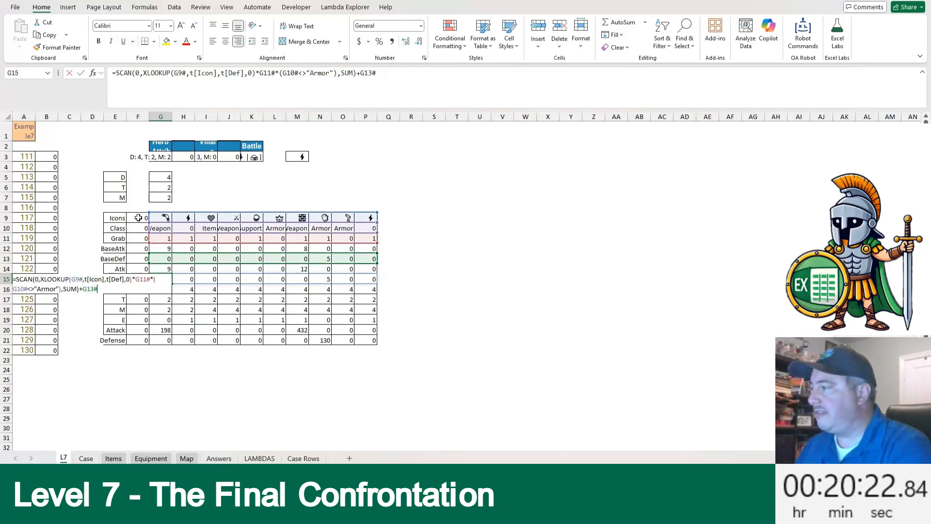
{"action": "key", "text": "Home"}
{"action": "type", "text": "IF("}
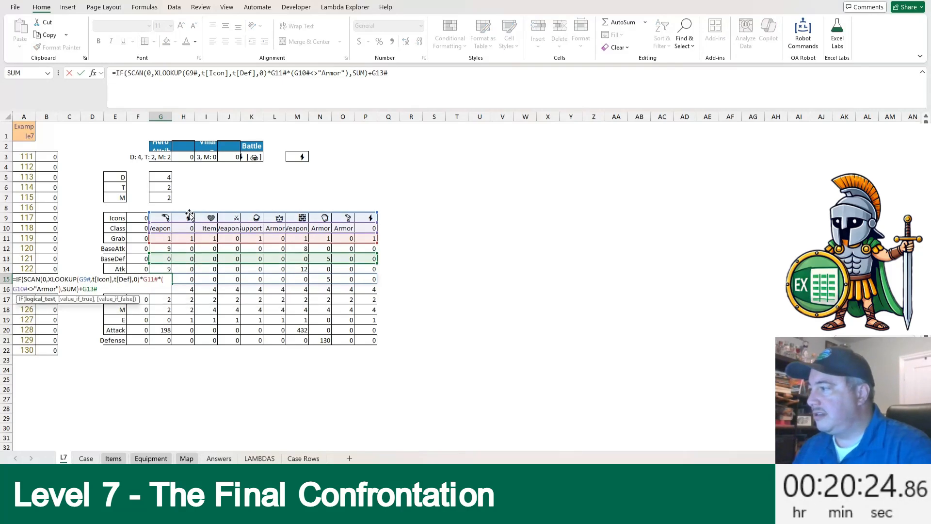
{"action": "left_click", "coordinate": [164, 258]}
{"action": "type", "text": "#"}
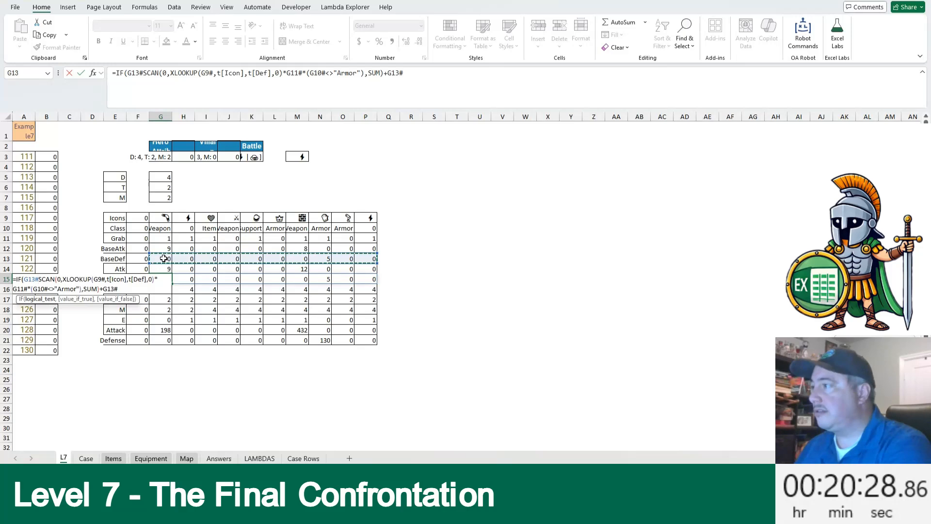
{"action": "type", "text": ","}
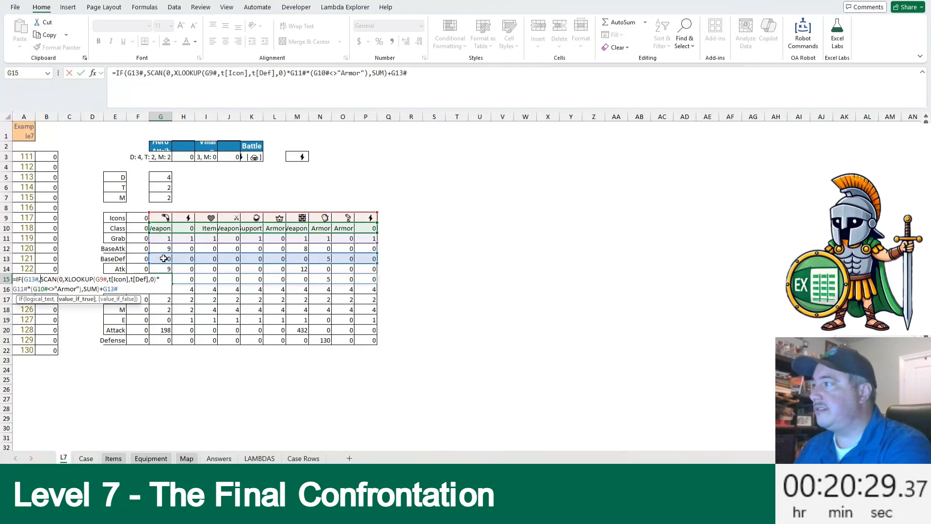
{"action": "left_click", "coordinate": [422, 74]}
{"action": "type", "text": ",0)"}
{"action": "key", "text": "ctrl+Return"}
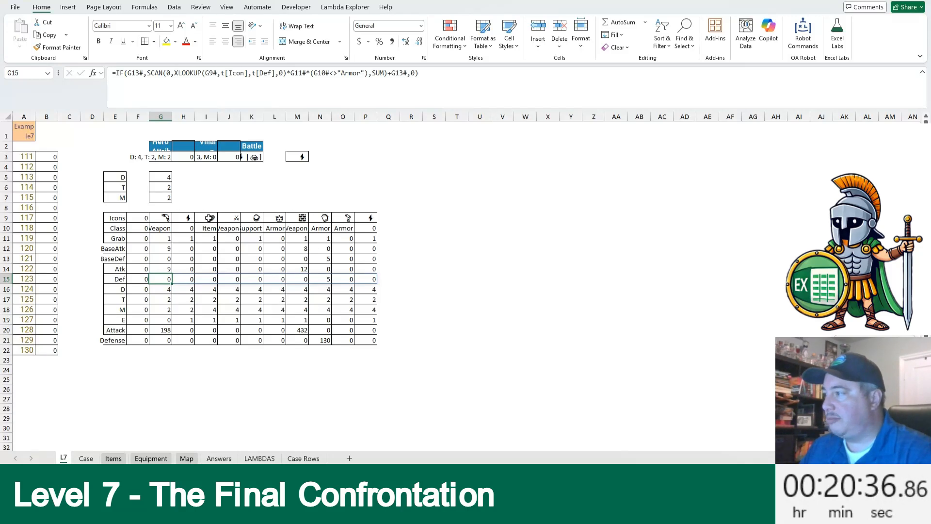
Step: Copy the Icons label and its starting 0 from E9:F9 to R9:S9
{"action": "left_click", "coordinate": [124, 217]}
{"action": "key", "text": "shift+Right"}
{"action": "key", "text": "ctrl+c"}
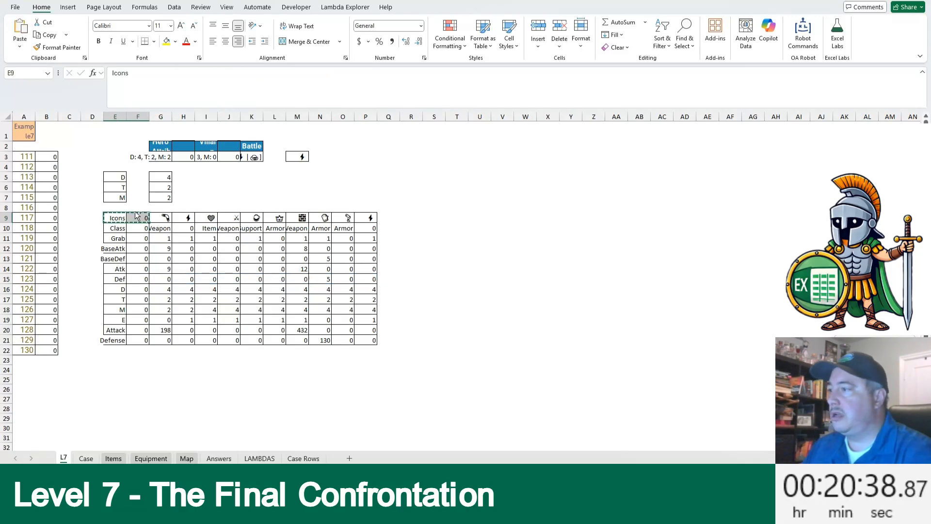
{"action": "key", "text": "ctrl+Right"}
{"action": "key", "text": "Right"}
{"action": "key", "text": "Right"}
{"action": "key", "text": "ctrl+v"}
Step: Reuse the icon-splitting formula from G9 in T9, changing the CHOOSEROWS row number to 2 to list the villain's icons
{"action": "key", "text": "ctrl+Left"}
{"action": "key", "text": "Left"}
{"action": "key", "text": "Left"}
{"action": "key", "text": "Left"}
{"action": "key", "text": "Left"}
{"action": "key", "text": "Left"}
{"action": "key", "text": "Left"}
{"action": "key", "text": "Left"}
{"action": "key", "text": "Left"}
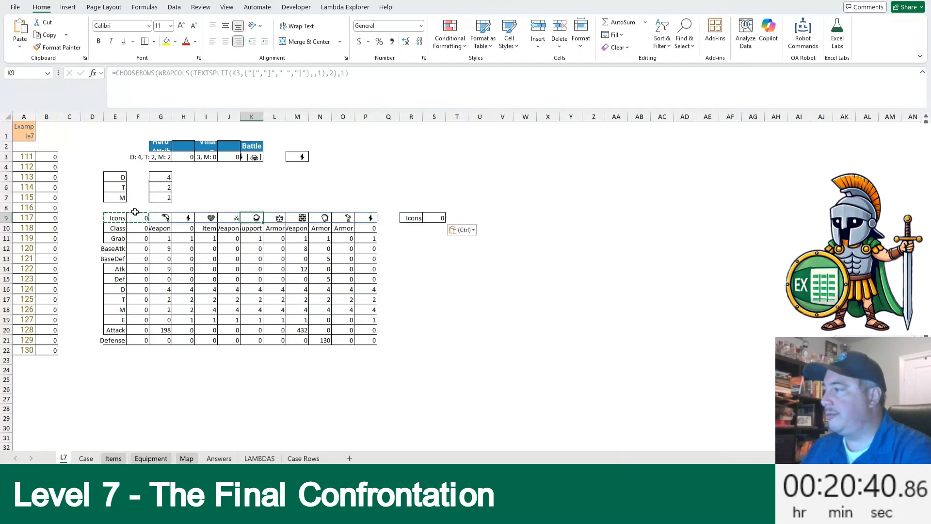
{"action": "key", "text": "F2"}
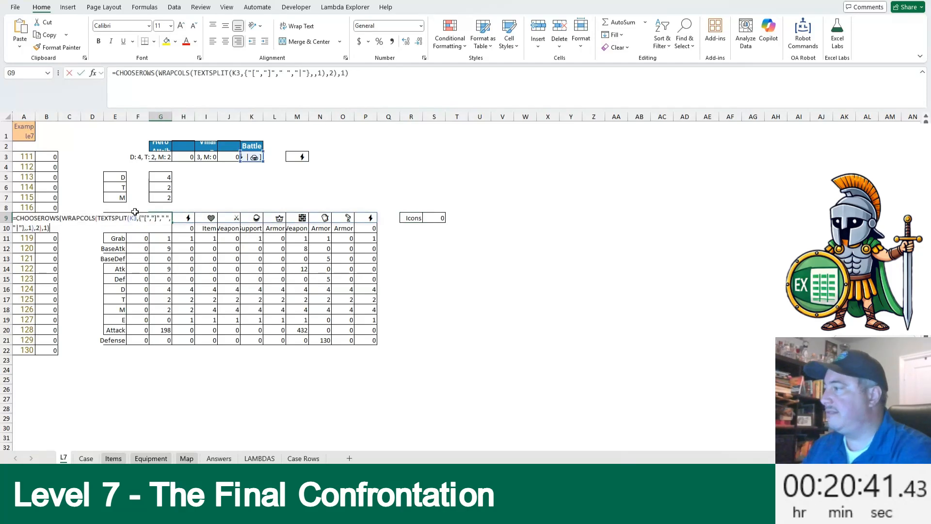
{"action": "key", "text": "Escape"}
{"action": "key", "text": "Right"}
{"action": "key", "text": "Right"}
{"action": "key", "text": "Right"}
{"action": "key", "text": "Right"}
{"action": "key", "text": "Right"}
{"action": "key", "text": "Right"}
{"action": "key", "text": "Right"}
{"action": "key", "text": "Right"}
{"action": "key", "text": "Right"}
{"action": "key", "text": "Right"}
{"action": "key", "text": "Right"}
{"action": "key", "text": "Right"}
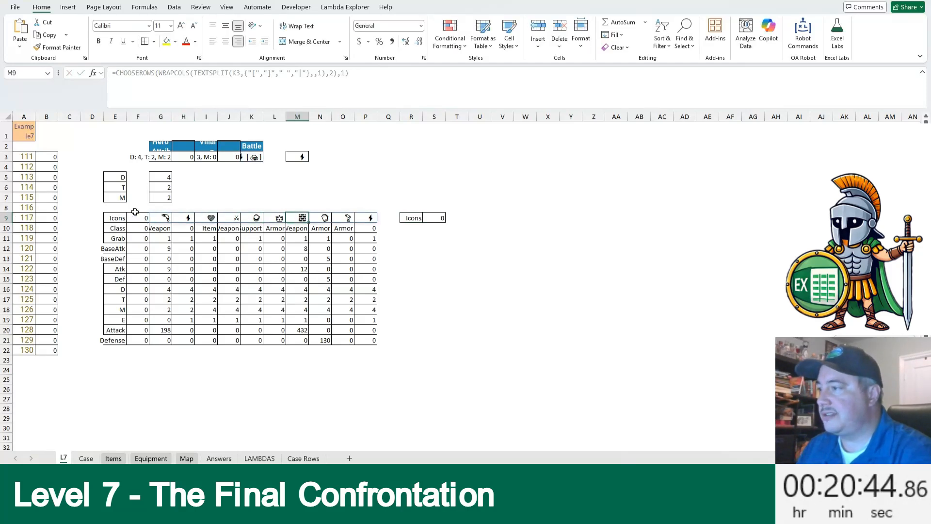
{"action": "key", "text": "F2"}
{"action": "key", "text": "ctrl+v"}
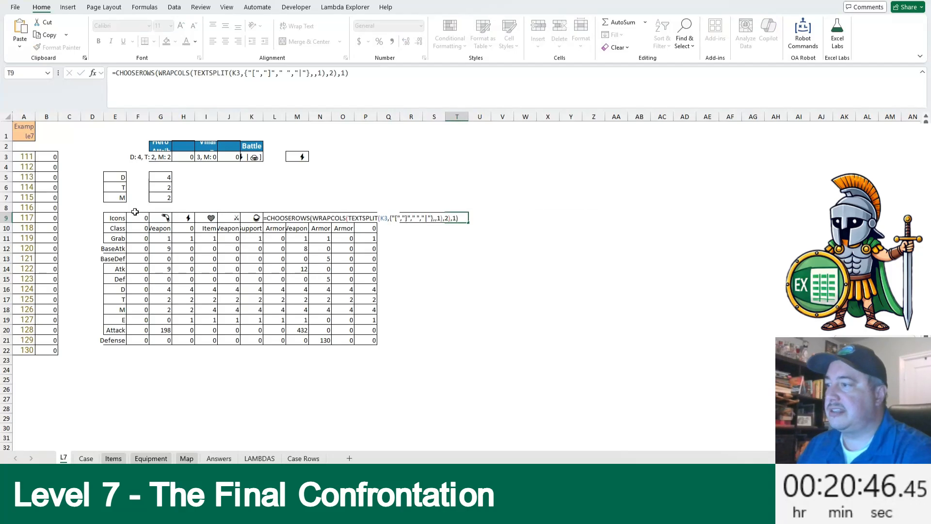
{"action": "key", "text": "Return"}
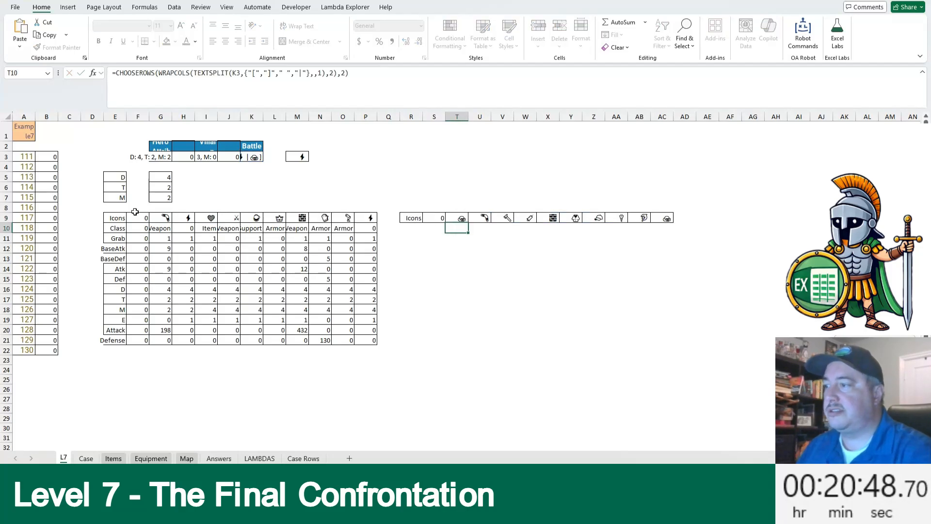
Step: Copy the attribute formula from G5 to I5 to split the villain's D, T and M values
{"action": "key", "text": "Up"}
{"action": "key", "text": "Left"}
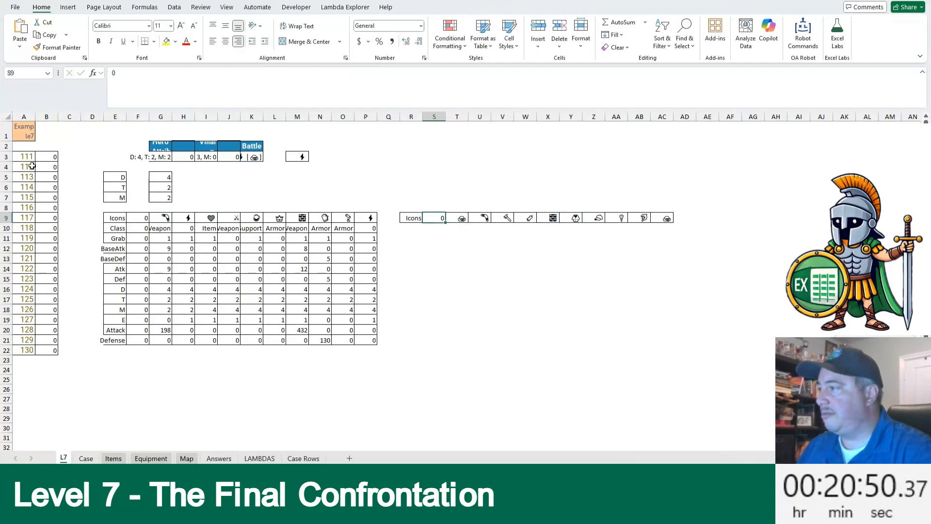
{"action": "left_click", "coordinate": [162, 175]}
{"action": "key", "text": "ctrl+c"}
{"action": "key", "text": "Right"}
{"action": "key", "text": "Right"}
{"action": "key", "text": "ctrl+v"}
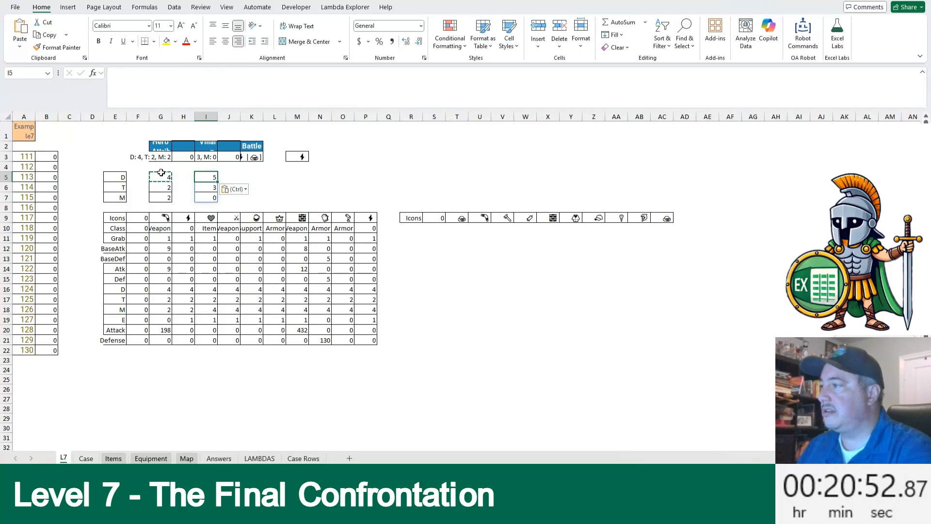
Step: Move the villain's attribute formula from I5 to T5, above the villain's icon row
{"action": "key", "text": "ctrl+c"}
{"action": "key", "text": "Right"}
{"action": "key", "text": "Right"}
{"action": "key", "text": "Right"}
{"action": "key", "text": "Right"}
{"action": "key", "text": "Right"}
{"action": "key", "text": "Right"}
{"action": "key", "text": "Right"}
{"action": "key", "text": "Right"}
{"action": "key", "text": "Right"}
{"action": "key", "text": "Right"}
{"action": "key", "text": "Right"}
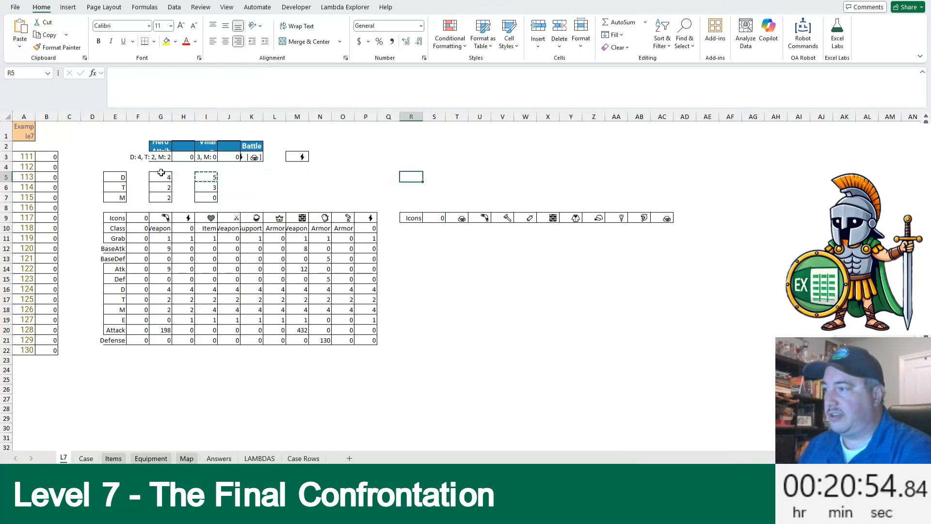
{"action": "key", "text": "ctrl+v"}
Step: Copy the hero's Class through Defense rows in E10:P21 to the villain block starting at R10
{"action": "key", "text": "Left"}
{"action": "key", "text": "Left"}
{"action": "key", "text": "Left"}
{"action": "key", "text": "Left"}
{"action": "key", "text": "Down"}
{"action": "key", "text": "Down"}
{"action": "key", "text": "Down"}
{"action": "key", "text": "Down"}
{"action": "key", "text": "Down"}
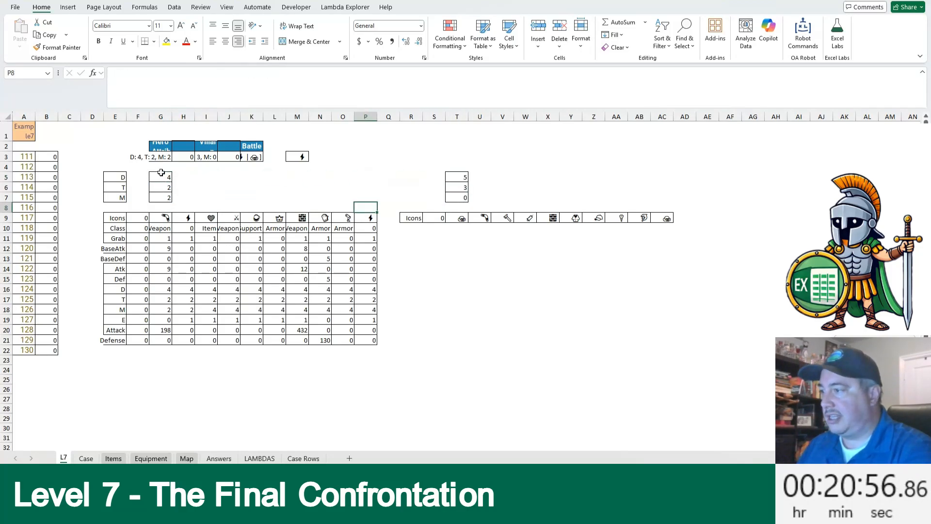
{"action": "key", "text": "ctrl+shift+Left"}
{"action": "key", "text": "ctrl+shift+Down"}
{"action": "key", "text": "ctrl+c"}
{"action": "key", "text": "ctrl+Right"}
{"action": "key", "text": "ctrl+Left"}
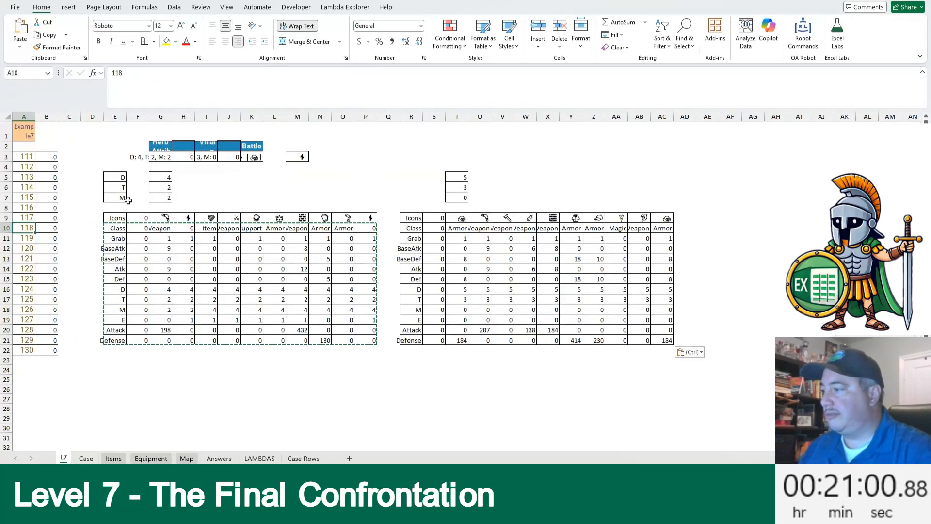
Step: Label cell E22 below the Defense row as Net
{"action": "left_click", "coordinate": [110, 356]}
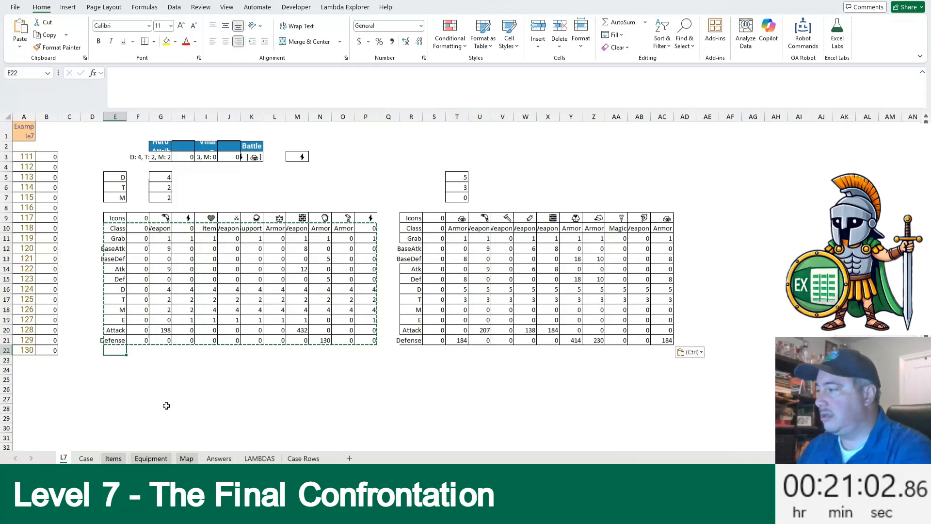
{"action": "key", "text": "F2"}
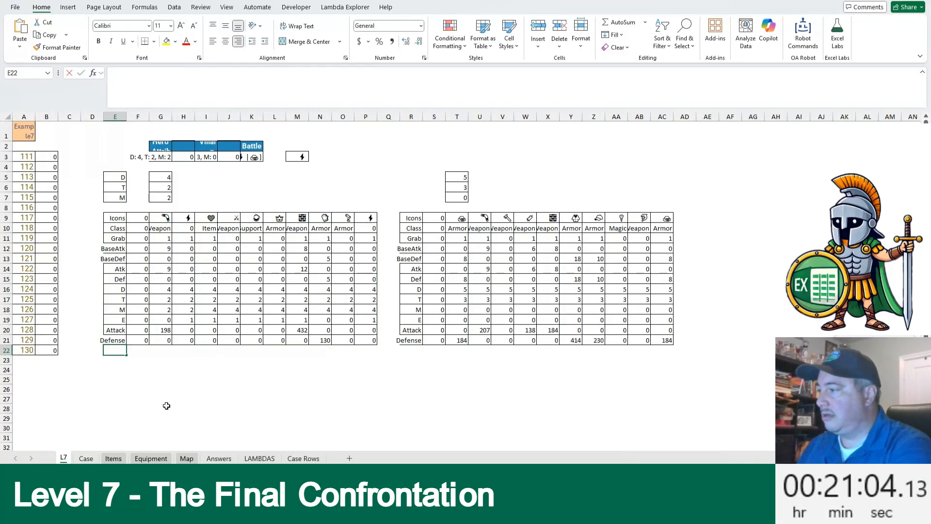
{"action": "type", "text": "Net"}
{"action": "key", "text": "Tab"}
{"action": "key", "text": "Tab"}
Step: Begin the Net formula in G22 with the hero's damage, =IF(G20,MAX(0,G20-T21))
{"action": "type", "text": "="}
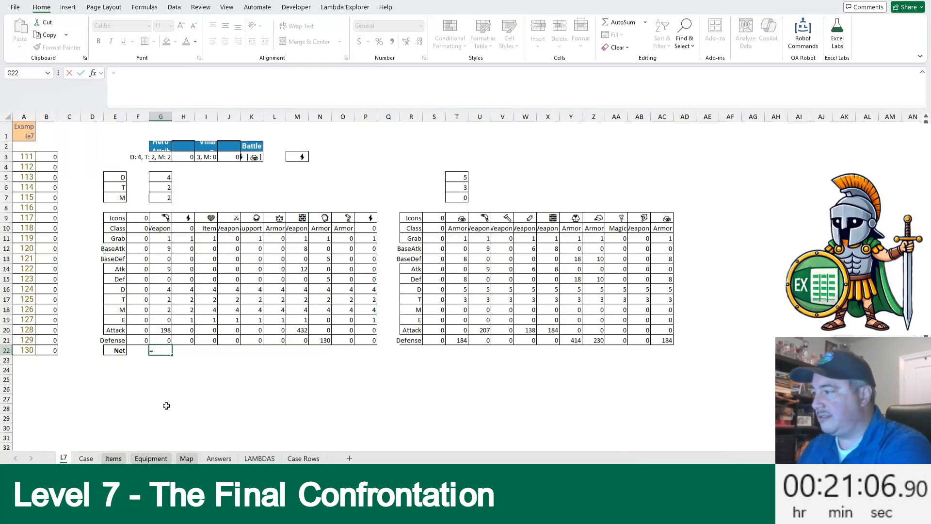
{"action": "type", "text": "IF("}
{"action": "key", "text": "Up"}
{"action": "key", "text": "Up"}
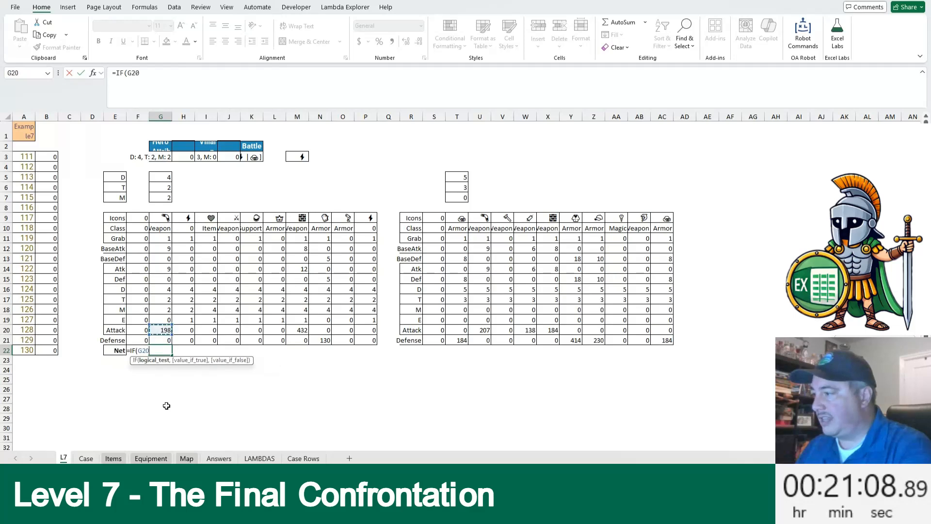
{"action": "type", "text": ",MAX(0,"}
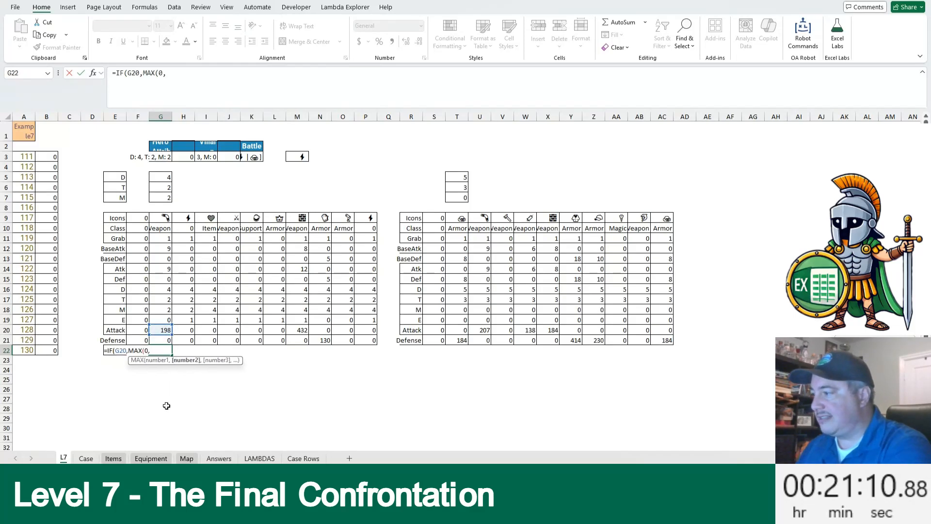
{"action": "left_click", "coordinate": [168, 328]}
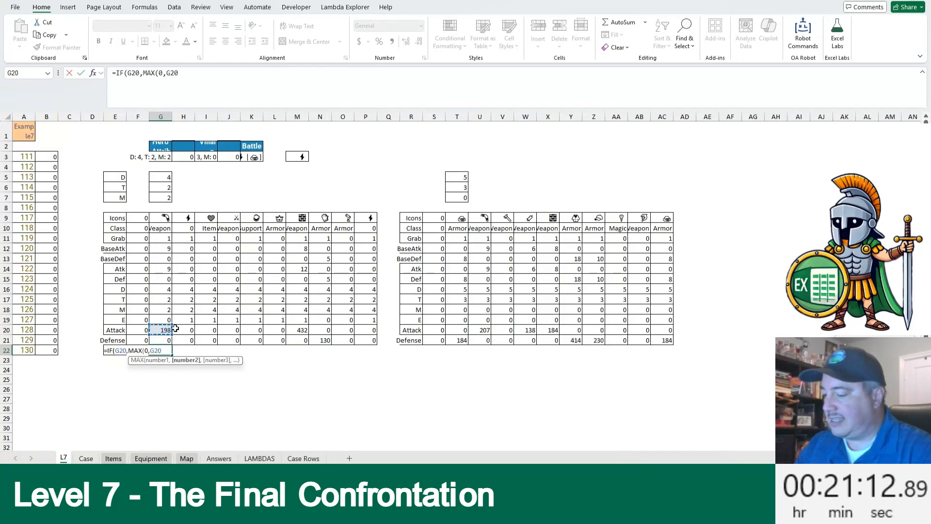
{"action": "type", "text": "-"}
{"action": "left_click", "coordinate": [460, 341]}
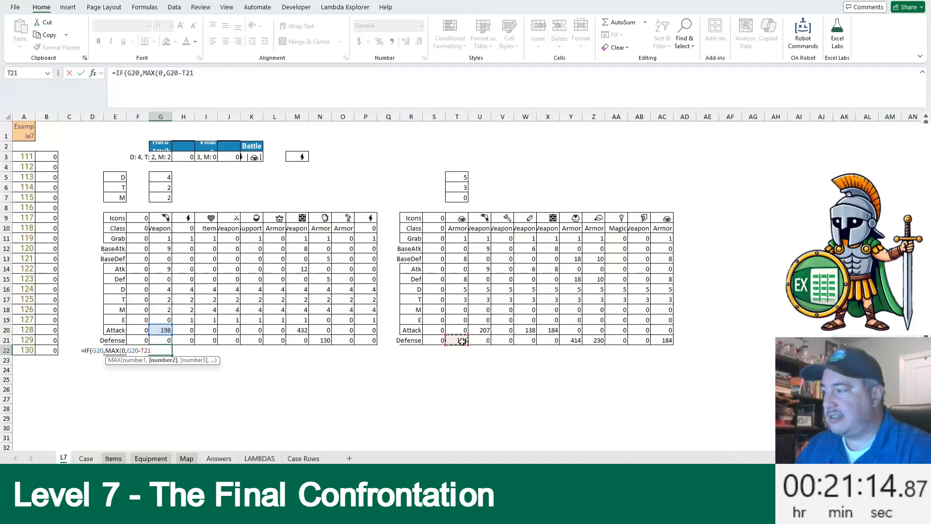
{"action": "type", "text": ")"}
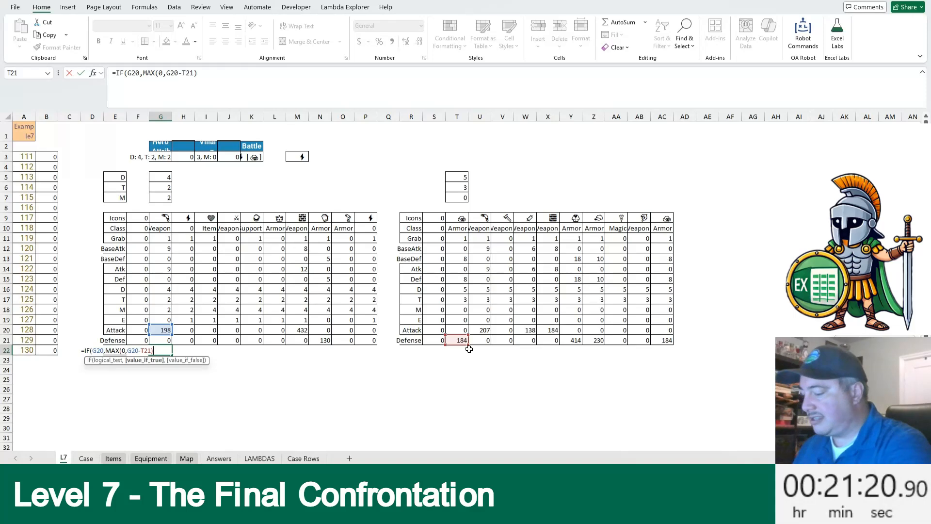
{"action": "type", "text": ")_"}
{"action": "key", "text": "BackSpace"}
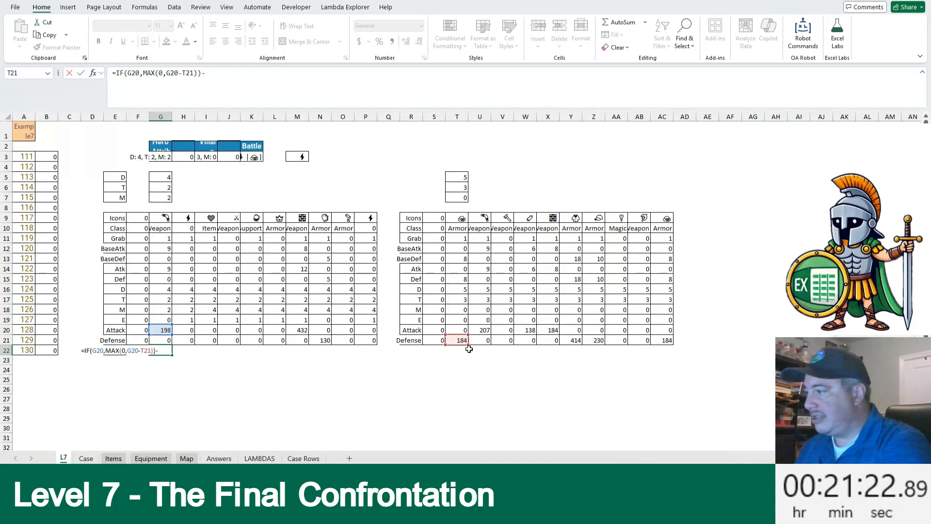
Step: Complete the G22 formula by subtracting IF(T20,MAX(0,T20-G21)), and copy it across the Net row through P22
{"action": "type", "text": "-IF("}
{"action": "left_click", "coordinate": [463, 329]}
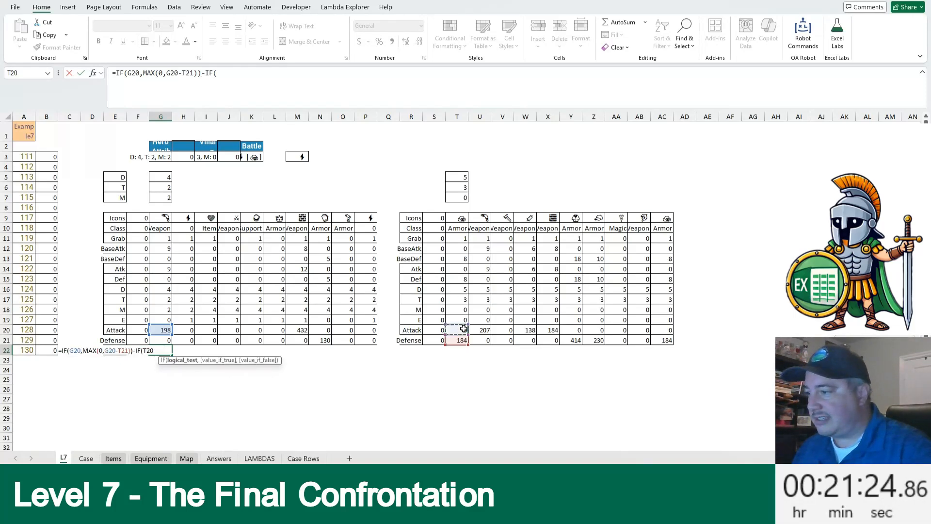
{"action": "type", "text": ","}
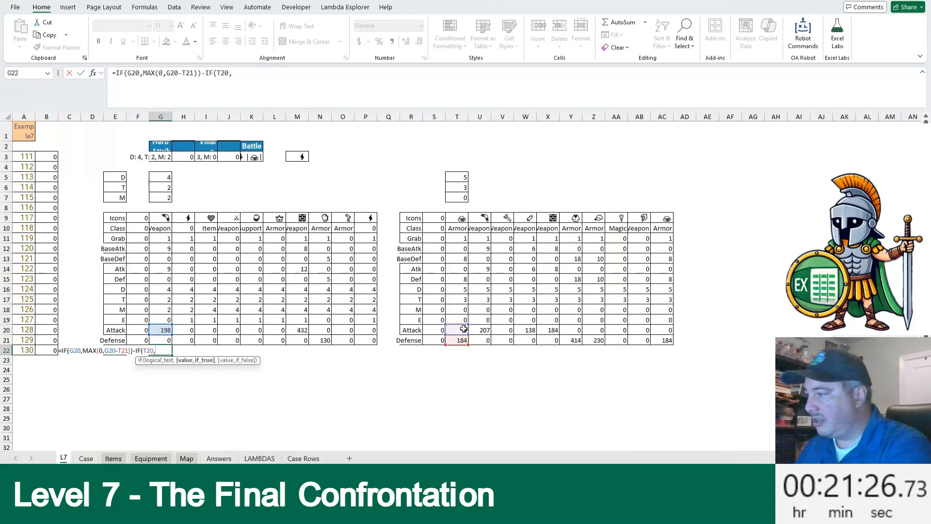
{"action": "type", "text": "MAX(0,"}
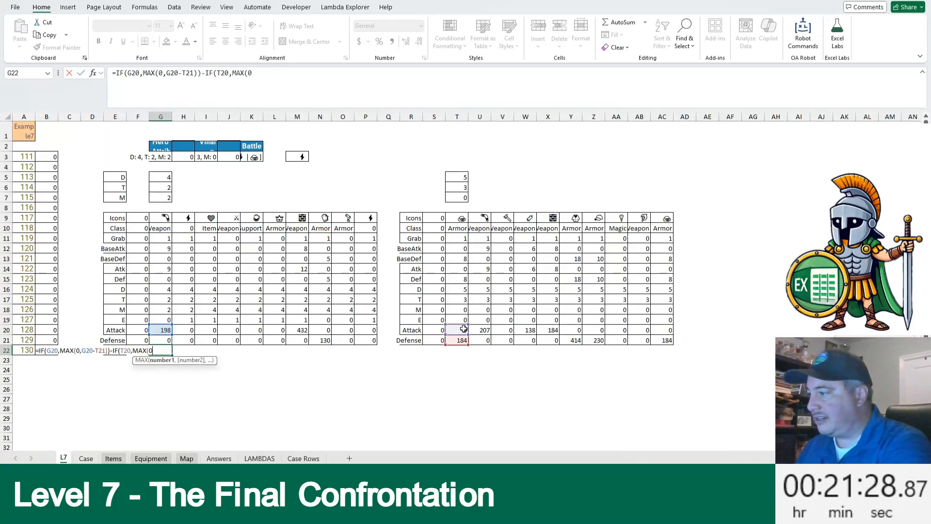
{"action": "left_click", "coordinate": [463, 329]}
{"action": "type", "text": "-"}
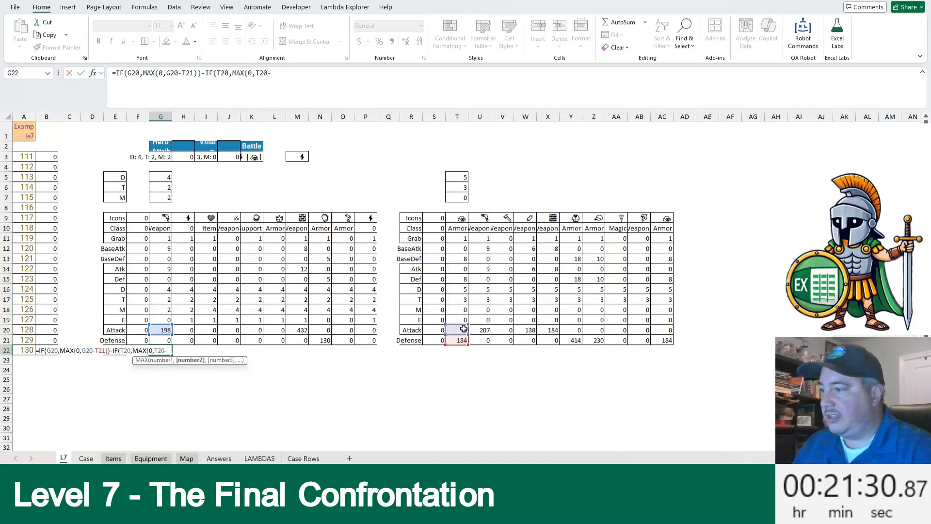
{"action": "left_click", "coordinate": [168, 340]}
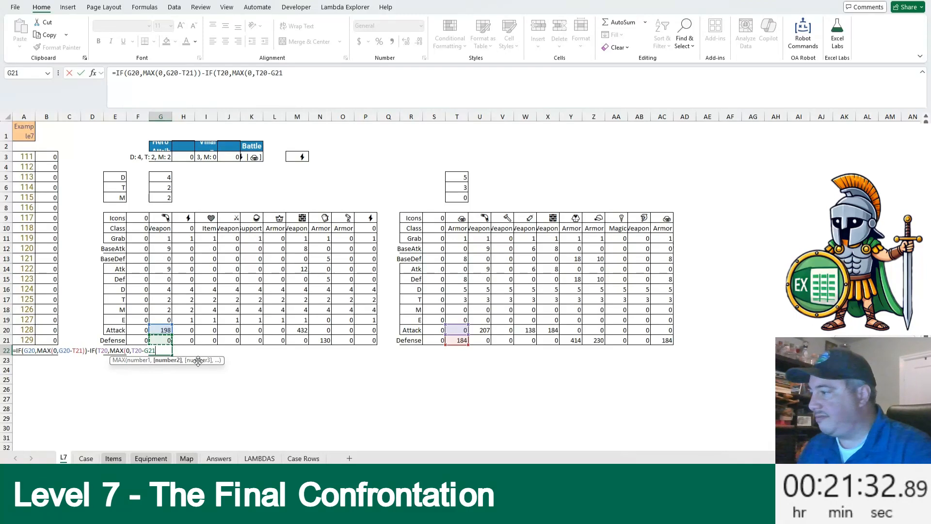
{"action": "key", "text": "Return"}
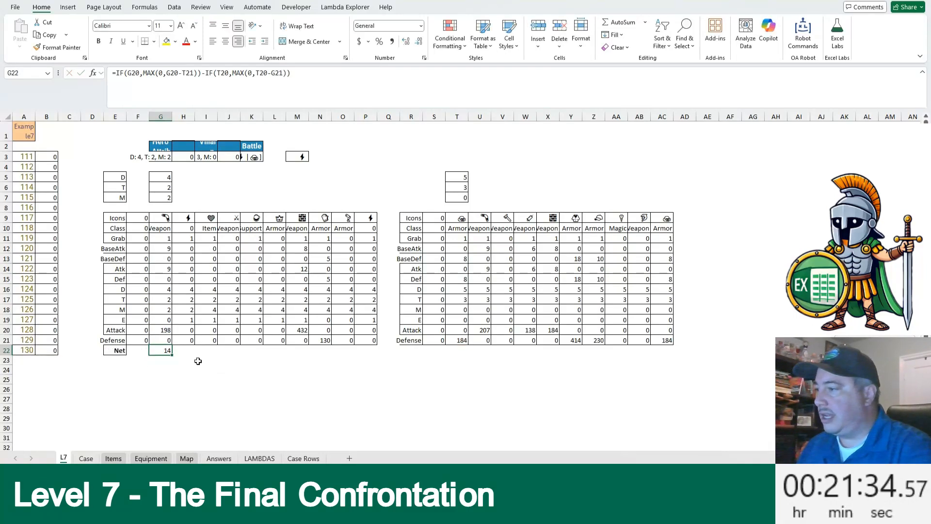
{"action": "key", "text": "ctrl+shift+Left"}
{"action": "key", "text": "ctrl+v"}
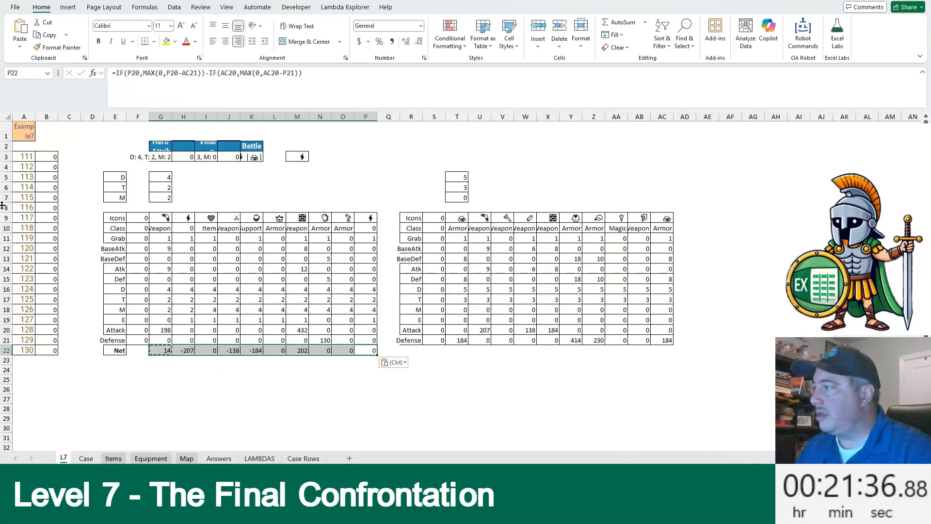
Step: Enter =ABS(SUM(G22:P22)) in B2 to feed the answer data table
{"action": "left_click", "coordinate": [44, 146]}
{"action": "type", "text": "=ABS"}
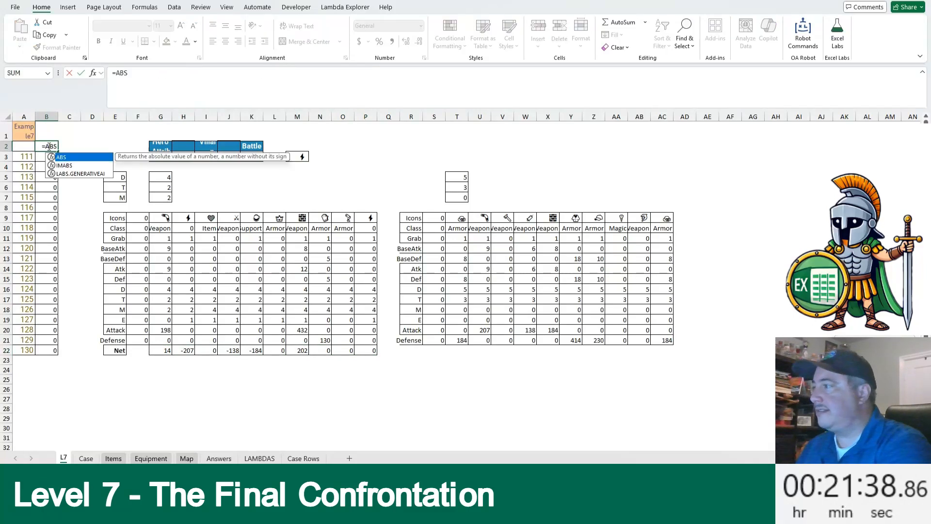
{"action": "type", "text": "(SUM("}
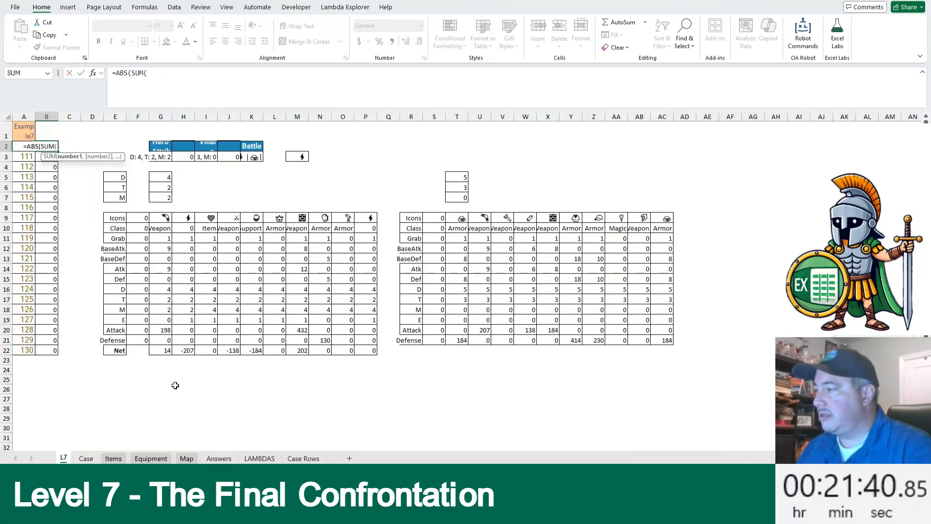
{"action": "left_click", "coordinate": [163, 350]}
{"action": "key", "text": "ctrl+shift+Right"}
{"action": "type", "text": "))"}
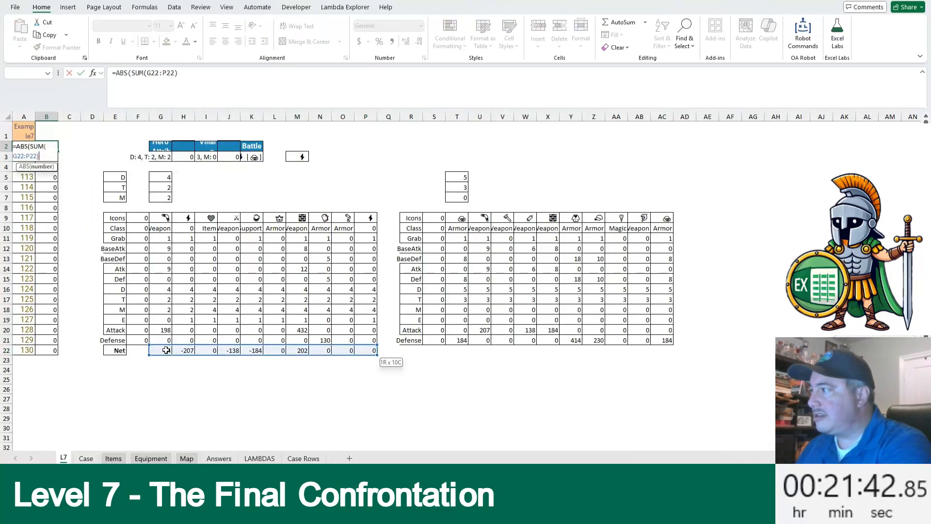
{"action": "key", "text": "Return"}
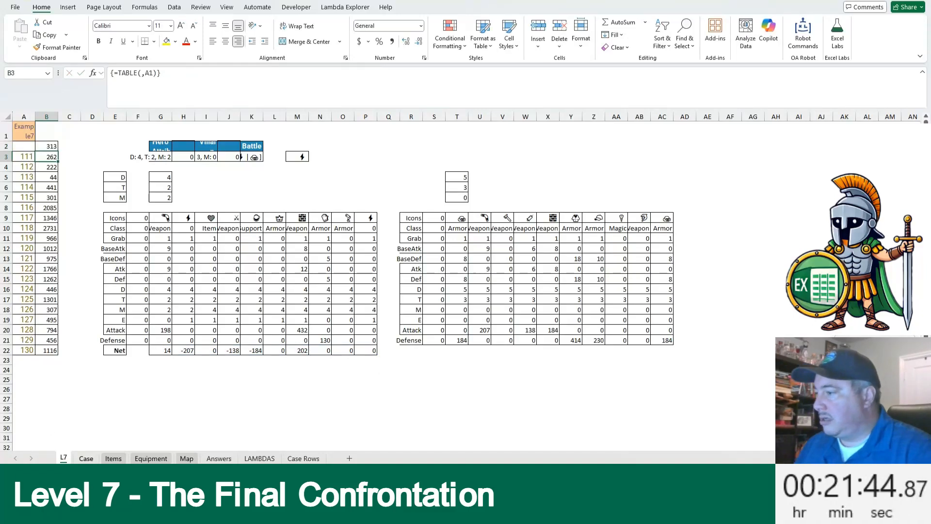
Step: Review the Level 7 answer checks on the Case sheet, and set the question number in A1 of the L7 sheet to 115
{"action": "key", "text": "ctrl+Page_Down"}
{"action": "scroll", "coordinate": [229, 379], "scroll_direction": "down", "scroll_amount": 6}
{"action": "scroll", "coordinate": [230, 377], "scroll_direction": "up", "scroll_amount": 4}
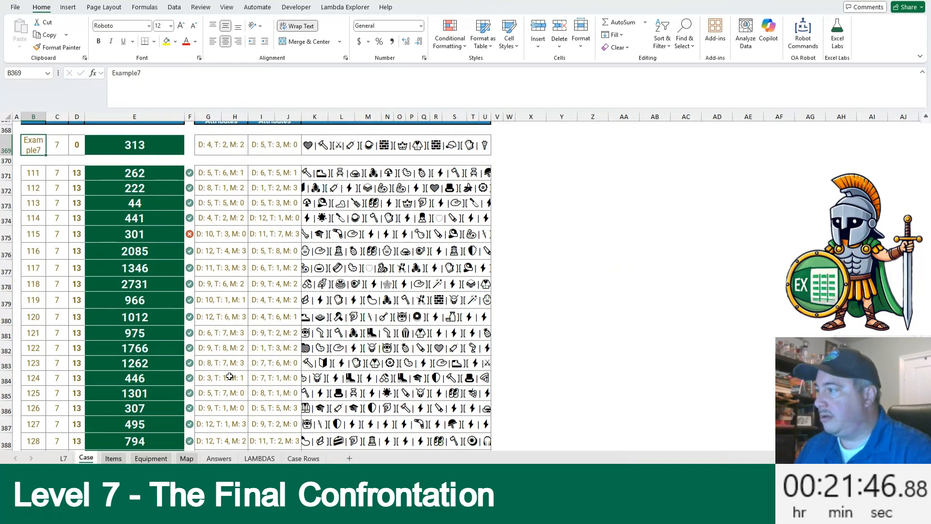
{"action": "scroll", "coordinate": [158, 257], "scroll_direction": "up", "scroll_amount": 1}
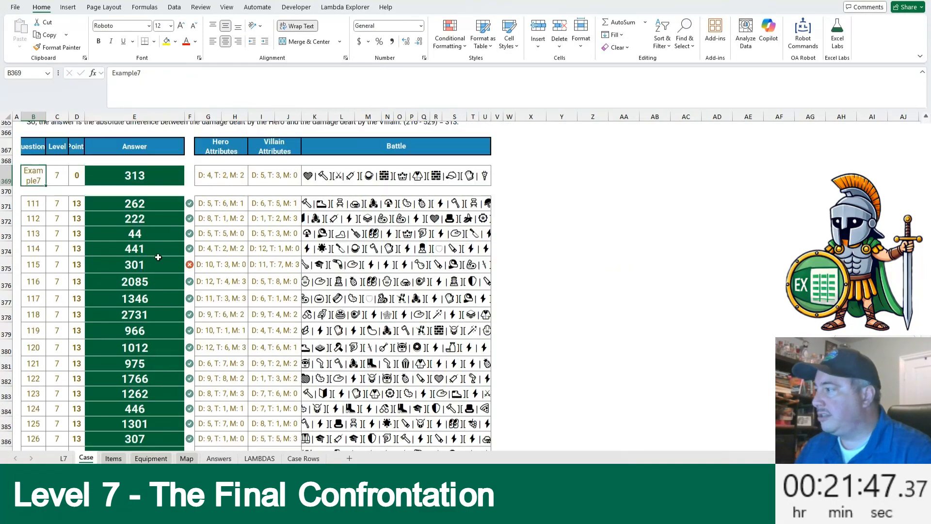
{"action": "left_click", "coordinate": [36, 265]}
{"action": "key", "text": "ctrl+Page_Up"}
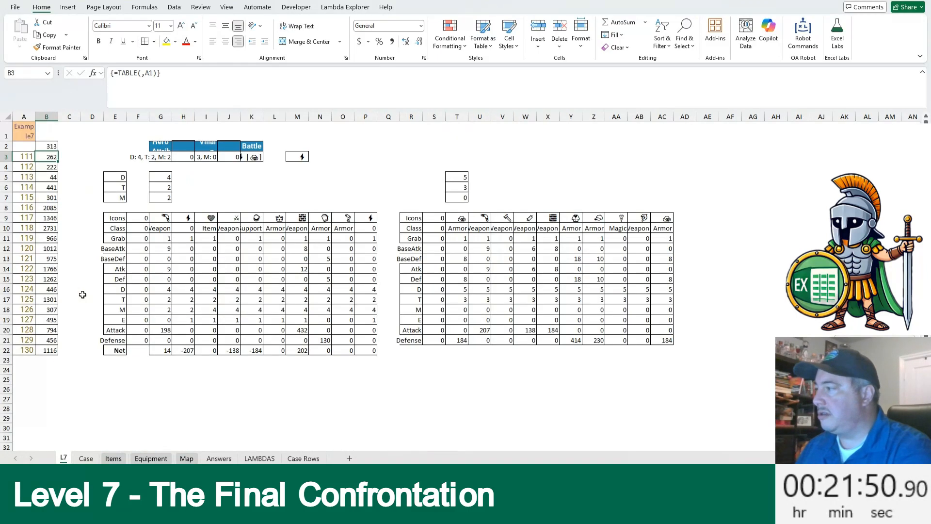
{"action": "key", "text": "ctrl+Home"}
{"action": "key", "text": "F2"}
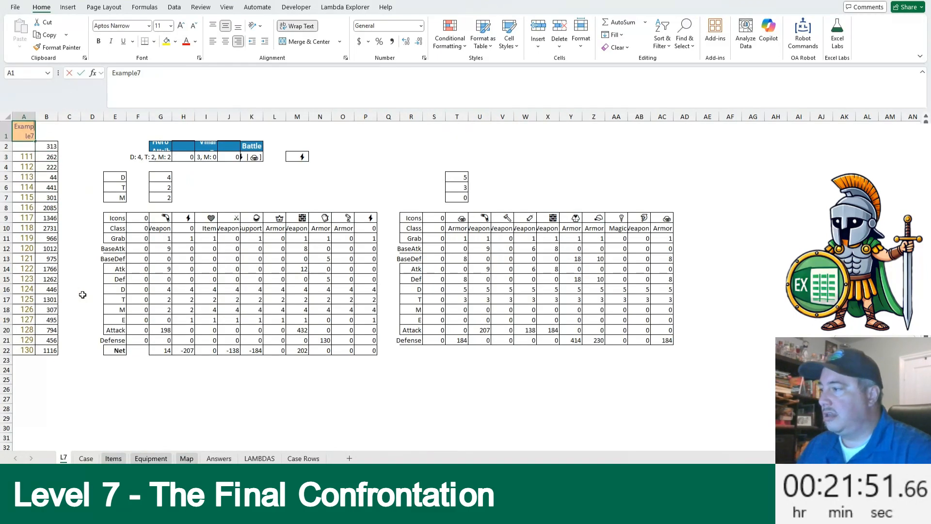
{"action": "type", "text": "115"}
{"action": "key", "text": "Return"}
{"action": "left_click", "coordinate": [213, 302]}
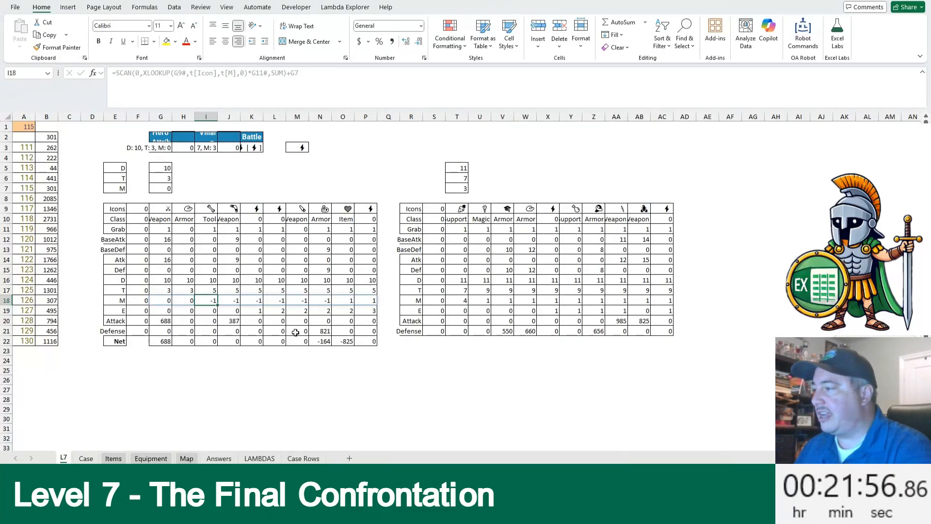
Step: Wrap the hero's M row formula in G18 in BYCOL with LAMBDA(c,MAX(0,c)) to floor each value at zero
{"action": "key", "text": "Left"}
{"action": "key", "text": "Left"}
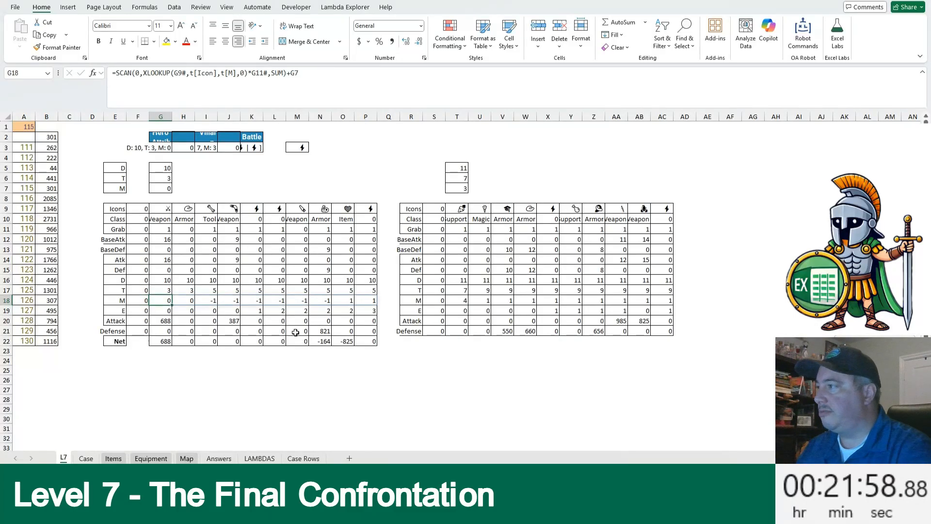
{"action": "left_click", "coordinate": [130, 73]}
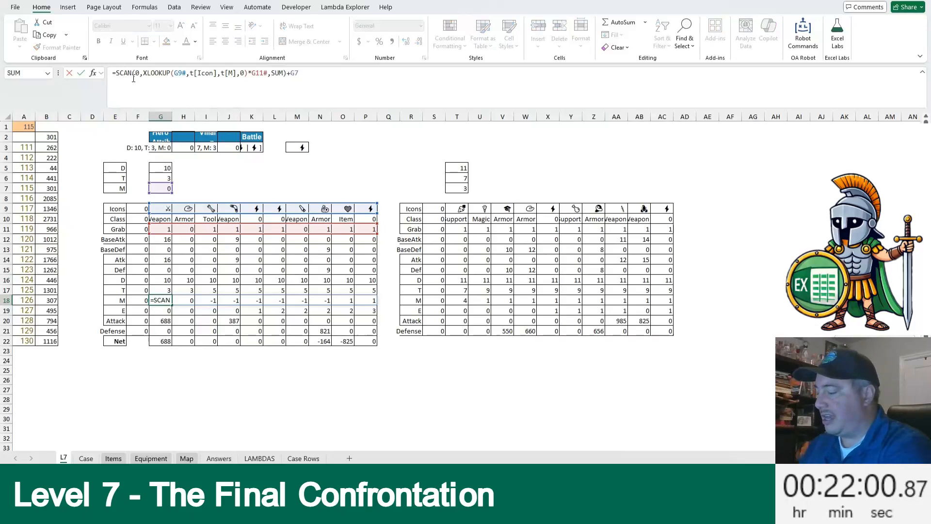
{"action": "type", "text": "BYCOL("}
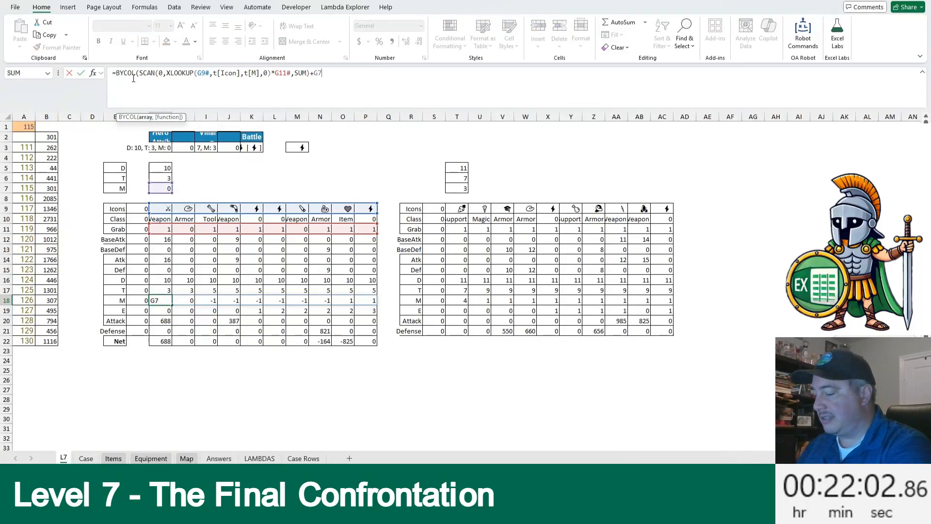
{"action": "type", "text": ","}
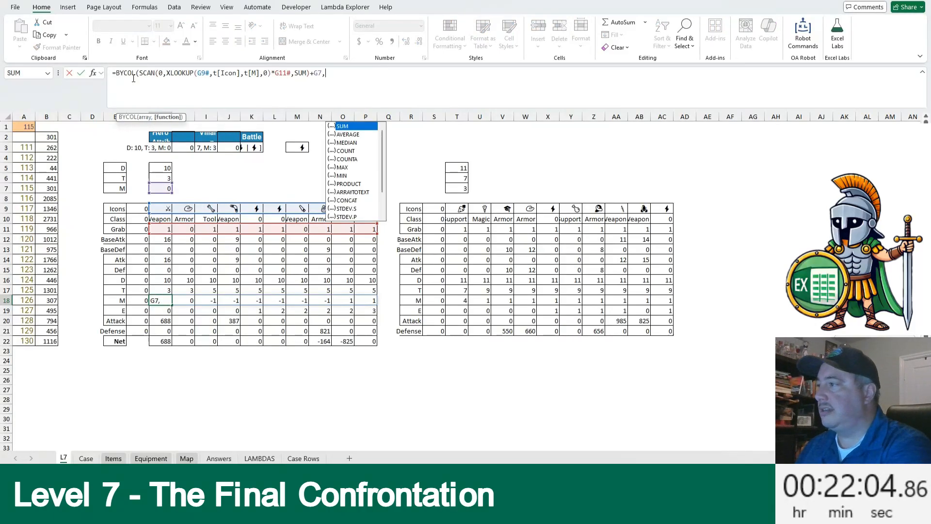
{"action": "type", "text": "LAMBDA("}
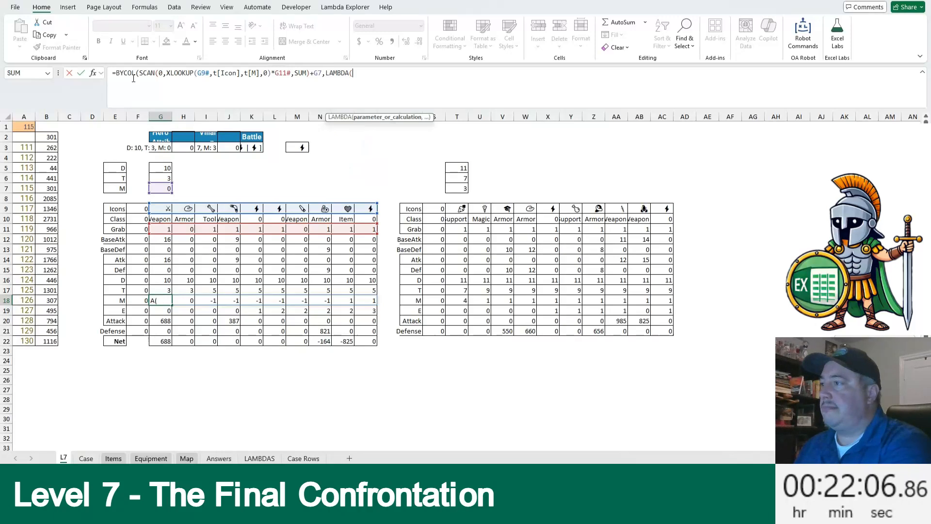
{"action": "type", "text": "c,MAX(0,0"}
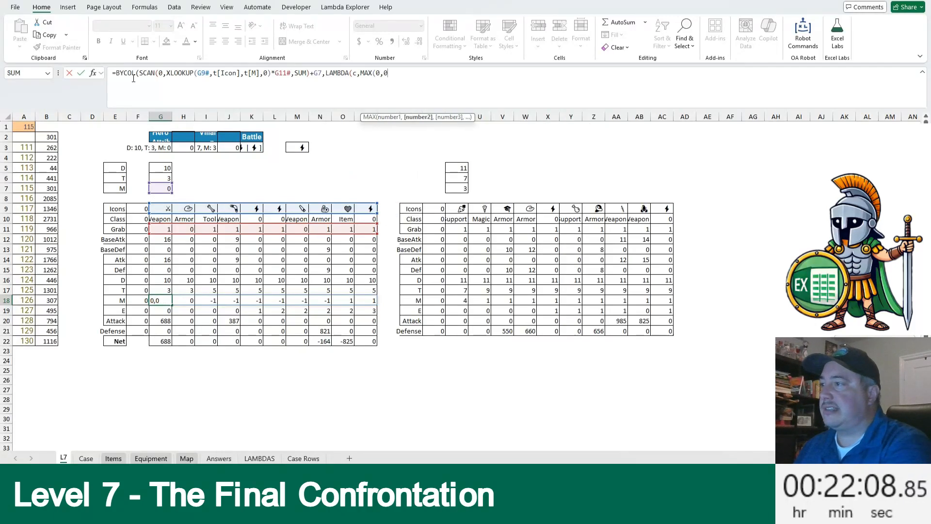
{"action": "key", "text": "BackSpace"}
{"action": "type", "text": "c)"}
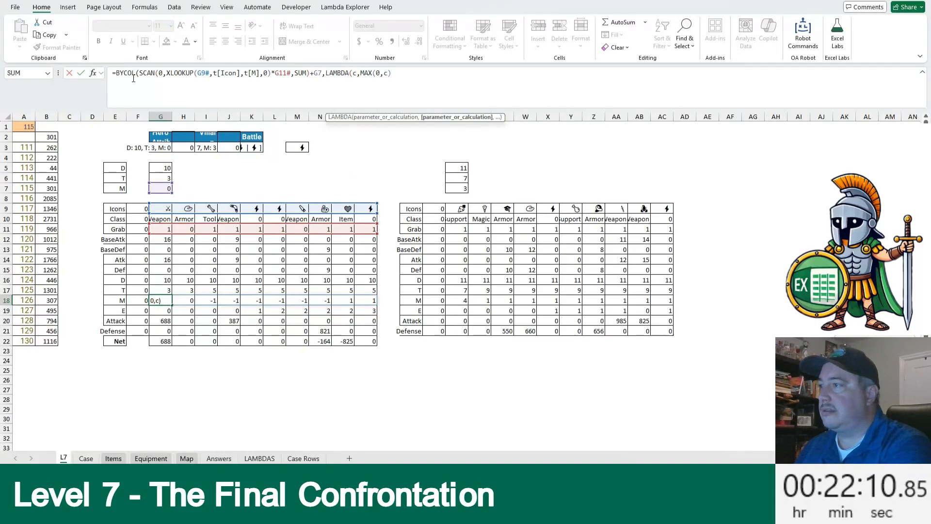
{"action": "type", "text": "())"}
{"action": "key", "text": "Return"}
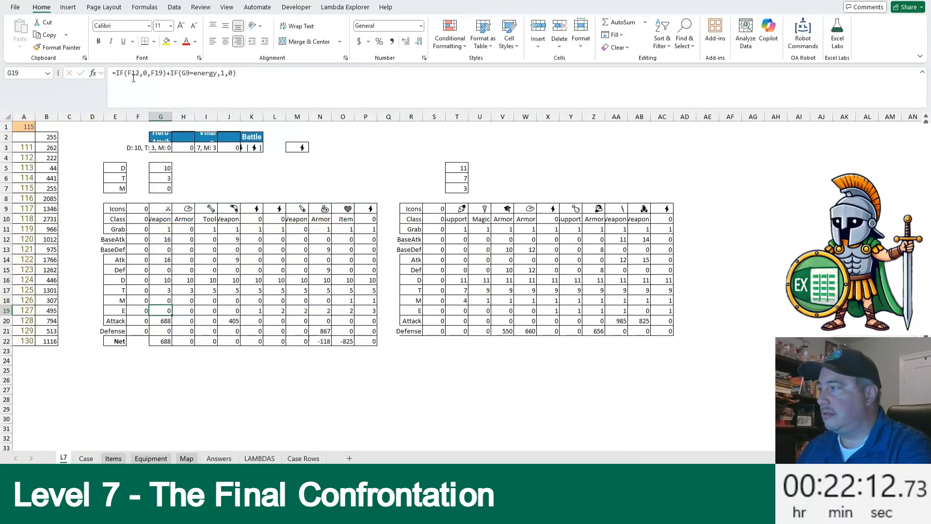
Step: On the Case sheet, begin the Bonus 1 answer in E51 with =SUM(--(t[MinD]<=3) and a multiplication for a second condition
{"action": "key", "text": "ctrl+Page_Down"}
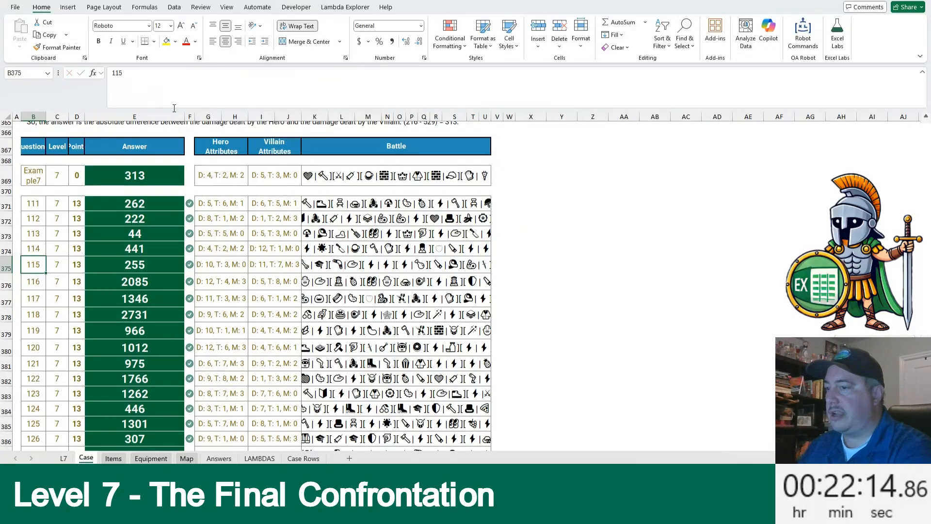
{"action": "key", "text": "ctrl+Home"}
{"action": "scroll", "coordinate": [275, 180], "scroll_direction": "down", "scroll_amount": 8}
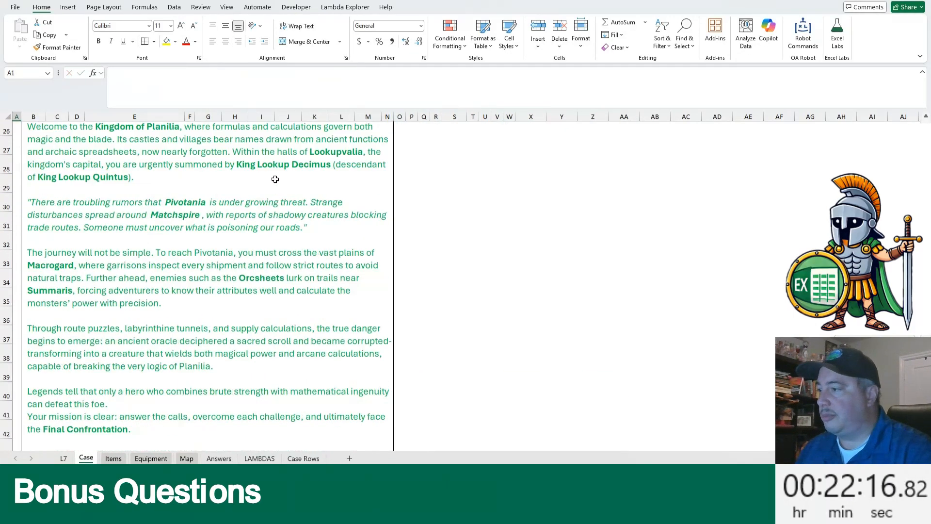
{"action": "scroll", "coordinate": [275, 180], "scroll_direction": "down", "scroll_amount": 6}
{"action": "left_click", "coordinate": [141, 245]}
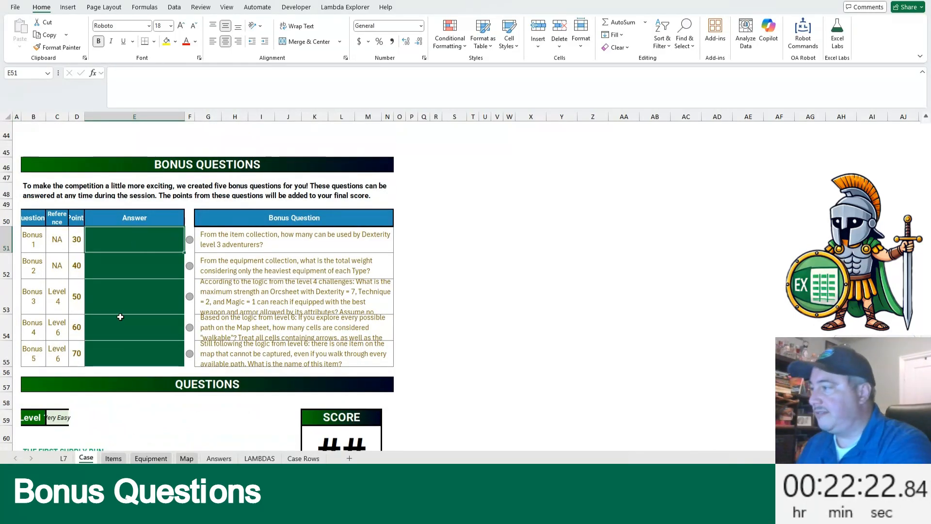
{"action": "type", "text": "="}
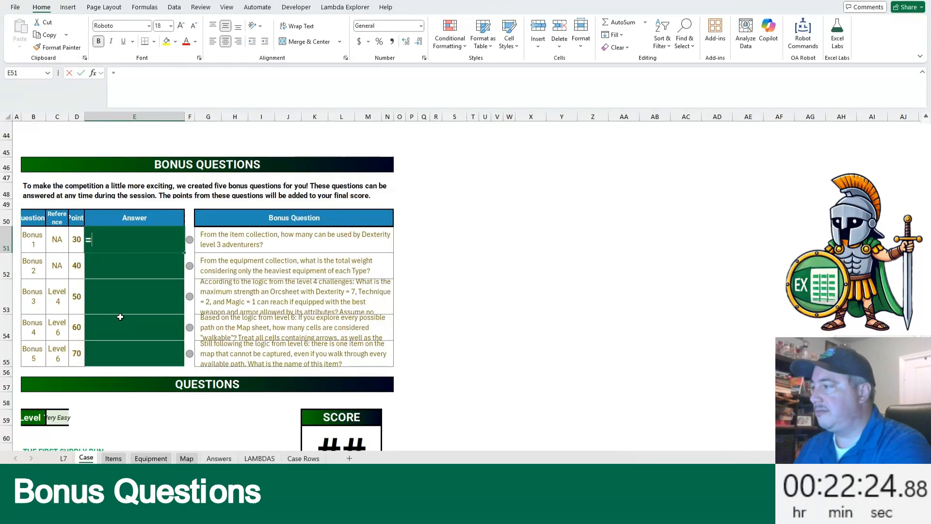
{"action": "type", "text": "SUM(-"}
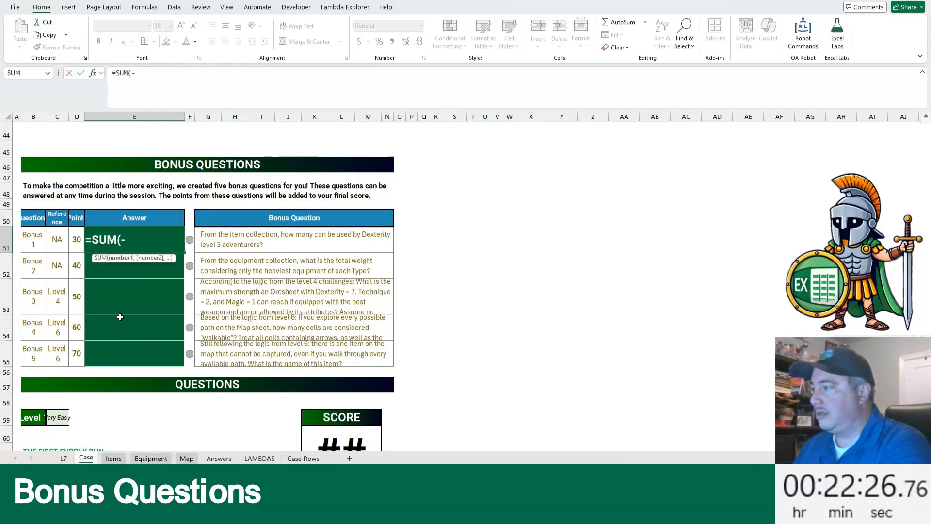
{"action": "type", "text": "-("}
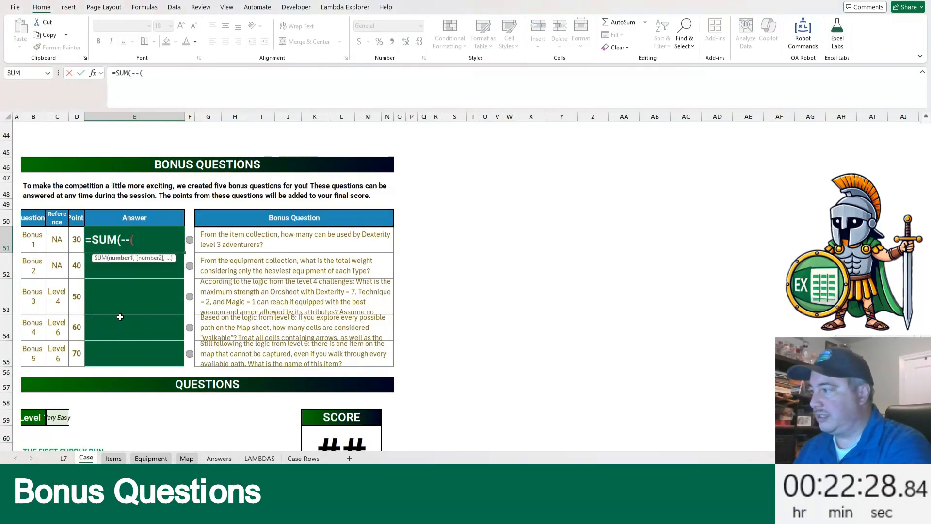
{"action": "type", "text": "t[Mi"}
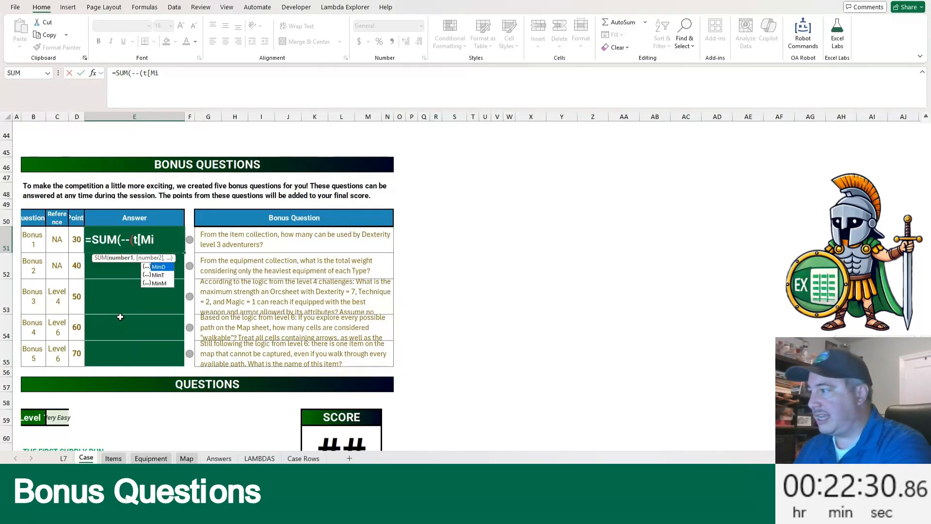
{"action": "type", "text": "nD]"}
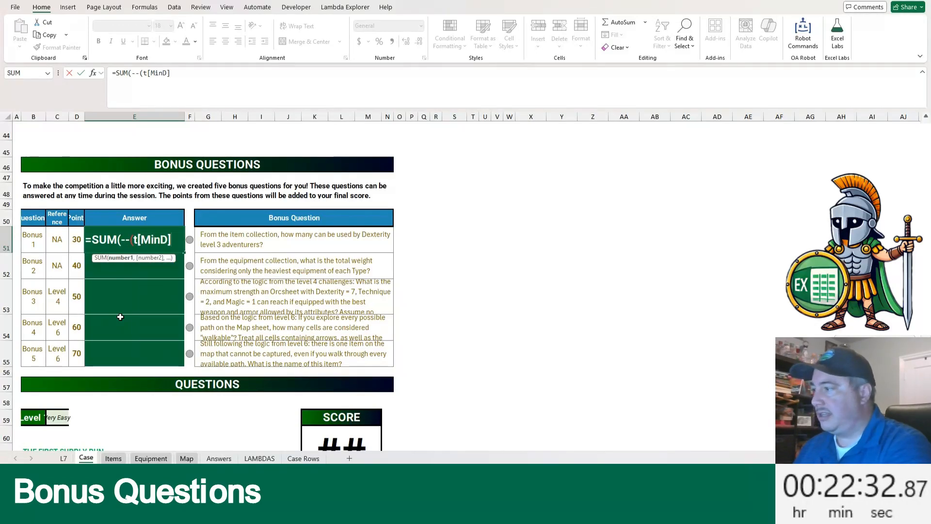
{"action": "type", "text": "<=3"}
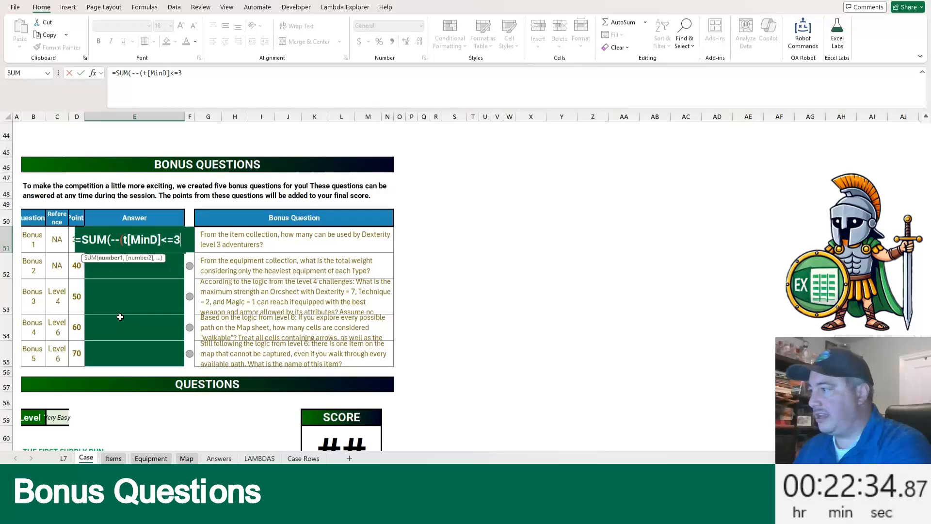
{"action": "type", "text": ")*("}
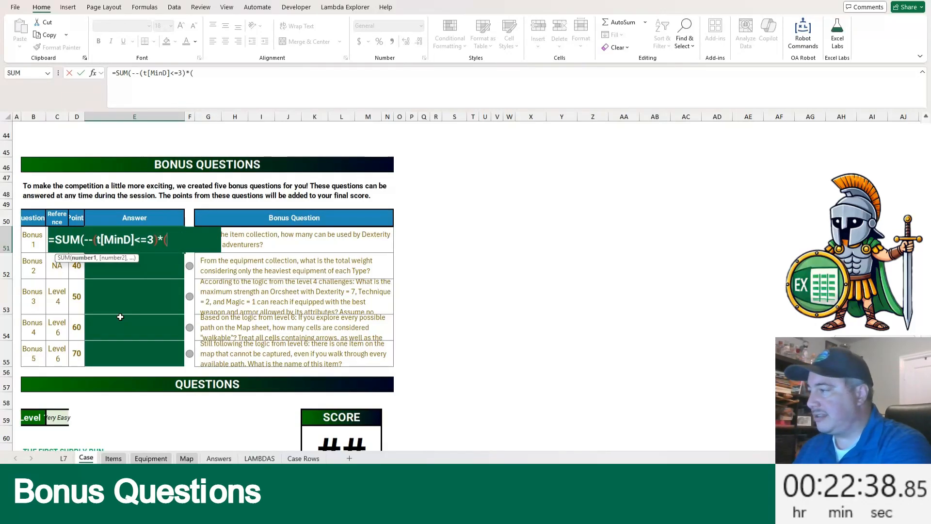
Step: Add ISNA(XMATCH(t[Class], to the Bonus 1 formula as the class exclusion condition
{"action": "key", "text": "BackSpace"}
{"action": "type", "text": "ISNA("}
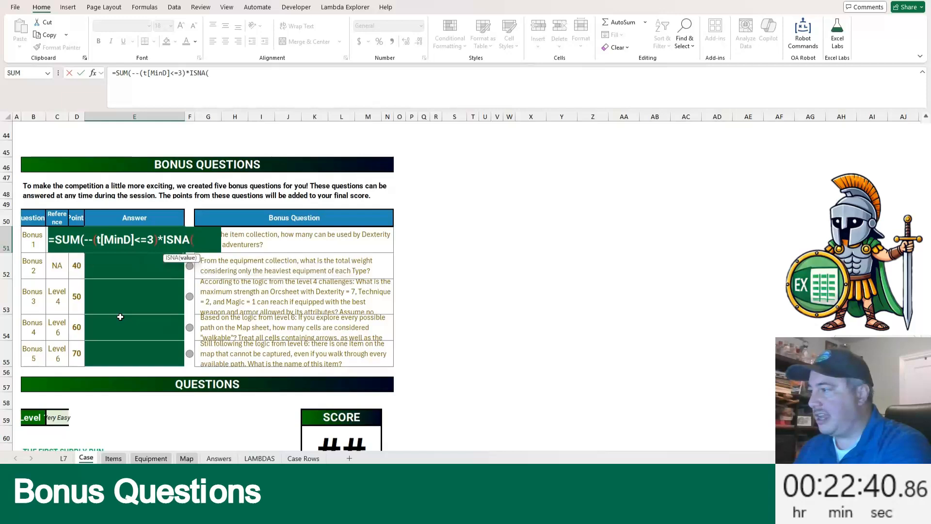
{"action": "type", "text": "XMATCH("}
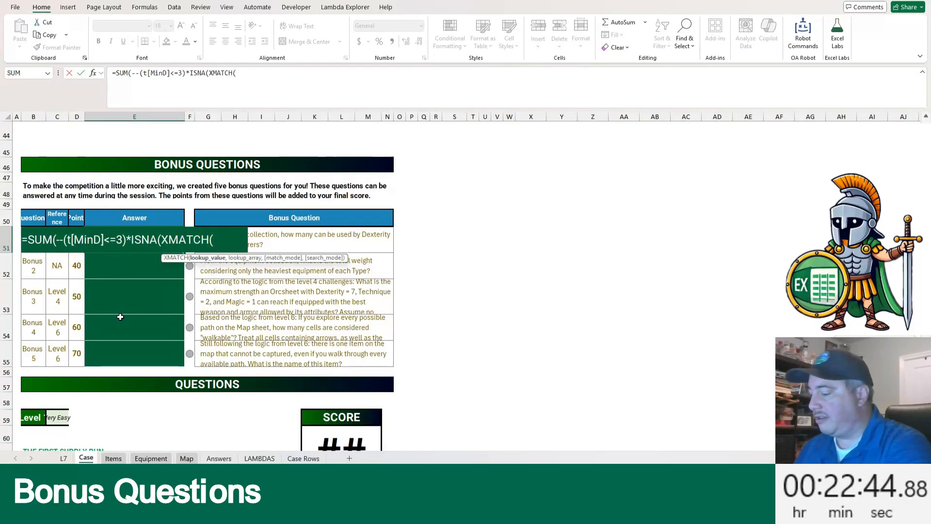
{"action": "type", "text": "t[Class"}
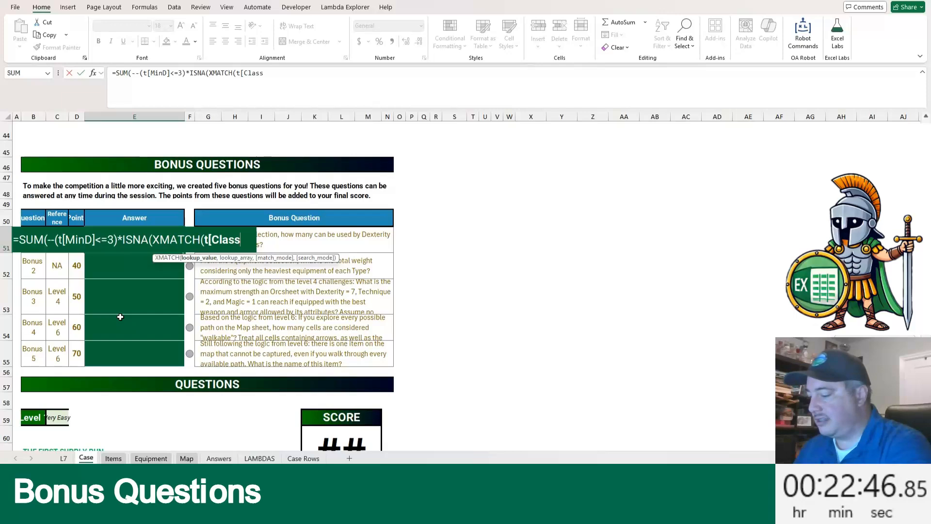
{"action": "type", "text": "],"}
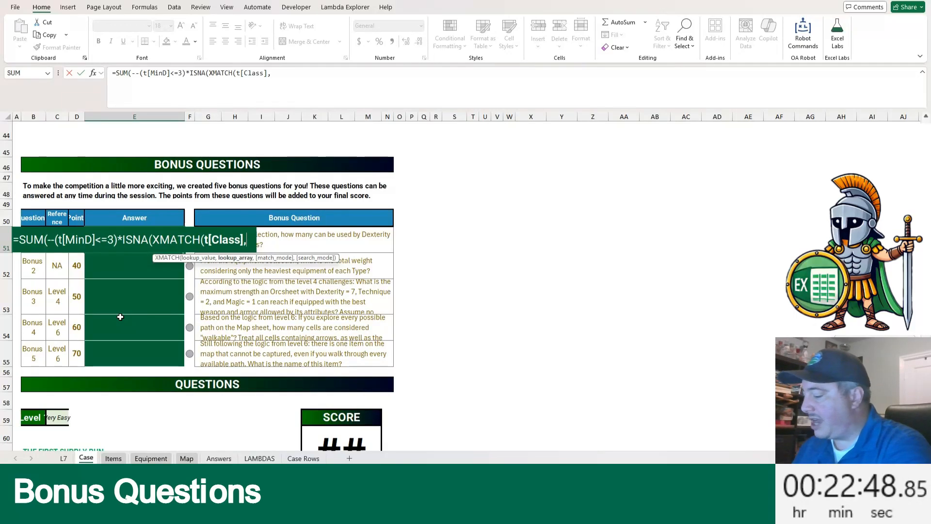
Step: Complete the XMATCH with the array {"Weapon","Armor"}, close all the brackets, and enter the Bonus 1 formula
{"action": "type", "text": "{"}
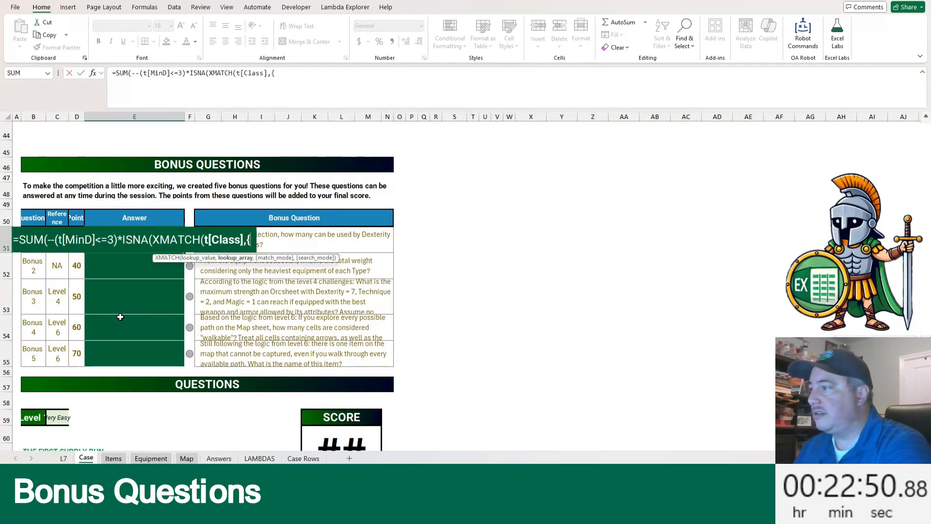
{"action": "type", "text": "\"Wea"}
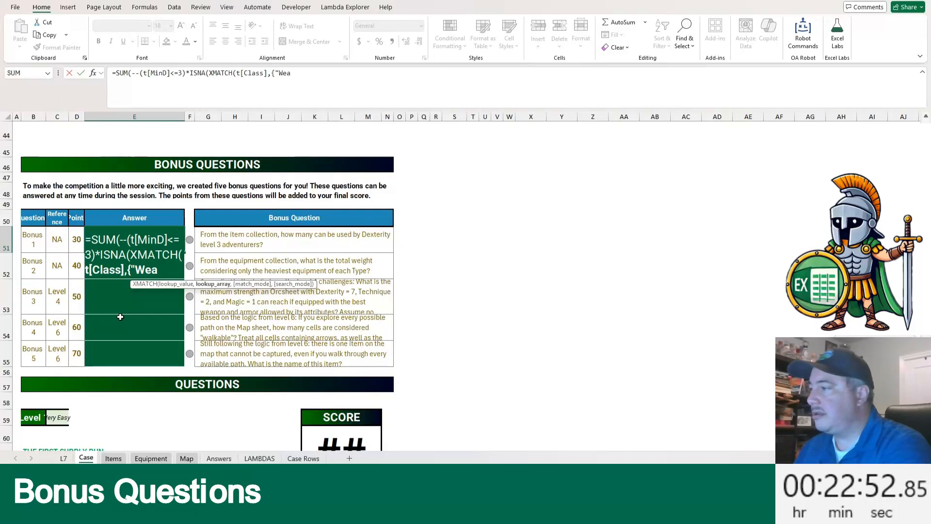
{"action": "type", "text": "pon\",\"Armo"}
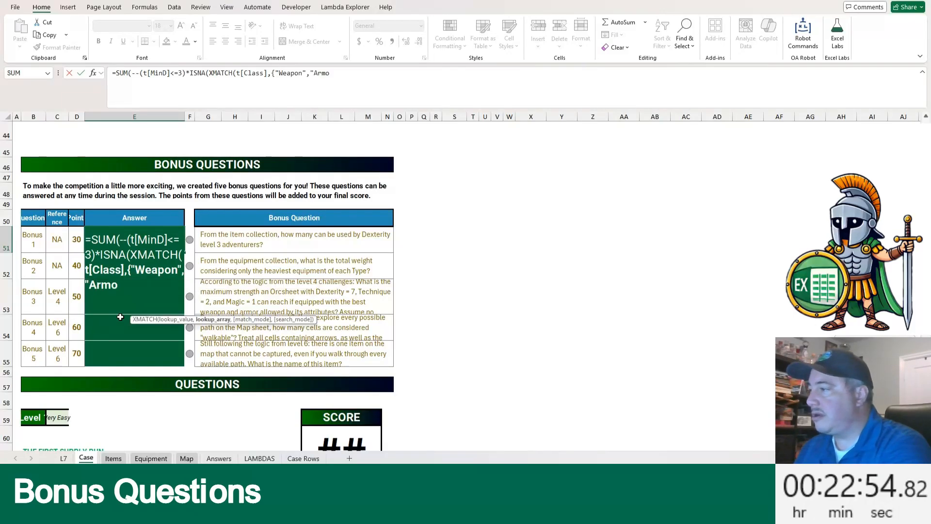
{"action": "type", "text": "r\""}
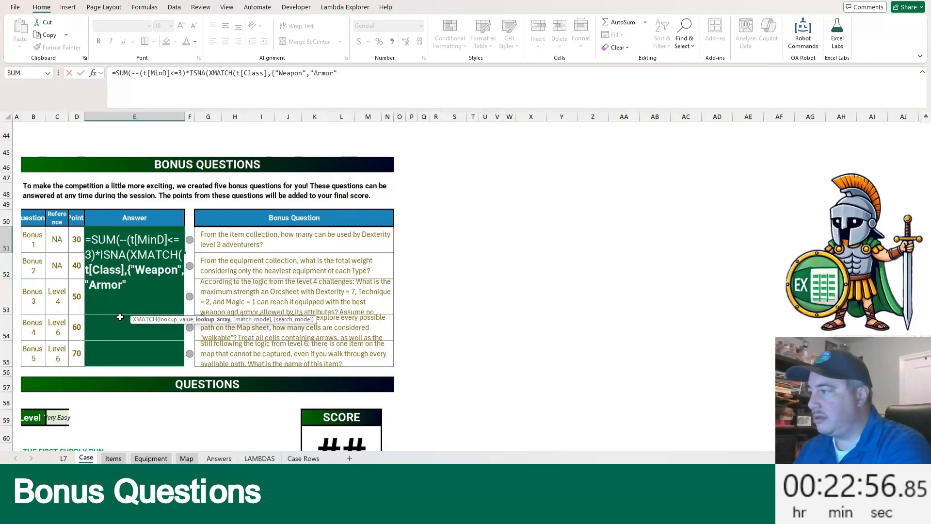
{"action": "type", "text": "}"}
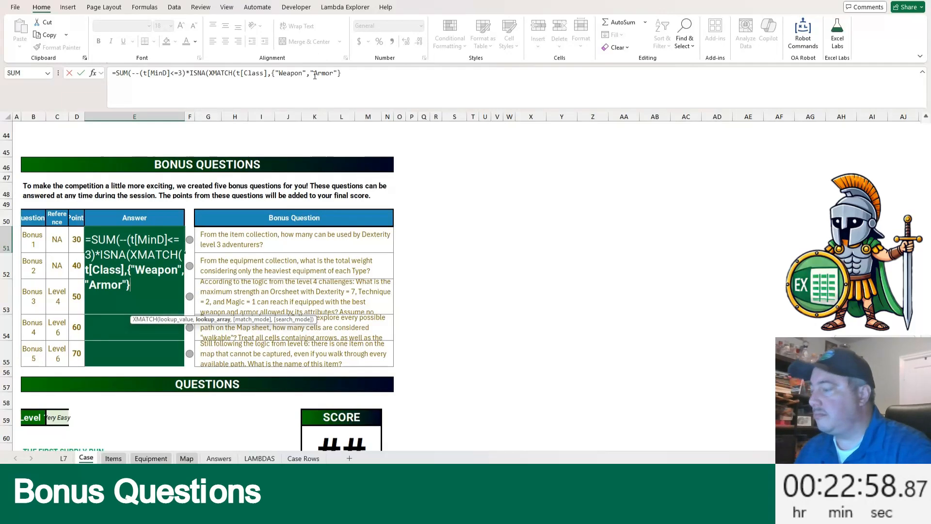
{"action": "type", "text": "))"}
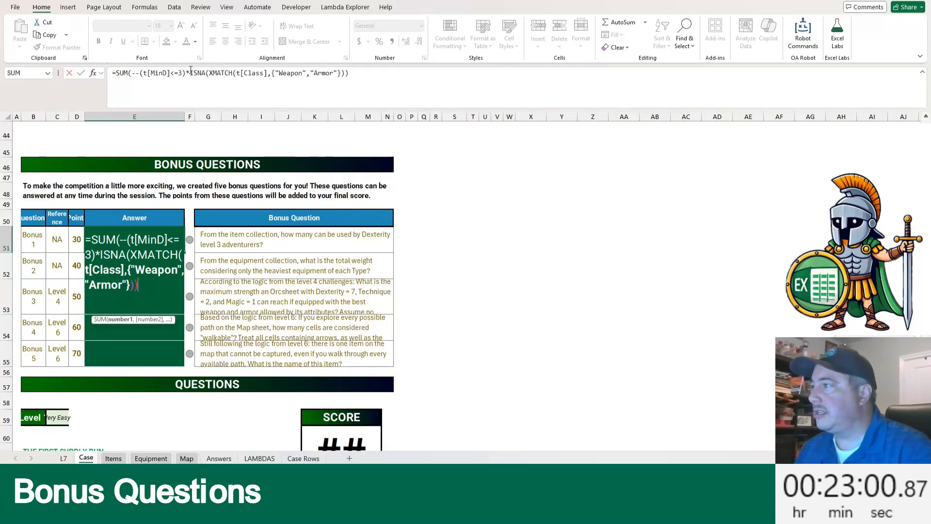
{"action": "left_click_drag", "start_coordinate": [191, 71], "coordinate": [212, 82]}
{"action": "key", "text": "ctrl+c"}
{"action": "left_click", "coordinate": [366, 77]}
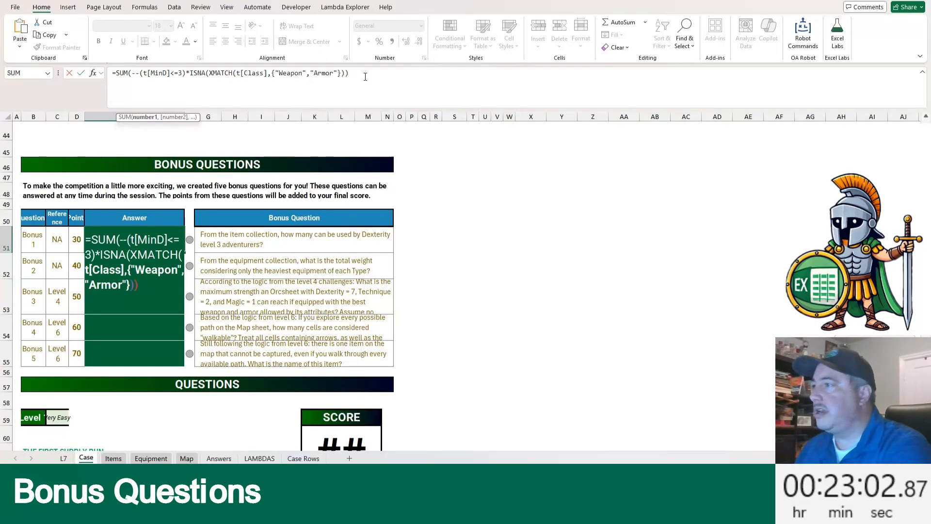
{"action": "type", "text": ")"}
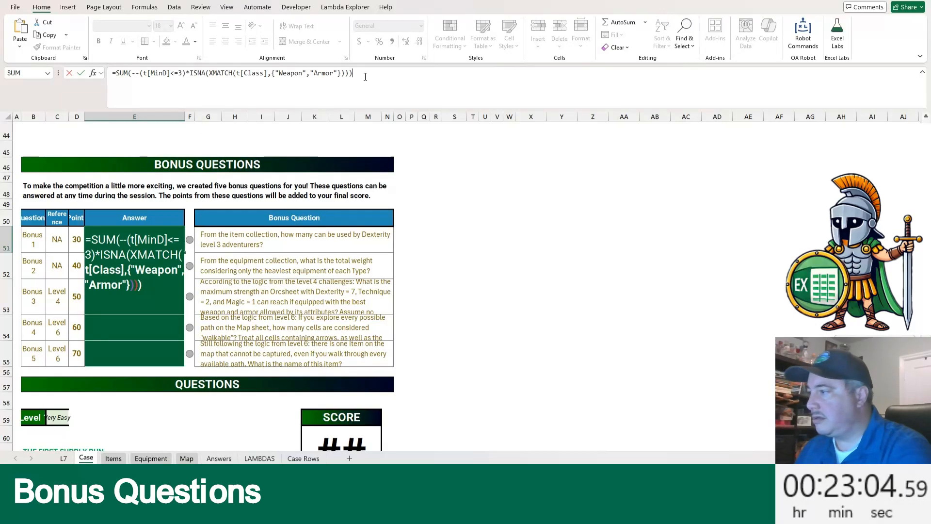
{"action": "key", "text": "Return"}
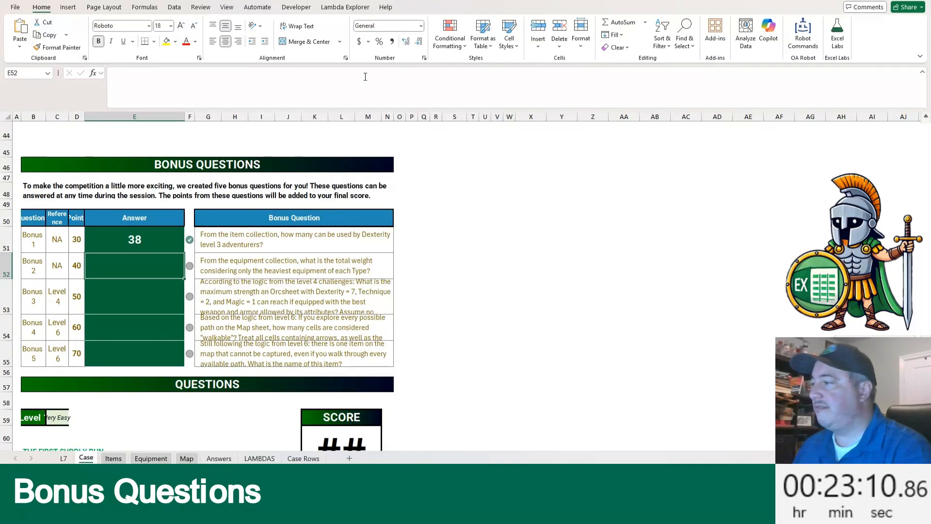
Step: Begin the Bonus 2 answer in E52 with =SUM(CHOOSECOLS(GROUPBY(t[Type],t[Weight ],MAX,0,0,, up to the filter argument
{"action": "type", "text": "="}
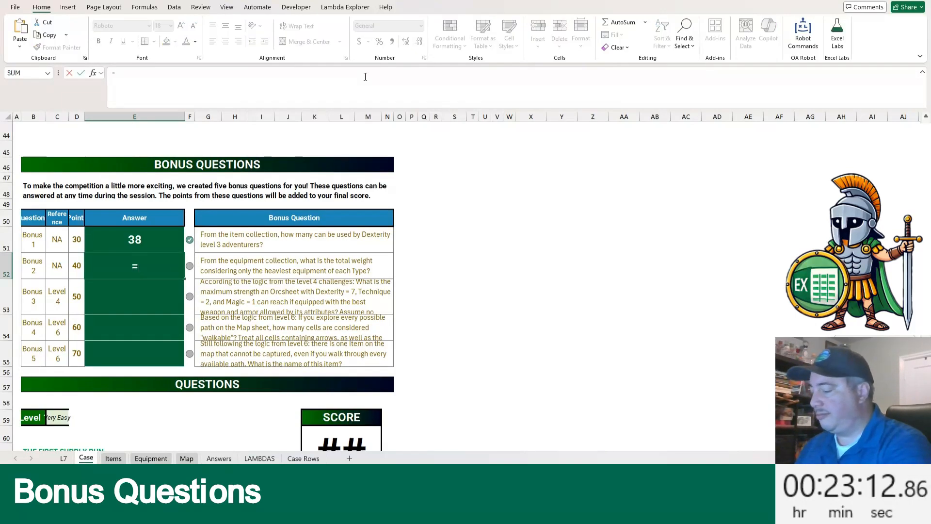
{"action": "type", "text": "SUM(CHOO"}
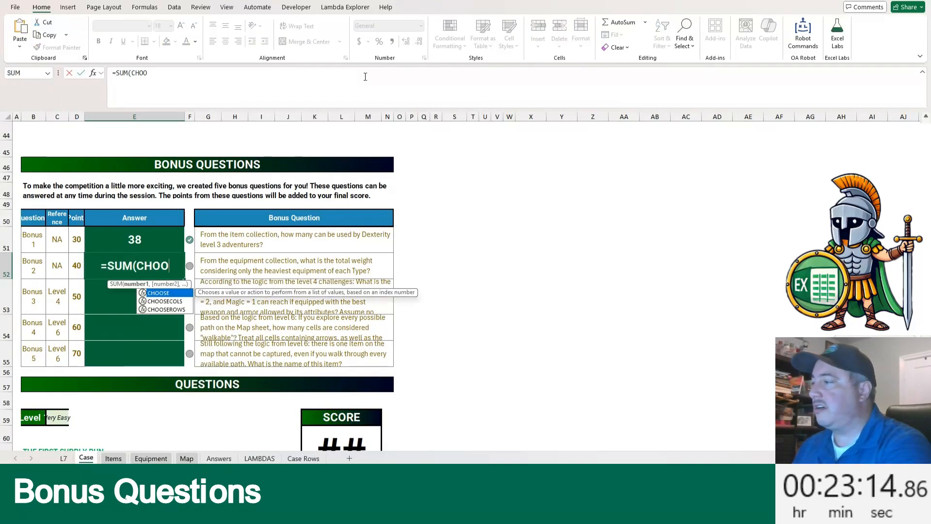
{"action": "type", "text": "SECOLS(GR"}
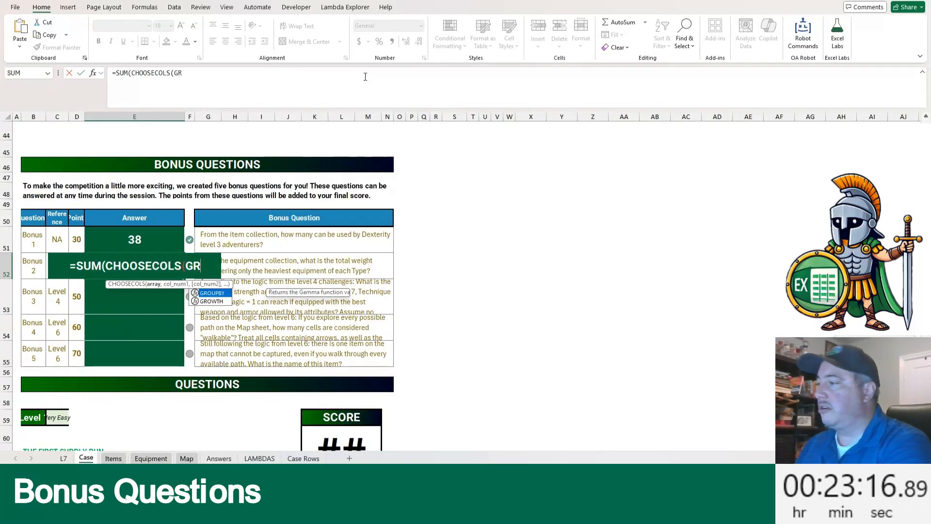
{"action": "type", "text": "OUPBY(t["}
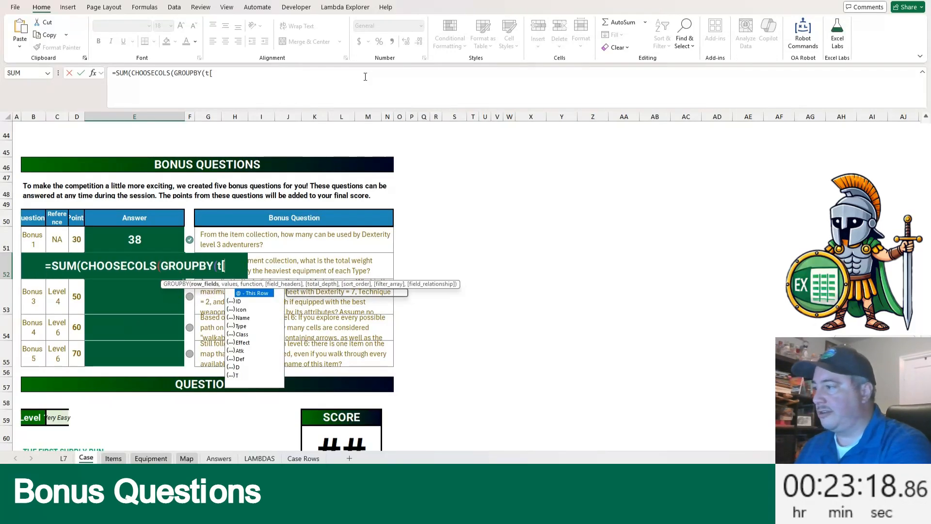
{"action": "type", "text": "Type"}
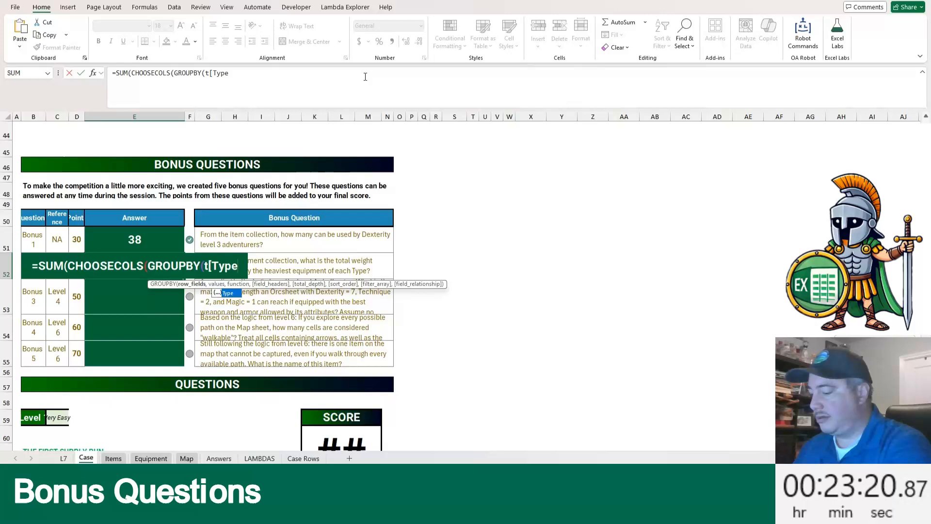
{"action": "type", "text": "],t[Weight ]"}
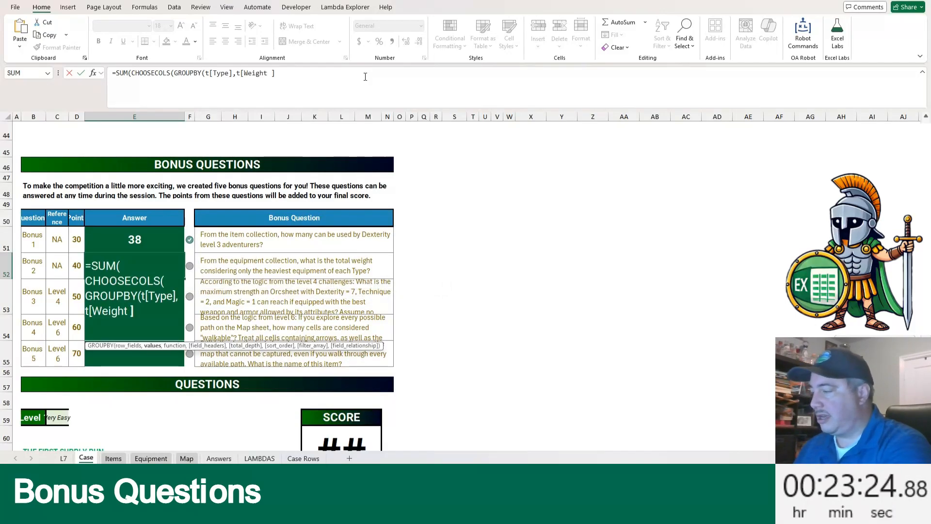
{"action": "type", "text": ","}
{"action": "type", "text": "MAX,0"}
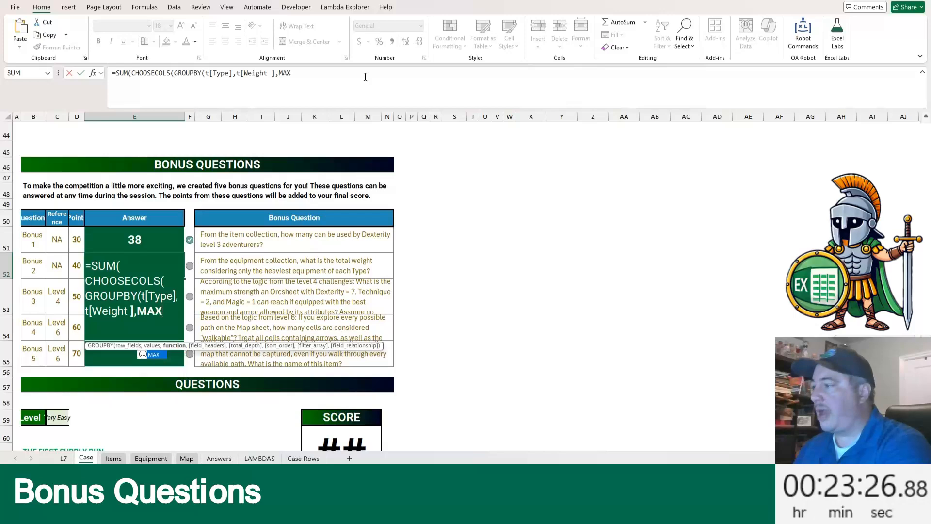
{"action": "type", "text": ",,"}
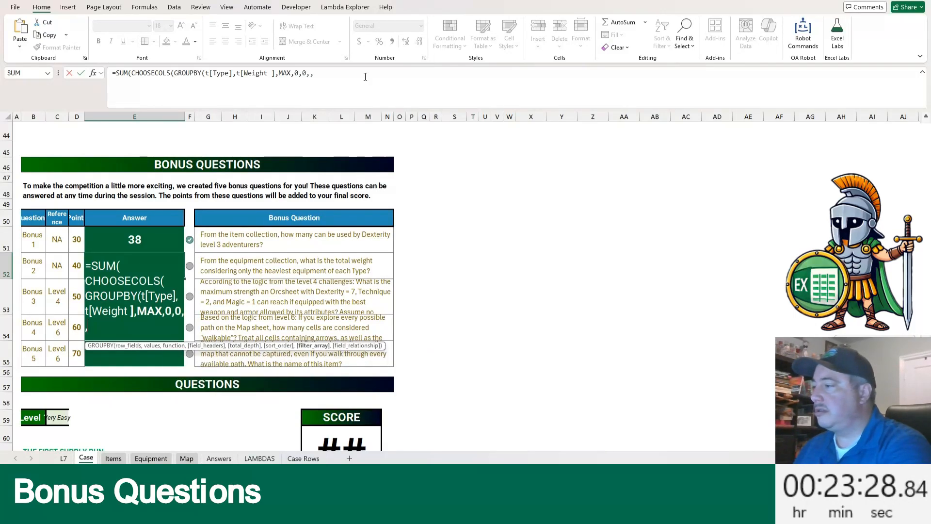
Step: Add the filter ISNUMBER(XMATCH(t[Class],{"Weapon","Armor"})), choose column 2, close the brackets, and enter the Bonus 2 formula
{"action": "key", "text": "ctrl+v"}
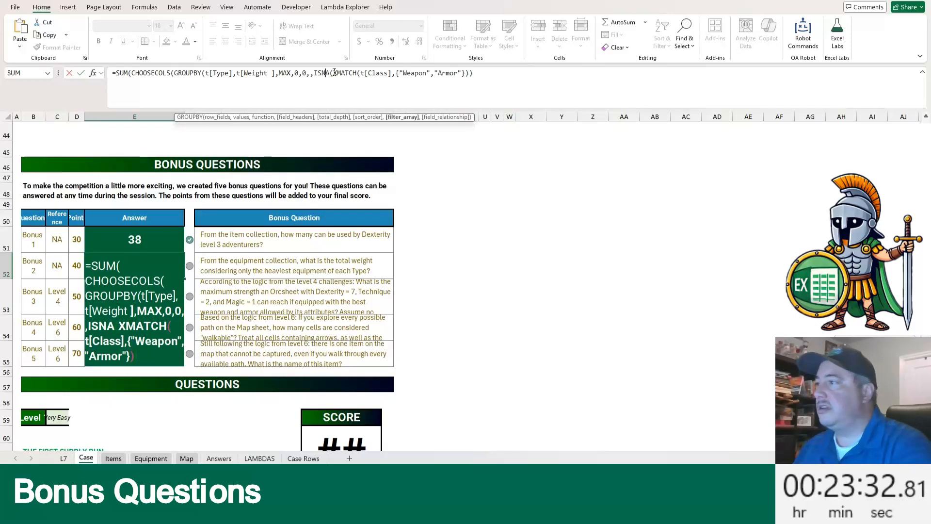
{"action": "left_click_drag", "start_coordinate": [321, 73], "coordinate": [332, 72]}
{"action": "type", "text": "NUMBER"}
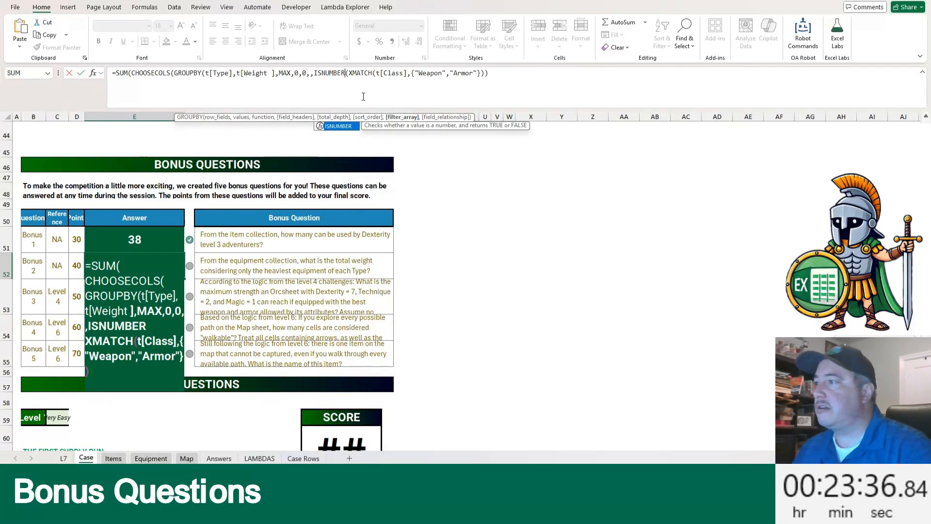
{"action": "left_click", "coordinate": [513, 77]}
{"action": "type", "text": "_"}
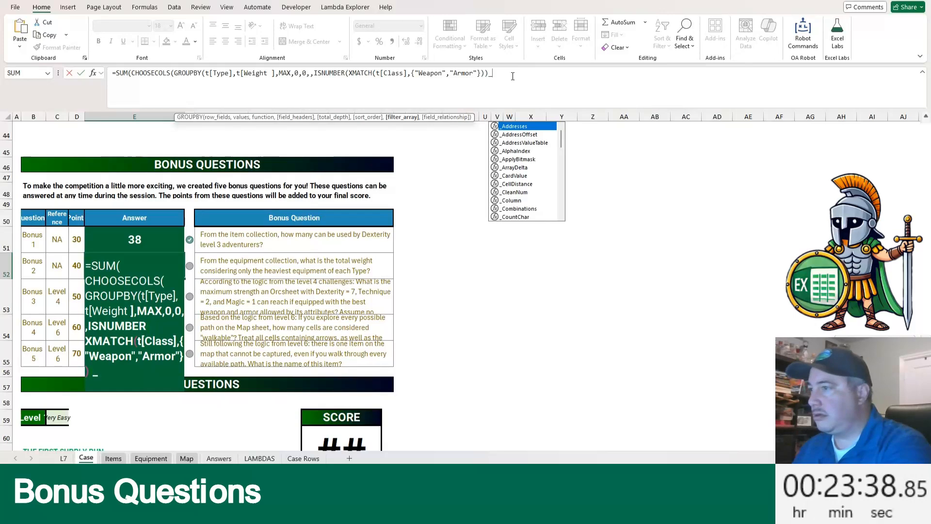
{"action": "key", "text": "BackSpace"}
{"action": "type", "text": "),2"}
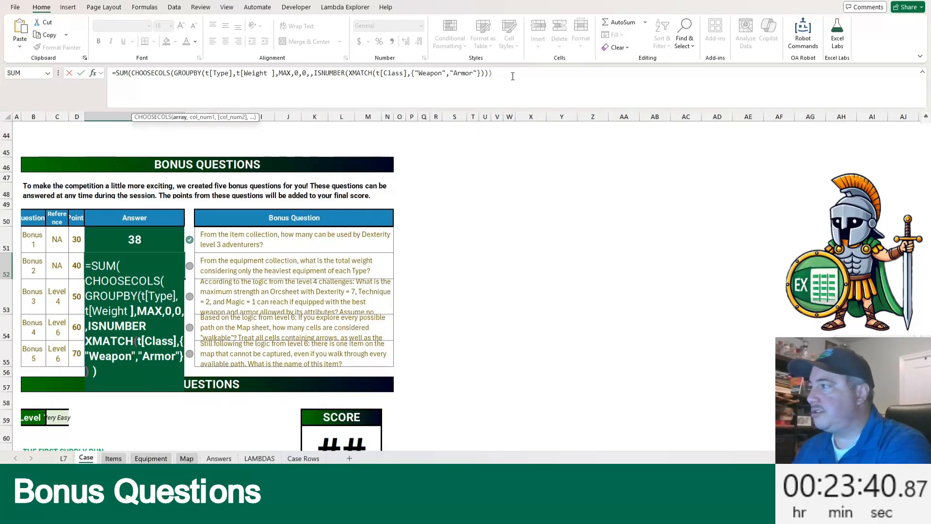
{"action": "type", "text": "))"}
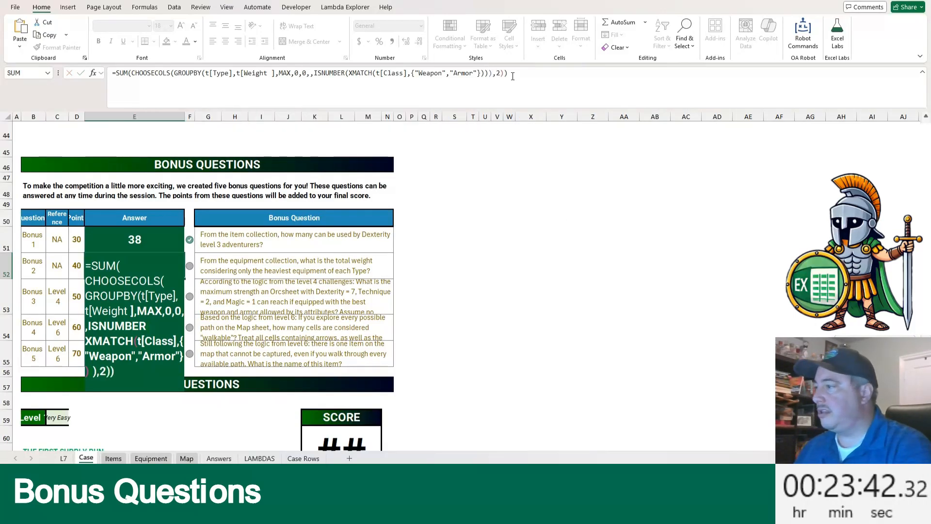
{"action": "key", "text": "Return"}
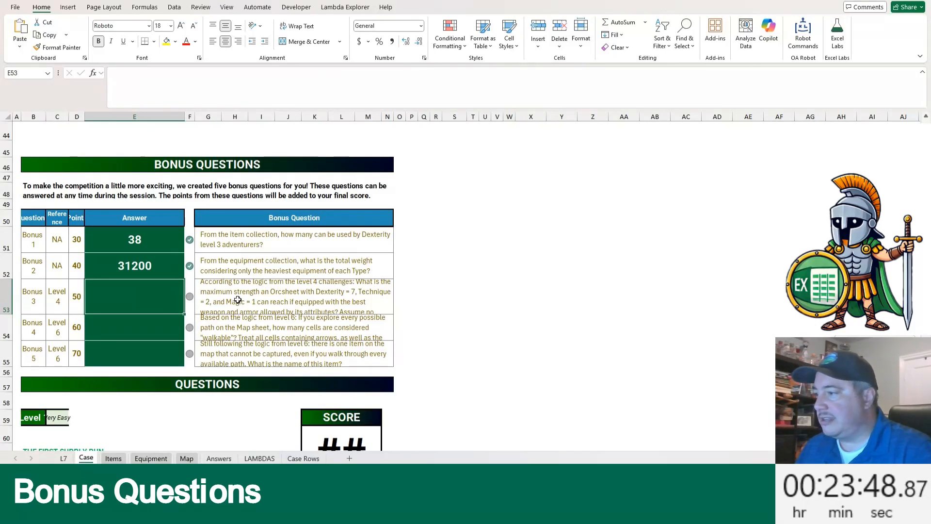
Step: Beside the Level 4 example row, enter the Bonus 3 attributes 7, 2 and 1 in V196, W196 and X196
{"action": "scroll", "coordinate": [281, 286], "scroll_direction": "down", "scroll_amount": 3}
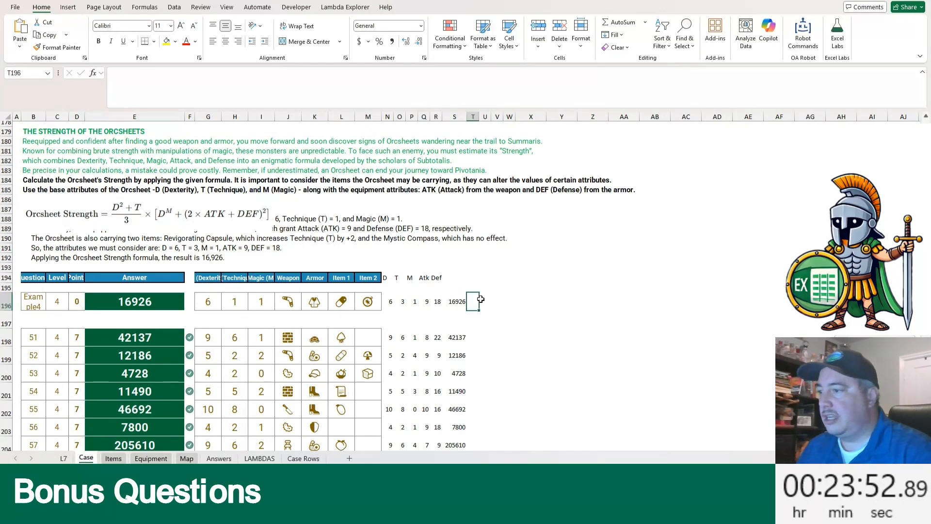
{"action": "left_click", "coordinate": [481, 299]}
{"action": "key", "text": "Right"}
{"action": "type", "text": "7"}
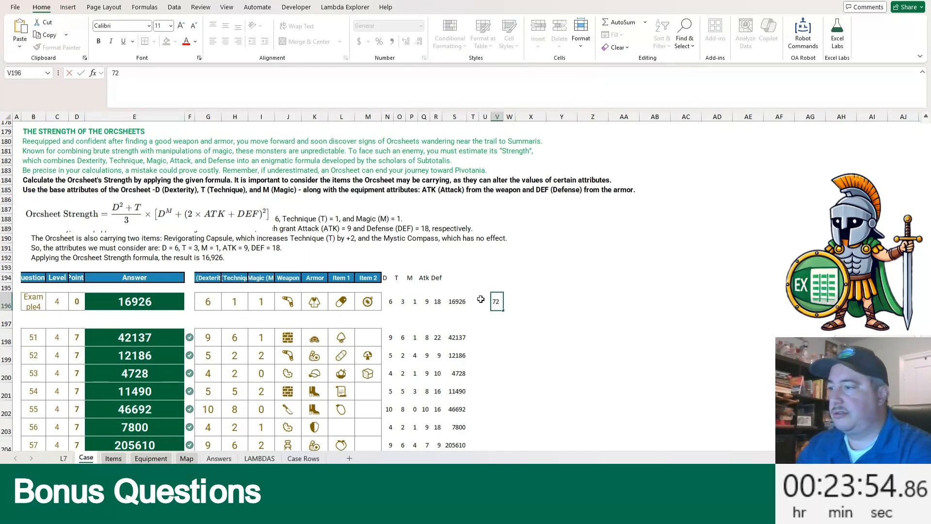
{"action": "key", "text": "Right"}
{"action": "type", "text": "2"}
{"action": "key", "text": "Right"}
{"action": "type", "text": "1"}
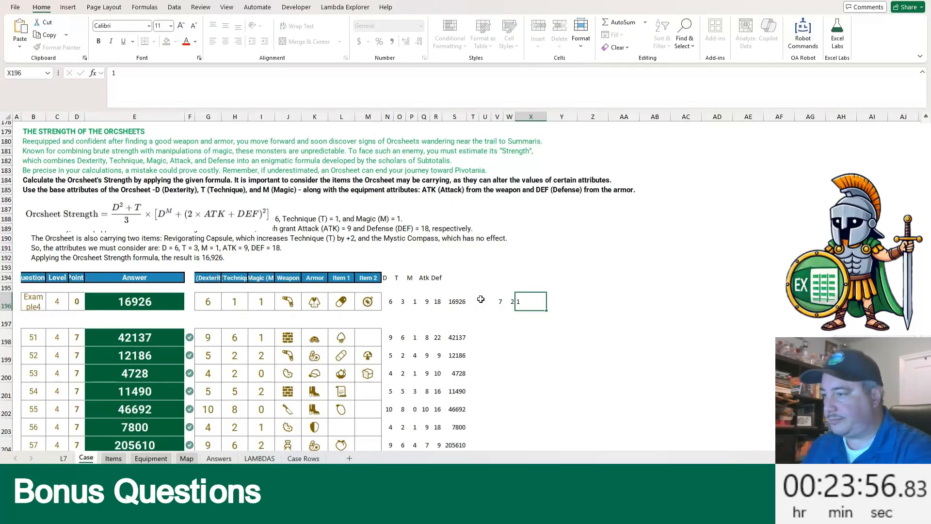
{"action": "key", "text": "Right"}
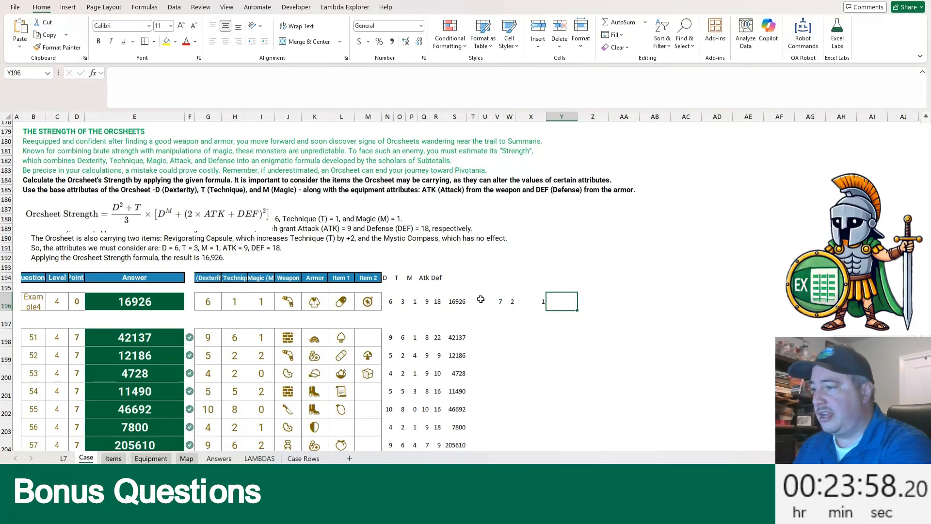
Step: Begin the best weapon attack formula in Y196 with =MAX(FILTER(t[Atk],
{"action": "type", "text": "="}
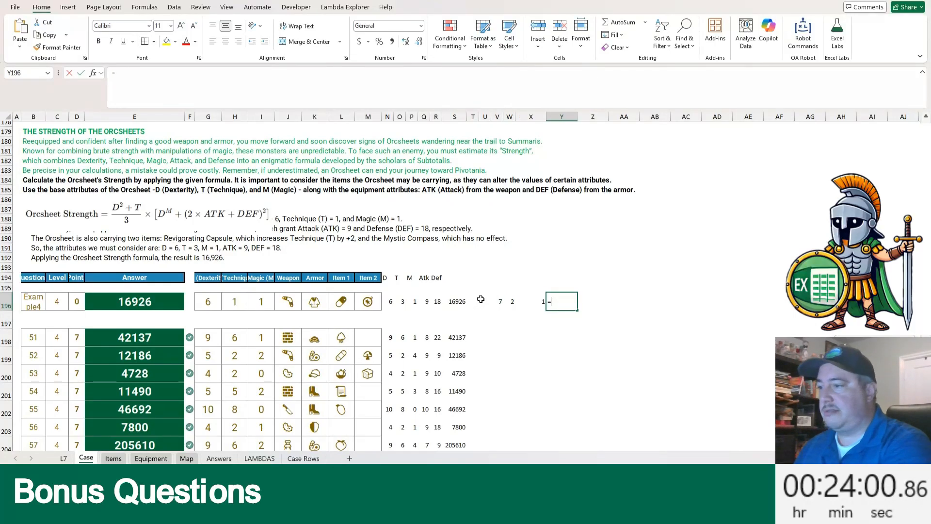
{"action": "type", "text": "MAX(F"}
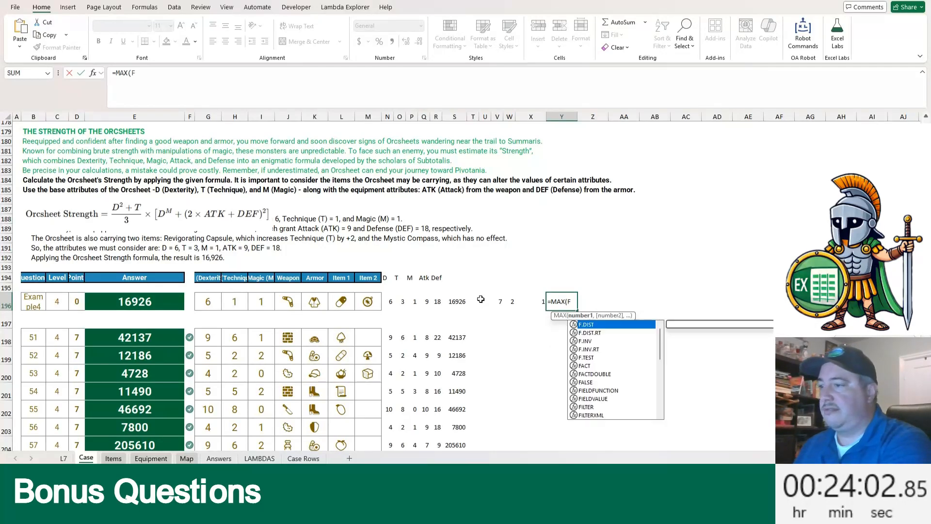
{"action": "type", "text": "ILTER(t["}
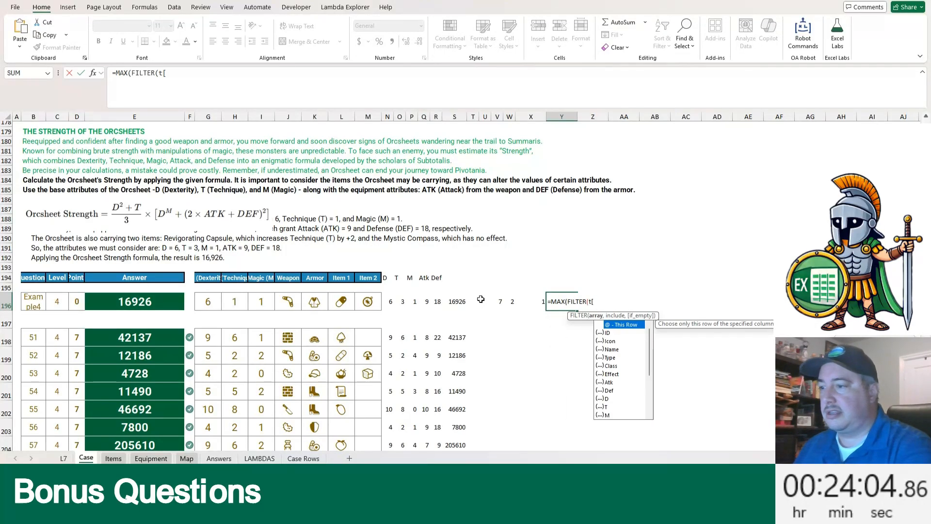
{"action": "type", "text": "Atk"}
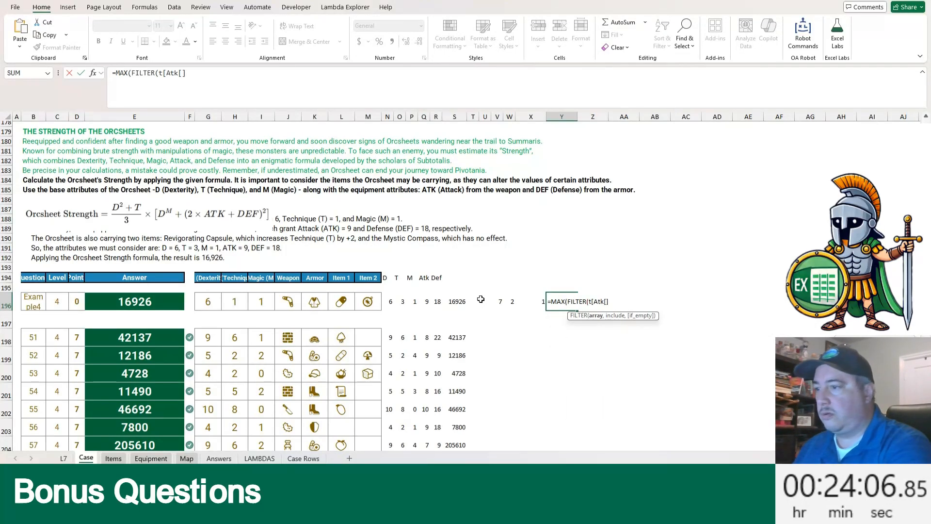
{"action": "type", "text": "]"}
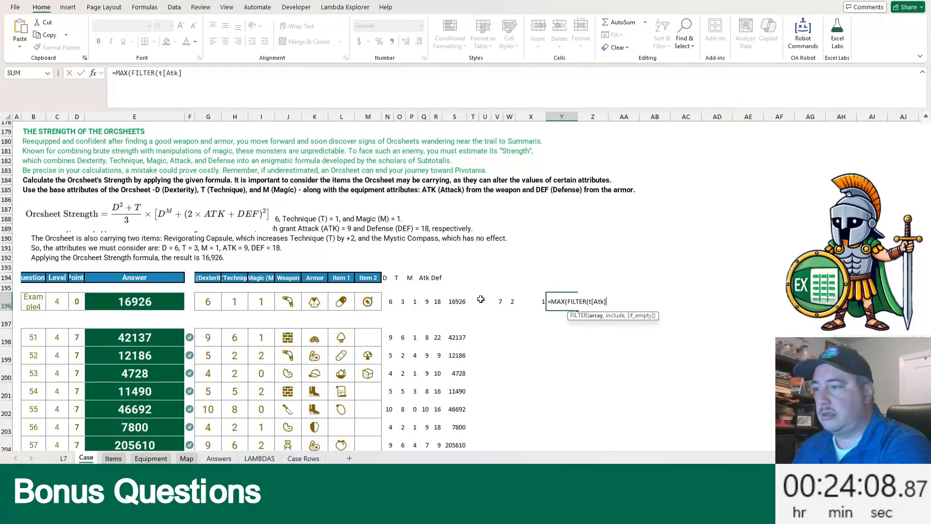
{"action": "type", "text": "m"}
{"action": "key", "text": "BackSpace"}
{"action": "type", "text": ","}
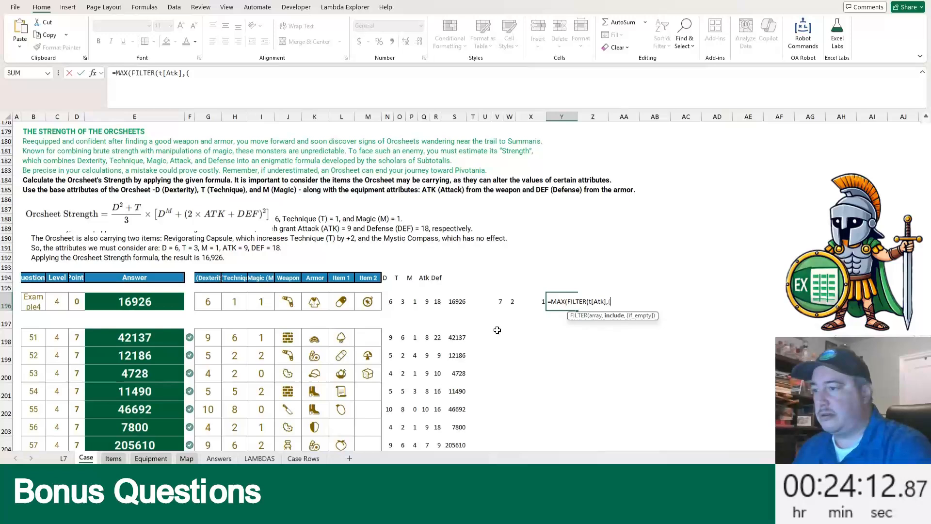
Step: Add (V196>=t[MinD]) as the Dexterity condition of the FILTER in Y196
{"action": "type", "text": "("}
{"action": "key", "text": "Left"}
{"action": "key", "text": "Left"}
{"action": "key", "text": "Left"}
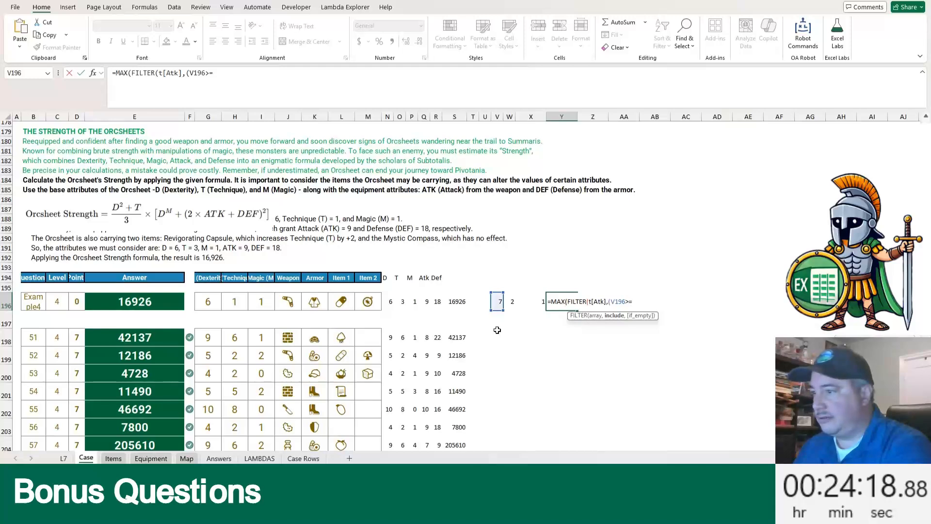
{"action": "type", "text": ">=t[MinD"}
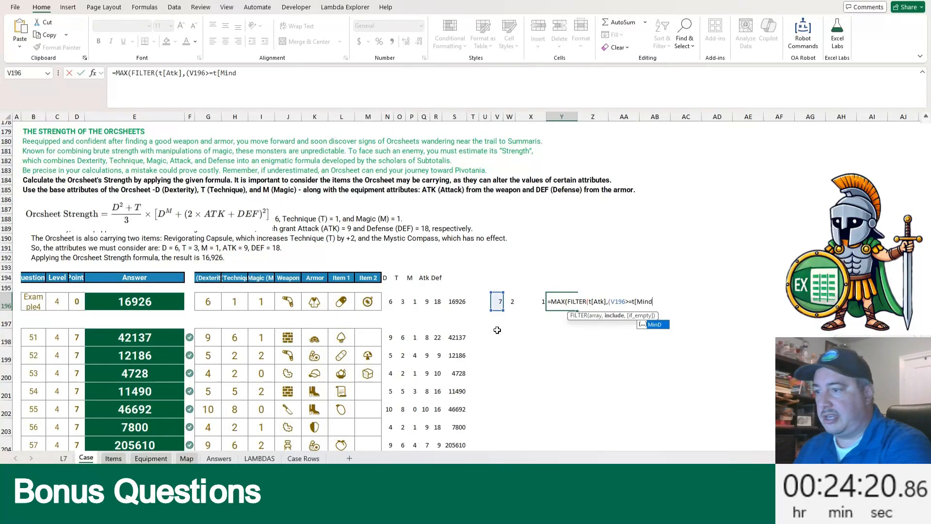
{"action": "type", "text": "]"}
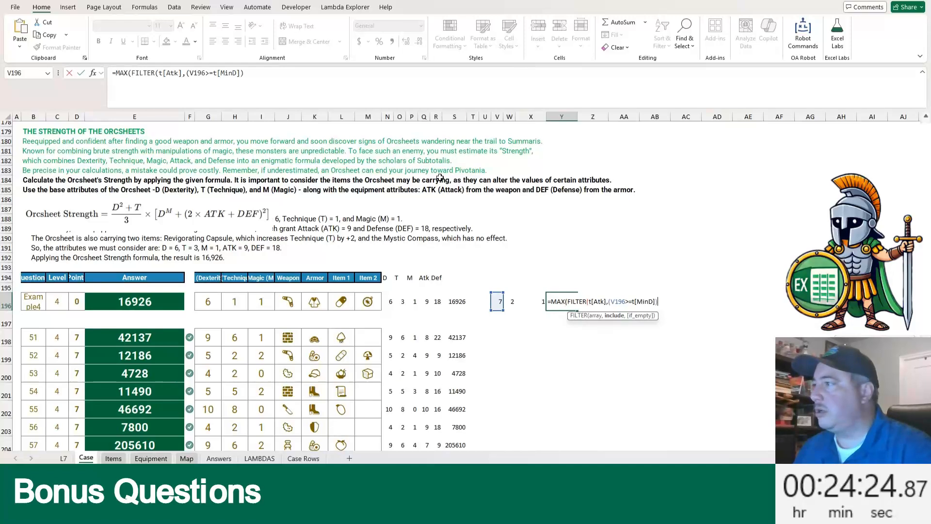
Step: Append two multiplied copies of the Dexterity condition and point them to W196 and X196
{"action": "left_click_drag", "start_coordinate": [190, 72], "coordinate": [218, 72]}
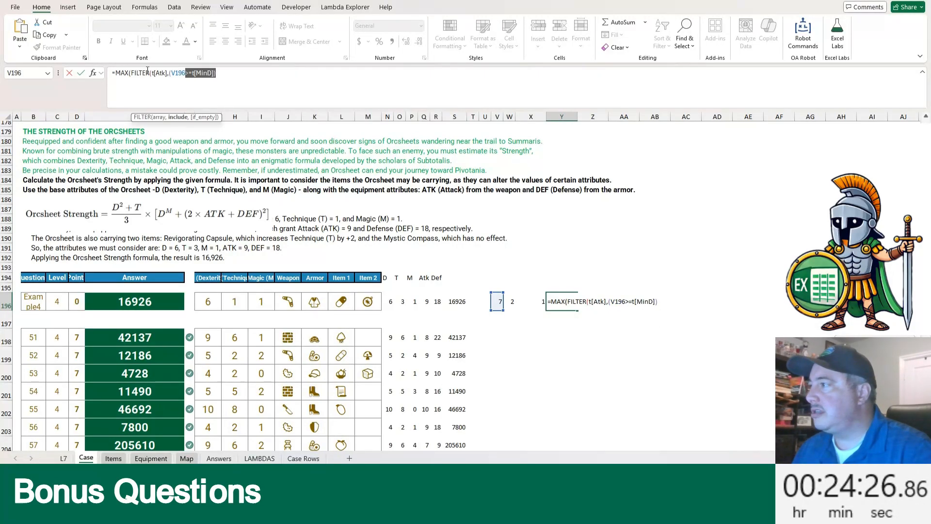
{"action": "left_click", "coordinate": [229, 74]}
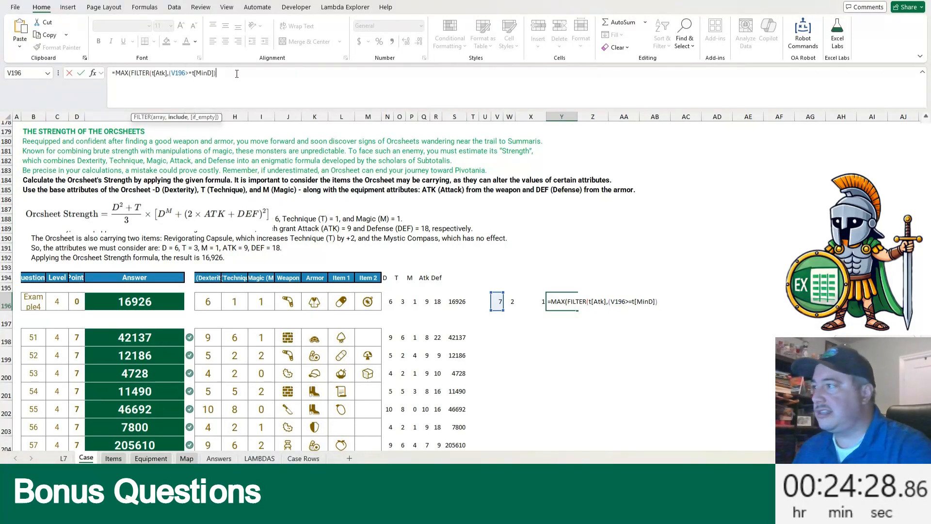
{"action": "key", "text": "ctrl+v"}
{"action": "key", "text": "ctrl+v"}
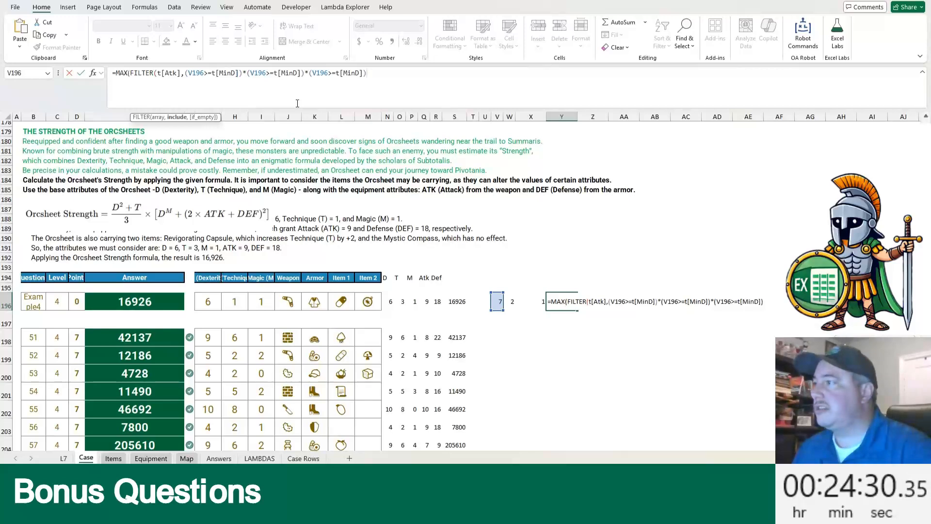
{"action": "left_click", "coordinate": [256, 74]}
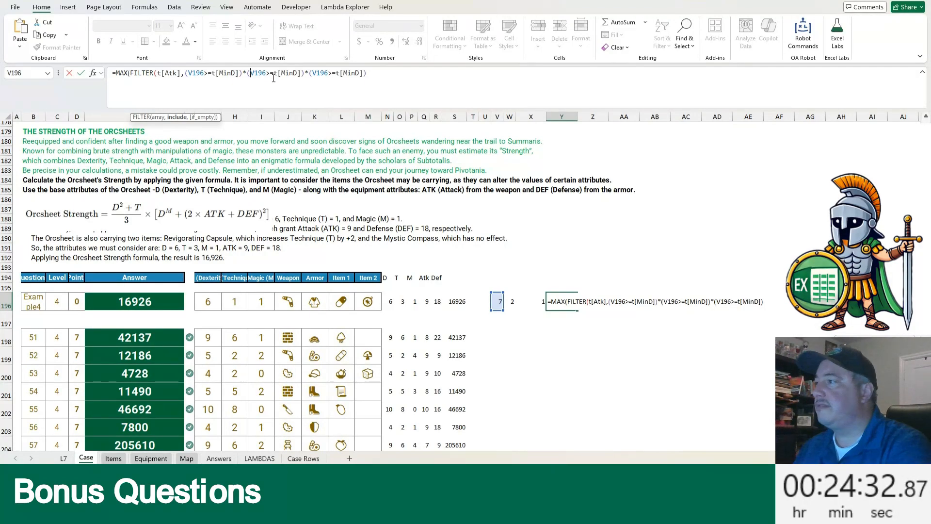
{"action": "key", "text": "BackSpace"}
{"action": "type", "text": "W"}
{"action": "left_click", "coordinate": [317, 73]}
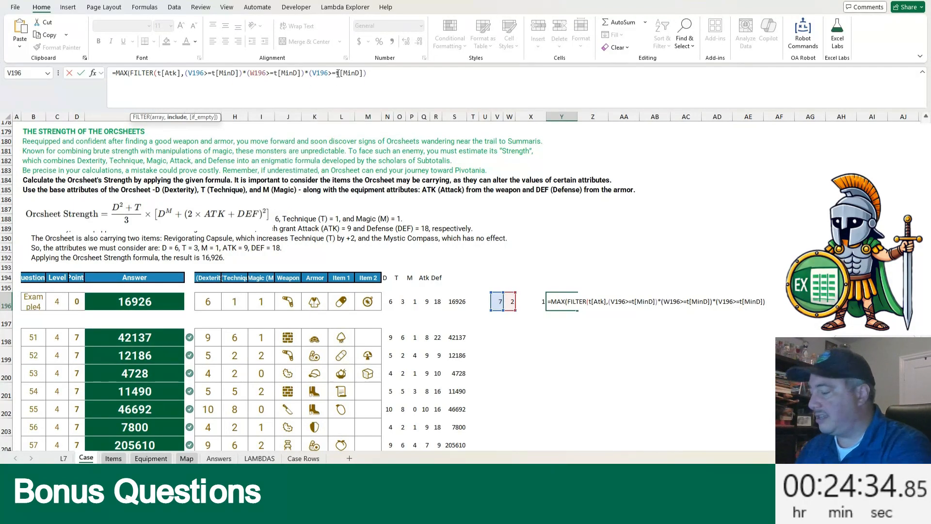
{"action": "key", "text": "BackSpace"}
{"action": "type", "text": "X"}
Step: Change the compared columns in the copied conditions to t[MinT] for W196 and t[MinM] for X196
{"action": "left_click", "coordinate": [294, 73]}
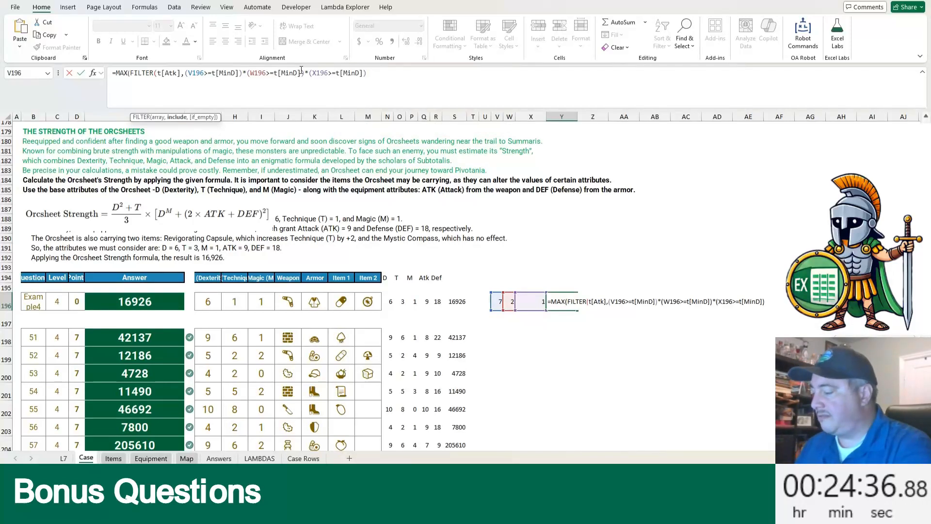
{"action": "key", "text": "BackSpace"}
{"action": "type", "text": "T"}
{"action": "left_click", "coordinate": [362, 72]}
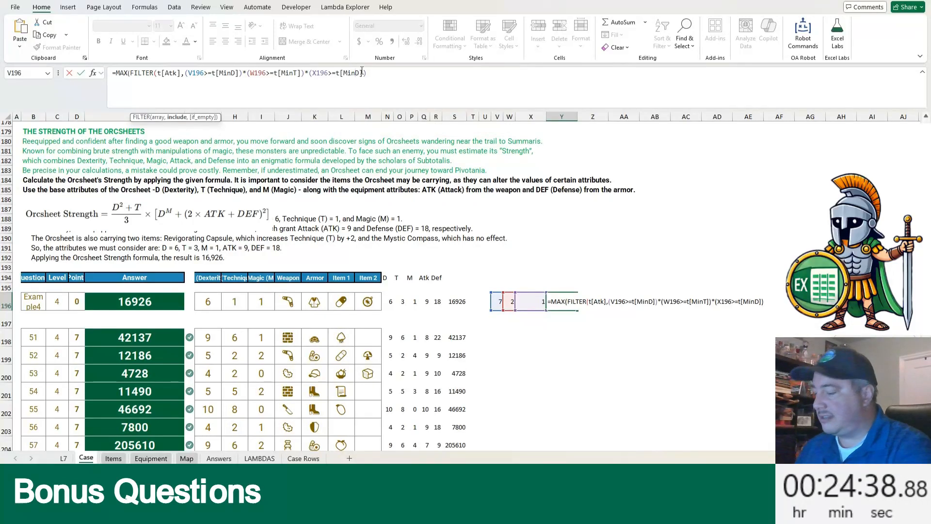
{"action": "key", "text": "BackSpace"}
{"action": "type", "text": "M"}
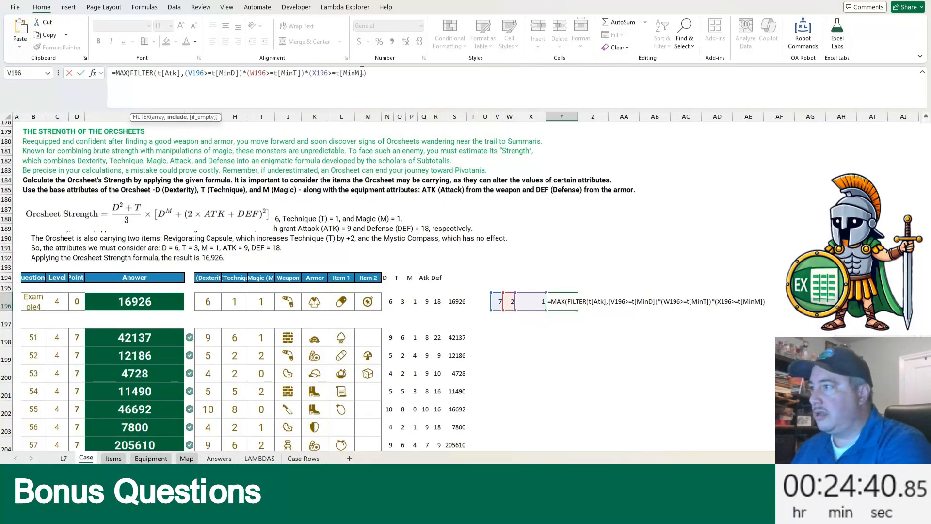
Step: Close the MAX and FILTER parentheses and enter the best weapon attack formula in Y196
{"action": "key", "text": "End"}
{"action": "type", "text": "))"}
{"action": "key", "text": "Return"}
{"action": "key", "text": "Up"}
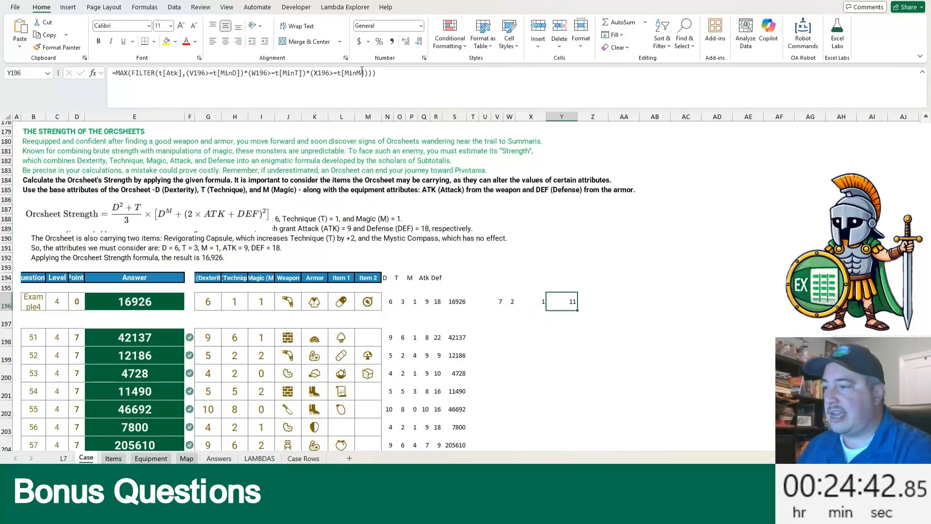
Step: Reuse the Y196 formula text in Z196, changing the returned column to t[def] for the best armor defense
{"action": "key", "text": "F2"}
{"action": "key", "text": "shift+Home"}
{"action": "key", "text": "ctrl+c"}
{"action": "key", "text": "Tab"}
{"action": "key", "text": "ctrl+v"}
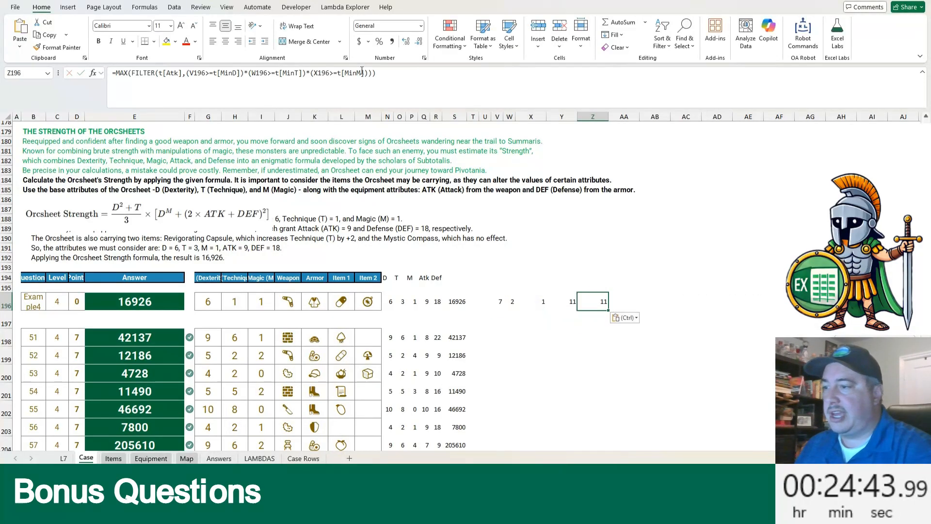
{"action": "left_click", "coordinate": [178, 73]}
{"action": "key", "text": "ctrl+shift+Left"}
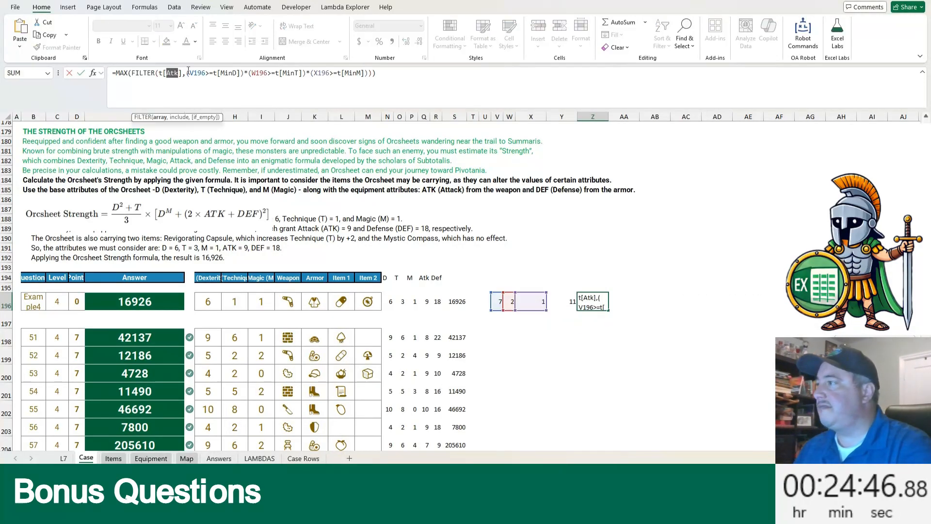
{"action": "type", "text": "def"}
{"action": "key", "text": "Return"}
{"action": "key", "text": "Up"}
Step: Copy the Orcsheet strength formula from S196 to AA196
{"action": "key", "text": "Right"}
{"action": "key", "text": "Left"}
{"action": "key", "text": "Left"}
{"action": "key", "text": "Left"}
{"action": "key", "text": "Left"}
{"action": "key", "text": "Left"}
{"action": "key", "text": "Left"}
{"action": "key", "text": "Left"}
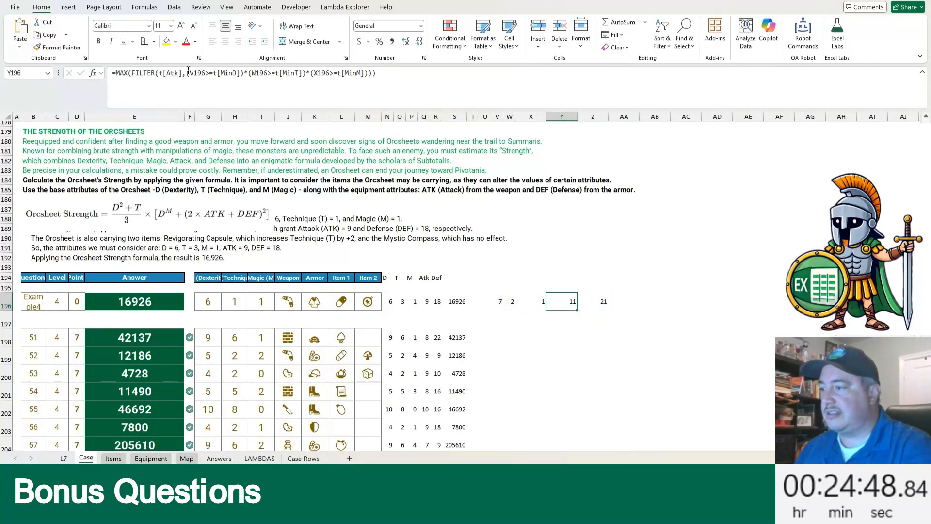
{"action": "key", "text": "ctrl+c"}
{"action": "key", "text": "Left"}
{"action": "key", "text": "ctrl+c"}
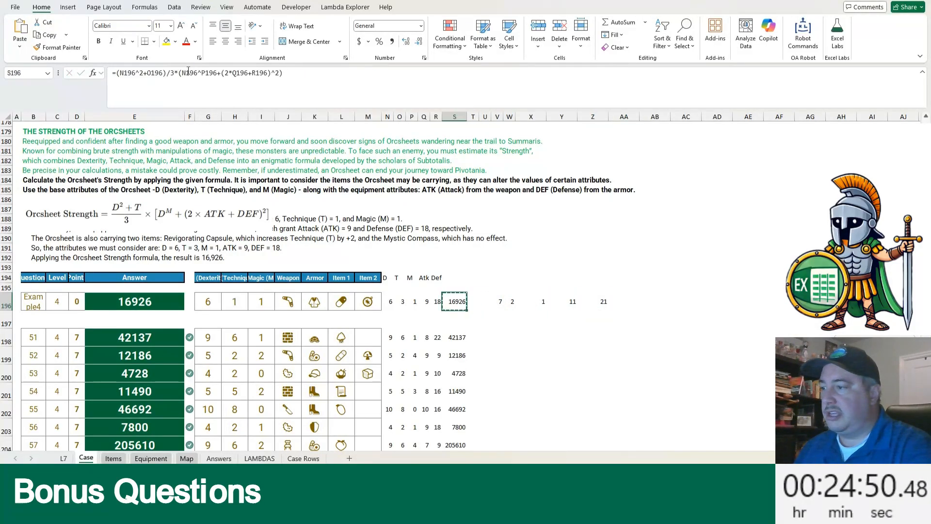
{"action": "key", "text": "Right"}
{"action": "key", "text": "Right"}
{"action": "key", "text": "Right"}
{"action": "key", "text": "Right"}
{"action": "key", "text": "Right"}
{"action": "key", "text": "Right"}
{"action": "key", "text": "Right"}
{"action": "key", "text": "Right"}
{"action": "key", "text": "ctrl+v"}
{"action": "key", "text": "ctrl+c"}
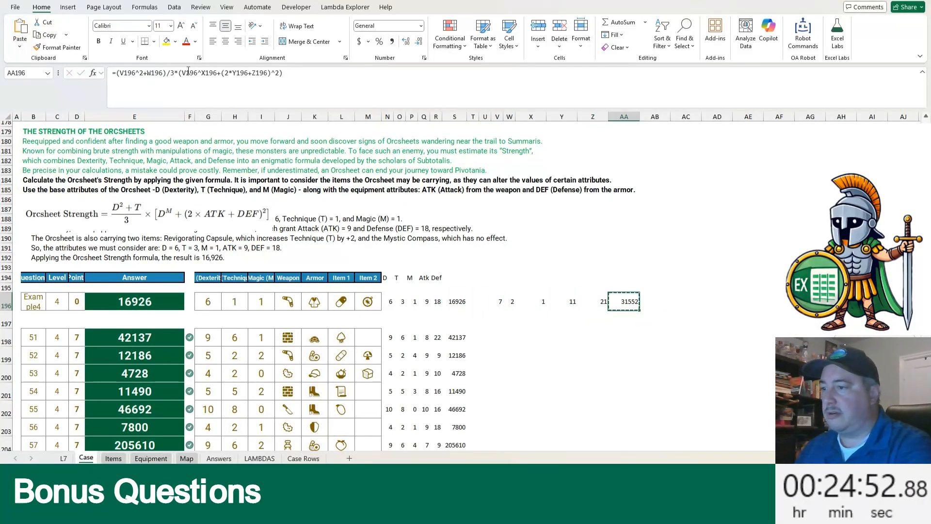
Step: Enter 31552 as the Bonus 3 answer in E53
{"action": "key", "text": "ctrl+Home"}
{"action": "key", "text": "Page_Down"}
{"action": "key", "text": "Page_Down"}
{"action": "key", "text": "Page_Down"}
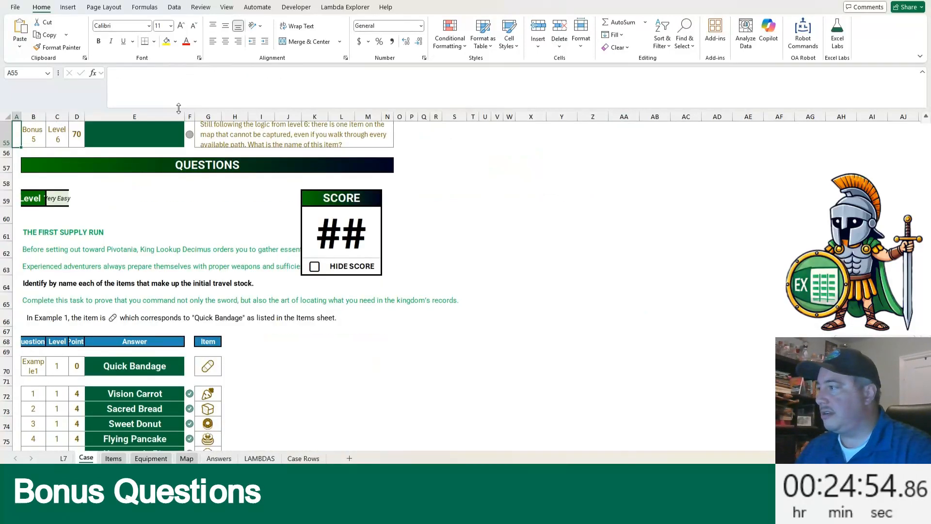
{"action": "scroll", "coordinate": [145, 210], "scroll_direction": "up", "scroll_amount": 2}
{"action": "left_click", "coordinate": [154, 209]}
{"action": "right_click", "coordinate": [154, 208]}
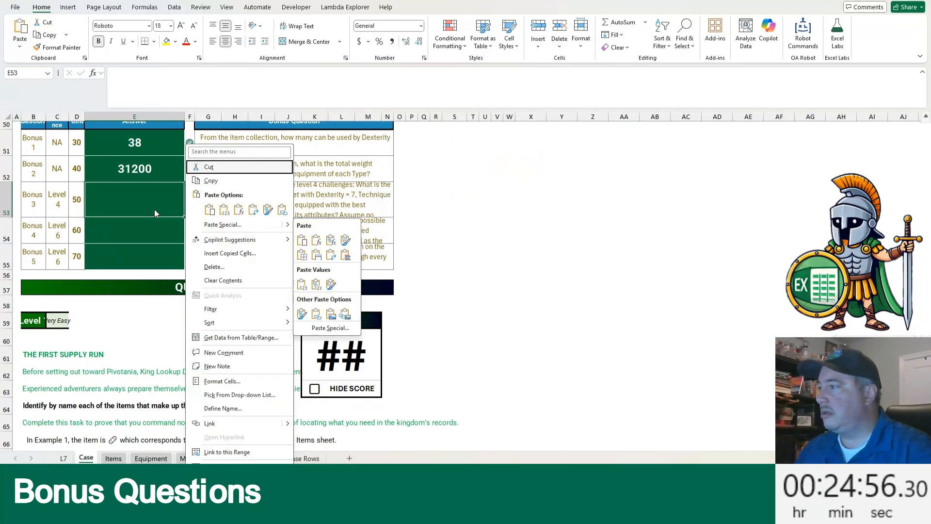
{"action": "key", "text": "Escape"}
{"action": "type", "text": "31552"}
{"action": "key", "text": "Return"}
Step: Read the Bonus 4 question in G54 and copy the full text of the level 6 path formula from J289
{"action": "left_click", "coordinate": [266, 226]}
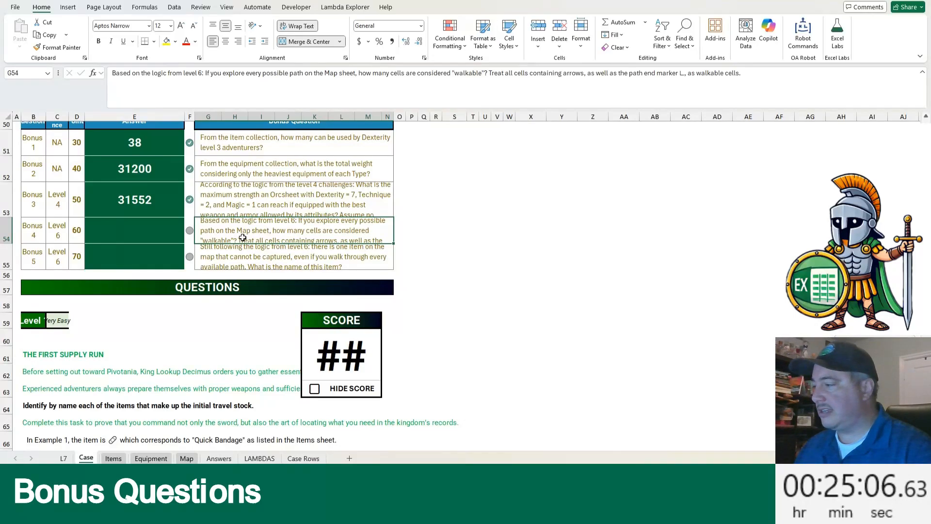
{"action": "scroll", "coordinate": [243, 238], "scroll_direction": "down", "scroll_amount": 20}
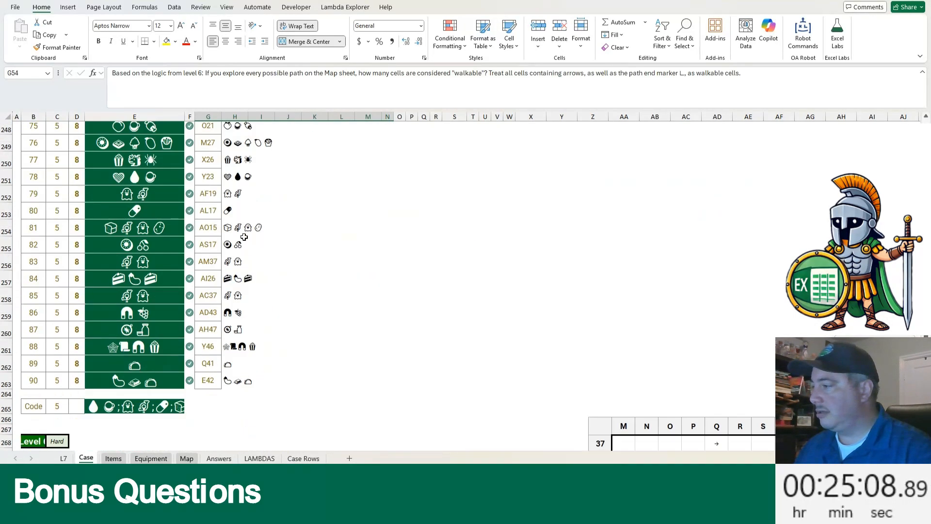
{"action": "scroll", "coordinate": [244, 237], "scroll_direction": "down", "scroll_amount": 6}
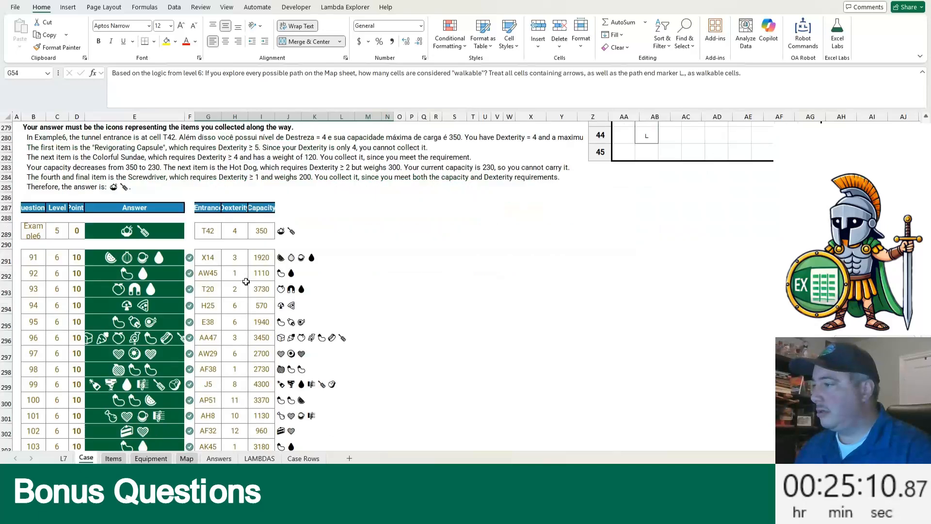
{"action": "scroll", "coordinate": [363, 191], "scroll_direction": "up", "scroll_amount": 1}
{"action": "double_click", "coordinate": [288, 200]}
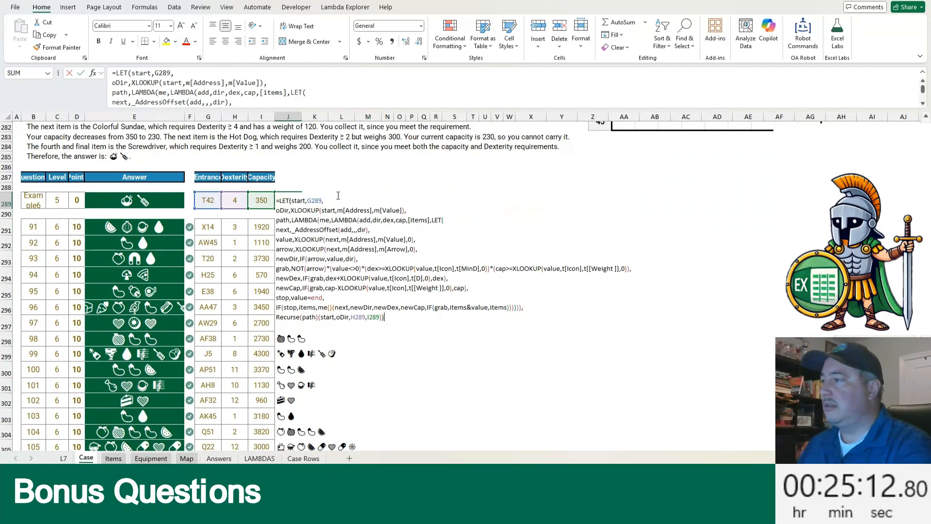
{"action": "key", "text": "ctrl+a"}
{"action": "key", "text": "ctrl+c"}
{"action": "key", "text": "Escape"}
Step: Paste the copied path formula text into P289
{"action": "key", "text": "Right"}
{"action": "key", "text": "Right"}
{"action": "key", "text": "Right"}
{"action": "key", "text": "Right"}
{"action": "key", "text": "Right"}
{"action": "key", "text": "Right"}
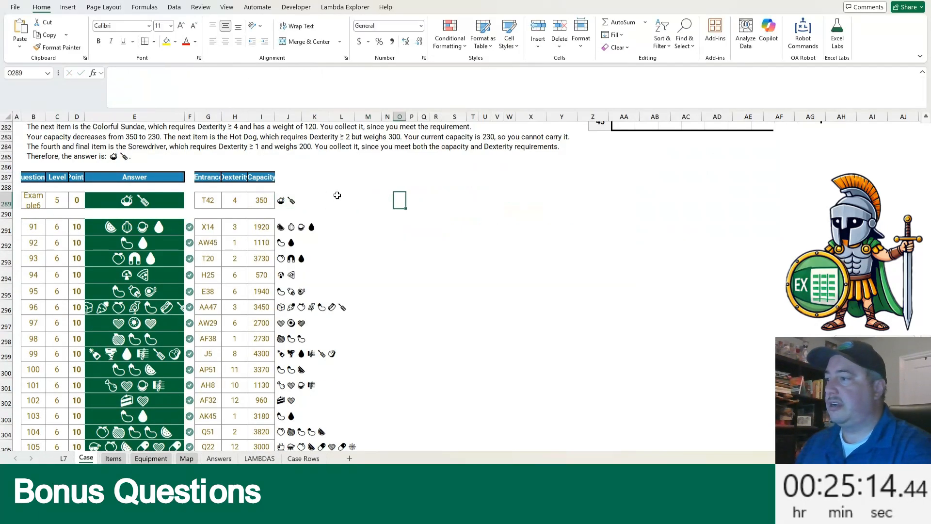
{"action": "key", "text": "F2"}
{"action": "key", "text": "ctrl+v"}
{"action": "key", "text": "Return"}
{"action": "key", "text": "Up"}
Step: Expand the formula editing area and remove the grab, newDex and newCap definition lines from the P289 formula
{"action": "key", "text": "F2"}
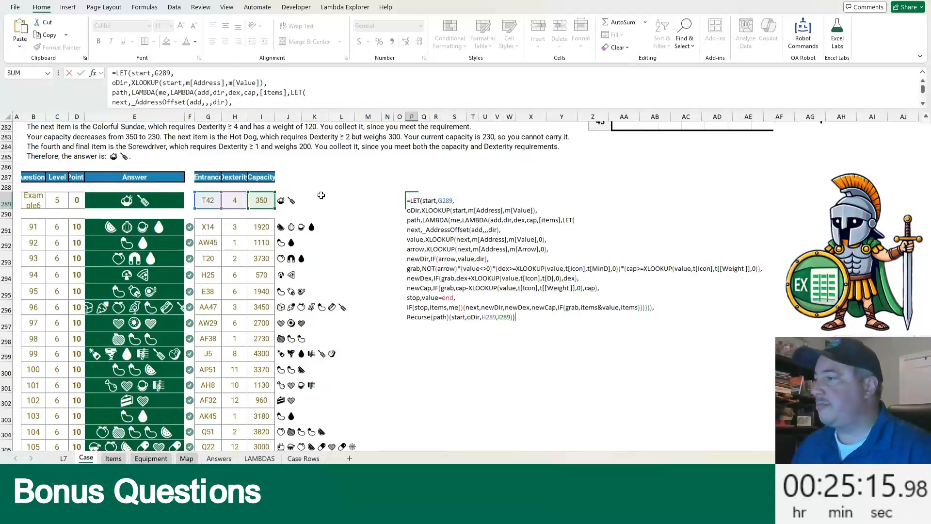
{"action": "left_click_drag", "start_coordinate": [392, 108], "coordinate": [392, 204]}
{"action": "left_click", "coordinate": [204, 163]}
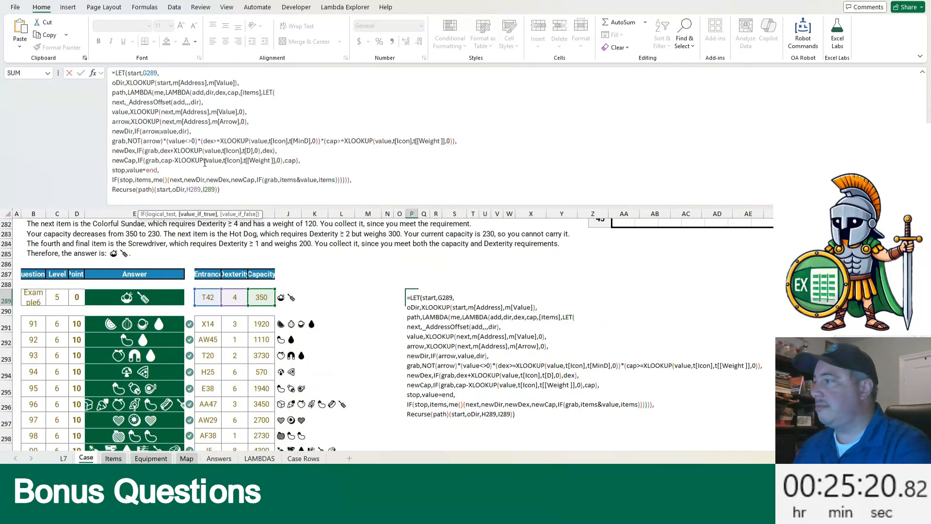
{"action": "key", "text": "End"}
{"action": "key", "text": "shift+Home"}
{"action": "key", "text": "shift+Up"}
{"action": "key", "text": "shift+Up"}
{"action": "key", "text": "Delete"}
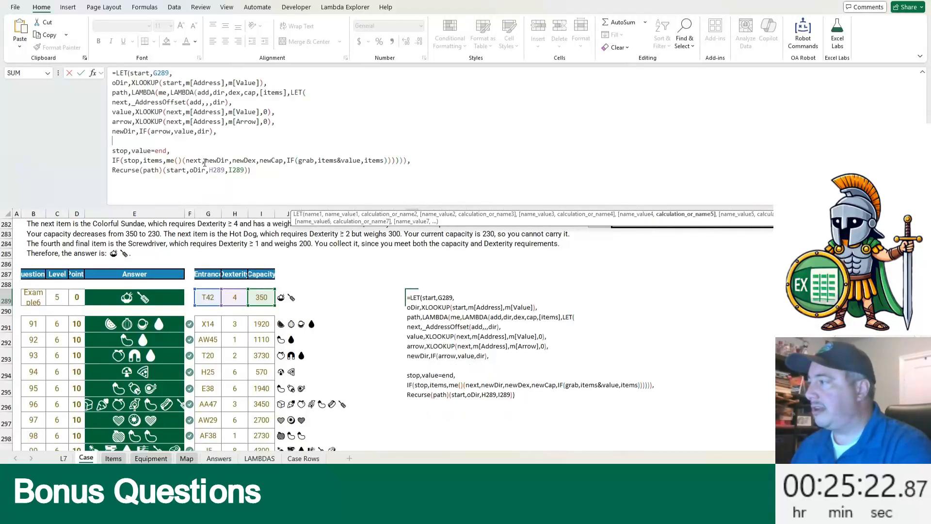
{"action": "key", "text": "Delete"}
Step: Remove newDex, newCap and the IF(grab,items&value,items) argument from the recursive me() call, leaving only next and newDir
{"action": "left_click", "coordinate": [238, 148]}
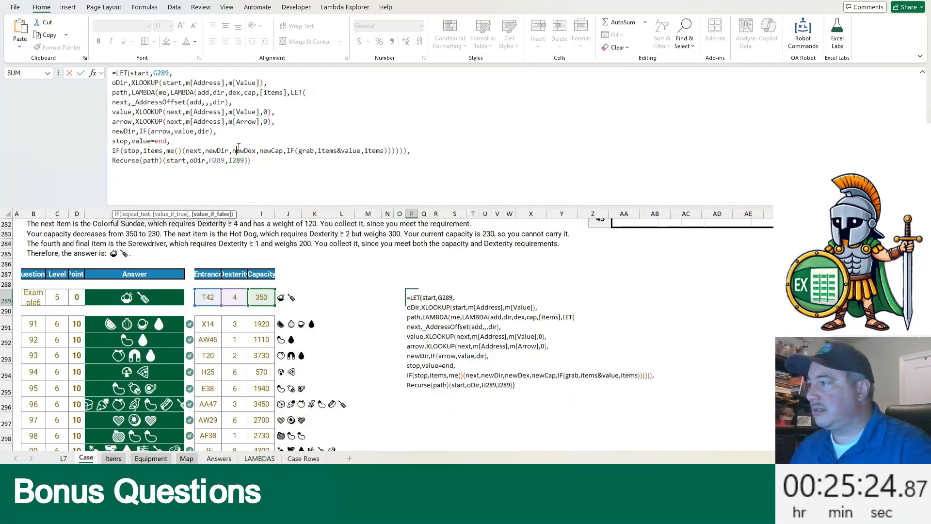
{"action": "key", "text": "ctrl+shift+Right"}
{"action": "key", "text": "ctrl+shift+Right"}
{"action": "key", "text": "ctrl+shift+Right"}
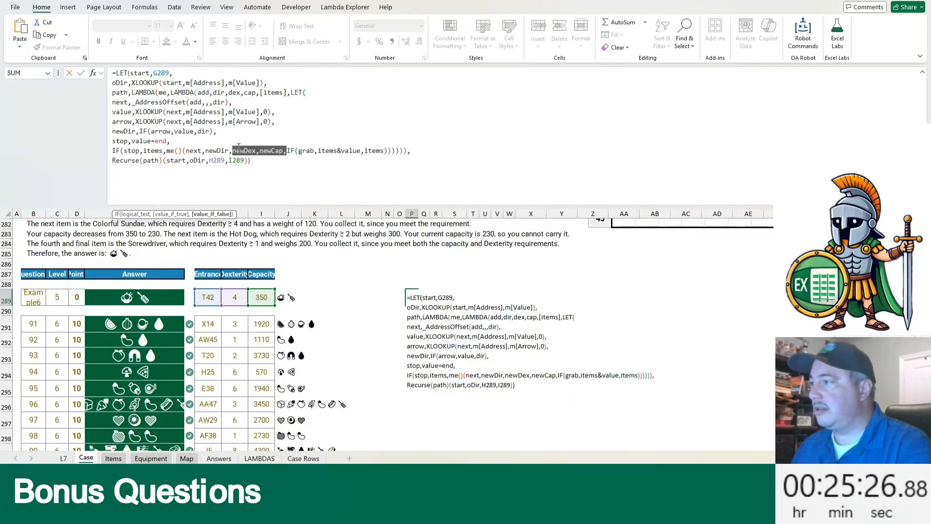
{"action": "key", "text": "ctrl+shift+Right"}
{"action": "key", "text": "ctrl+shift+Right"}
{"action": "key", "text": "ctrl+shift+Right"}
{"action": "key", "text": "ctrl+shift+Right"}
{"action": "key", "text": "ctrl+shift+Right"}
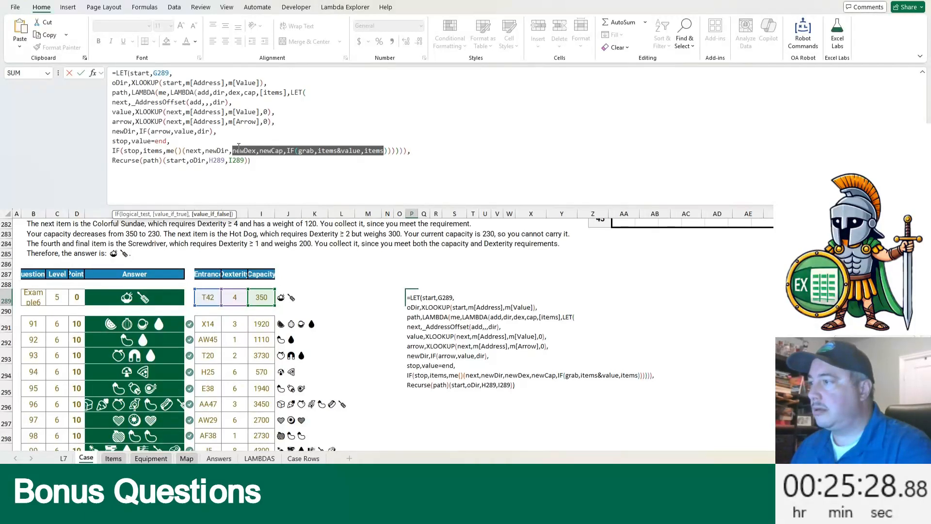
{"action": "key", "text": "BackSpace"}
{"action": "key", "text": "BackSpace"}
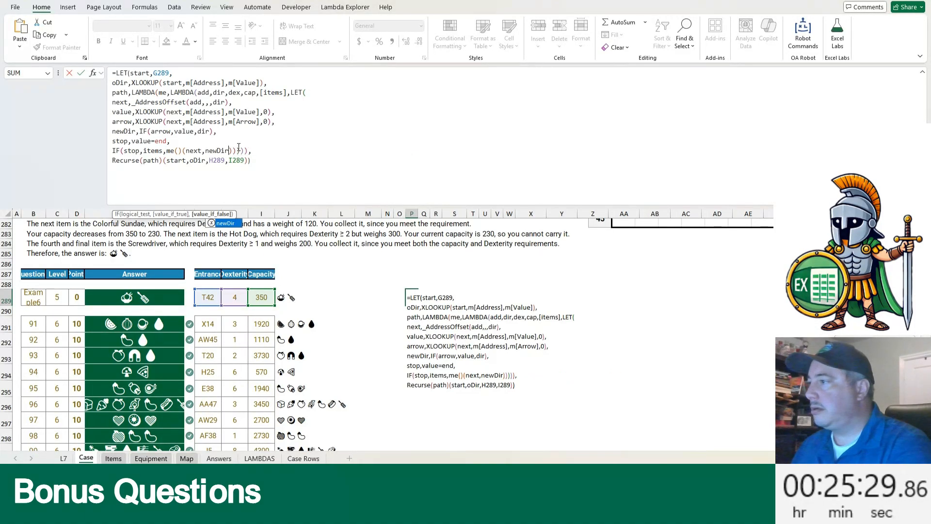
Step: Remove the H289 and I289 arguments from the final Recurse(path) call
{"action": "left_click", "coordinate": [214, 160]}
{"action": "key", "text": "ctrl+shift+Right"}
{"action": "key", "text": "ctrl+shift+Right"}
{"action": "key", "text": "BackSpace"}
{"action": "key", "text": "BackSpace"}
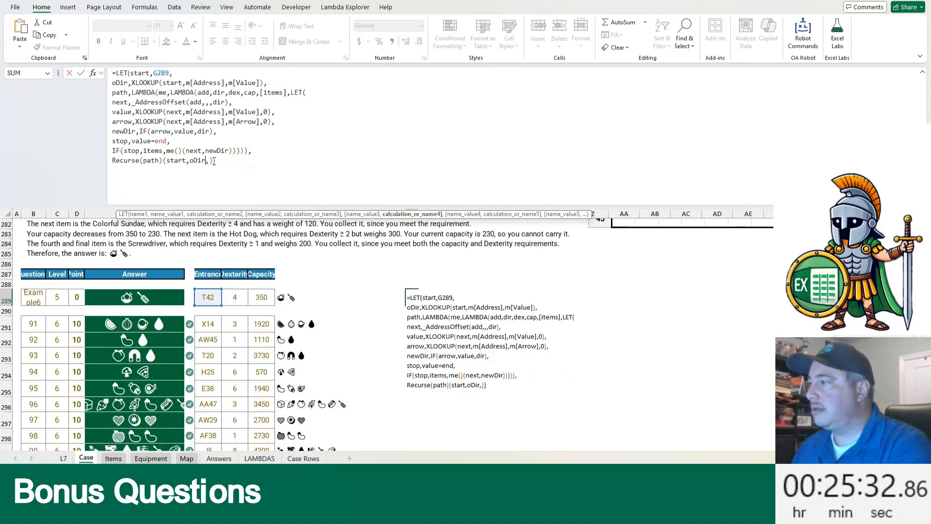
Step: Remove the dex, cap and [items] parameters from the inner LAMBDA and enter the formula in P289
{"action": "left_click", "coordinate": [226, 93]}
{"action": "key", "text": "Right"}
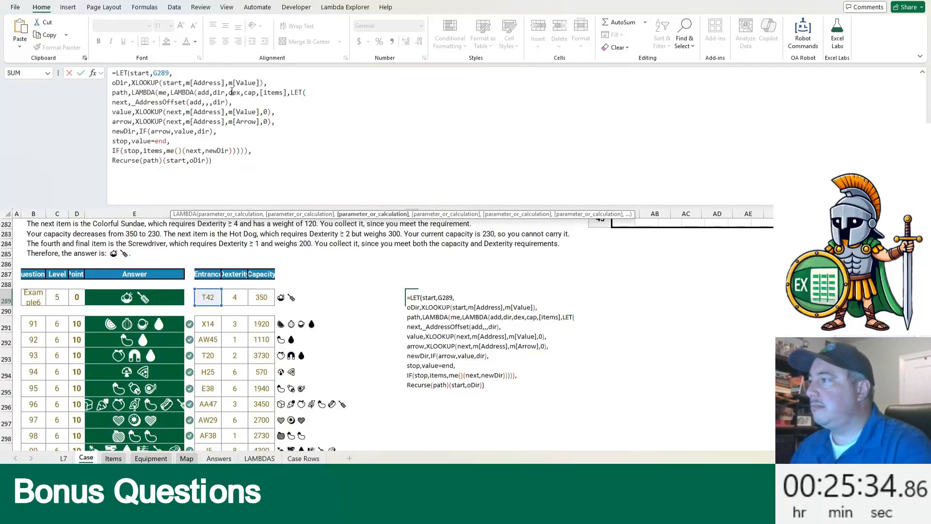
{"action": "key", "text": "ctrl+shift+Right"}
{"action": "key", "text": "ctrl+shift+Right"}
{"action": "key", "text": "ctrl+shift+Right"}
{"action": "key", "text": "ctrl+shift+Right"}
{"action": "key", "text": "ctrl+shift+Right"}
{"action": "key", "text": "BackSpace"}
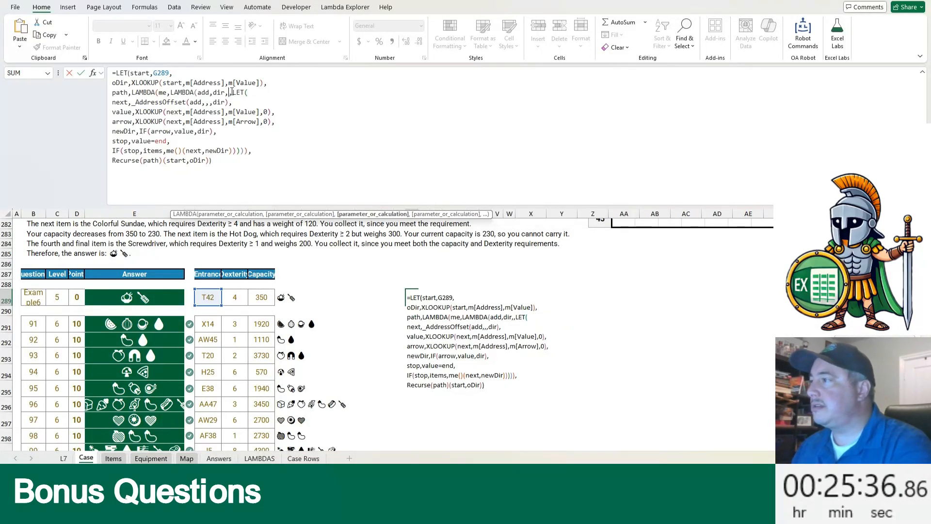
{"action": "key", "text": "ctrl+Return"}
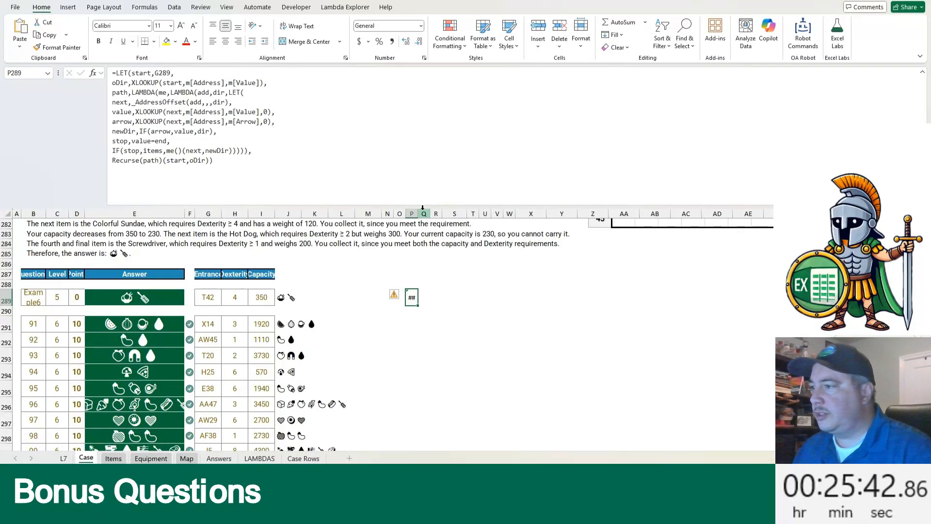
Step: Insert TEXTJOIN(";",,add, before the recursive me() call in the formula's IF line
{"action": "double_click", "coordinate": [152, 150]}
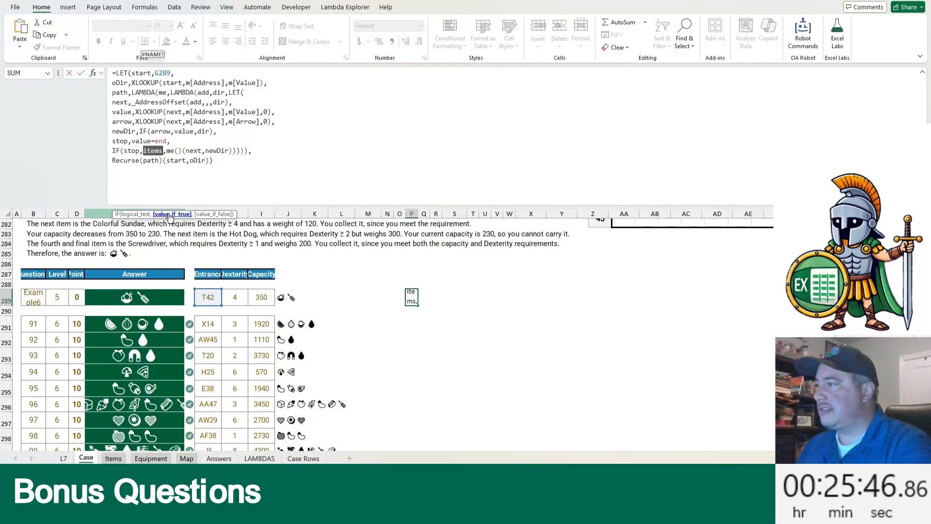
{"action": "key", "text": "Right"}
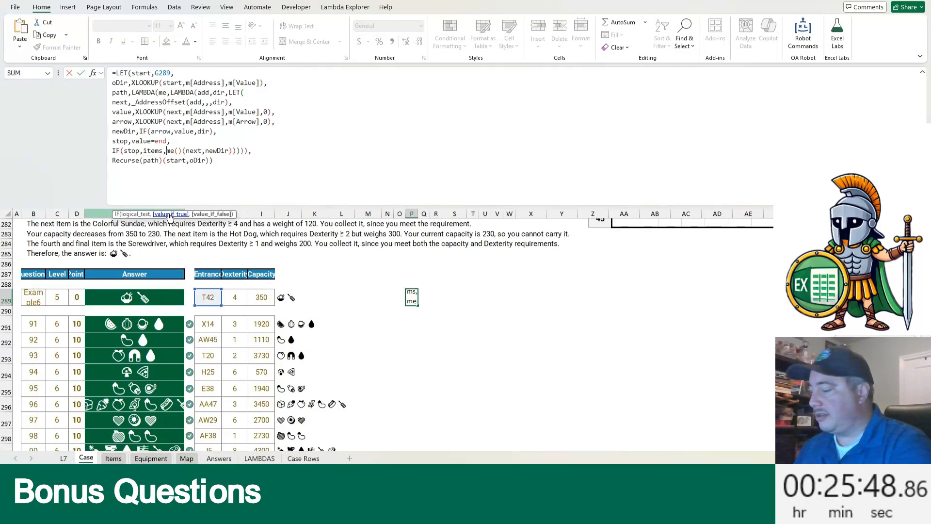
{"action": "type", "text": "TEXTJOIN(\""}
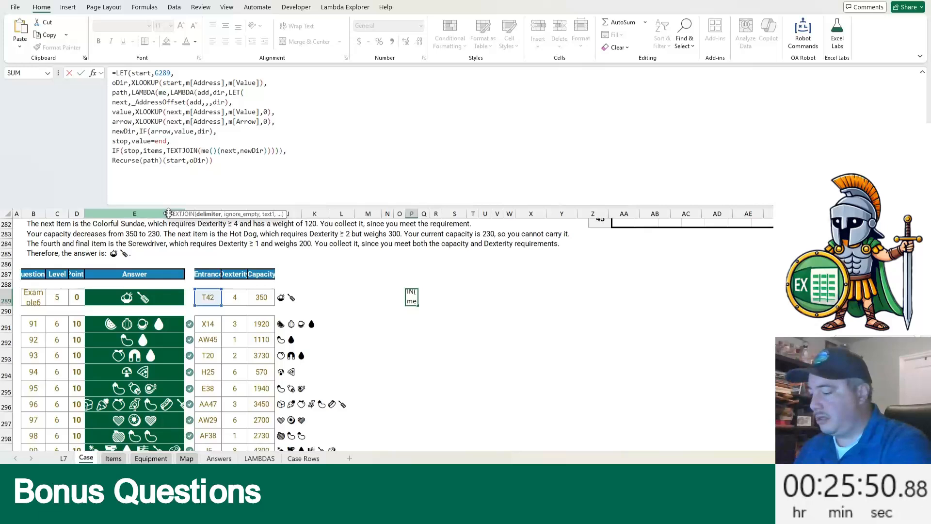
{"action": "type", "text": ";\",,"}
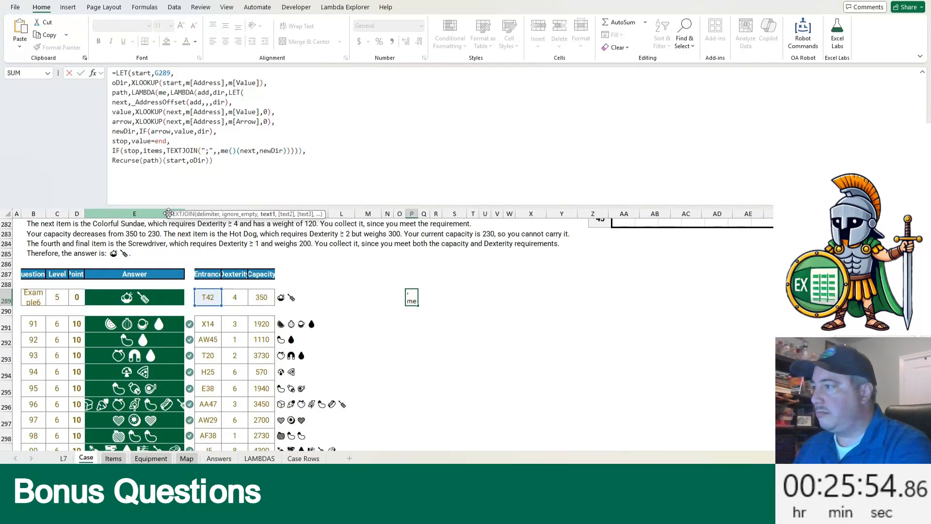
{"action": "type", "text": "add,"}
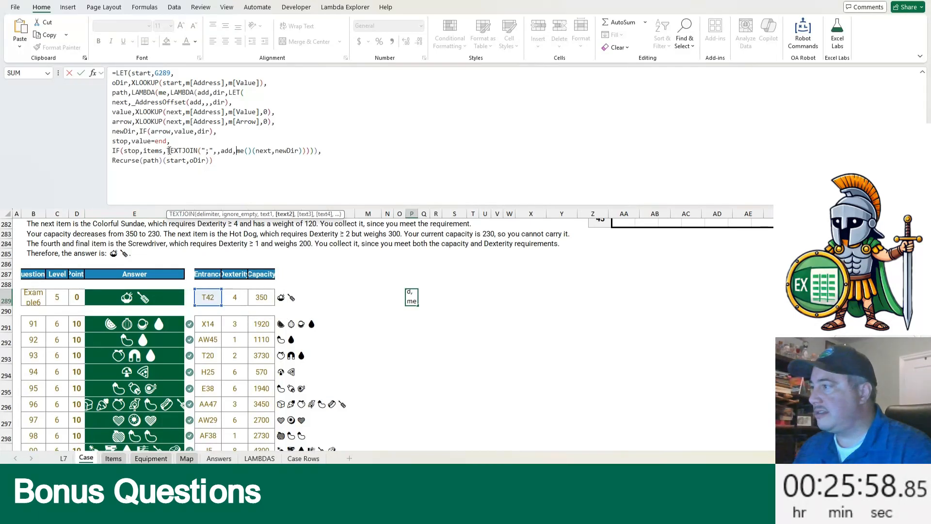
Step: Replace items in the formula's IF line with TEXTJOIN(";",,add,next)
{"action": "double_click", "coordinate": [150, 151]}
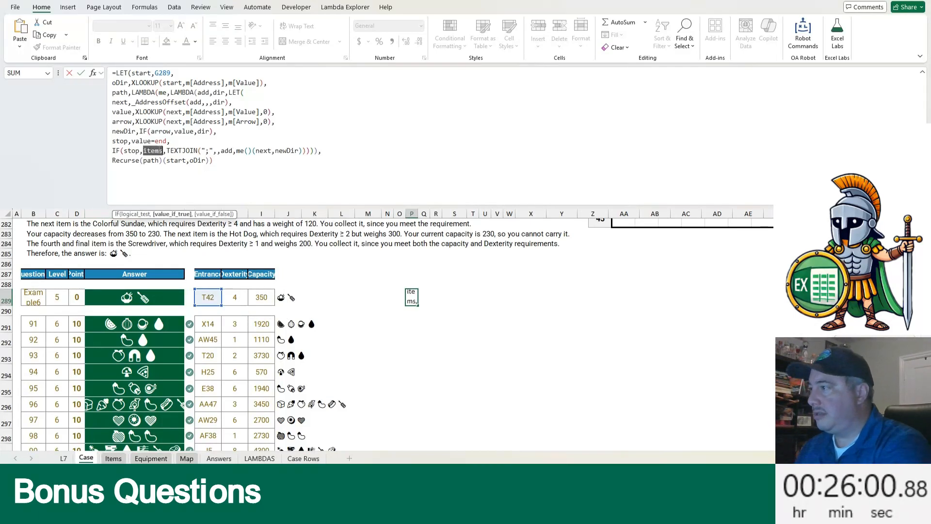
{"action": "type", "text": "TEXTJOIN(ad"}
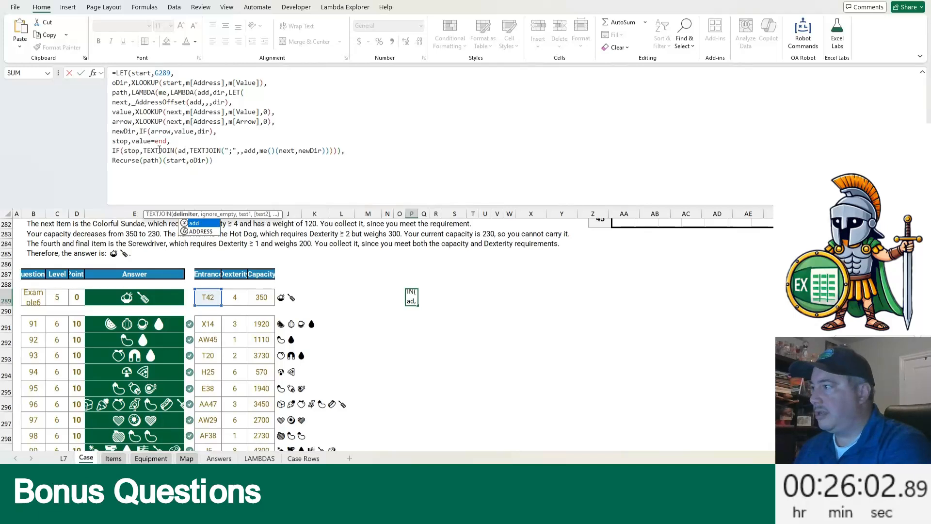
{"action": "key", "text": "BackSpace"}
{"action": "key", "text": "BackSpace"}
{"action": "key", "text": "BackSpace"}
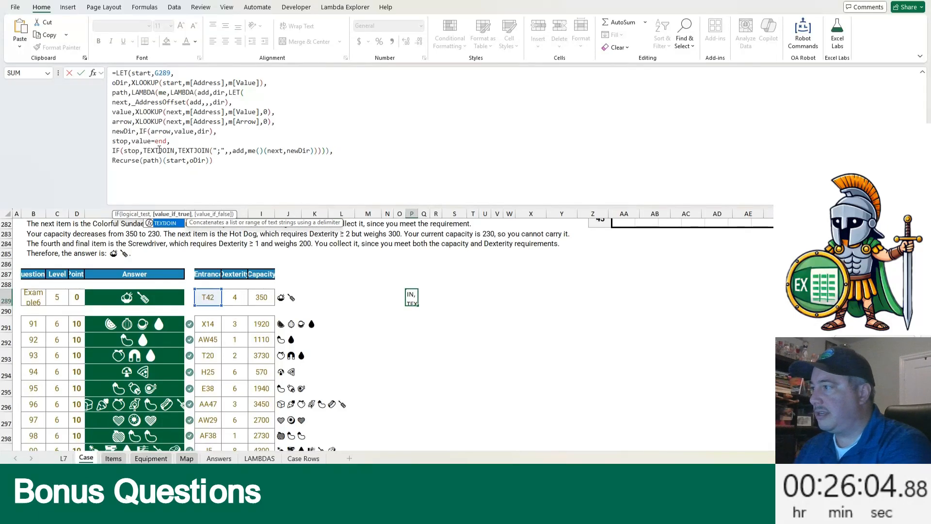
{"action": "type", "text": "(\":"}
{"action": "type", "text": "\",,ad"}
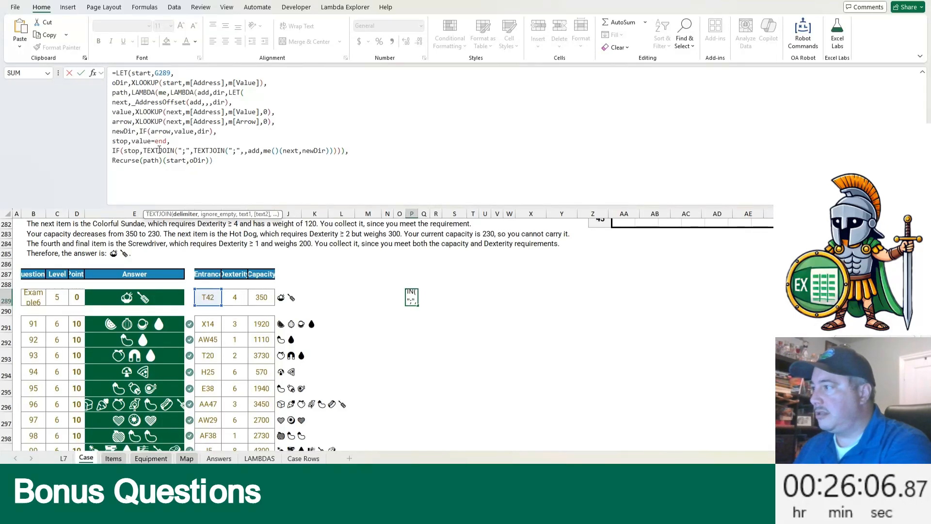
{"action": "type", "text": "d,nexty"}
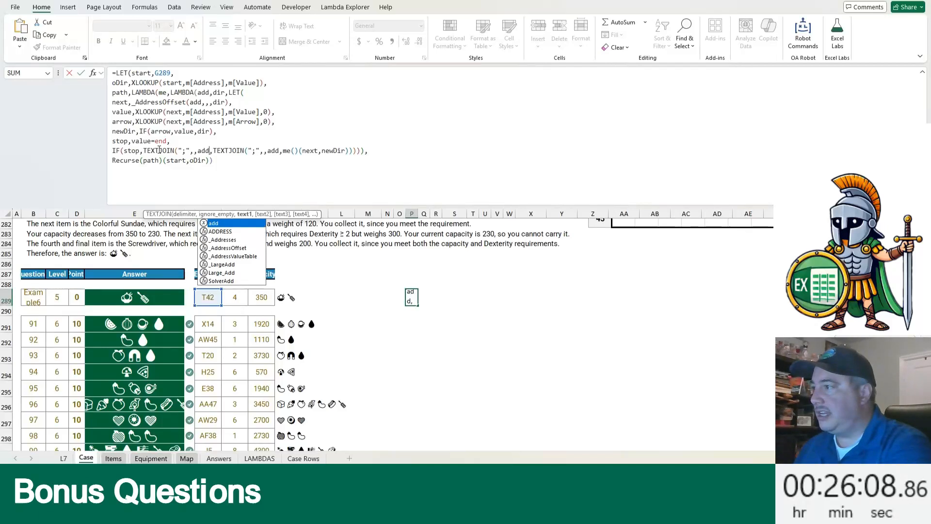
{"action": "key", "text": "BackSpace"}
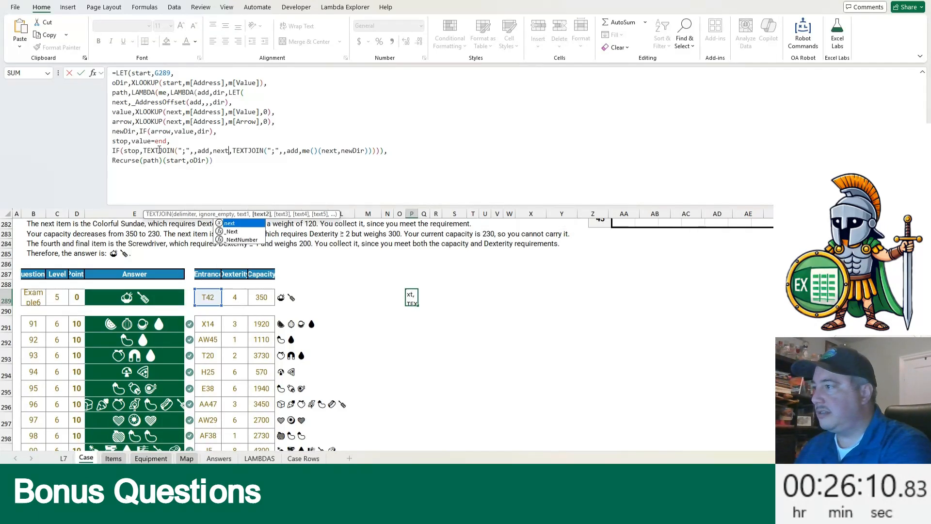
{"action": "type", "text": ")"}
Step: Add the missing closing parenthesis at the end of the IF line and enter the formula in P289
{"action": "key", "text": "Return"}
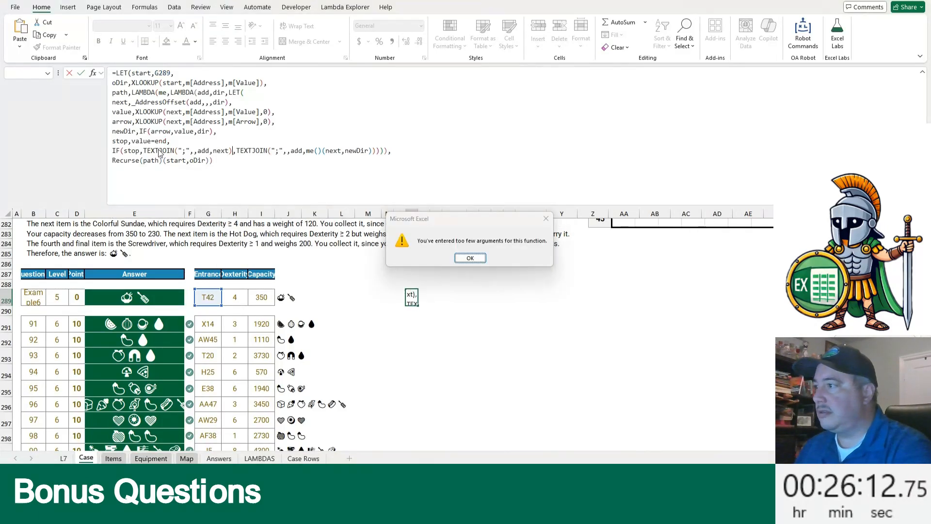
{"action": "key", "text": "Return"}
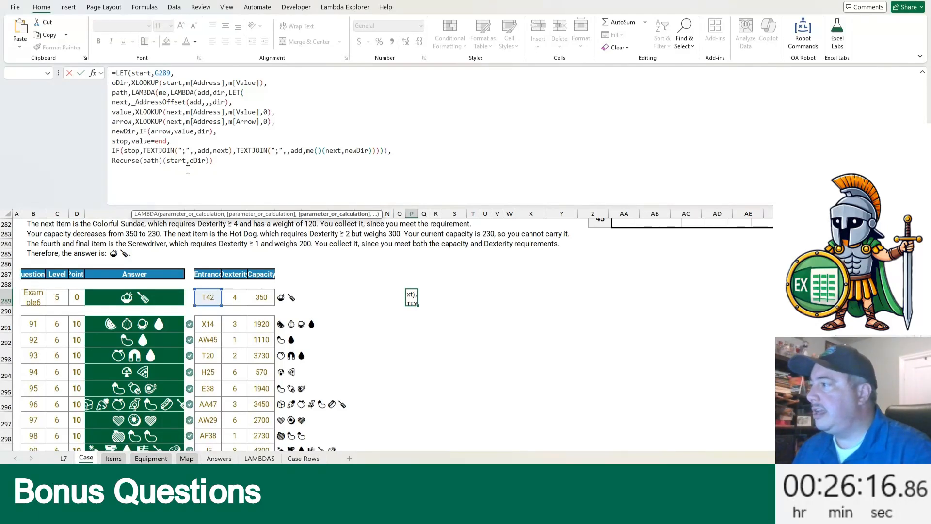
{"action": "type", "text": ")"}
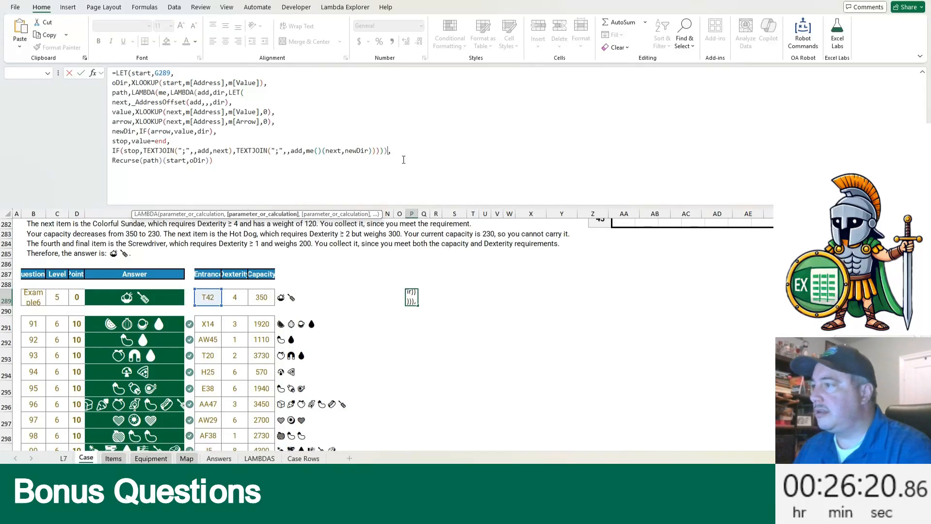
{"action": "type", "text": ")"}
{"action": "key", "text": "ctrl+Return"}
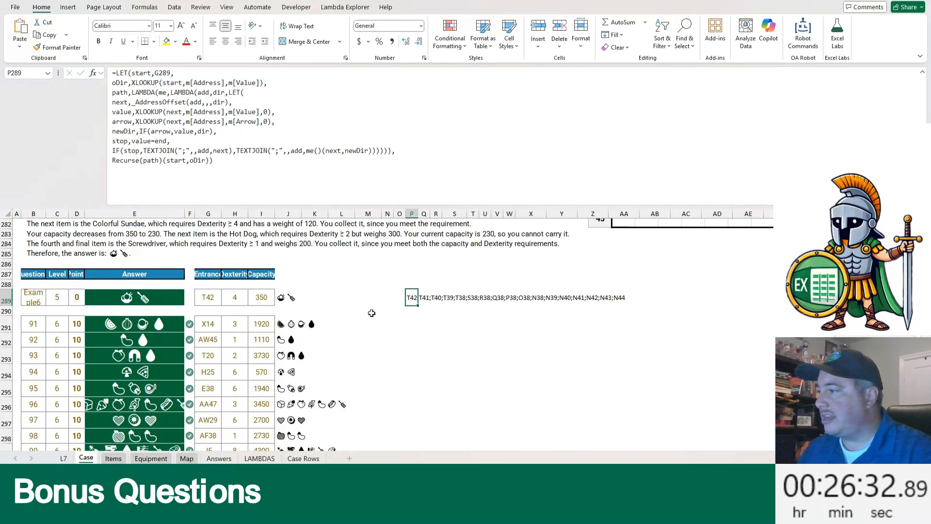
Step: Insert MAP(FILTER(m[Address],m[Arrow]), at the start of the P289 formula
{"action": "left_click", "coordinate": [117, 75]}
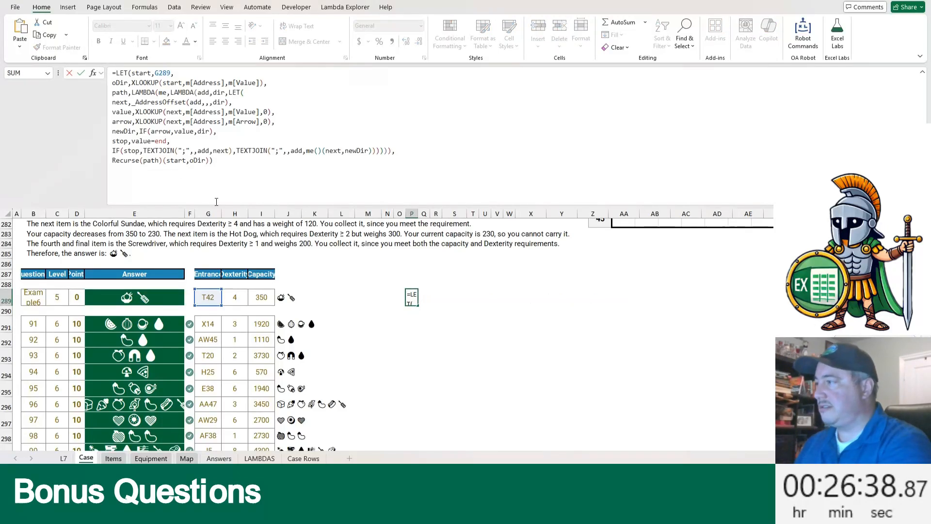
{"action": "type", "text": "MAP("}
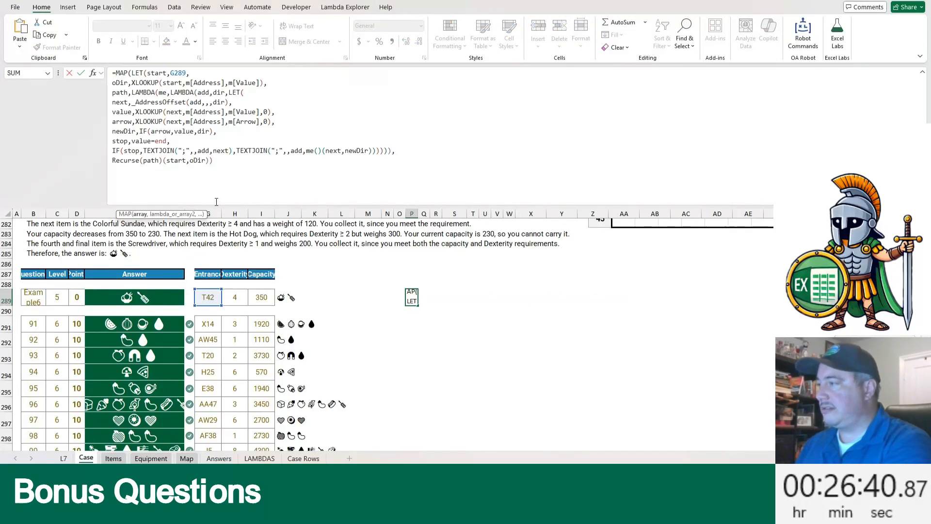
{"action": "type", "text": "FILTER("}
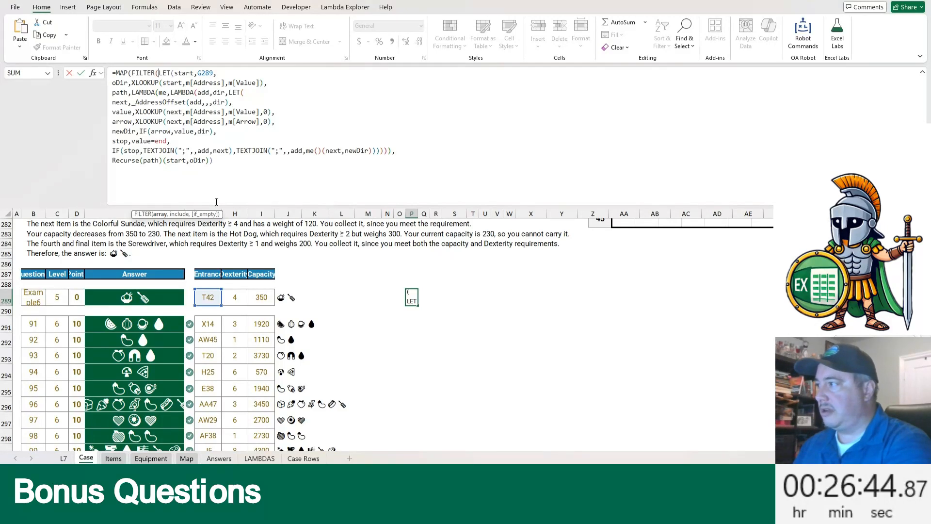
{"action": "type", "text": "m["}
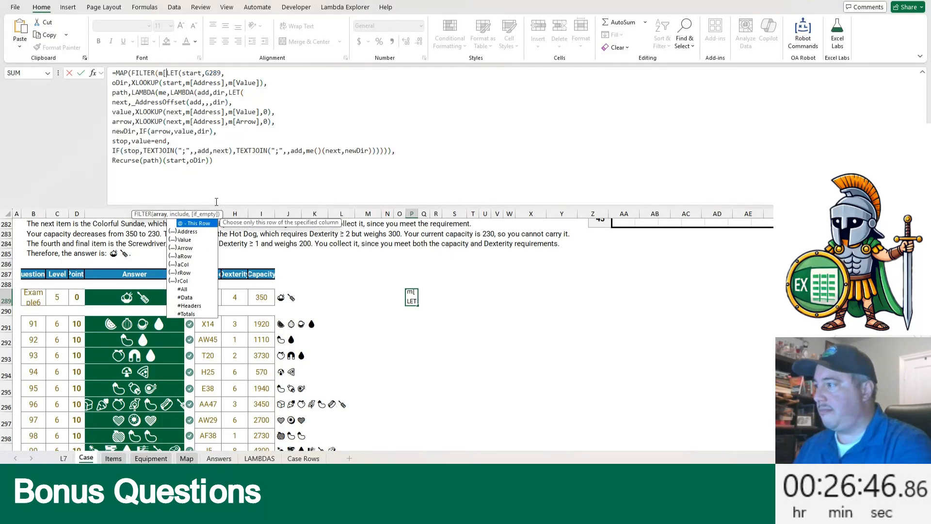
{"action": "key", "text": "Down"}
{"action": "key", "text": "Tab"}
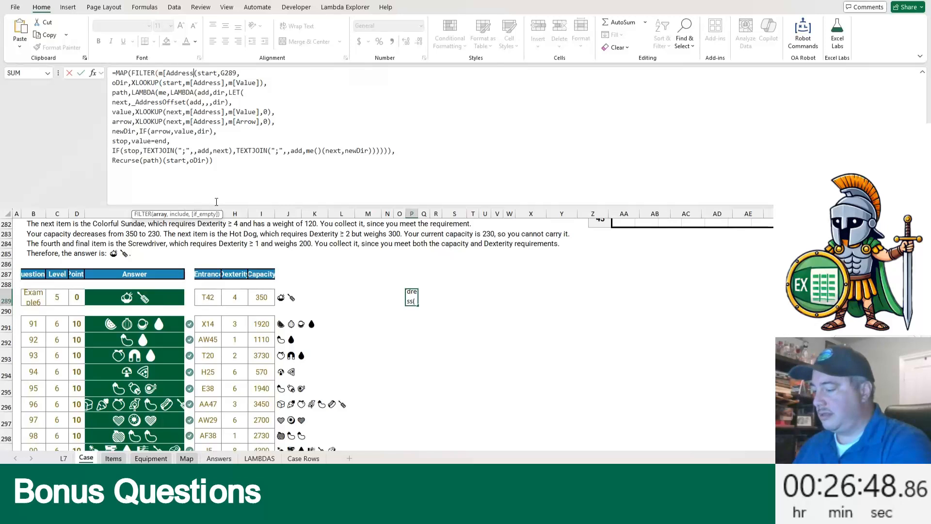
{"action": "type", "text": "]"}
{"action": "key", "text": "BackSpace"}
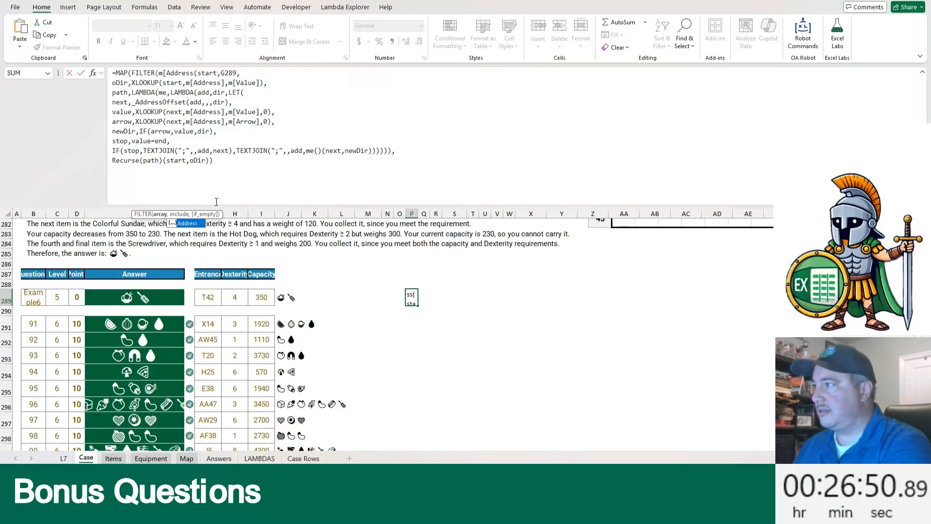
{"action": "type", "text": "],"}
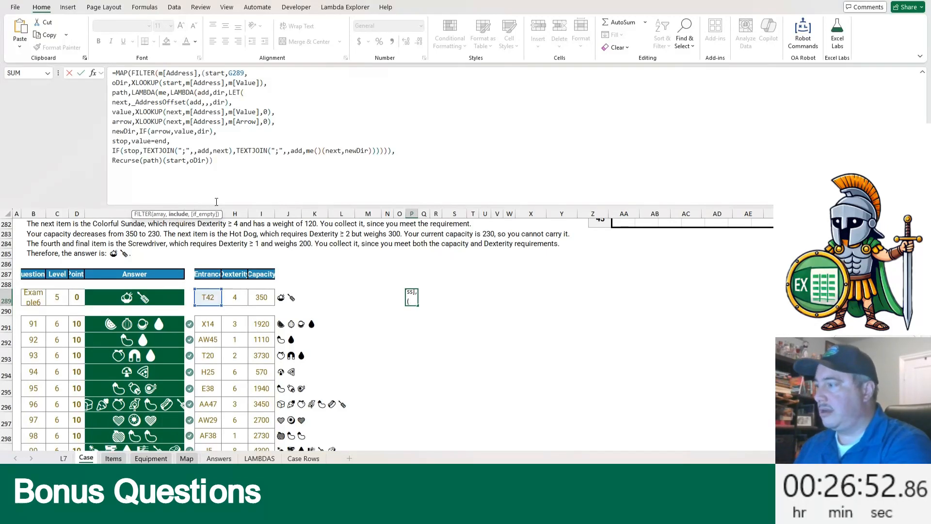
{"action": "type", "text": "m[Arrow"}
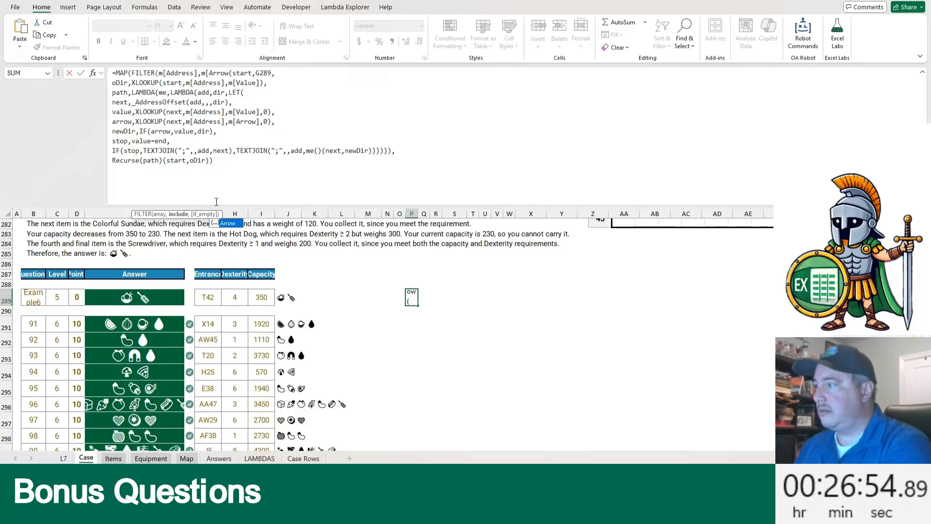
{"action": "type", "text": "]),"}
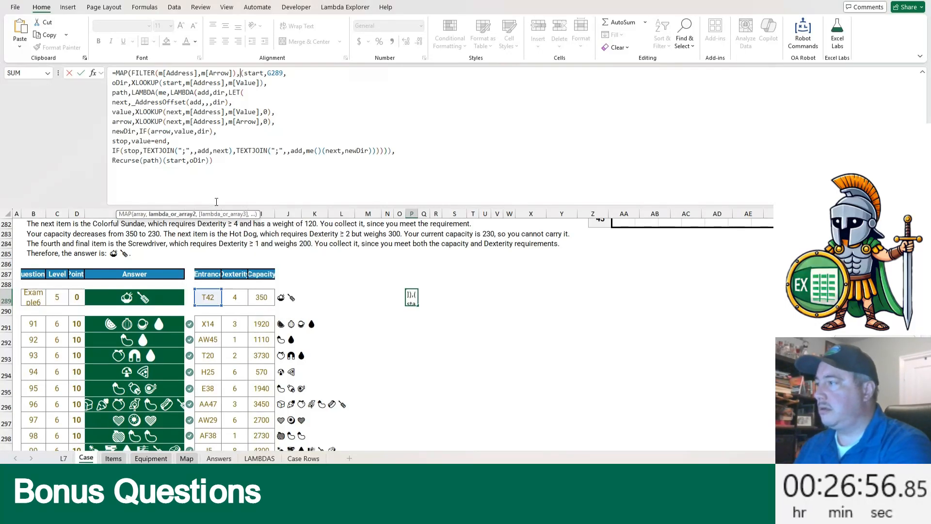
Step: Add LAMBDA(start,LET( after the FILTER argument and delete the start,G289 definition from the LET
{"action": "type", "text": "LAMBDA("}
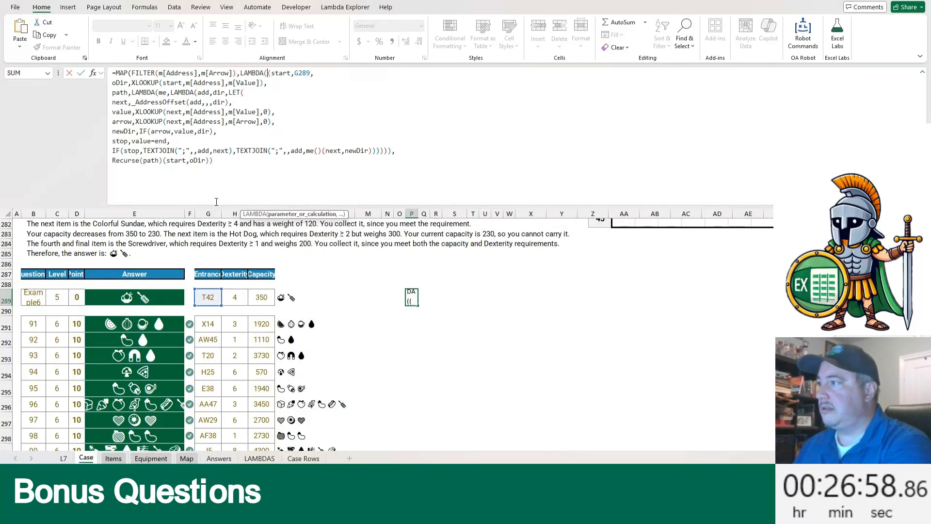
{"action": "type", "text": "start,"}
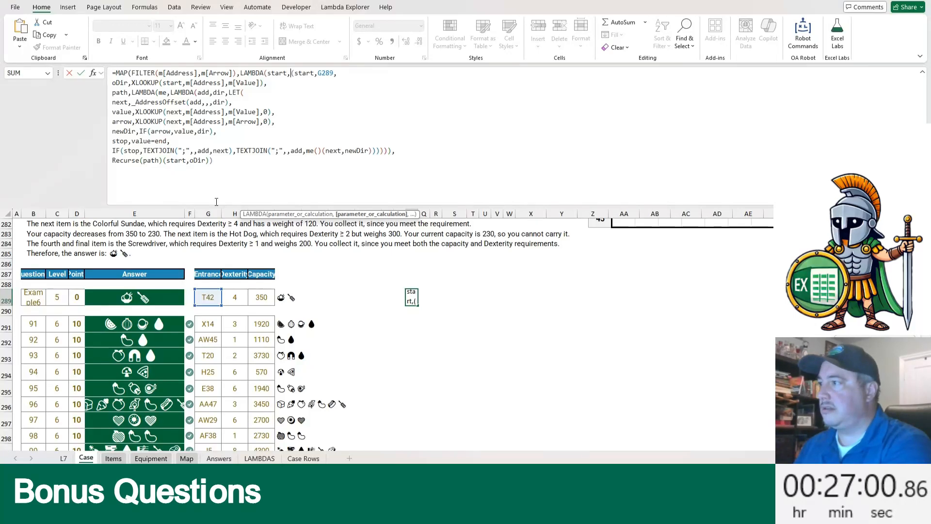
{"action": "type", "text": "LET"}
{"action": "key", "text": "Right"}
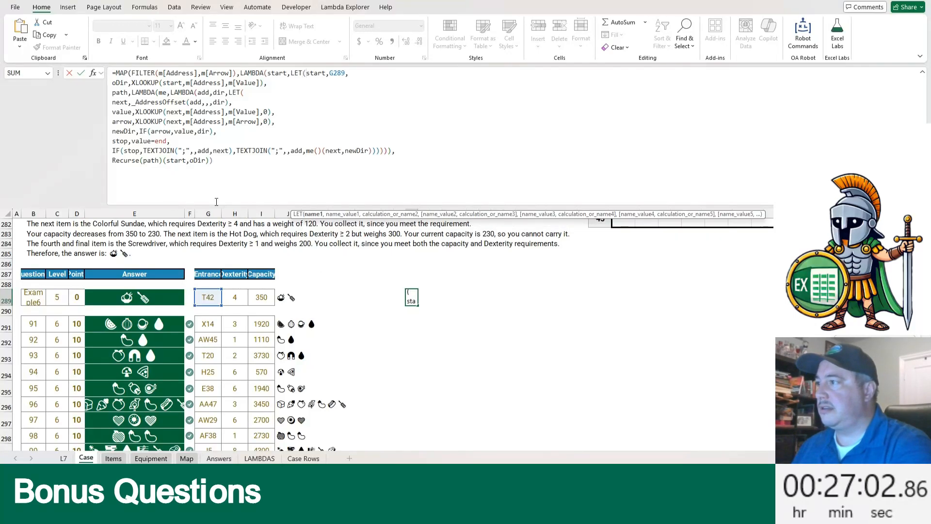
{"action": "key", "text": "ctrl+shift+Right"}
{"action": "key", "text": "ctrl+shift+Right"}
{"action": "key", "text": "Delete"}
Step: Close the LAMBDA and MAP with two parentheses after Recurse(path)(start,oDir)) and enter the formula in P289
{"action": "key", "text": "Return"}
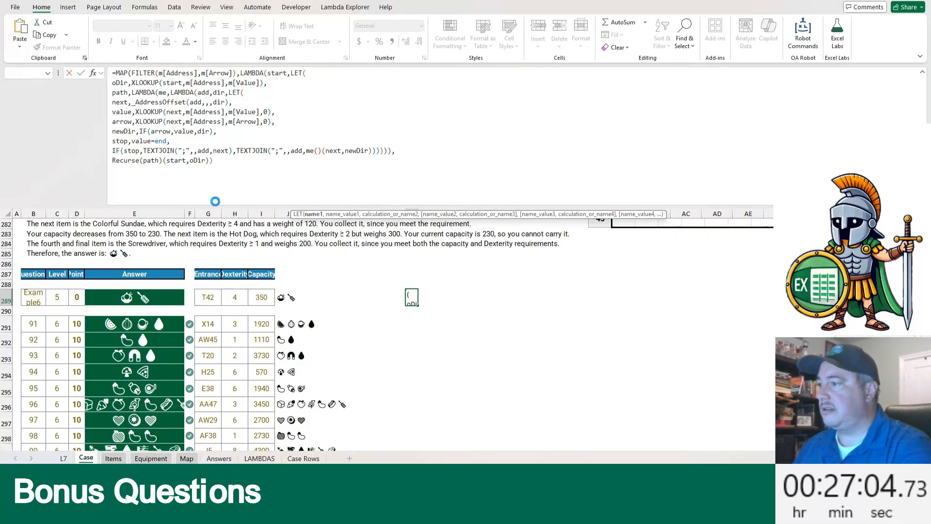
{"action": "key", "text": "Return"}
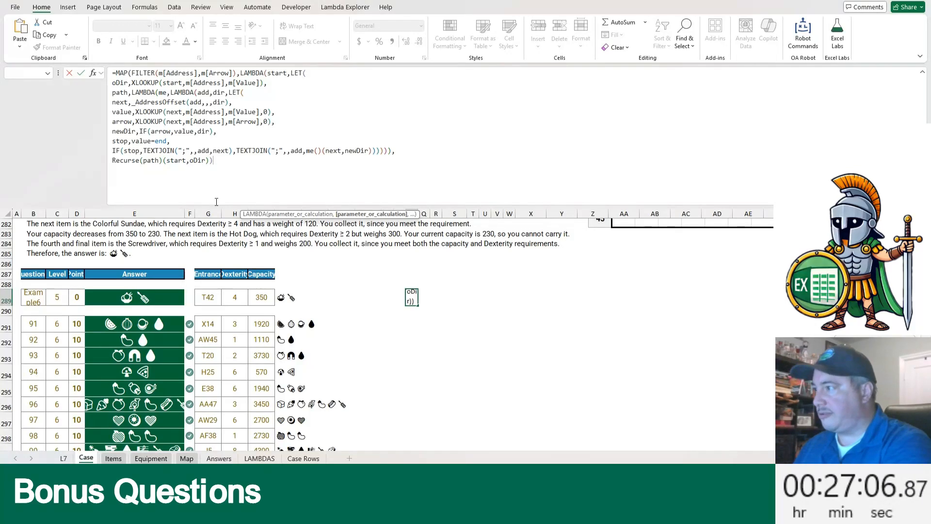
{"action": "type", "text": "))"}
{"action": "key", "text": "Return"}
{"action": "key", "text": "Up"}
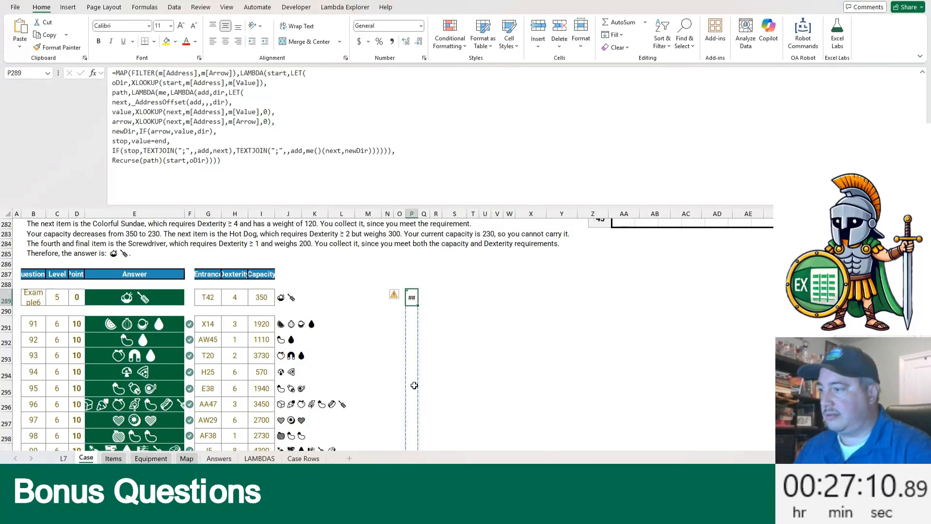
Step: Wrap the whole MAP formula in P289 in TEXTJOIN with ";" as the delimiter and enter it
{"action": "left_click", "coordinate": [114, 73]}
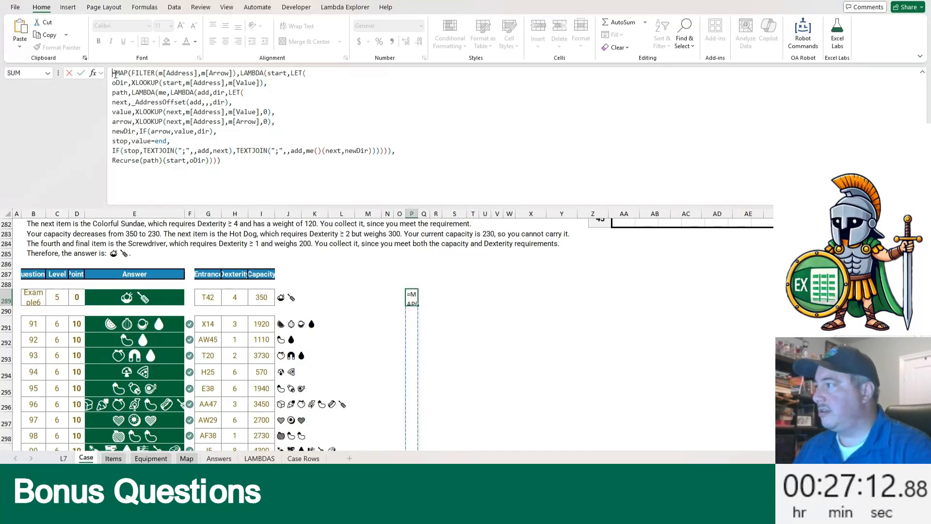
{"action": "type", "text": "JOIN"}
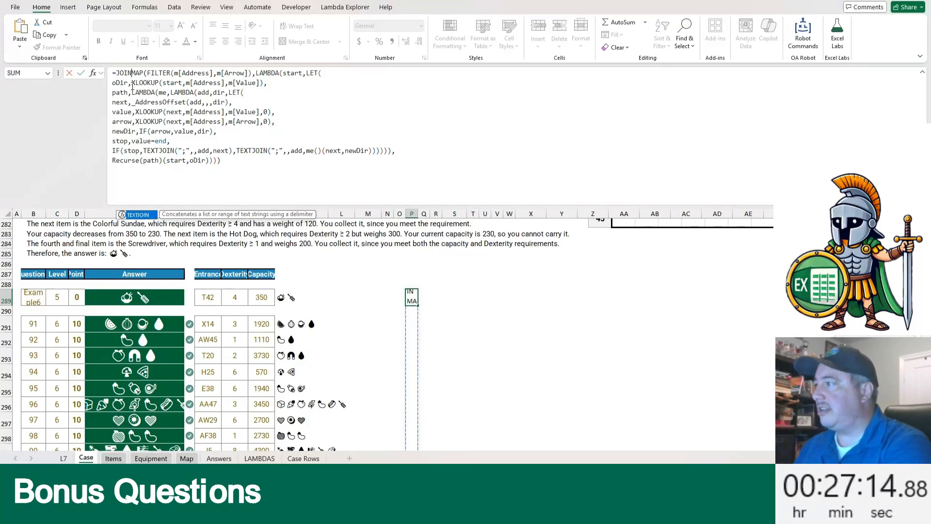
{"action": "key", "text": "Tab"}
{"action": "type", "text": "\";\",,"}
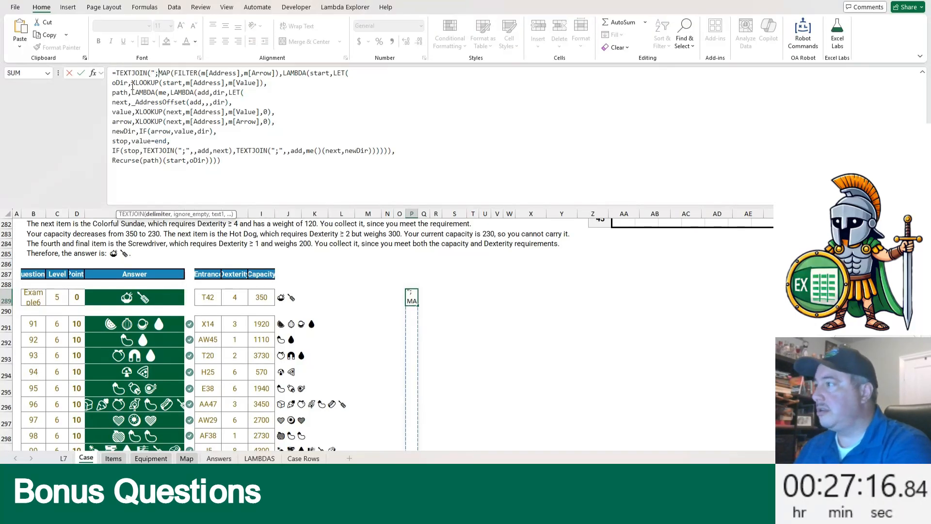
{"action": "left_click", "coordinate": [250, 167]}
{"action": "type", "text": ")"}
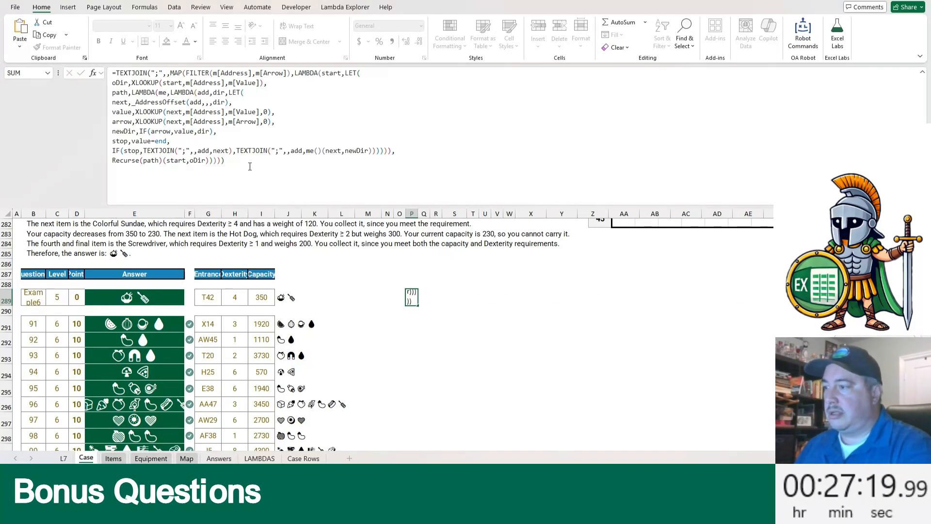
{"action": "key", "text": "Return"}
{"action": "key", "text": "Up"}
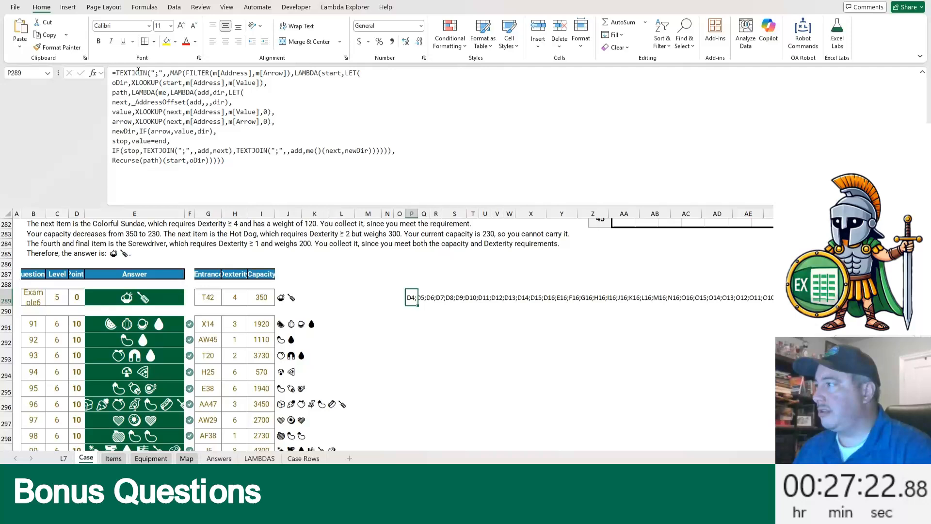
Step: Wrap the P289 formula in TEXTSPLIT with ";" as the row delimiter, leaving the column delimiter empty, and enter it
{"action": "left_click", "coordinate": [115, 72]}
{"action": "type", "text": "SPLIT"}
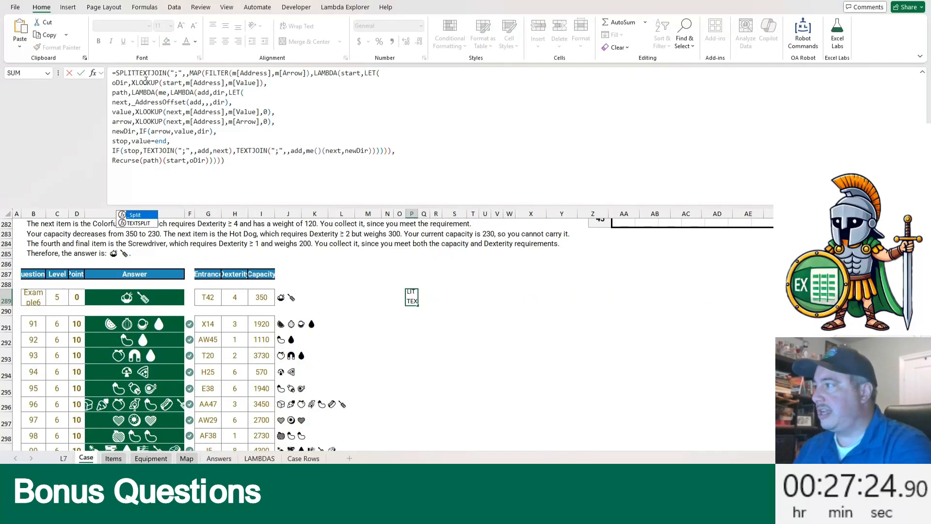
{"action": "key", "text": "Tab"}
{"action": "key", "text": "ctrl+End"}
{"action": "type", "text": ",\":"}
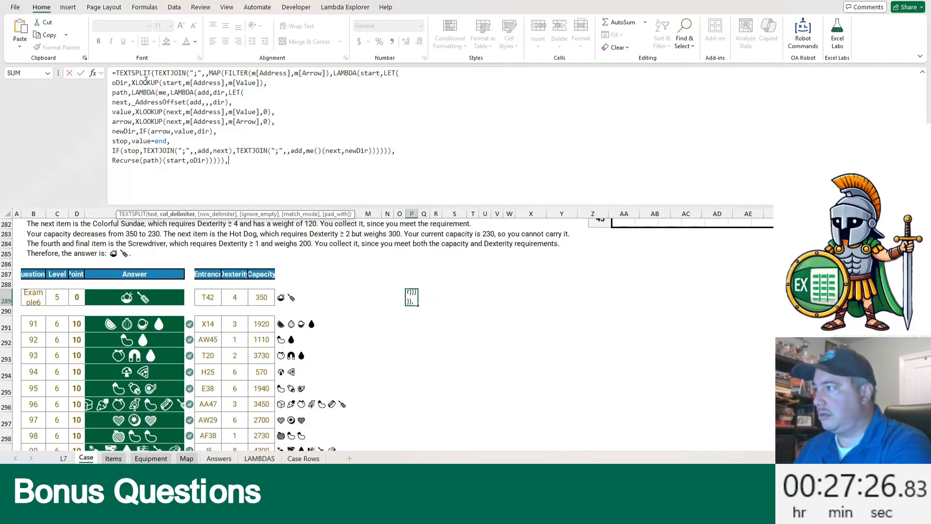
{"action": "key", "text": "BackSpace"}
{"action": "key", "text": "BackSpace"}
{"action": "key", "text": "BackSpace"}
{"action": "type", "text": ","}
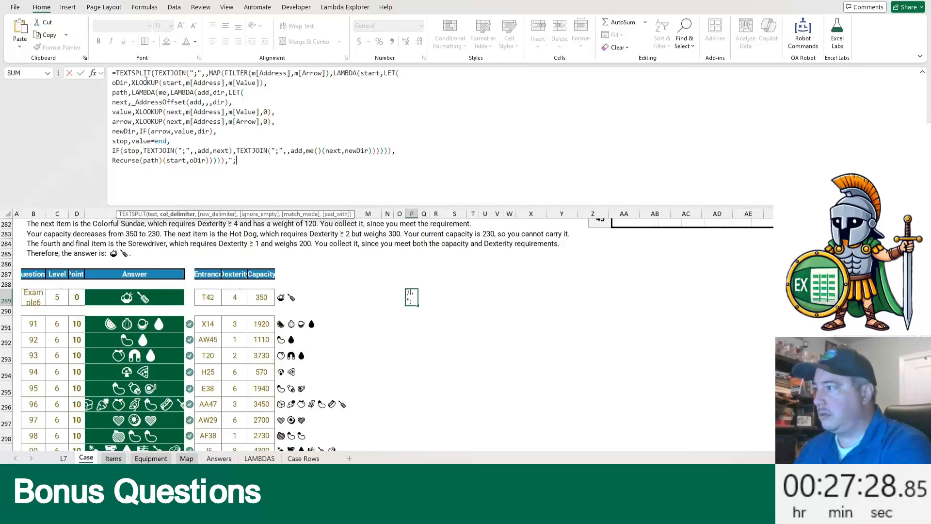
{"action": "type", "text": "\";"}
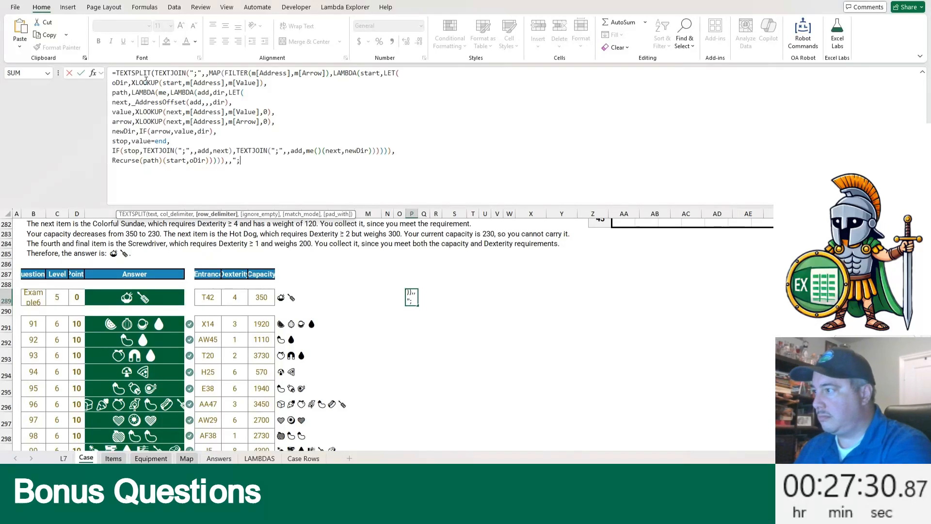
{"action": "type", "text": ")"}
{"action": "key", "text": "Return"}
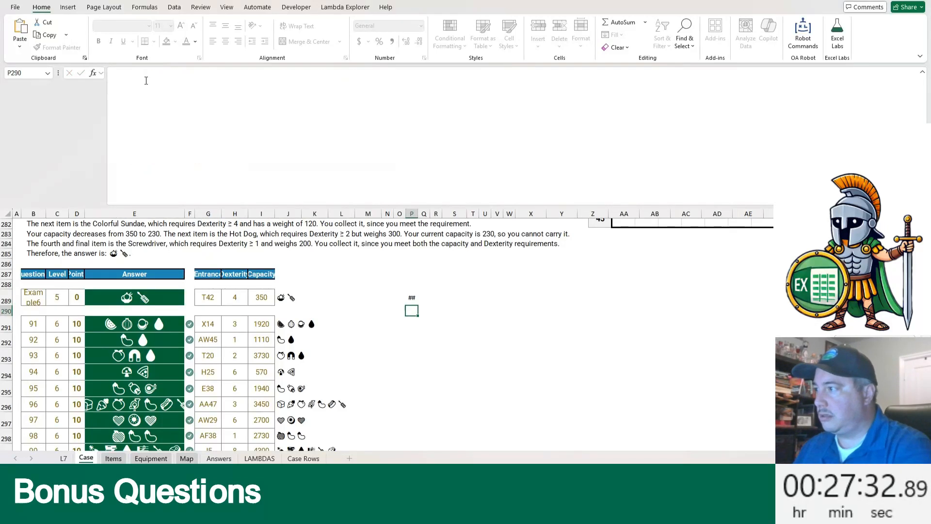
Step: Wrap the whole TEXTSPLIT formula in P289 in UNIQUE and enter it
{"action": "key", "text": "Up"}
{"action": "left_click", "coordinate": [146, 81]}
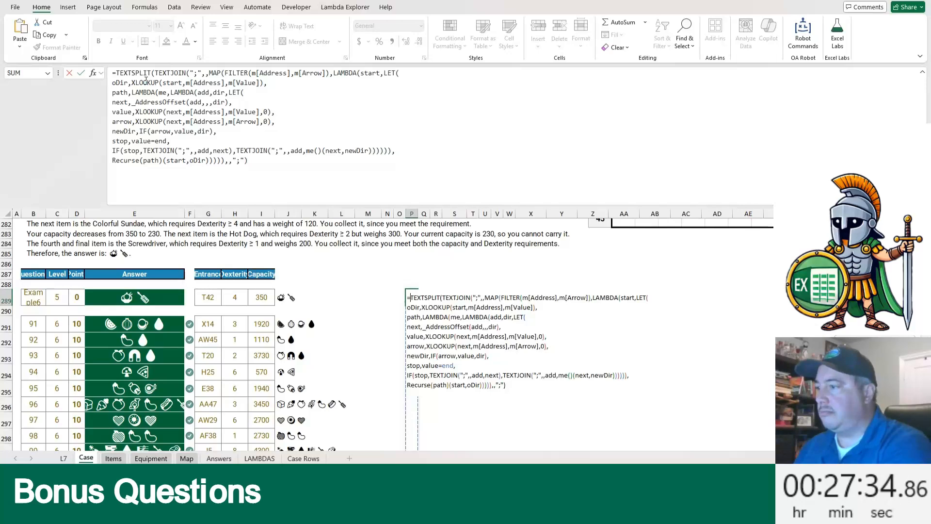
{"action": "type", "text": "UNIQUE("}
{"action": "type", "text": ")"}
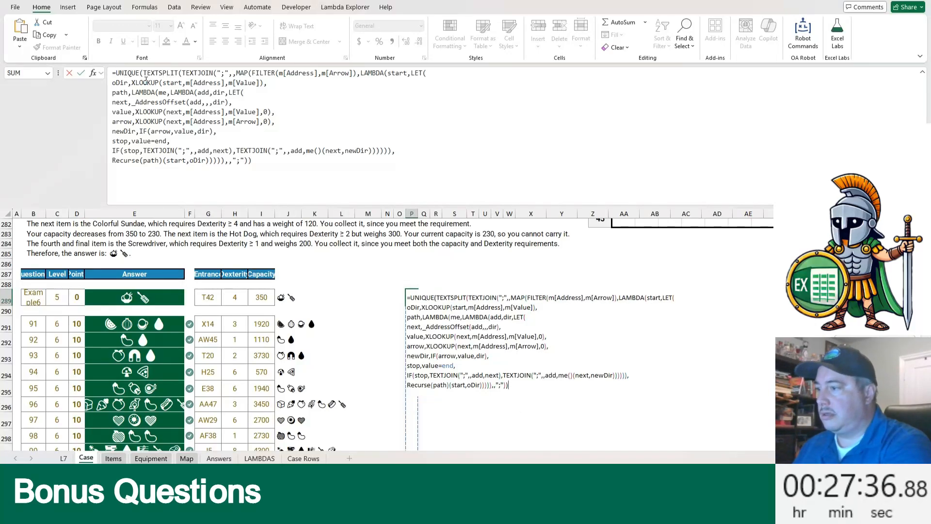
{"action": "key", "text": "Return"}
Step: Wrap the UNIQUE formula in P289 in COUNTA and enter it
{"action": "key", "text": "Up"}
{"action": "left_click", "coordinate": [146, 80]}
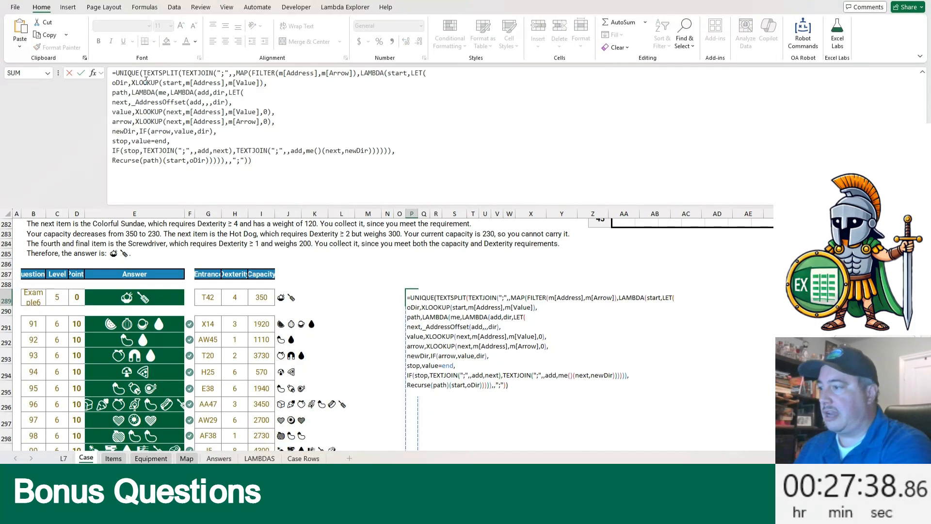
{"action": "type", "text": "COUNTA"}
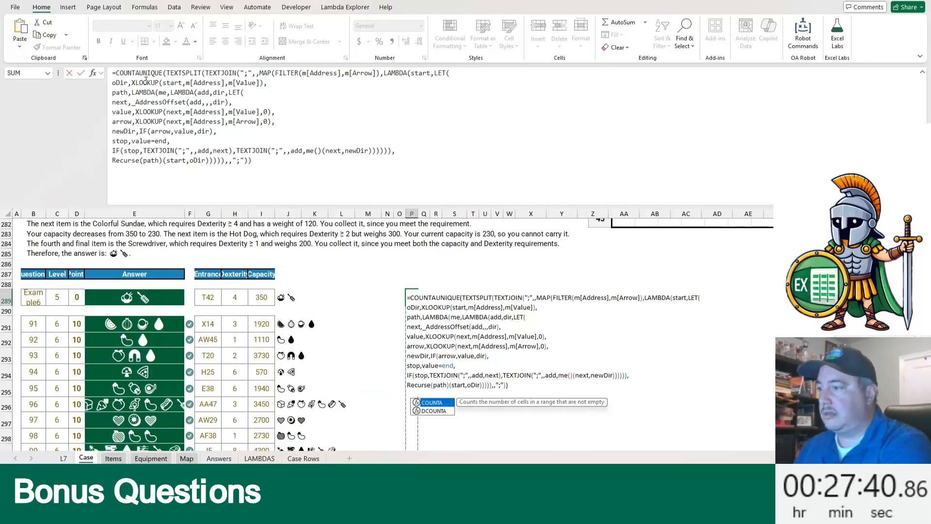
{"action": "type", "text": "("}
{"action": "key", "text": "ctrl+End"}
{"action": "type", "text": ")"}
{"action": "key", "text": "Return"}
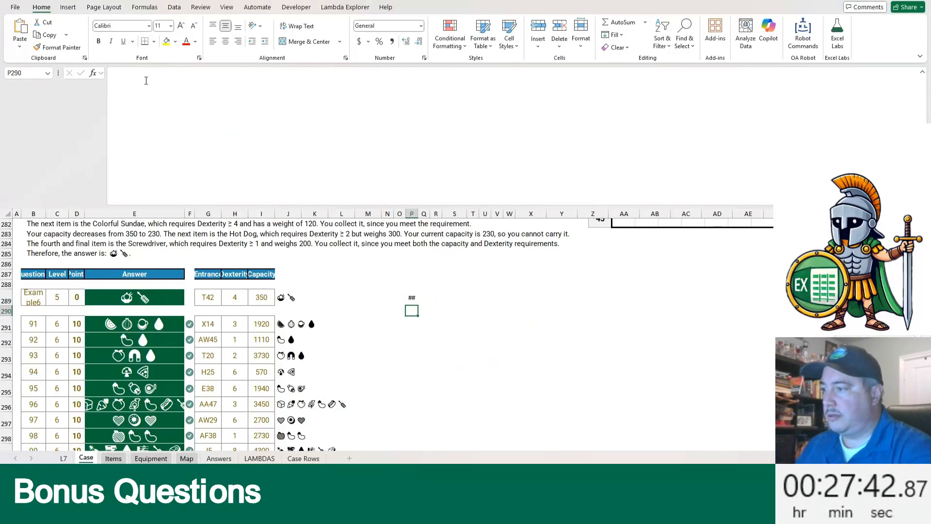
Step: Move the finished COUNTA formula from P289 into E54 as the Bonus 4 answer
{"action": "key", "text": "Up"}
{"action": "key", "text": "F2"}
{"action": "key", "text": "ctrl+shift+Home"}
{"action": "key", "text": "Delete"}
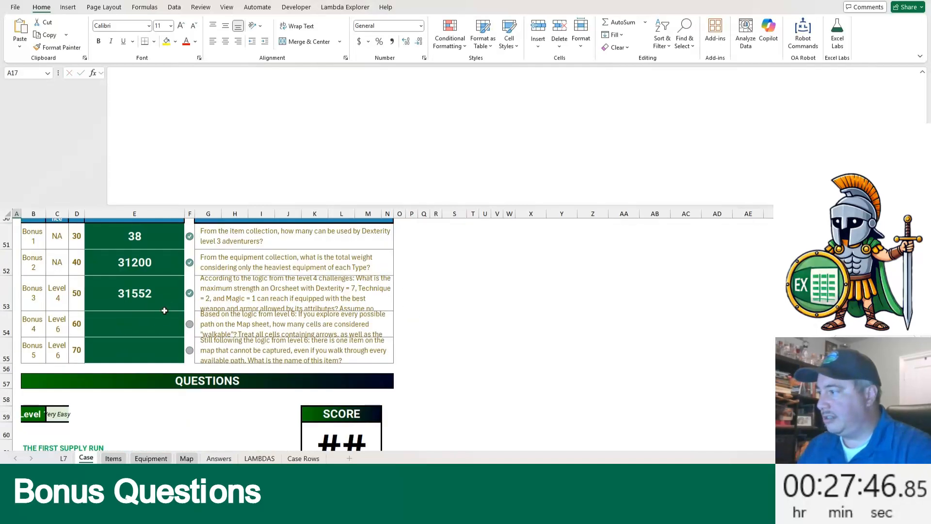
{"action": "double_click", "coordinate": [164, 326]}
{"action": "key", "text": "ctrl+v"}
{"action": "key", "text": "Return"}
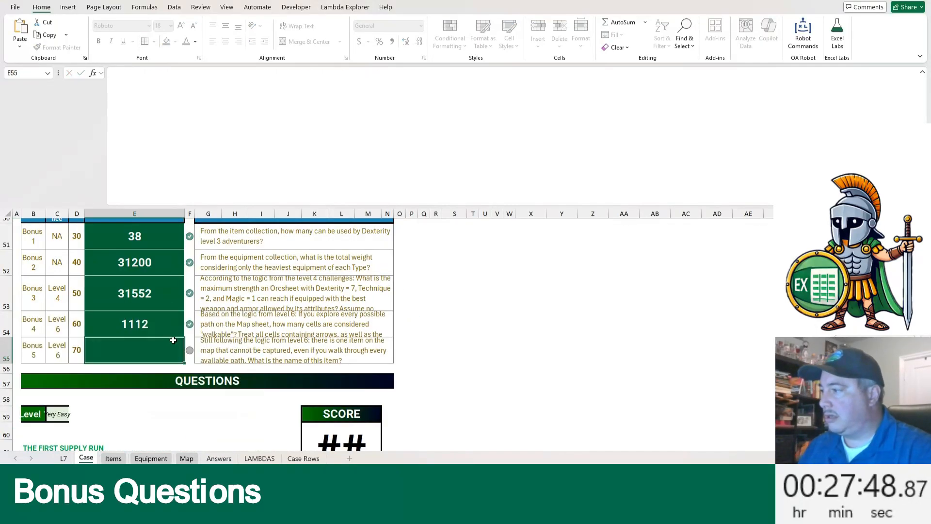
Step: Copy the formula text from E54 and enter it in the empty cell W54
{"action": "left_click", "coordinate": [152, 328]}
{"action": "left_click", "coordinate": [146, 353]}
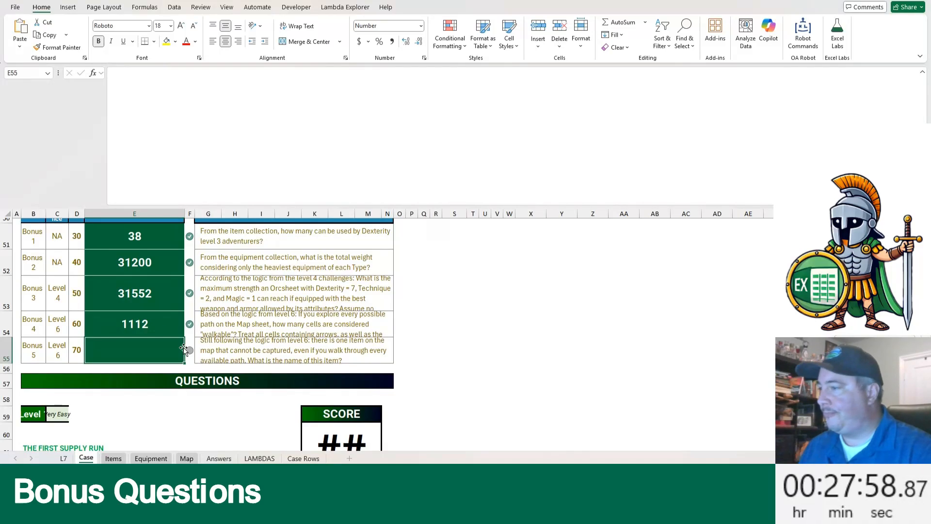
{"action": "left_click", "coordinate": [159, 326]}
{"action": "key", "text": "F2"}
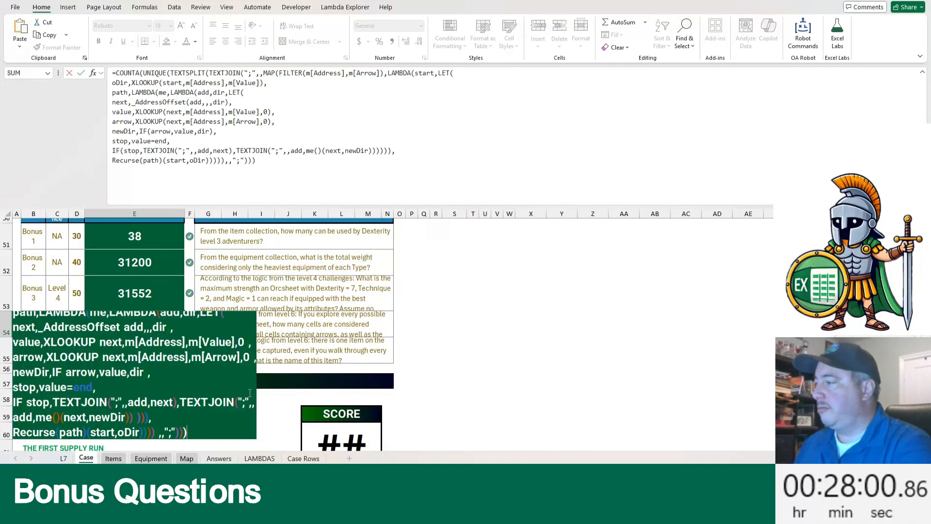
{"action": "key", "text": "ctrl+a"}
{"action": "key", "text": "ctrl+c"}
{"action": "key", "text": "Escape"}
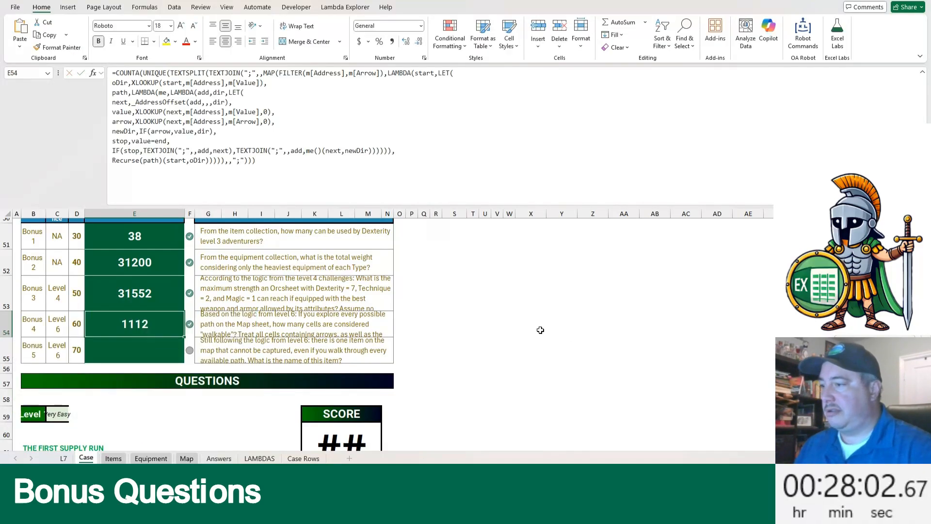
{"action": "left_click", "coordinate": [509, 322]}
{"action": "key", "text": "ctrl+v"}
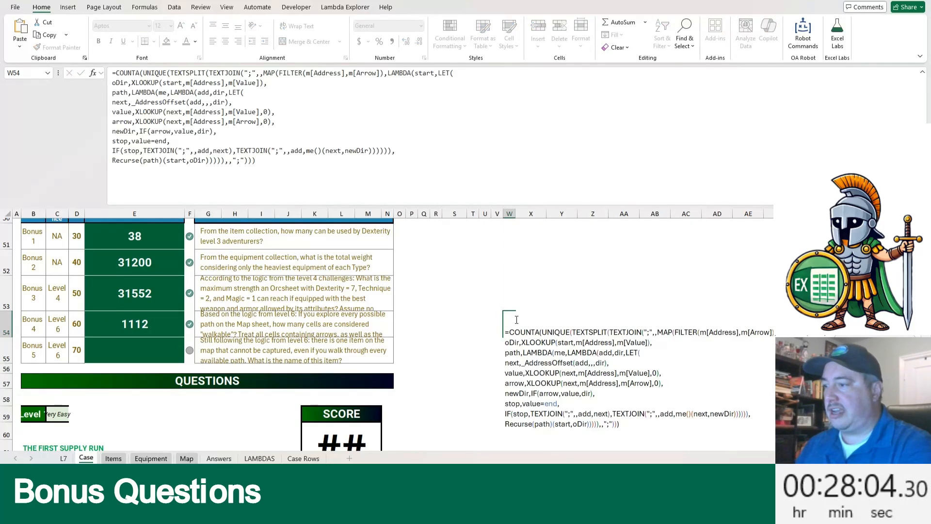
{"action": "key", "text": "ctrl+Return"}
Step: Remove the COUNTA wrapper and its closing parenthesis from the W54 formula so it starts with UNIQUE
{"action": "key", "text": "F2"}
{"action": "key", "text": "ctrl+Home"}
{"action": "key", "text": "Right"}
{"action": "key", "text": "ctrl+shift+Right"}
{"action": "key", "text": "Delete"}
{"action": "key", "text": "ctrl+End"}
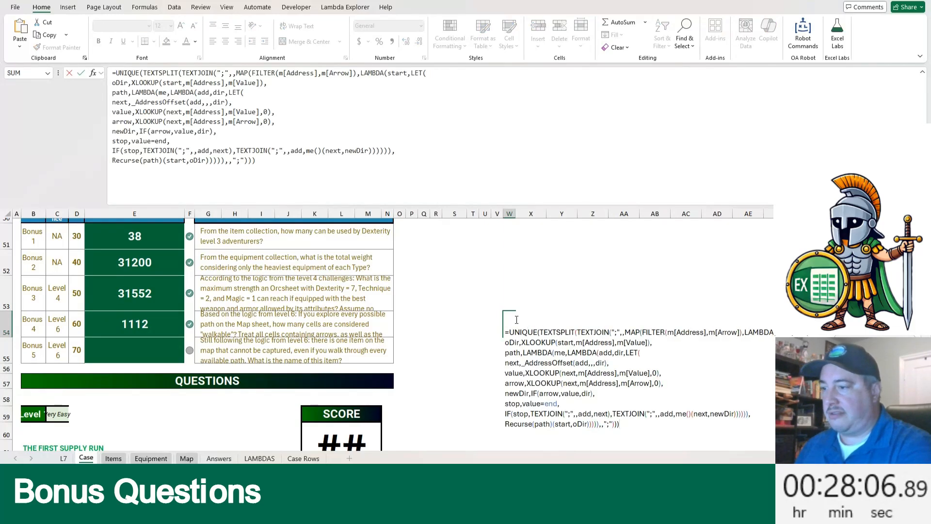
{"action": "key", "text": "BackSpace"}
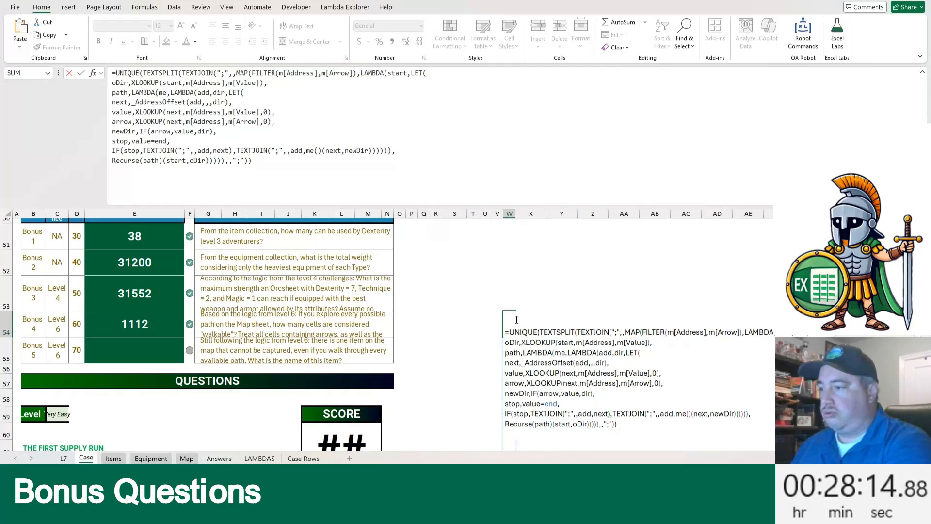
Step: Insert FILTER(m[Value], in front of UNIQUE in the W54 formula
{"action": "type", "text": "I"}
{"action": "key", "text": "BackSpace"}
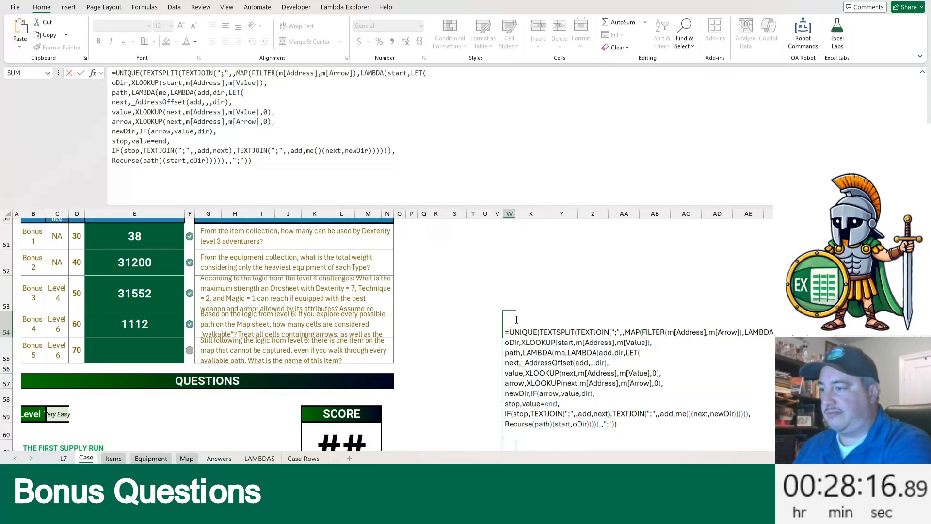
{"action": "type", "text": "FILTER(m["}
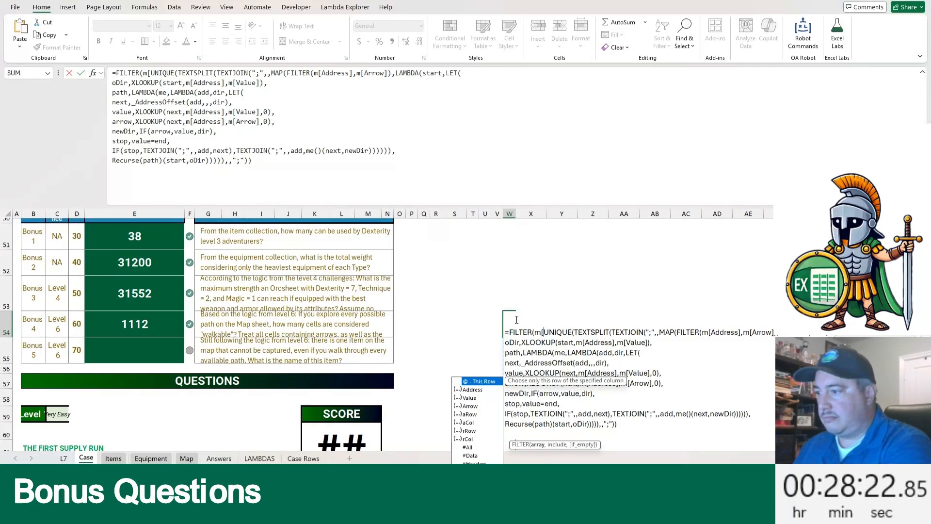
{"action": "type", "text": "Value]"}
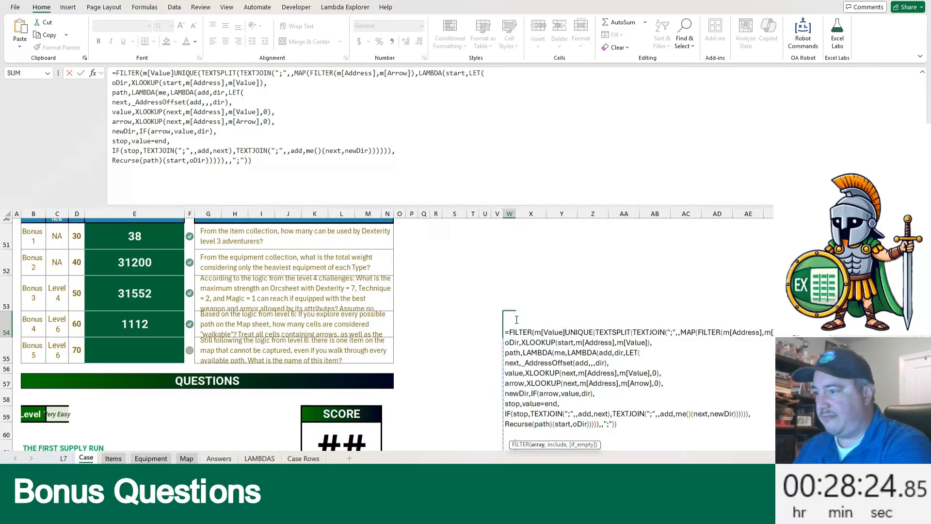
{"action": "type", "text": ","}
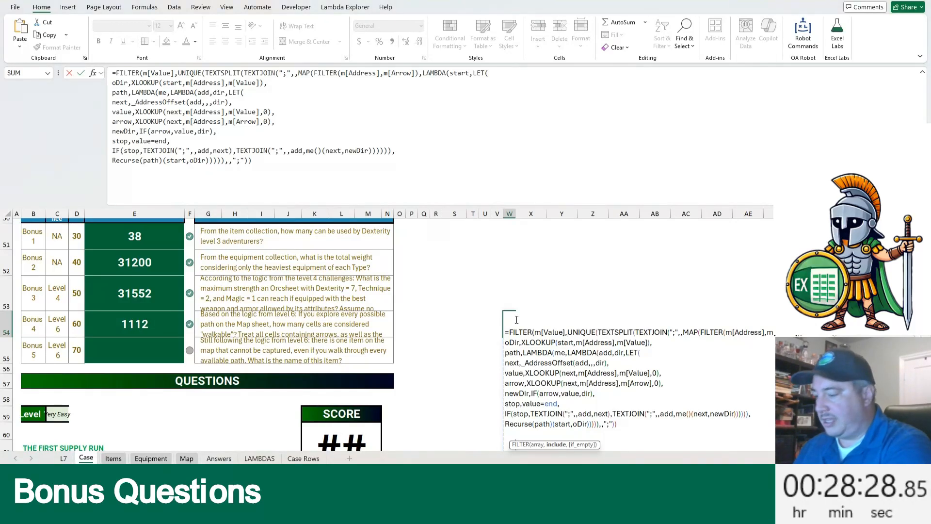
Step: Add ISNA(XMATCH(m[Address], before UNIQUE, close the formula with three more parentheses and enter it in W54
{"action": "type", "text": "ISNA("}
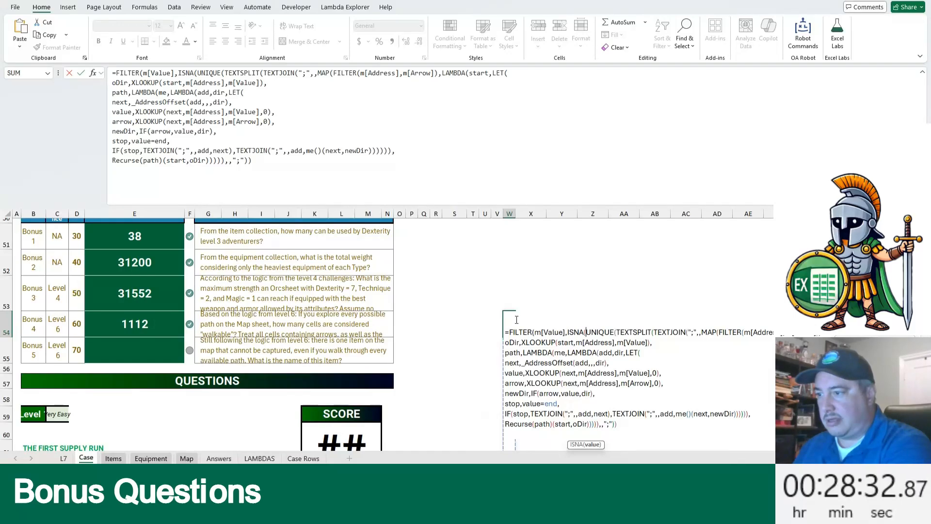
{"action": "type", "text": "XMATCH("}
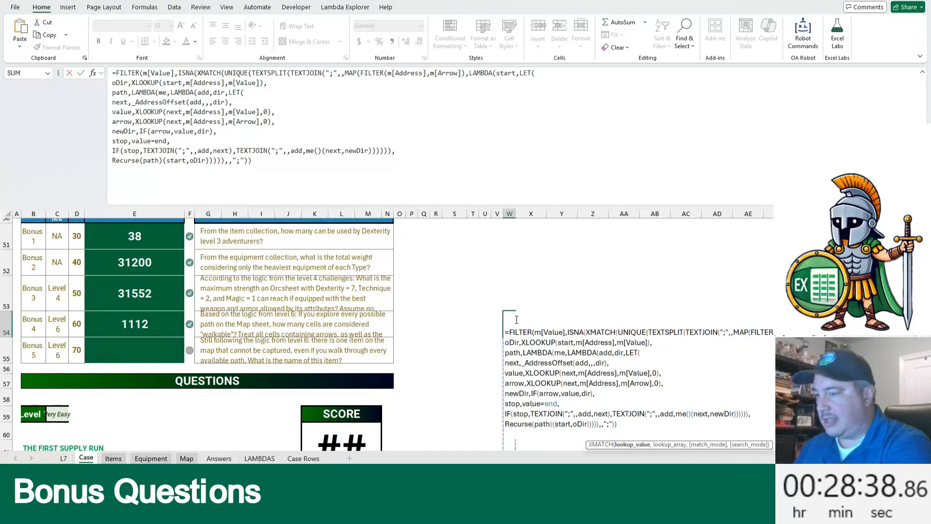
{"action": "type", "text": "m[Address]"}
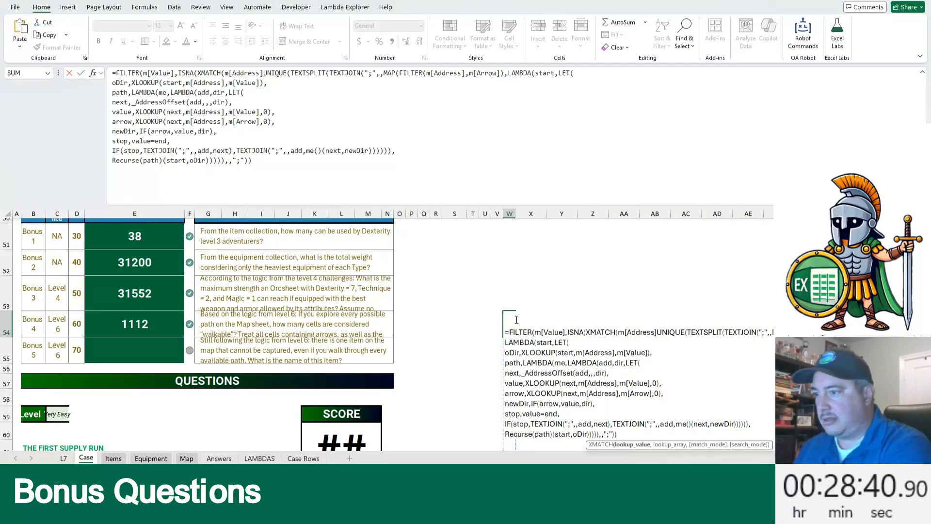
{"action": "type", "text": ","}
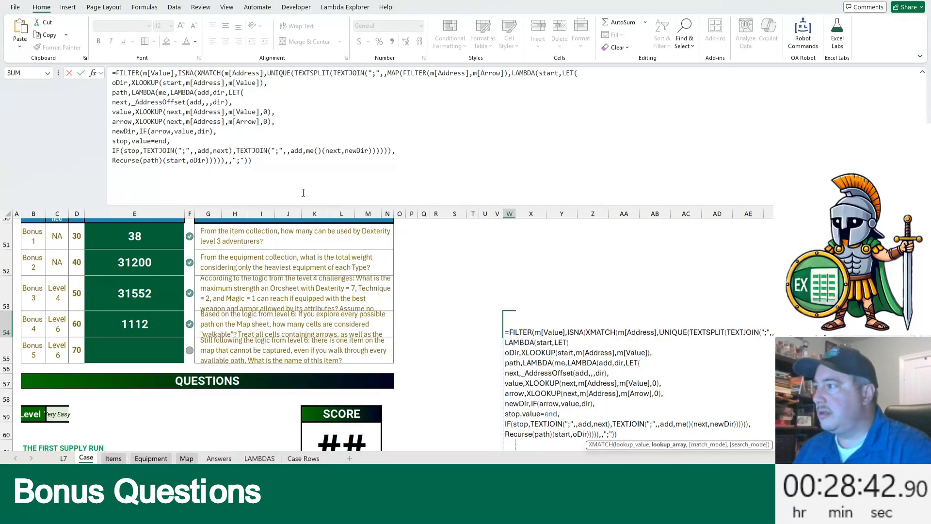
{"action": "left_click", "coordinate": [283, 164]}
{"action": "type", "text": ")))"}
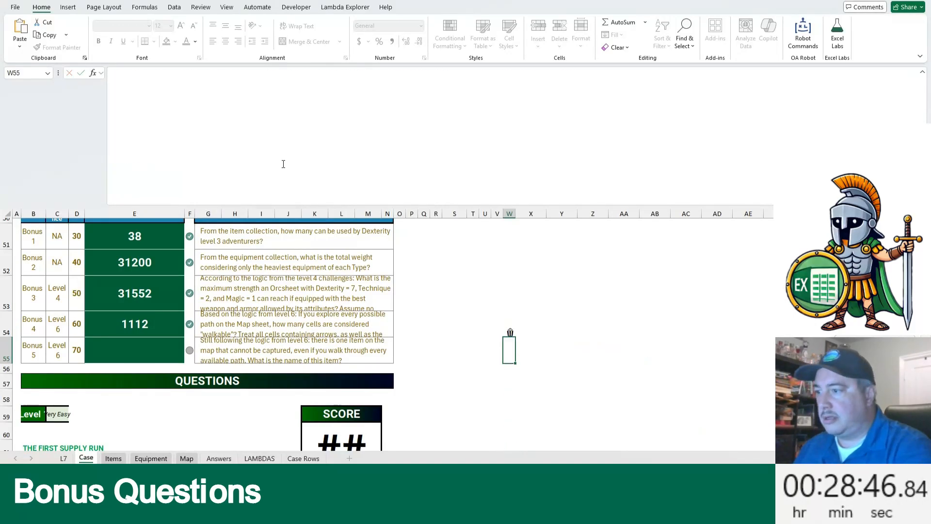
Step: Wrap the W54 formula in XLOOKUP with t[Icon] as the lookup array and t[Name] as the return array, and enter it
{"action": "key", "text": "ctrl+Home"}
{"action": "key", "text": "Right"}
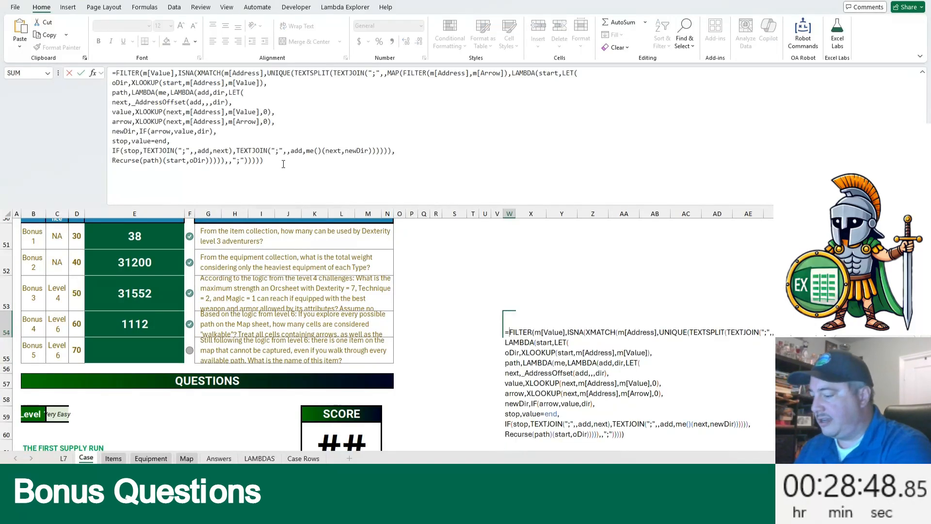
{"action": "type", "text": "XLOOKUP(,"}
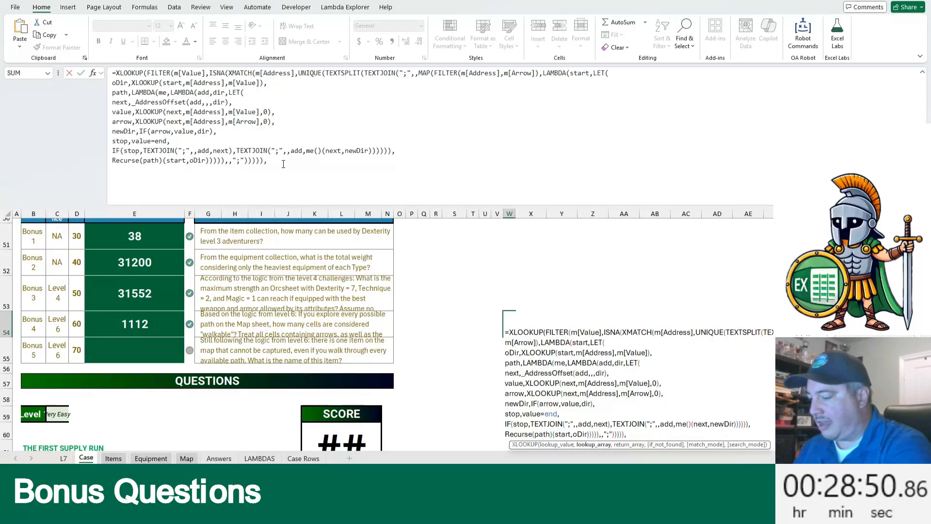
{"action": "type", "text": "t[Icon],t["}
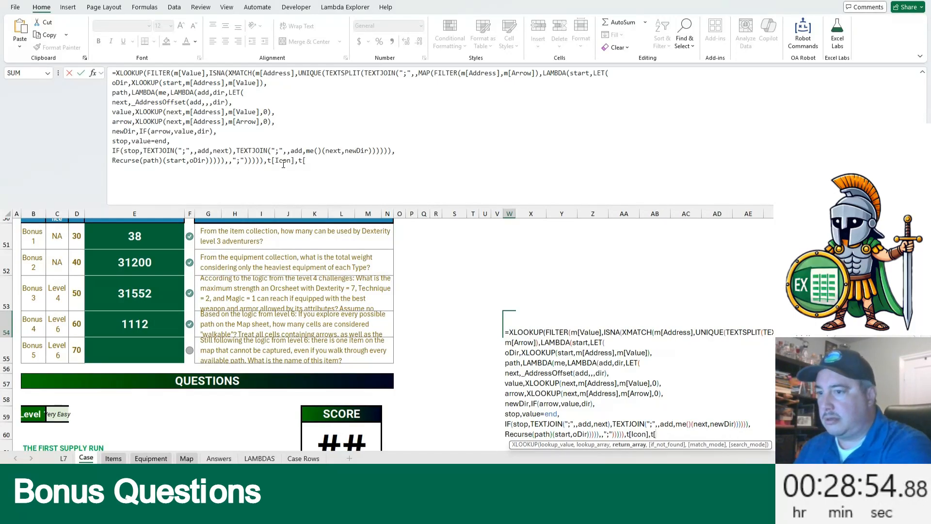
{"action": "type", "text": "Name])"}
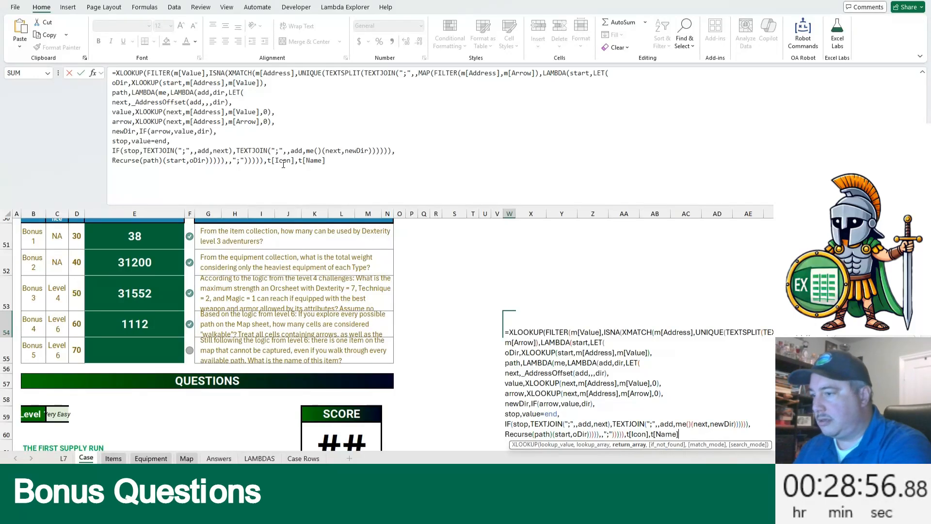
{"action": "key", "text": "Return"}
Step: Move the XLOOKUP formula from W54 into E55 as the Bonus 5 answer, leaving W54 empty
{"action": "key", "text": "Up"}
{"action": "key", "text": "F2"}
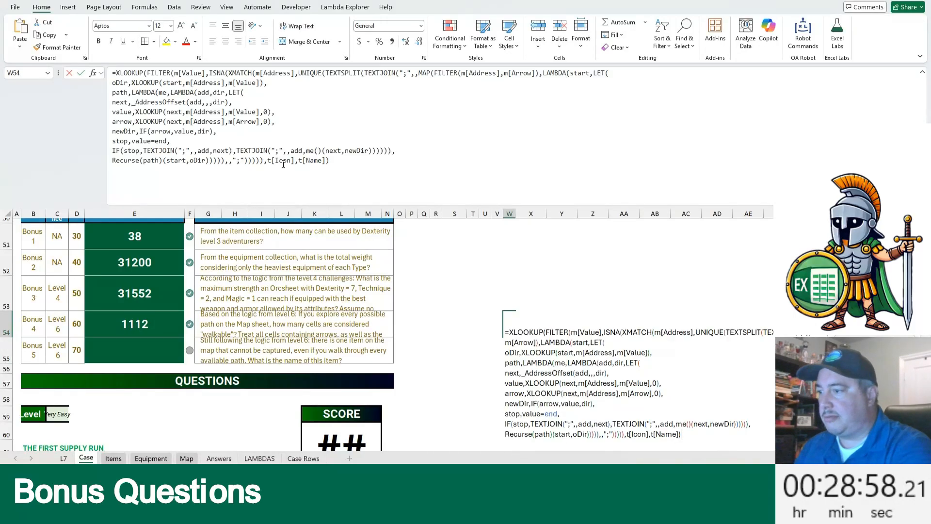
{"action": "key", "text": "ctrl+a"}
{"action": "key", "text": "ctrl+x"}
{"action": "key", "text": "Return"}
{"action": "key", "text": "Down"}
{"action": "key", "text": "Left"}
{"action": "key", "text": "Left"}
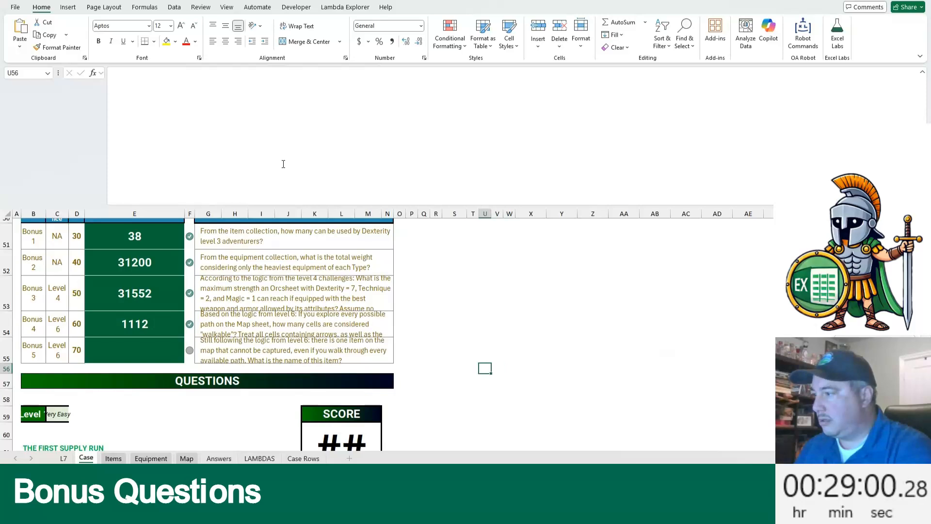
{"action": "key", "text": "Up"}
{"action": "key", "text": "ctrl+Left"}
{"action": "key", "text": "Left"}
{"action": "key", "text": "Left"}
{"action": "key", "text": "BackSpace"}
{"action": "key", "text": "ctrl+v"}
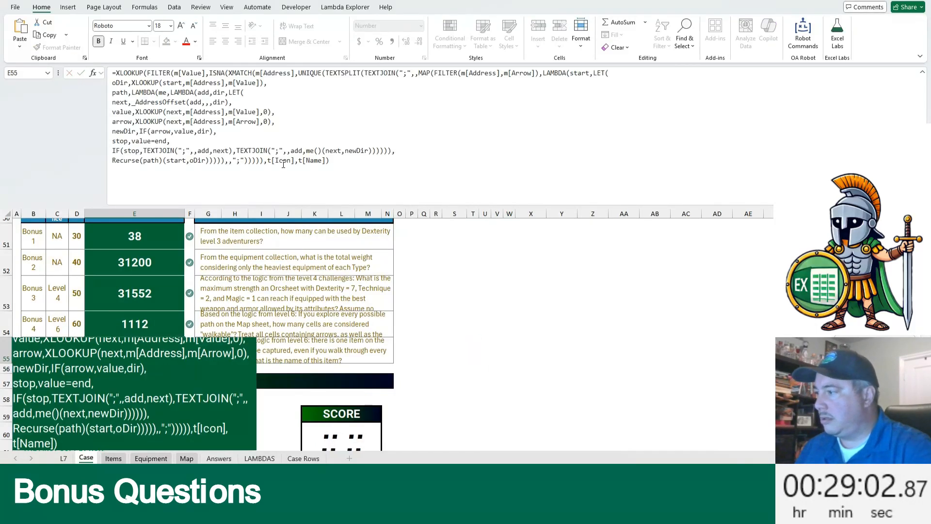
{"action": "key", "text": "Return"}
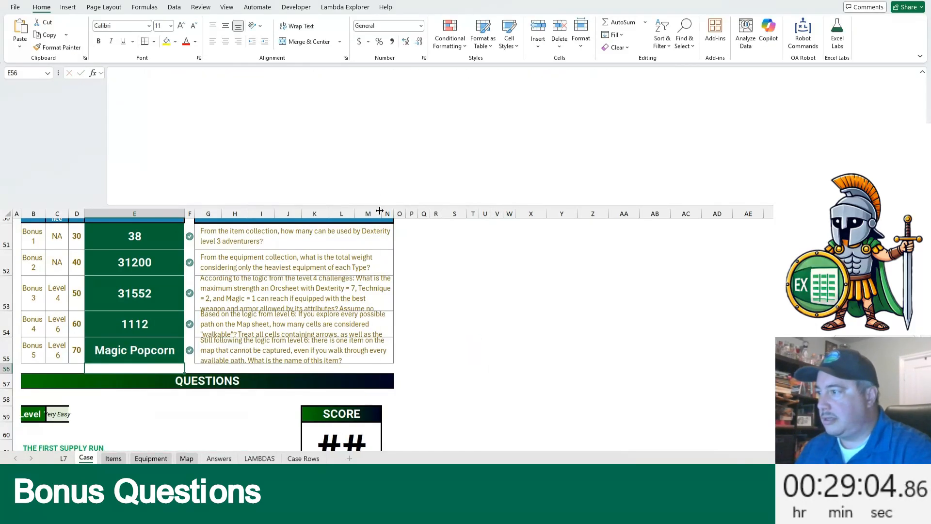
Step: Widen column M so that the SCORE figure fits in its box
{"action": "left_click_drag", "start_coordinate": [382, 213], "coordinate": [425, 214]}
{"action": "scroll", "coordinate": [465, 372], "scroll_direction": "down", "scroll_amount": 1}
{"action": "left_click", "coordinate": [455, 399]}
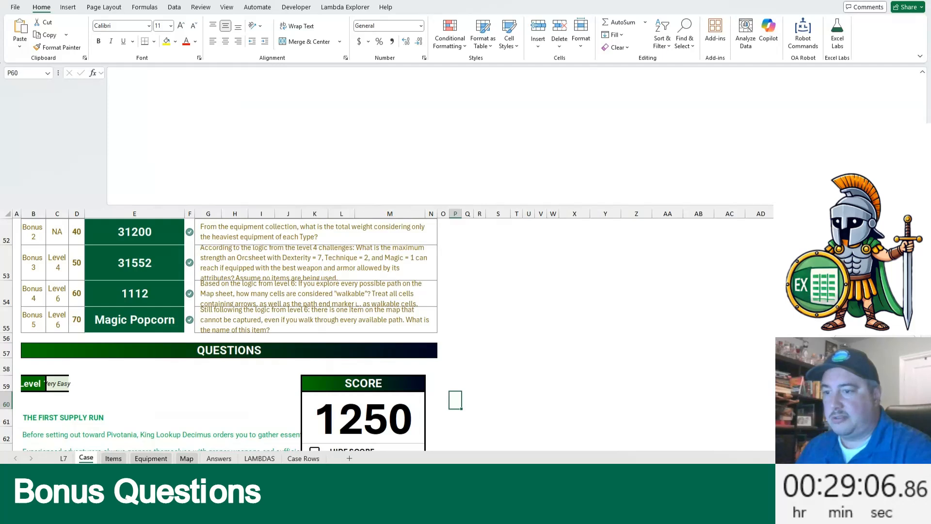